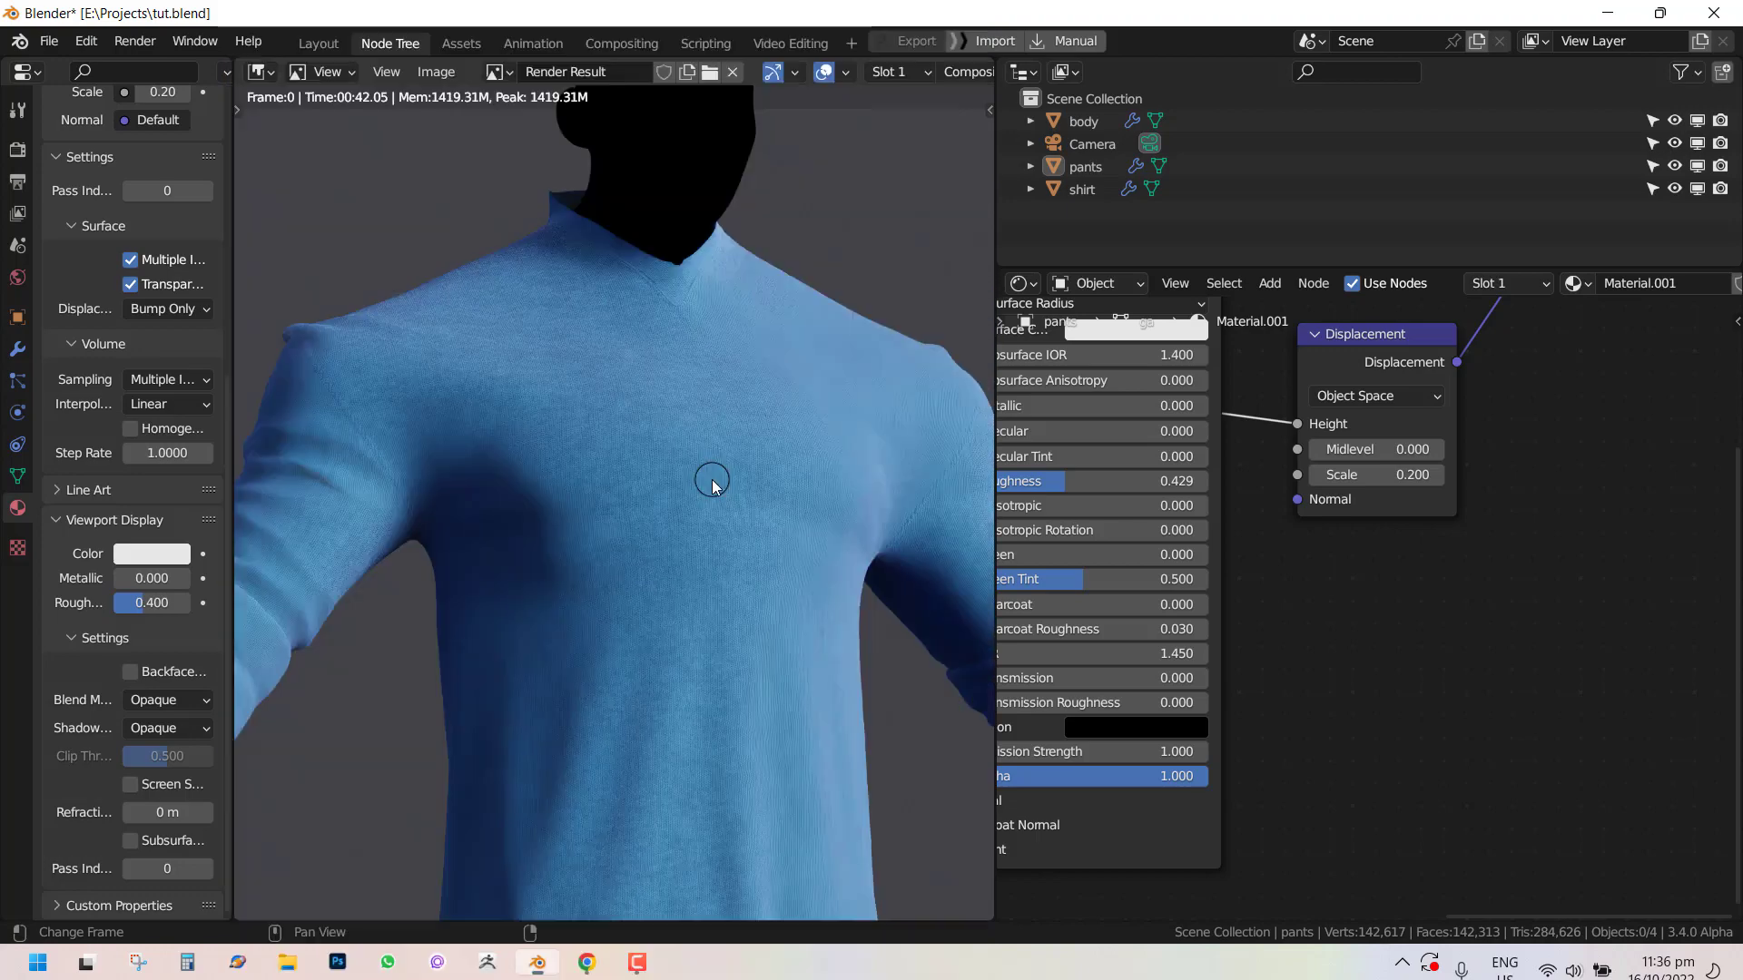
Inspect the rendered shirt up close in the render result, zooming and panning over the fabric.
{"action": "middle_click_drag", "start_coordinate": [693, 552], "coordinate": [718, 277]}
{"action": "scroll", "coordinate": [718, 277], "scroll_direction": "up", "scroll_amount": 1}
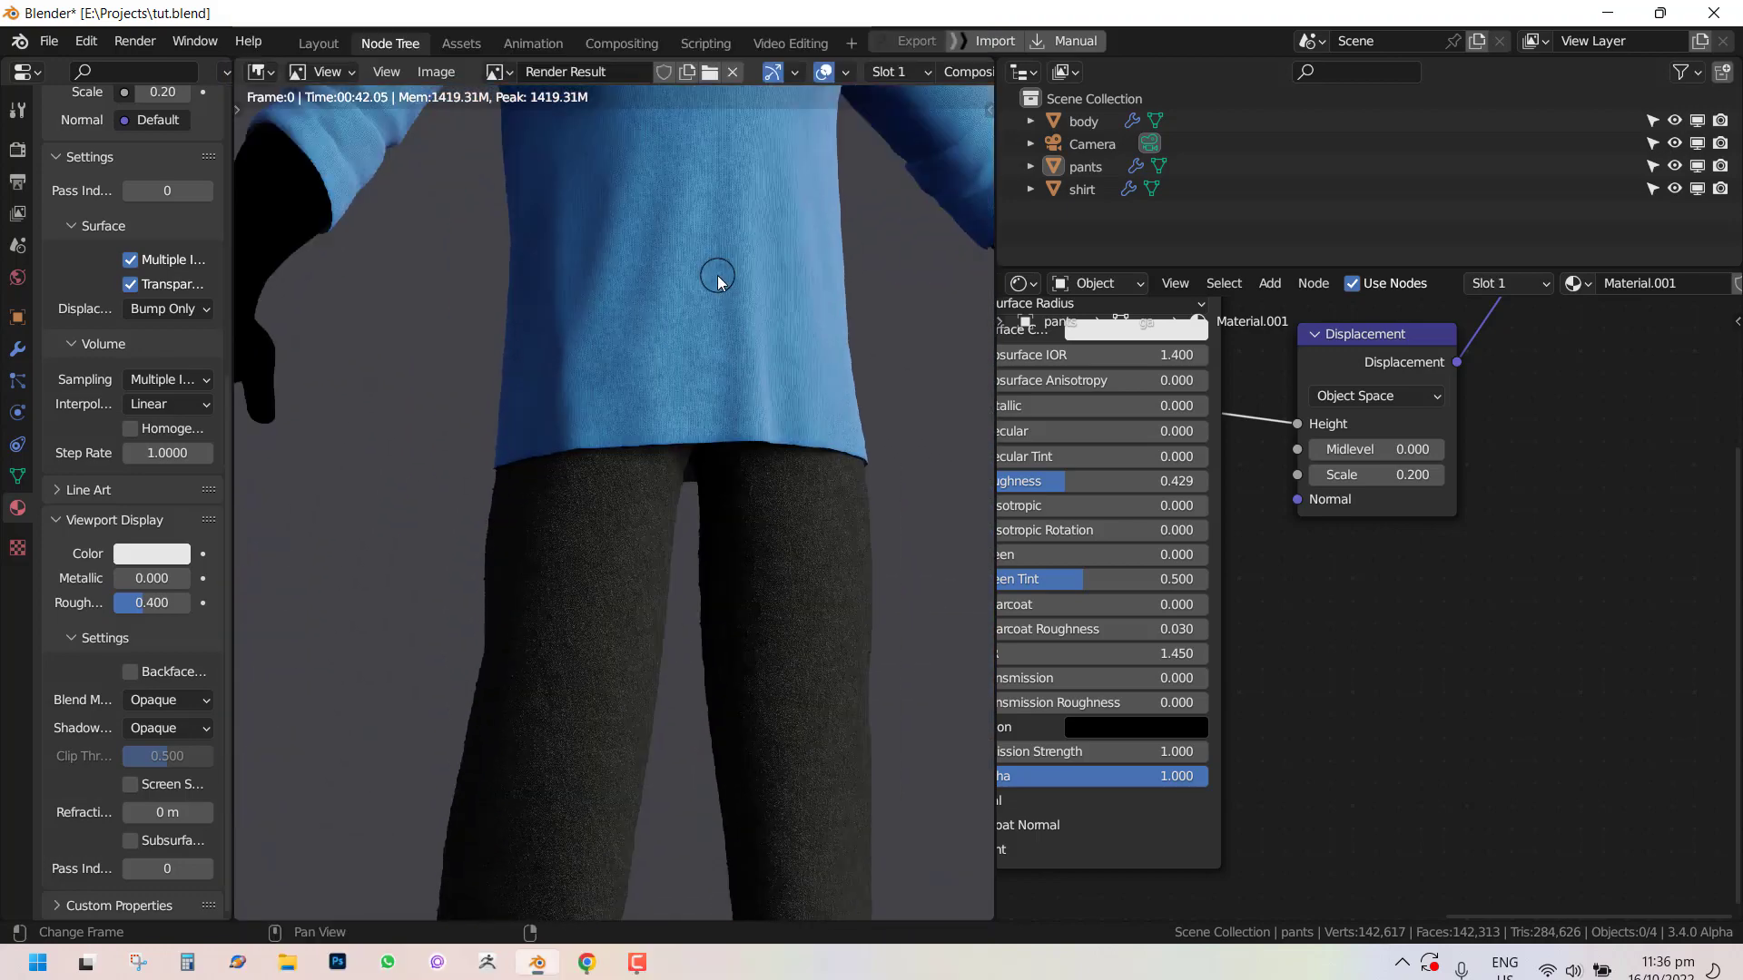
{"action": "middle_click_drag", "start_coordinate": [711, 380], "coordinate": [676, 511]}
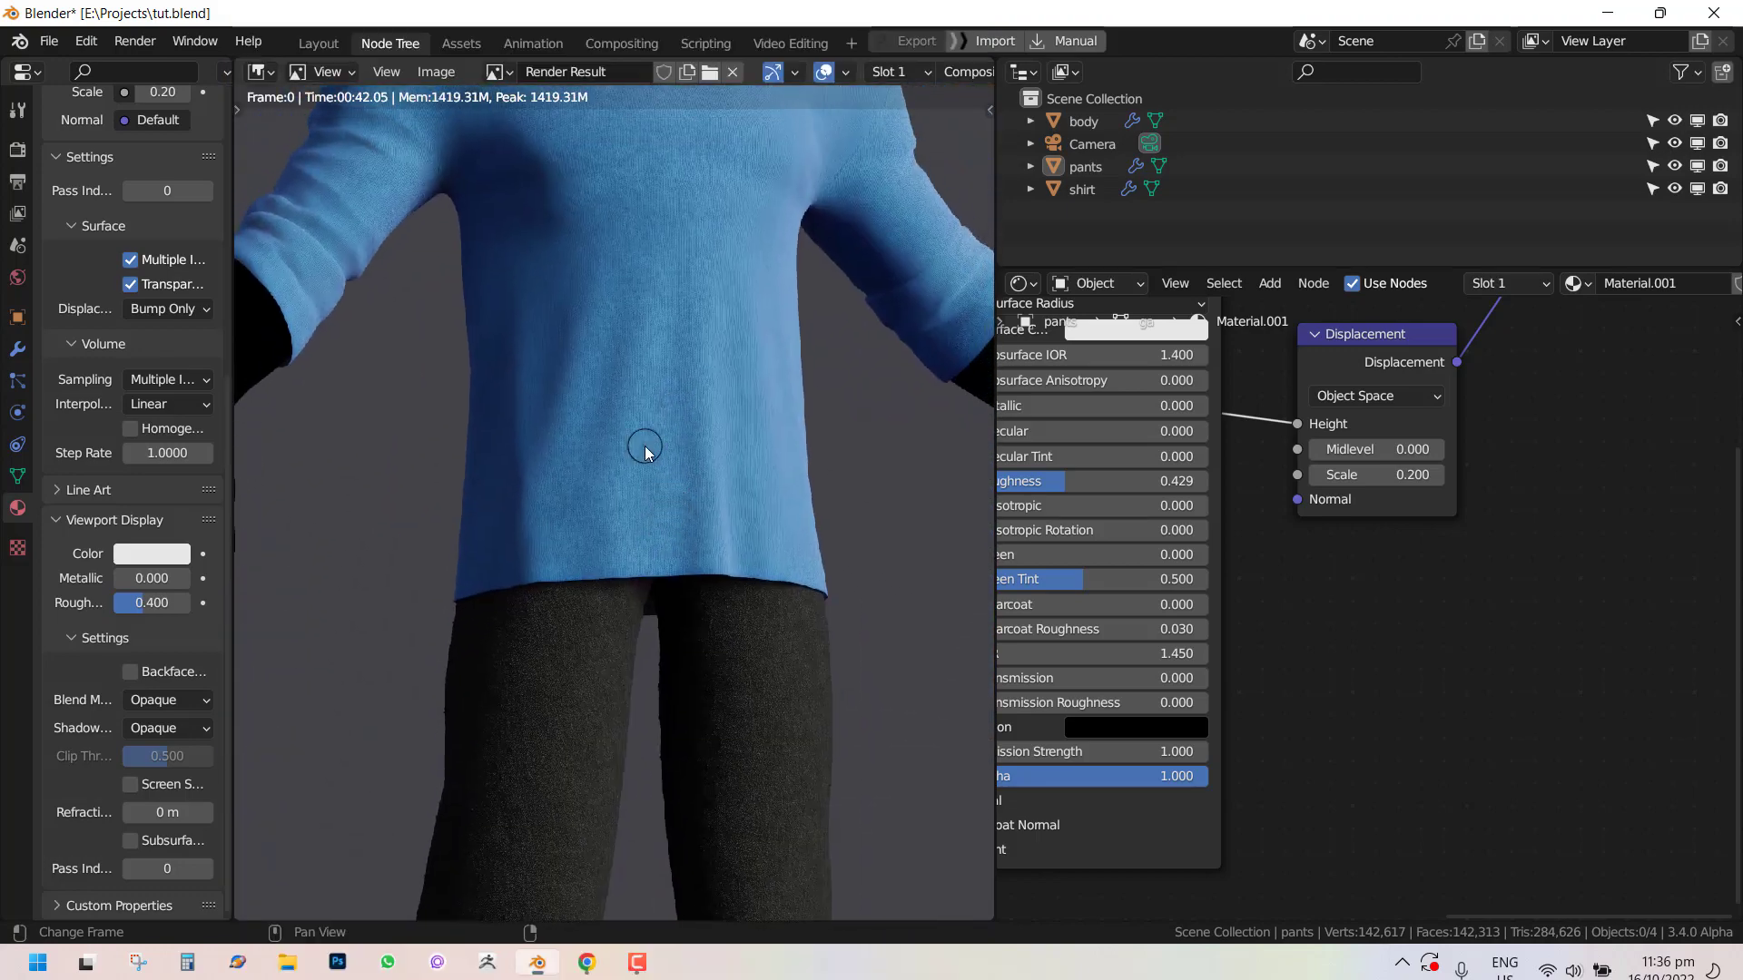
{"action": "middle_click_drag", "start_coordinate": [615, 380], "coordinate": [616, 557]}
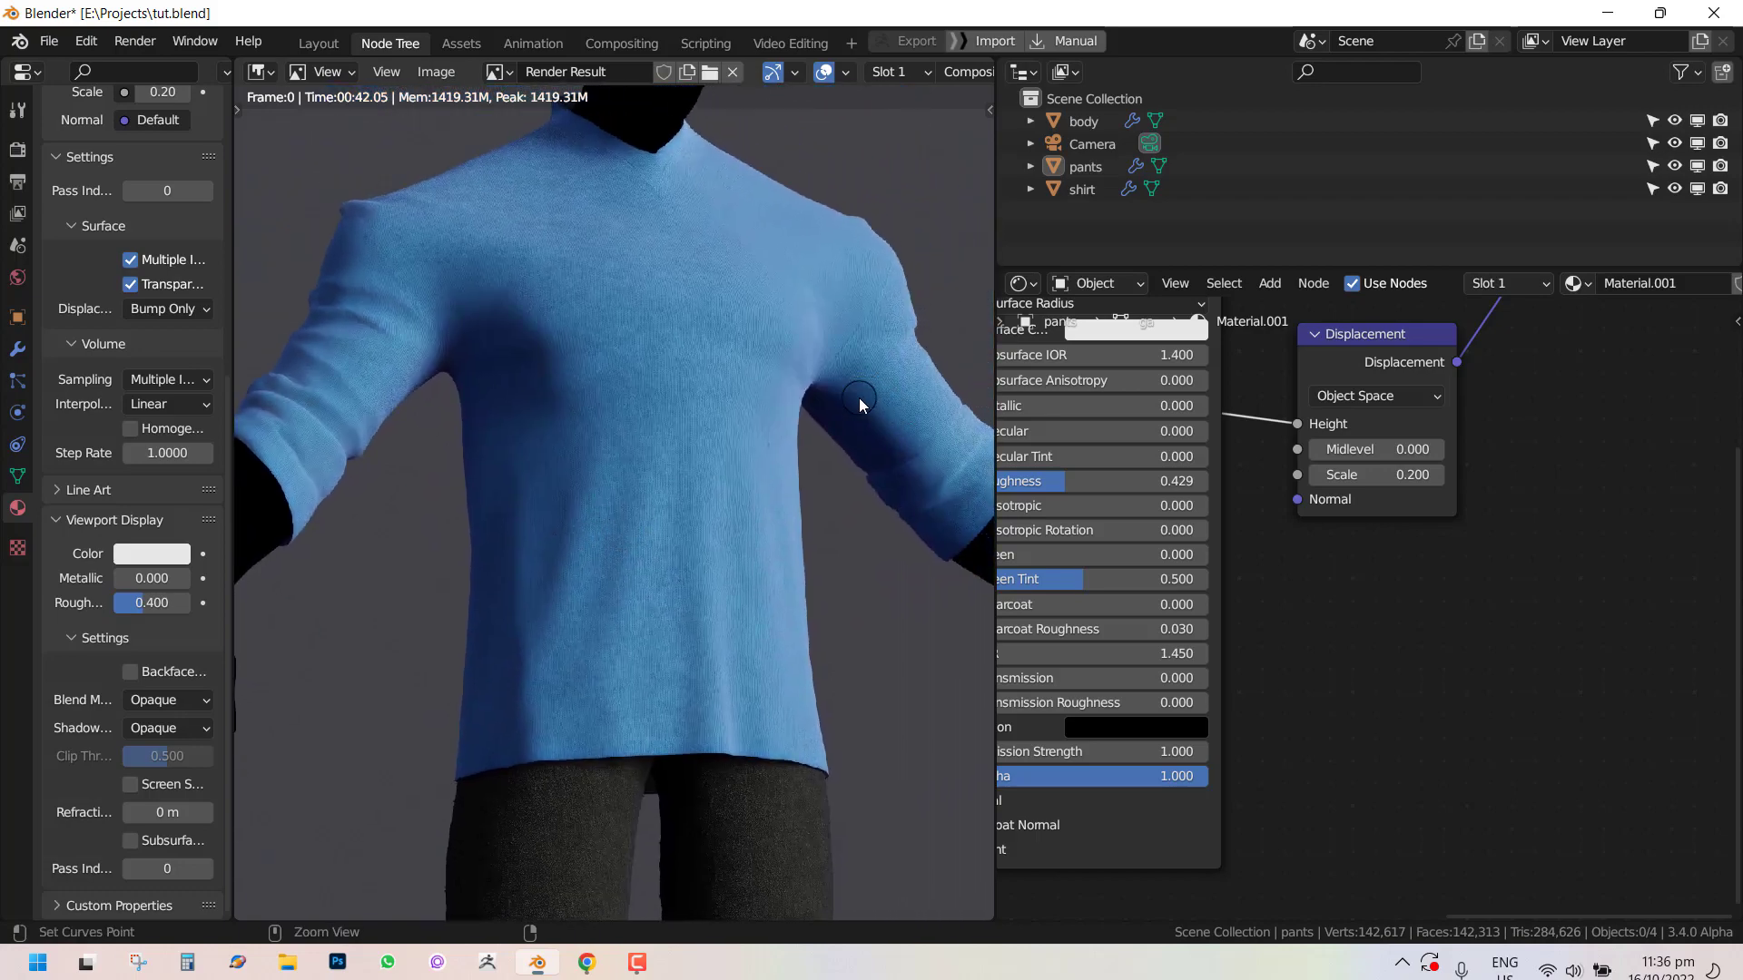
{"action": "key", "text": "ctrl+space"}
{"action": "scroll", "coordinate": [965, 436], "scroll_direction": "up", "scroll_amount": 4}
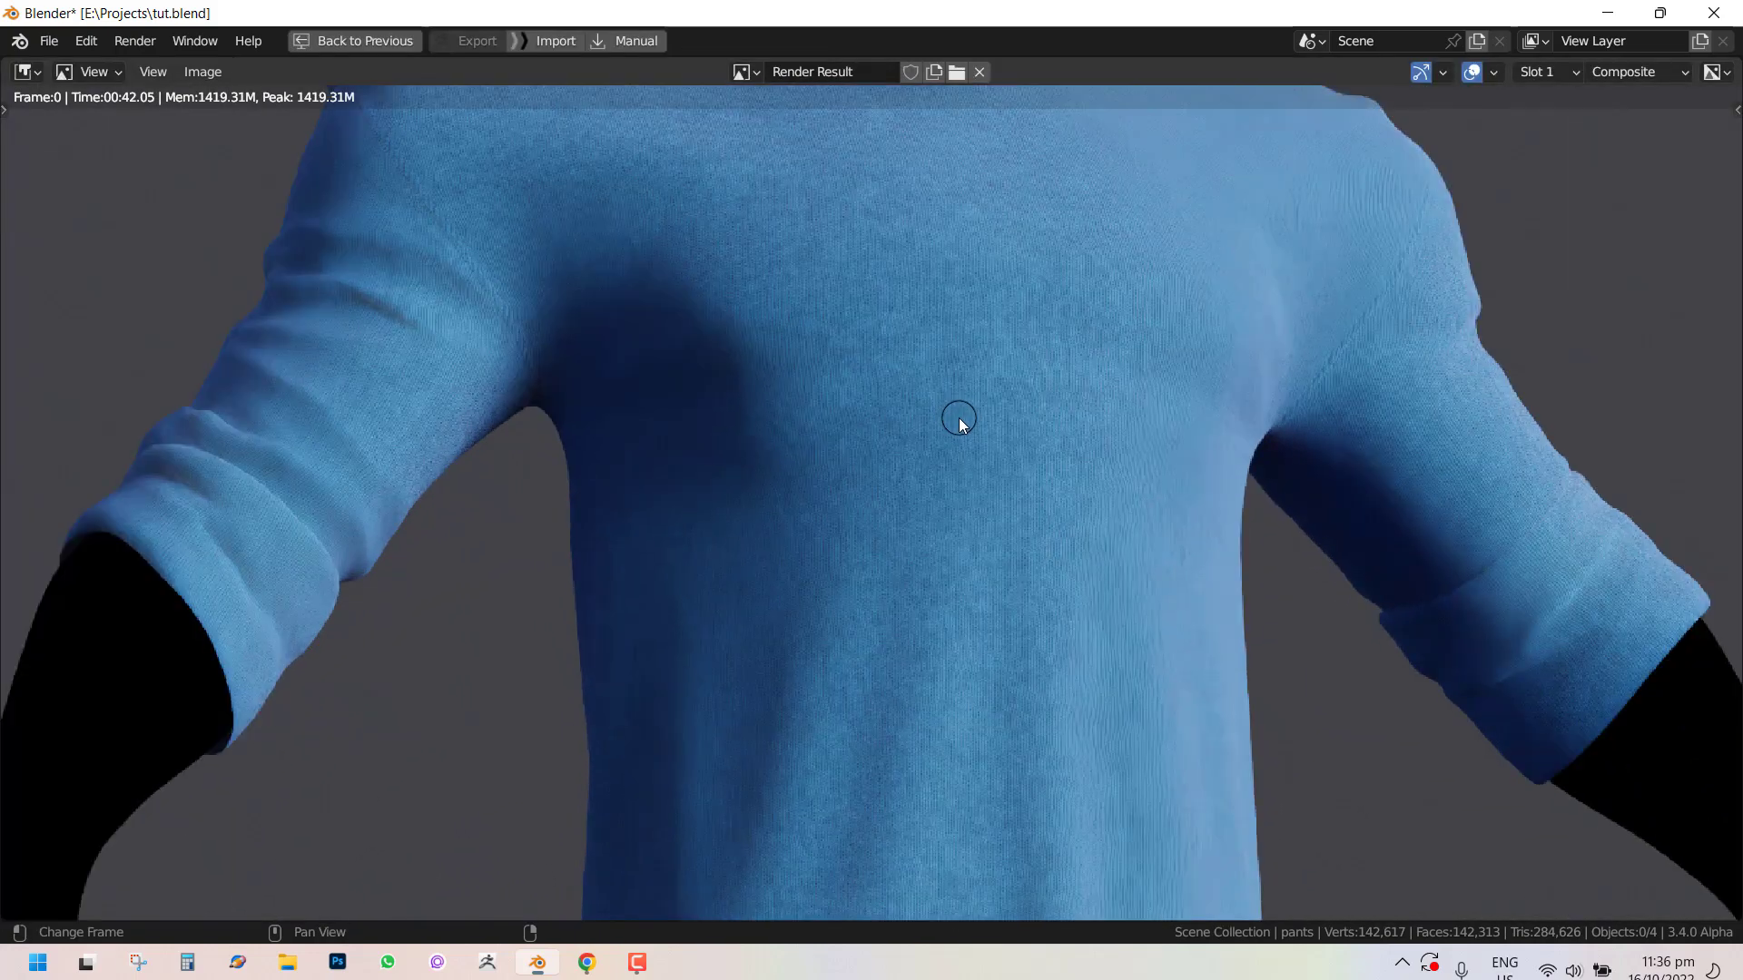
{"action": "scroll", "coordinate": [956, 391], "scroll_direction": "down", "scroll_amount": 4}
{"action": "scroll", "coordinate": [910, 408], "scroll_direction": "up", "scroll_amount": 5}
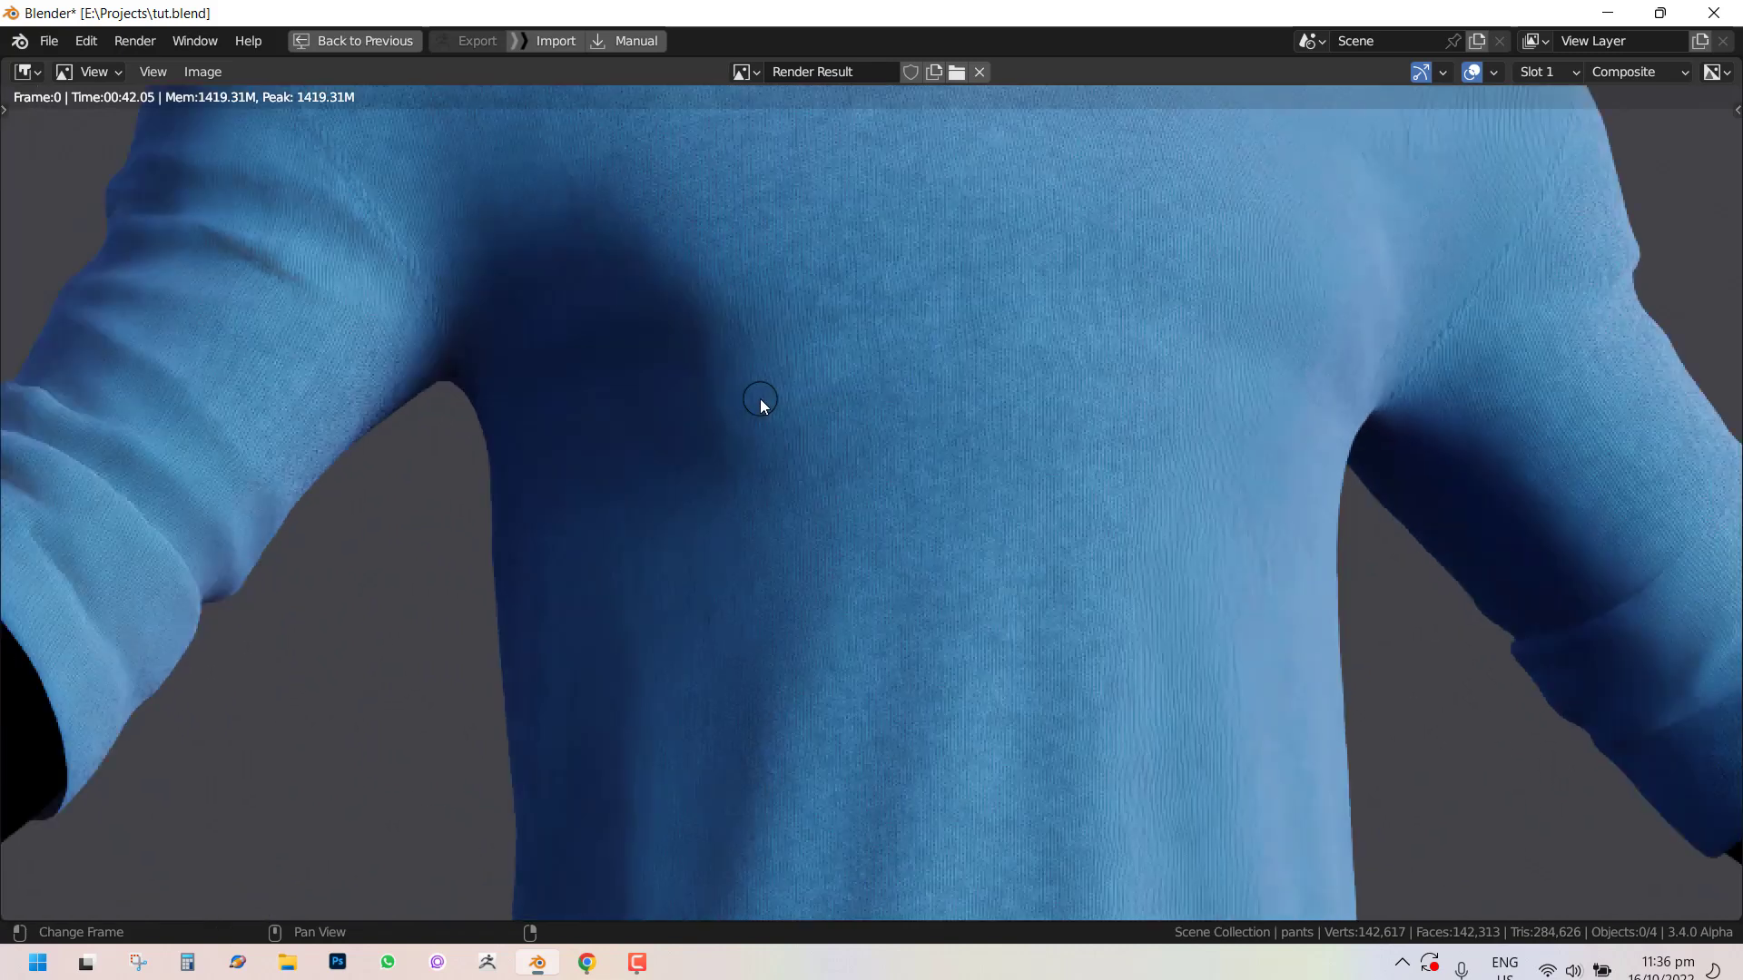
{"action": "middle_click_drag", "start_coordinate": [908, 309], "coordinate": [847, 428]}
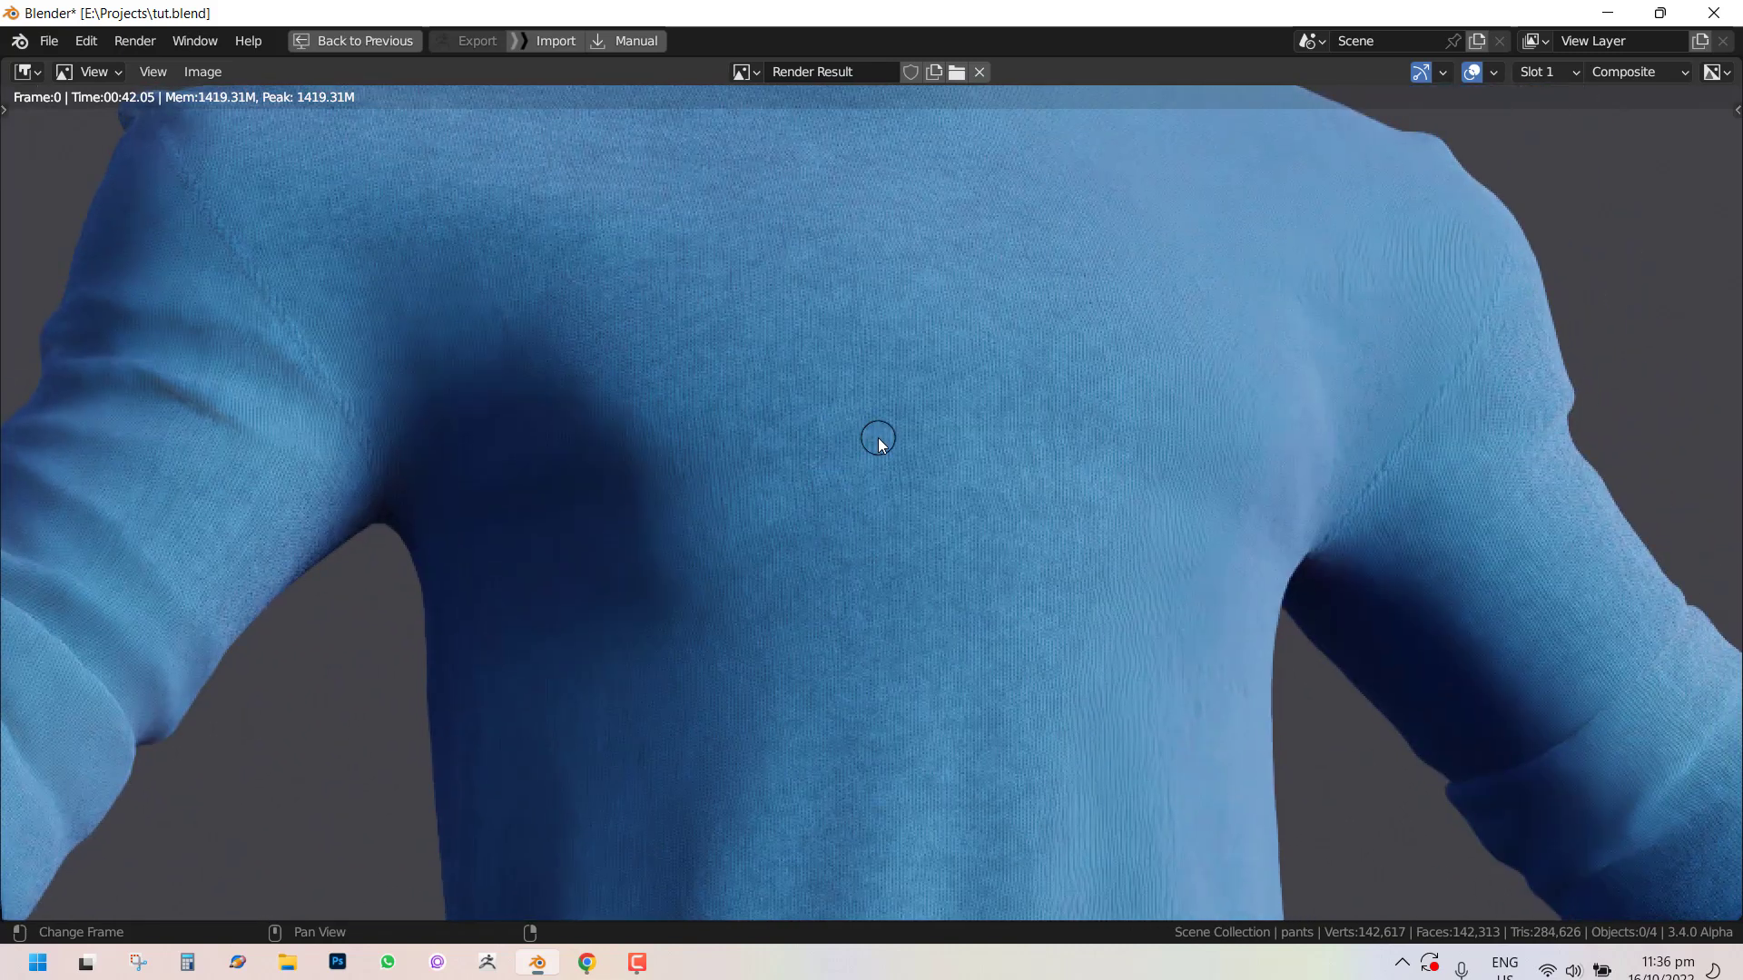
{"action": "scroll", "coordinate": [875, 365], "scroll_direction": "down", "scroll_amount": 4}
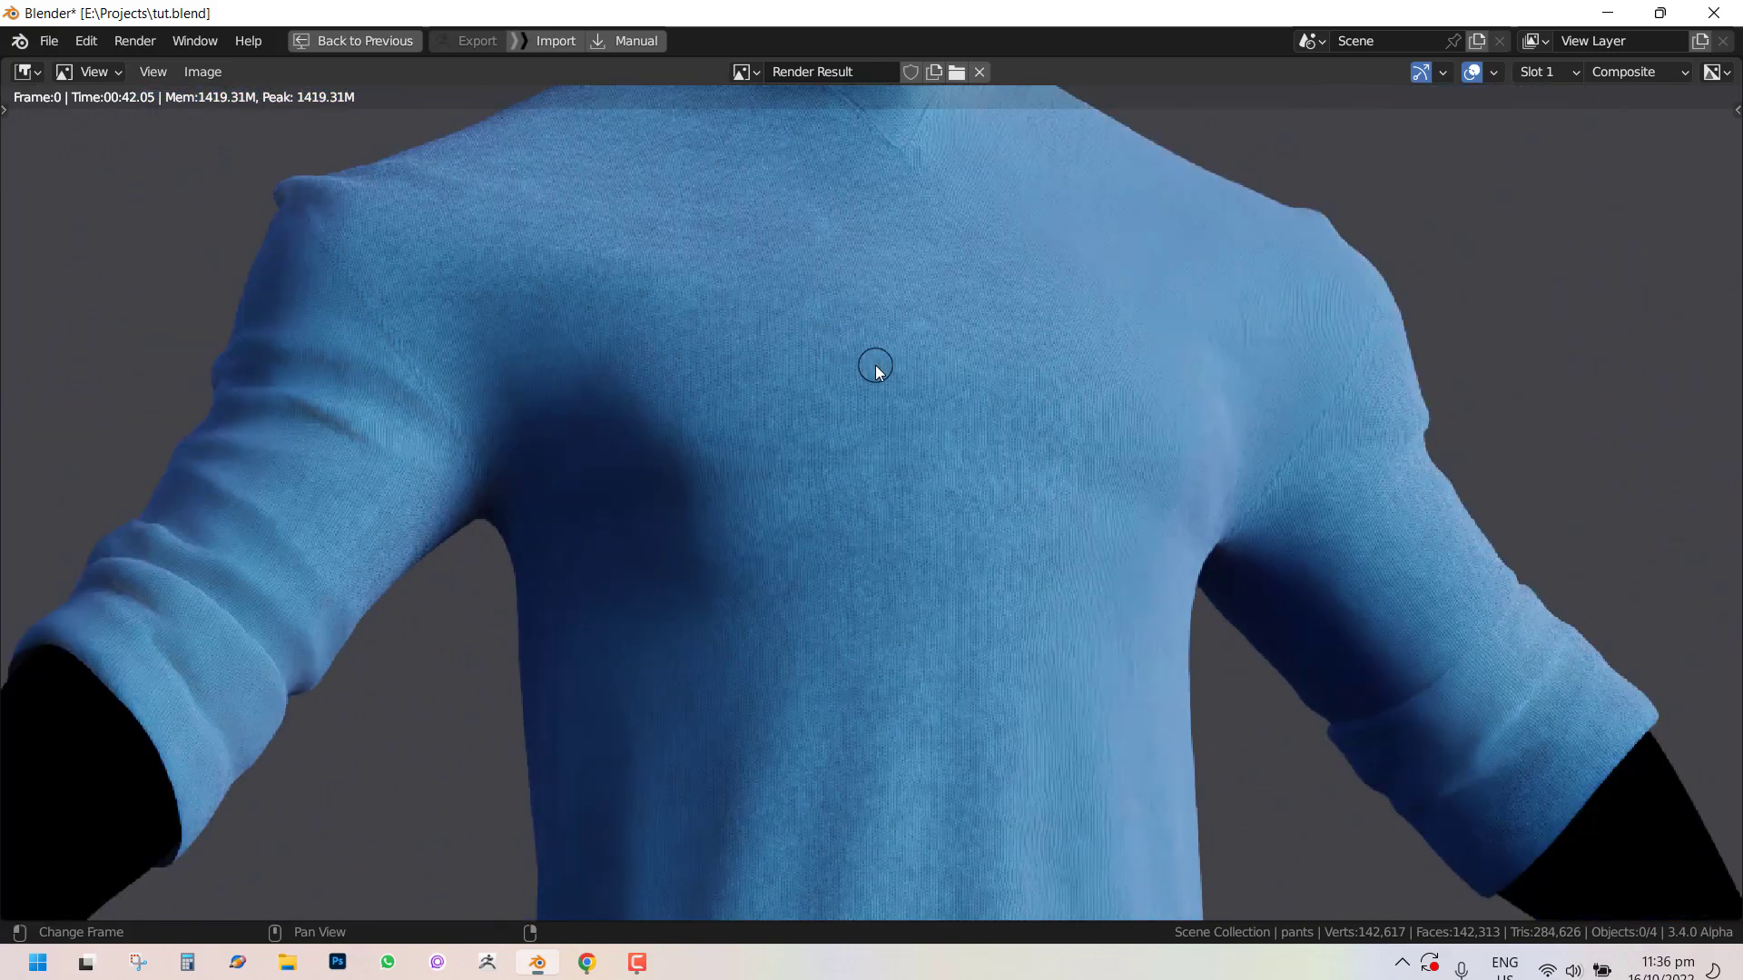
{"action": "scroll", "coordinate": [886, 295], "scroll_direction": "up", "scroll_amount": 2}
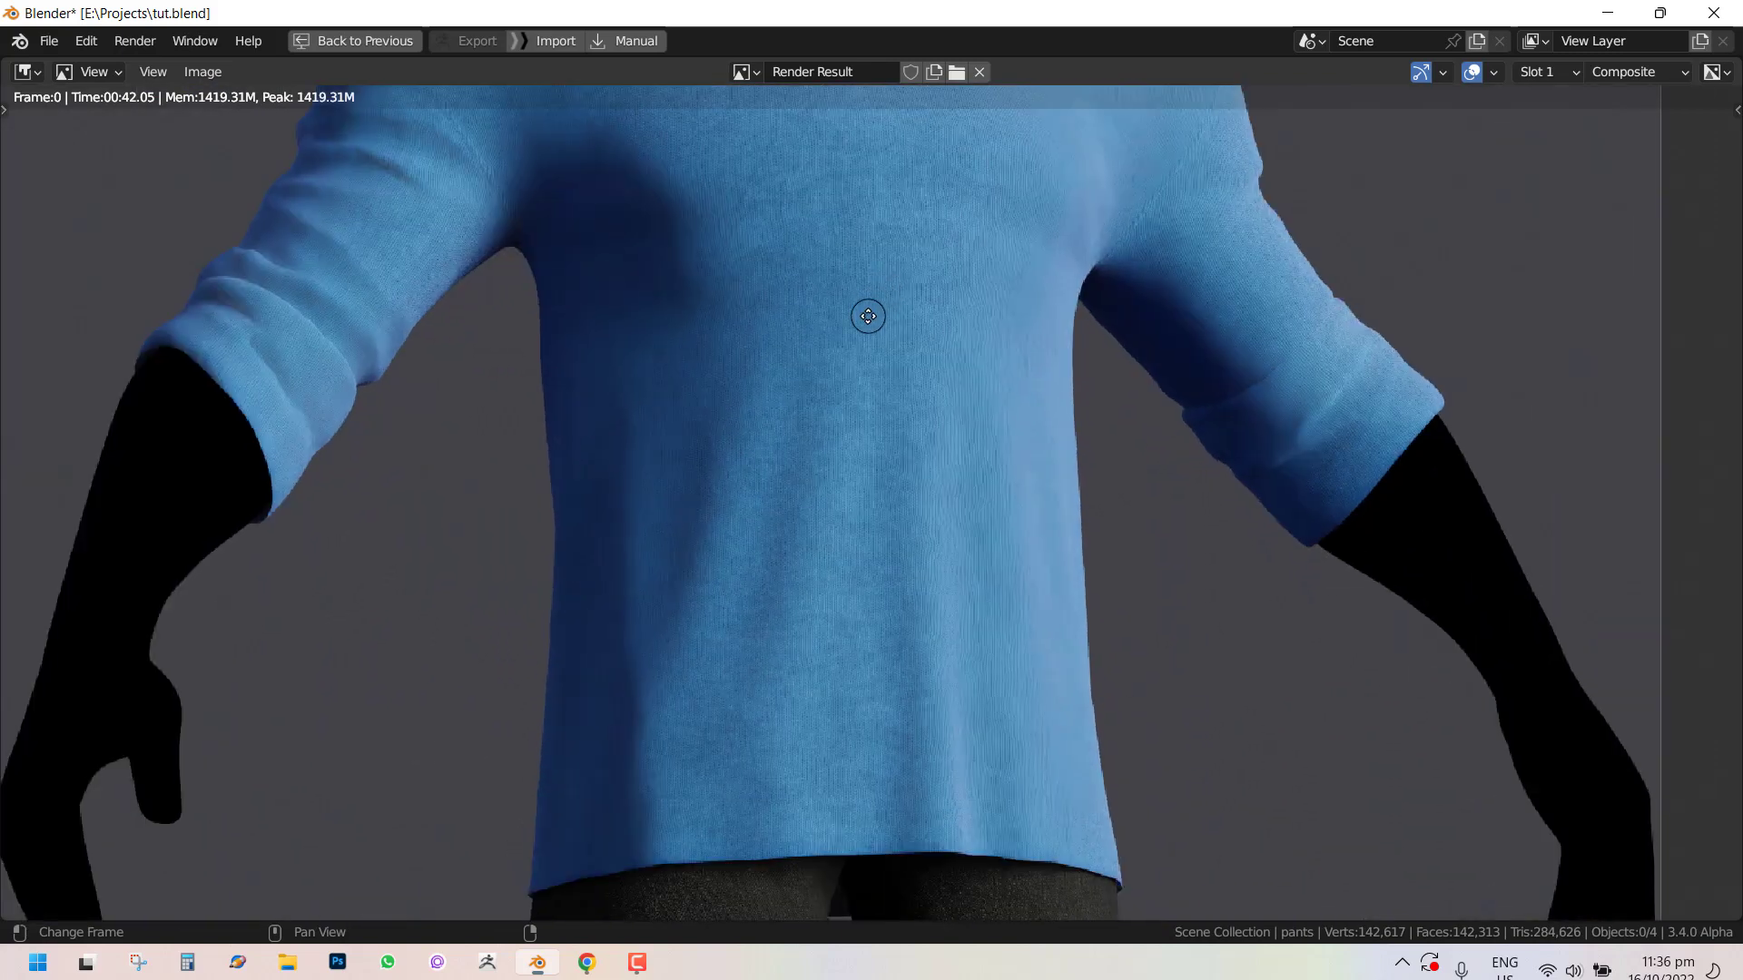
{"action": "middle_click_drag", "start_coordinate": [868, 315], "coordinate": [781, 426]}
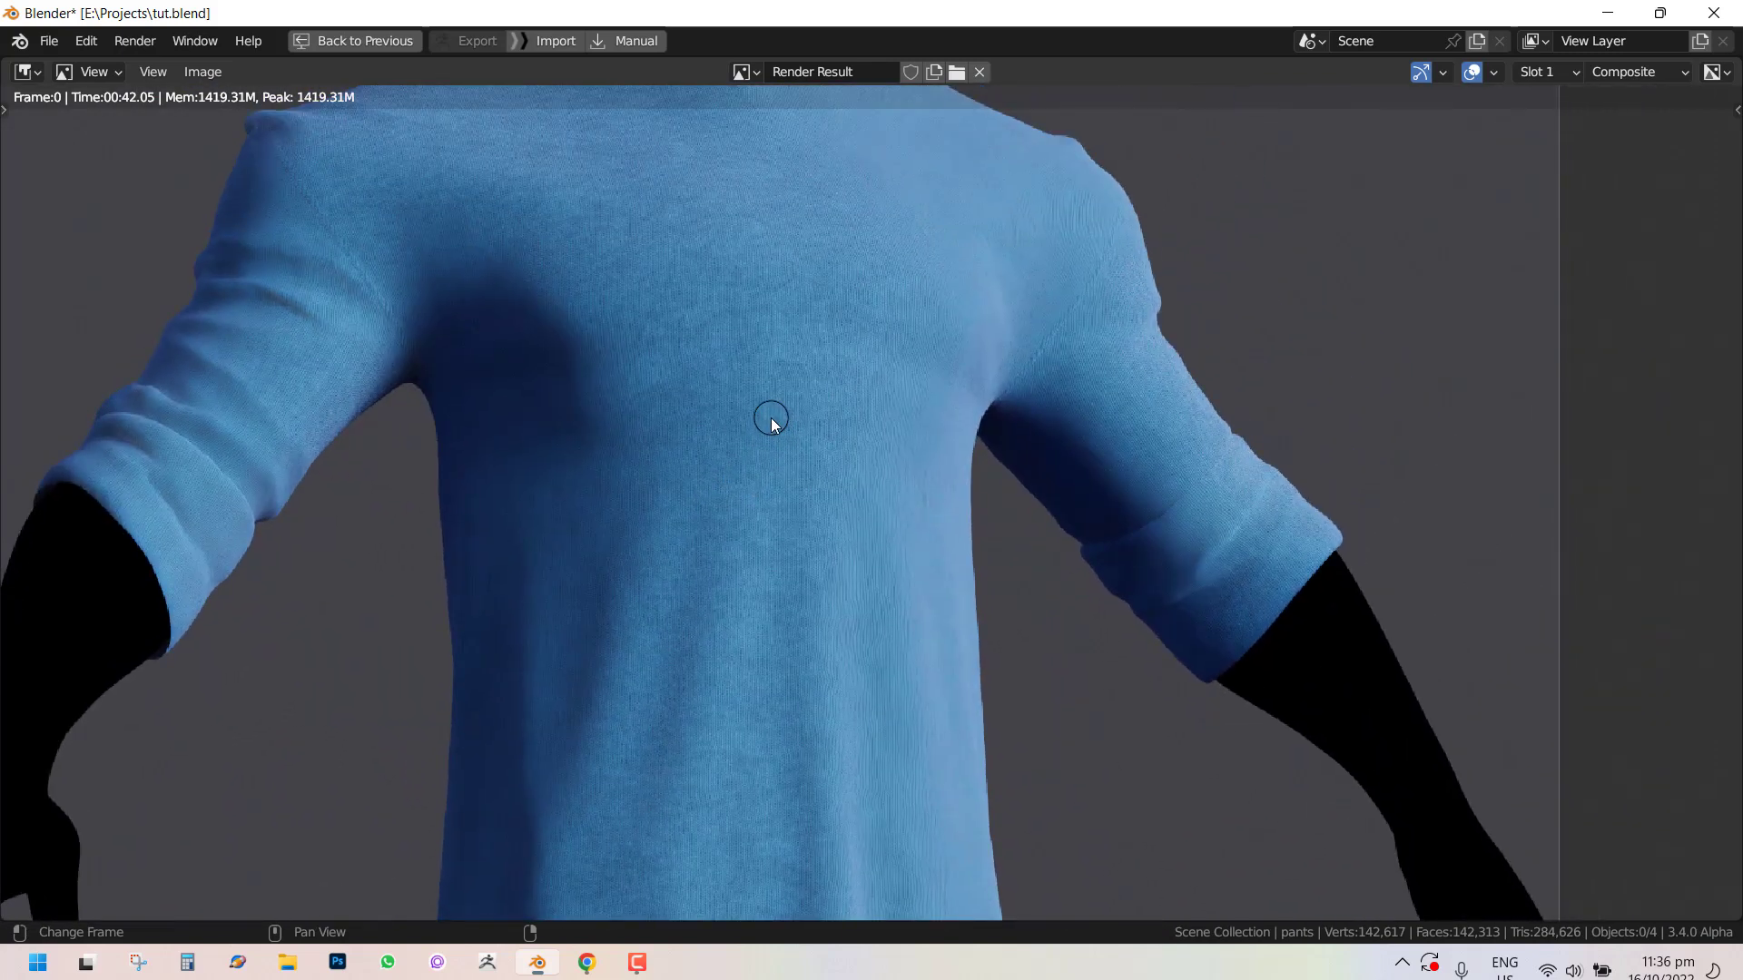
Compare render slots 1 and 2 of the shirt render repeatedly, then return to the normal layout.
{"action": "key", "text": "j"}
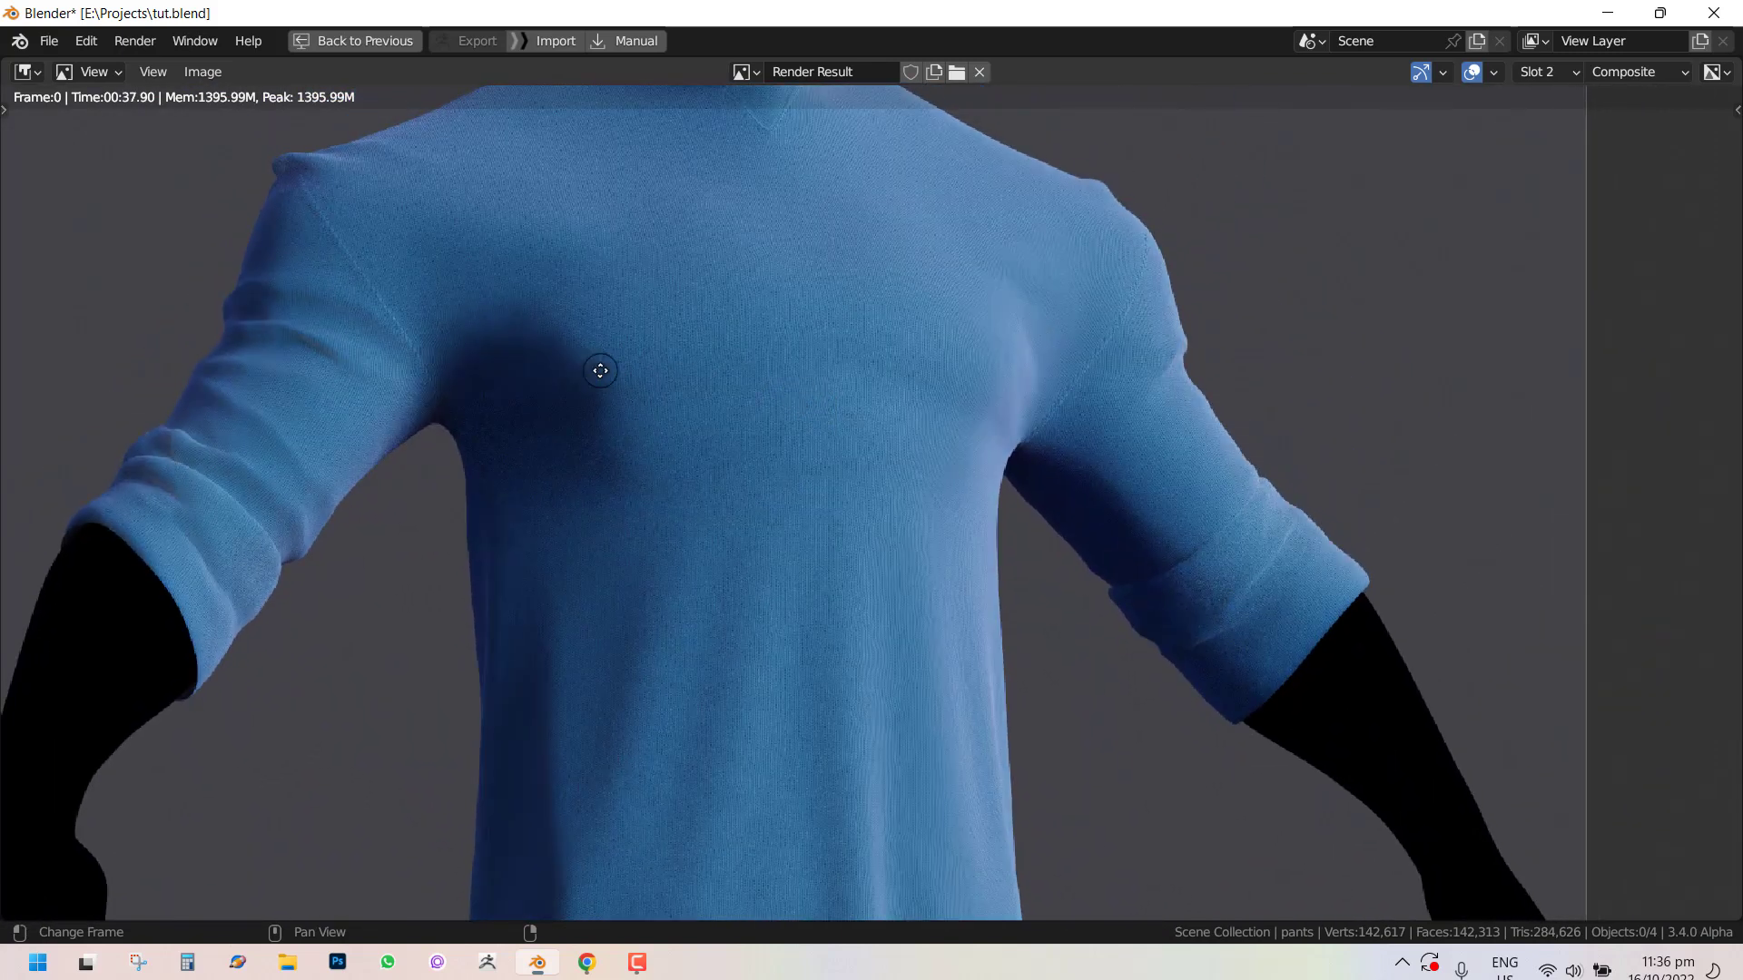
{"action": "middle_click_drag", "start_coordinate": [600, 370], "coordinate": [722, 376]}
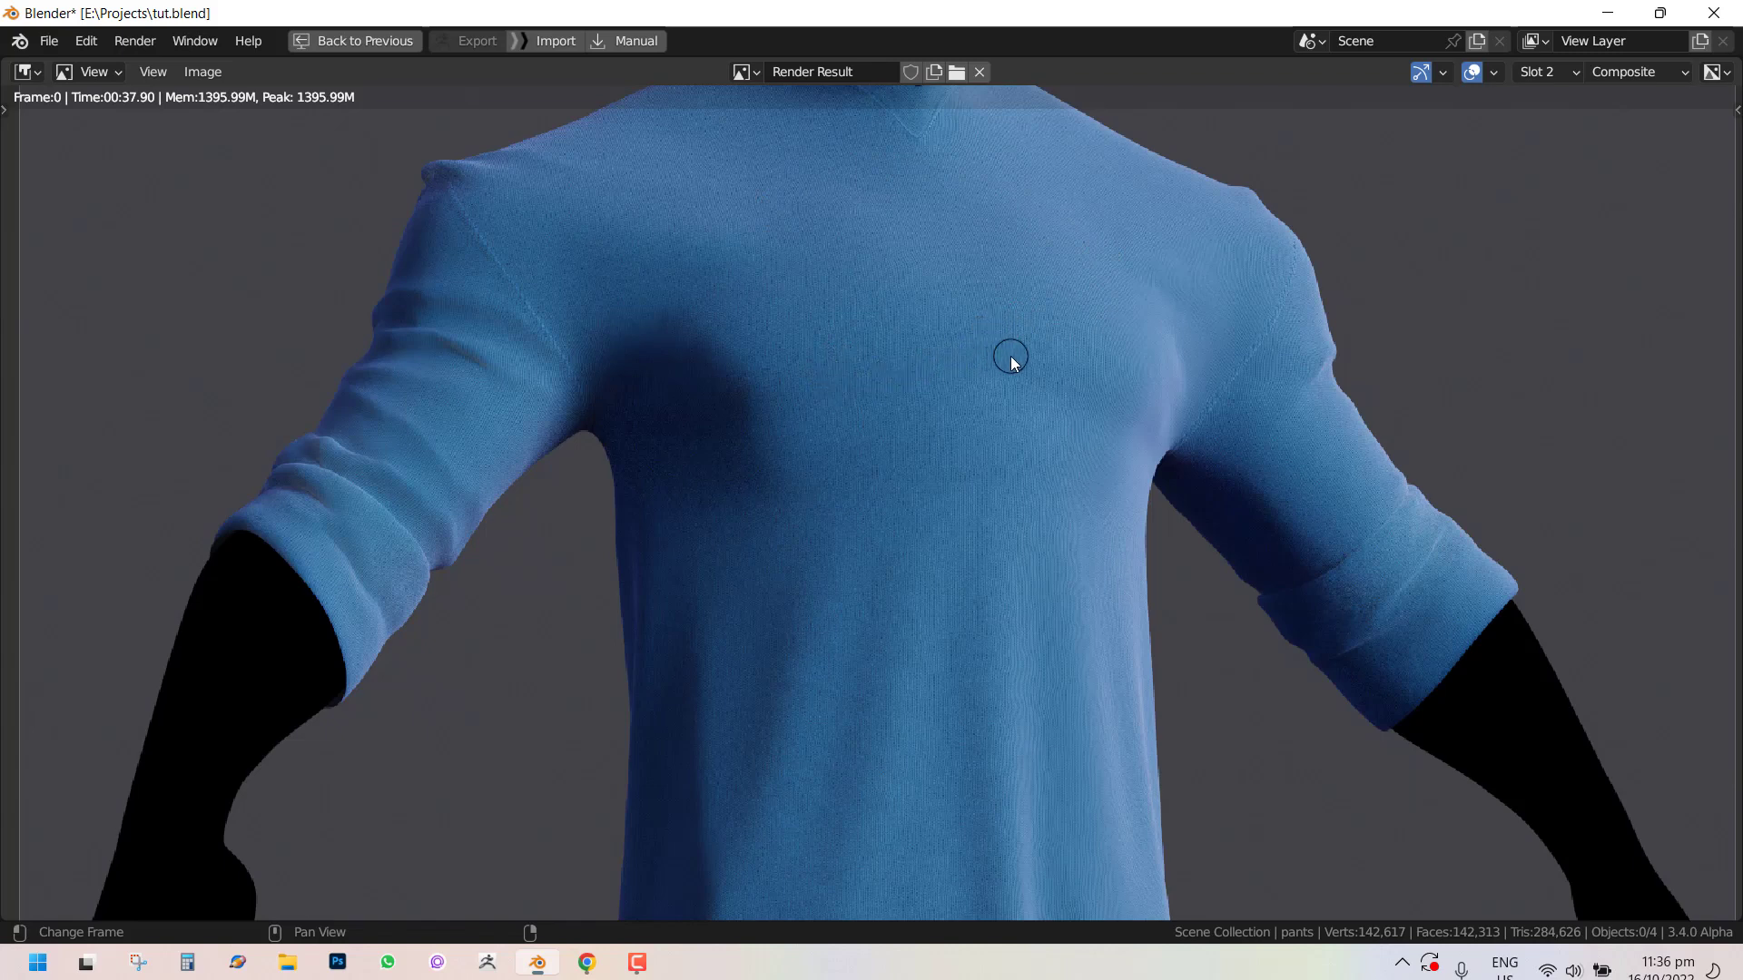
{"action": "key", "text": "j"}
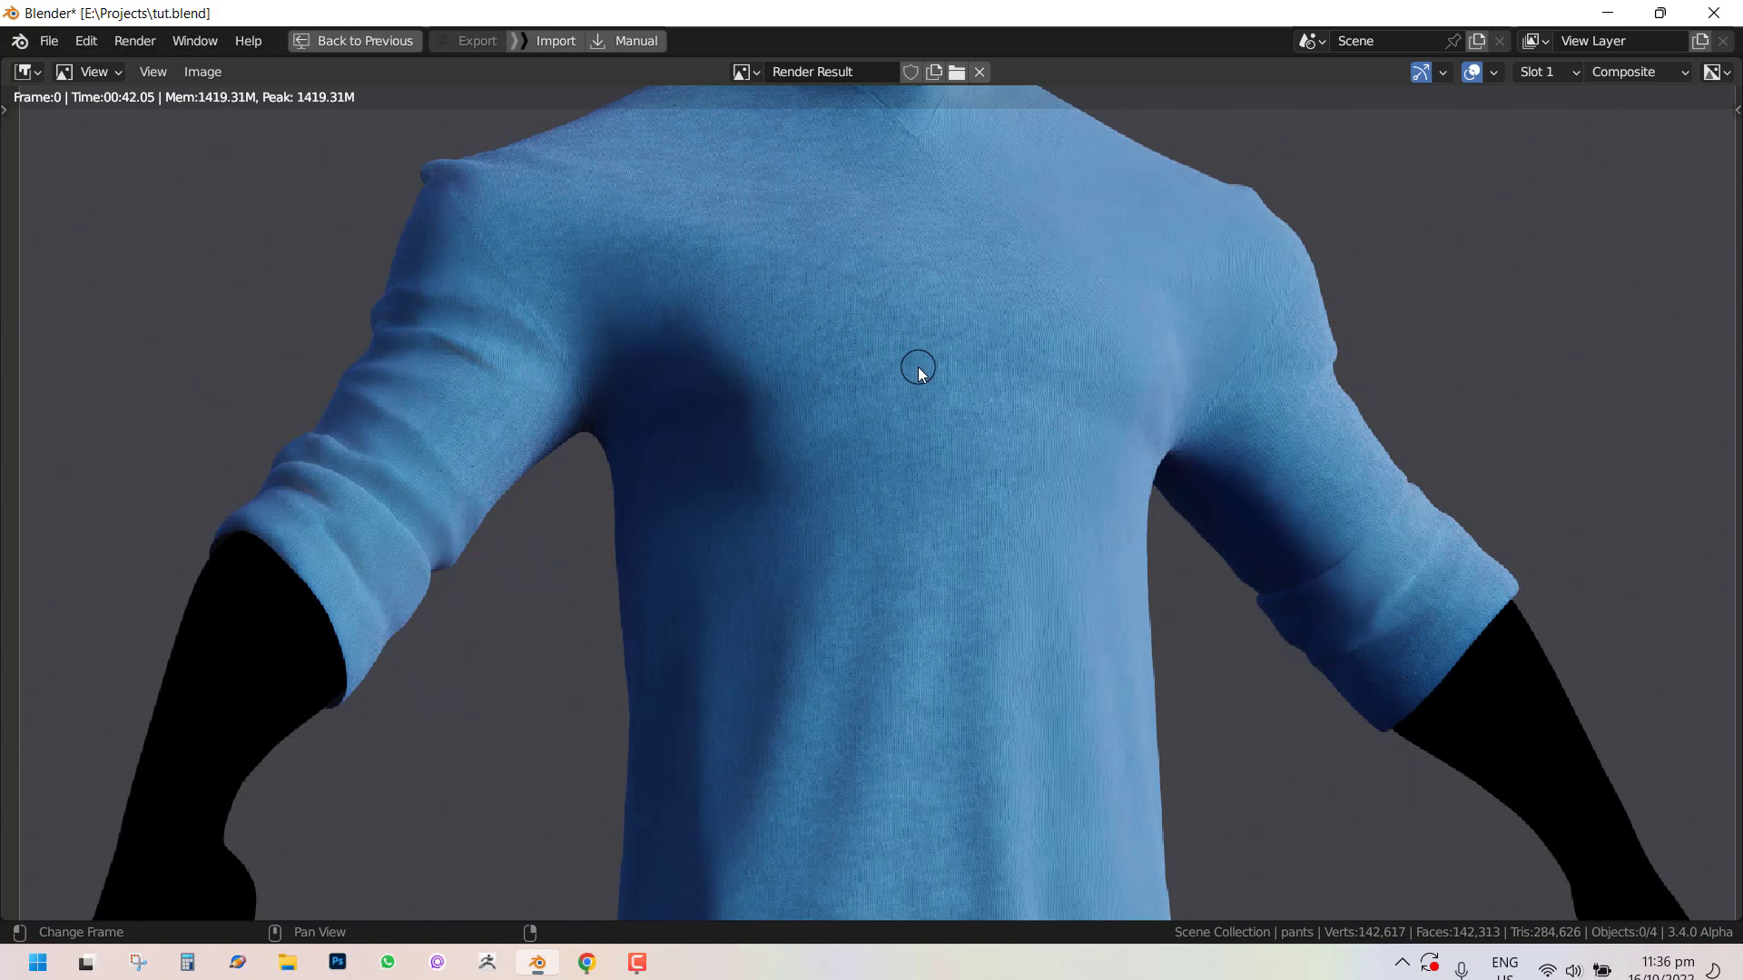
{"action": "key", "text": "j"}
{"action": "key", "text": "j"}
{"action": "key", "text": "j"}
{"action": "key", "text": "j"}
{"action": "key", "text": "j"}
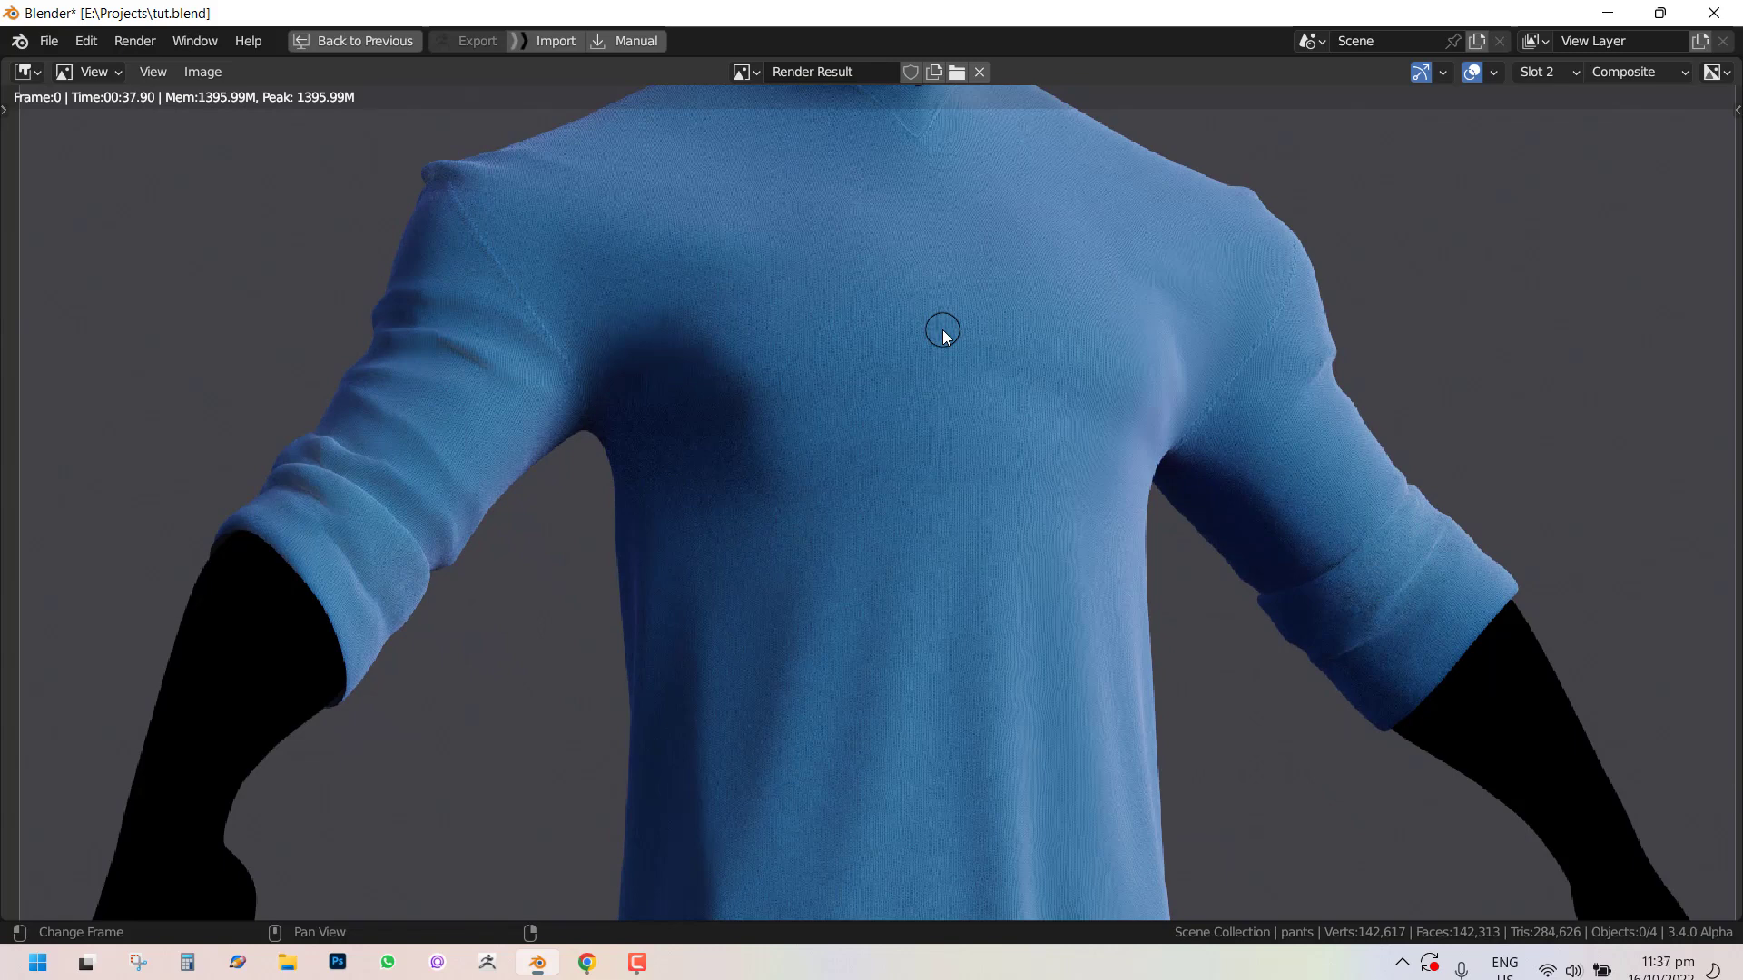
{"action": "key", "text": "j"}
{"action": "key", "text": "j"}
{"action": "key", "text": "j"}
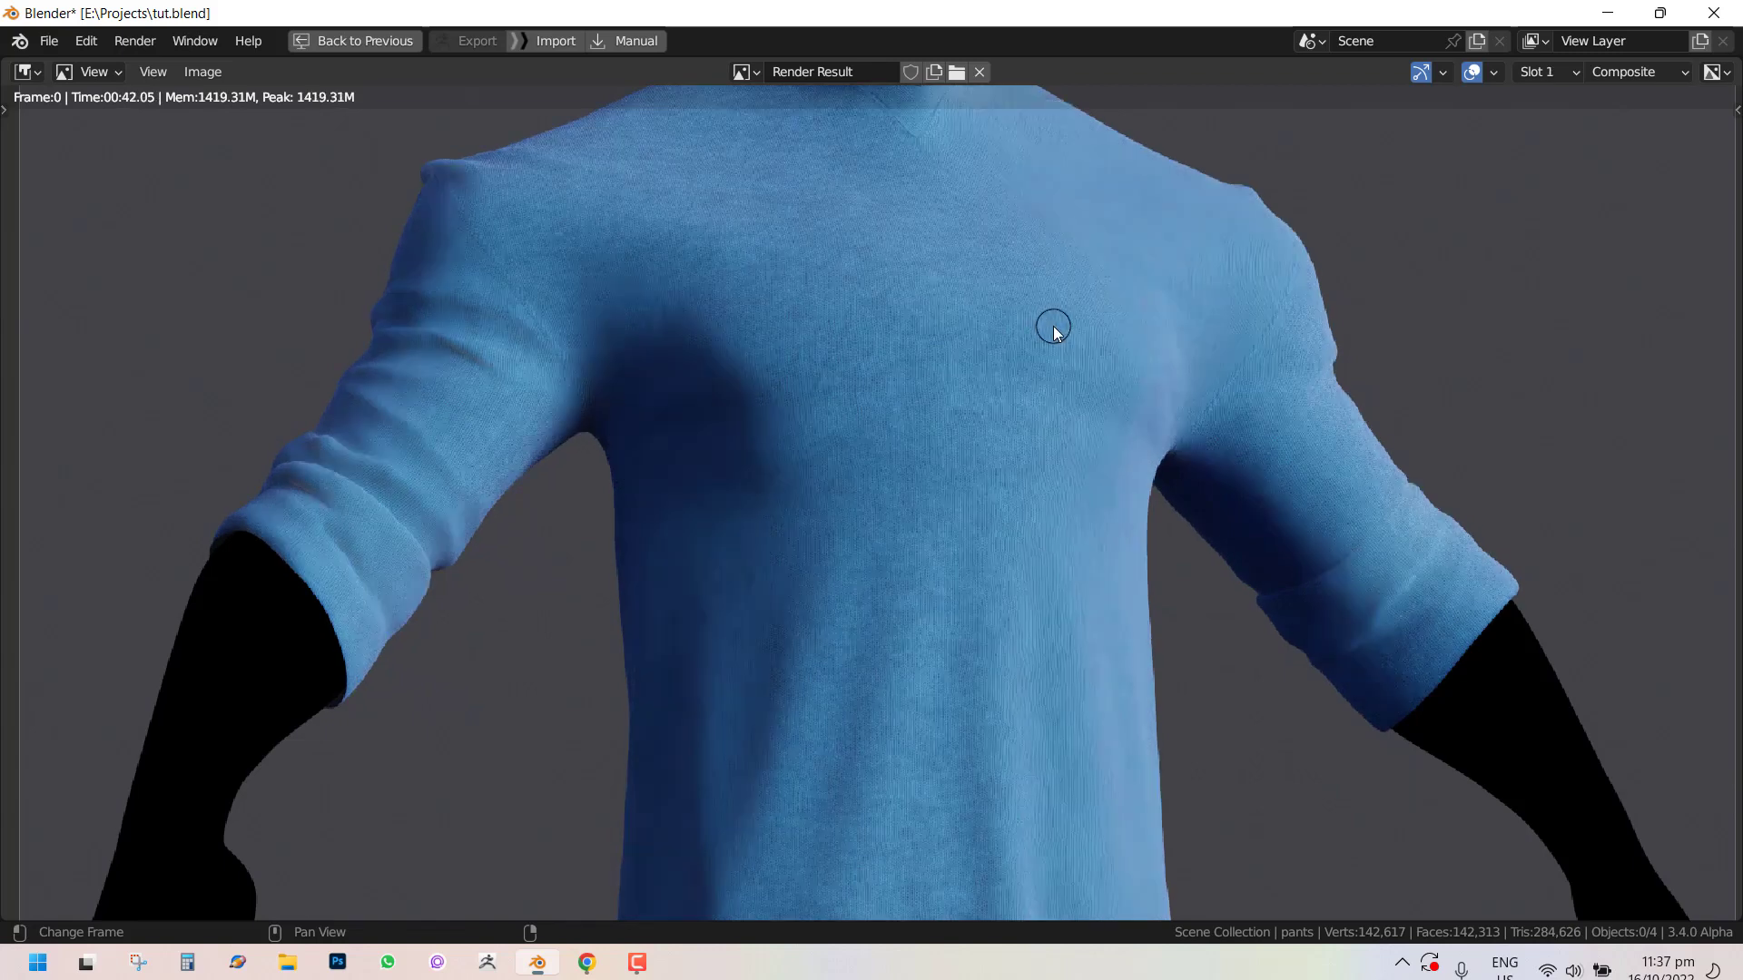
{"action": "key", "text": "j"}
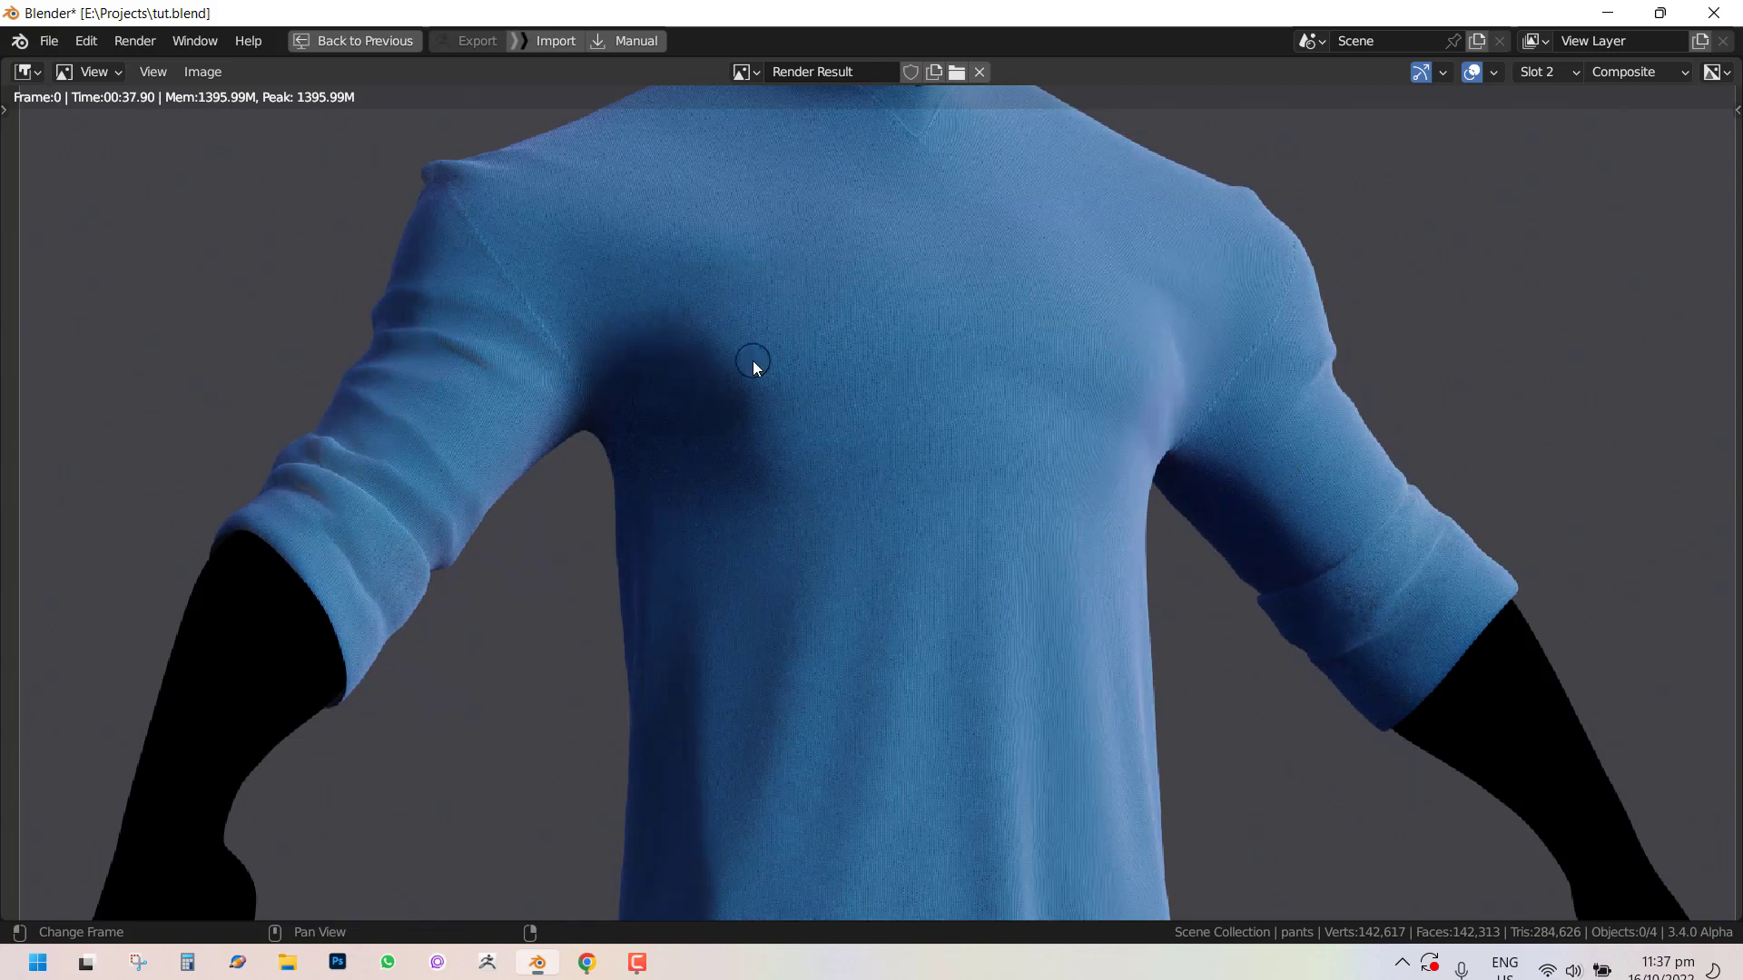
{"action": "scroll", "coordinate": [753, 361], "scroll_direction": "down", "scroll_amount": 2}
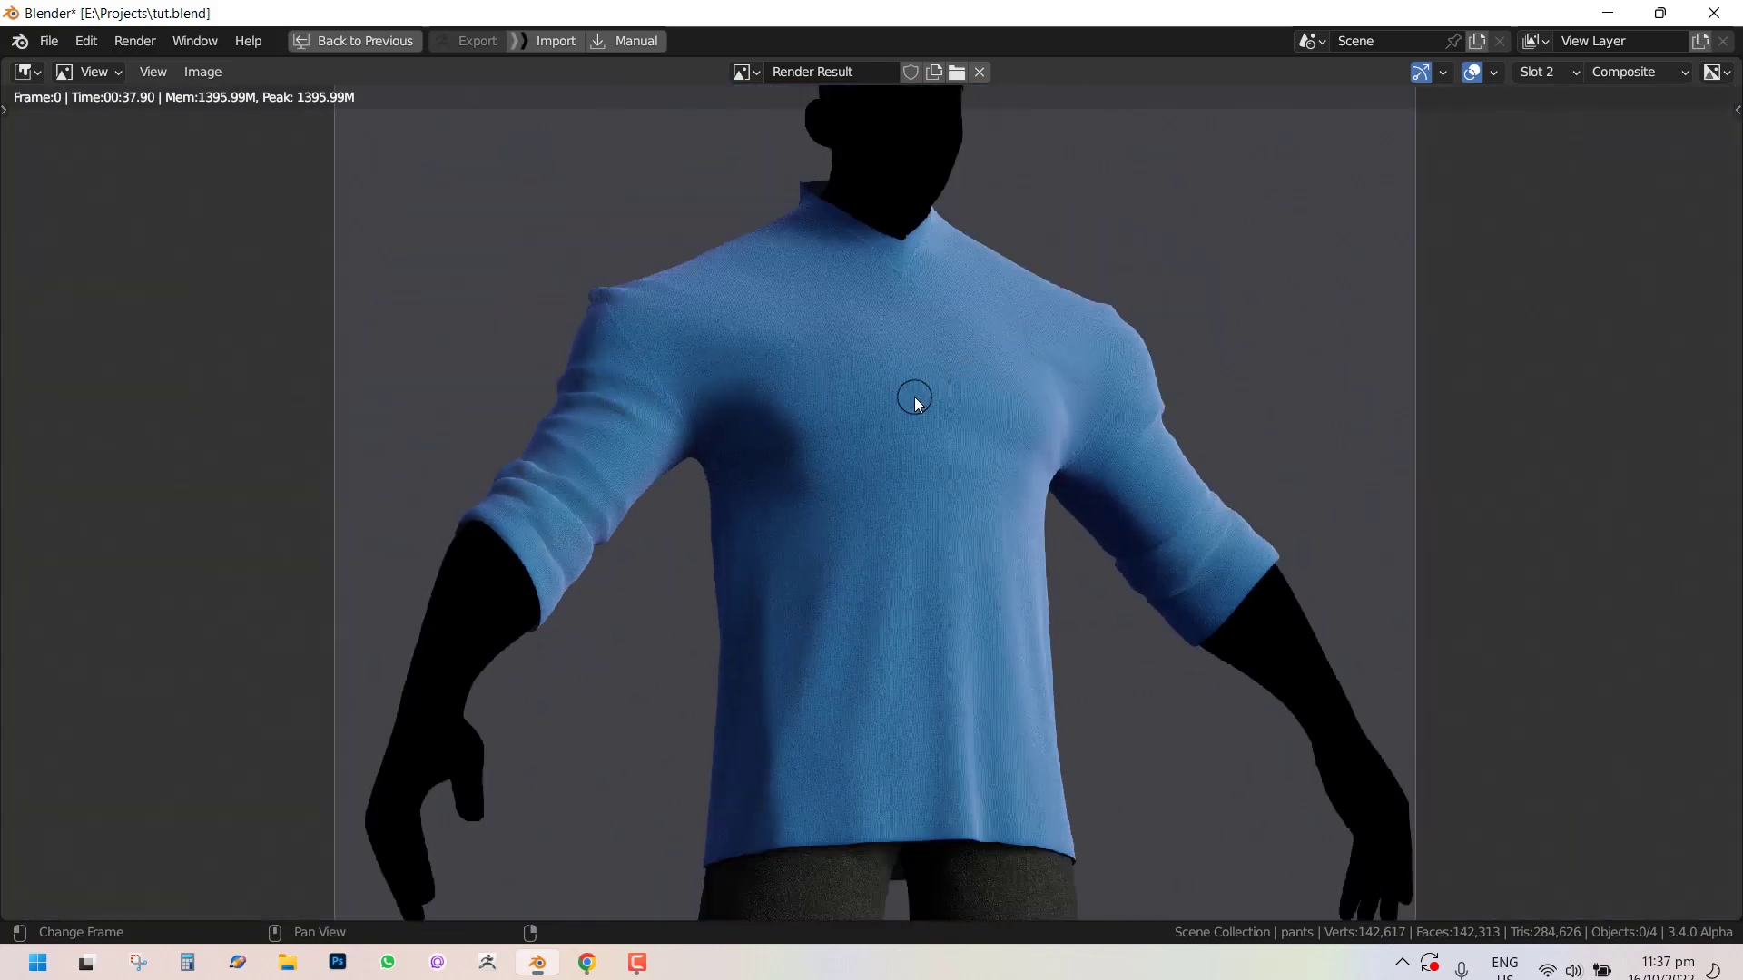
{"action": "scroll", "coordinate": [977, 397], "scroll_direction": "up", "scroll_amount": 1}
{"action": "key", "text": "j"}
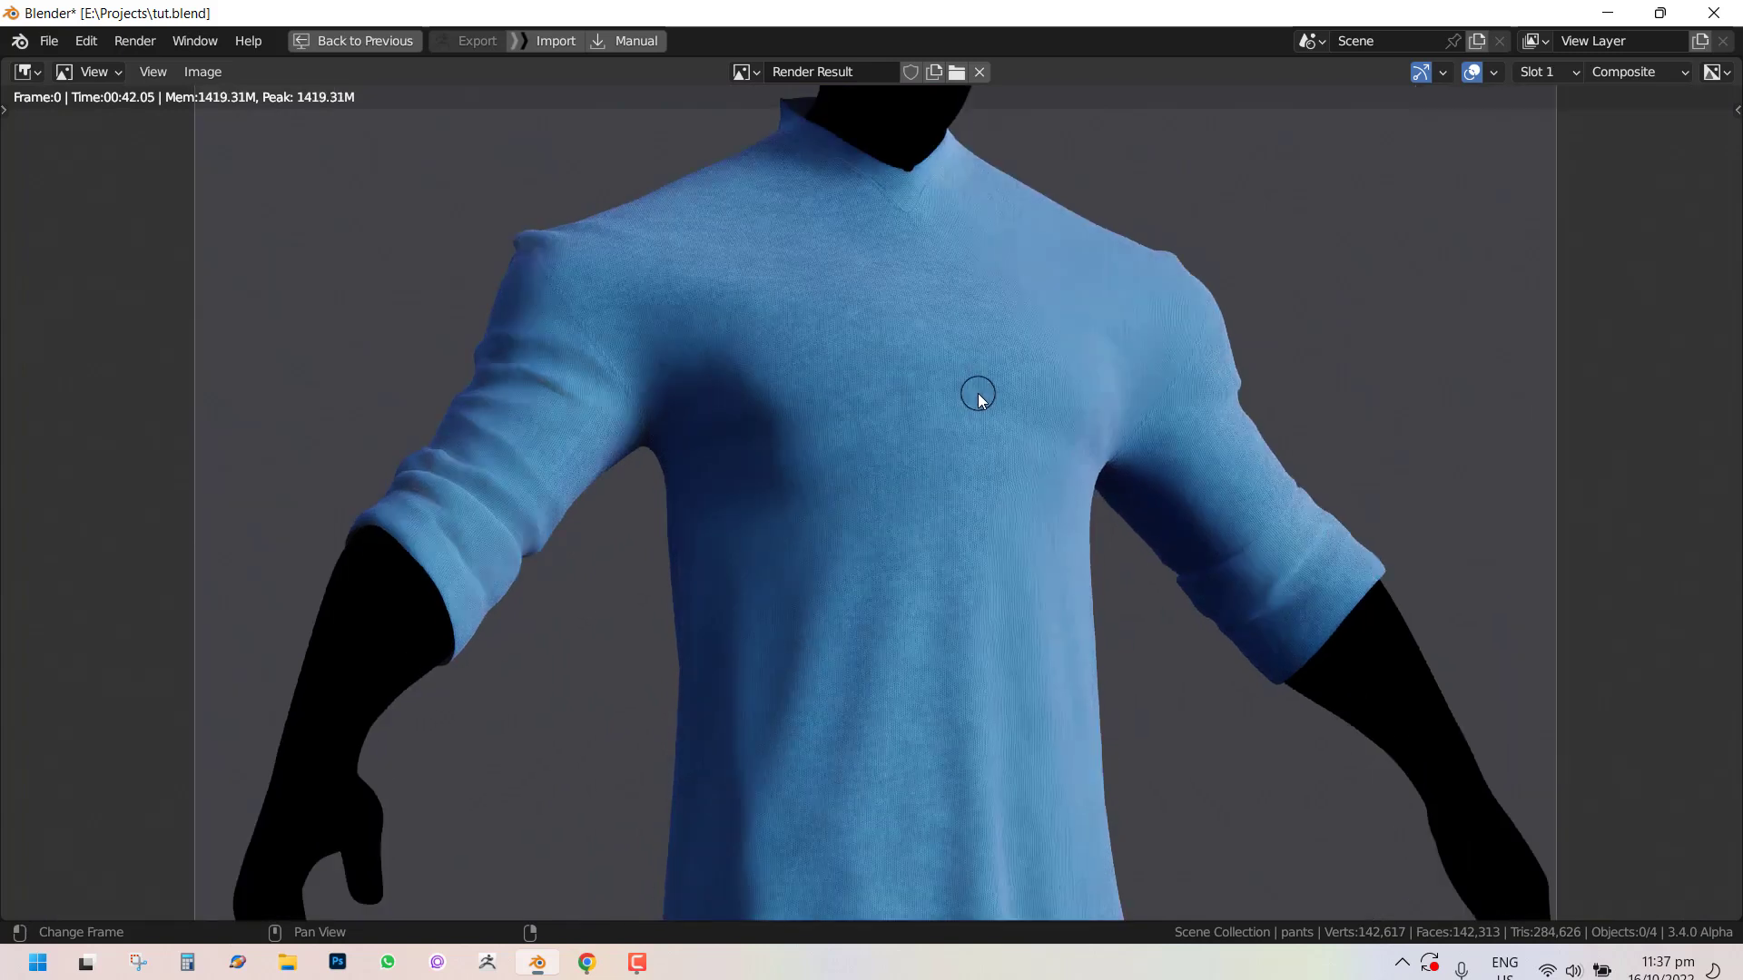
{"action": "key", "text": "j"}
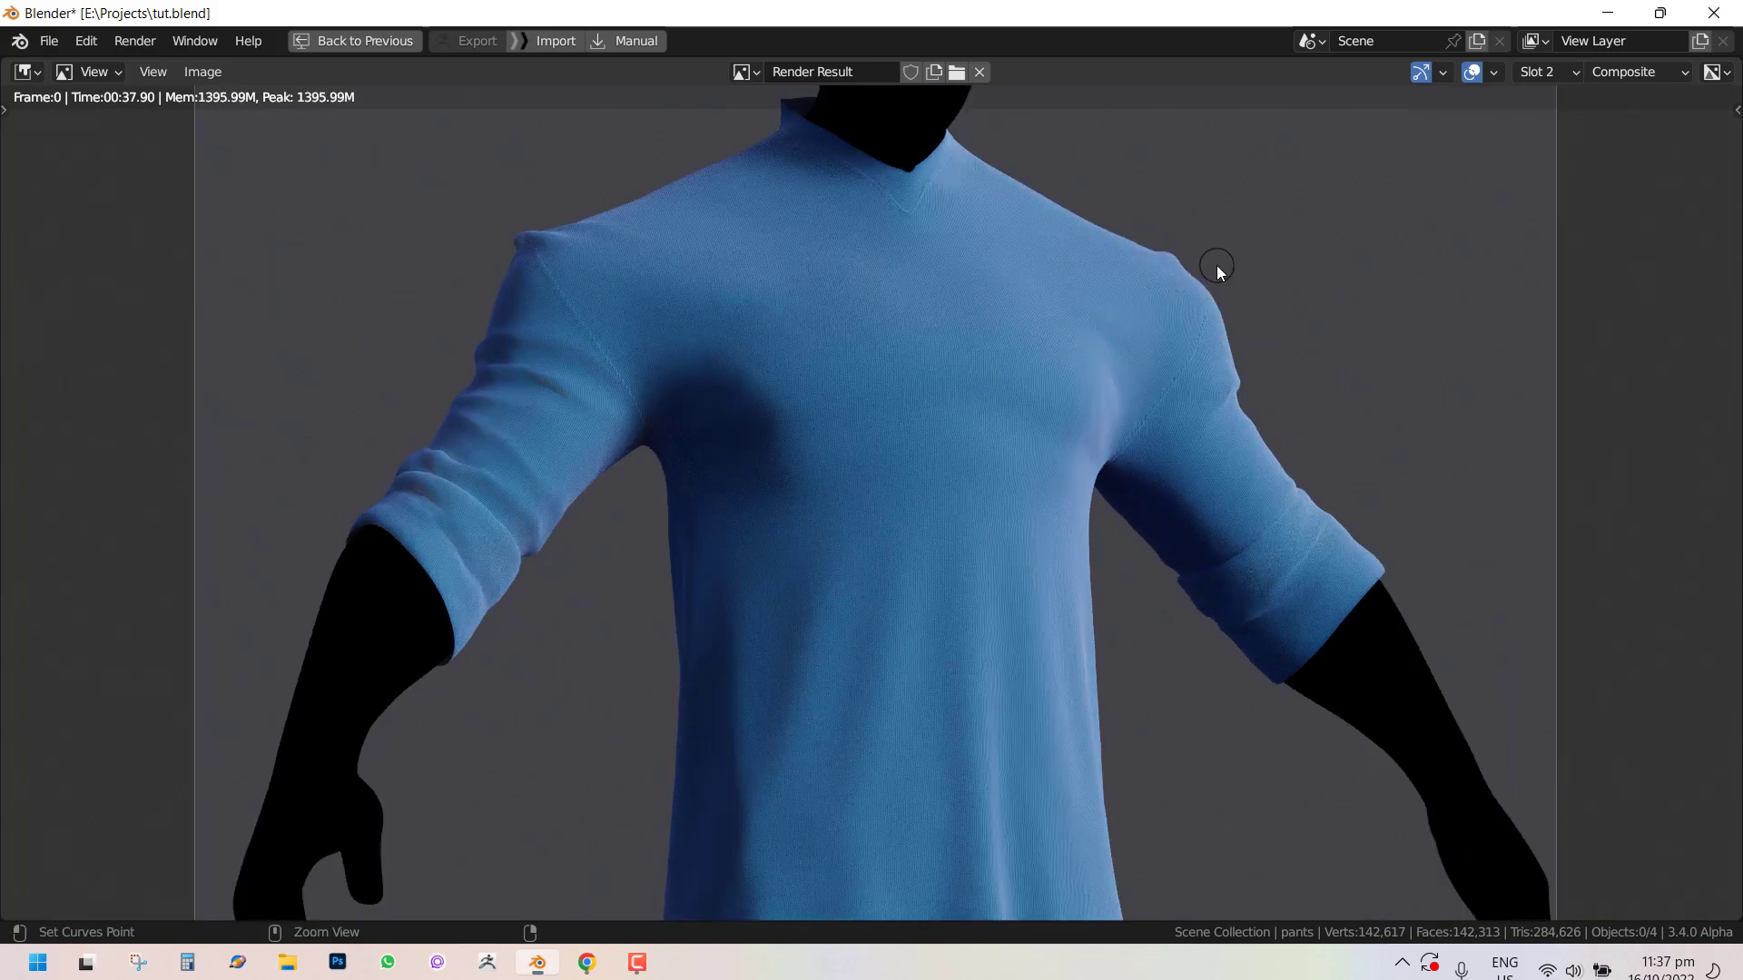
{"action": "key", "text": "ctrl+space"}
{"action": "scroll", "coordinate": [613, 390], "scroll_direction": "down", "scroll_amount": 3}
{"action": "key", "text": "Escape"}
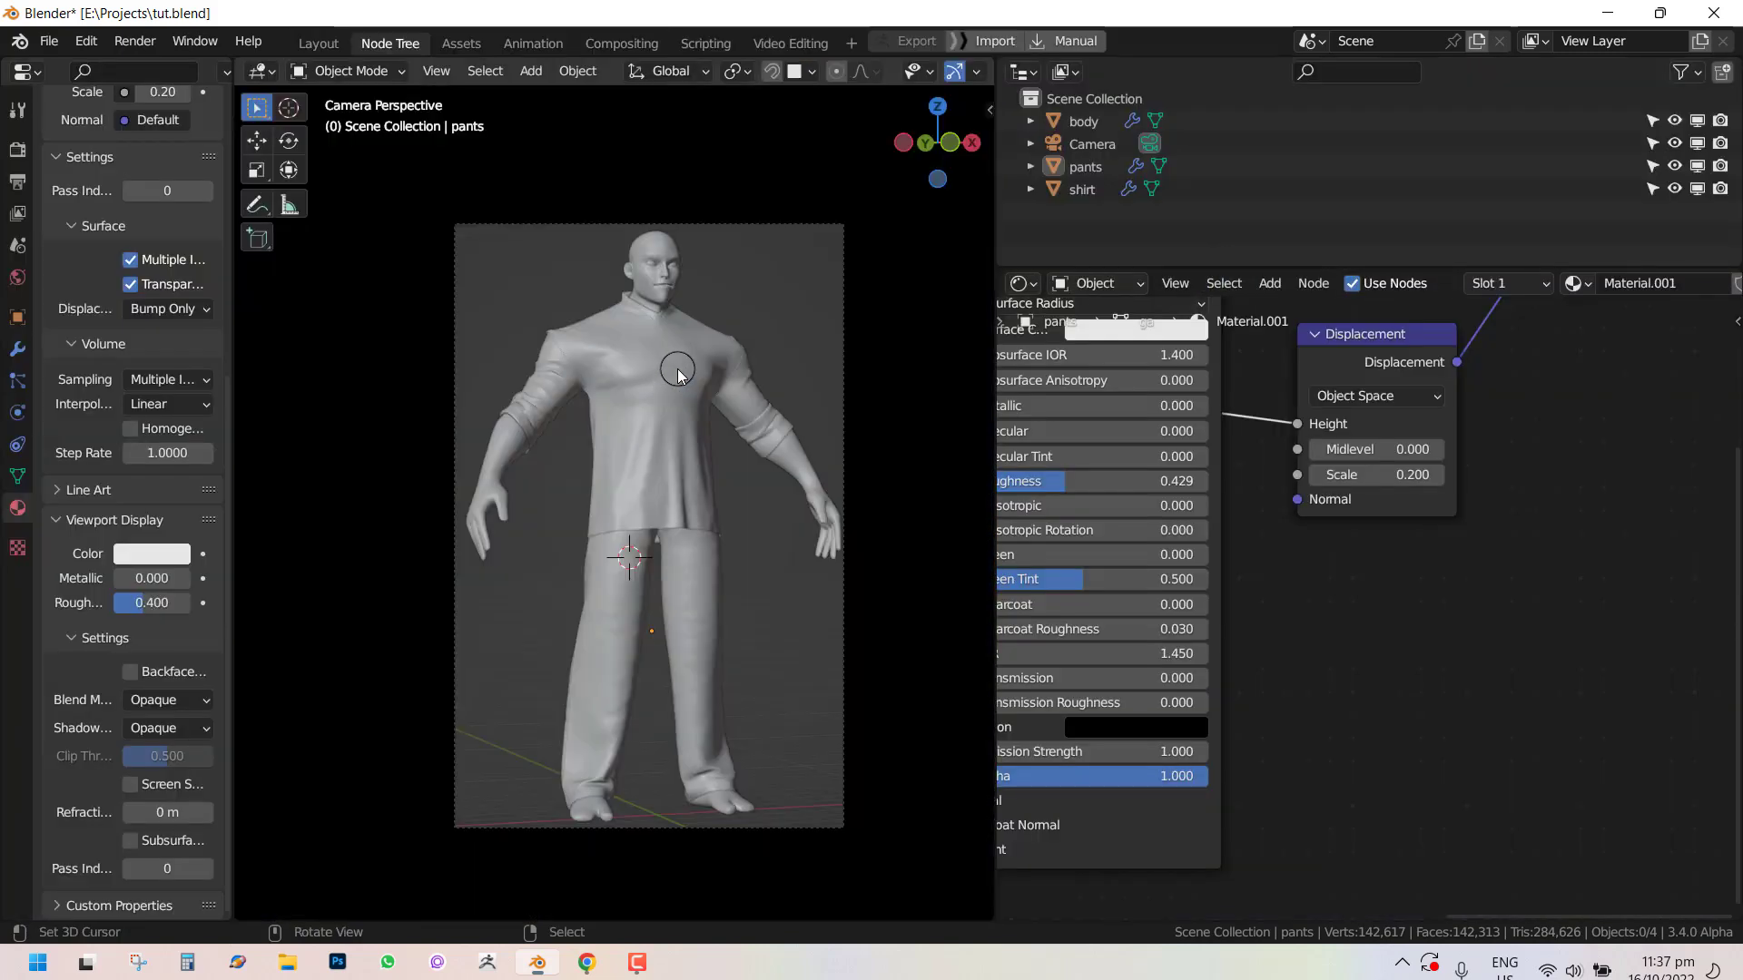
Select the pants and unlink their current material.
{"action": "left_click", "coordinate": [668, 385]}
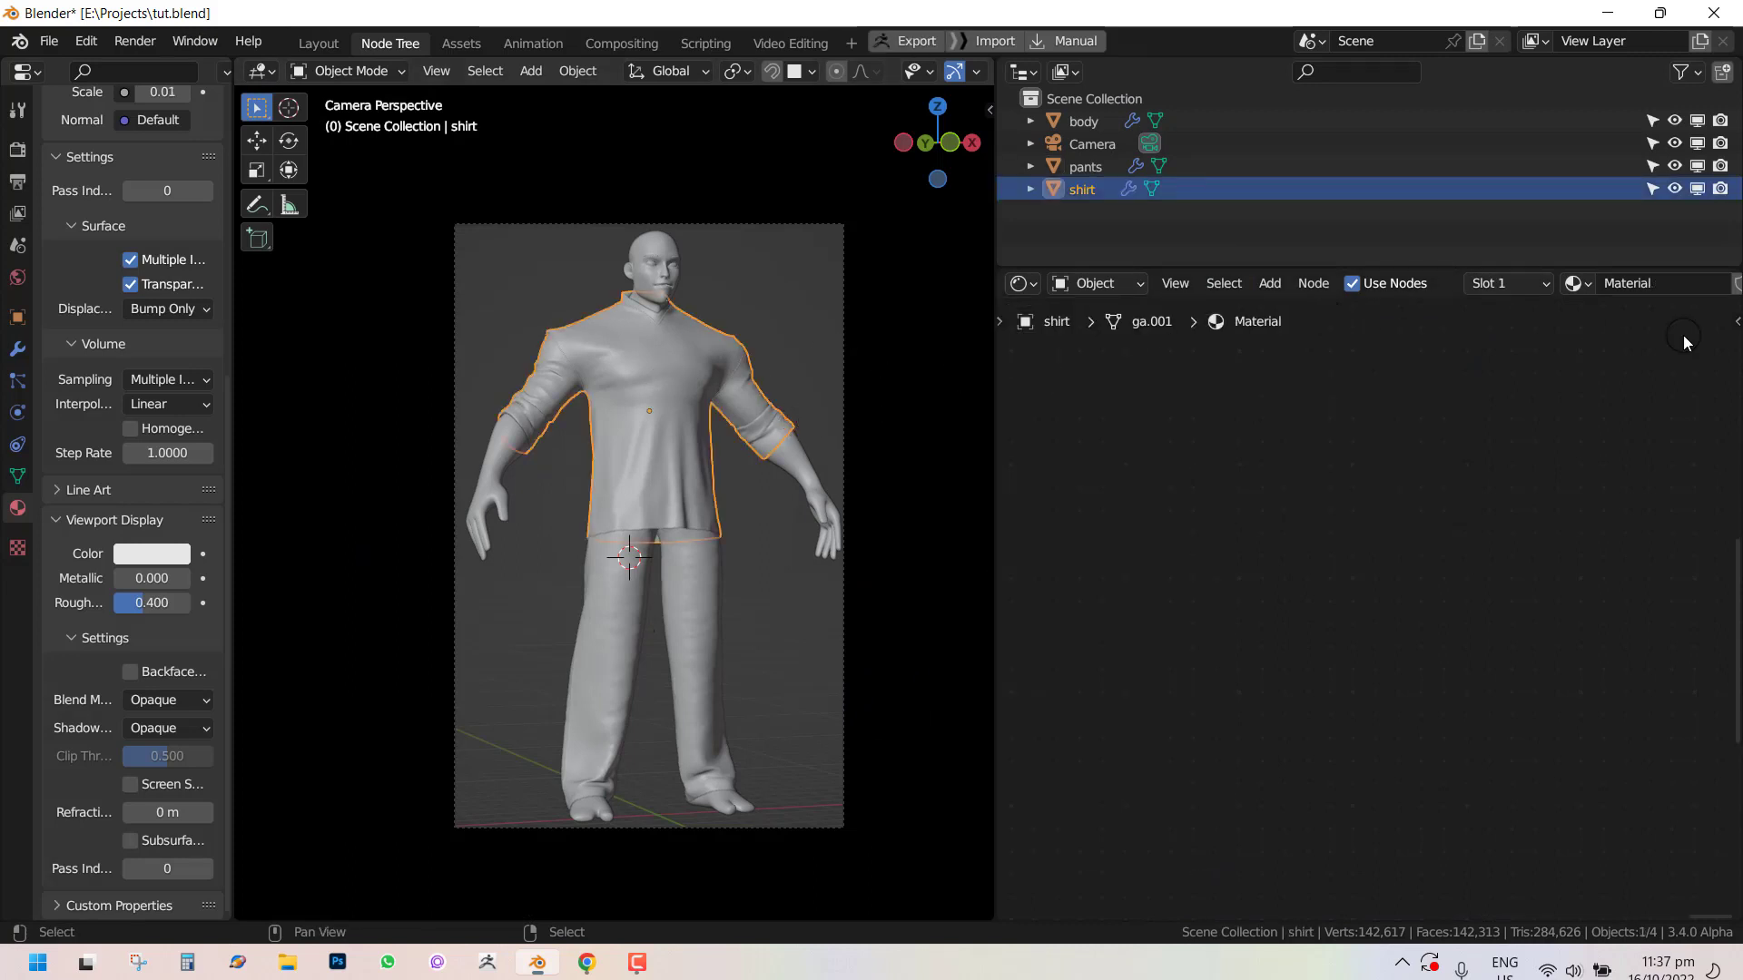
{"action": "scroll", "coordinate": [1645, 289], "scroll_direction": "down", "scroll_amount": 3}
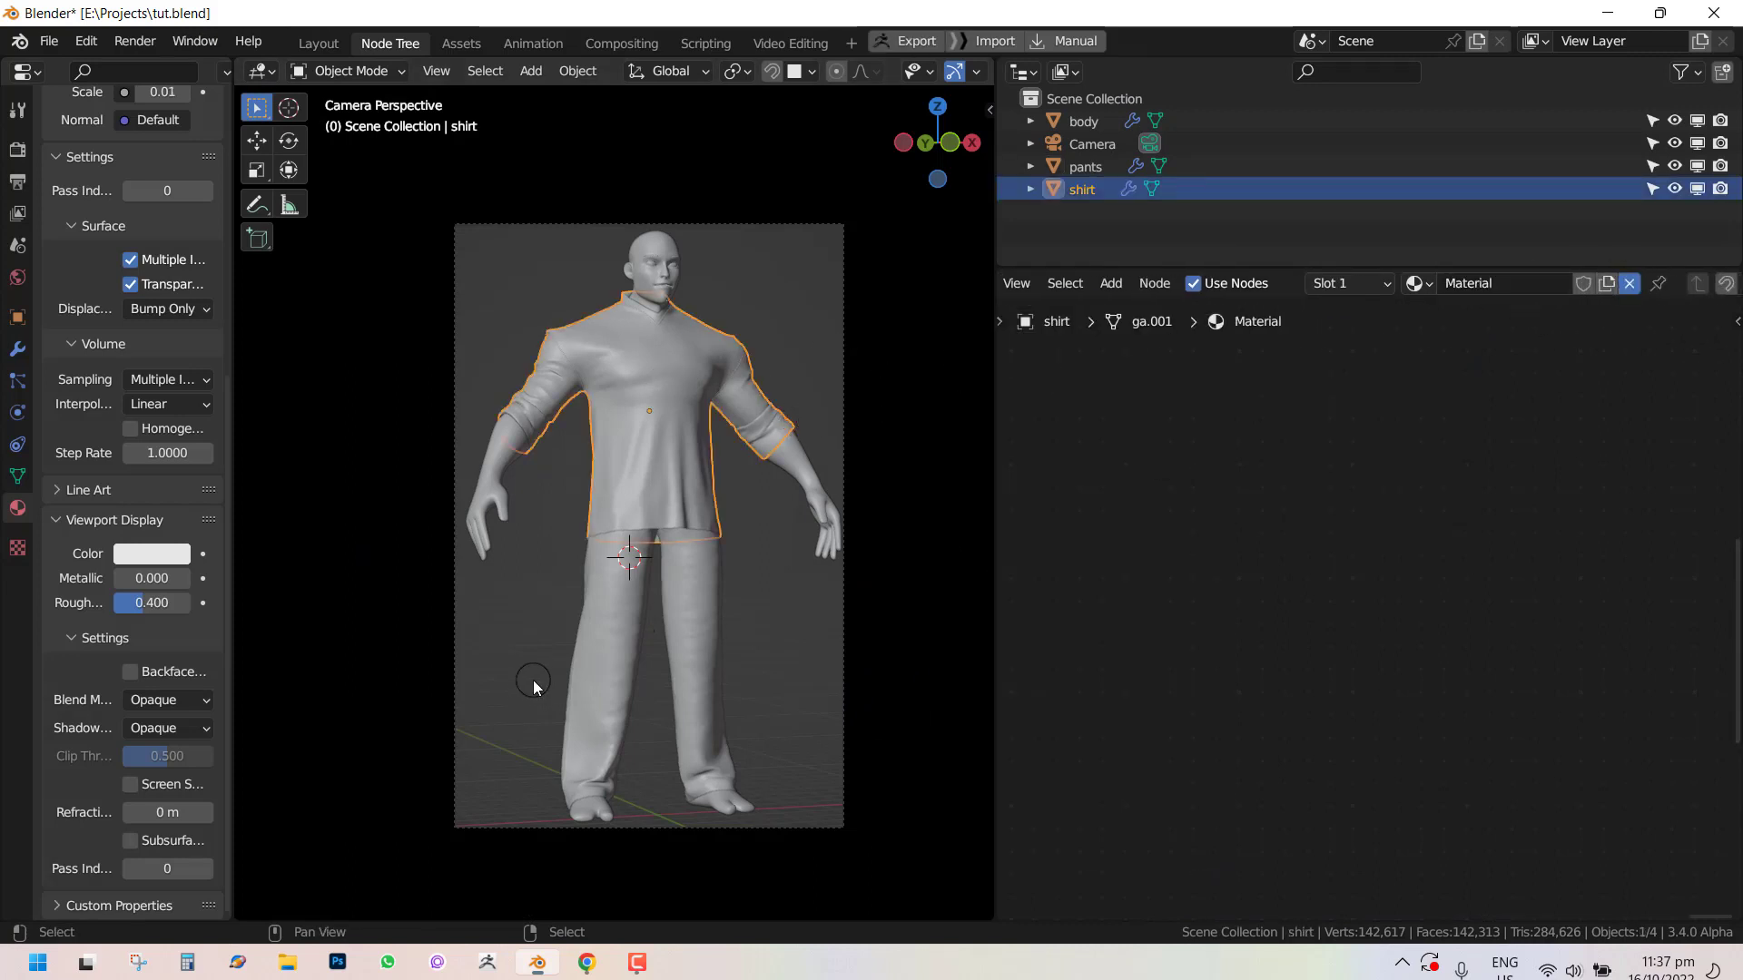
{"action": "left_click", "coordinate": [689, 623]}
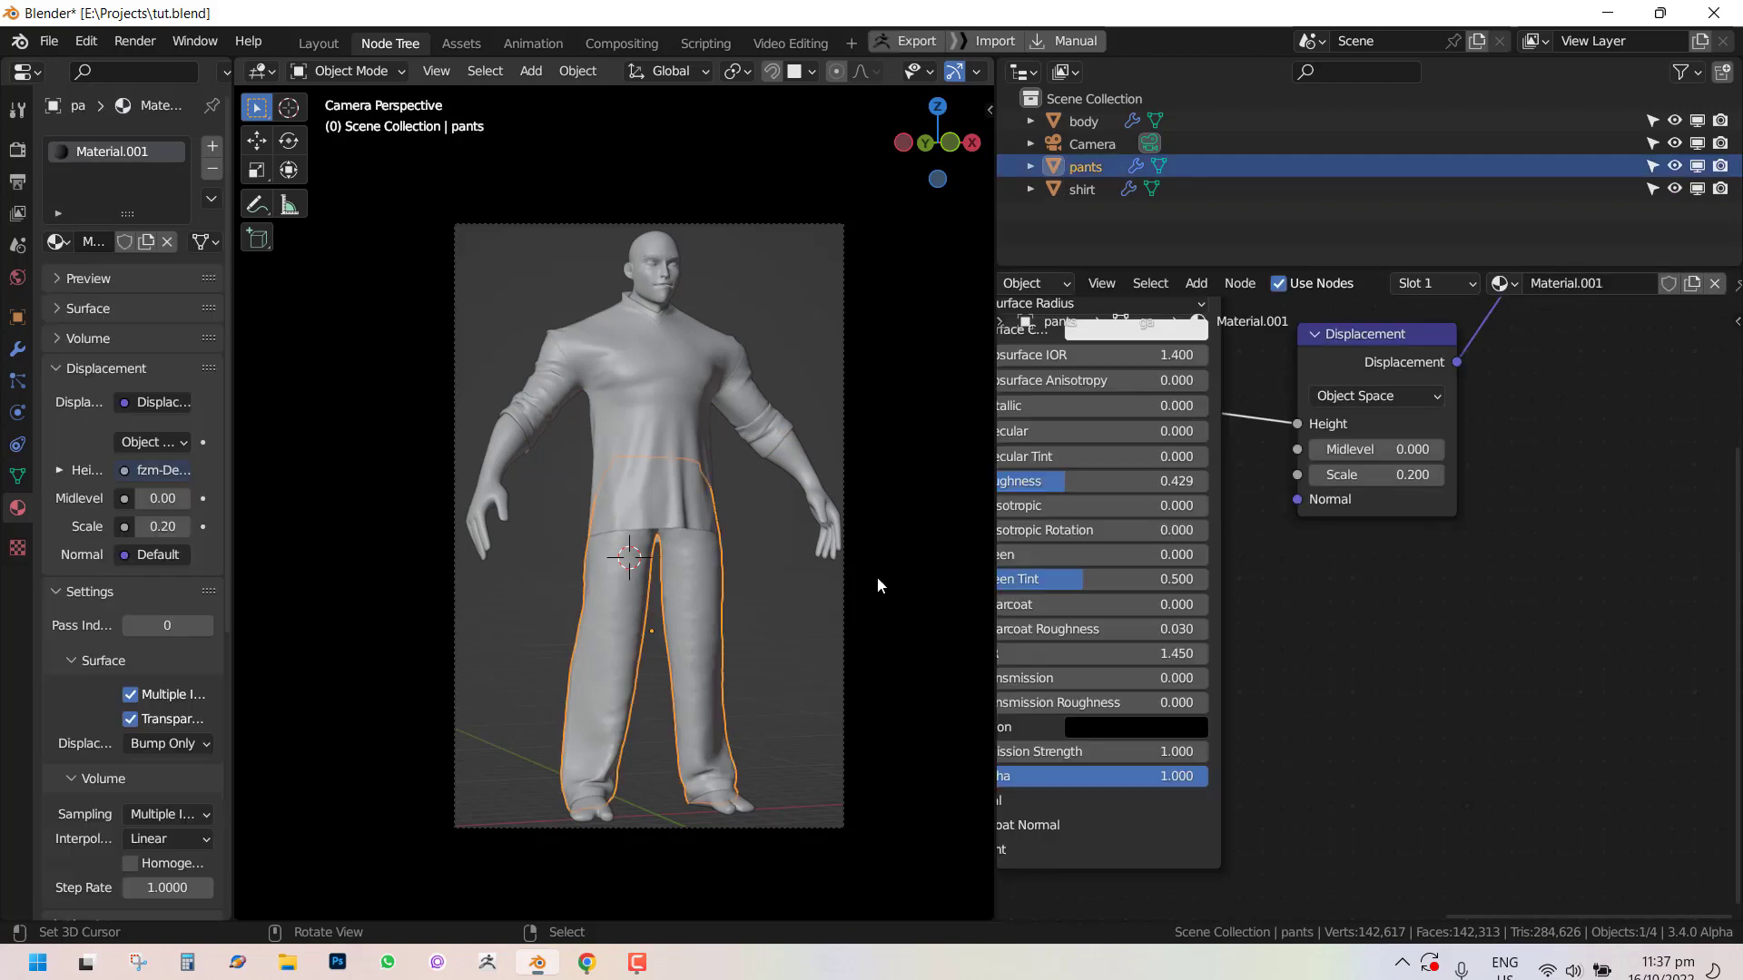
{"action": "left_click", "coordinate": [1714, 283]}
Switch the viewport to rendered shading.
{"action": "scroll", "coordinate": [572, 505], "scroll_direction": "up", "scroll_amount": 1}
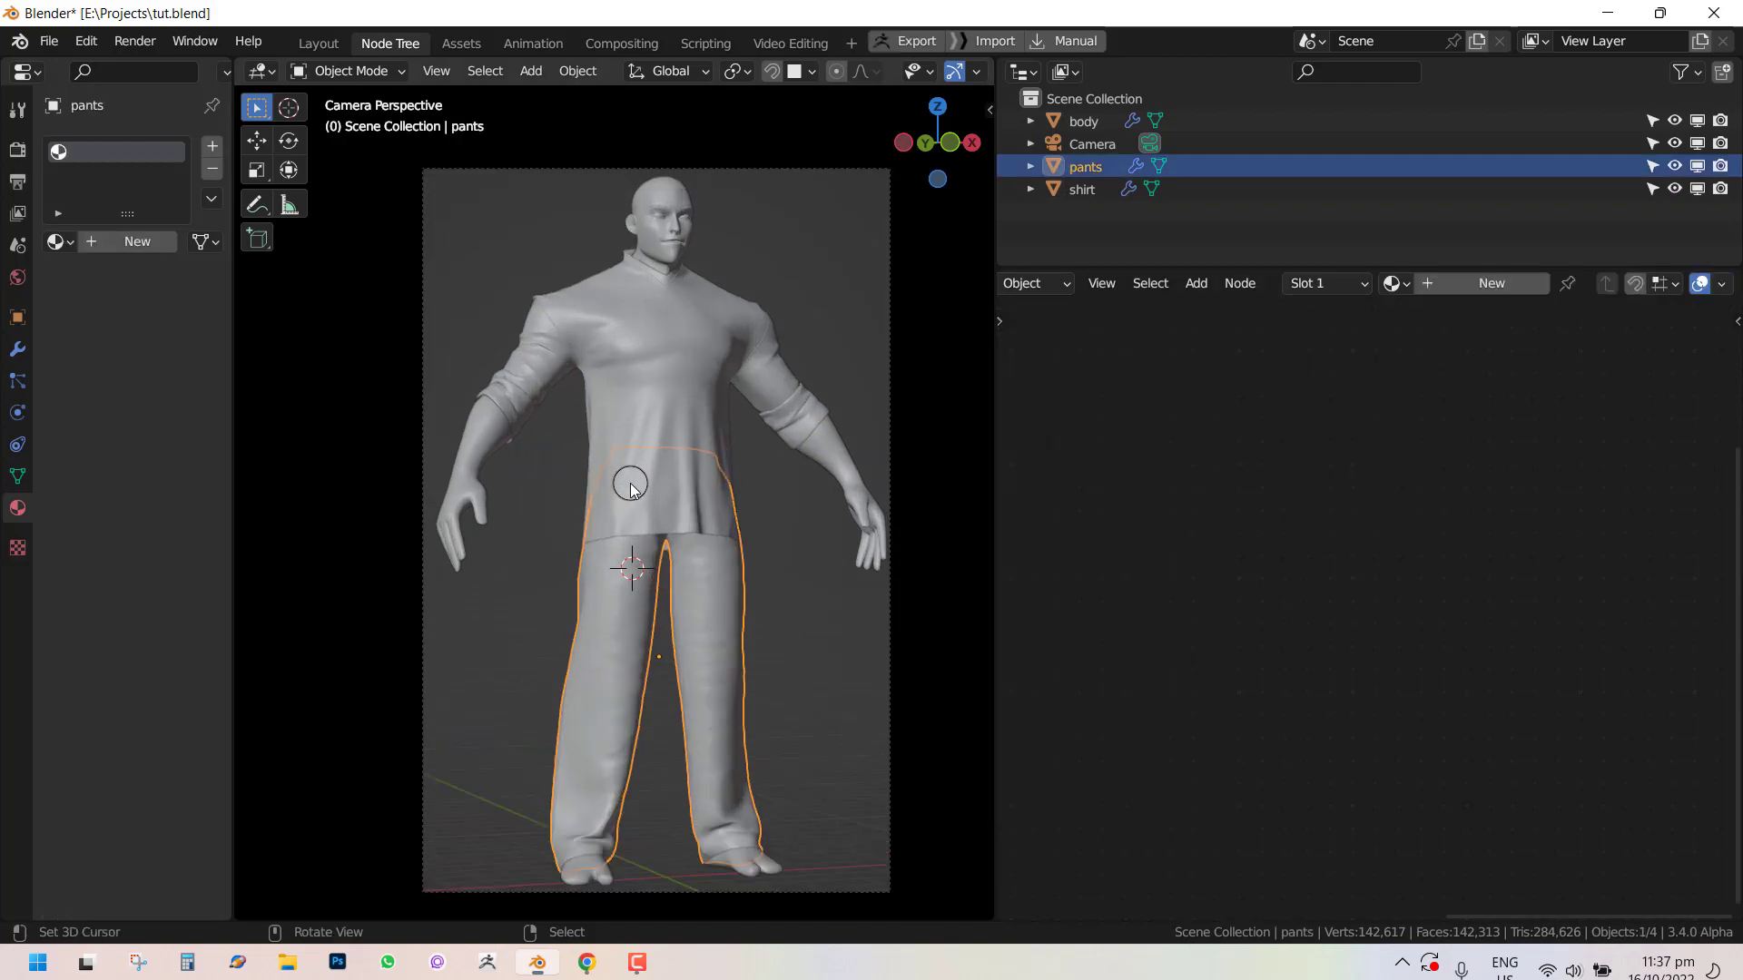
{"action": "key", "text": "z"}
{"action": "left_click", "coordinate": [712, 327]}
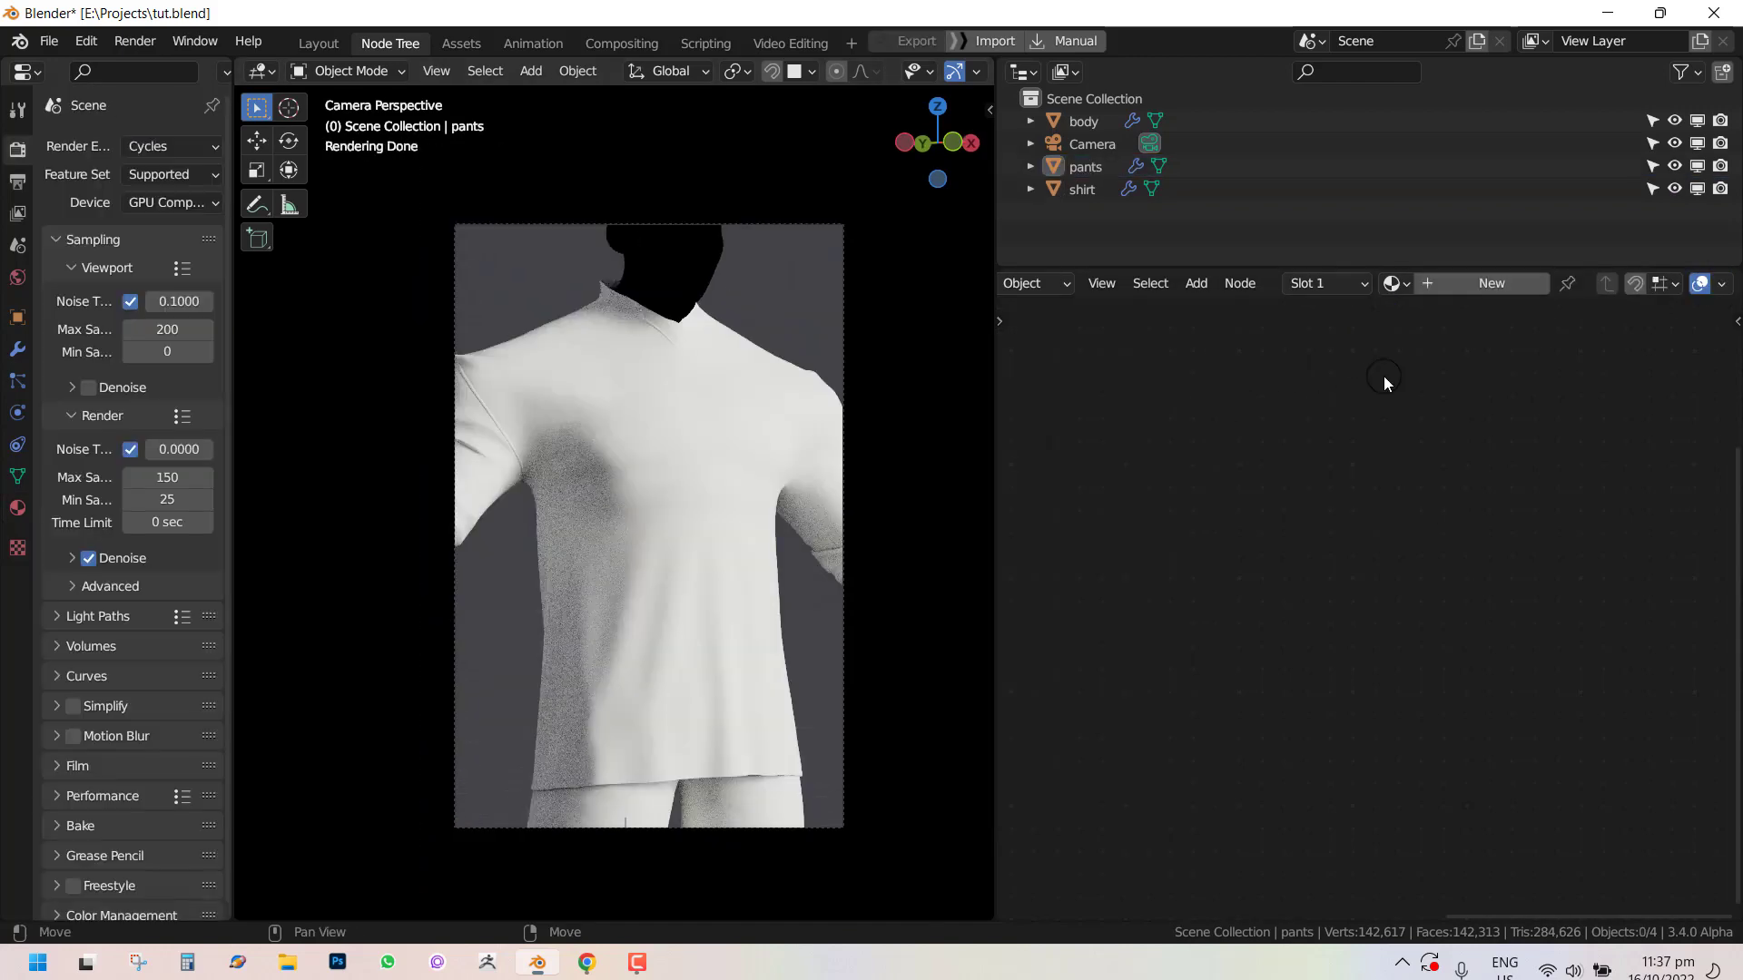
Create a new material for the pants and arrange its Principled BSDF nodes in the node editor.
{"action": "left_click", "coordinate": [1462, 283]}
{"action": "scroll", "coordinate": [1376, 457], "scroll_direction": "down", "scroll_amount": 6}
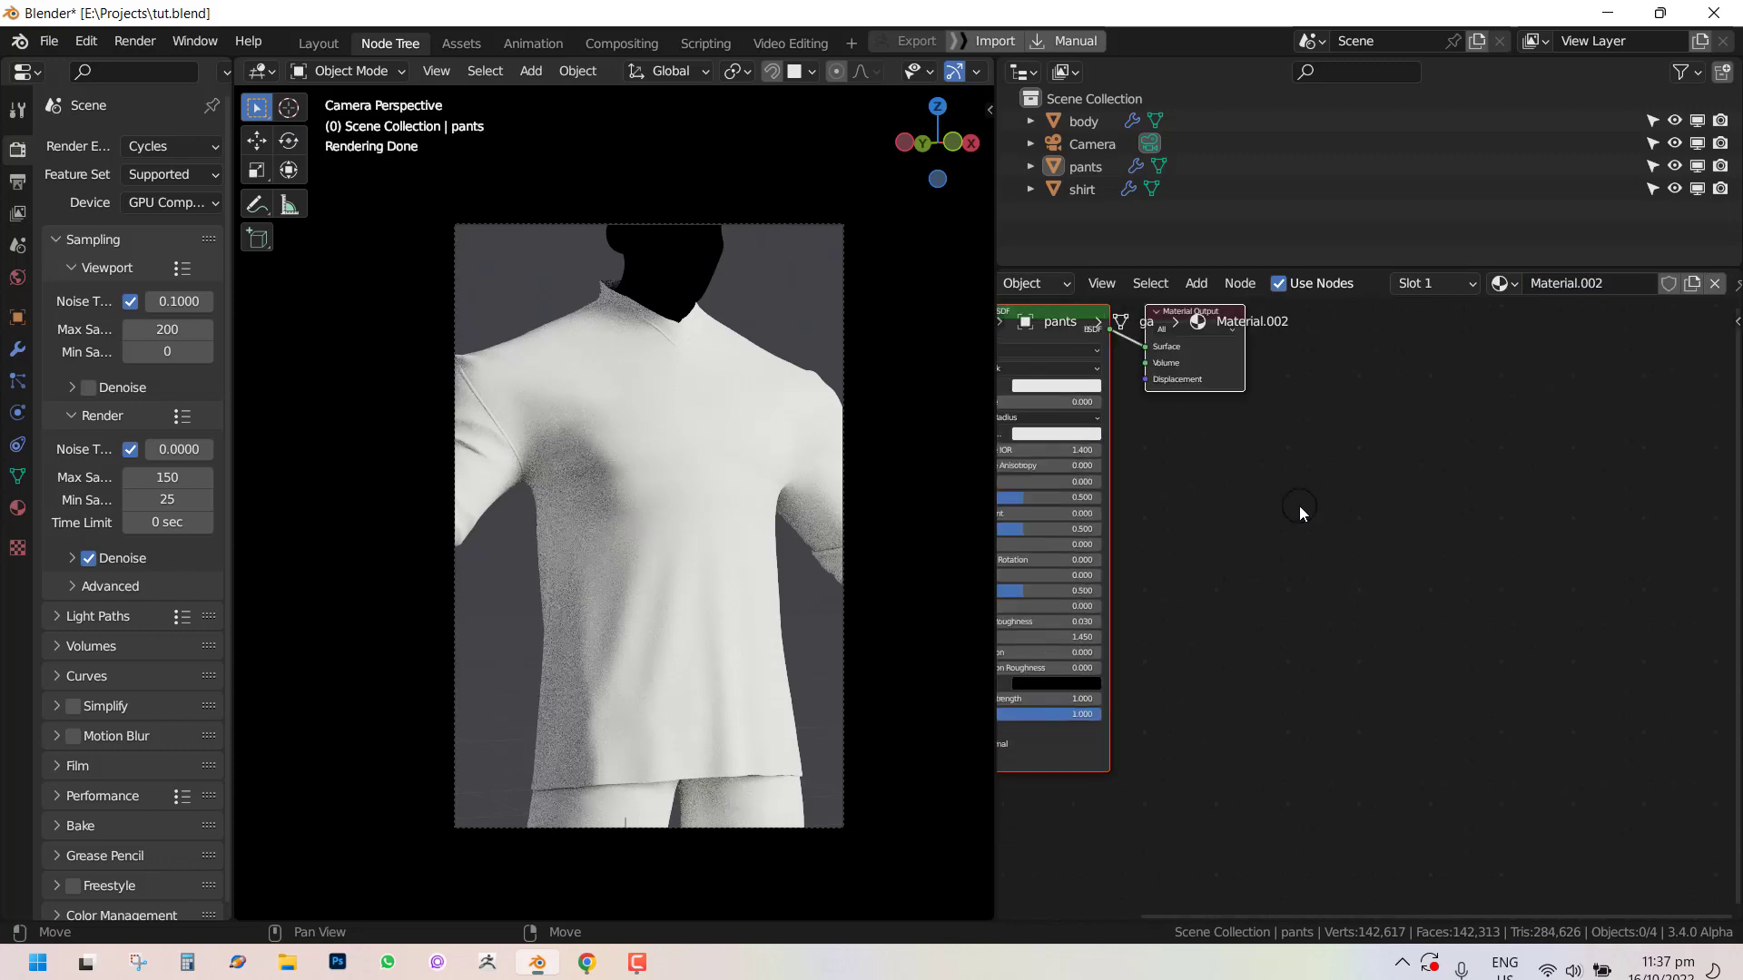
{"action": "middle_click_drag", "start_coordinate": [1136, 503], "coordinate": [1415, 500]}
{"action": "middle_click_drag", "start_coordinate": [1485, 375], "coordinate": [1504, 414]}
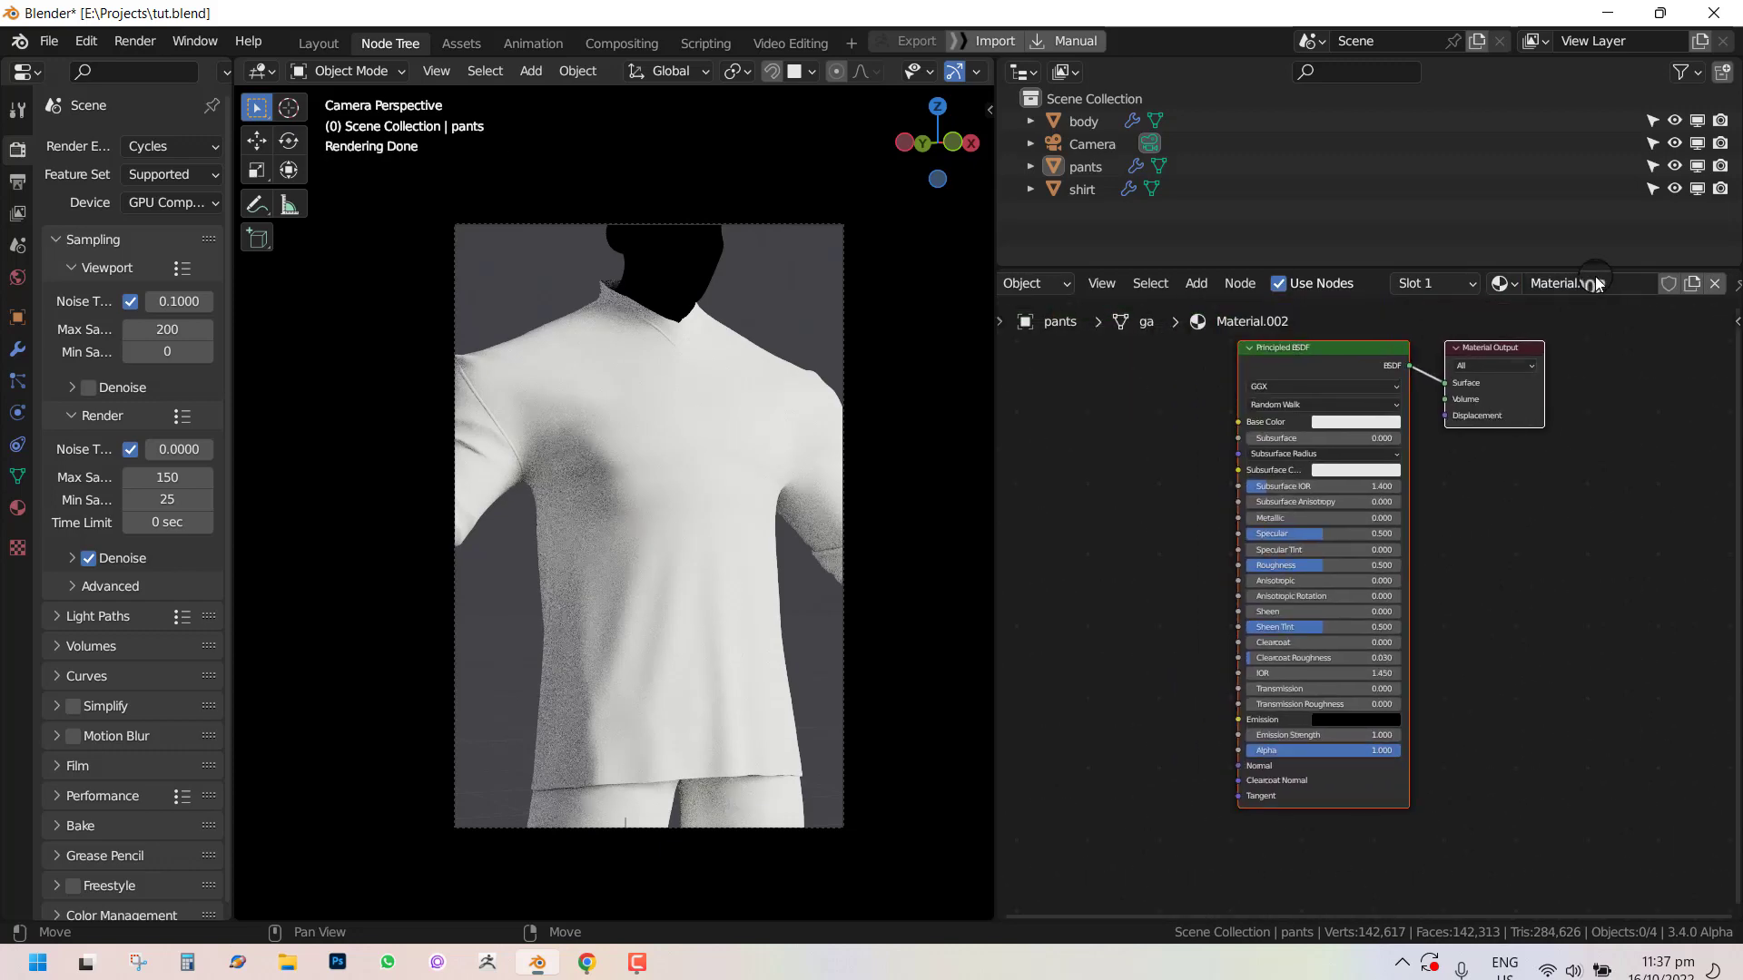
{"action": "middle_click_drag", "start_coordinate": [1205, 498], "coordinate": [1271, 498]}
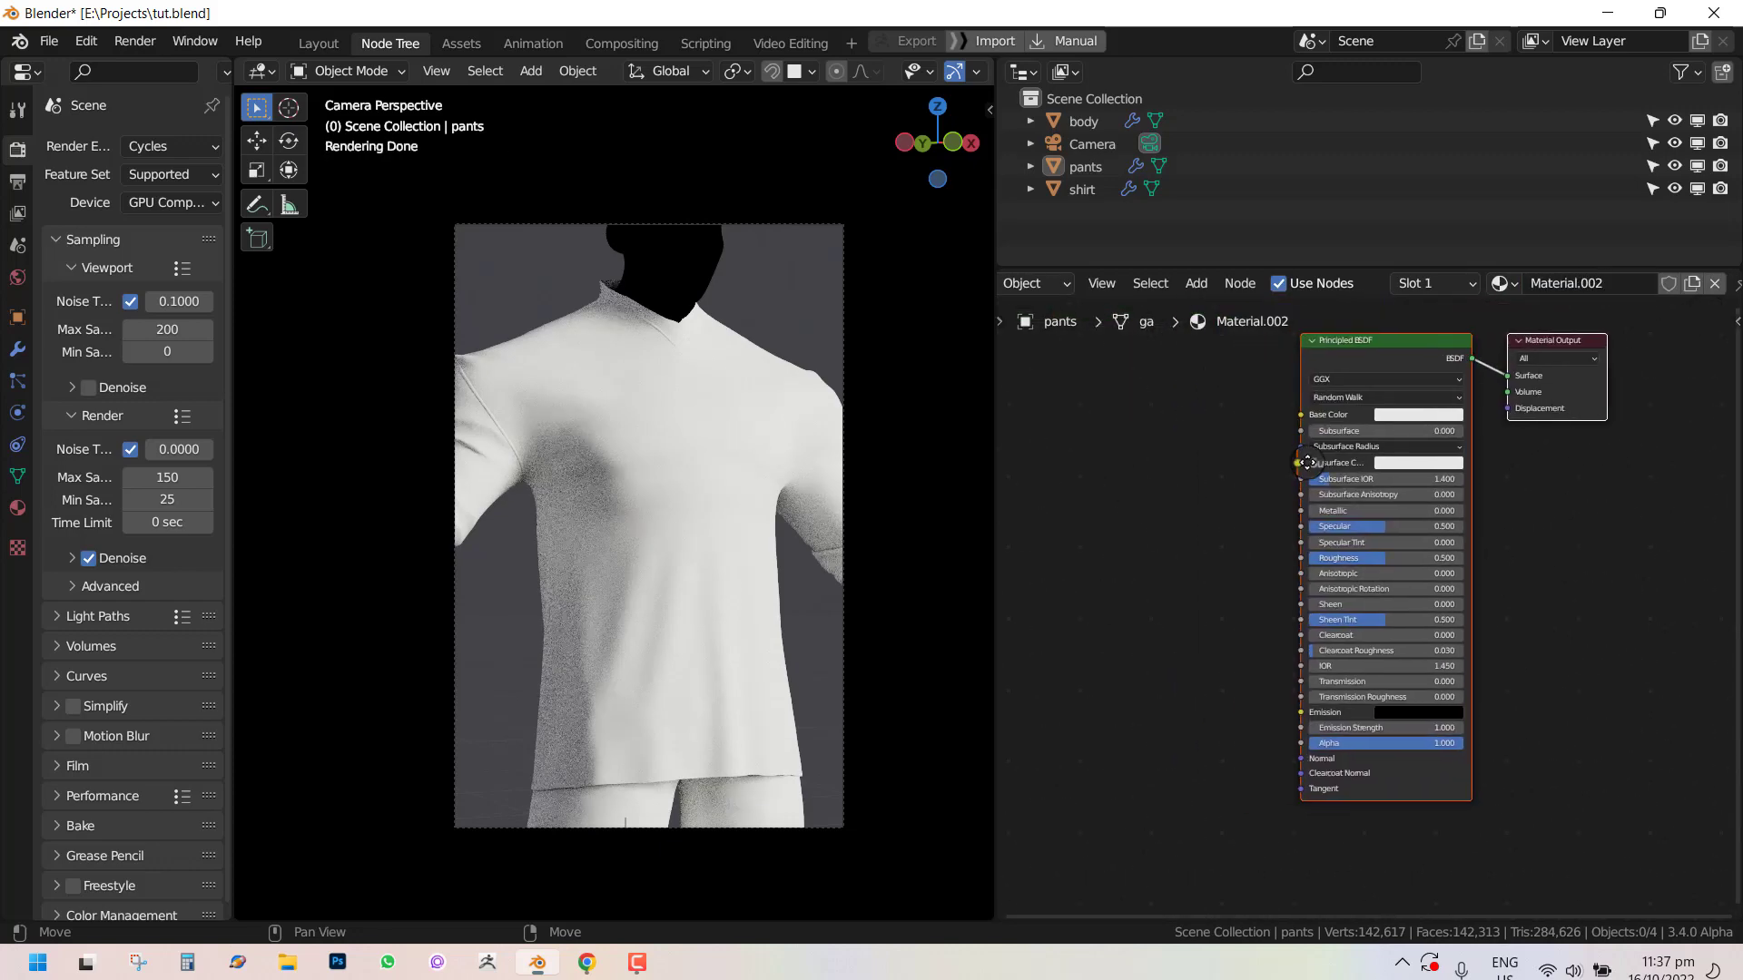
{"action": "middle_click_drag", "start_coordinate": [1144, 412], "coordinate": [1285, 341]}
Add an Image Texture node and open the 4c81e3838b...01e35a7.jpg image from the Fabric textures folder.
{"action": "key", "text": "shift+a"}
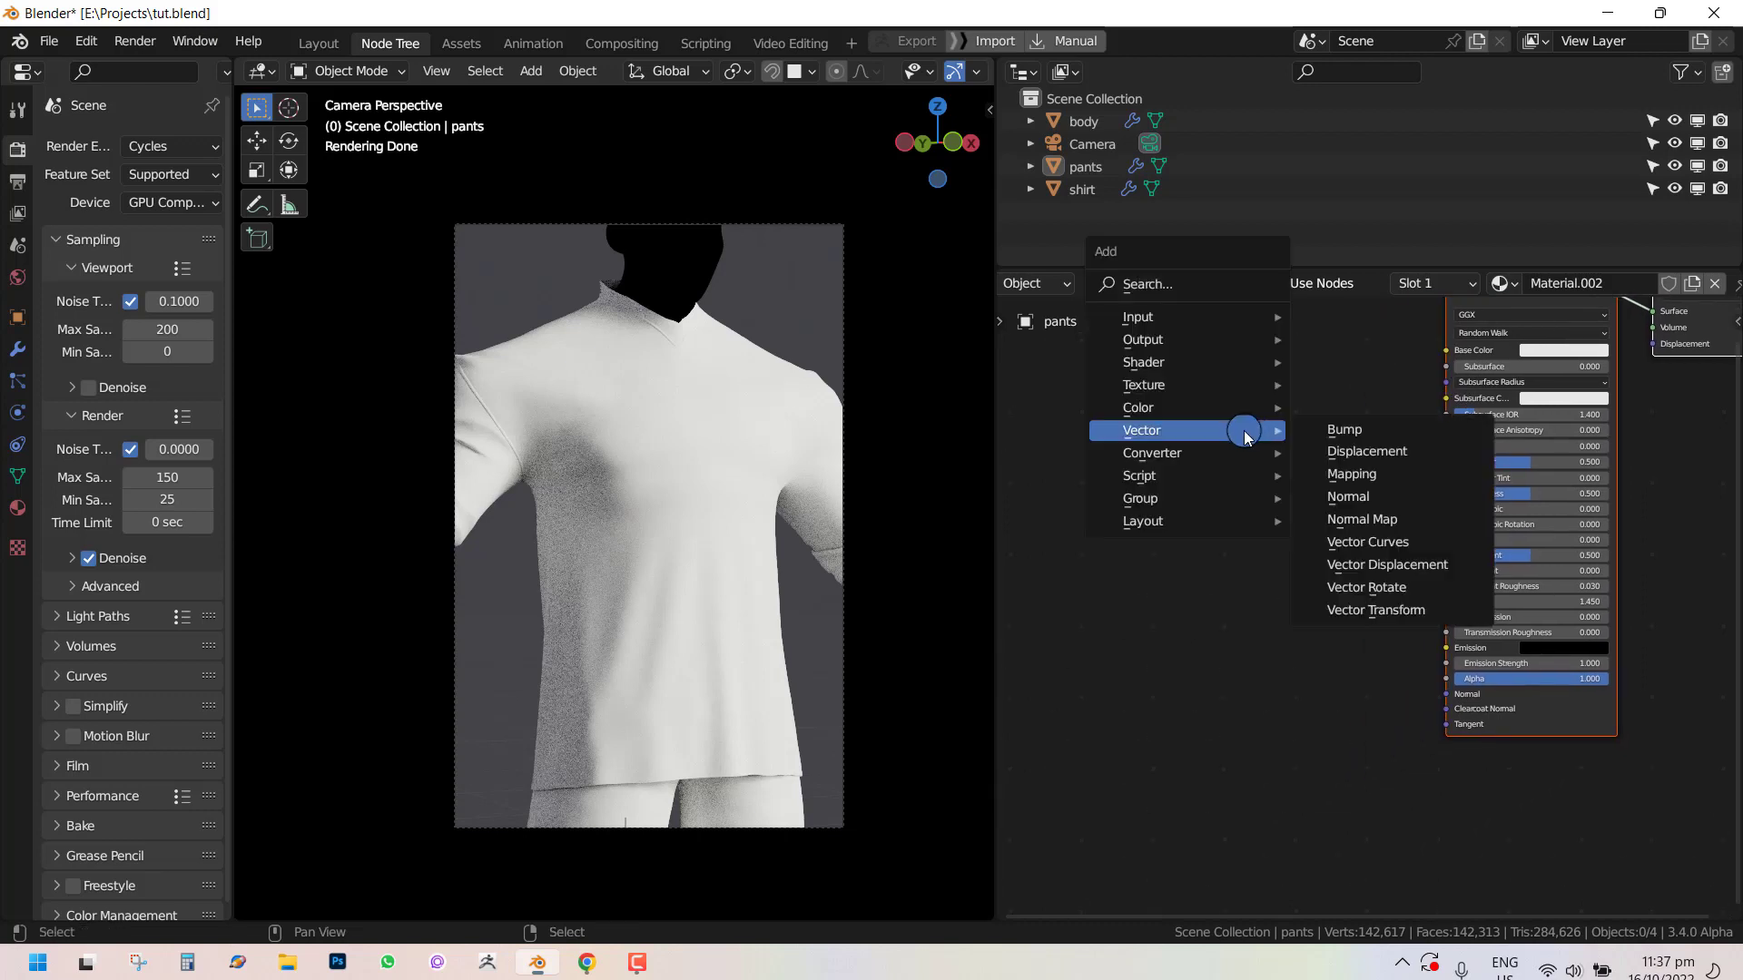
{"action": "mouse_move", "coordinate": [1262, 385]}
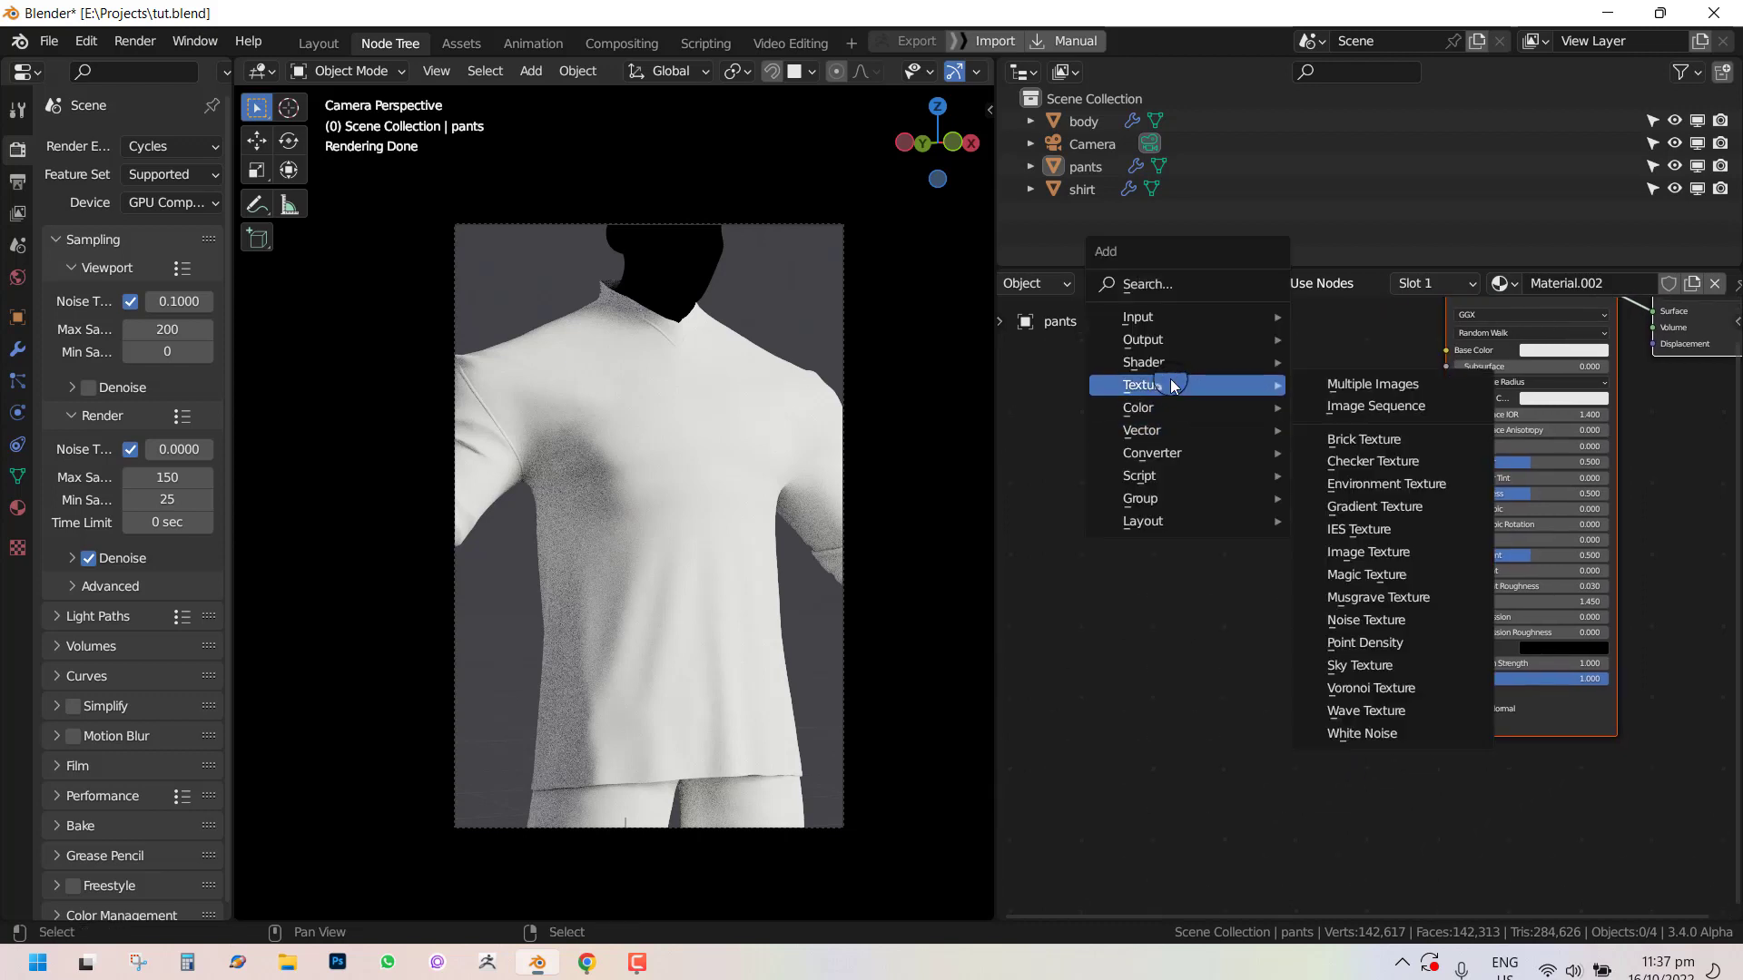
{"action": "left_click", "coordinate": [1373, 563]}
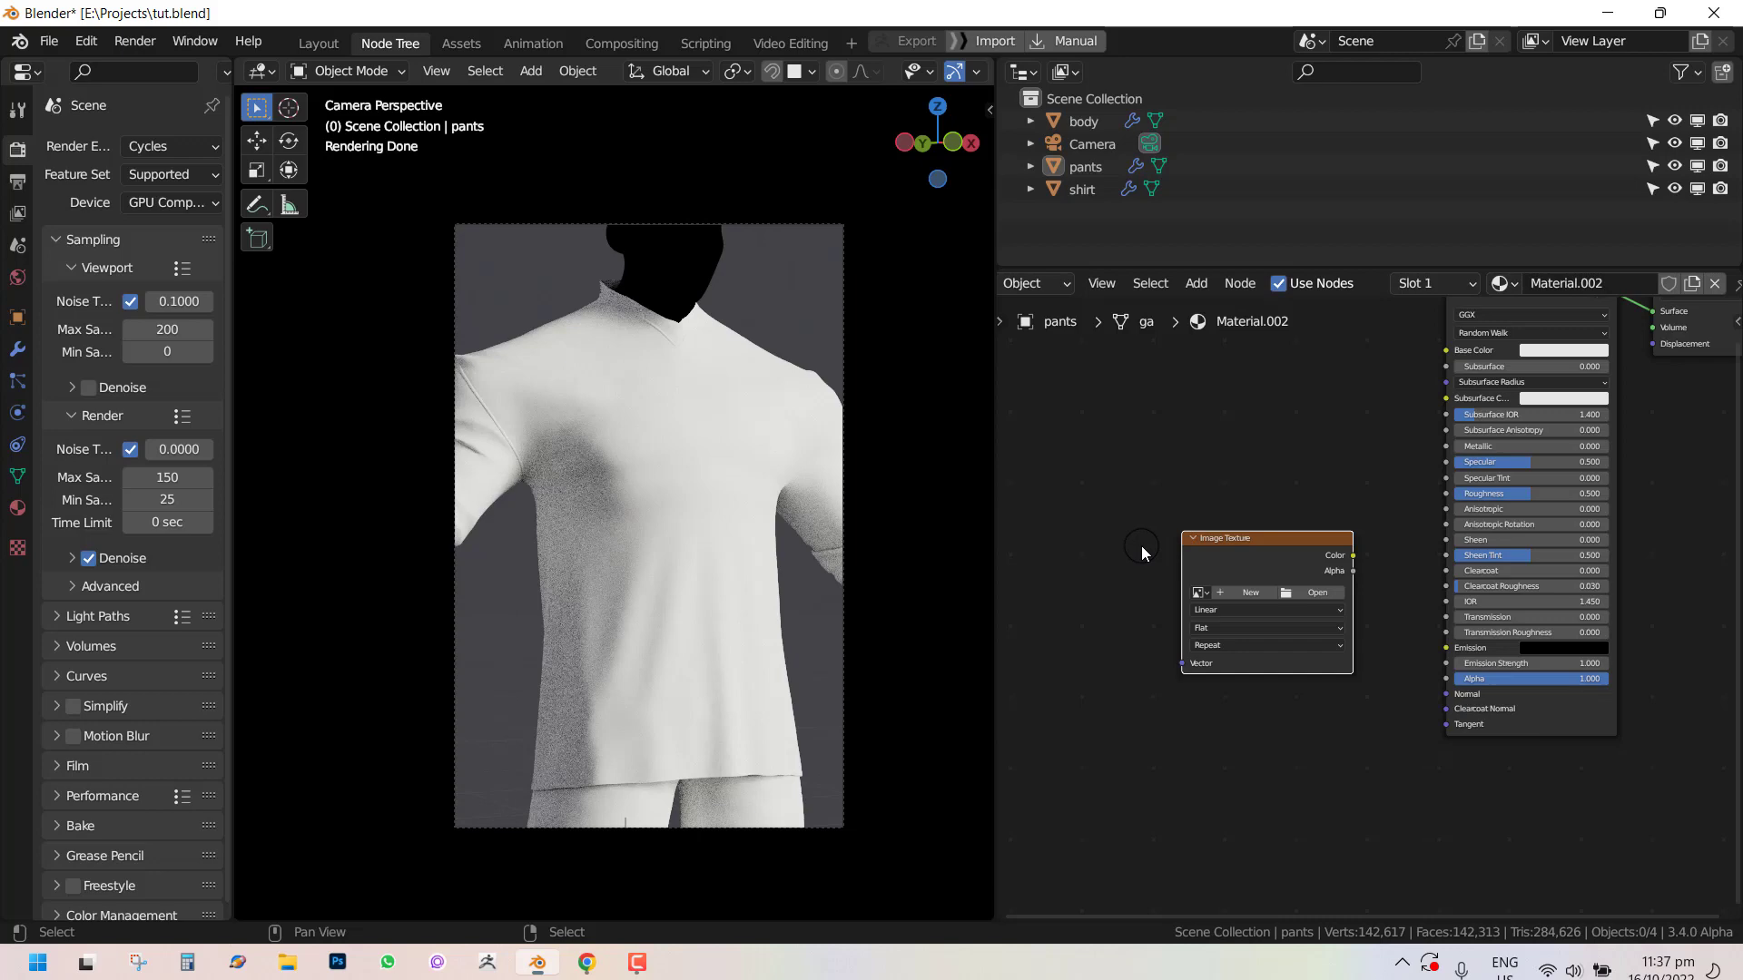
{"action": "left_click", "coordinate": [1296, 597]}
{"action": "scroll", "coordinate": [285, 693], "scroll_direction": "down", "scroll_amount": 3}
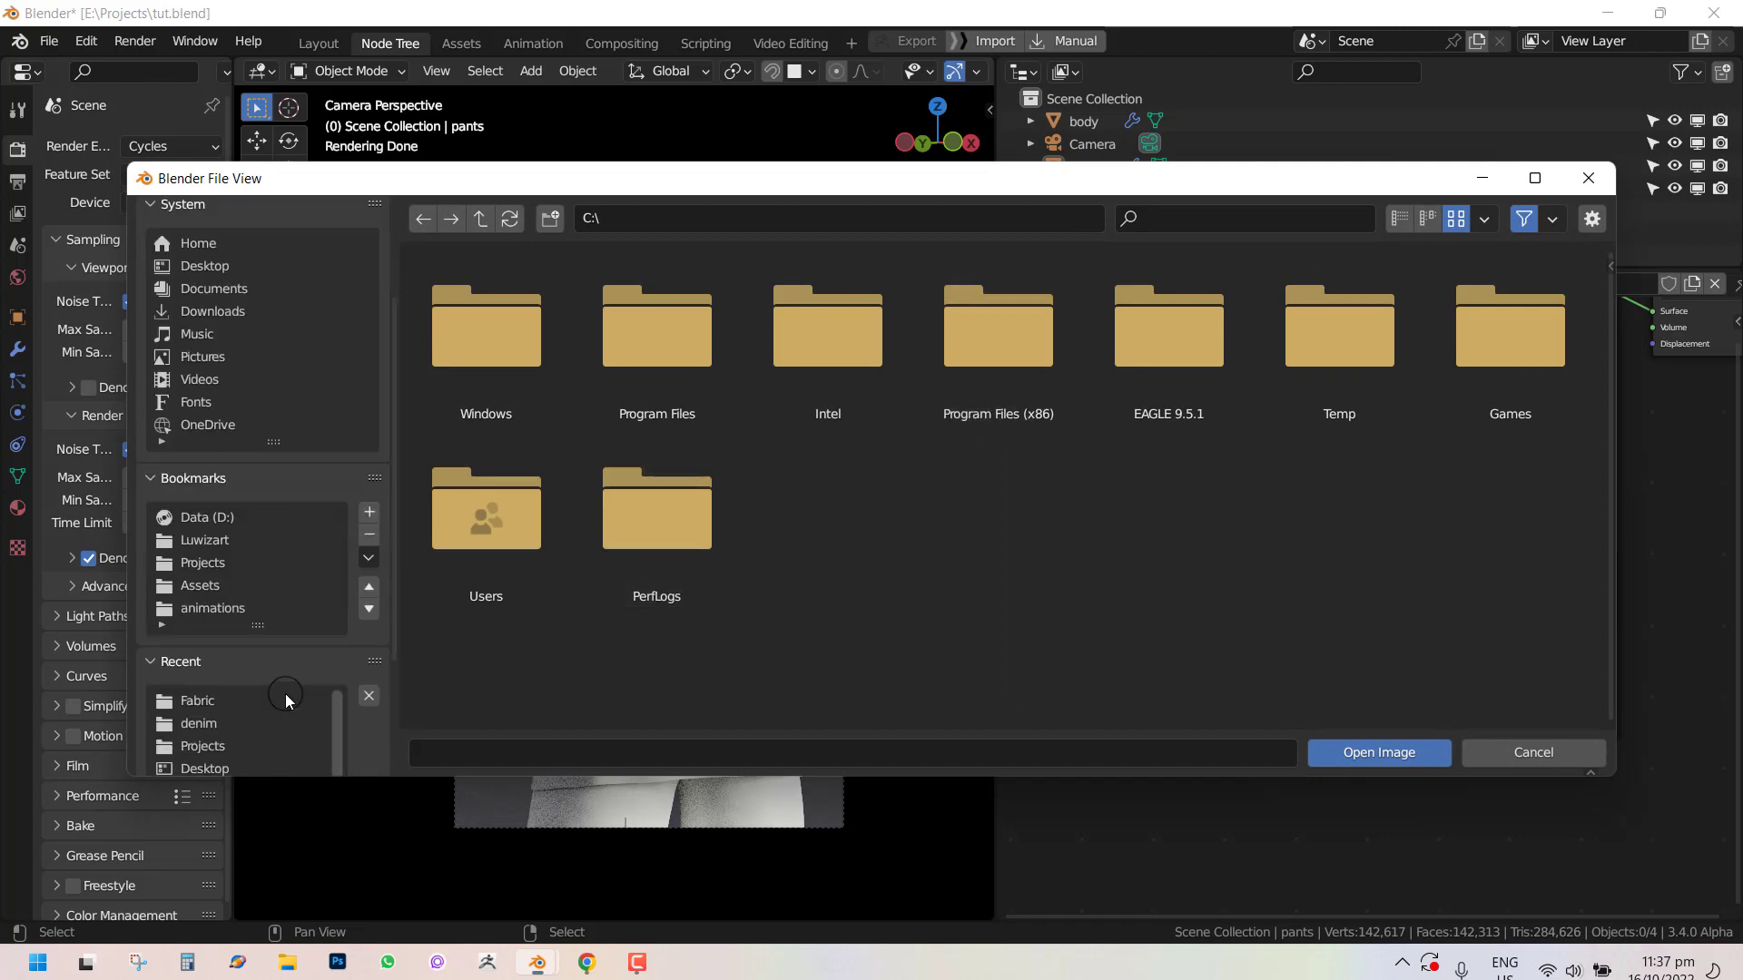
{"action": "left_click", "coordinate": [215, 708]}
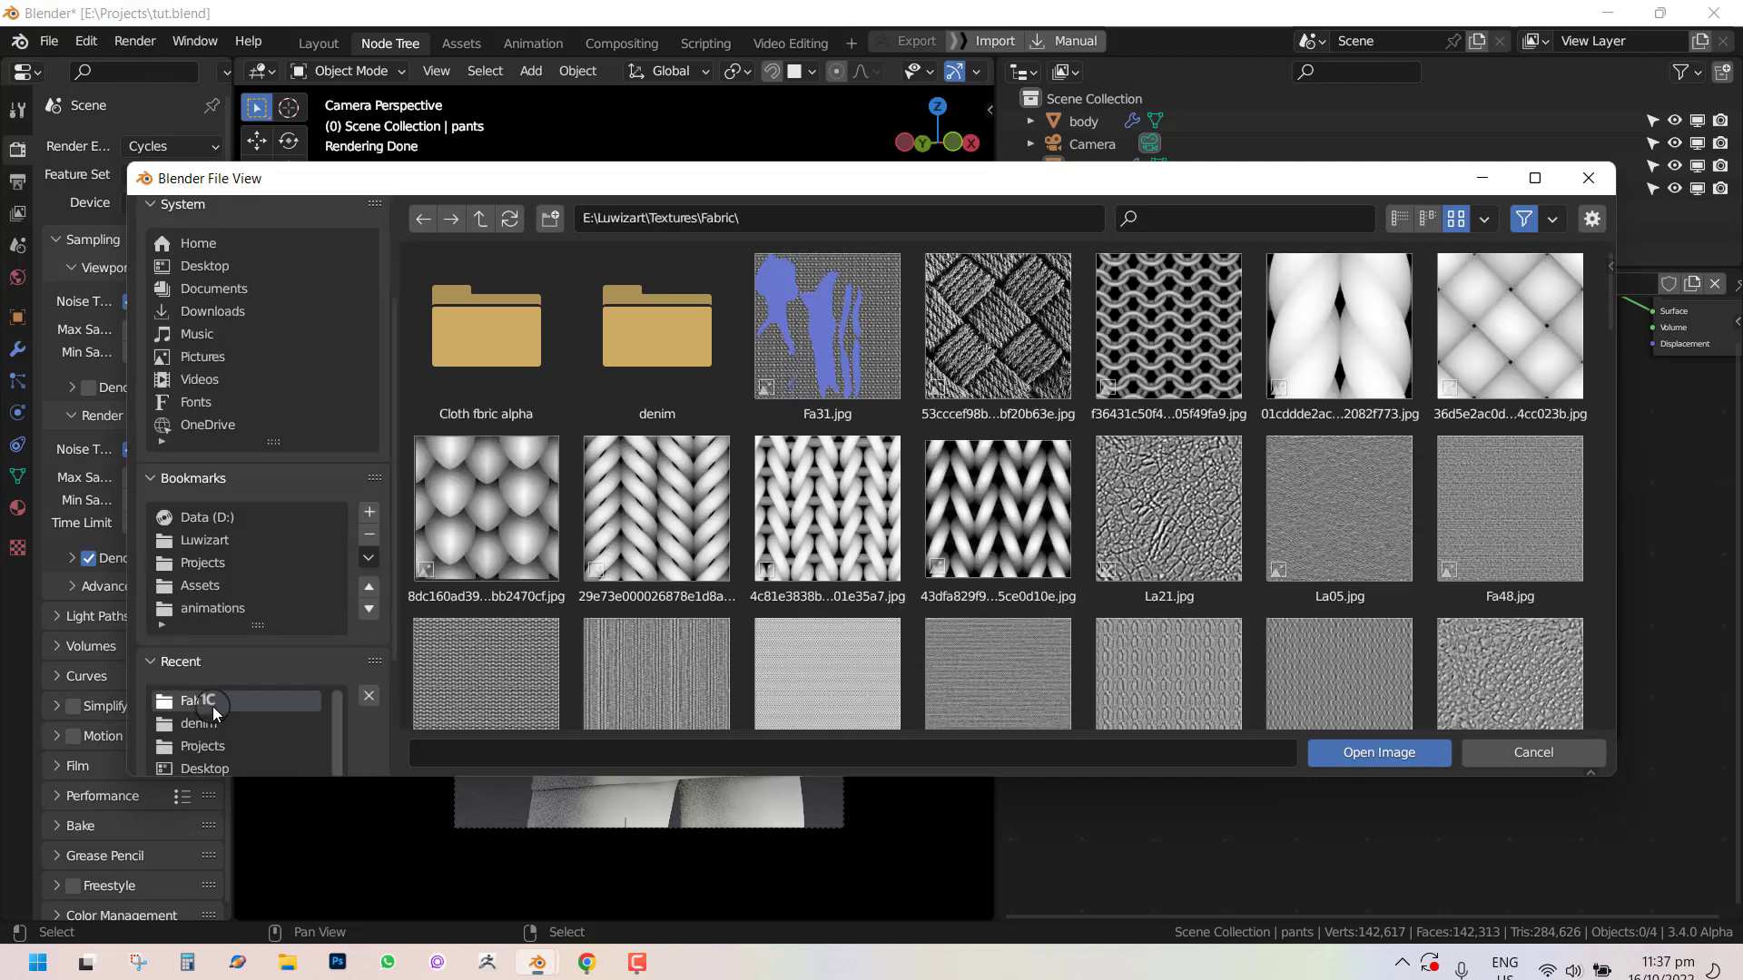
{"action": "double_click", "coordinate": [842, 524]}
Set the Mapping node's scale to 13 on X, Y and Z.
{"action": "left_click", "coordinate": [1270, 550]}
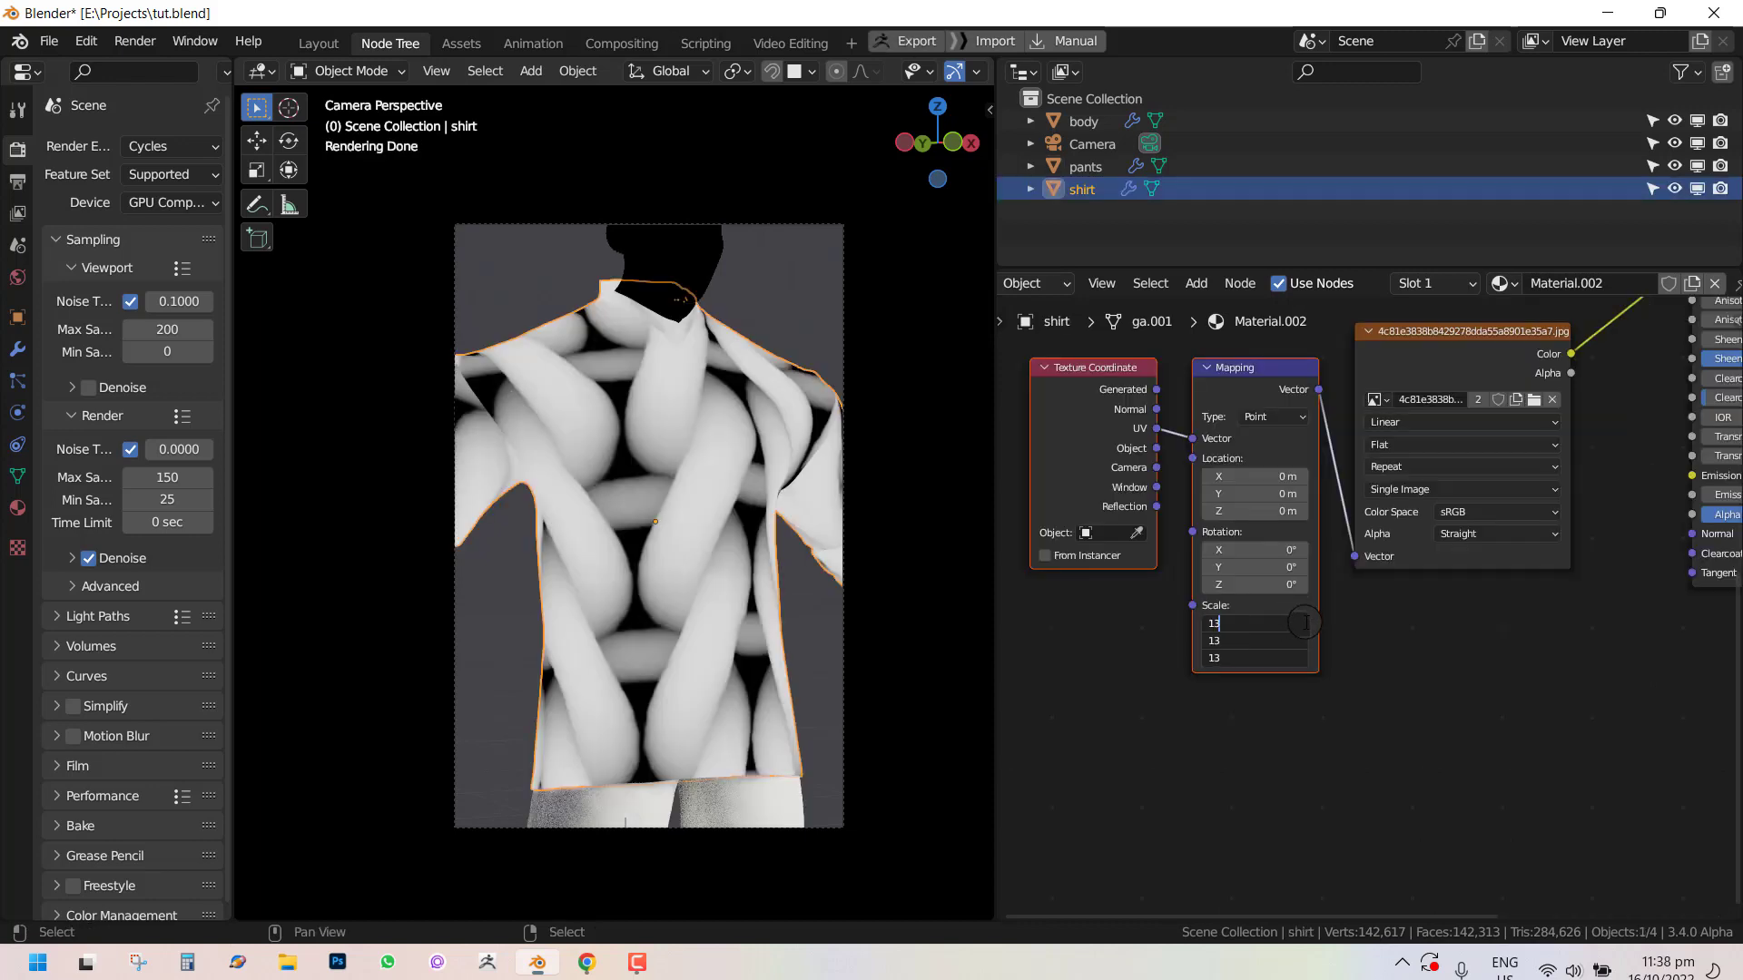
{"action": "key", "text": "Return"}
{"action": "scroll", "coordinate": [780, 548], "scroll_direction": "up", "scroll_amount": 2}
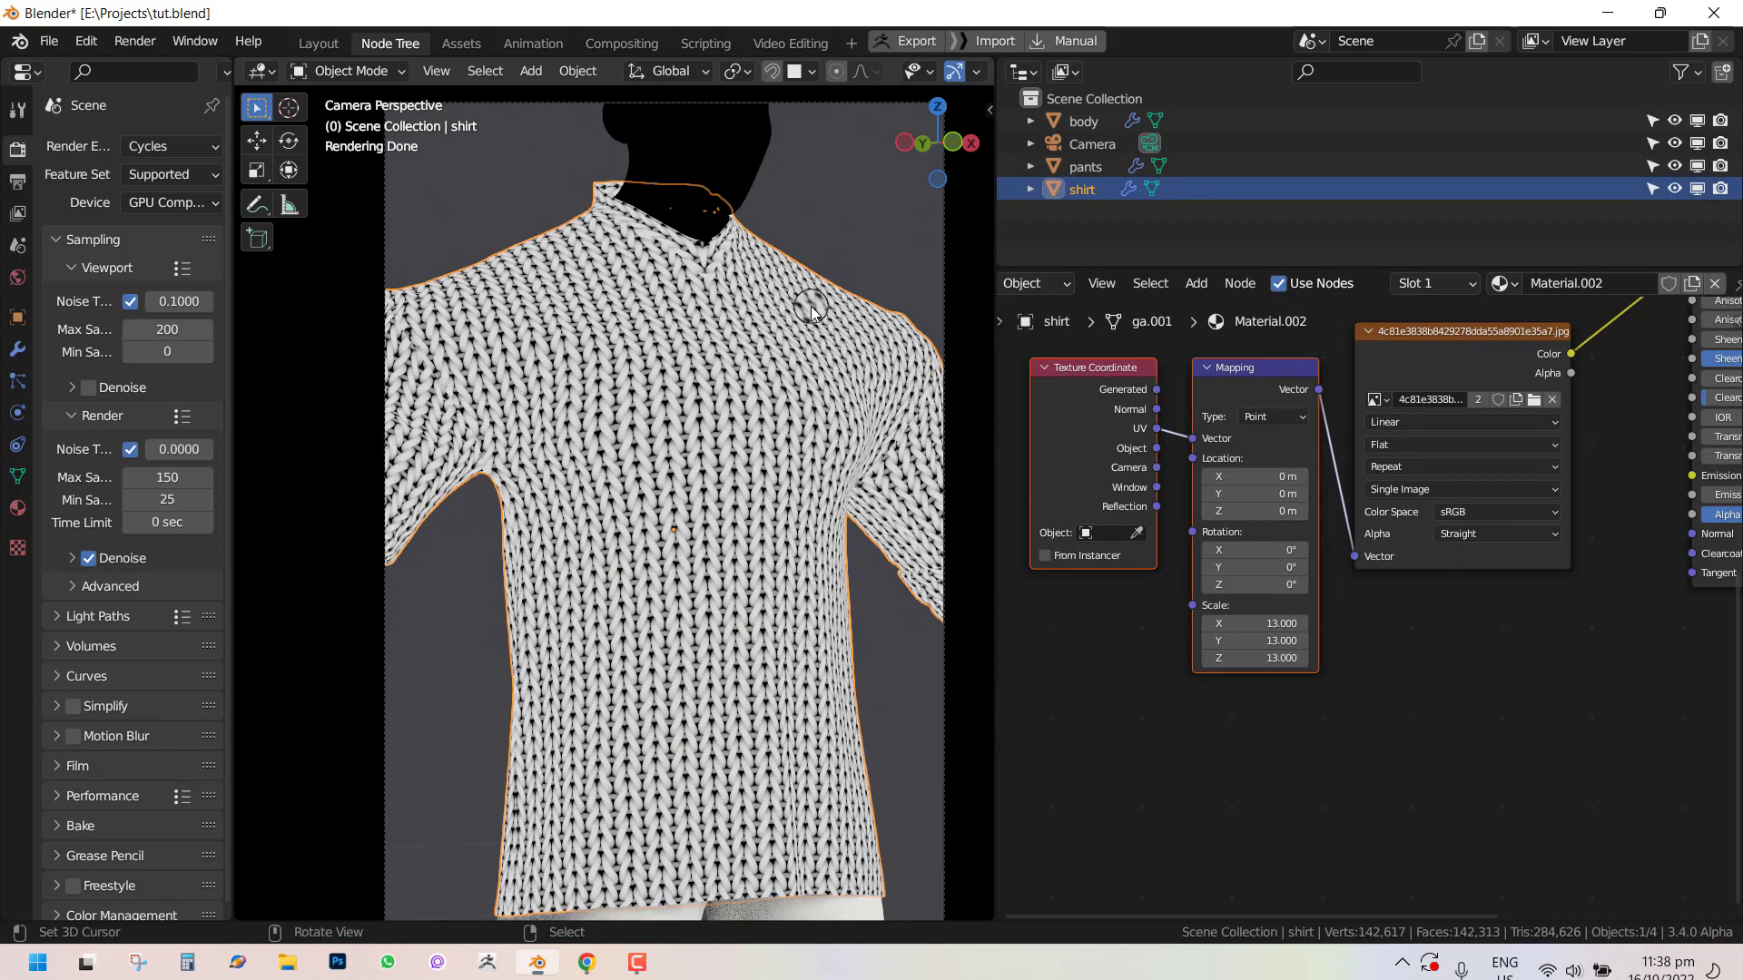
{"action": "middle_click_drag", "start_coordinate": [1164, 400], "coordinate": [1196, 446]}
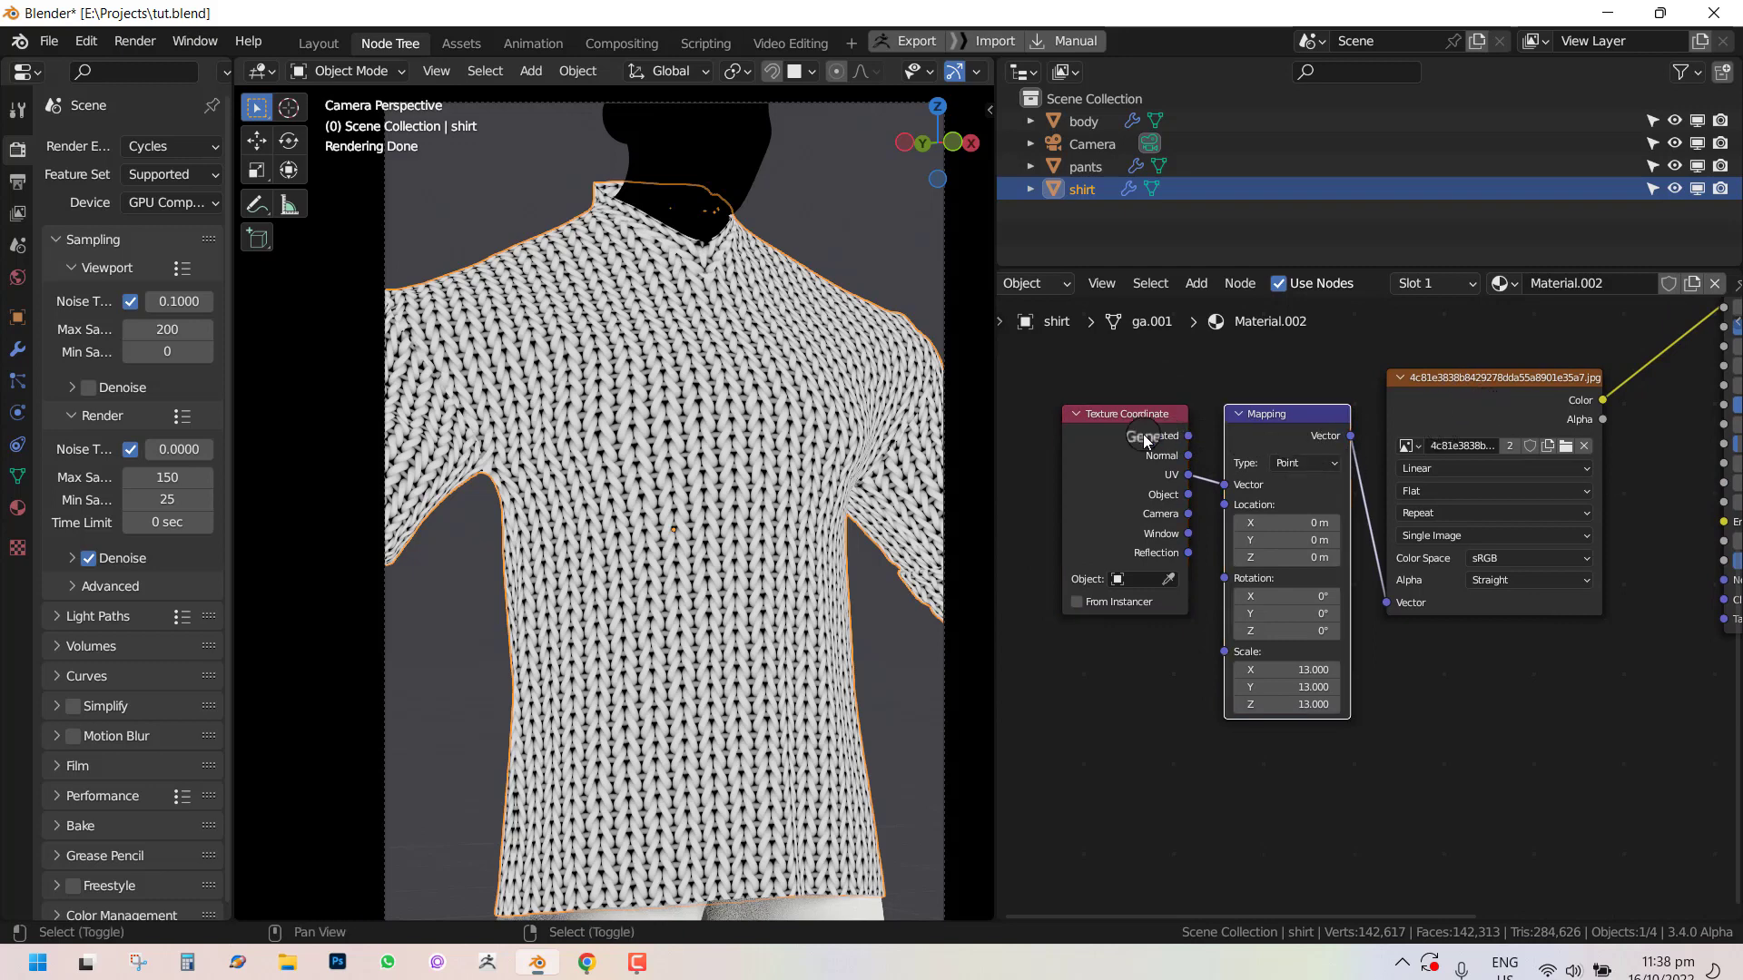
Delete the old Texture Coordinate and Mapping nodes and re-add fresh ones for the shirt's image texture.
{"action": "key", "text": "x"}
{"action": "mouse_move", "coordinate": [1455, 418]}
{"action": "left_mouse_down"}
{"action": "mouse_move", "coordinate": [1487, 431]}
{"action": "mouse_move", "coordinate": [1469, 439]}
{"action": "mouse_move", "coordinate": [1472, 397]}
{"action": "left_mouse_up"}
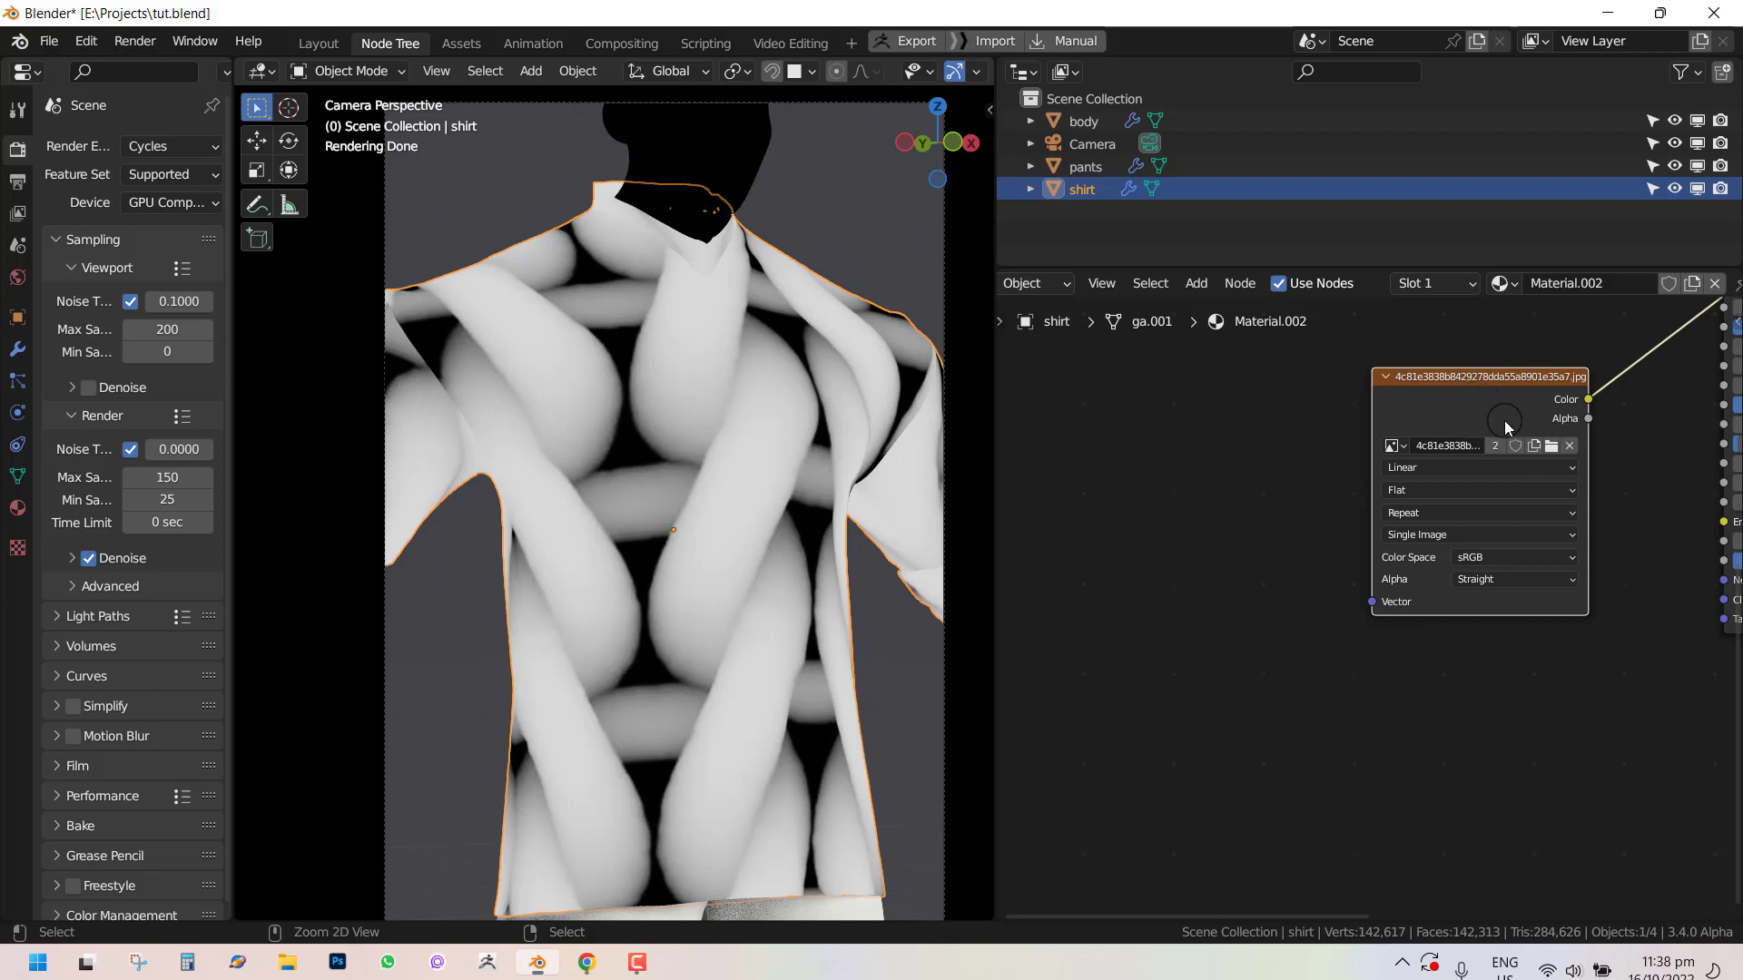
{"action": "key", "text": "ctrl+t"}
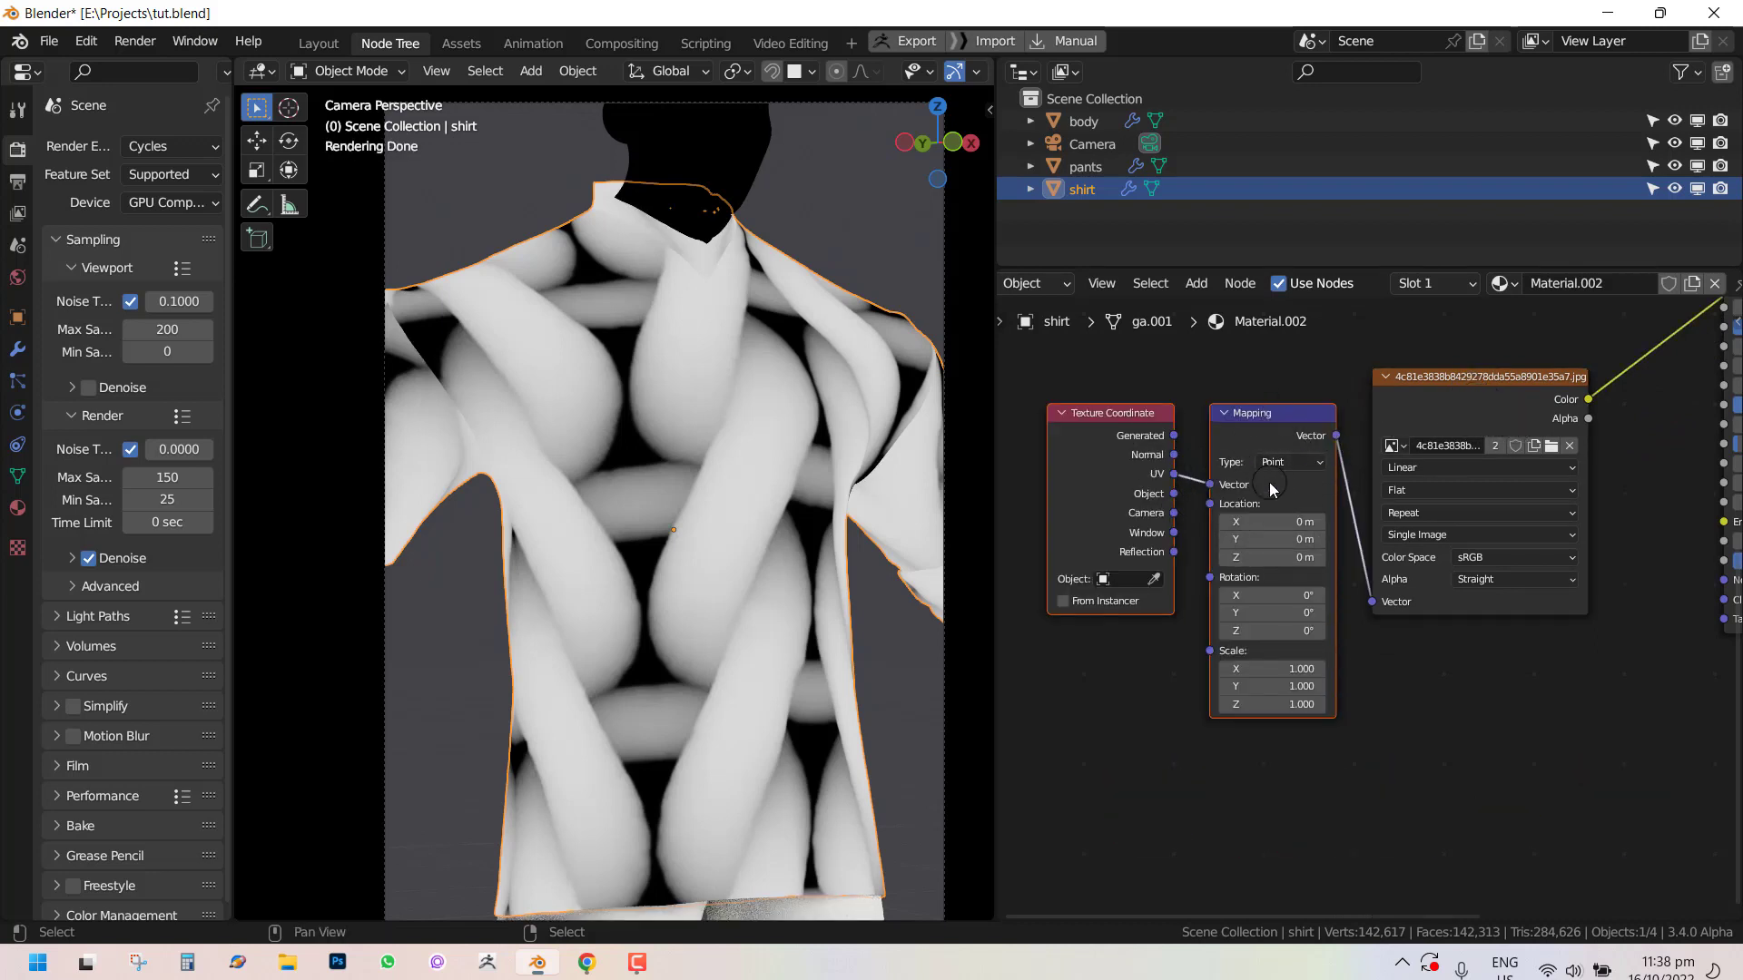
{"action": "mouse_move", "coordinate": [1477, 422]}
{"action": "middle_mouse_down"}
{"action": "mouse_move", "coordinate": [1453, 501]}
{"action": "mouse_move", "coordinate": [1472, 441]}
{"action": "middle_mouse_up"}
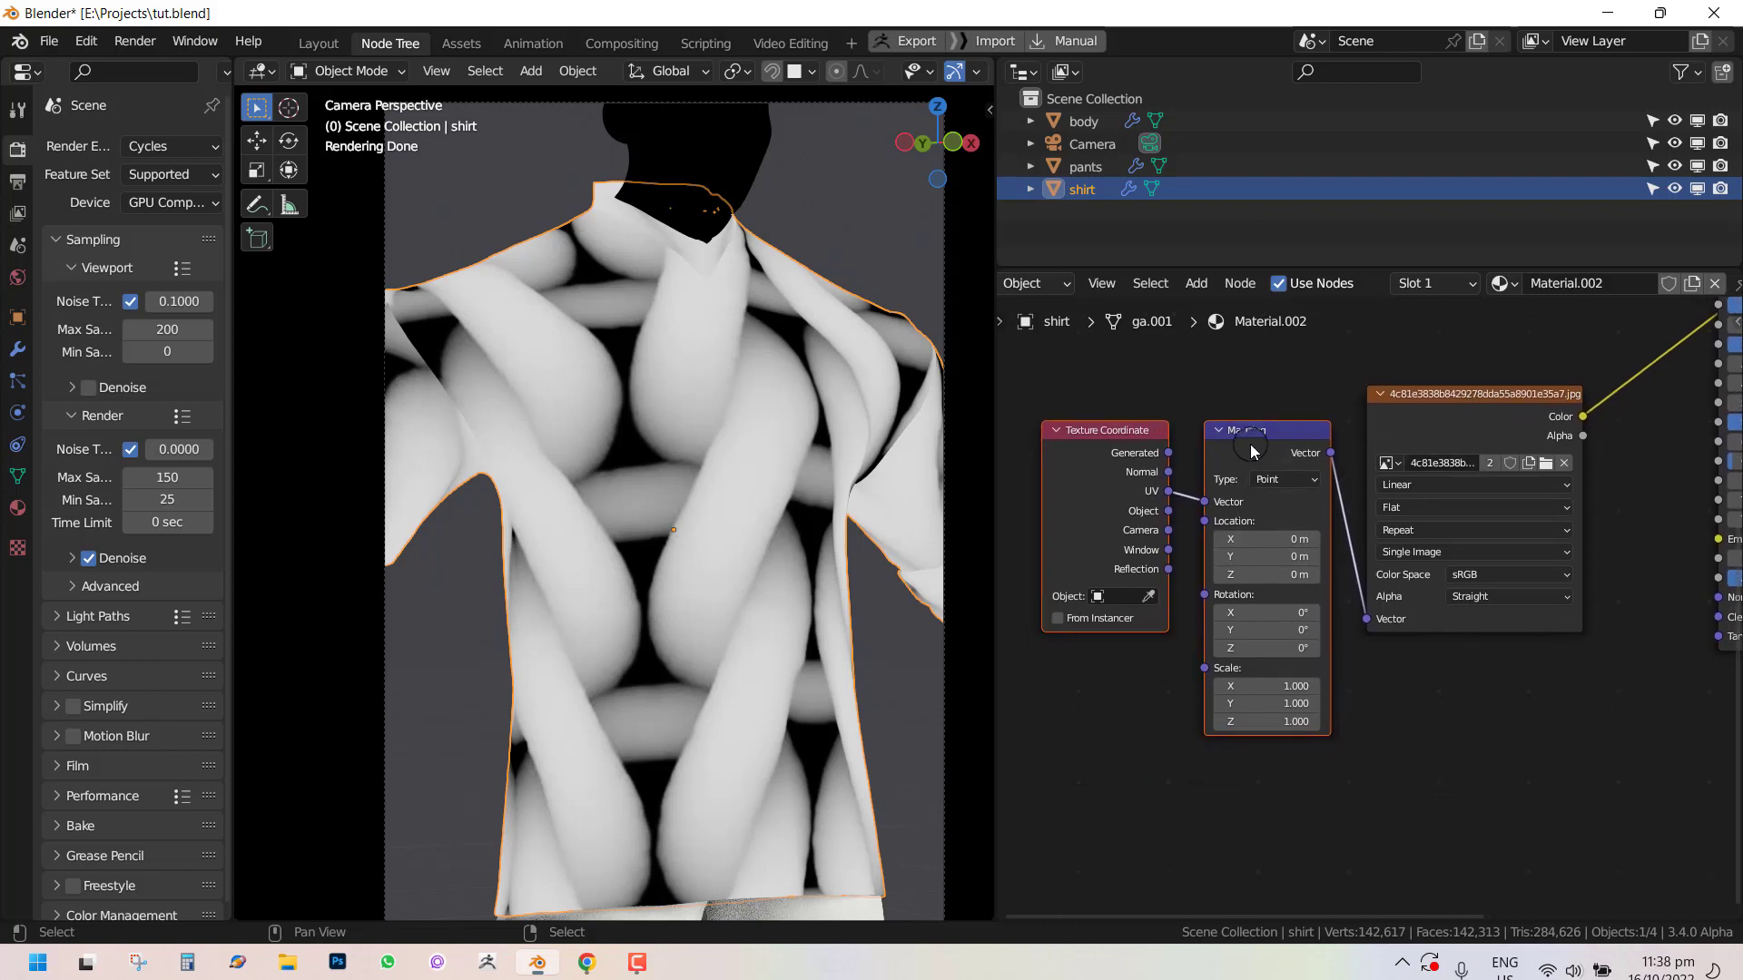
Set the new Mapping node's scale to 50 on X, Y and Z.
{"action": "left_click_drag", "start_coordinate": [1271, 701], "coordinate": [1289, 679]}
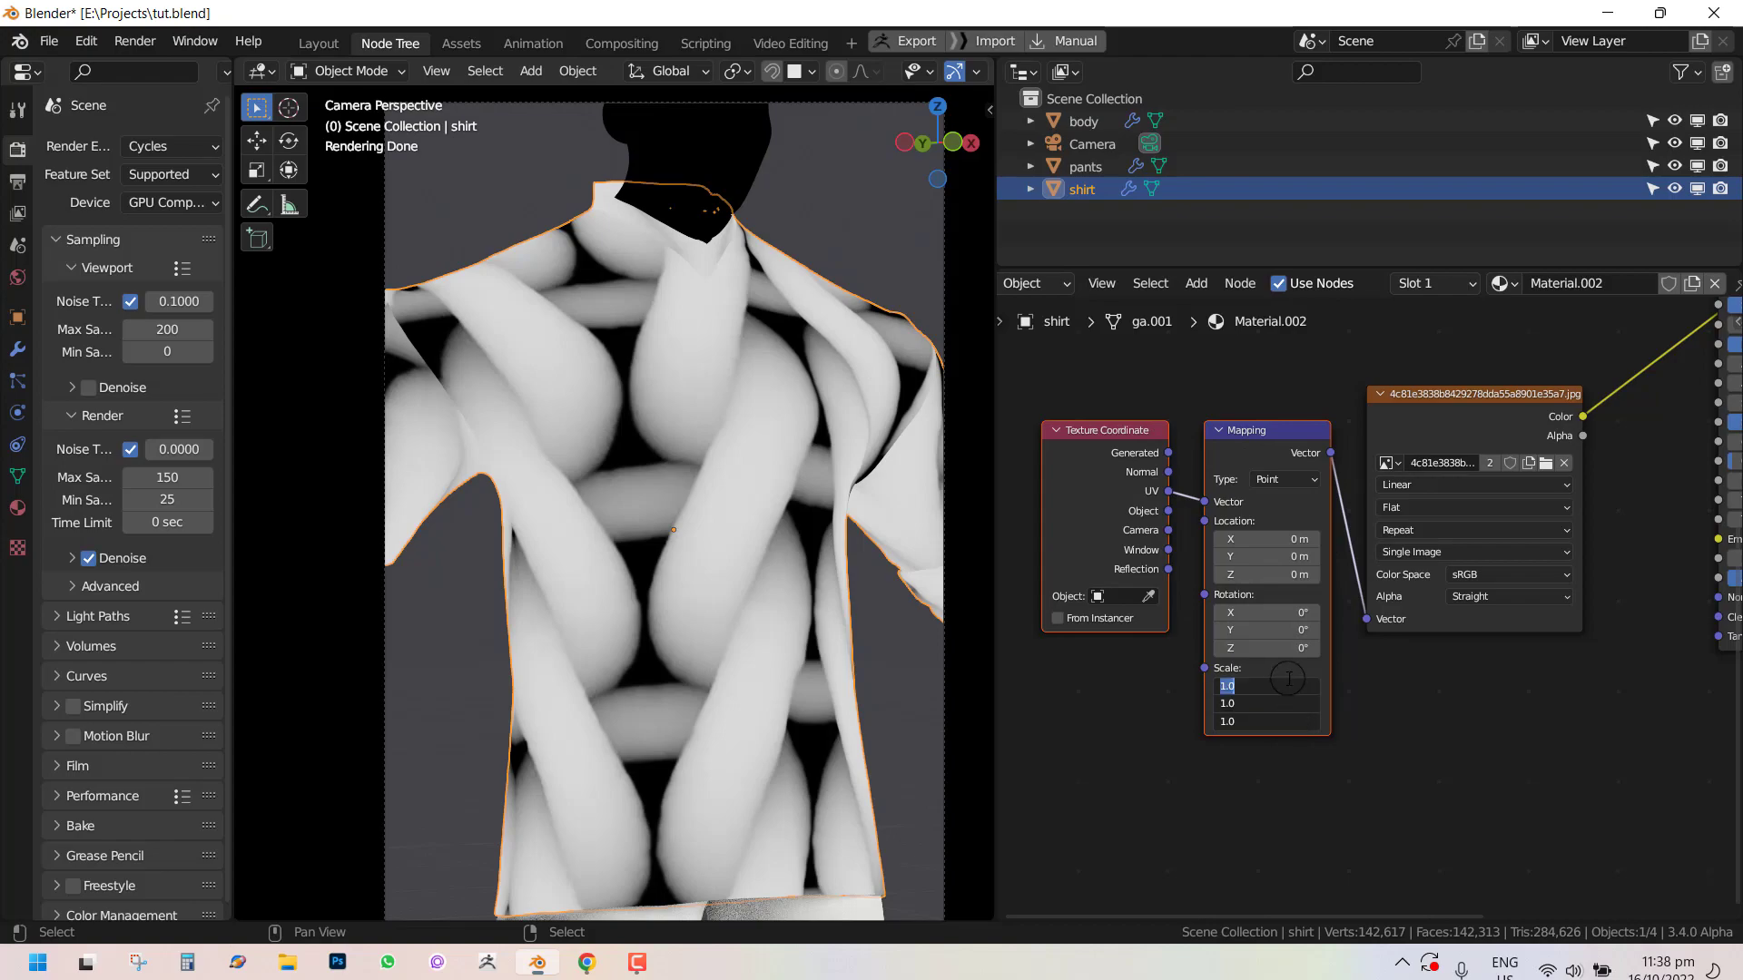
{"action": "key", "text": "Return"}
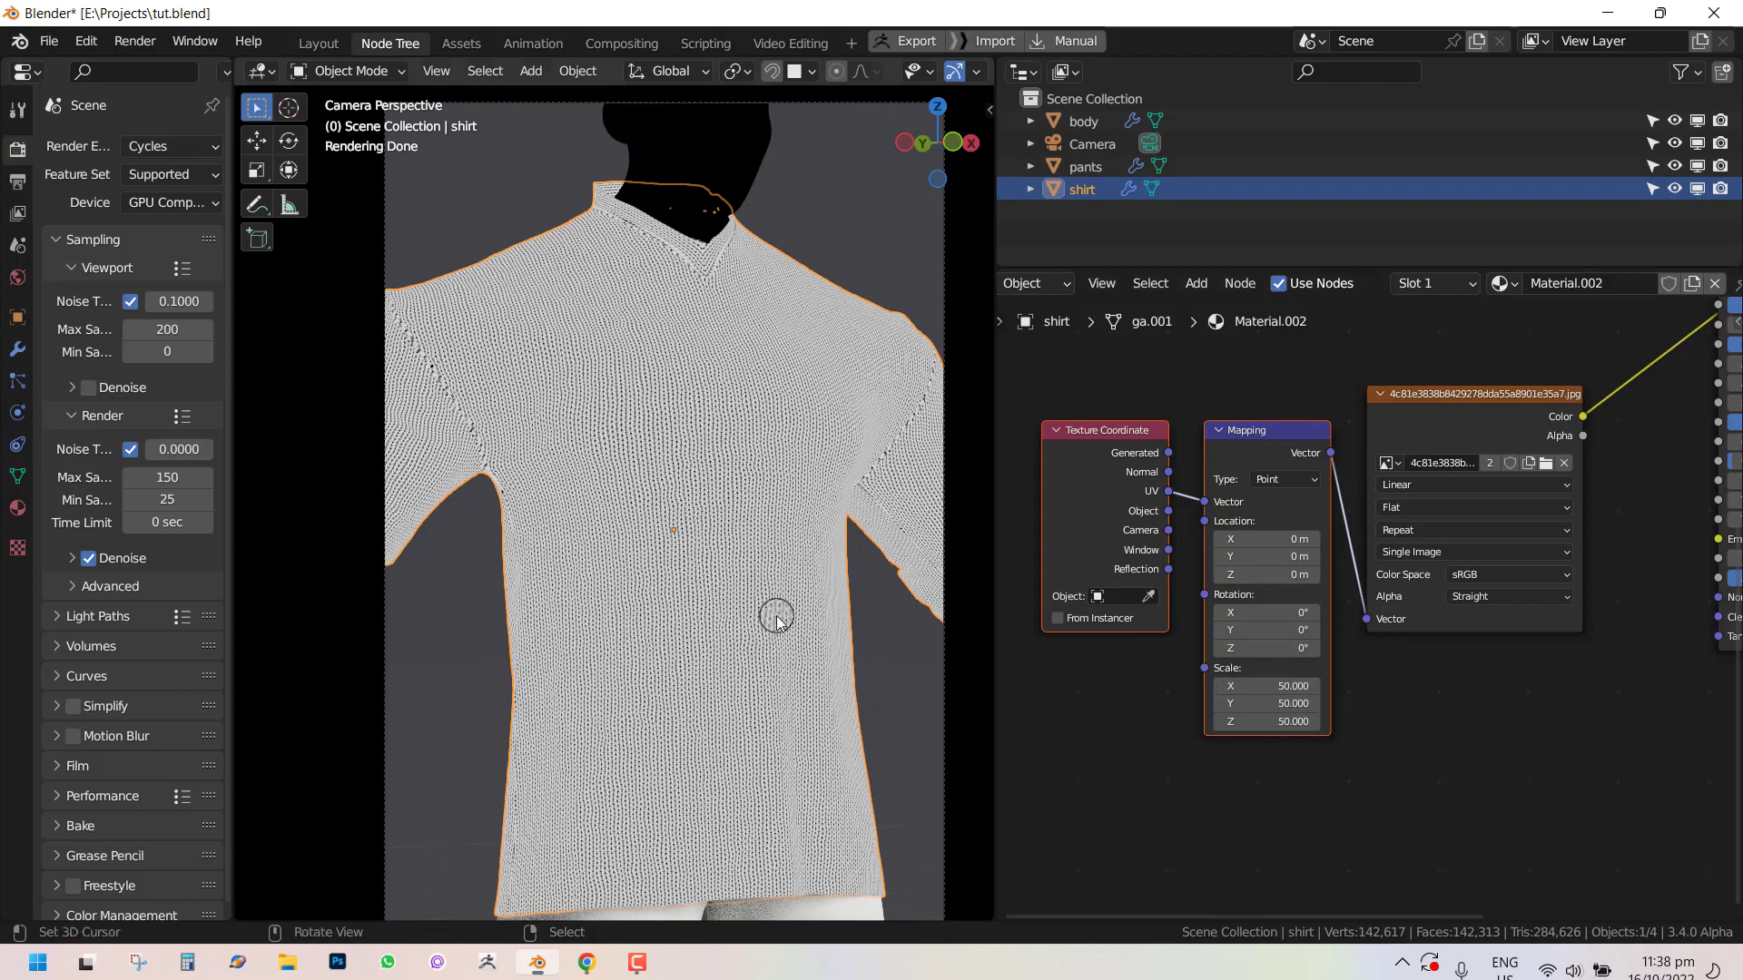
{"action": "scroll", "coordinate": [743, 557], "scroll_direction": "up", "scroll_amount": 5}
{"action": "scroll", "coordinate": [814, 572], "scroll_direction": "down", "scroll_amount": 5}
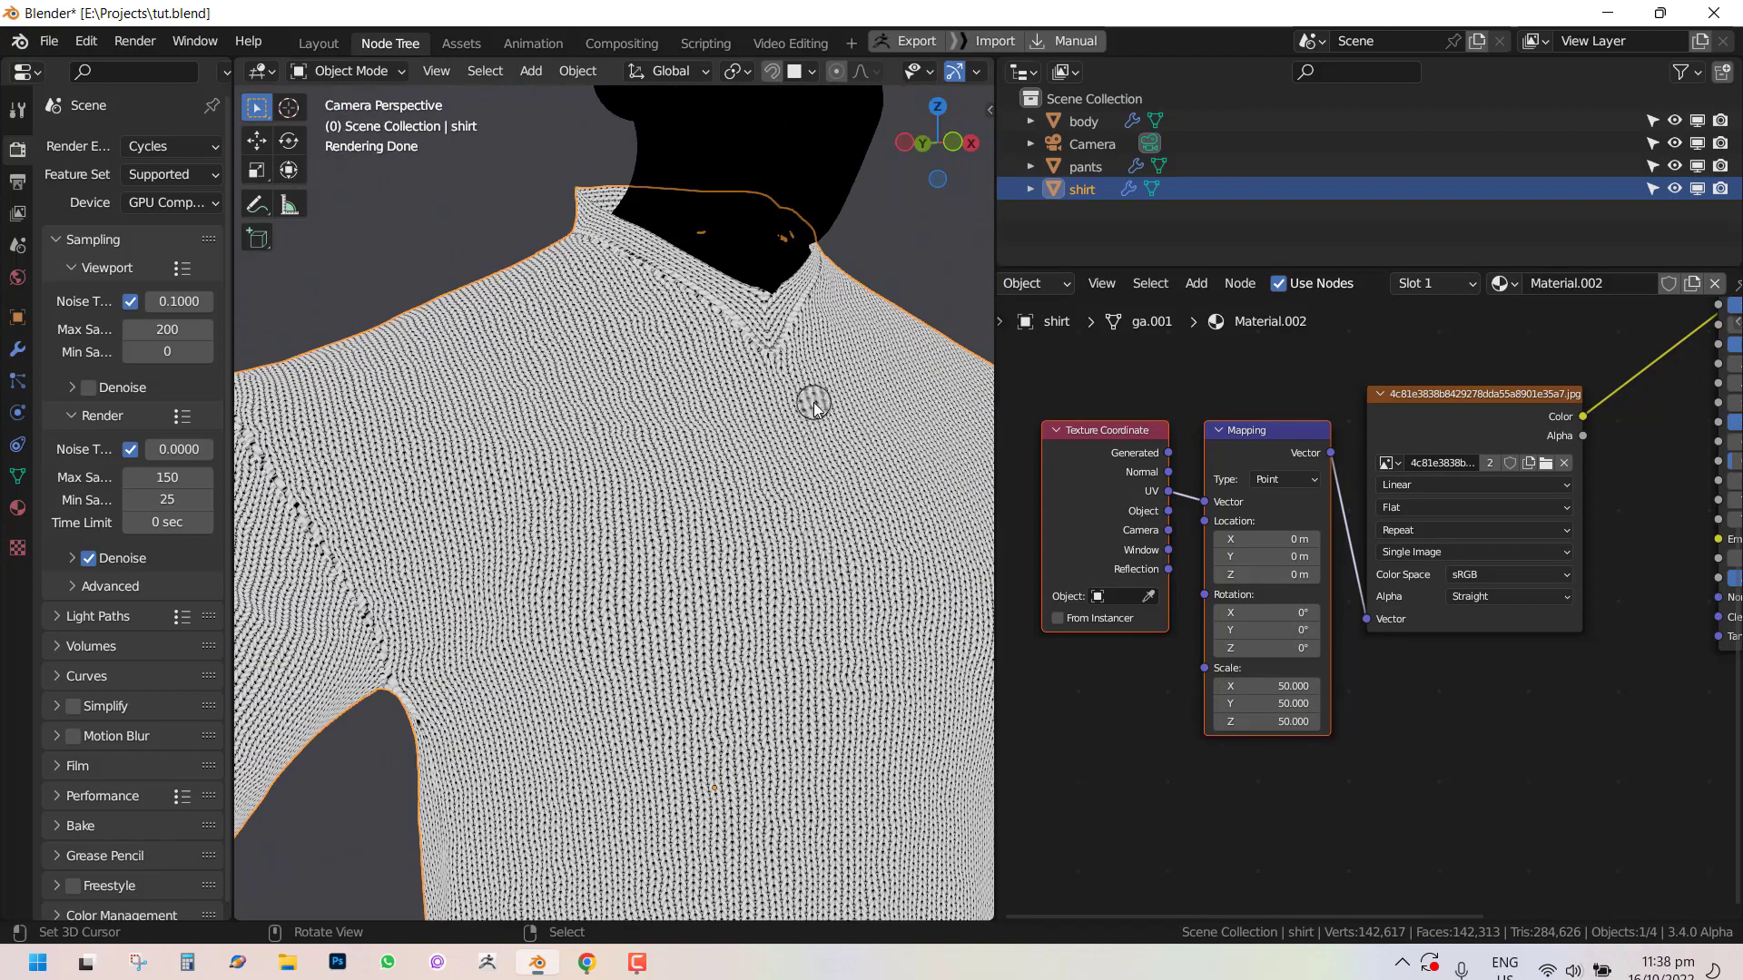
Set the Mapping node's scale to 30 on X, Y and Z.
{"action": "scroll", "coordinate": [801, 305], "scroll_direction": "up", "scroll_amount": 4}
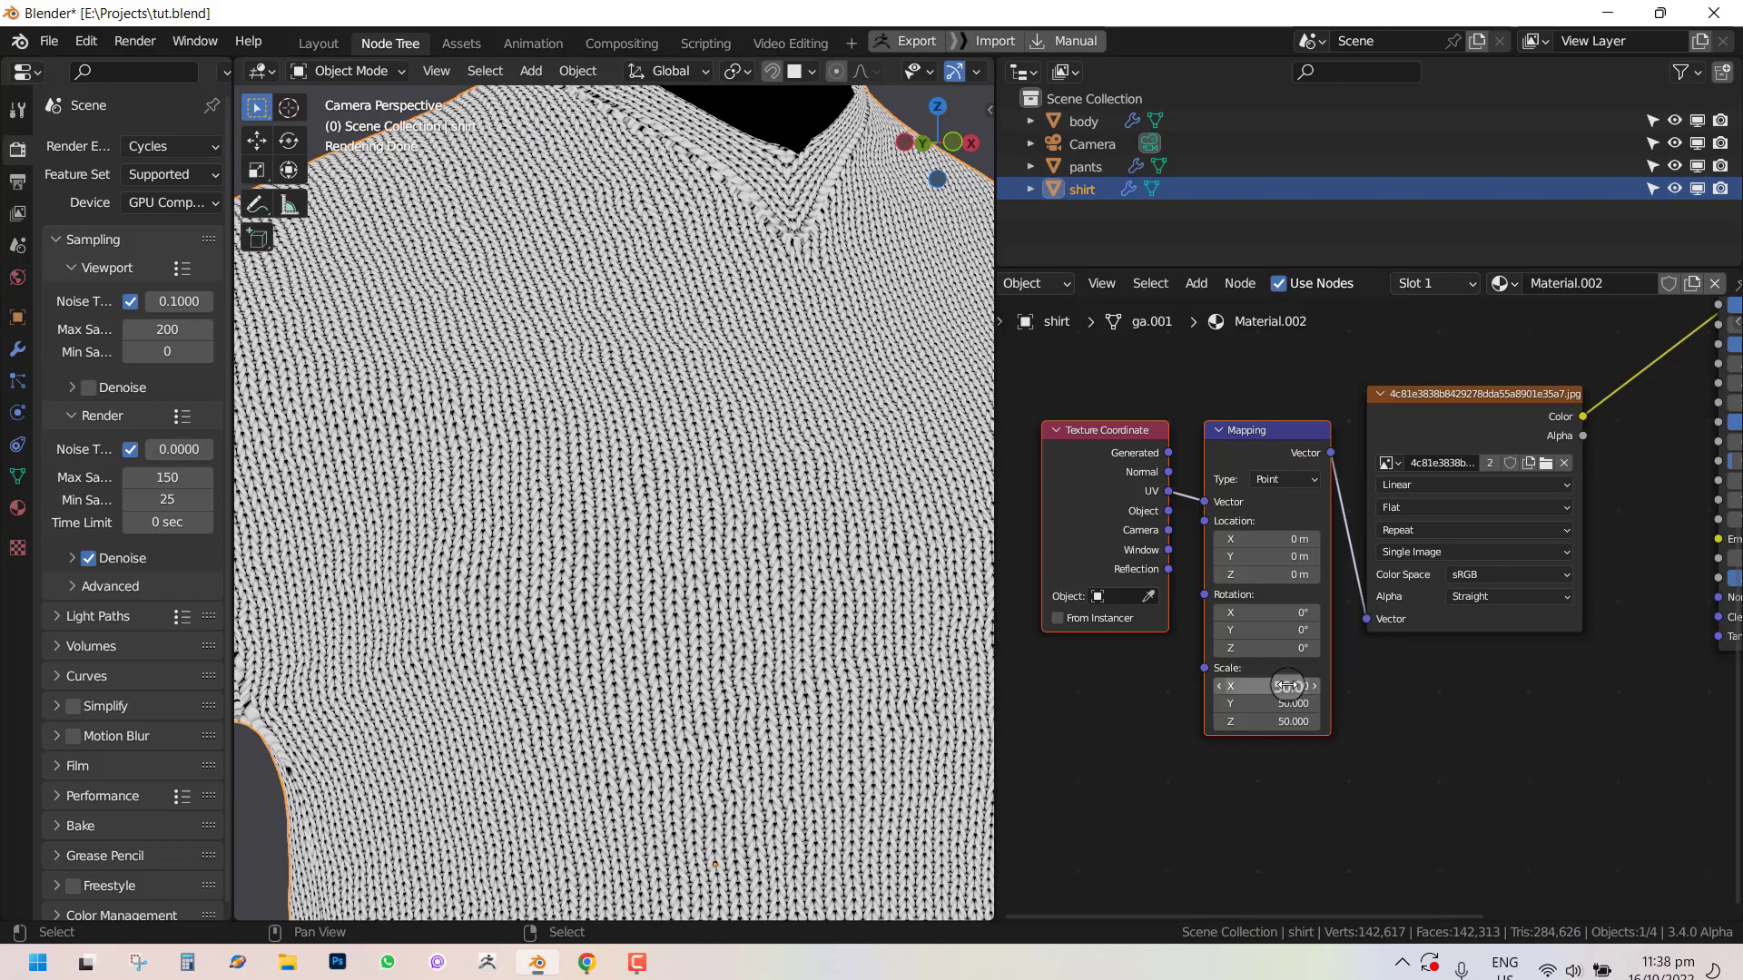
{"action": "left_click_drag", "start_coordinate": [1289, 686], "coordinate": [1290, 723]}
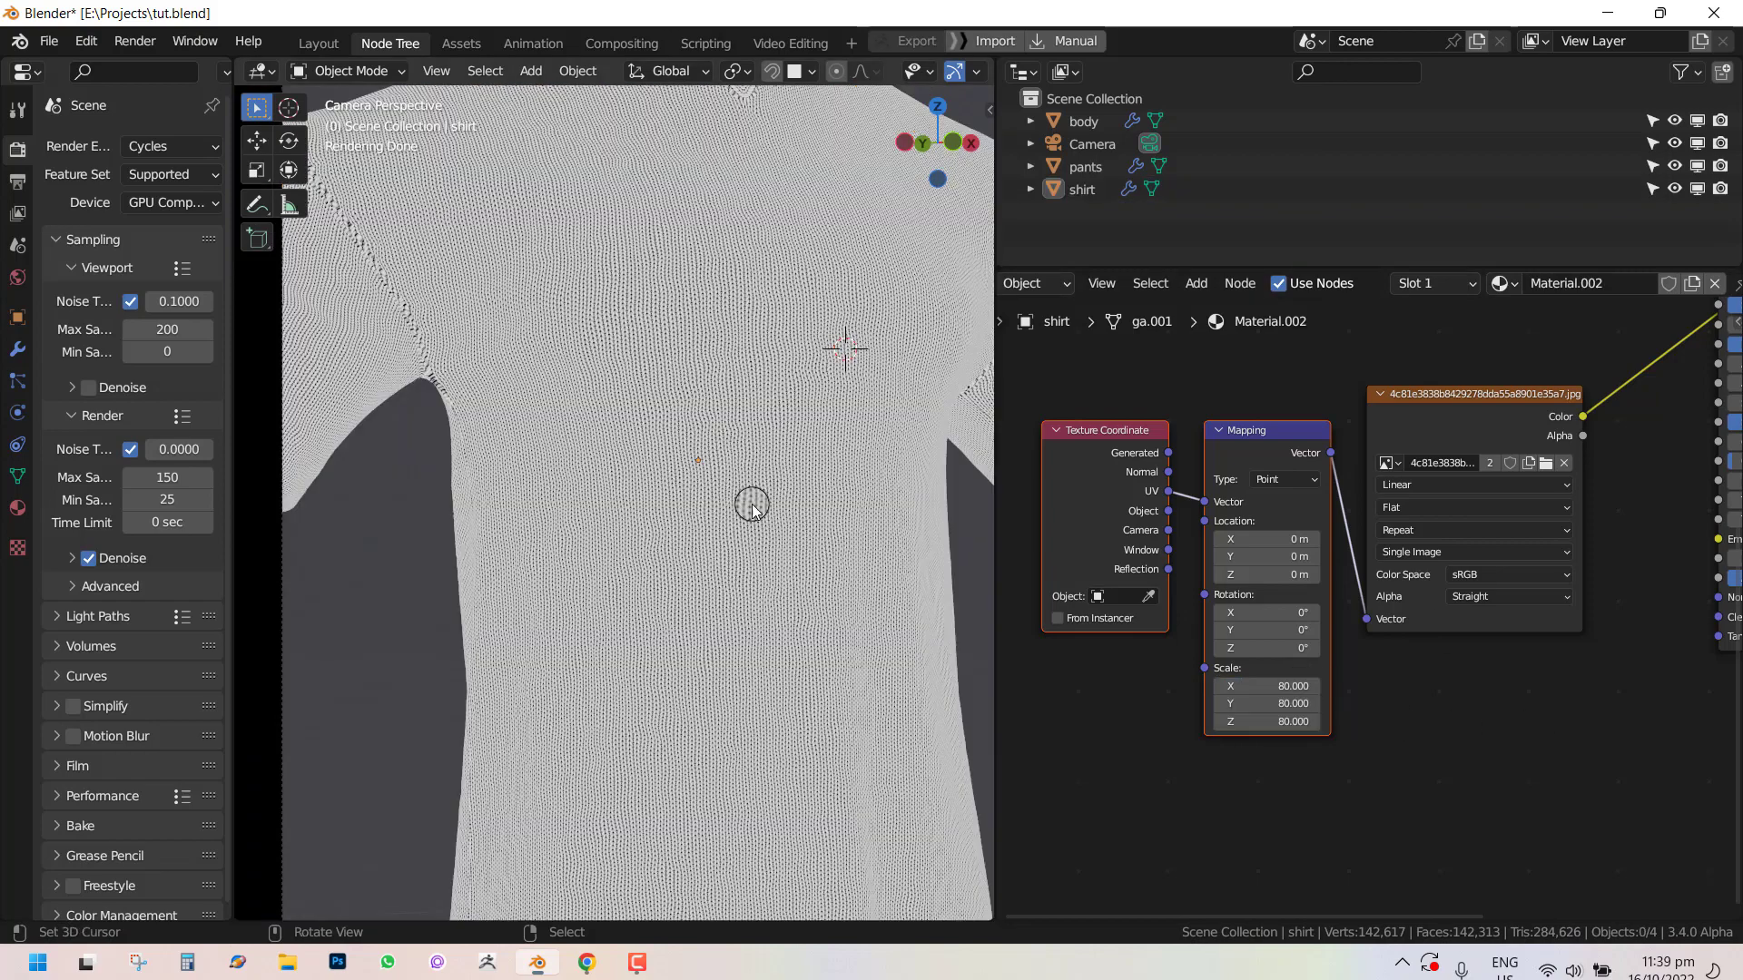
{"action": "scroll", "coordinate": [1498, 490], "scroll_direction": "down", "scroll_amount": 5}
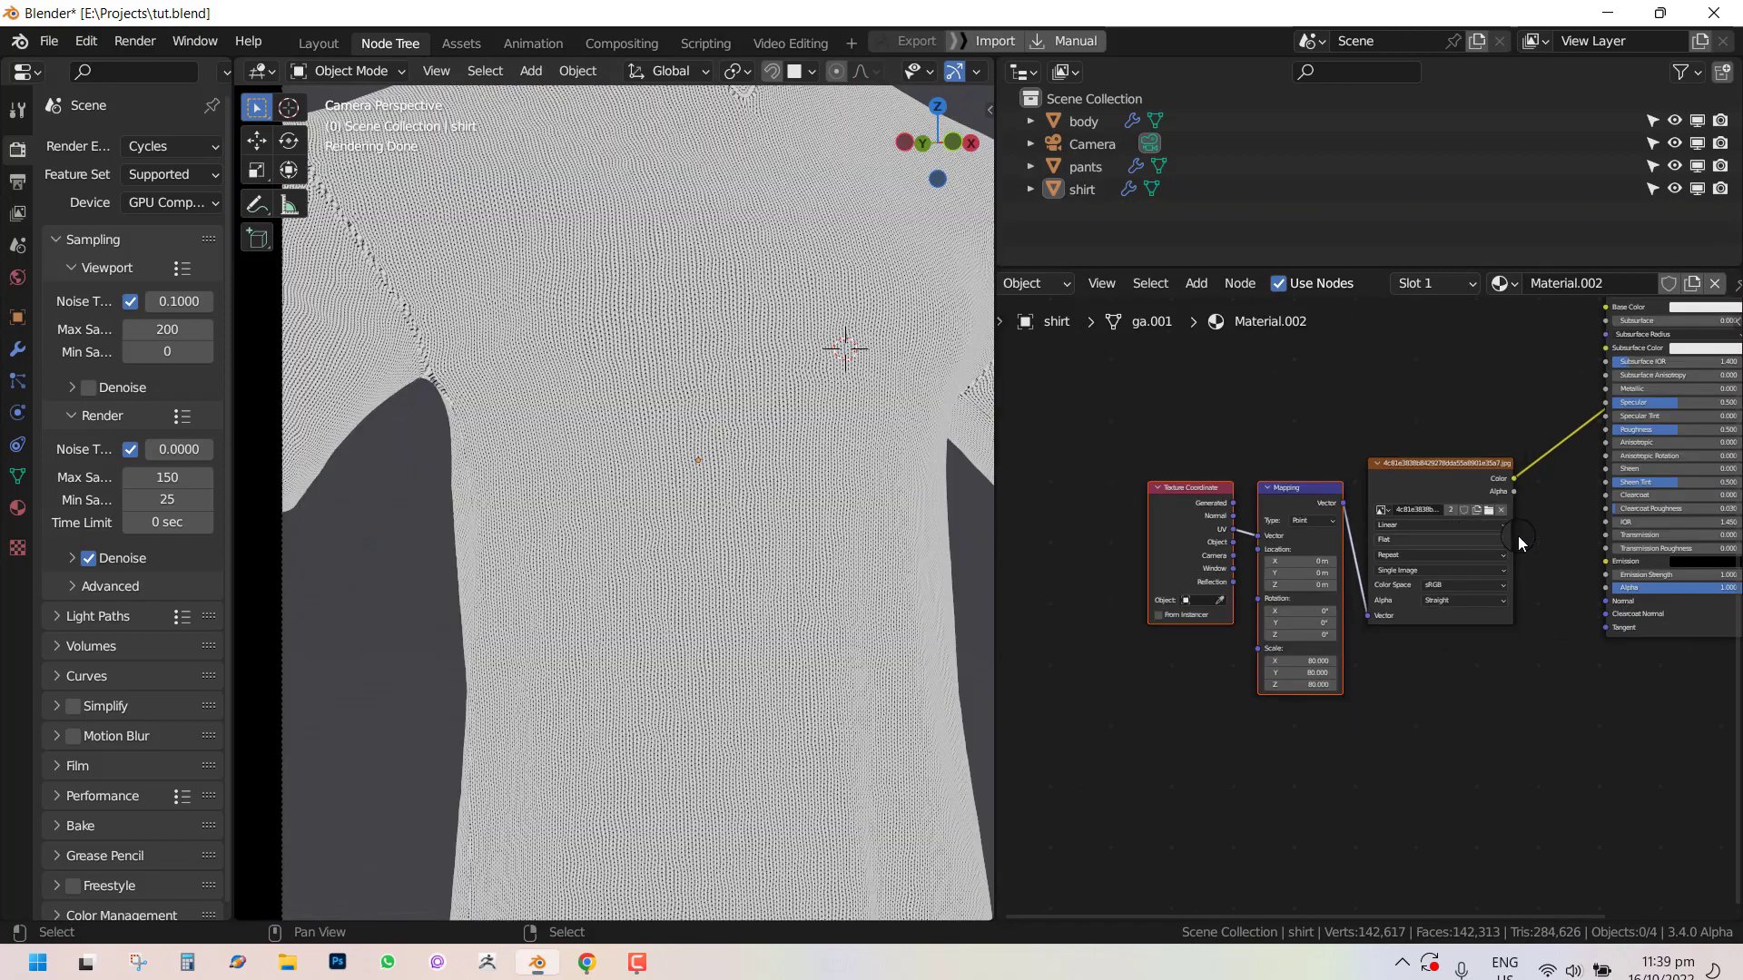
Unlink the image from the Base Color and set the Principled BSDF base color to a dark grey.
{"action": "middle_click_drag", "start_coordinate": [1528, 540], "coordinate": [1066, 645]}
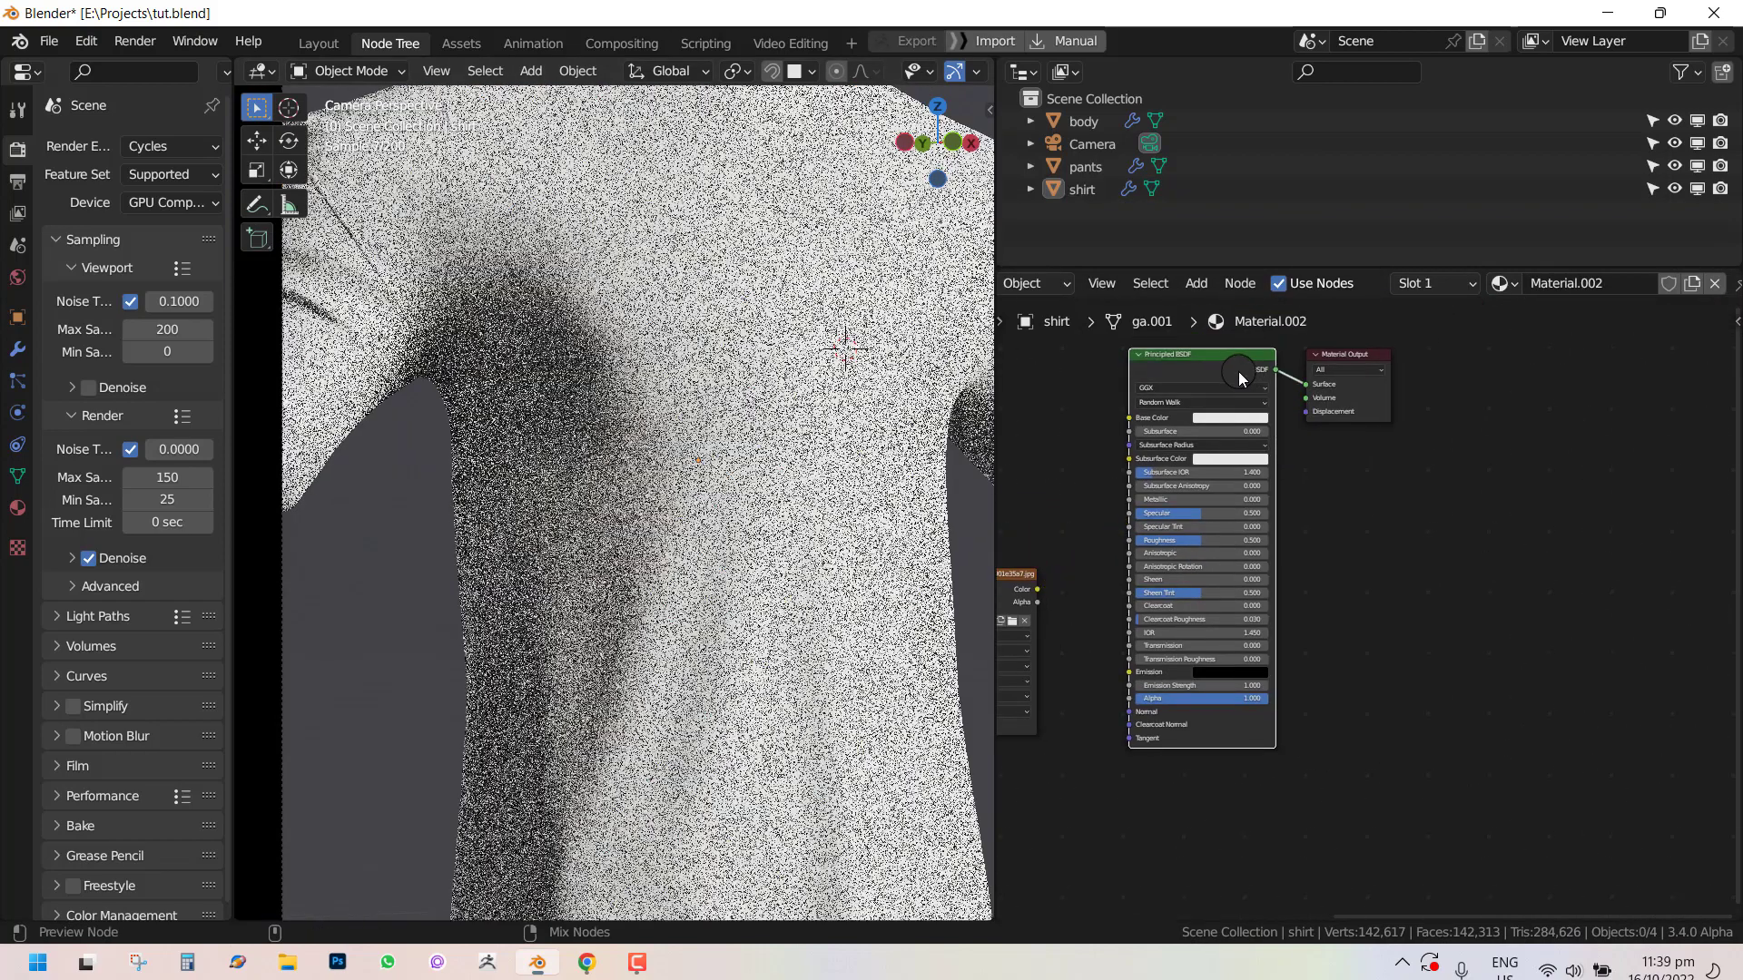
{"action": "left_click_drag", "start_coordinate": [1338, 420], "coordinate": [1510, 422]}
{"action": "left_click", "coordinate": [1237, 418]}
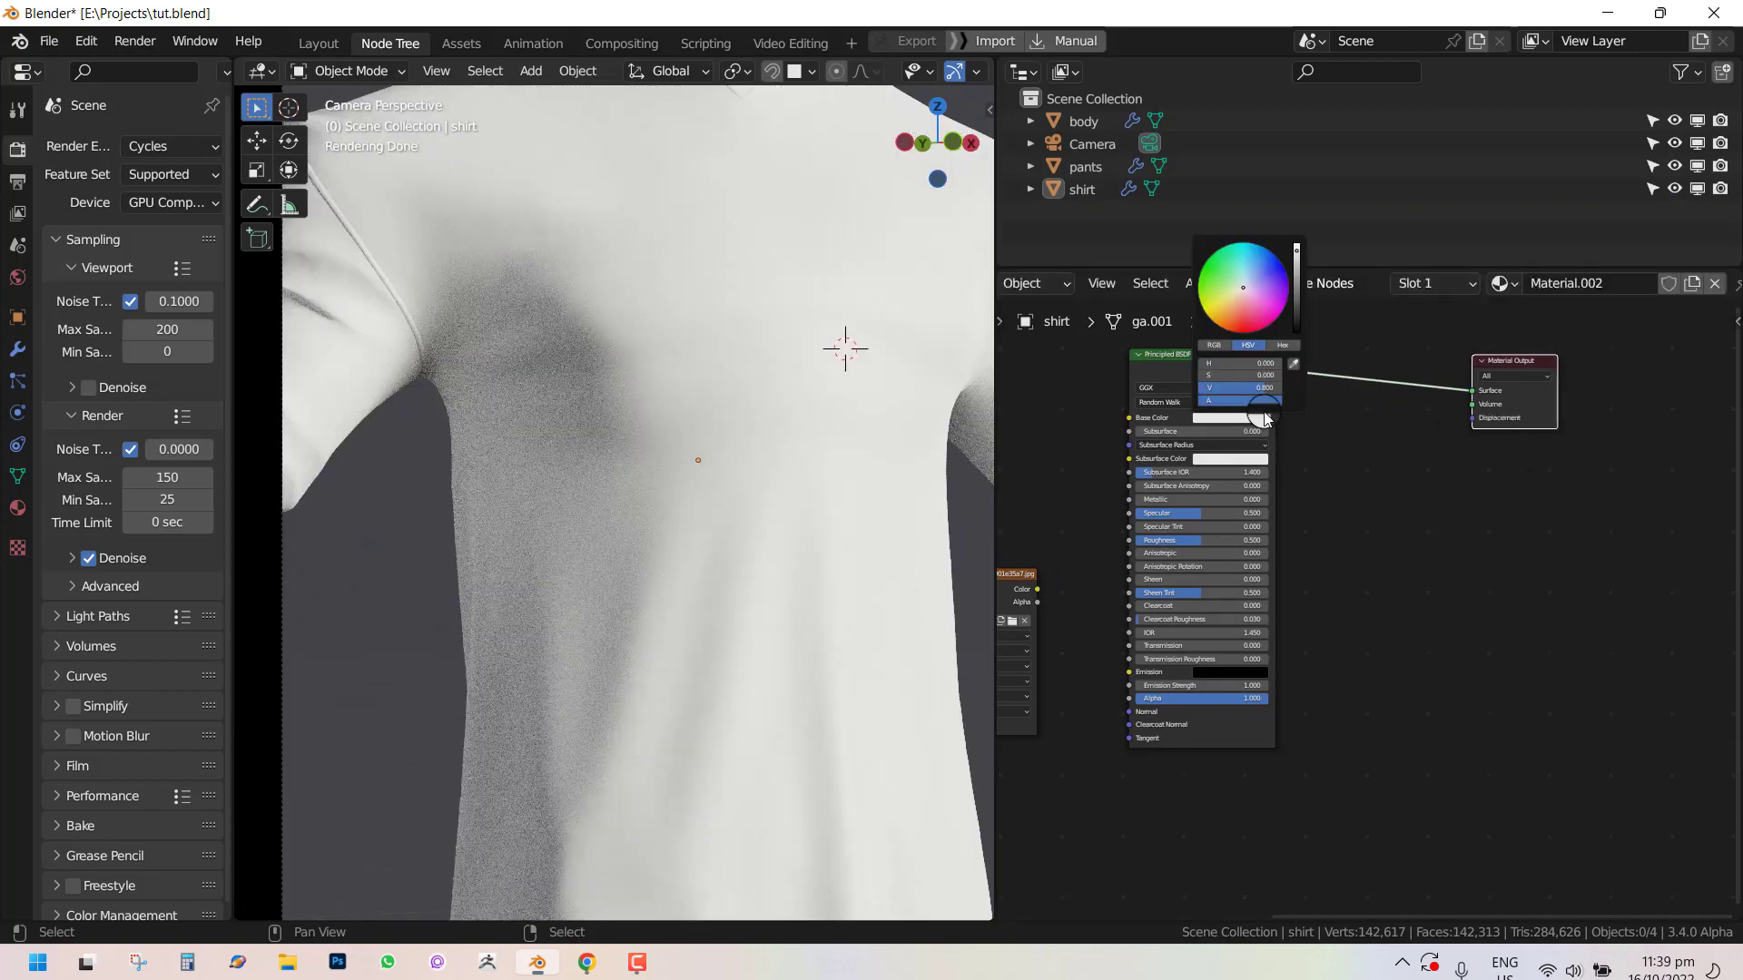
{"action": "left_click_drag", "start_coordinate": [1300, 286], "coordinate": [1304, 325]}
{"action": "scroll", "coordinate": [824, 444], "scroll_direction": "down", "scroll_amount": 3}
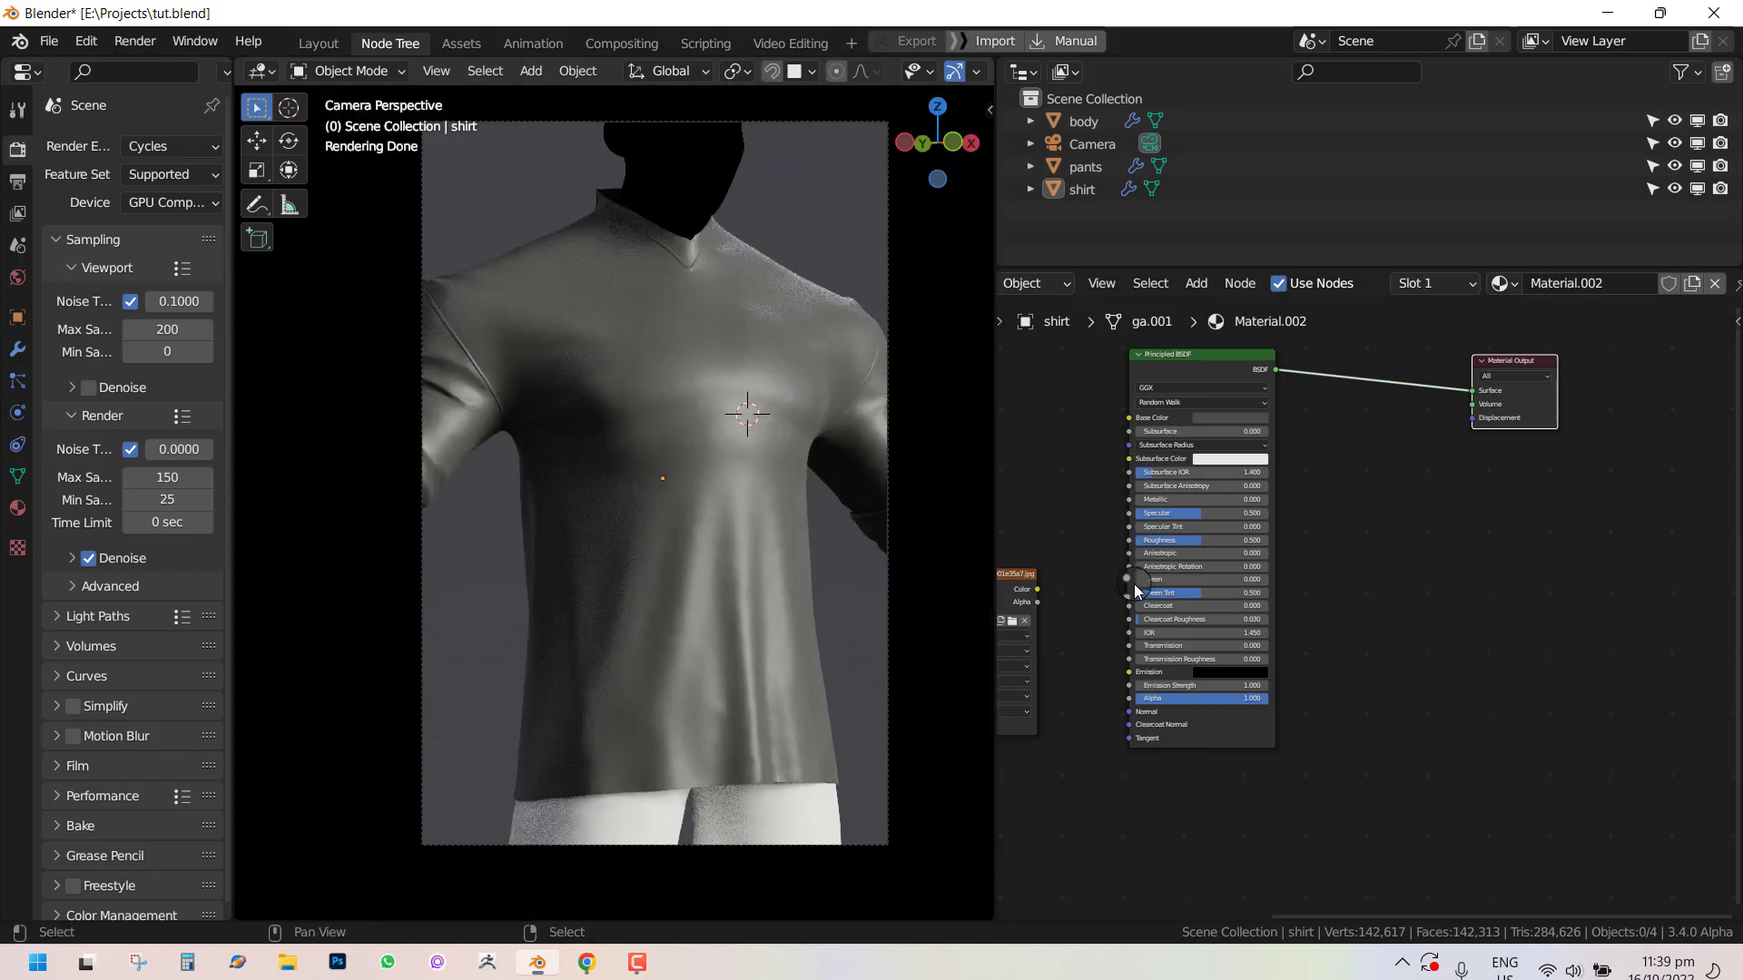
Rearrange the nodes and add a Displacement node linking the image texture's Color to the Material Output's Displacement.
{"action": "middle_click_drag", "start_coordinate": [1134, 585], "coordinate": [1180, 472]}
{"action": "left_click_drag", "start_coordinate": [1074, 492], "coordinate": [1507, 532]}
{"action": "middle_click_drag", "start_coordinate": [1463, 430], "coordinate": [1355, 537]}
{"action": "scroll", "coordinate": [1358, 537], "scroll_direction": "up", "scroll_amount": 2}
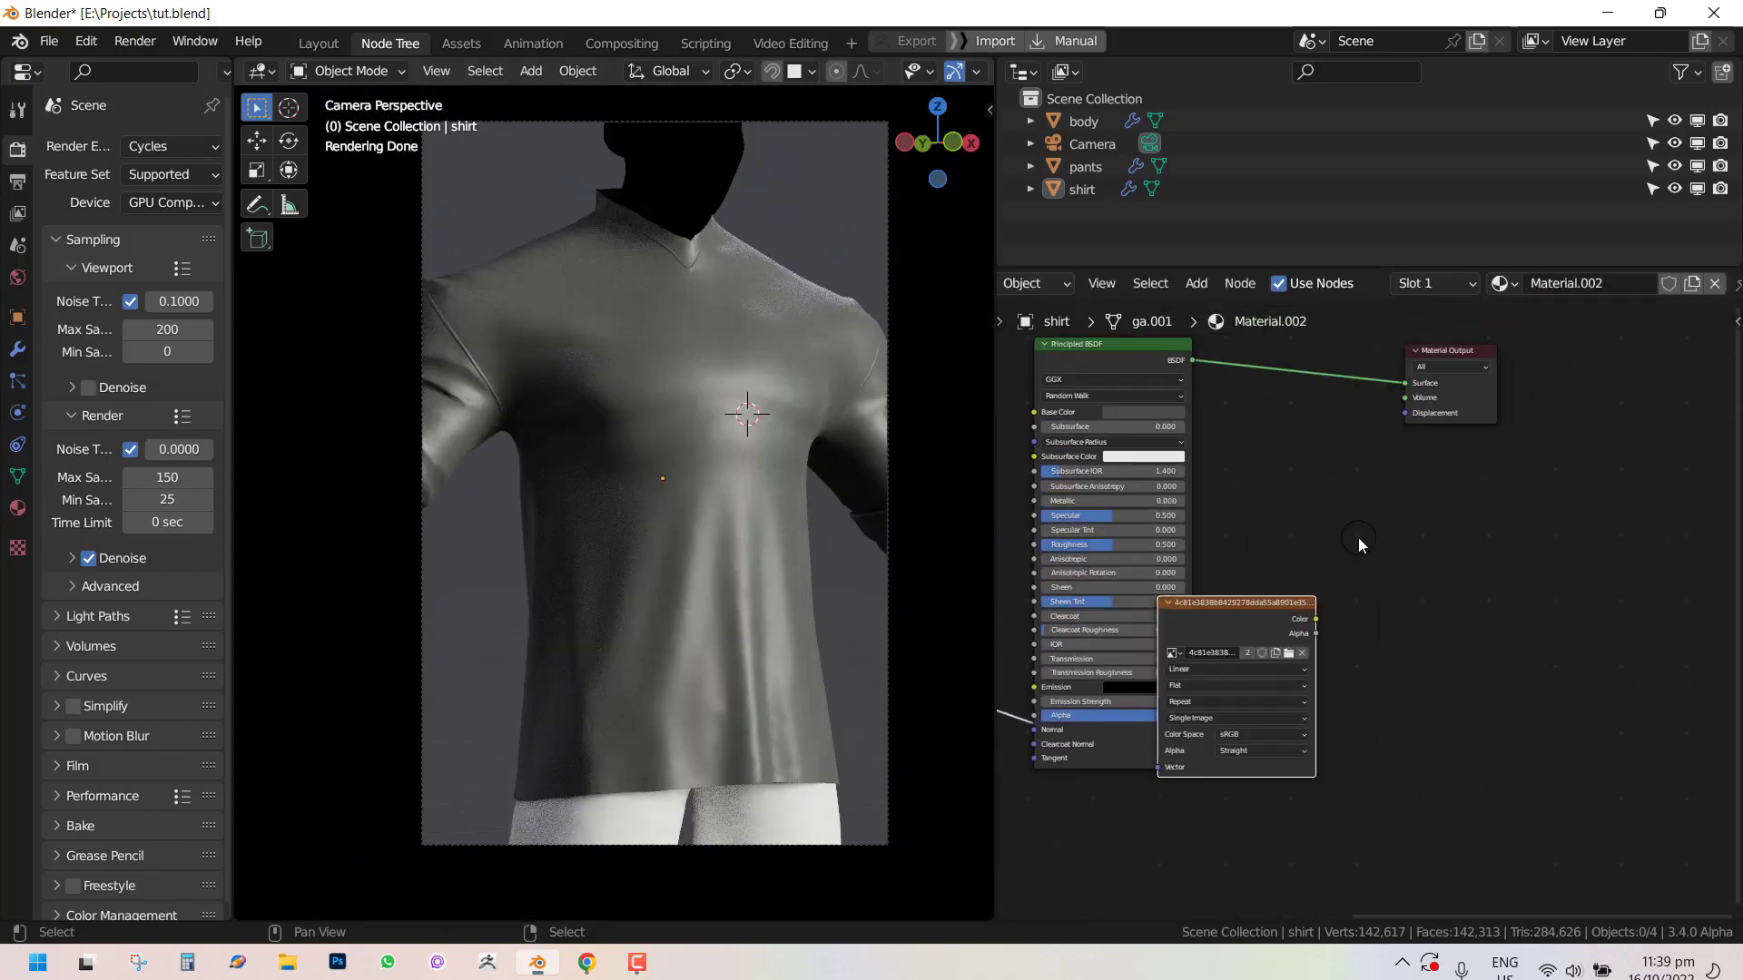
{"action": "left_click_drag", "start_coordinate": [1311, 620], "coordinate": [1383, 476]}
{"action": "left_click_drag", "start_coordinate": [1404, 408], "coordinate": [1415, 398]}
{"action": "left_click_drag", "start_coordinate": [1481, 401], "coordinate": [1534, 398]}
{"action": "key", "text": "shift+a"}
{"action": "mouse_move", "coordinate": [1410, 415]}
{"action": "mouse_move", "coordinate": [1380, 456]}
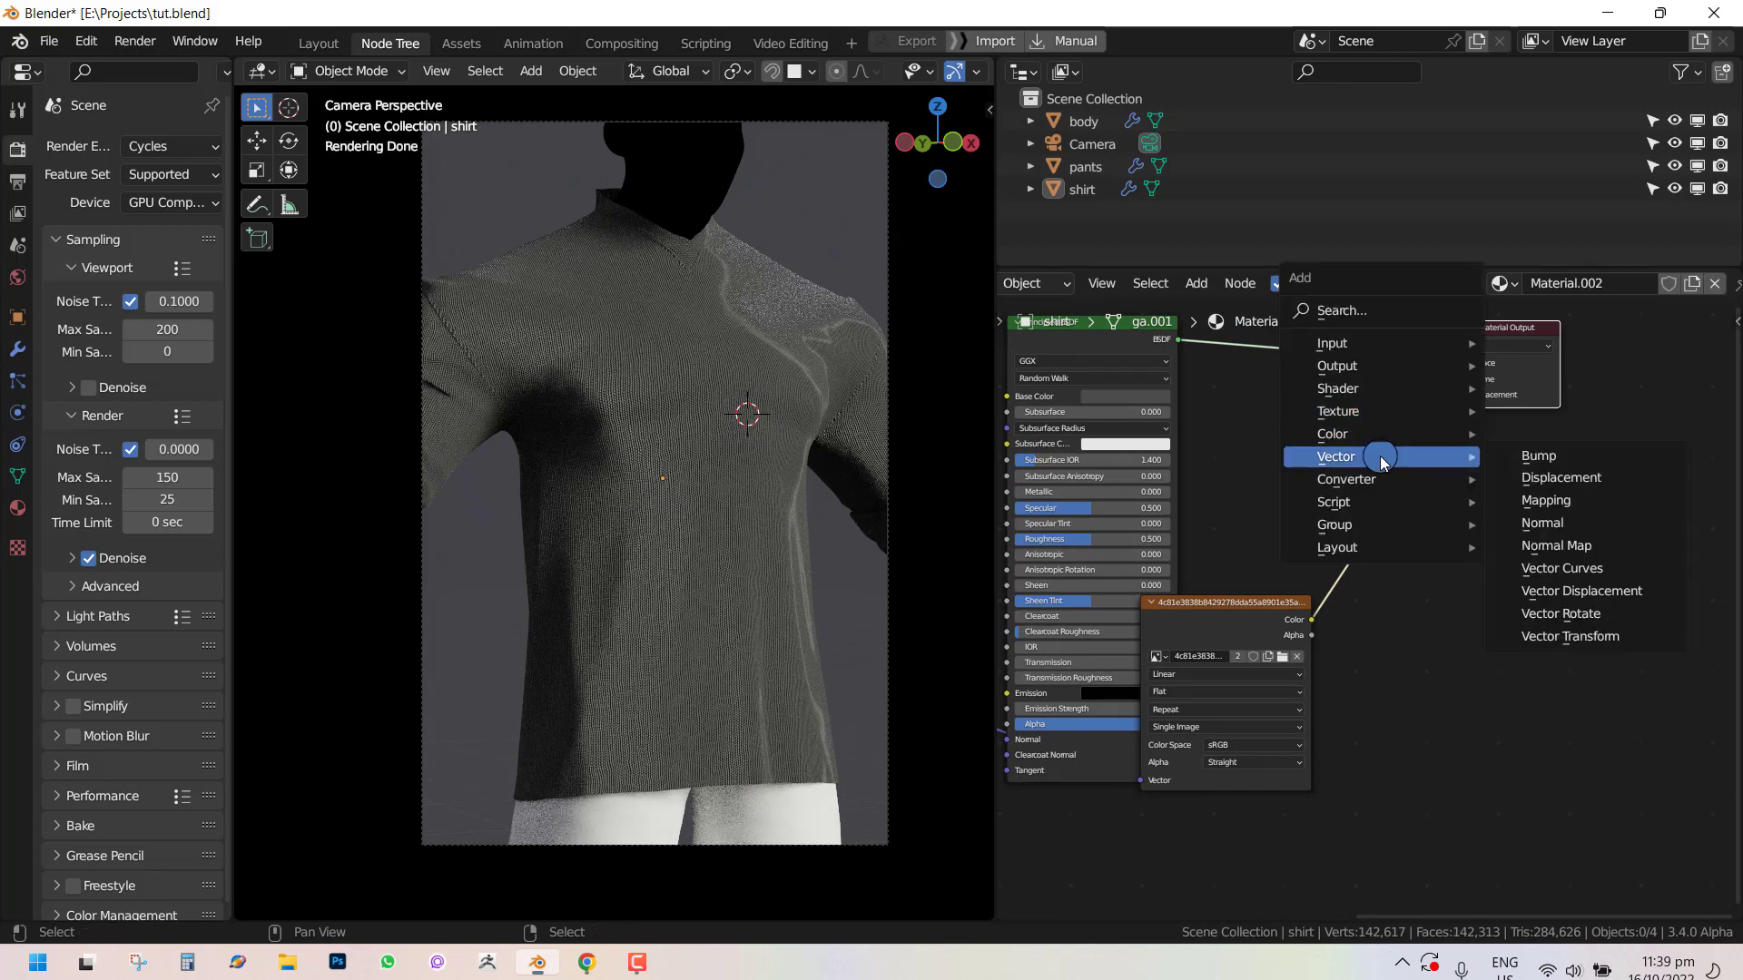
{"action": "left_click", "coordinate": [1525, 479]}
{"action": "left_click", "coordinate": [1389, 472]}
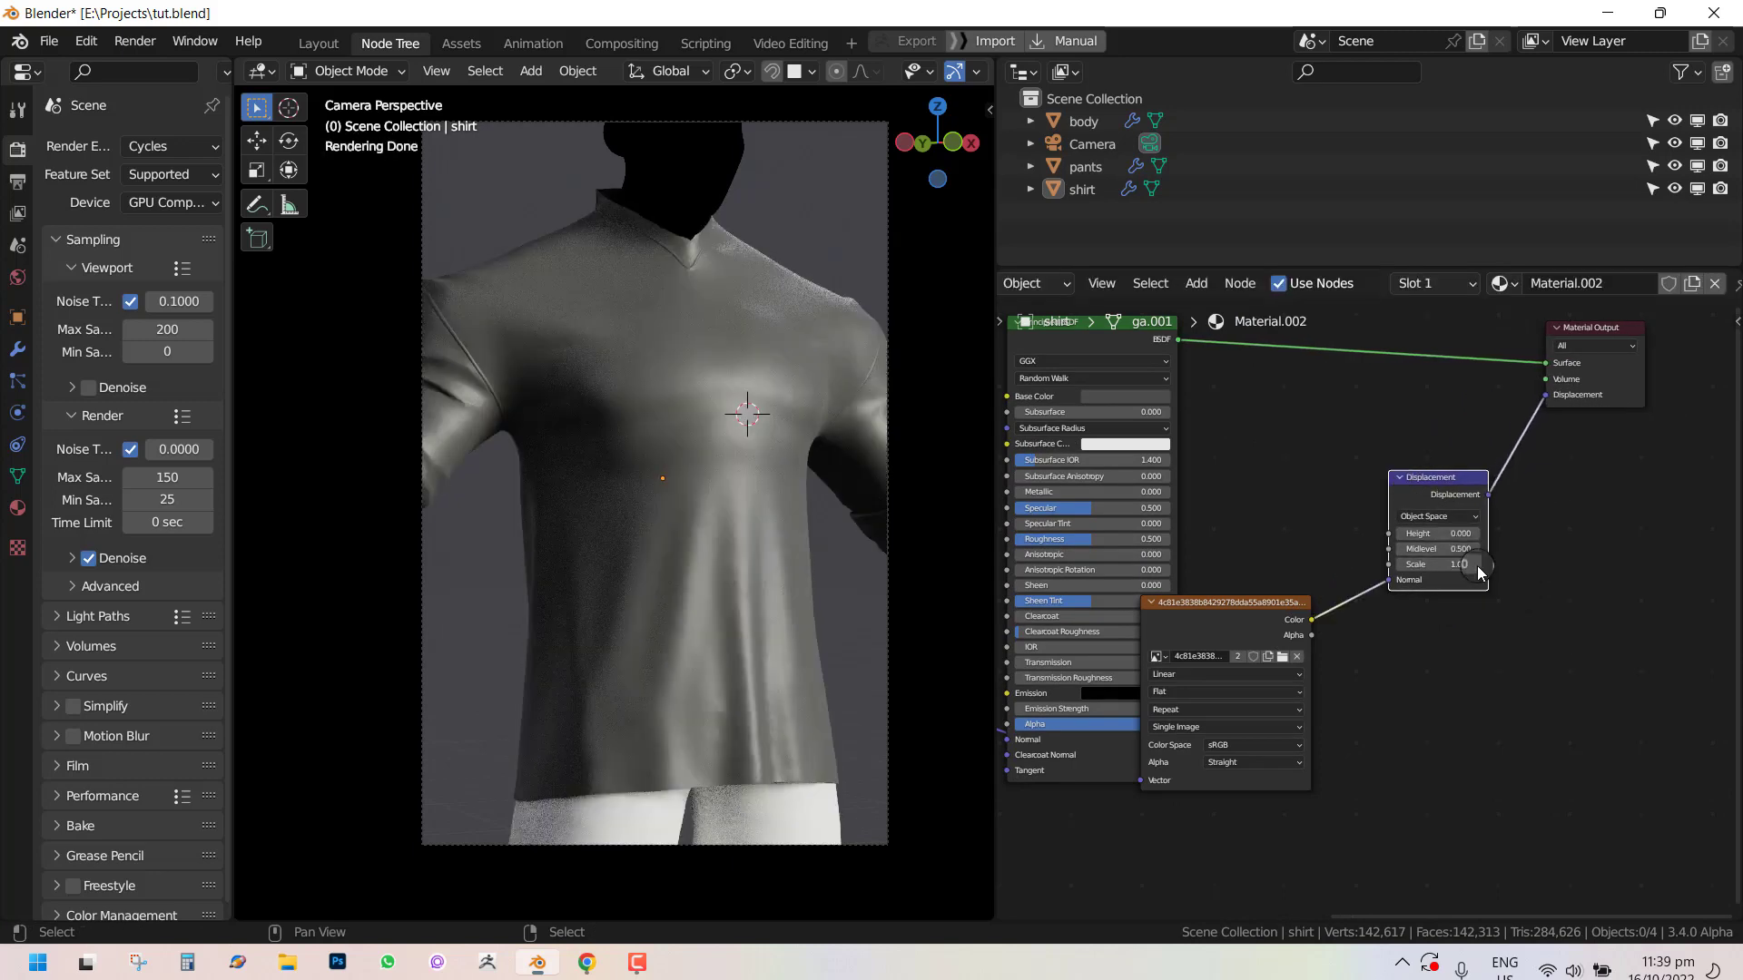
Connect the image texture's Color to the Displacement node's Height input instead of Normal.
{"action": "scroll", "coordinate": [1452, 580], "scroll_direction": "up", "scroll_amount": 1}
{"action": "left_click_drag", "start_coordinate": [1393, 575], "coordinate": [1391, 521]}
{"action": "scroll", "coordinate": [688, 459], "scroll_direction": "up", "scroll_amount": 5}
{"action": "middle_click_drag", "start_coordinate": [749, 439], "coordinate": [704, 550], "text": "shift"}
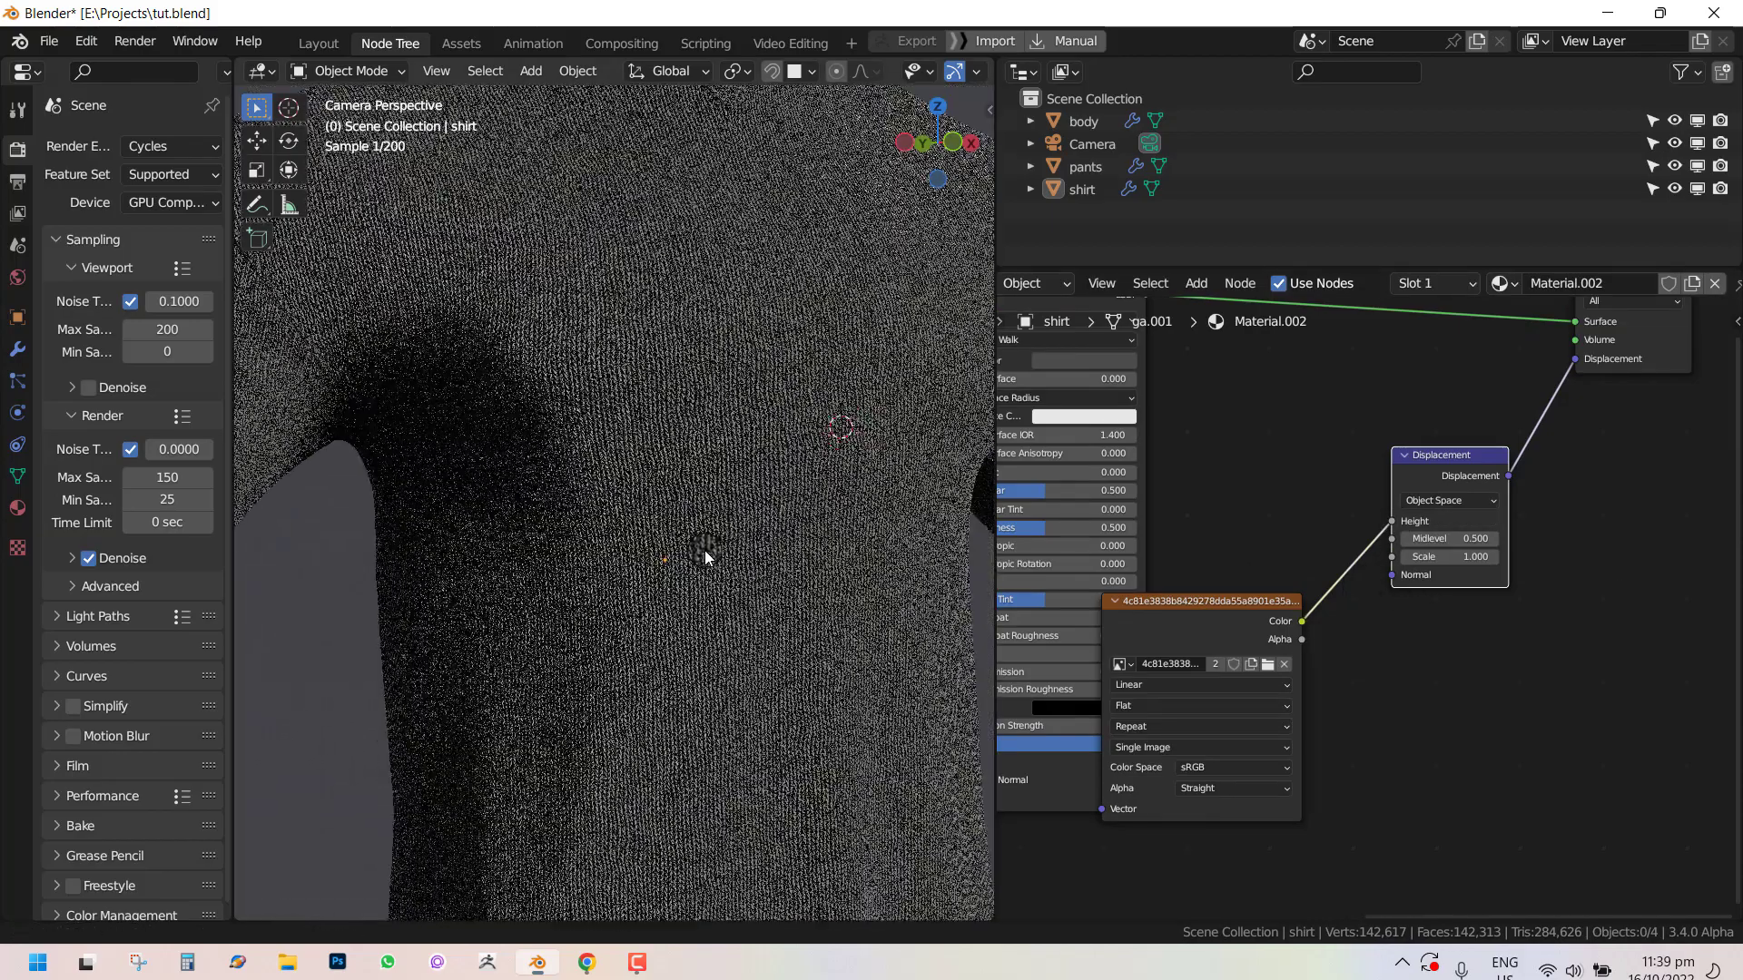
{"action": "scroll", "coordinate": [786, 504], "scroll_direction": "down", "scroll_amount": 4}
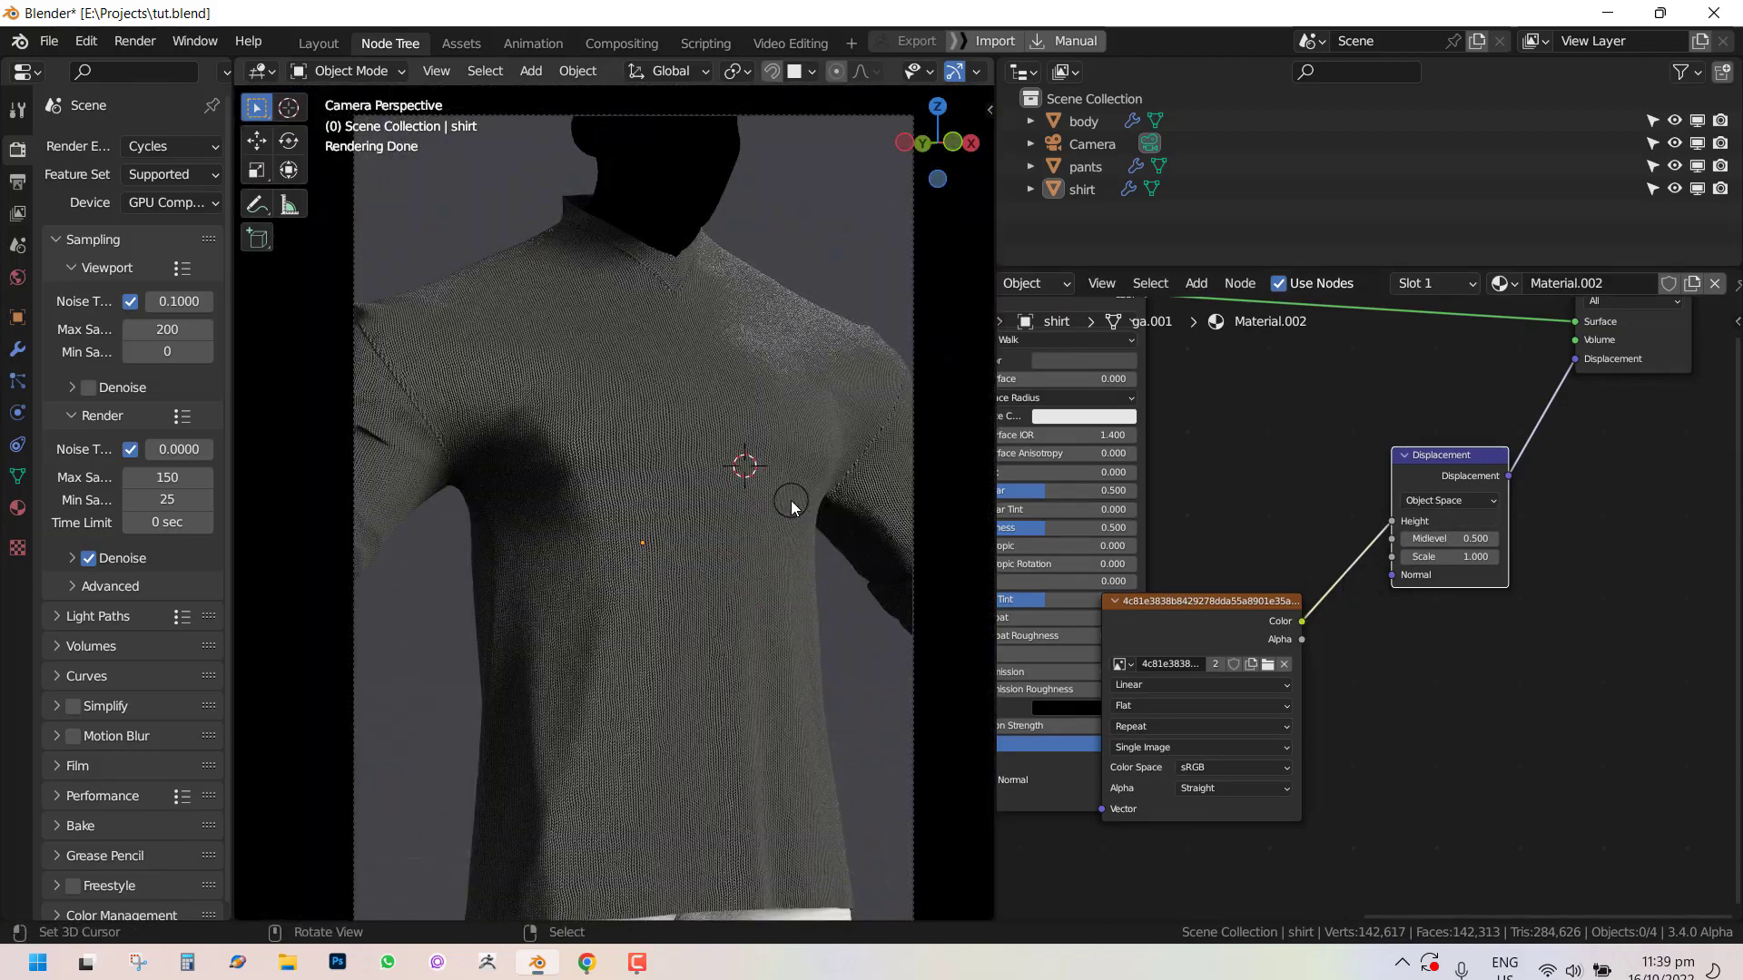
Set the shirt material's displacement method to Displacement and Bump.
{"action": "left_click", "coordinate": [17, 507]}
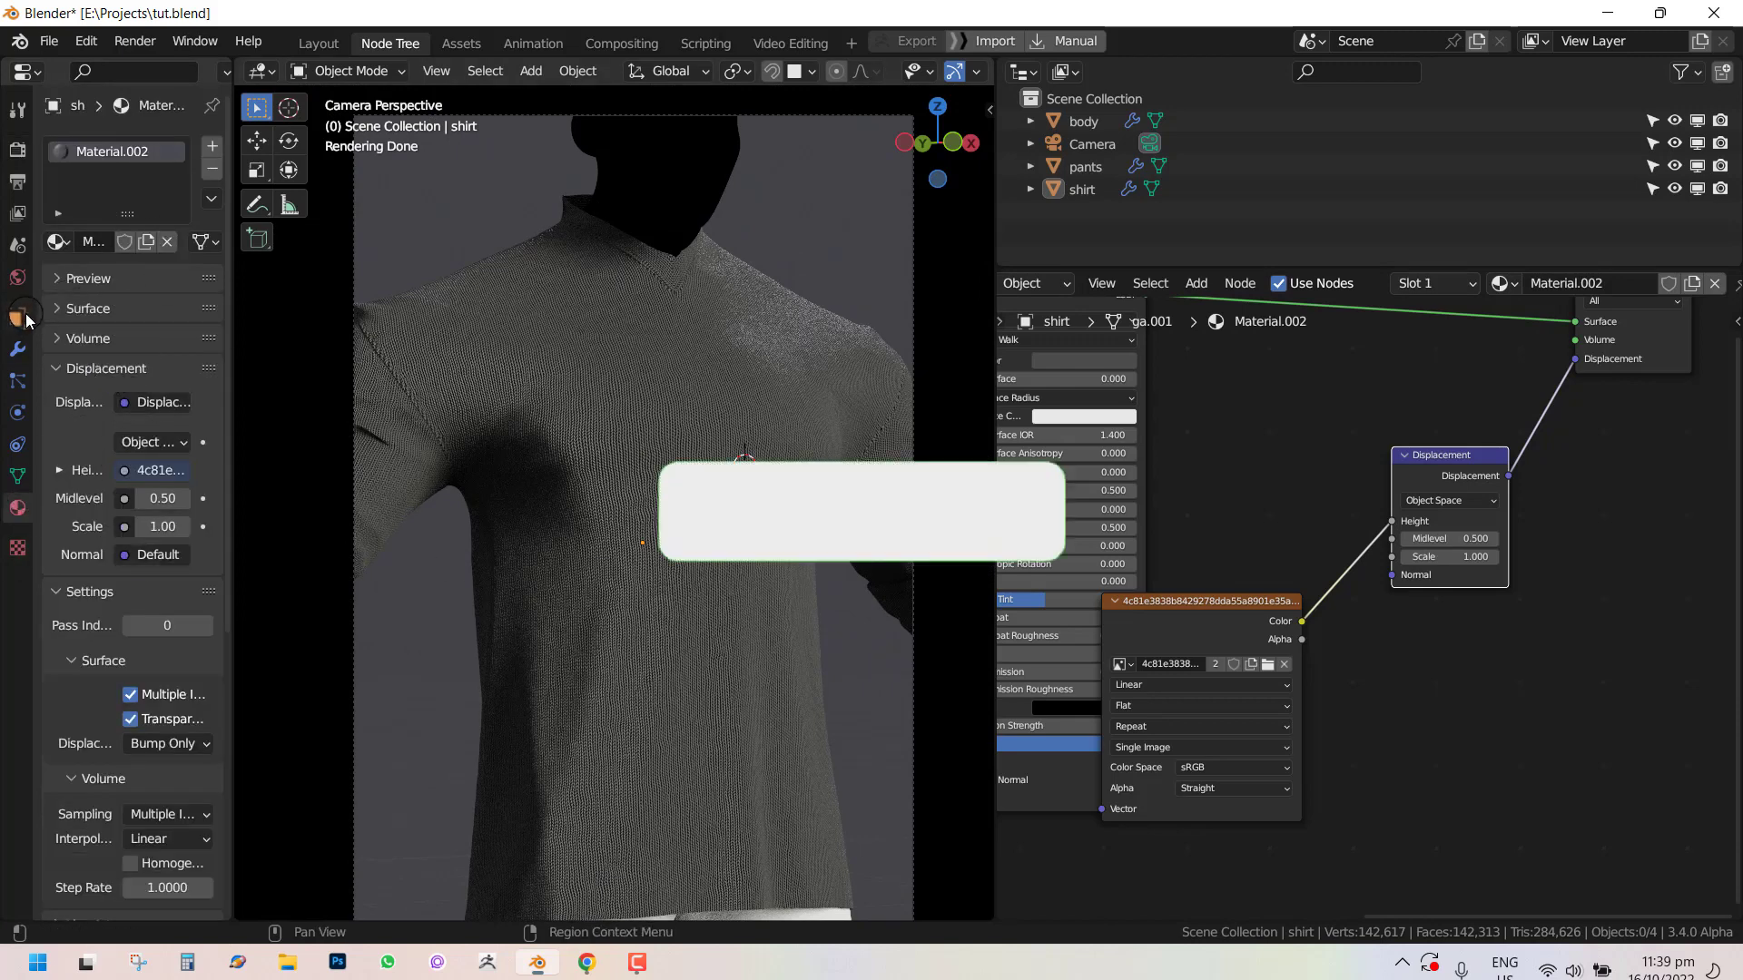
{"action": "left_click", "coordinate": [15, 351]}
{"action": "left_click", "coordinate": [17, 508]}
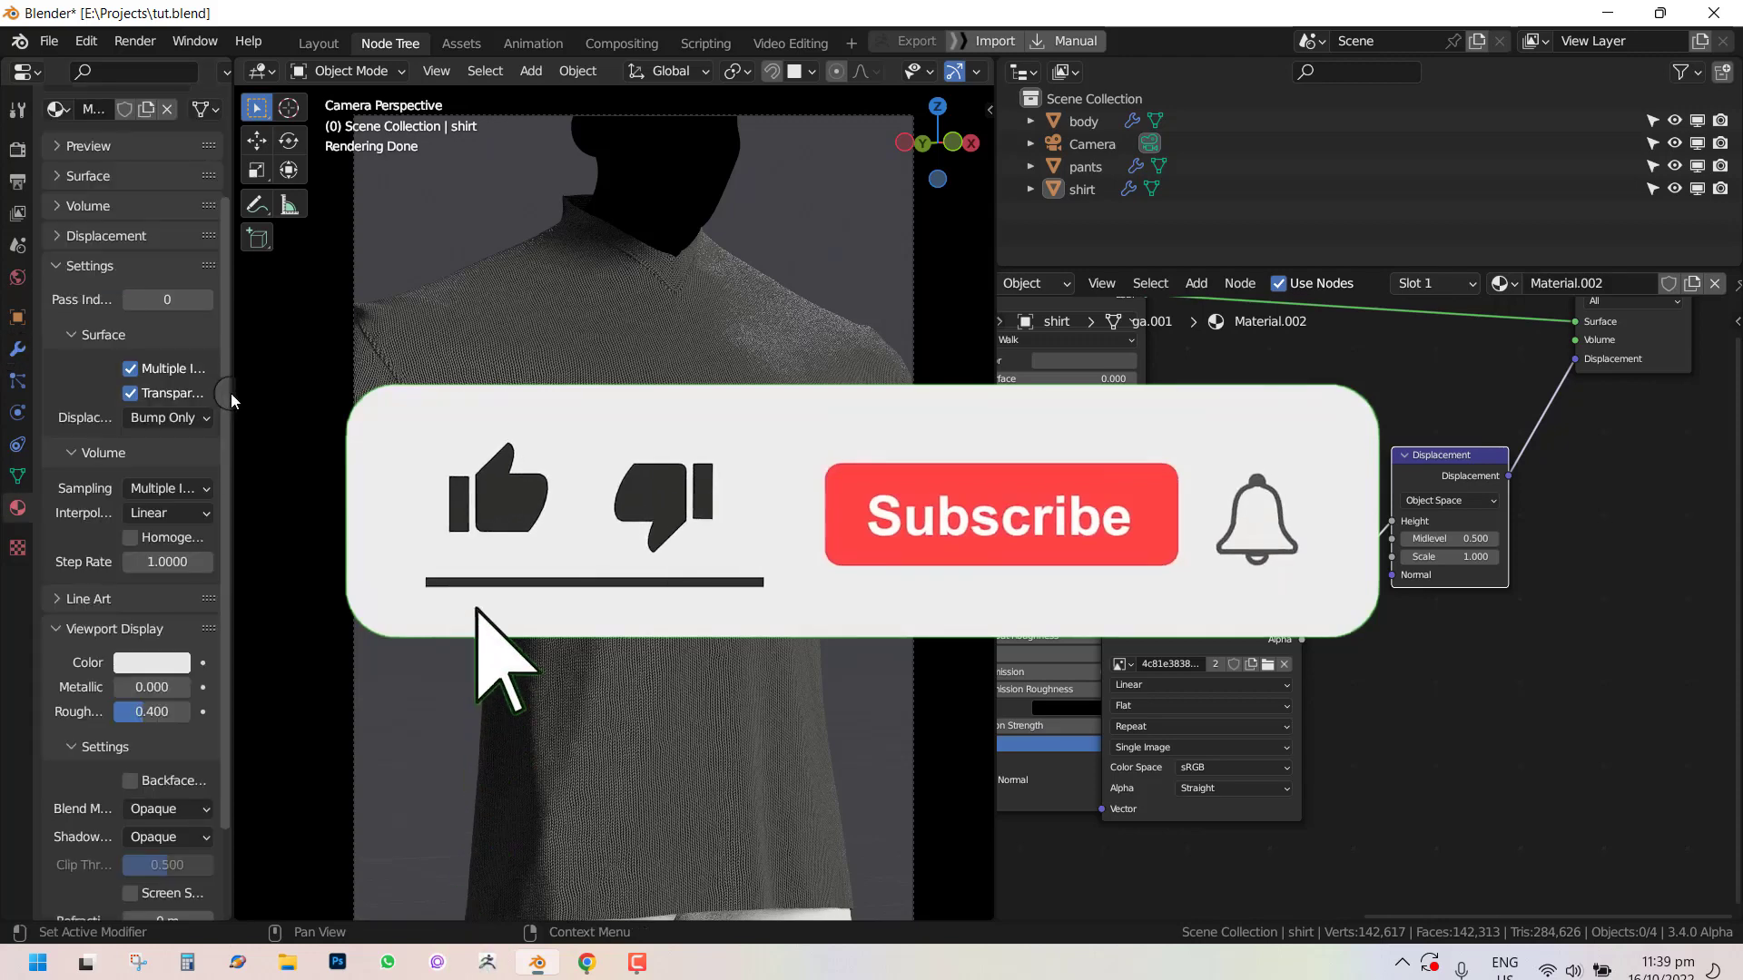
{"action": "left_click_drag", "start_coordinate": [231, 394], "coordinate": [367, 394]}
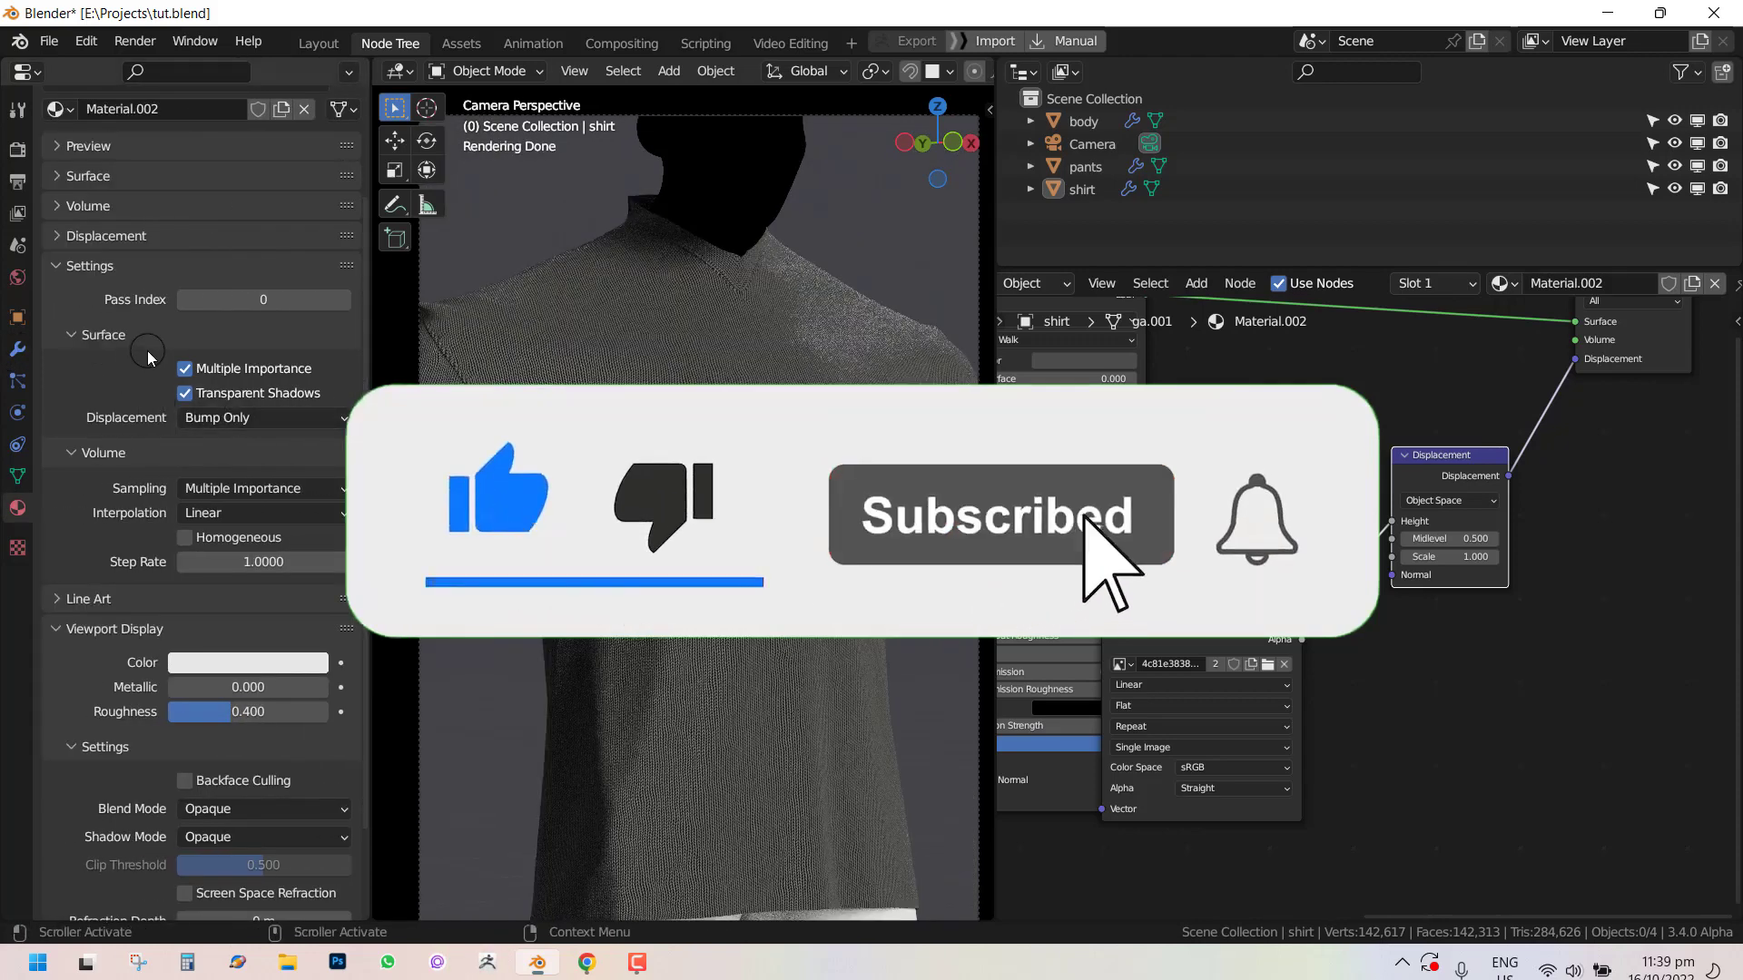
{"action": "left_click", "coordinate": [262, 418]}
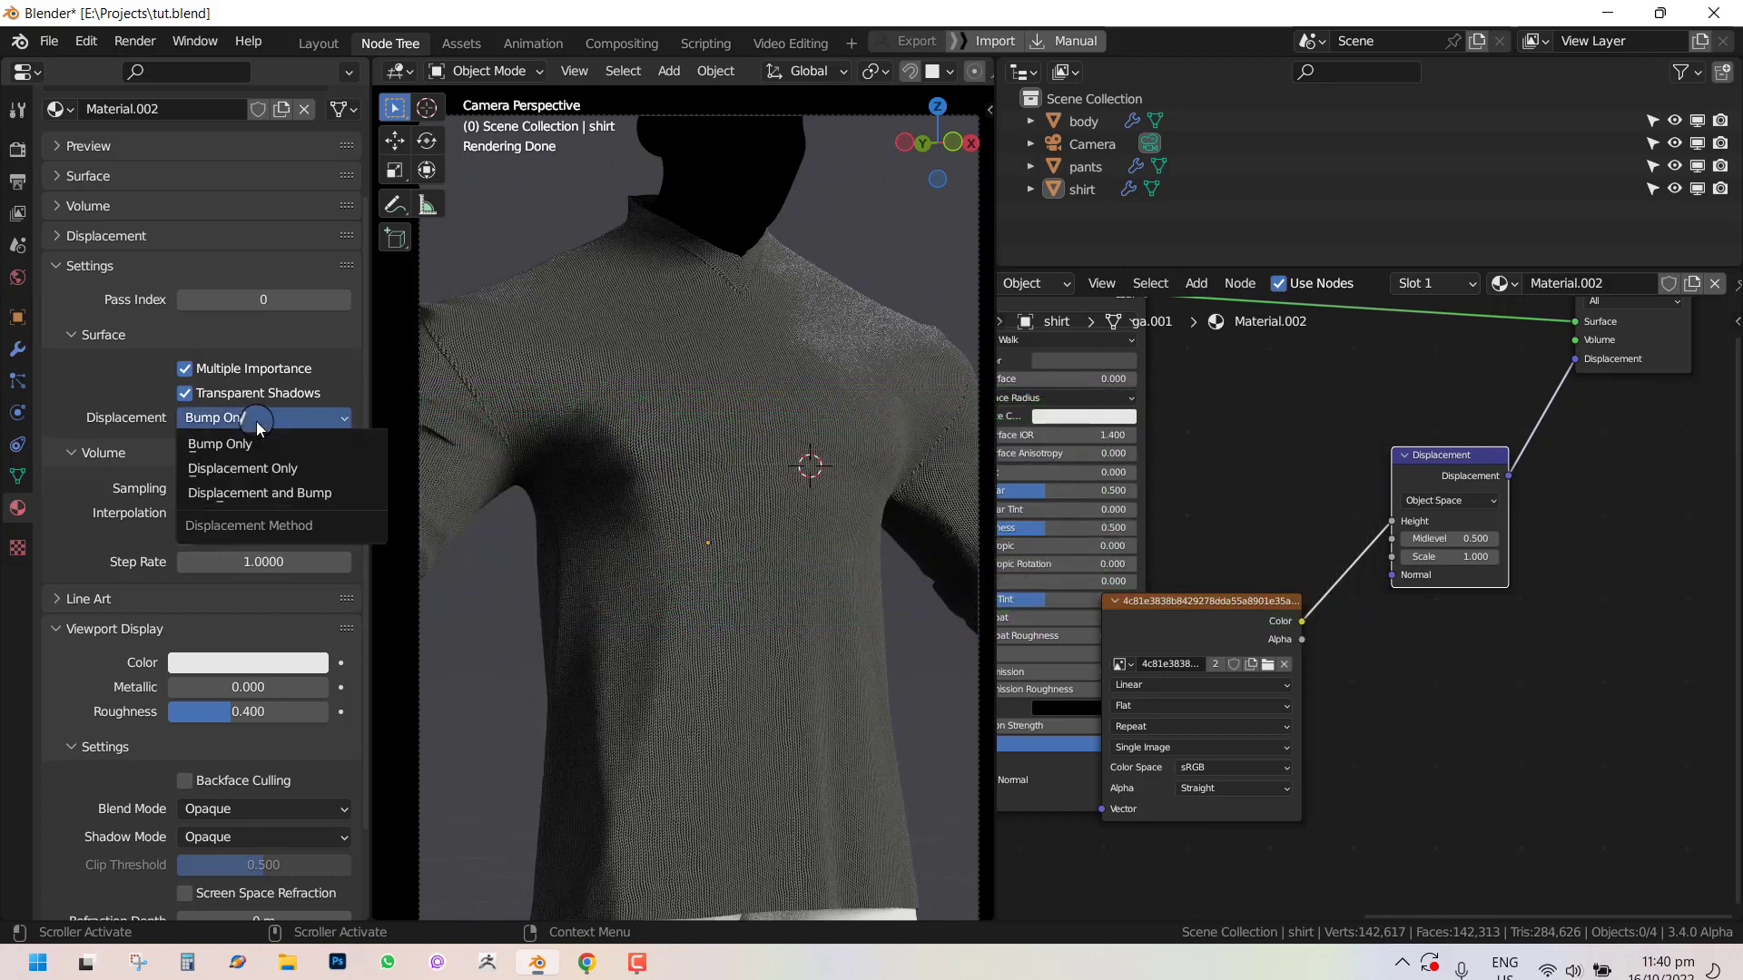
{"action": "left_click", "coordinate": [255, 494]}
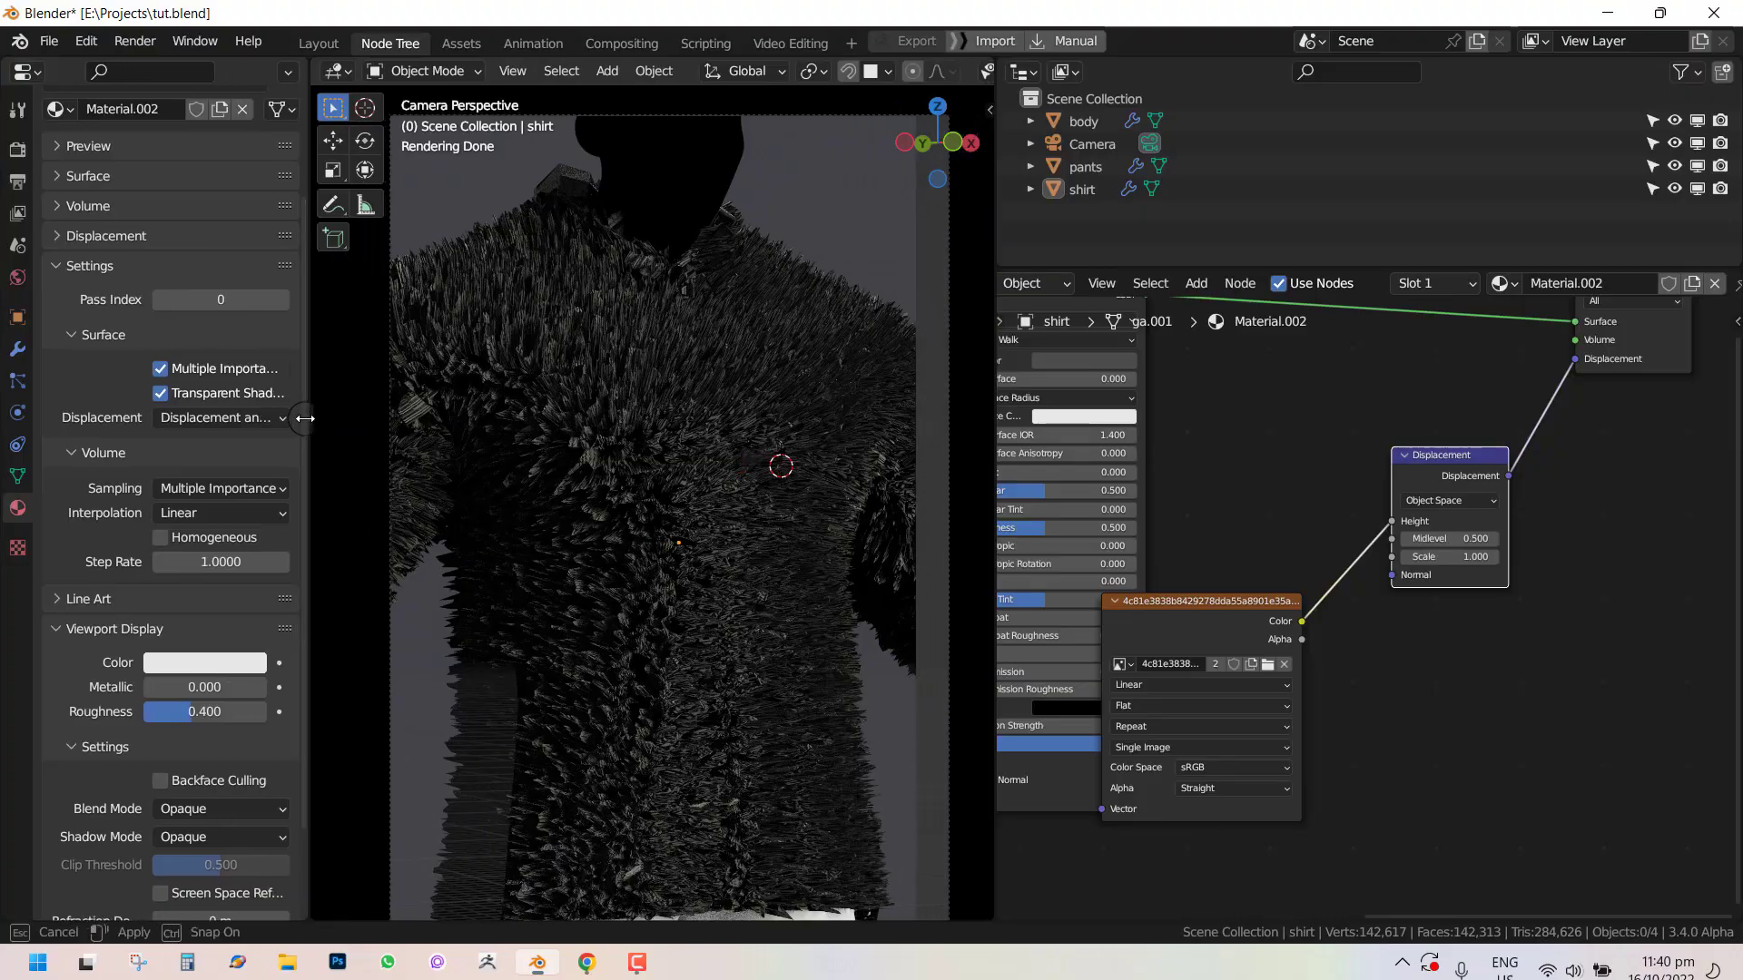
Set the Displacement node's Midlevel and Scale to 0.
{"action": "left_click_drag", "start_coordinate": [372, 421], "coordinate": [233, 409]}
{"action": "mouse_move", "coordinate": [607, 350]}
{"action": "middle_mouse_down"}
{"action": "mouse_move", "coordinate": [408, 382]}
{"action": "mouse_move", "coordinate": [552, 412]}
{"action": "mouse_move", "coordinate": [563, 374]}
{"action": "mouse_move", "coordinate": [374, 329]}
{"action": "mouse_move", "coordinate": [753, 352]}
{"action": "mouse_move", "coordinate": [574, 358]}
{"action": "mouse_move", "coordinate": [592, 360]}
{"action": "middle_mouse_up"}
{"action": "scroll", "coordinate": [612, 359], "scroll_direction": "up", "scroll_amount": 4}
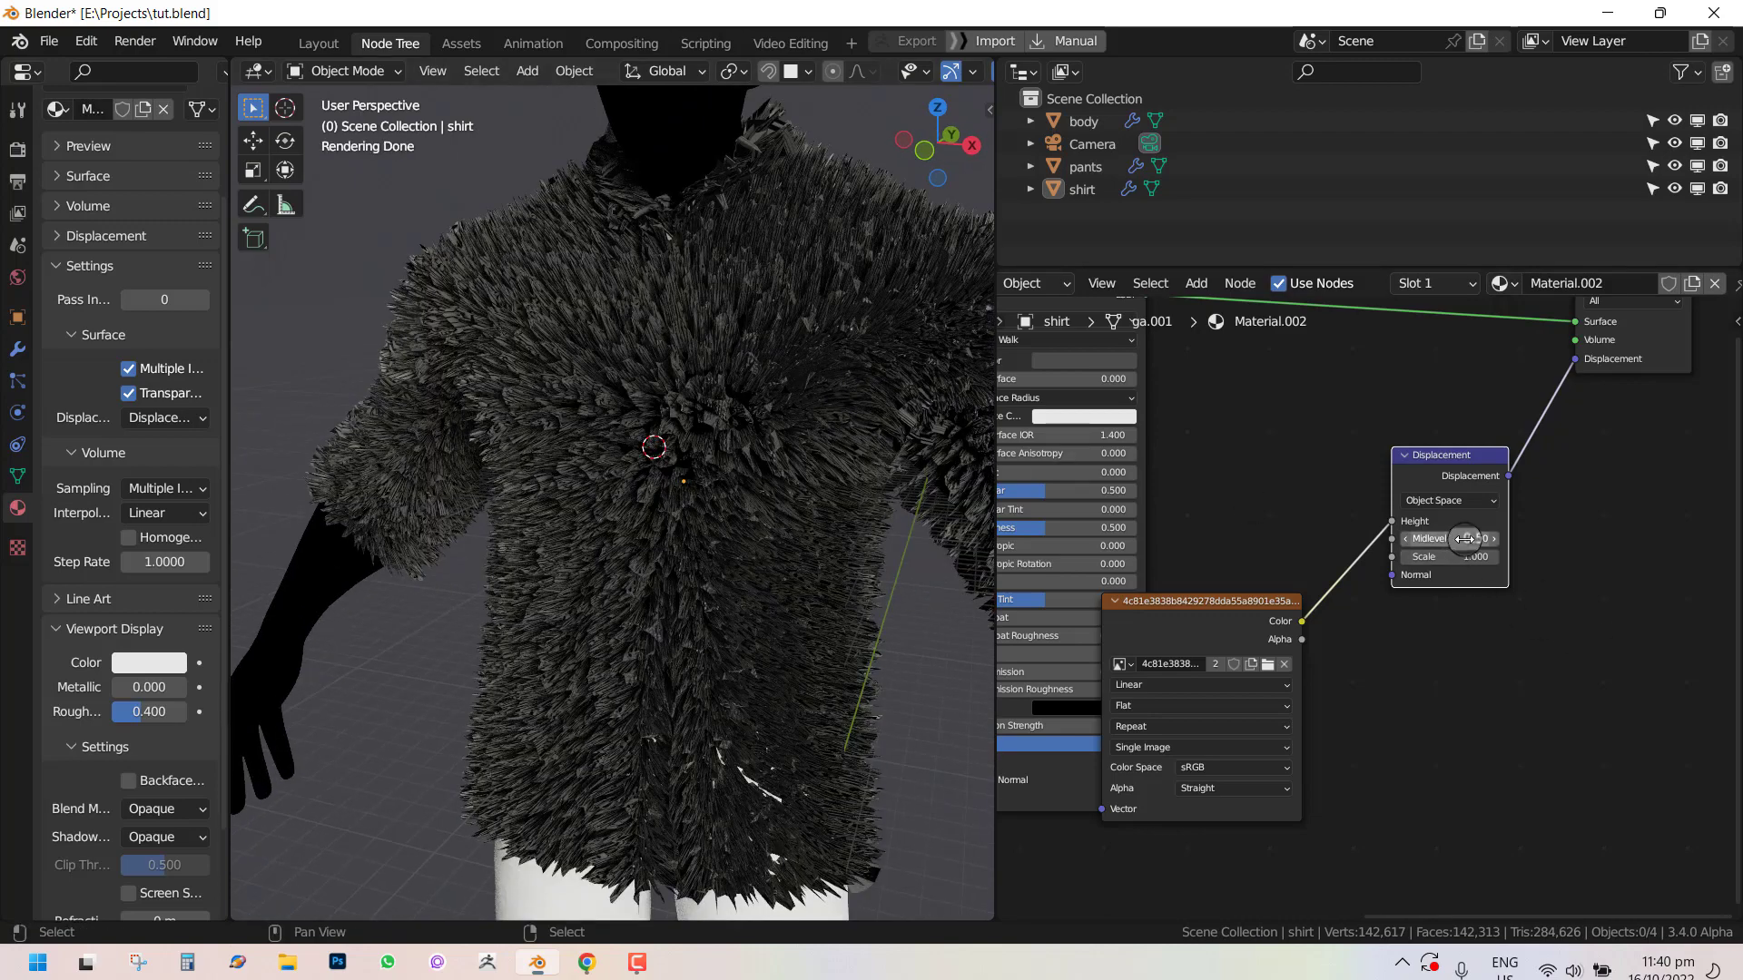
{"action": "left_click_drag", "start_coordinate": [1457, 478], "coordinate": [1481, 462]}
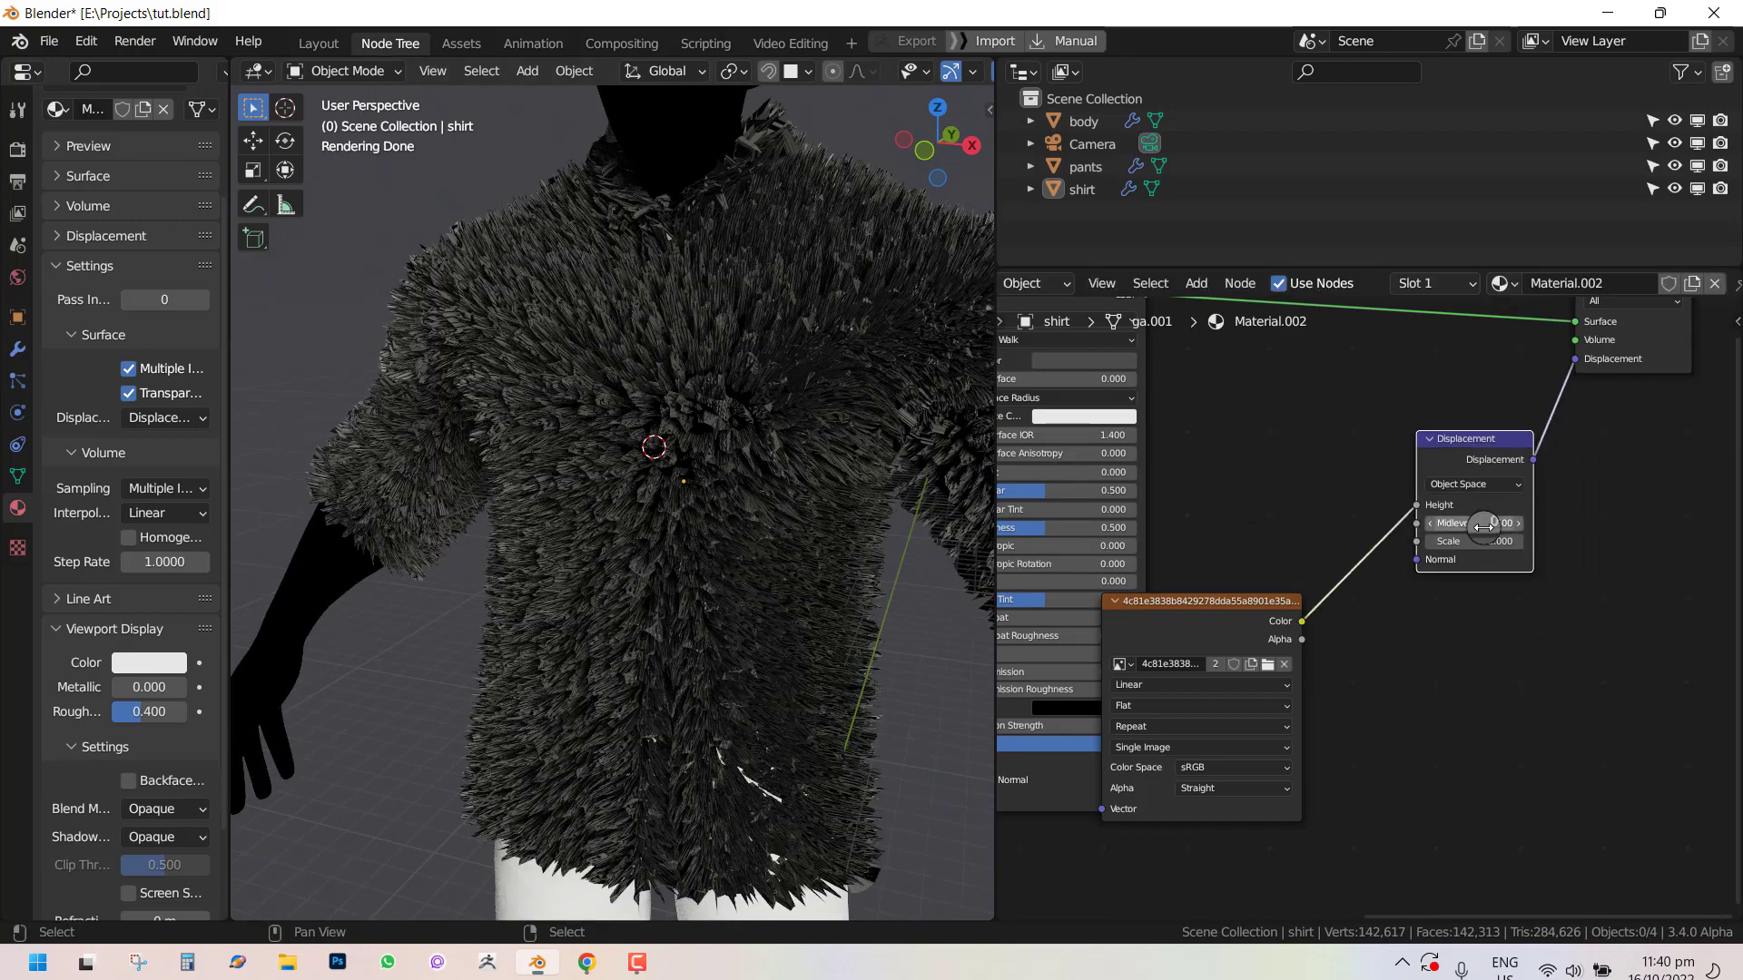
{"action": "left_click", "coordinate": [1490, 522]}
{"action": "key", "text": "Return"}
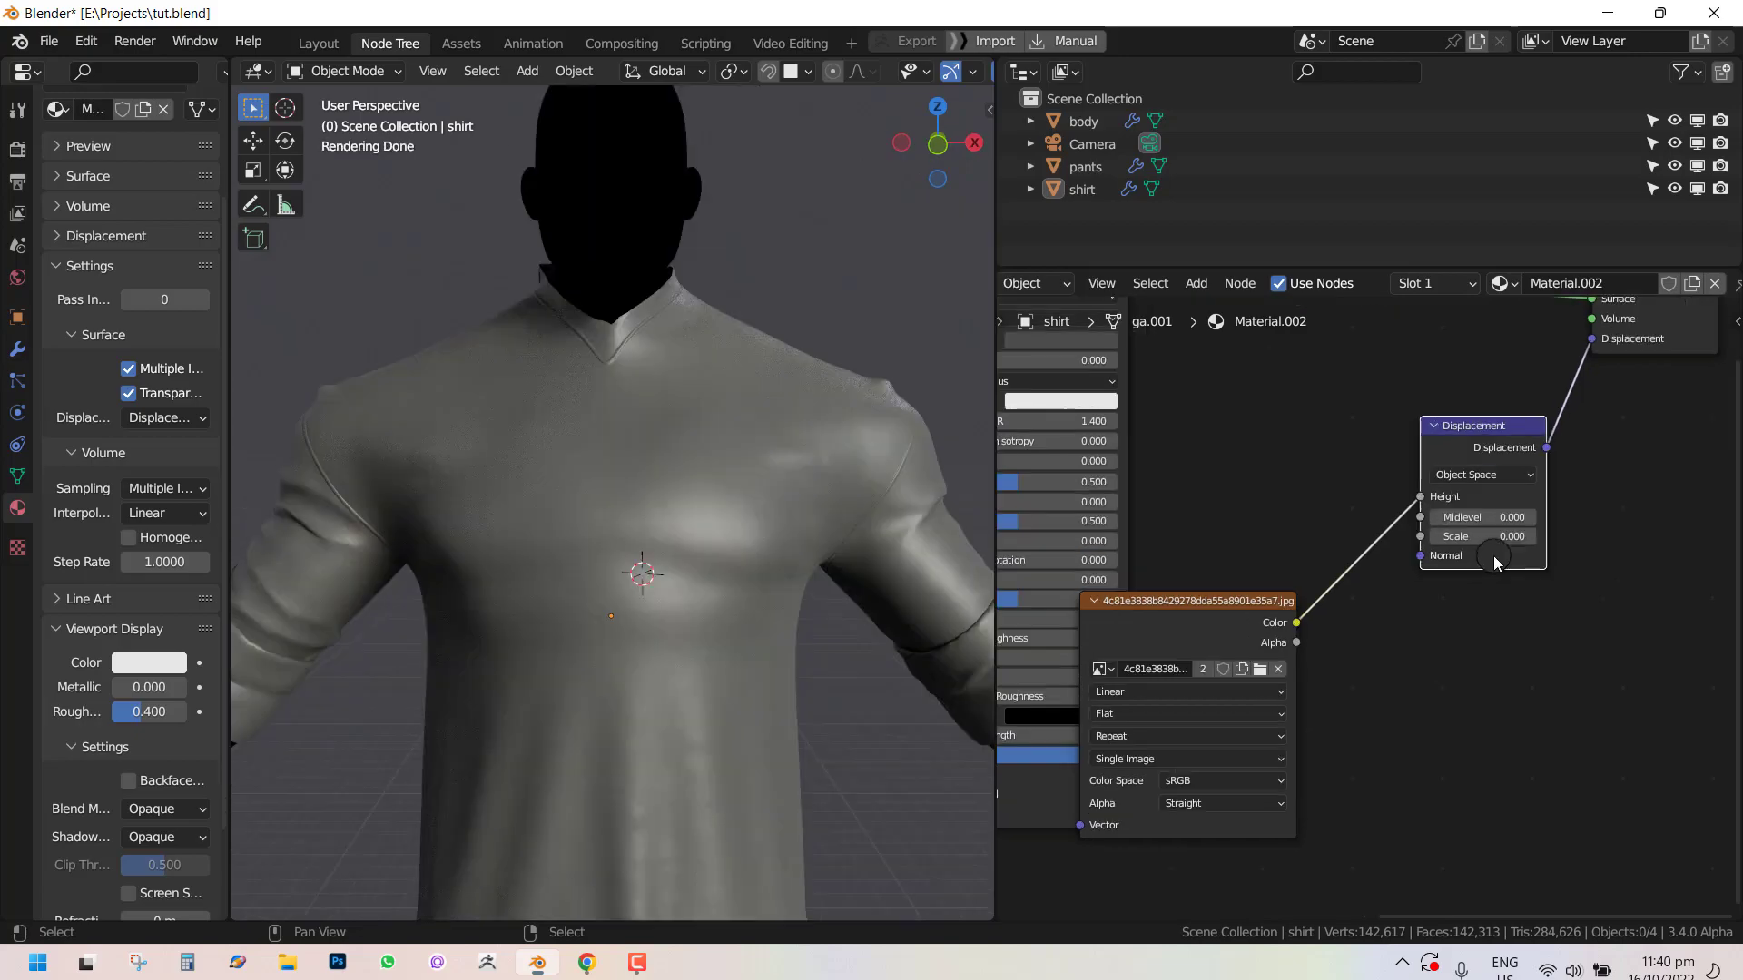
Set the Displacement node's Scale to 0.02.
{"action": "scroll", "coordinate": [1496, 558], "scroll_direction": "up", "scroll_amount": 1}
{"action": "left_click", "coordinate": [1520, 529]}
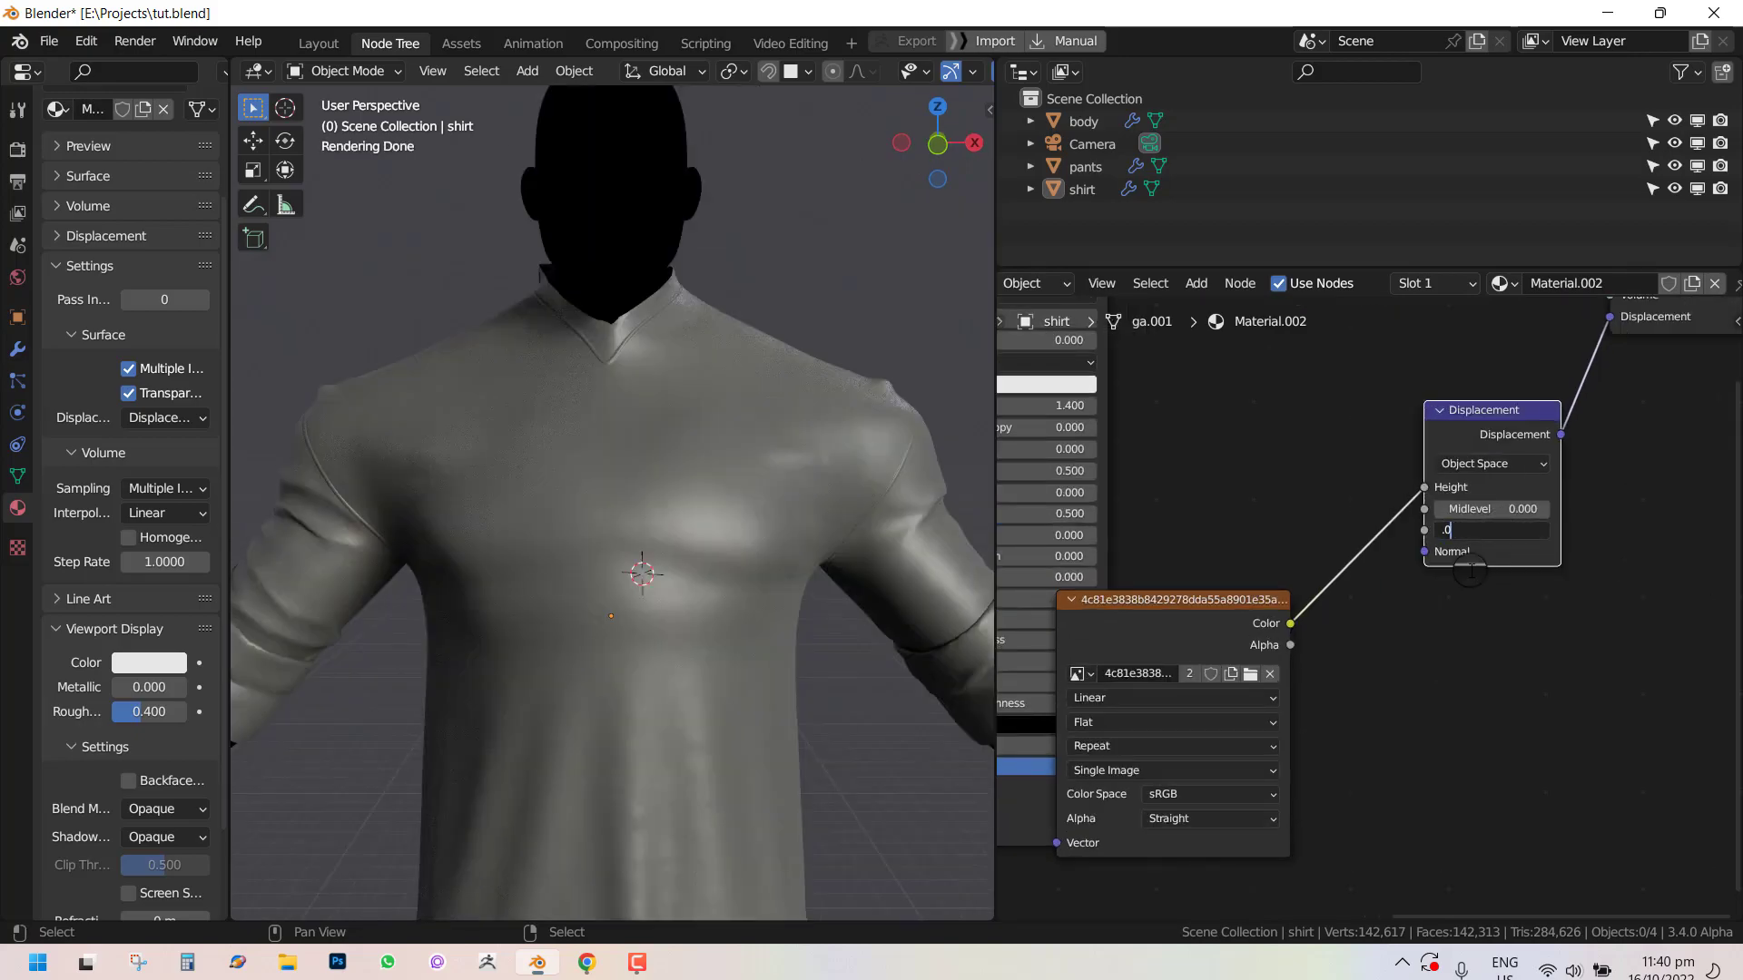
{"action": "type", "text": "2"}
{"action": "key", "text": "Return"}
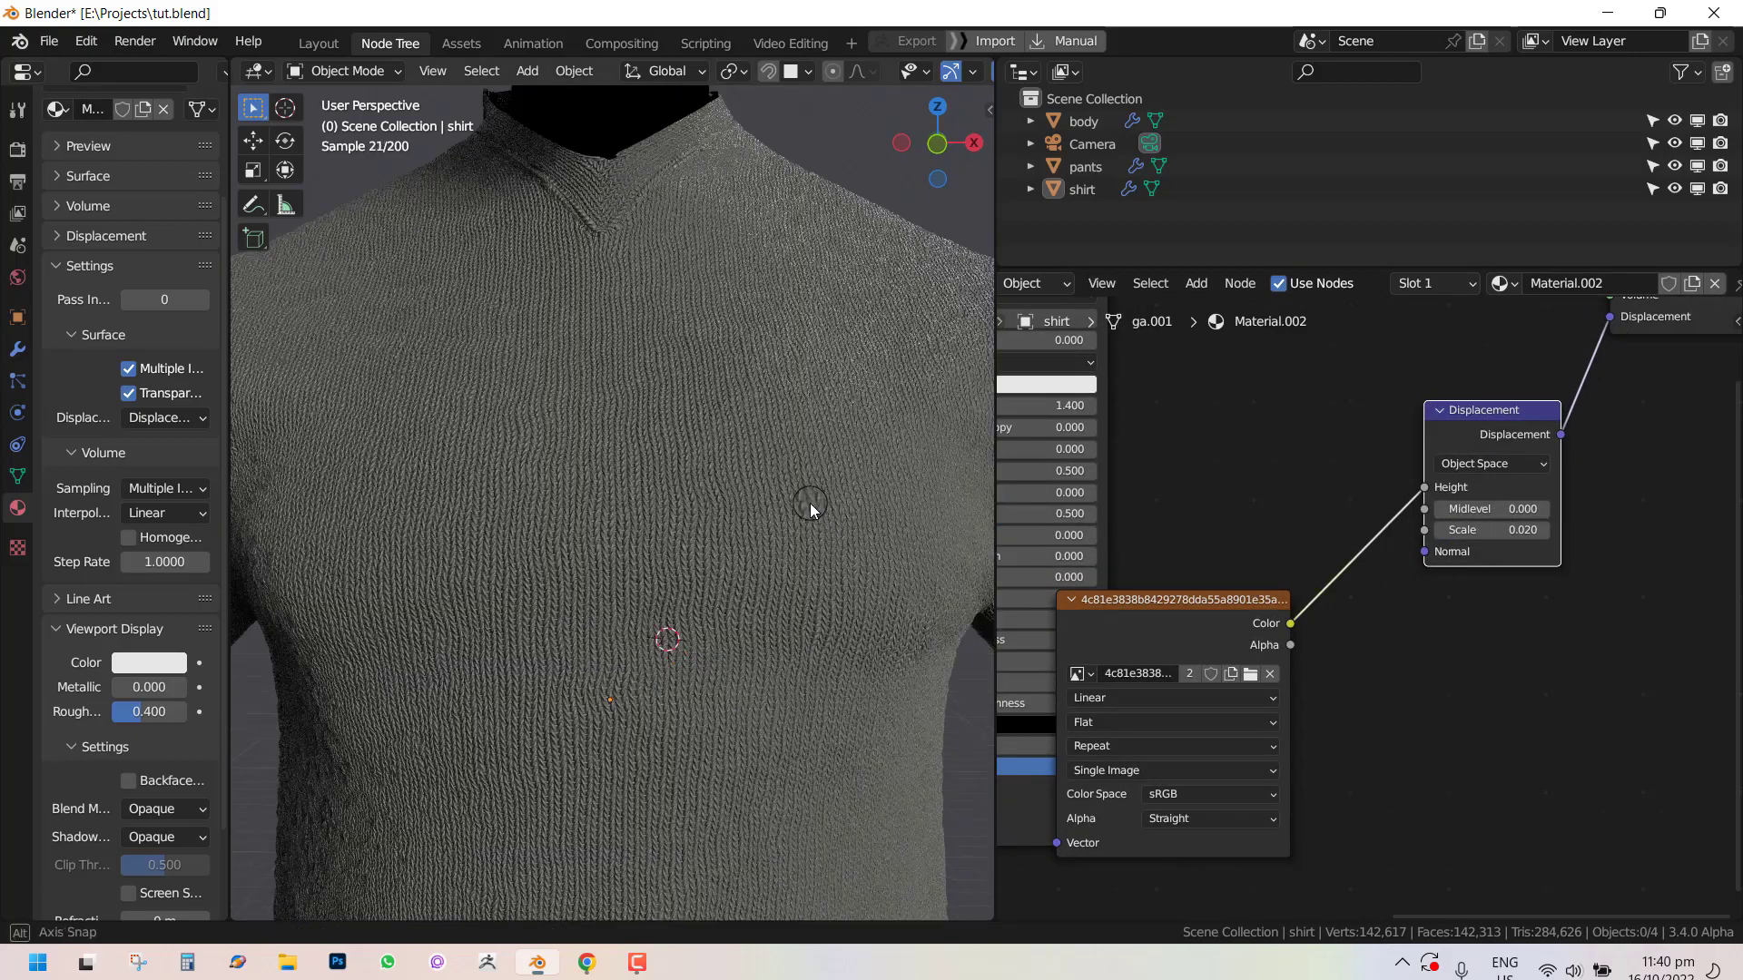
{"action": "middle_click_drag", "start_coordinate": [809, 503], "coordinate": [761, 487]}
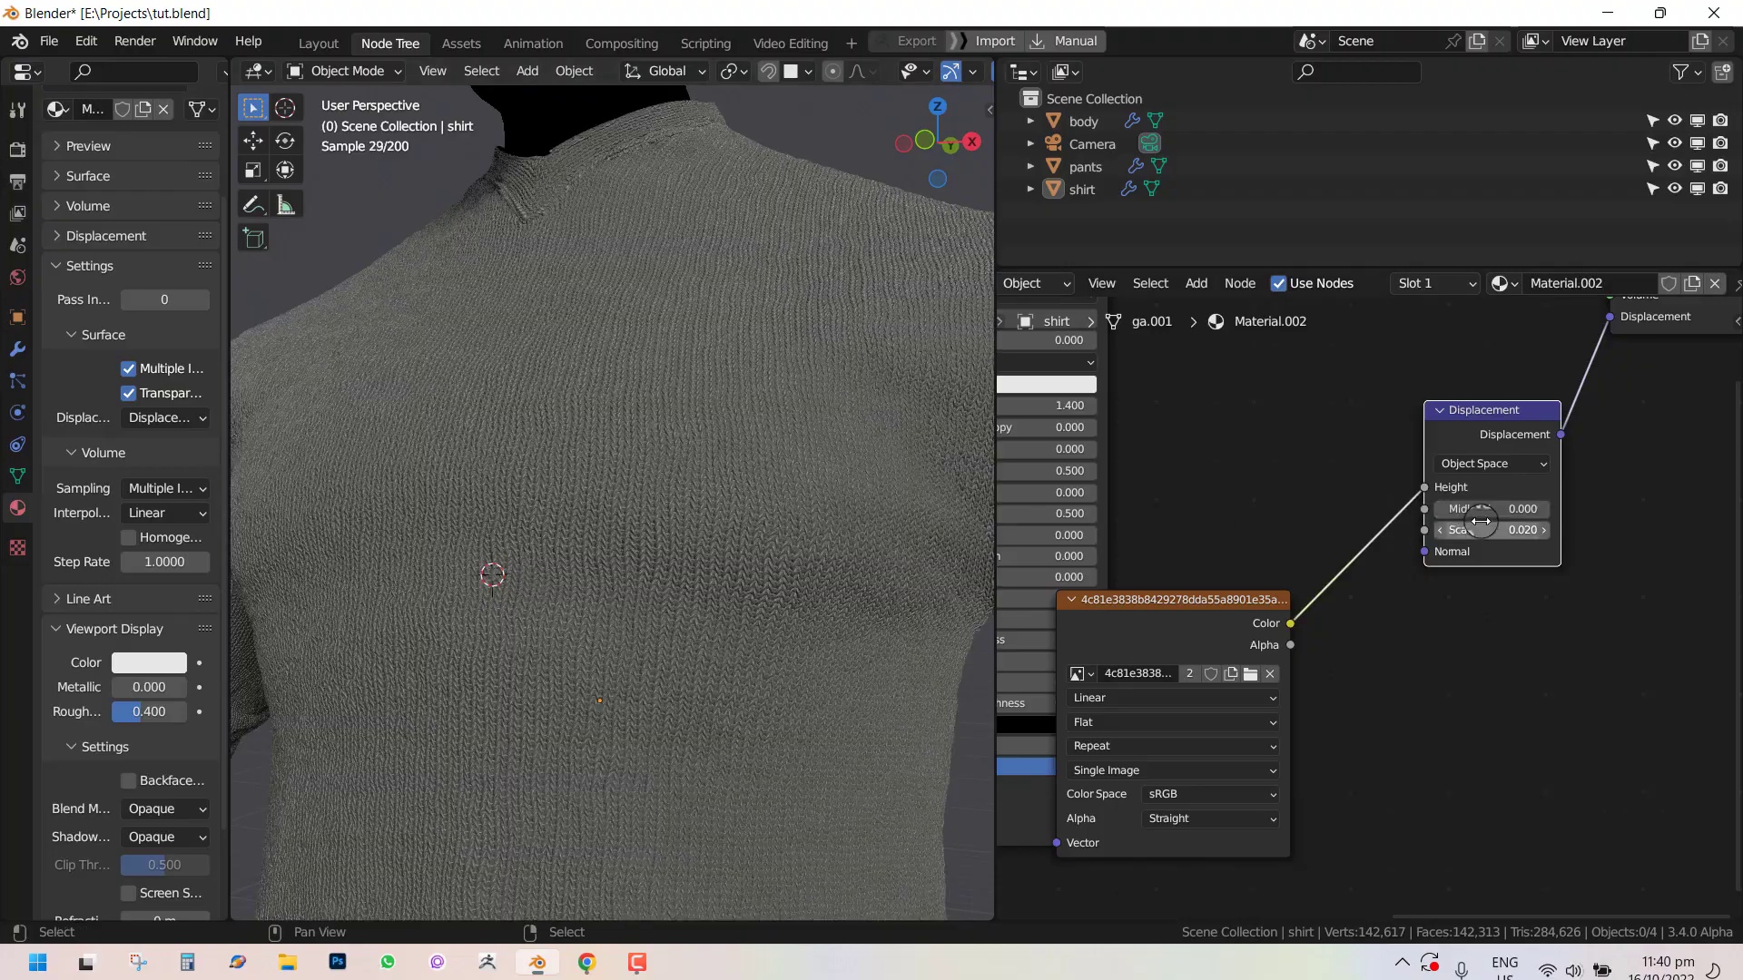
Set the Displacement node's Scale to 0.06.
{"action": "left_click", "coordinate": [1480, 521]}
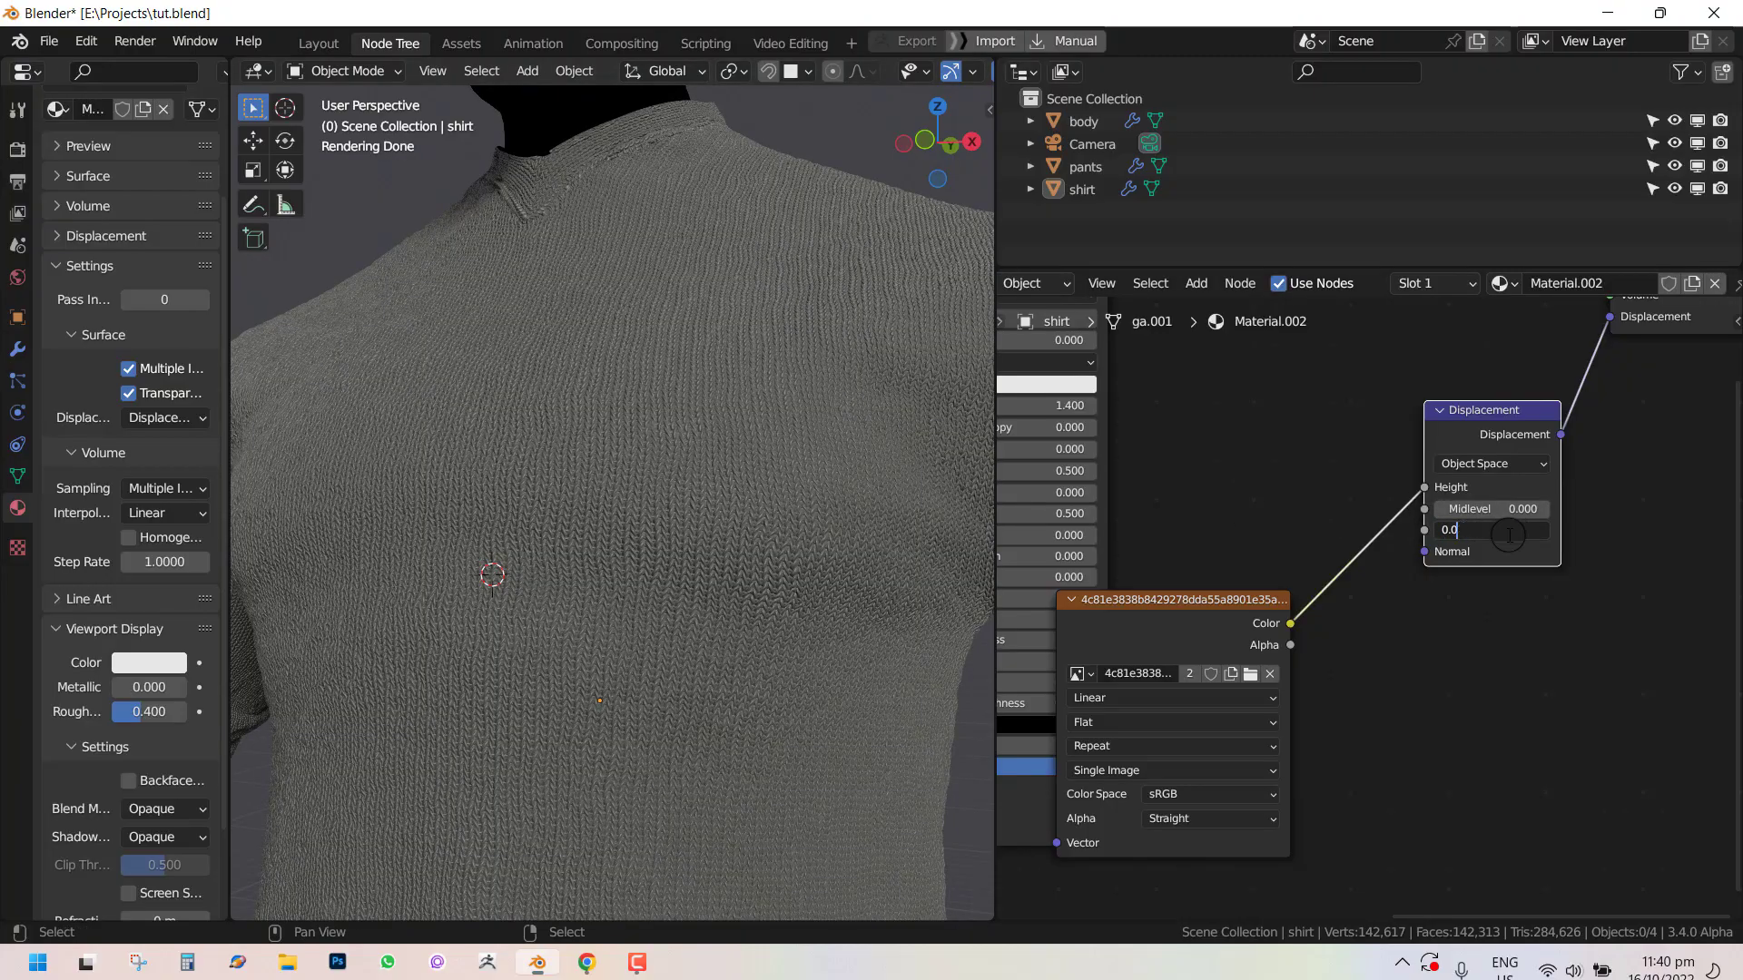
{"action": "type", "text": "7"}
{"action": "key", "text": "Return"}
{"action": "middle_click_drag", "start_coordinate": [826, 543], "coordinate": [871, 576]}
{"action": "scroll", "coordinate": [862, 559], "scroll_direction": "up", "scroll_amount": 2}
{"action": "scroll", "coordinate": [884, 576], "scroll_direction": "up", "scroll_amount": 4}
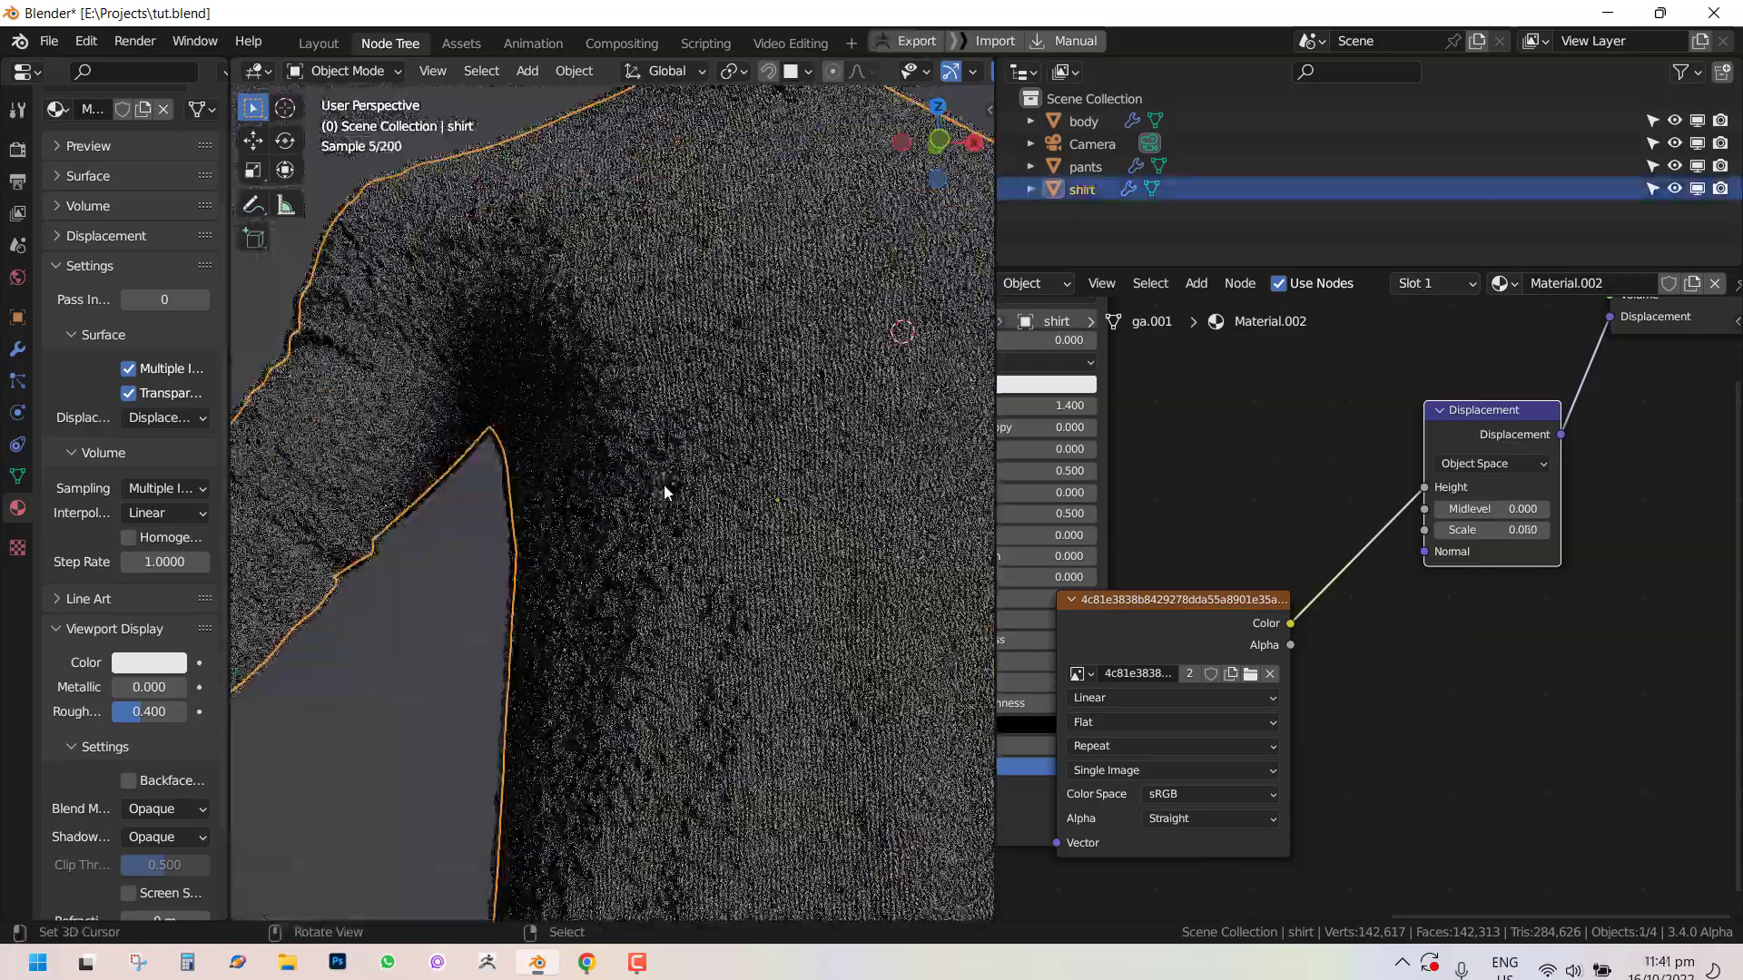
{"action": "middle_click_drag", "start_coordinate": [663, 490], "coordinate": [508, 447]}
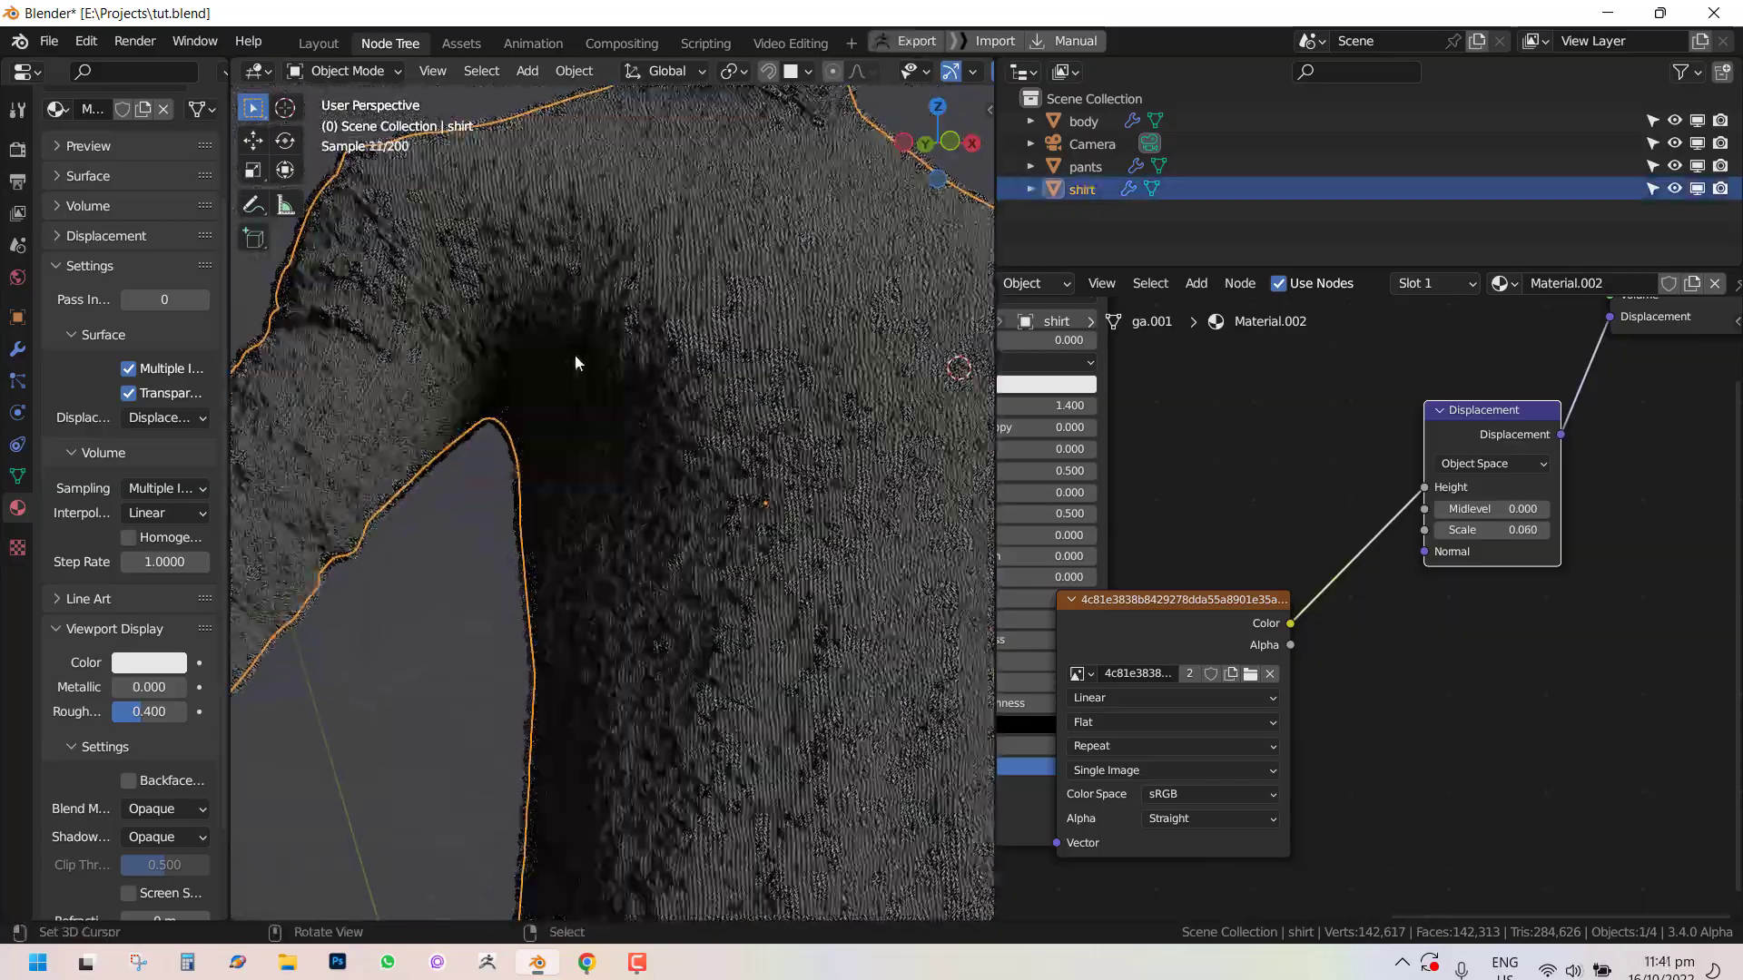
Open the shirt's Subdivision modifier settings and switch the viewport to solid shading.
{"action": "left_click", "coordinate": [31, 348]}
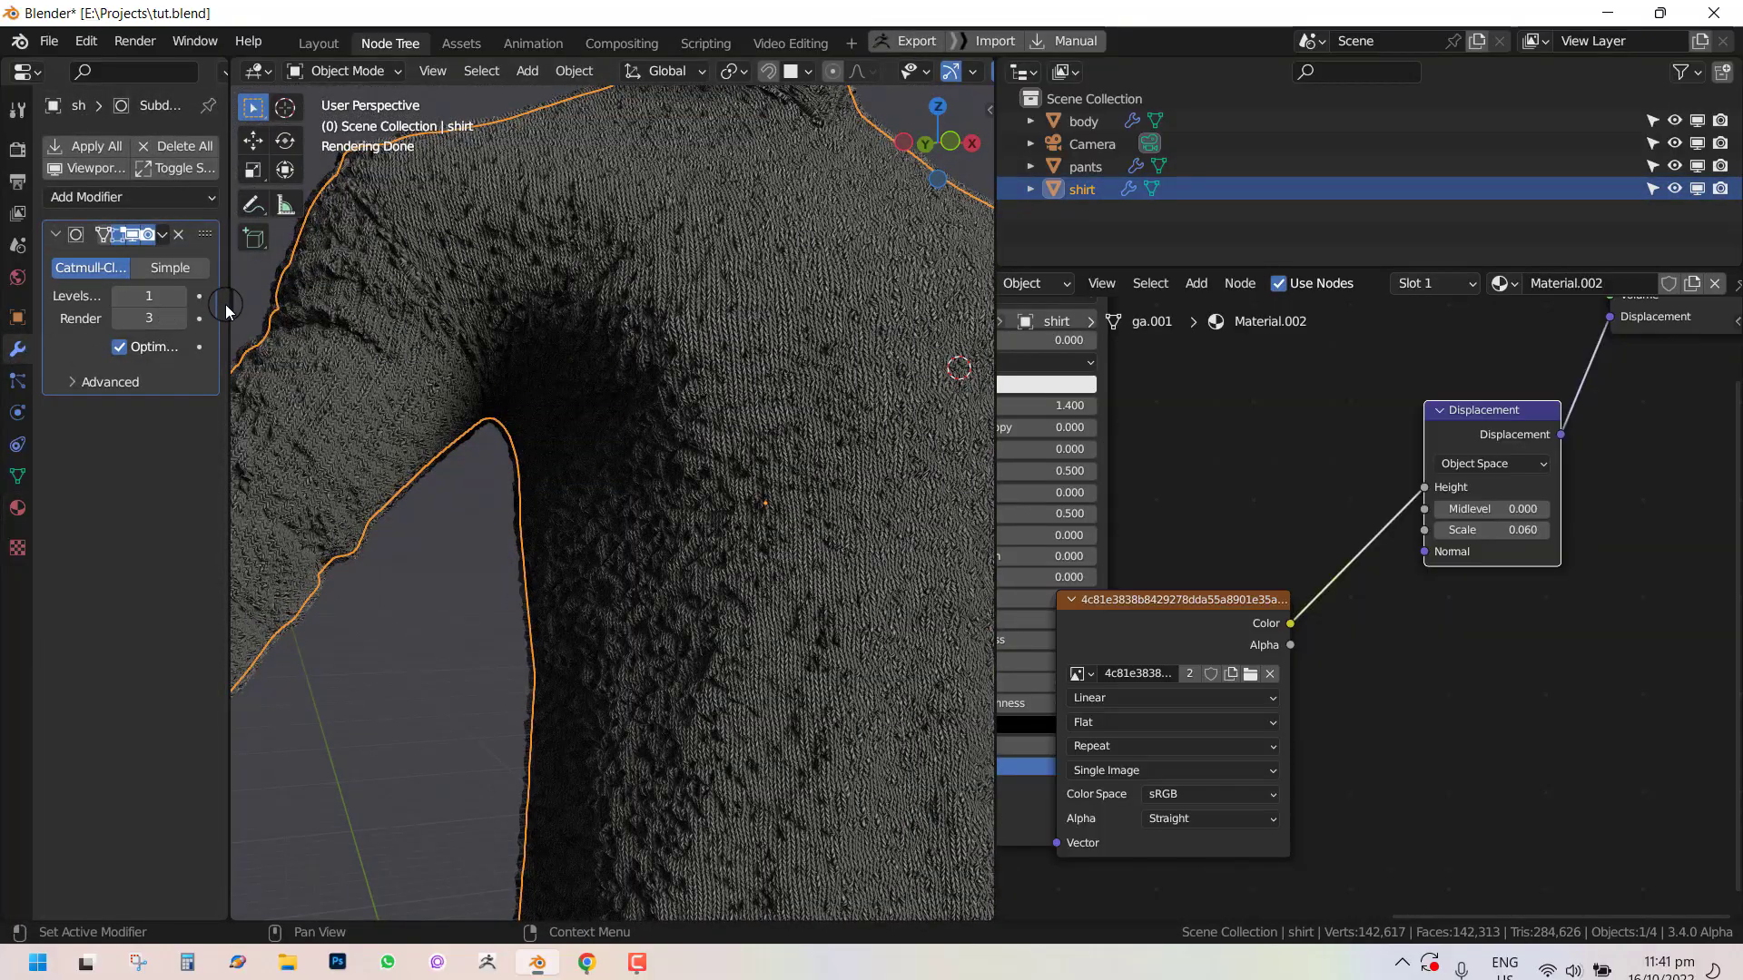
{"action": "left_click_drag", "start_coordinate": [228, 303], "coordinate": [327, 303]}
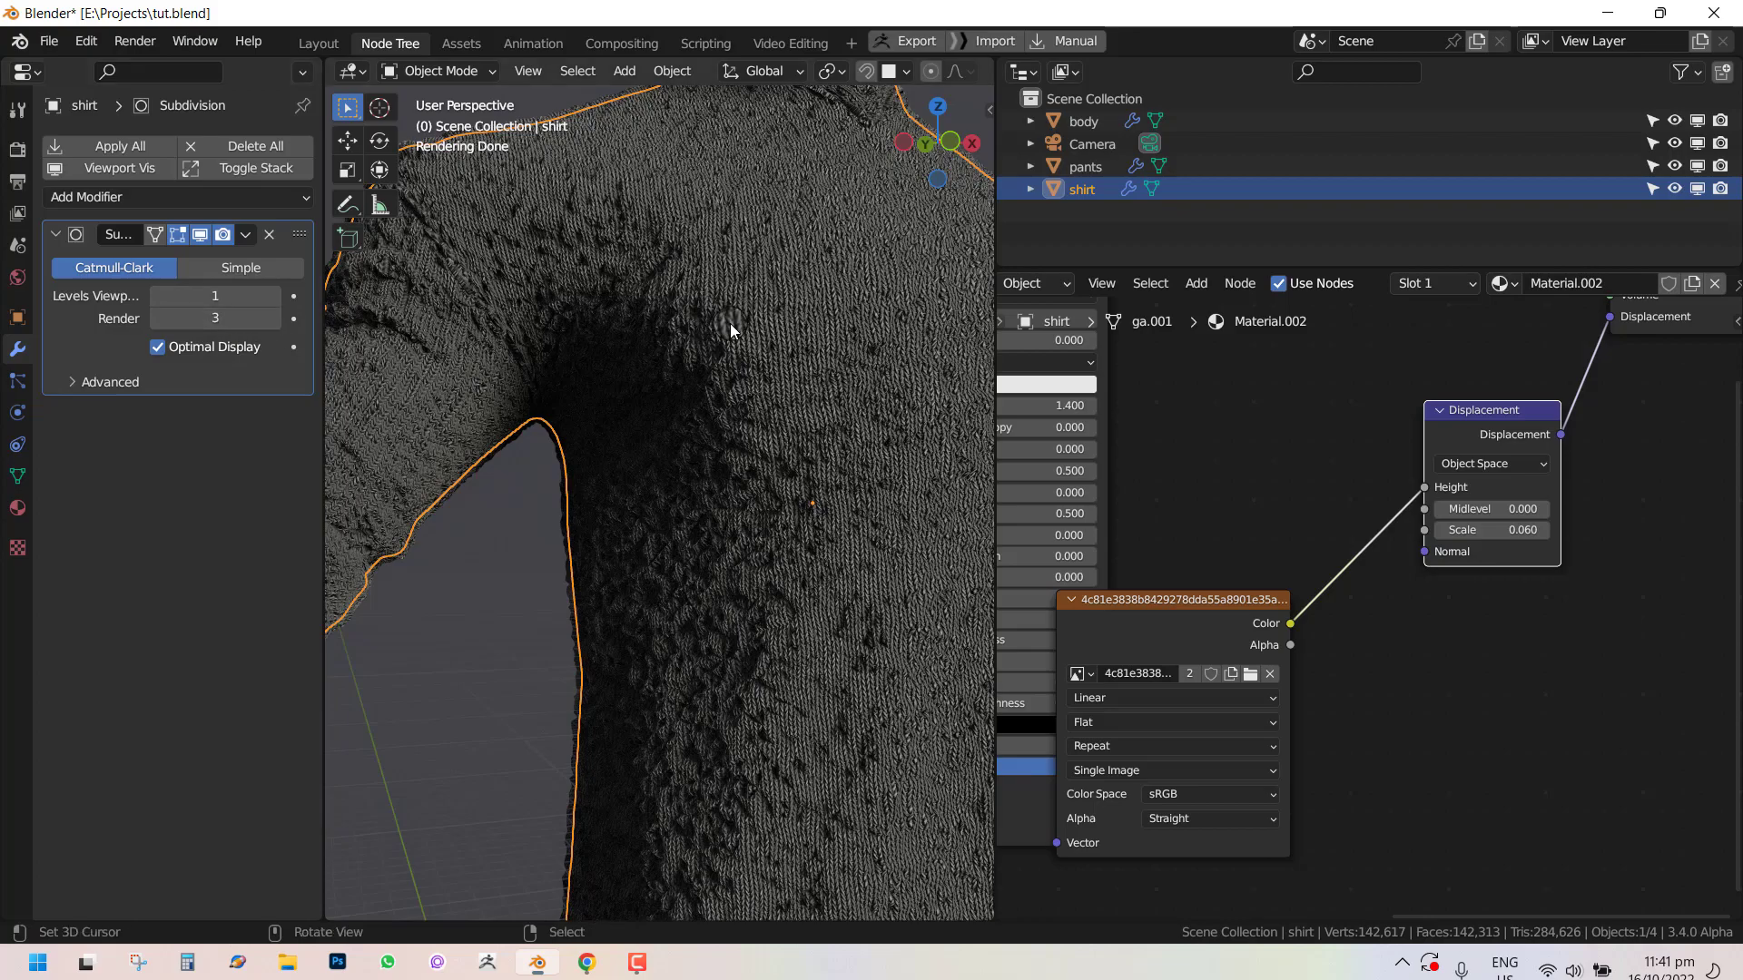
{"action": "scroll", "coordinate": [732, 336], "scroll_direction": "down", "scroll_amount": 3}
{"action": "scroll", "coordinate": [846, 330], "scroll_direction": "up", "scroll_amount": 2}
{"action": "key", "text": "z"}
{"action": "left_click", "coordinate": [1067, 317]}
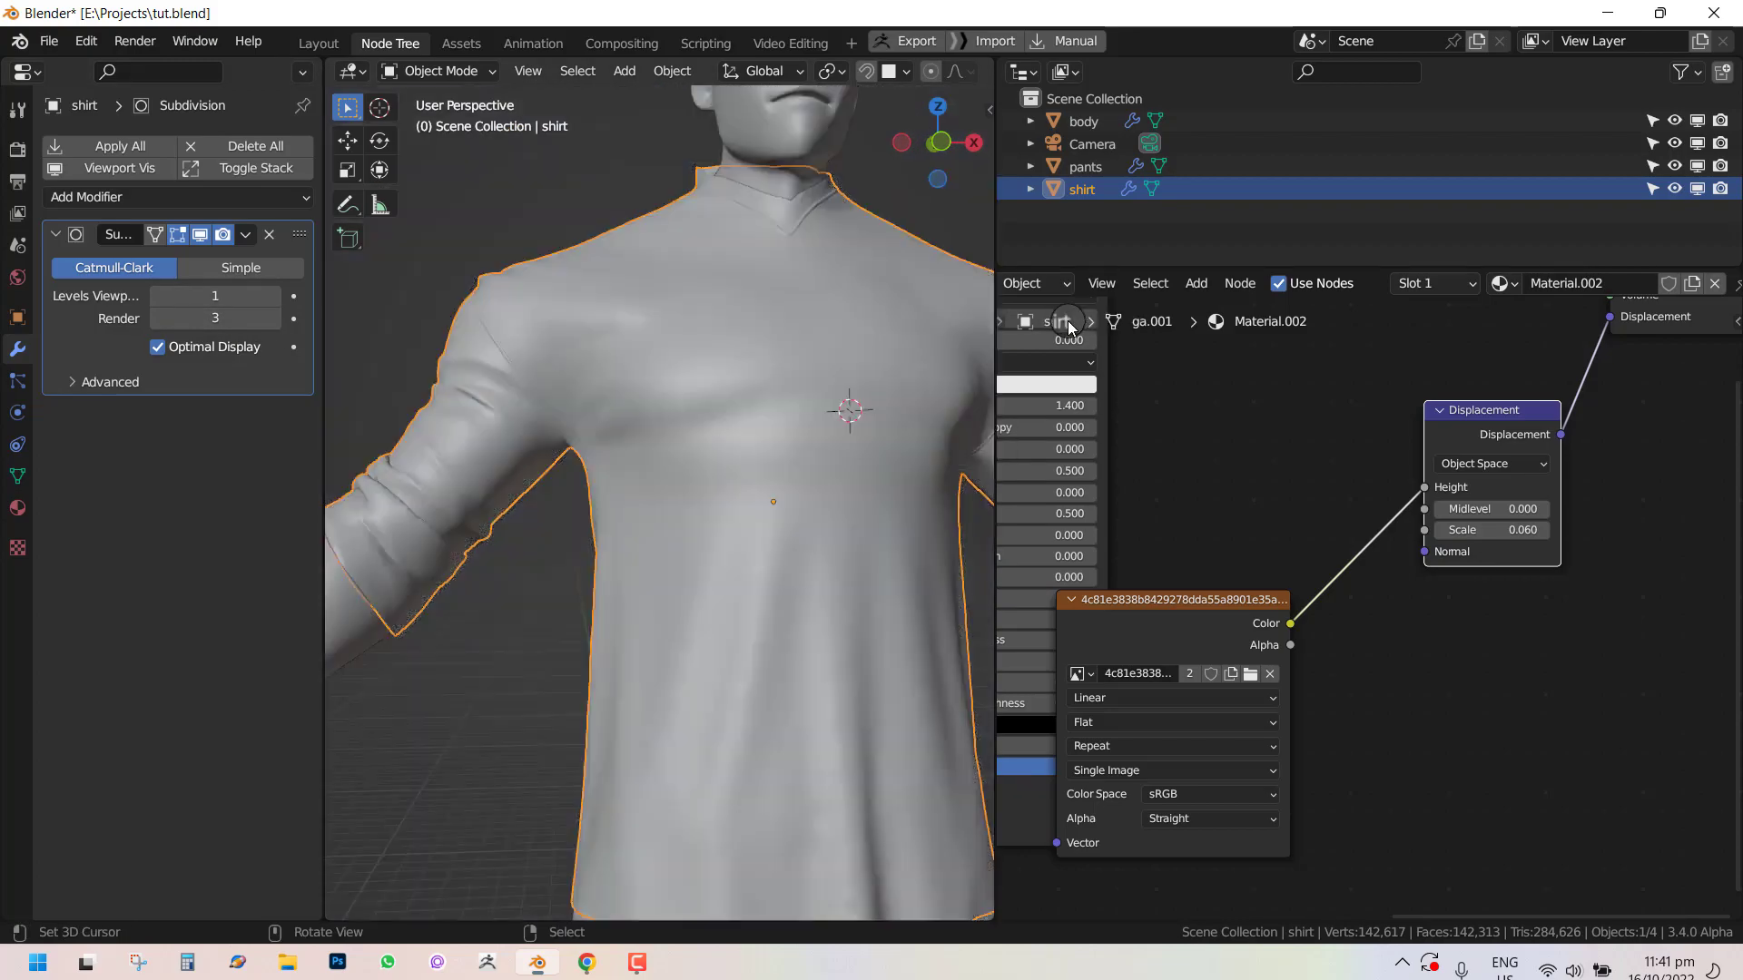
Orbit around the shirt to inspect its mesh in solid view.
{"action": "key", "text": "shift+w"}
{"action": "middle_click_drag", "start_coordinate": [769, 410], "coordinate": [555, 433]}
{"action": "scroll", "coordinate": [717, 405], "scroll_direction": "down", "scroll_amount": 5}
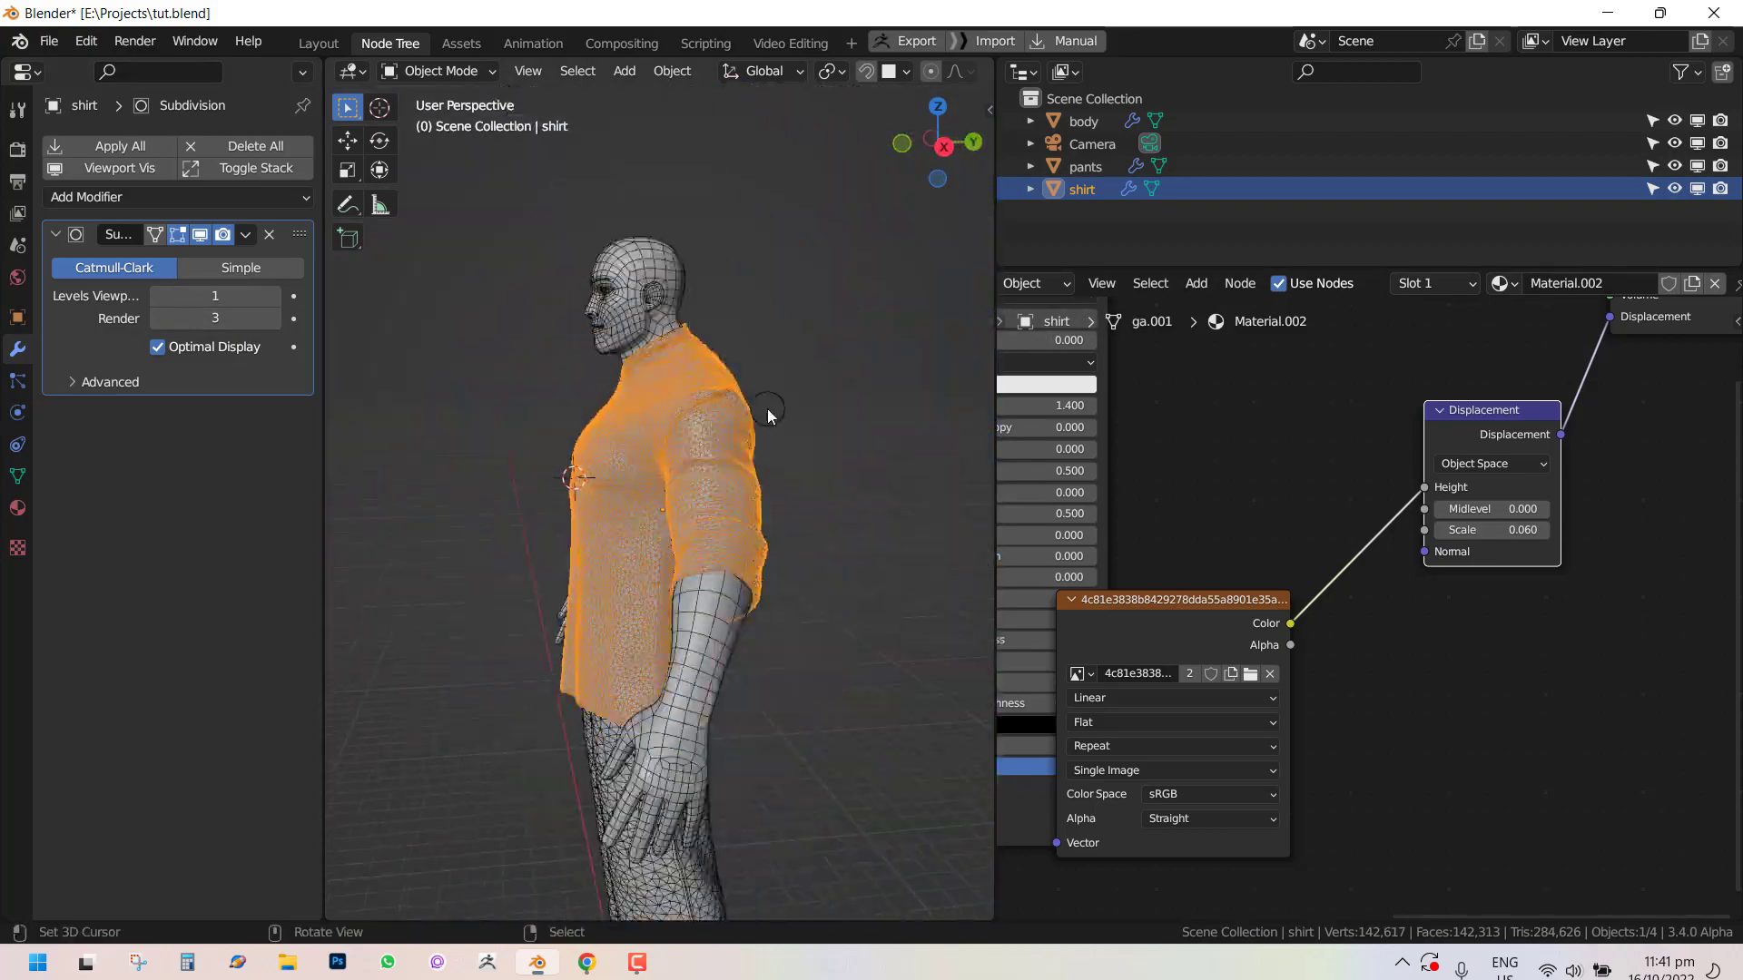
{"action": "middle_click_drag", "start_coordinate": [766, 412], "coordinate": [490, 361]}
{"action": "scroll", "coordinate": [872, 435], "scroll_direction": "up", "scroll_amount": 2}
{"action": "middle_click_drag", "start_coordinate": [690, 375], "coordinate": [626, 368], "text": "alt"}
{"action": "key", "text": "shift+w"}
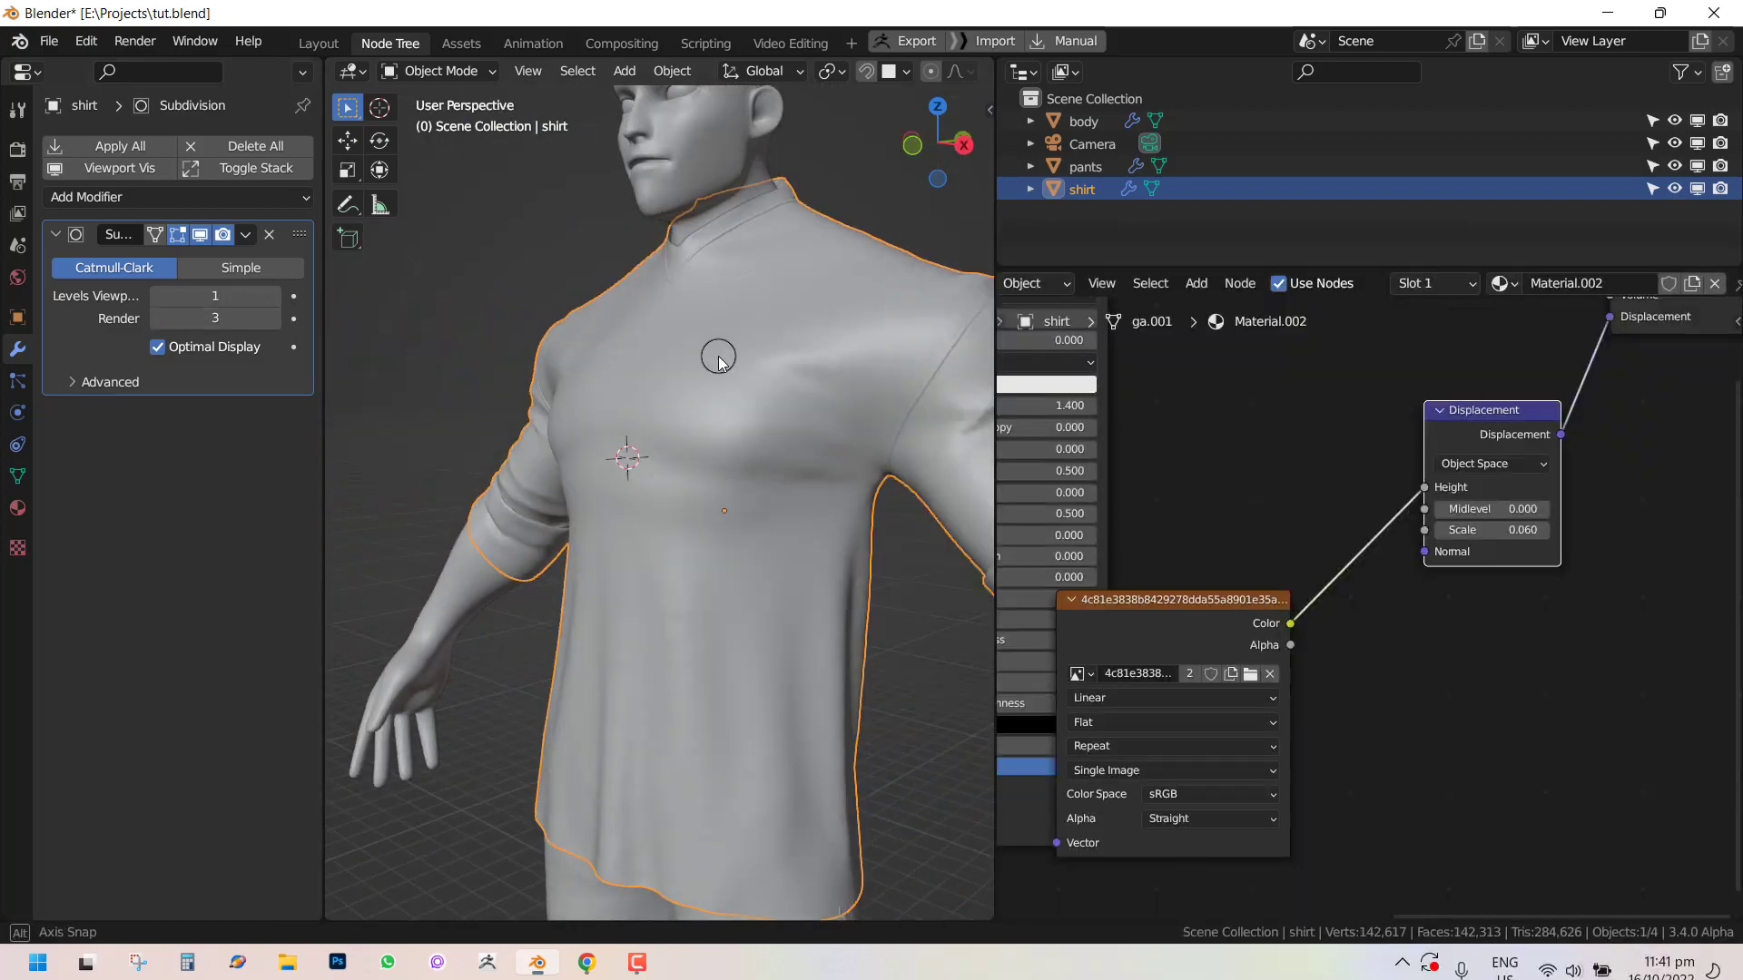
{"action": "middle_click_drag", "start_coordinate": [712, 354], "coordinate": [636, 355]}
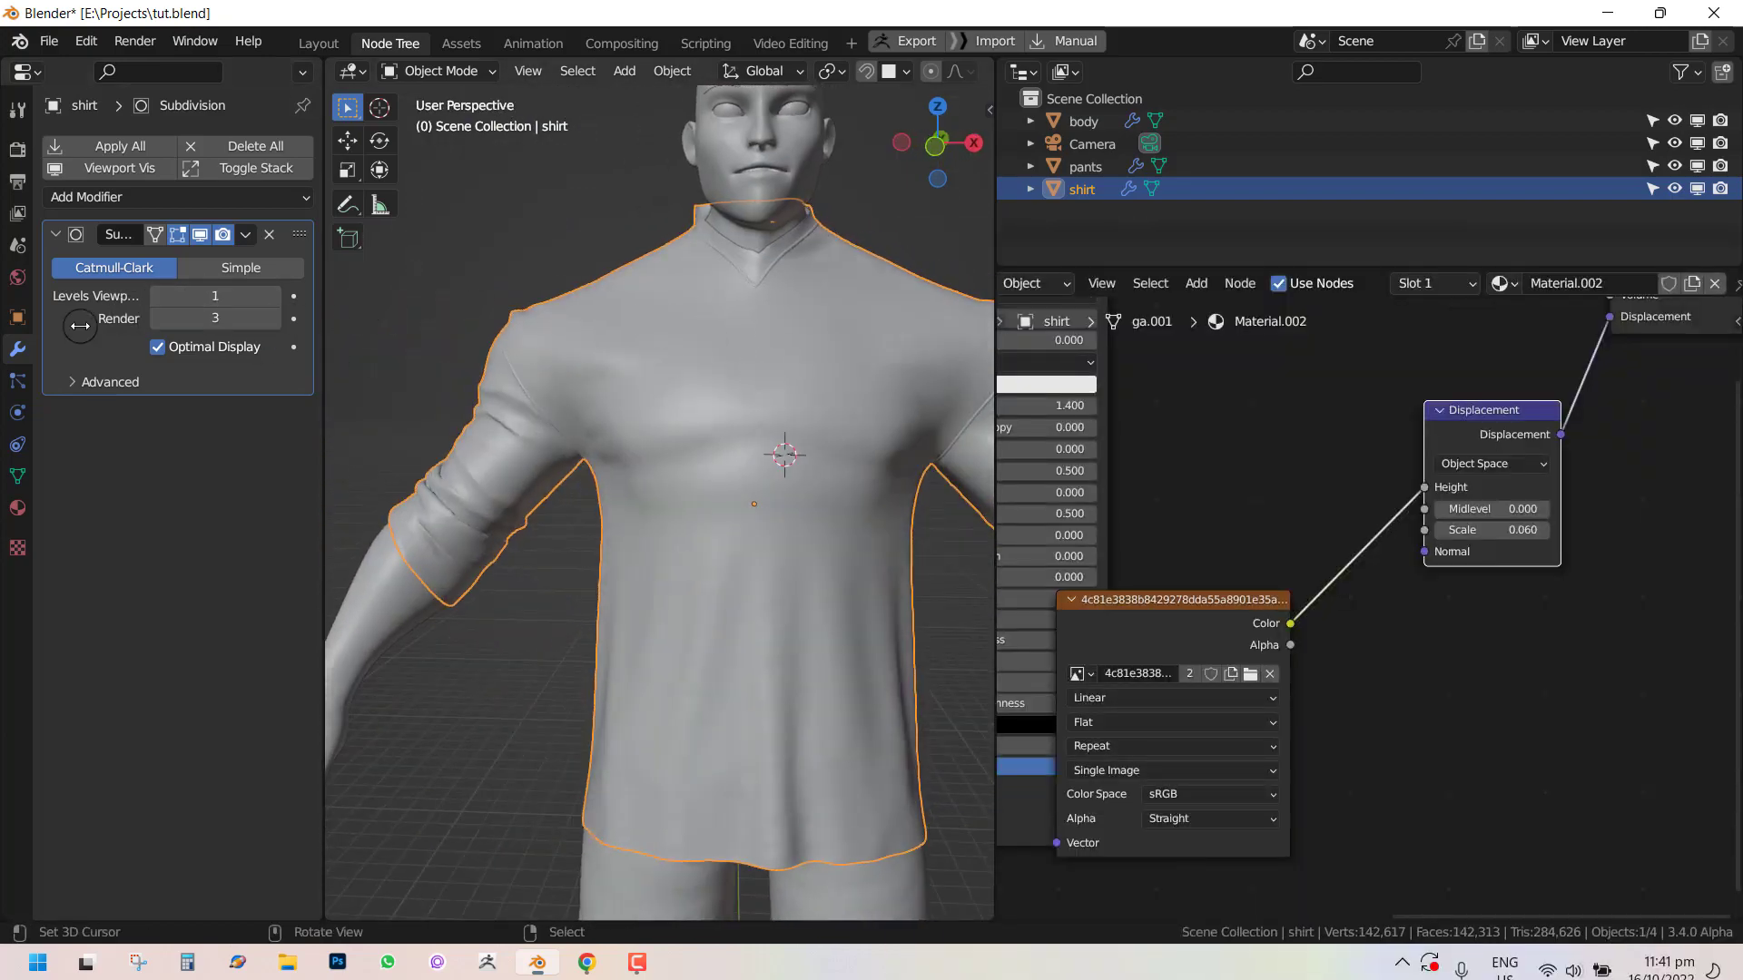
Switch the Cycles feature set to Experimental and check the shirt's Subdivision modifier for the adaptive option.
{"action": "left_click", "coordinate": [17, 149]}
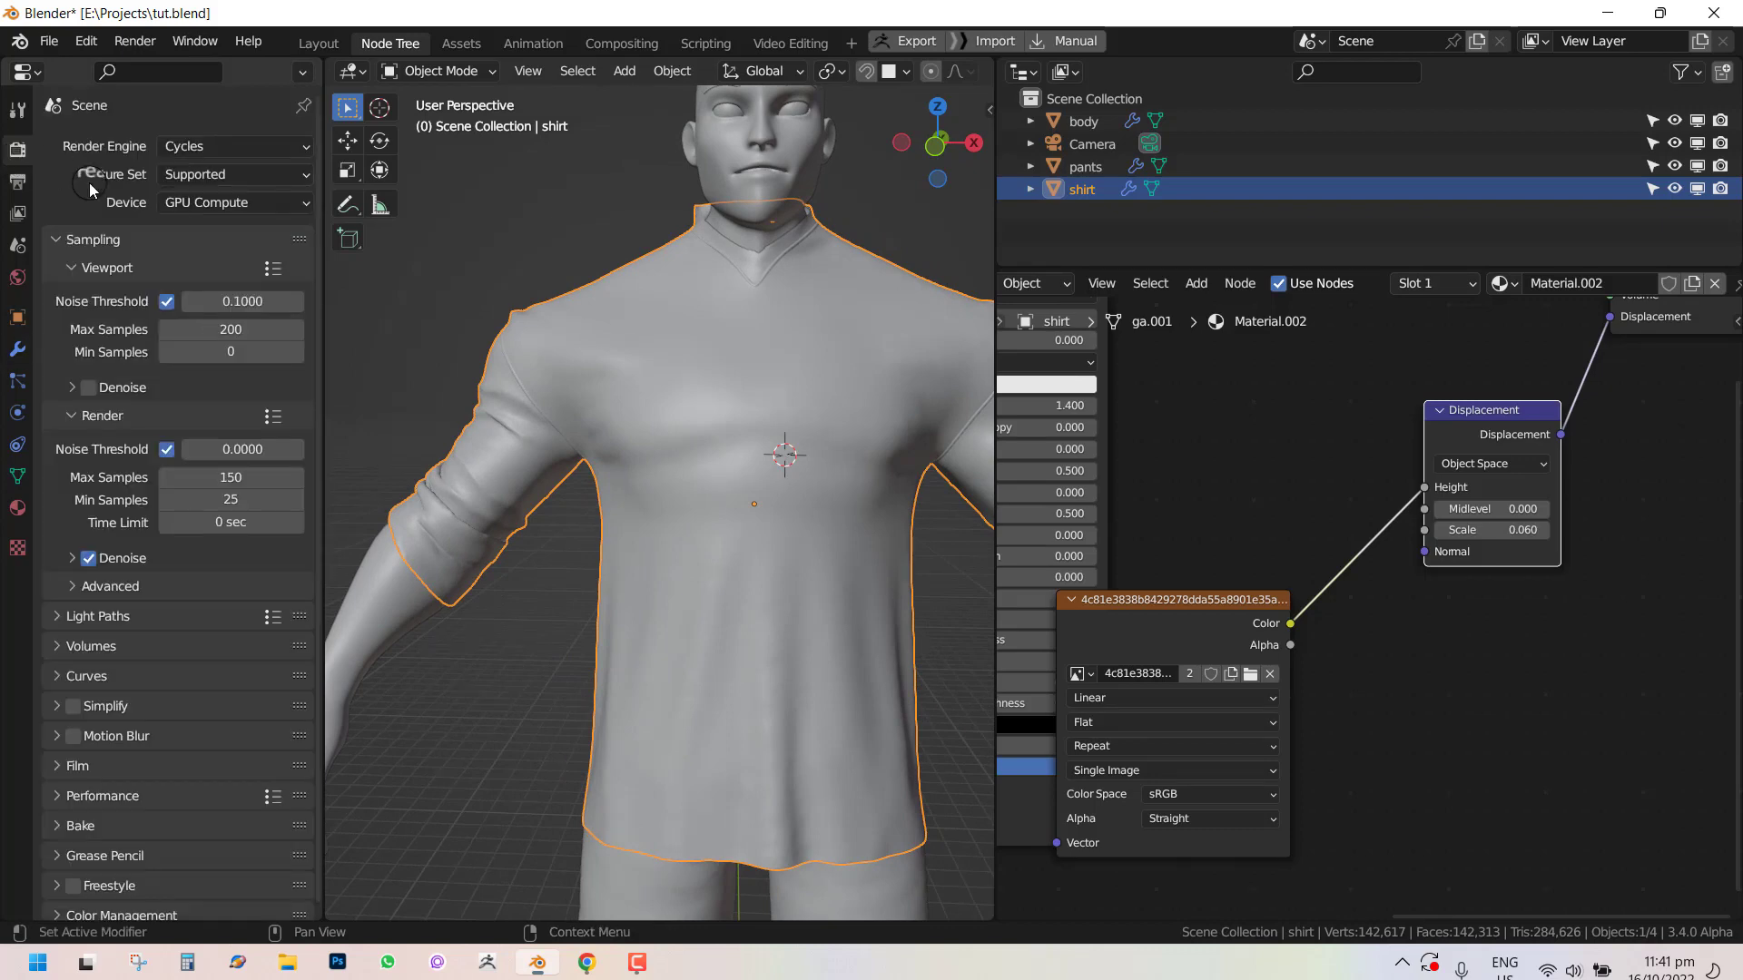
{"action": "left_click", "coordinate": [209, 179]}
{"action": "left_click", "coordinate": [195, 207]}
{"action": "left_click", "coordinate": [18, 349]}
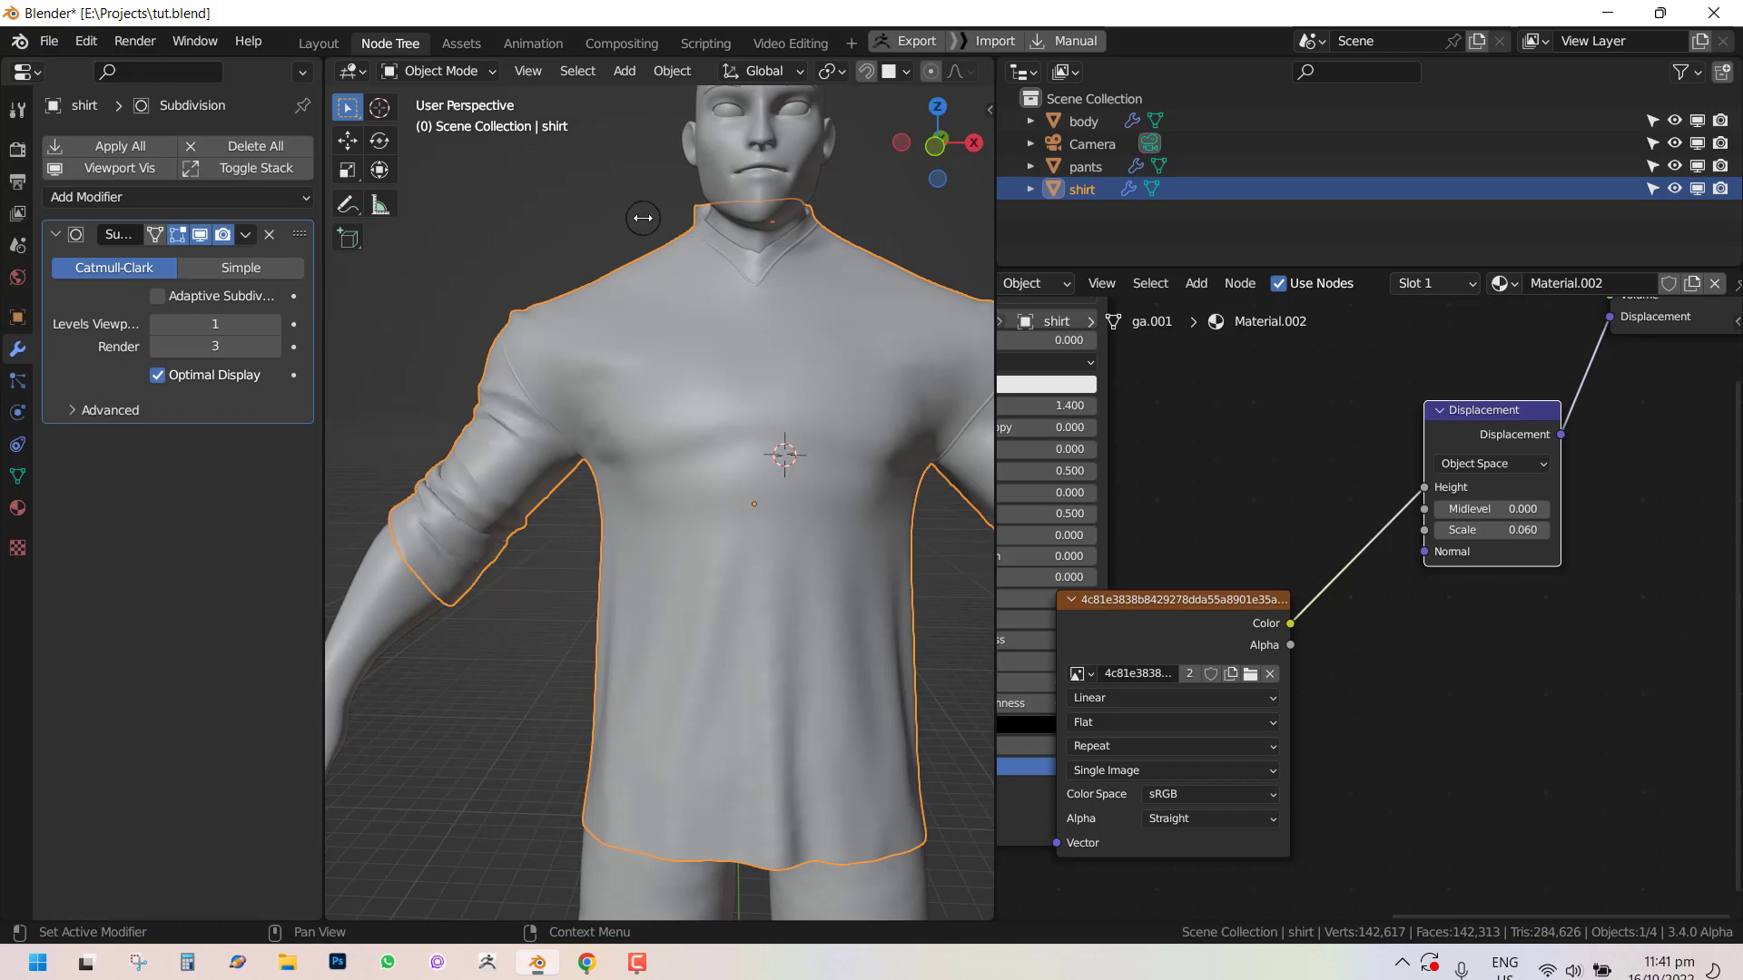
{"action": "middle_click_drag", "start_coordinate": [643, 218], "coordinate": [544, 127]}
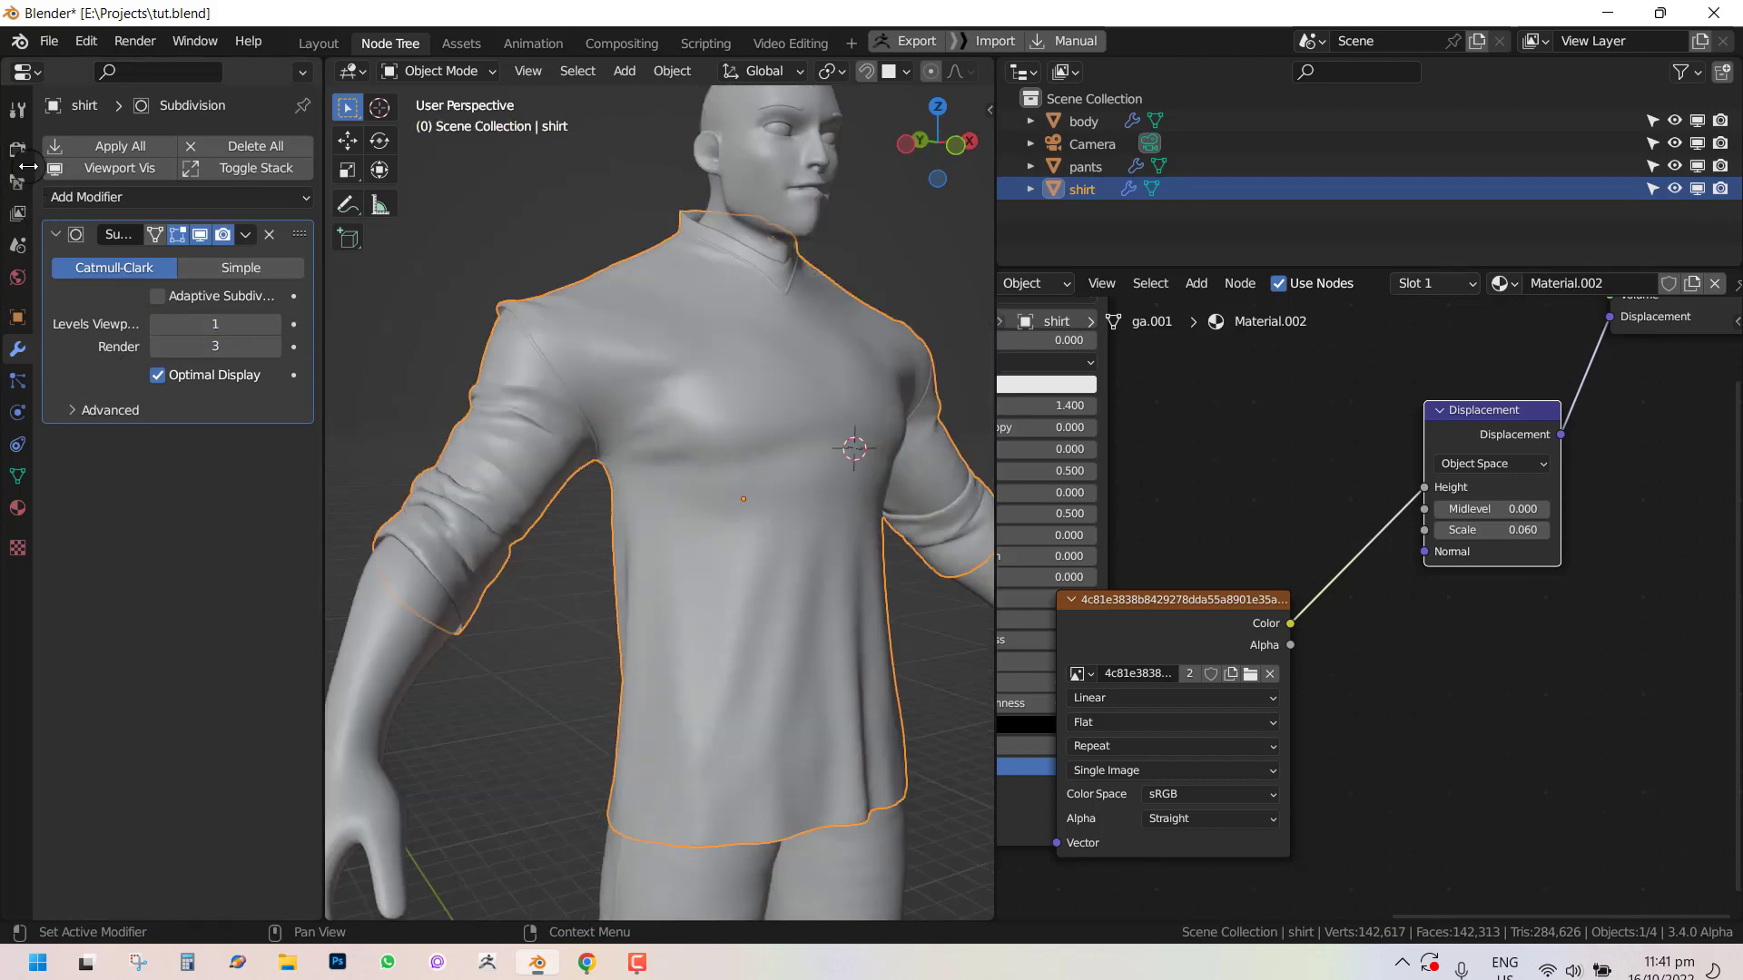
Set the Cycles feature set back to Supported.
{"action": "left_click", "coordinate": [17, 149]}
{"action": "left_click", "coordinate": [208, 175]}
{"action": "left_click", "coordinate": [218, 198]}
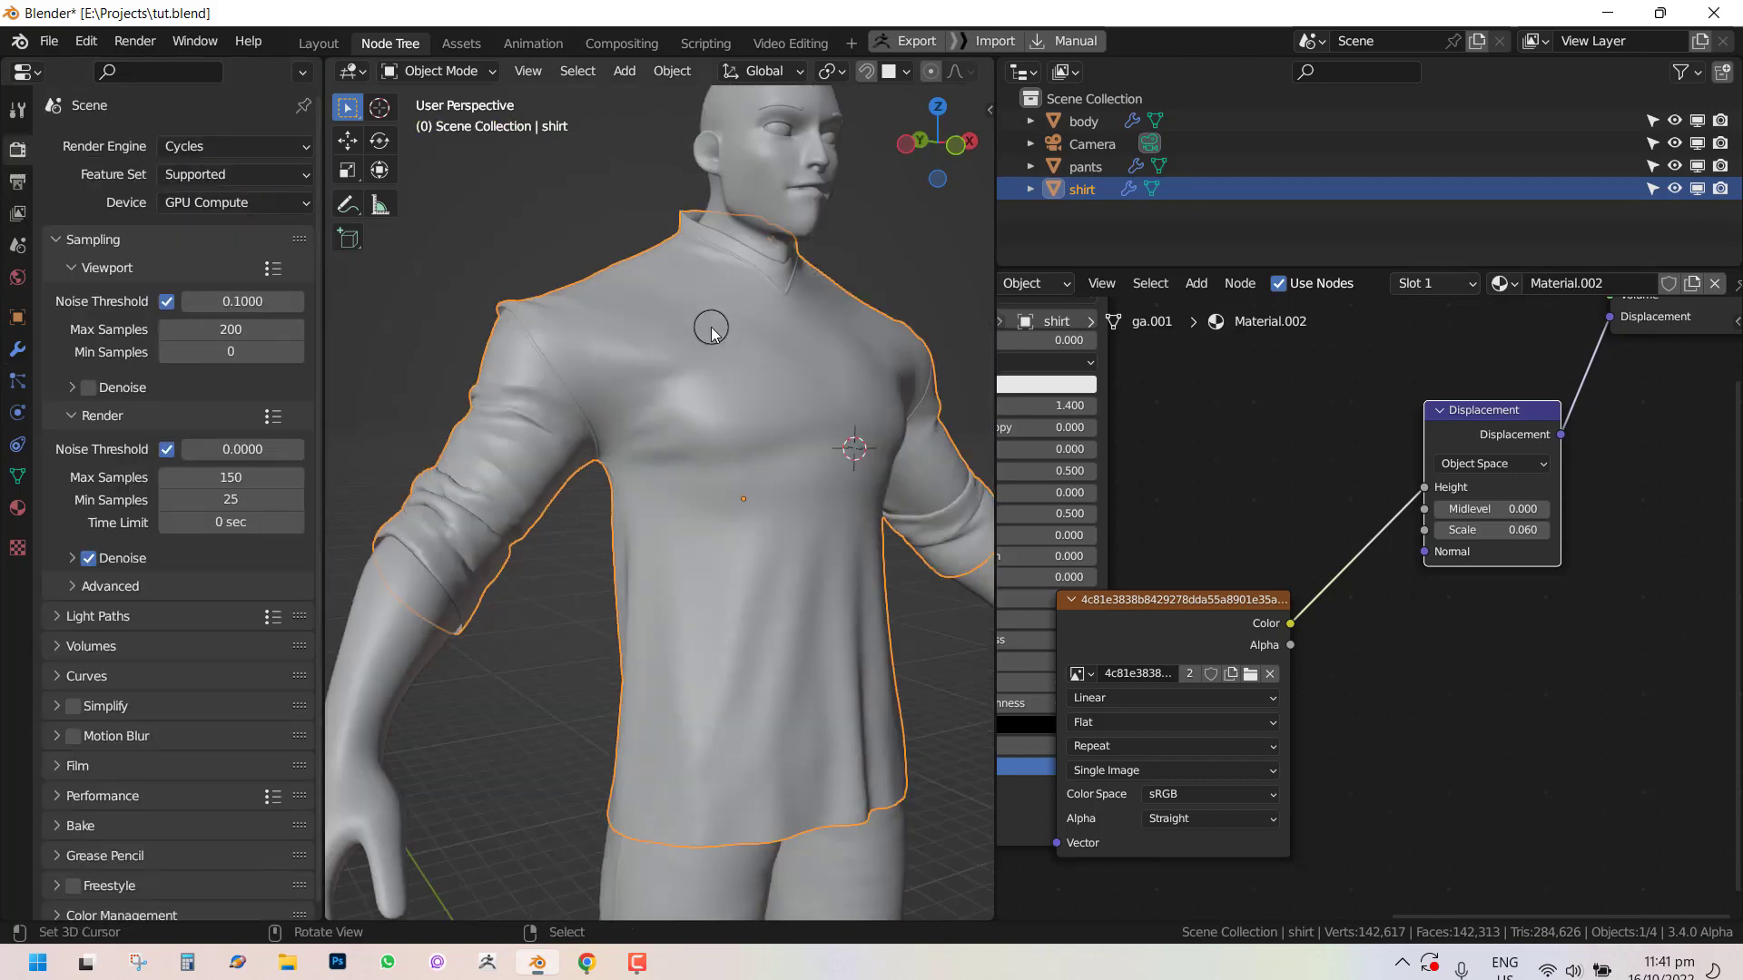
Render the shirt from the camera view and zoom into the render to inspect the knit detail.
{"action": "middle_click_drag", "start_coordinate": [711, 333], "coordinate": [681, 352]}
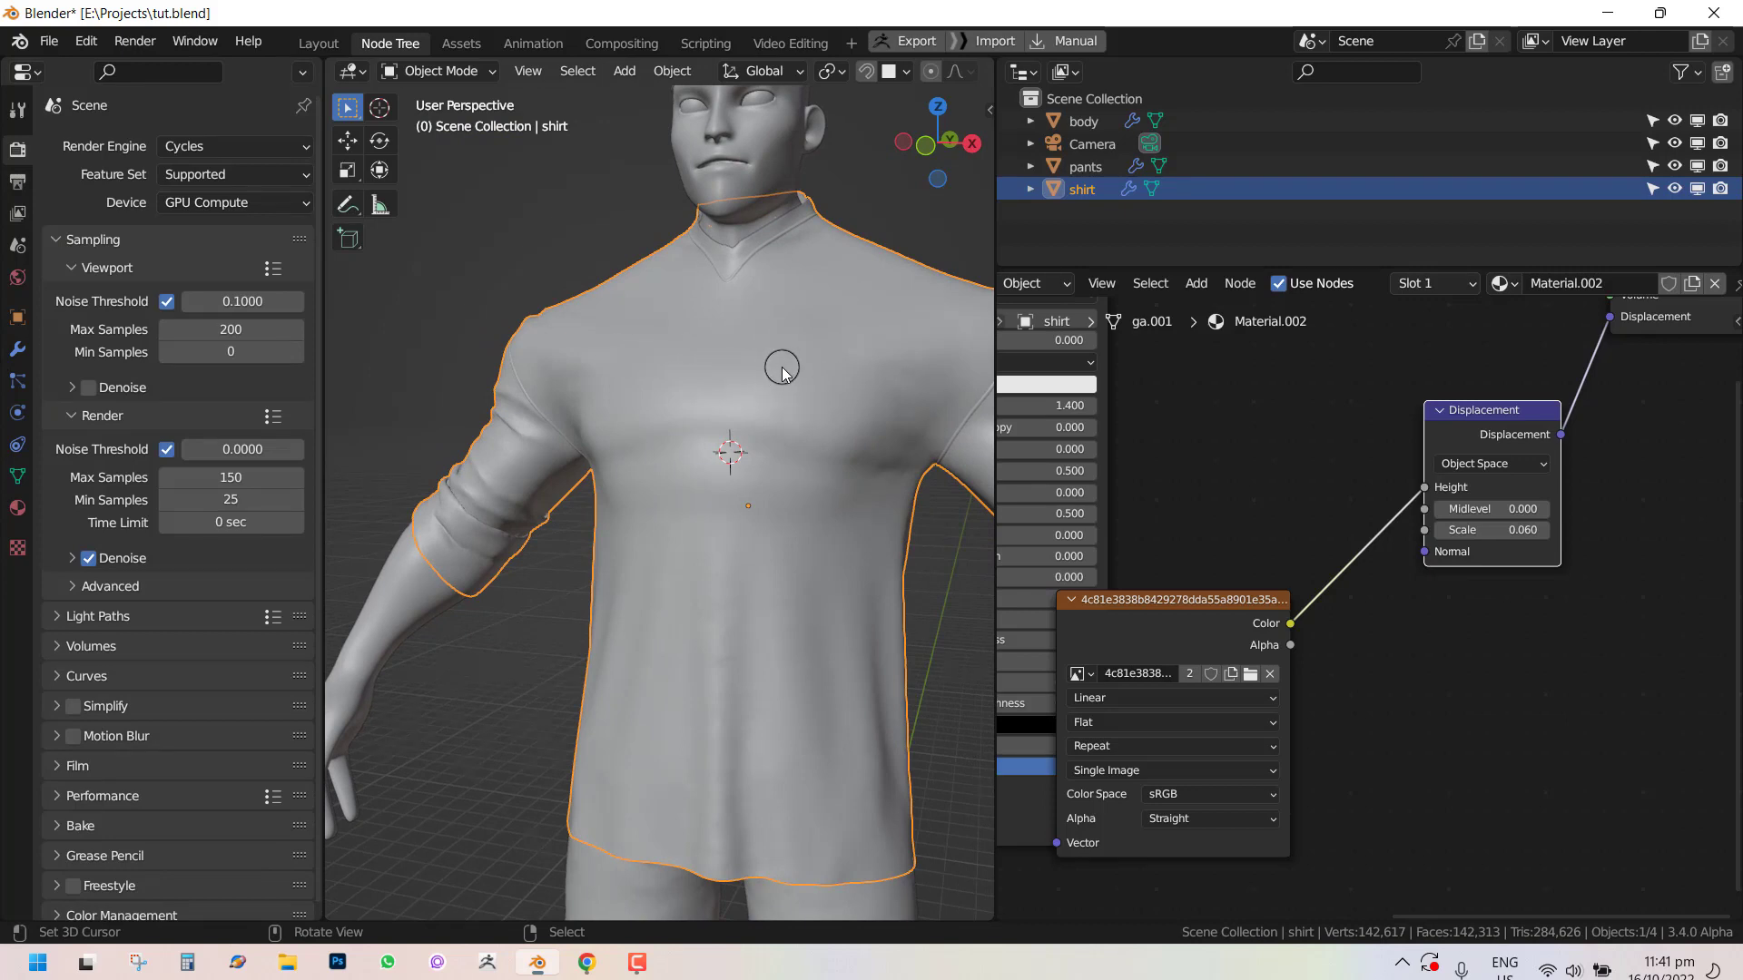
{"action": "middle_click_drag", "start_coordinate": [782, 372], "coordinate": [653, 381]}
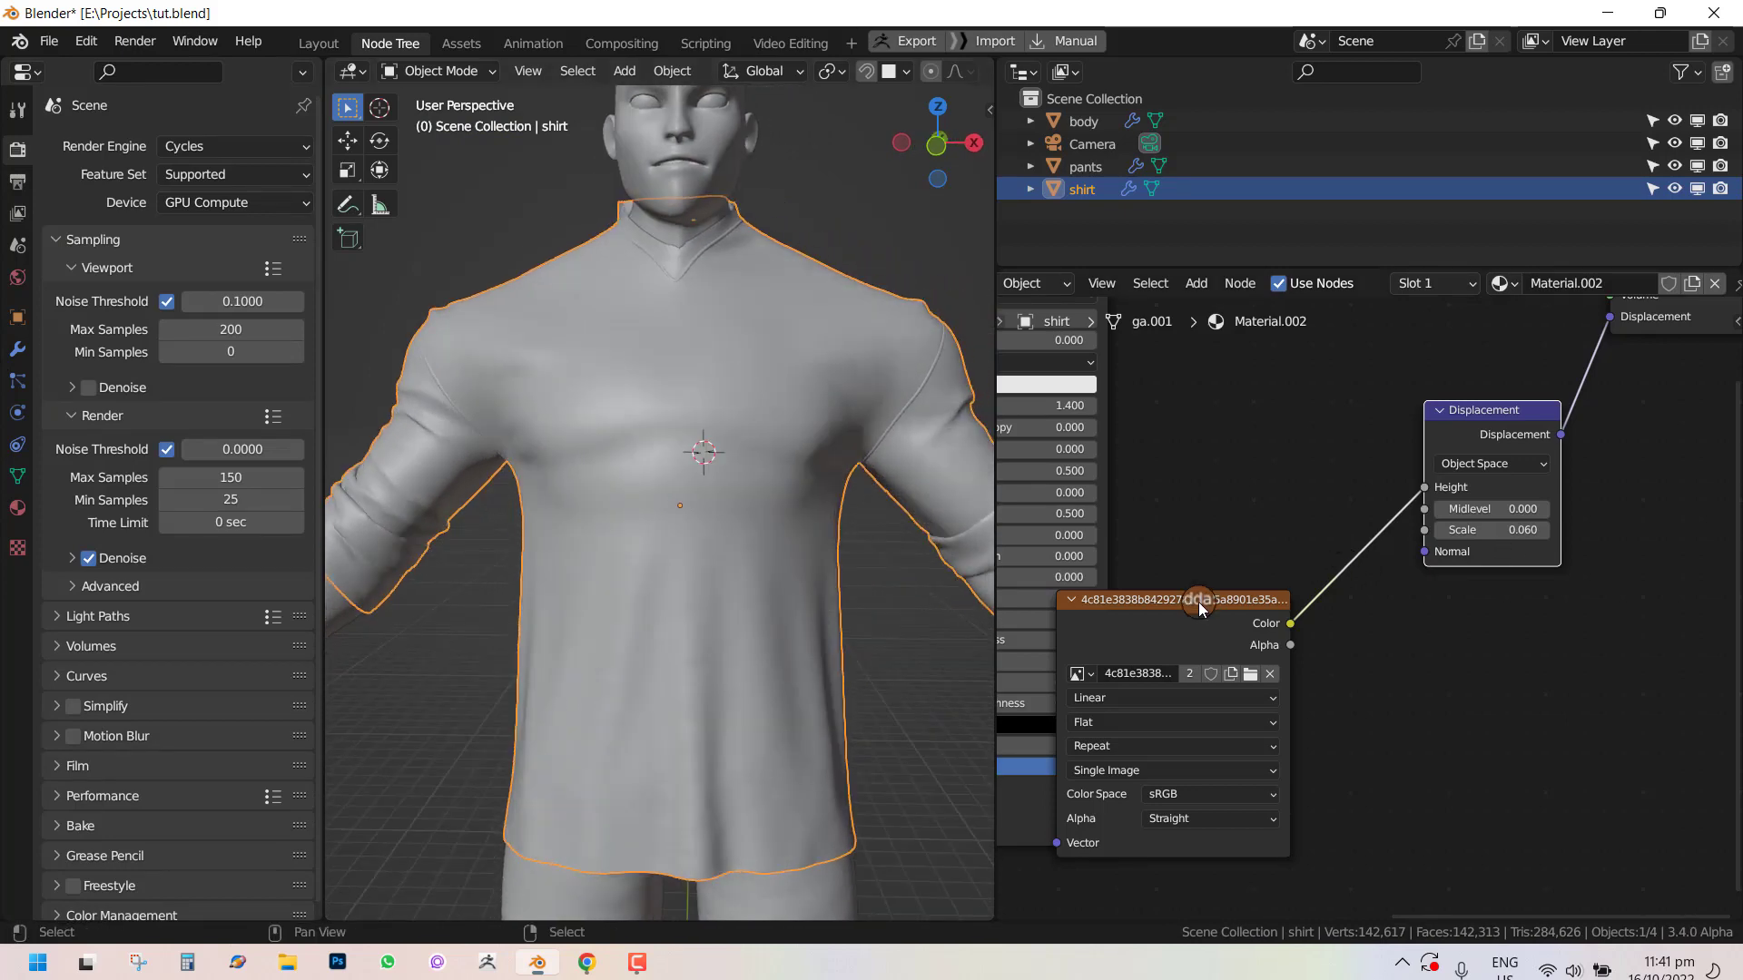
{"action": "left_click_drag", "start_coordinate": [1198, 607], "coordinate": [1322, 583]}
{"action": "middle_click_drag", "start_coordinate": [1271, 605], "coordinate": [1267, 498]}
{"action": "left_click_drag", "start_coordinate": [1267, 498], "coordinate": [1274, 572]}
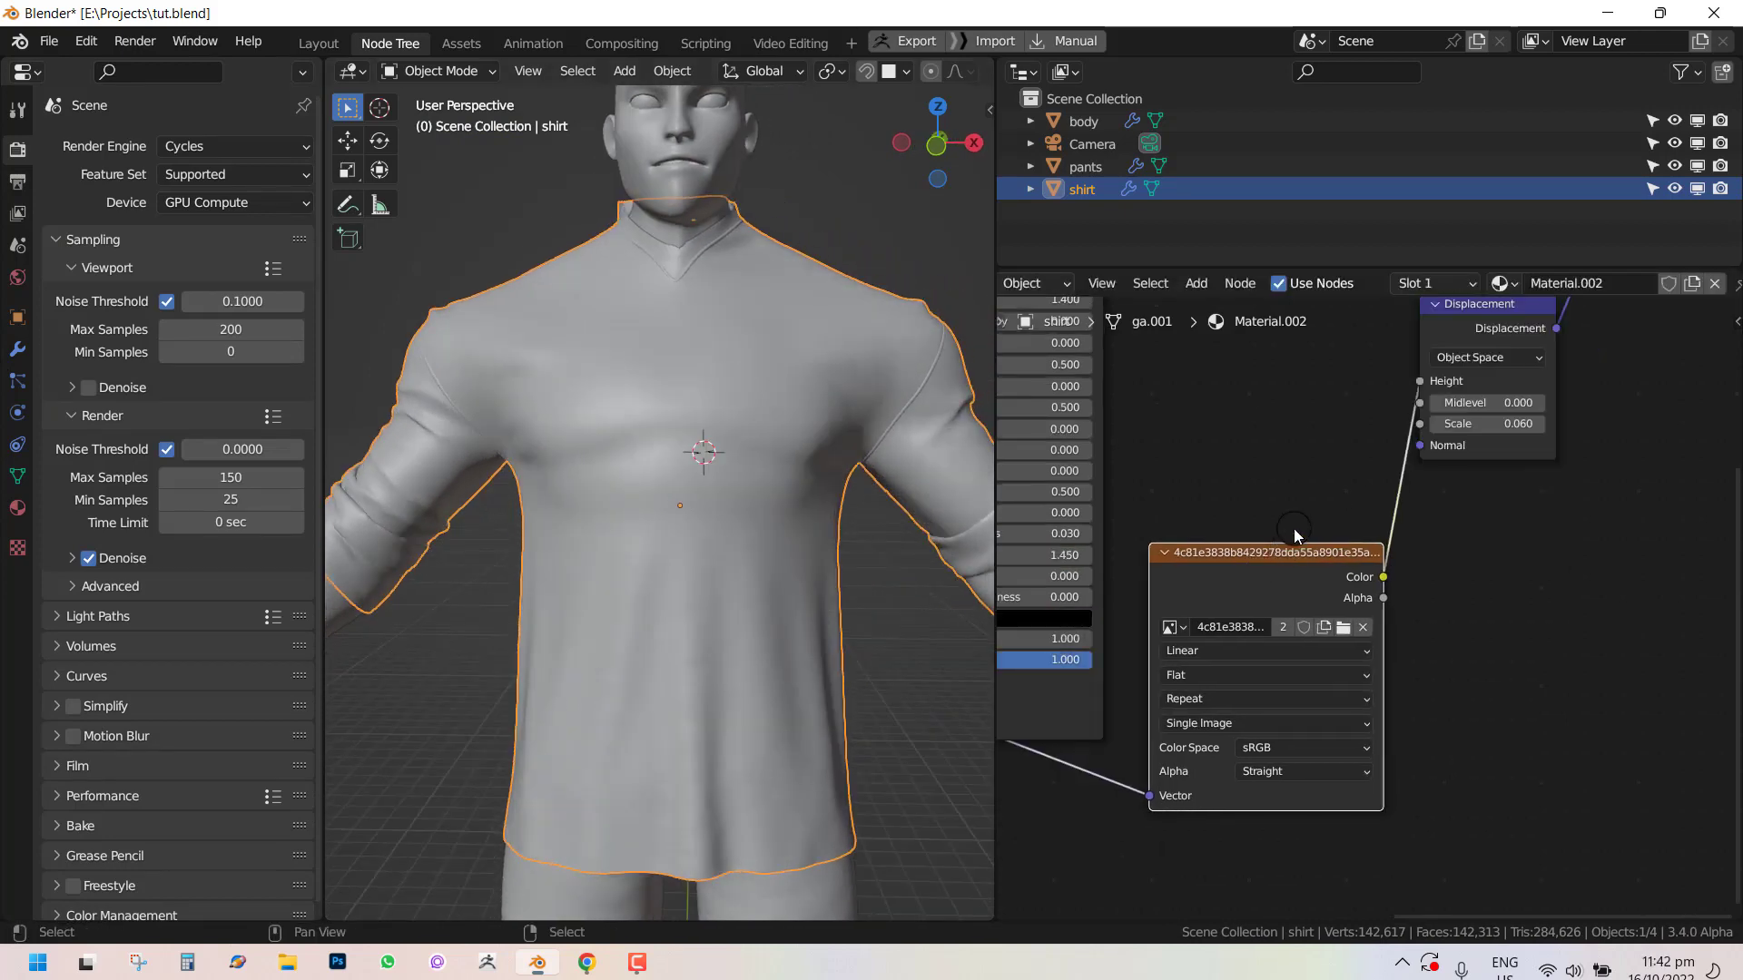
{"action": "middle_click_drag", "start_coordinate": [1483, 373], "coordinate": [1469, 389]}
{"action": "key", "text": "KP_0"}
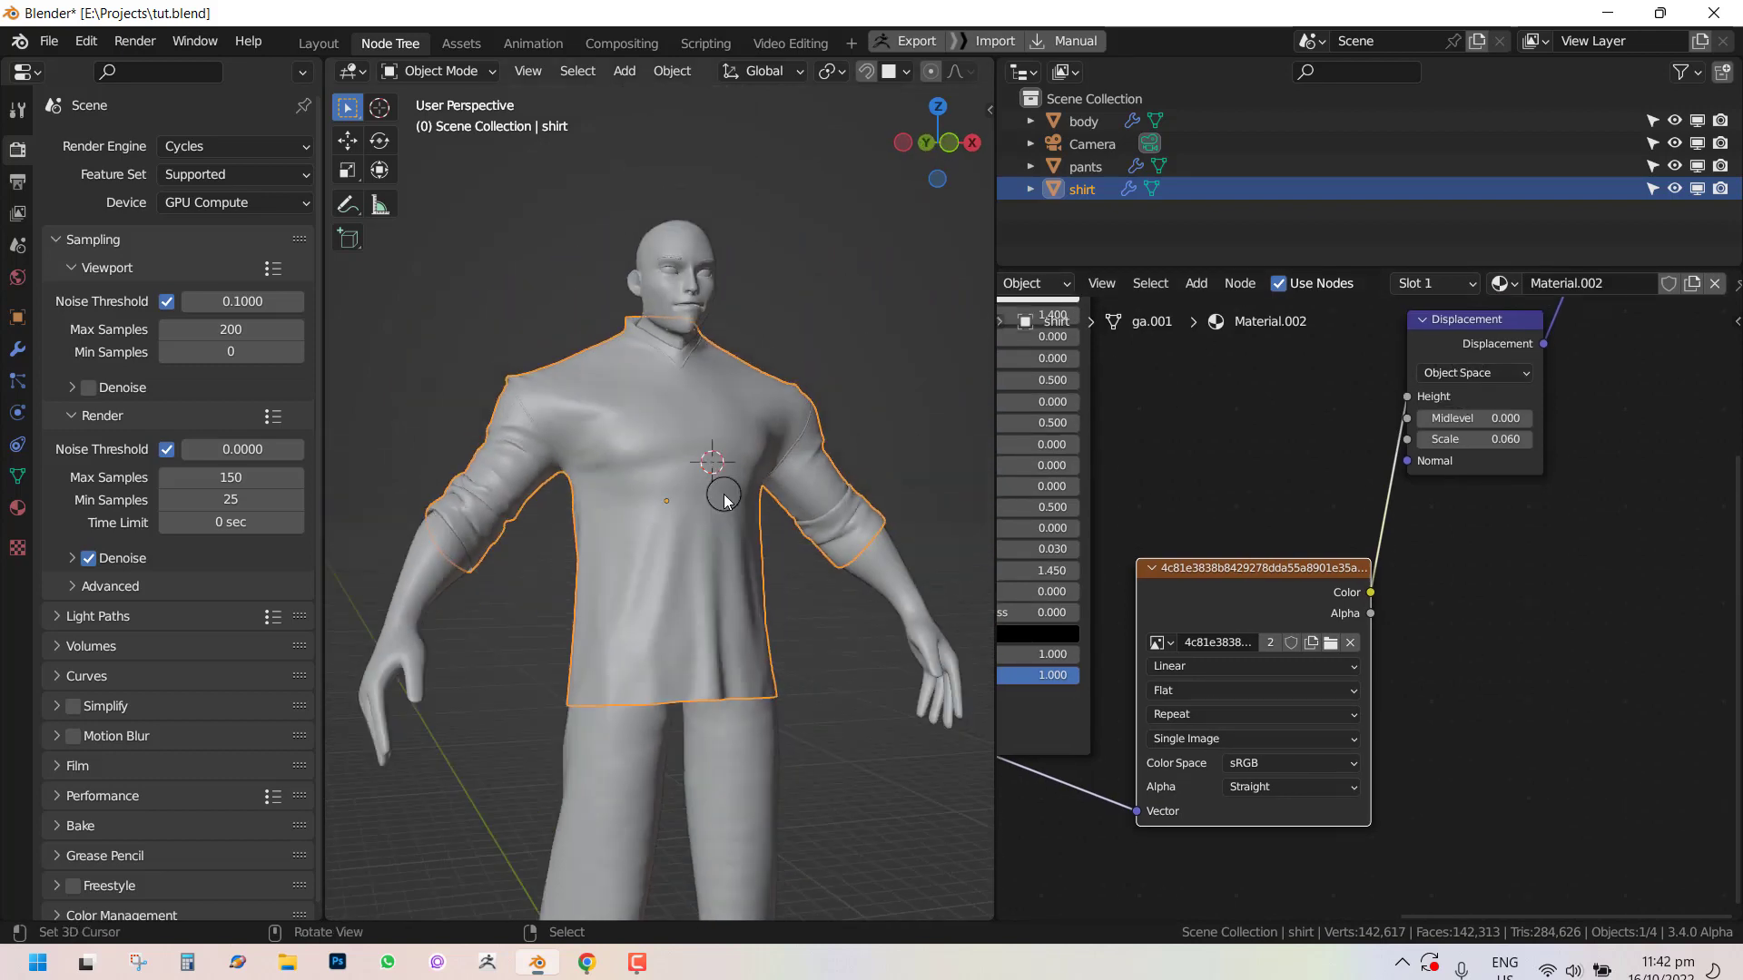
{"action": "scroll", "coordinate": [730, 499], "scroll_direction": "down", "scroll_amount": 3}
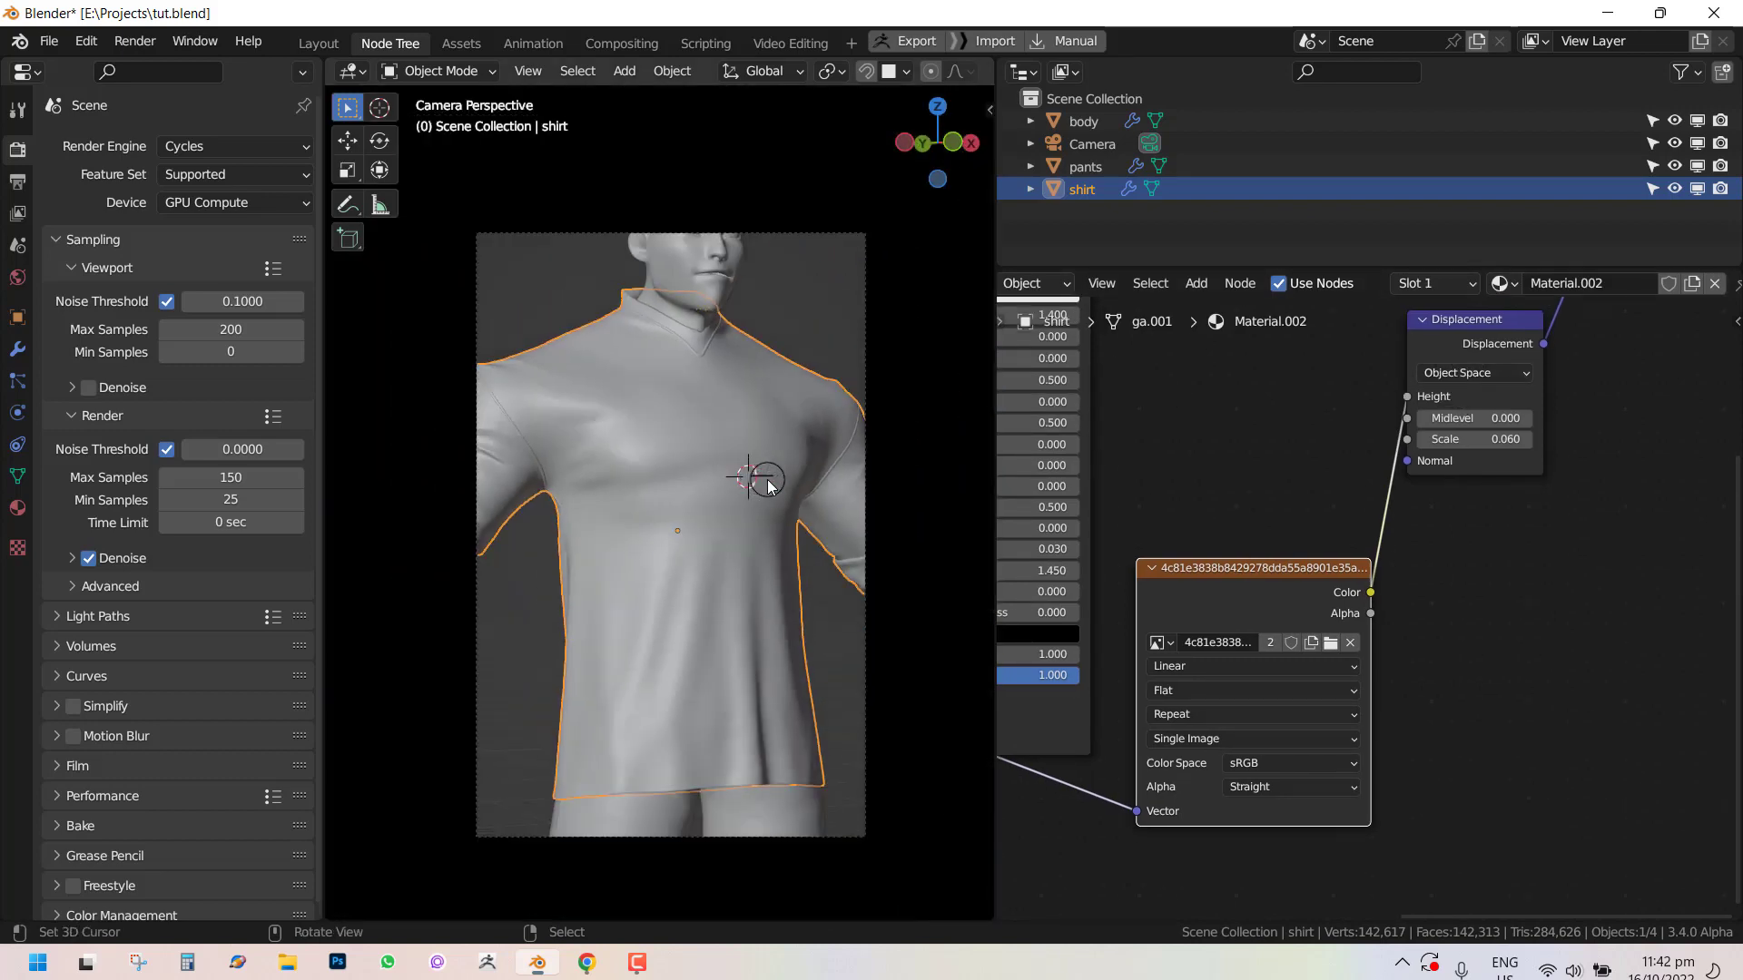
{"action": "key", "text": "F12"}
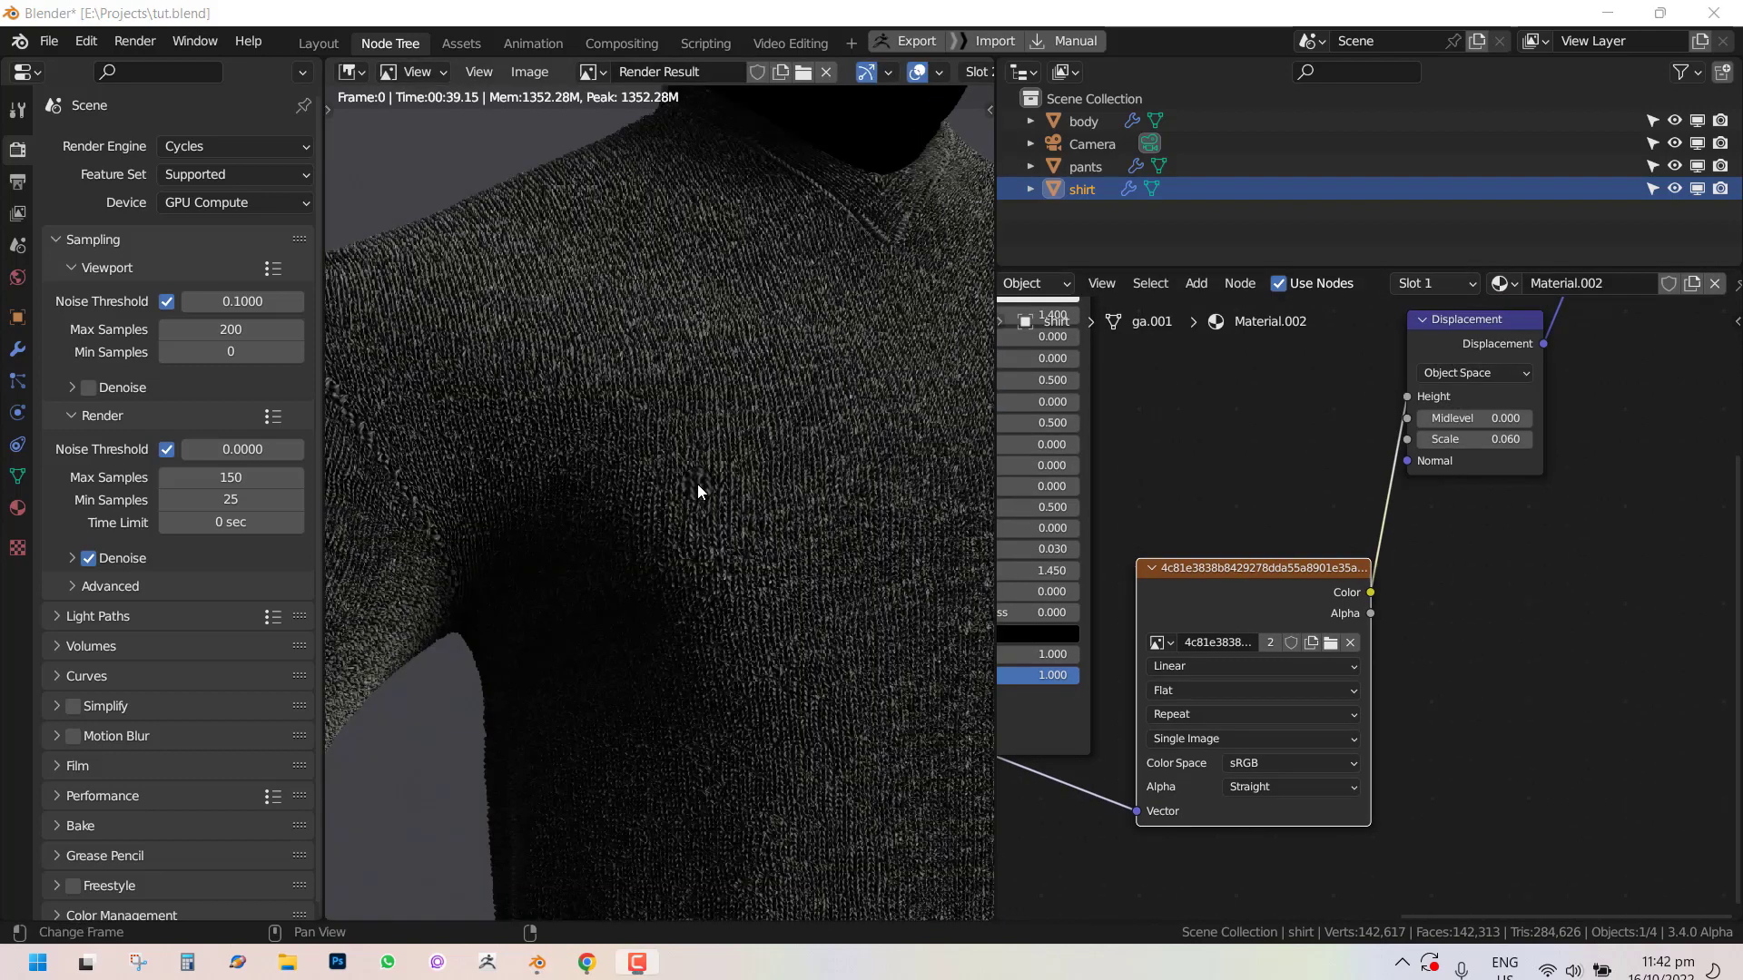
{"action": "middle_click_drag", "start_coordinate": [698, 484], "coordinate": [643, 476]}
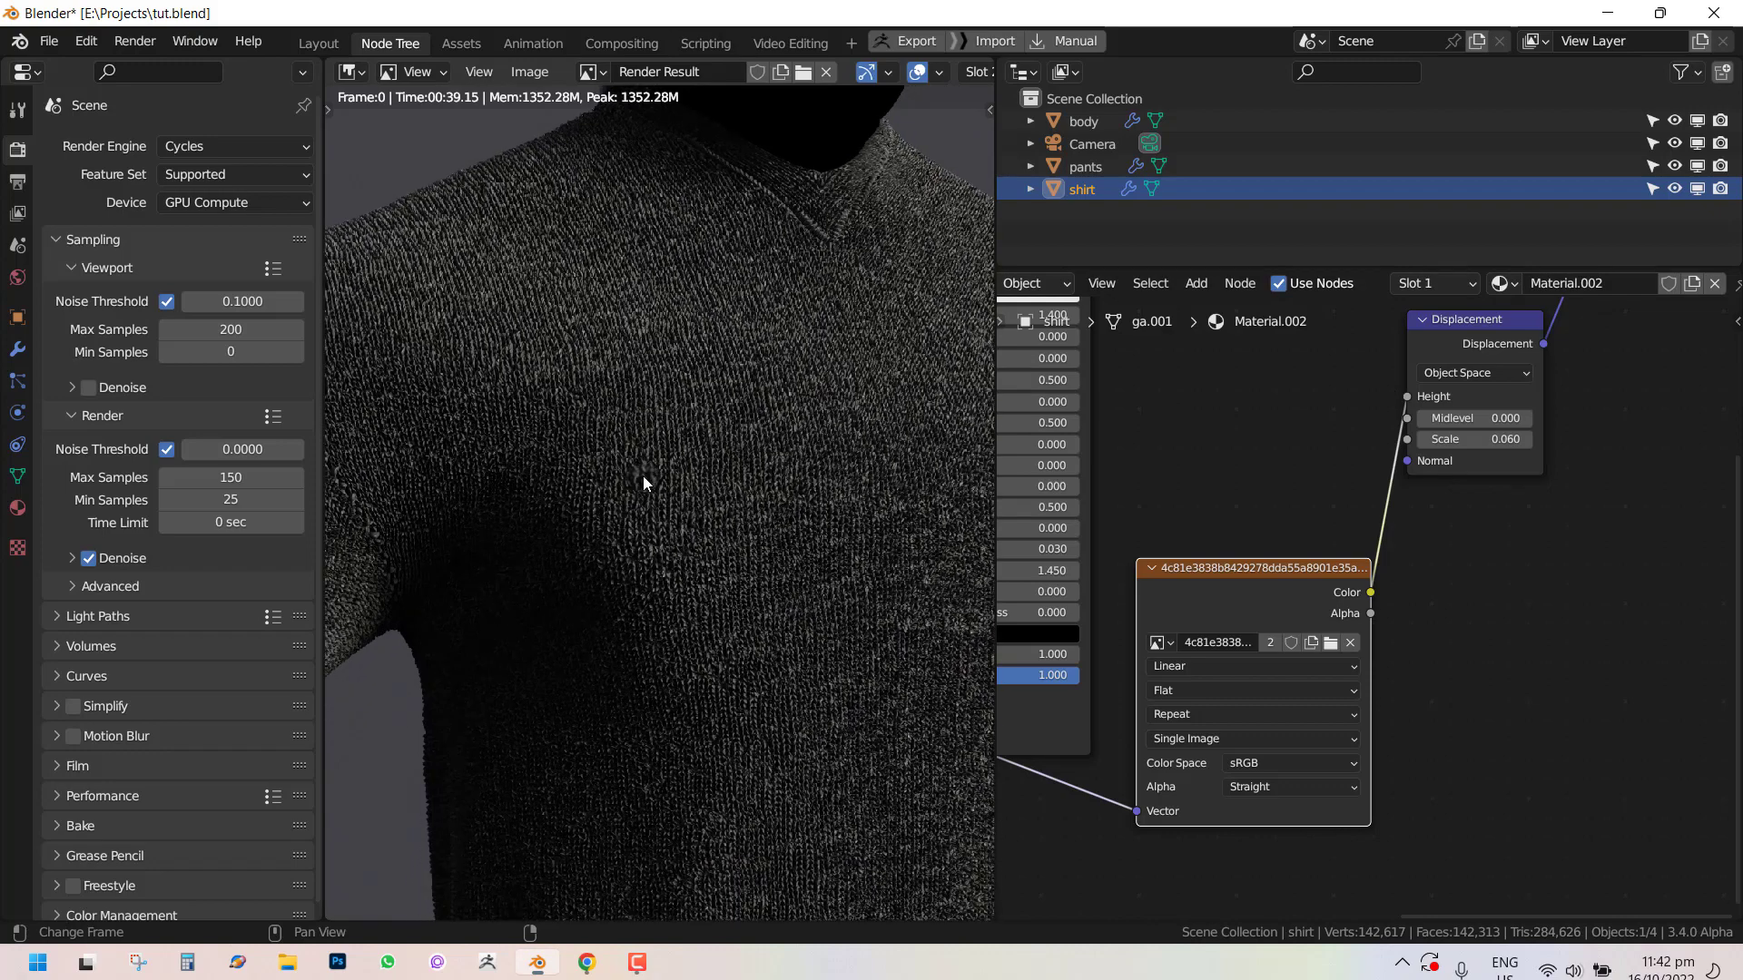
{"action": "scroll", "coordinate": [685, 375], "scroll_direction": "up", "scroll_amount": 3}
{"action": "middle_click_drag", "start_coordinate": [684, 374], "coordinate": [836, 580]}
{"action": "scroll", "coordinate": [836, 581], "scroll_direction": "down", "scroll_amount": 3}
Set the Displacement node's Scale to 0.04.
{"action": "middle_click_drag", "start_coordinate": [1210, 536], "coordinate": [1547, 713]}
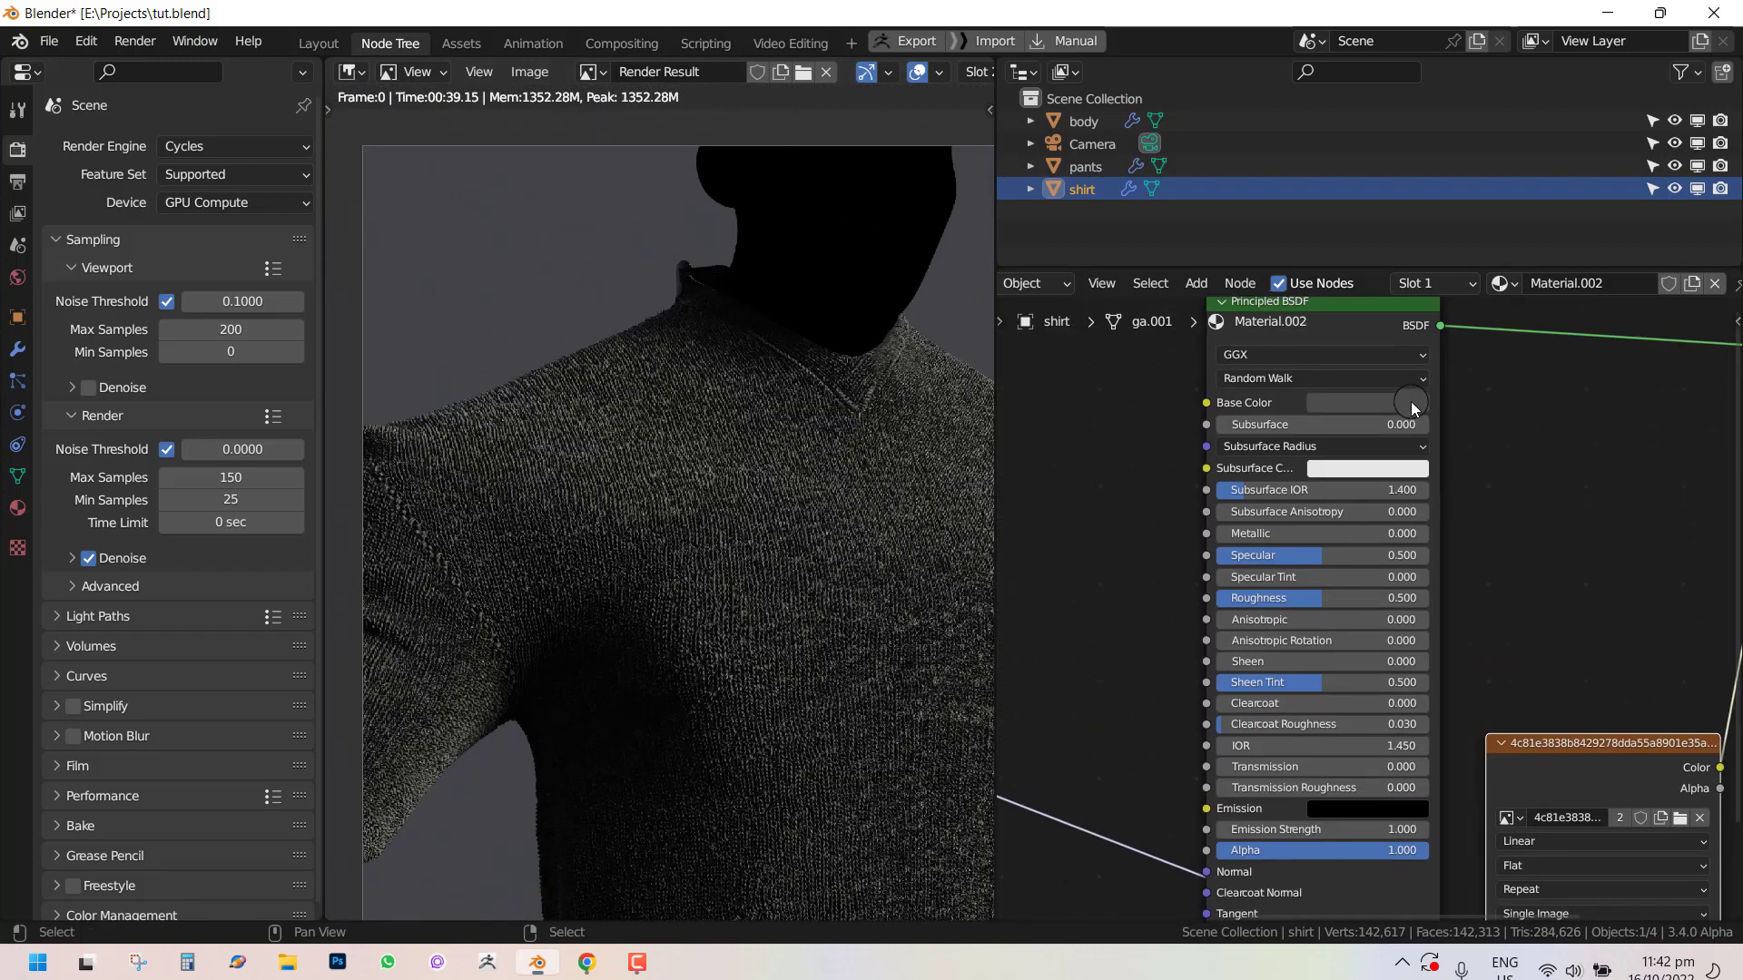
{"action": "left_click", "coordinate": [1410, 402]}
{"action": "mouse_move", "coordinate": [1474, 199]}
{"action": "left_mouse_down"}
{"action": "mouse_move", "coordinate": [1476, 158]}
{"action": "mouse_move", "coordinate": [1481, 194]}
{"action": "left_mouse_up"}
{"action": "scroll", "coordinate": [1483, 498], "scroll_direction": "down", "scroll_amount": 1}
{"action": "middle_click_drag", "start_coordinate": [1483, 498], "coordinate": [1027, 376]}
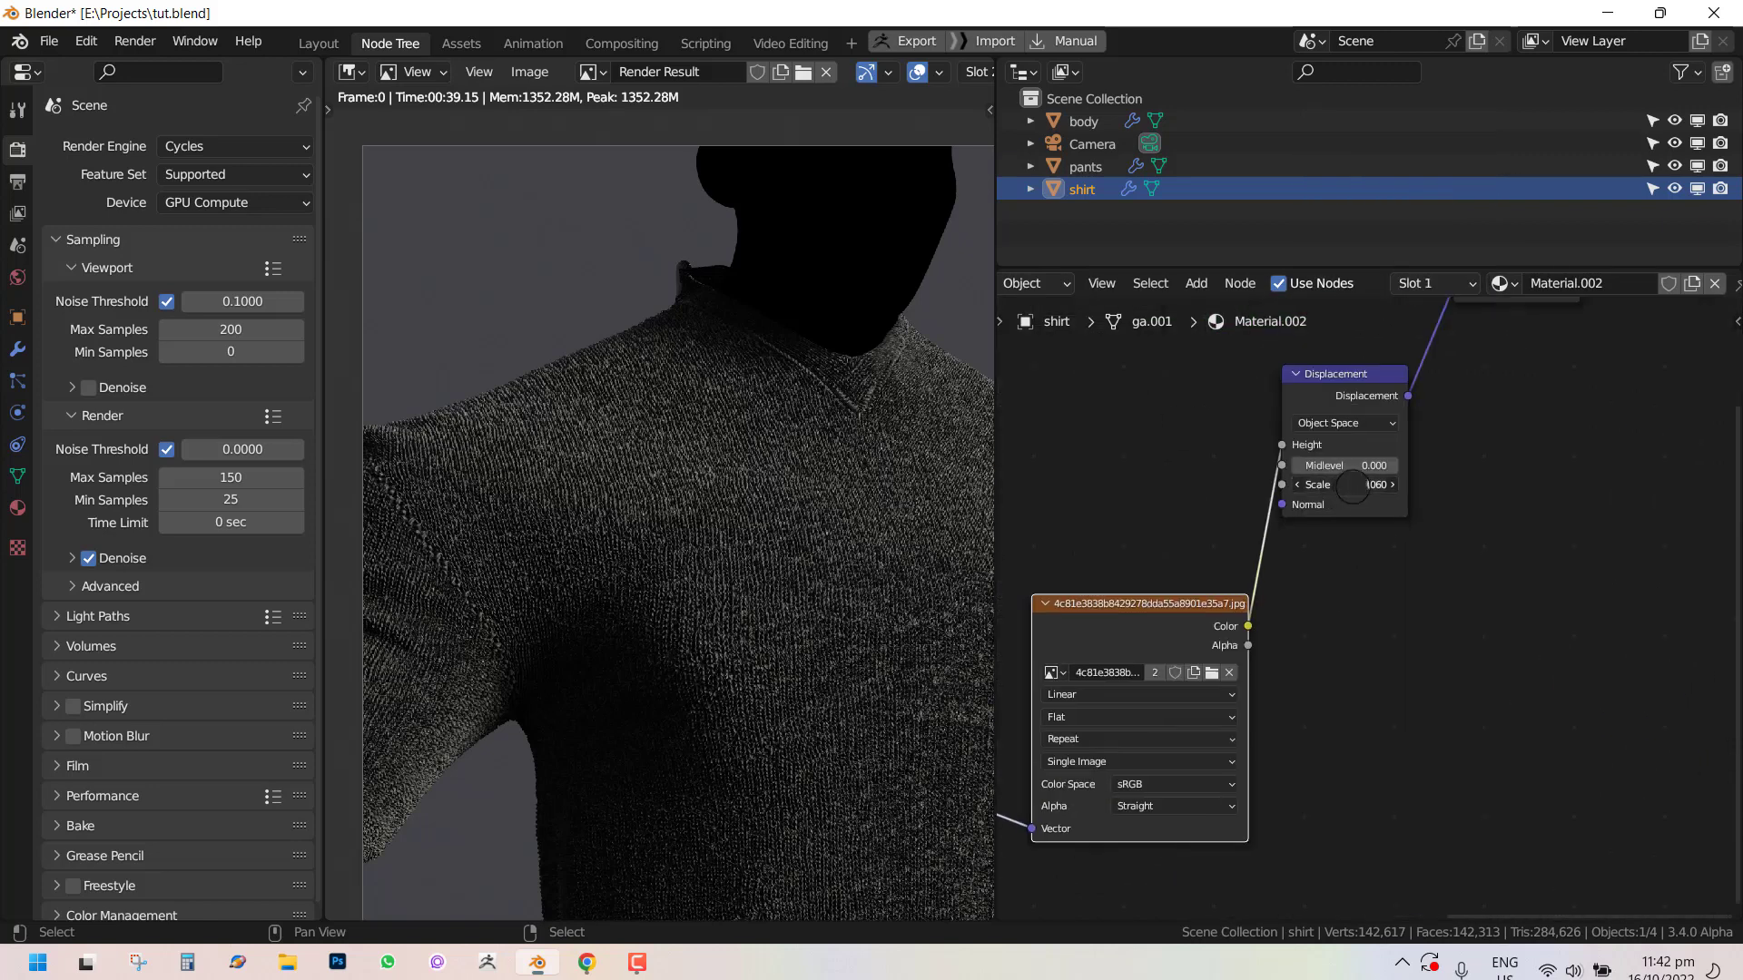
{"action": "double_click", "coordinate": [1390, 493]}
{"action": "key", "text": "Return"}
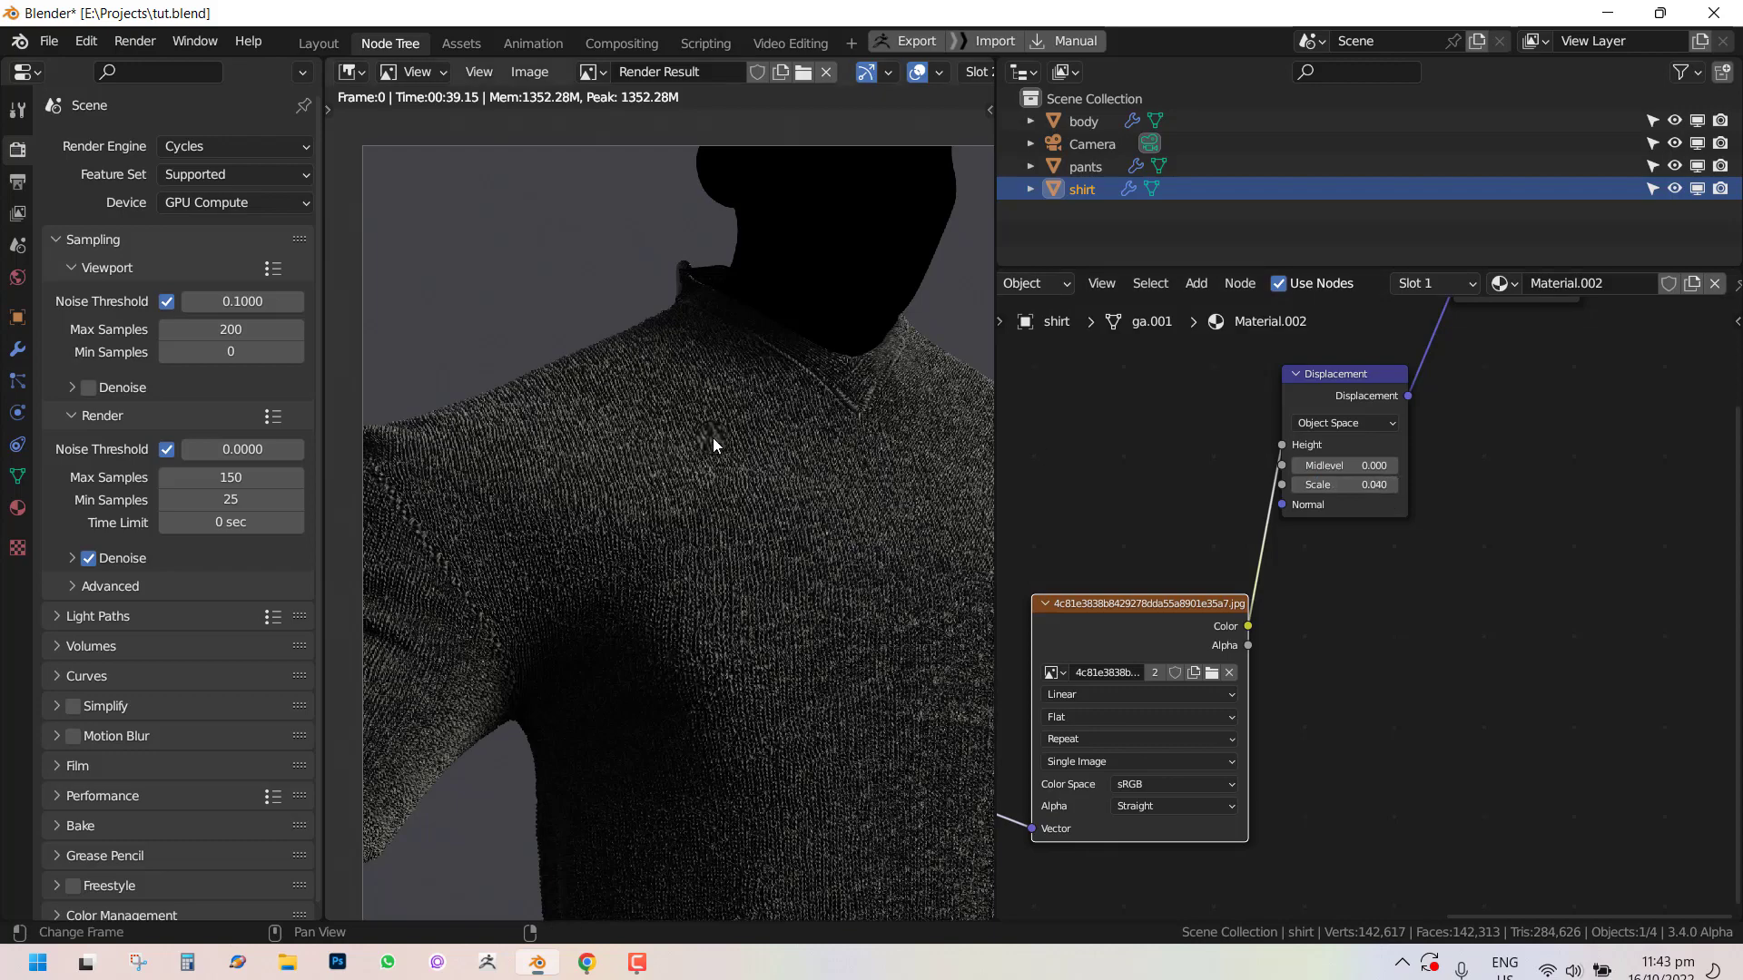
Examine the updated render of the shirt's knit, maximizing the render view and restoring it.
{"action": "scroll", "coordinate": [712, 438], "scroll_direction": "down", "scroll_amount": 2}
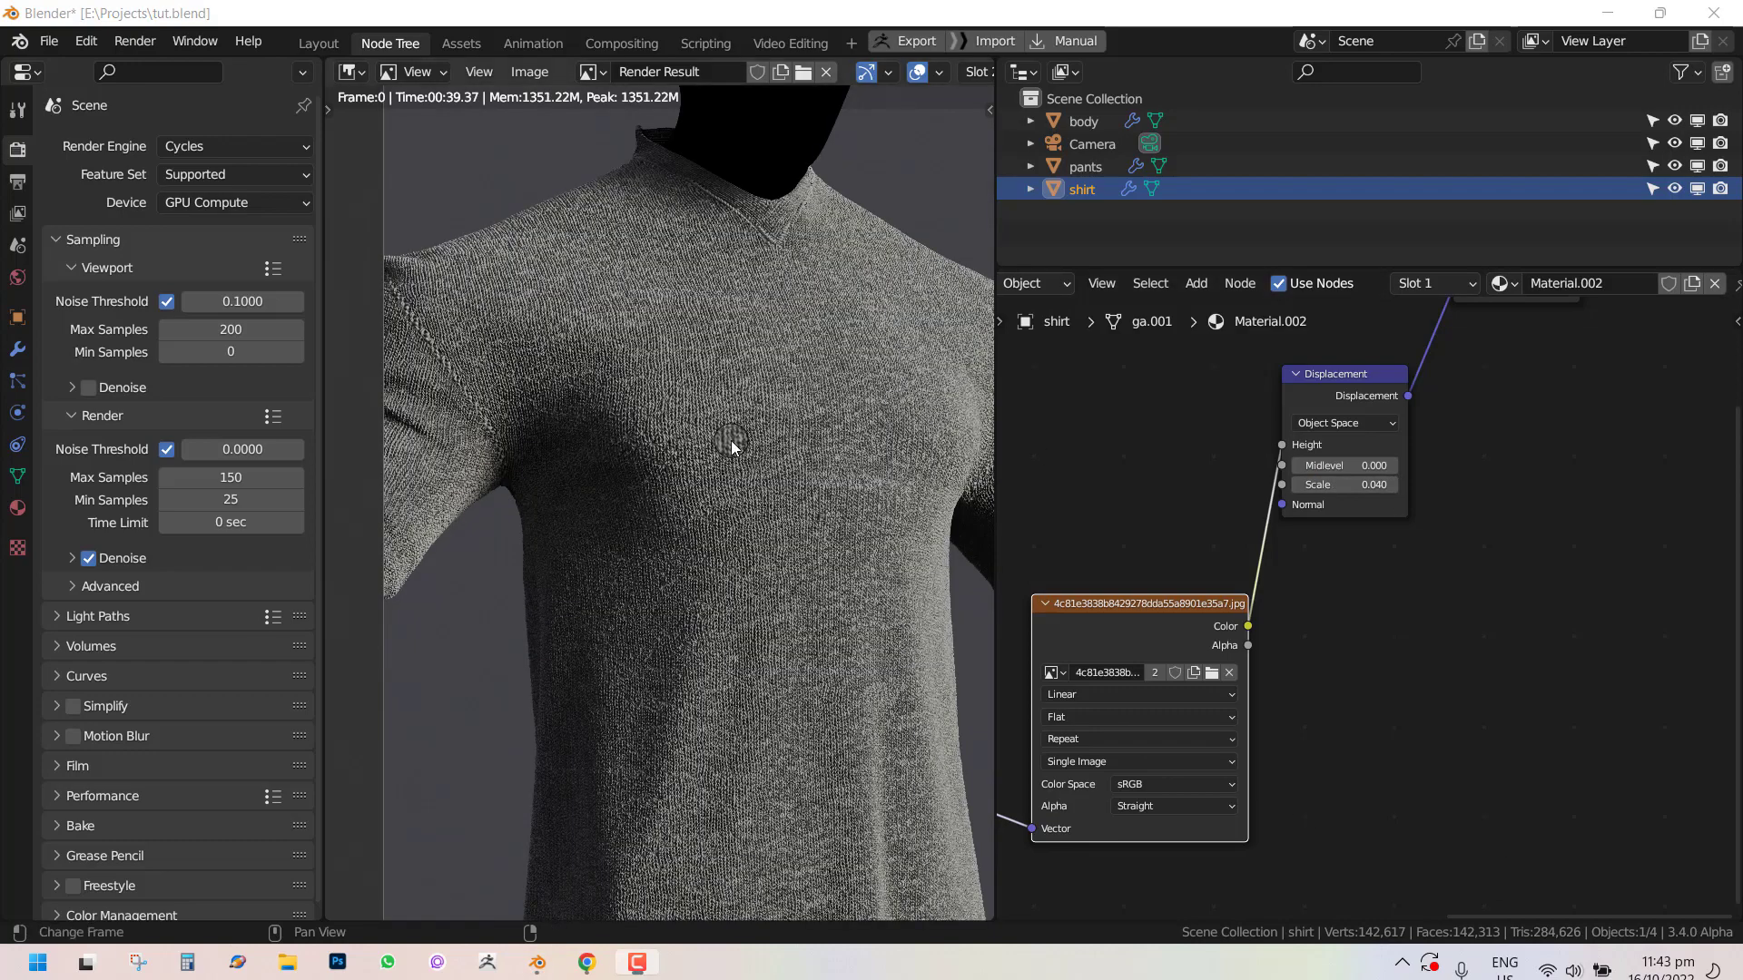
{"action": "middle_click_drag", "start_coordinate": [734, 440], "coordinate": [608, 379]}
{"action": "scroll", "coordinate": [737, 345], "scroll_direction": "up", "scroll_amount": 1}
{"action": "mouse_move", "coordinate": [859, 391]}
{"action": "middle_mouse_down"}
{"action": "mouse_move", "coordinate": [599, 288]}
{"action": "mouse_move", "coordinate": [861, 417]}
{"action": "middle_mouse_up"}
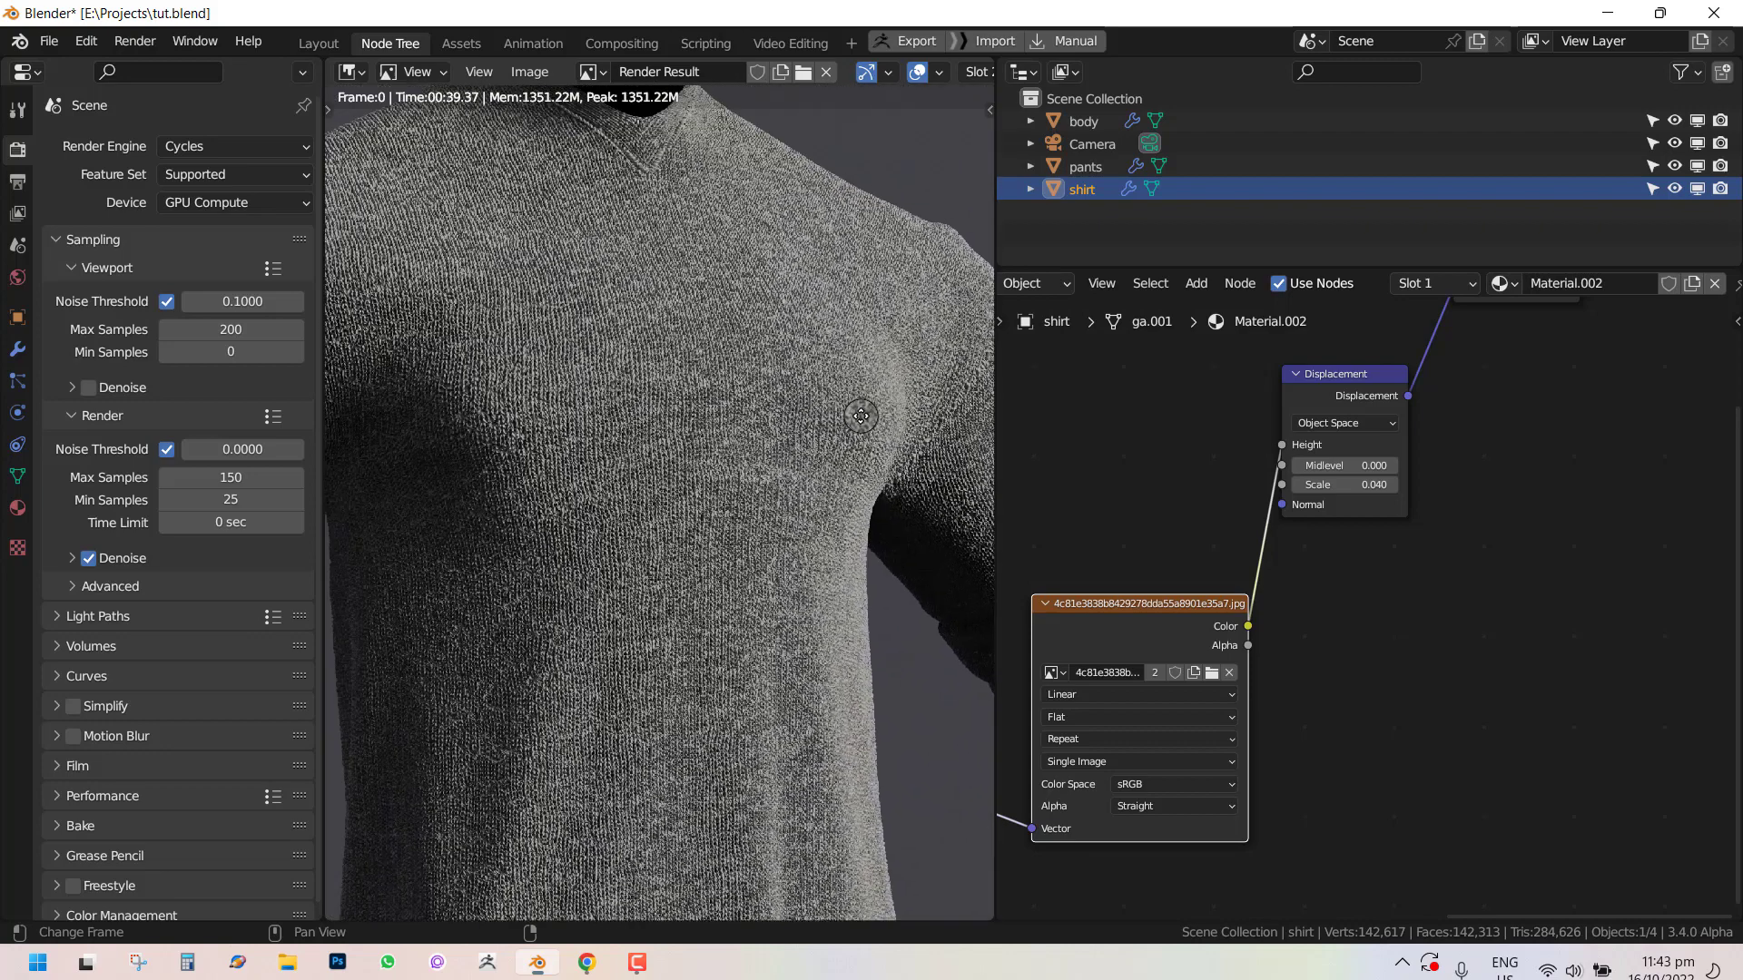
{"action": "scroll", "coordinate": [860, 416], "scroll_direction": "down", "scroll_amount": 3}
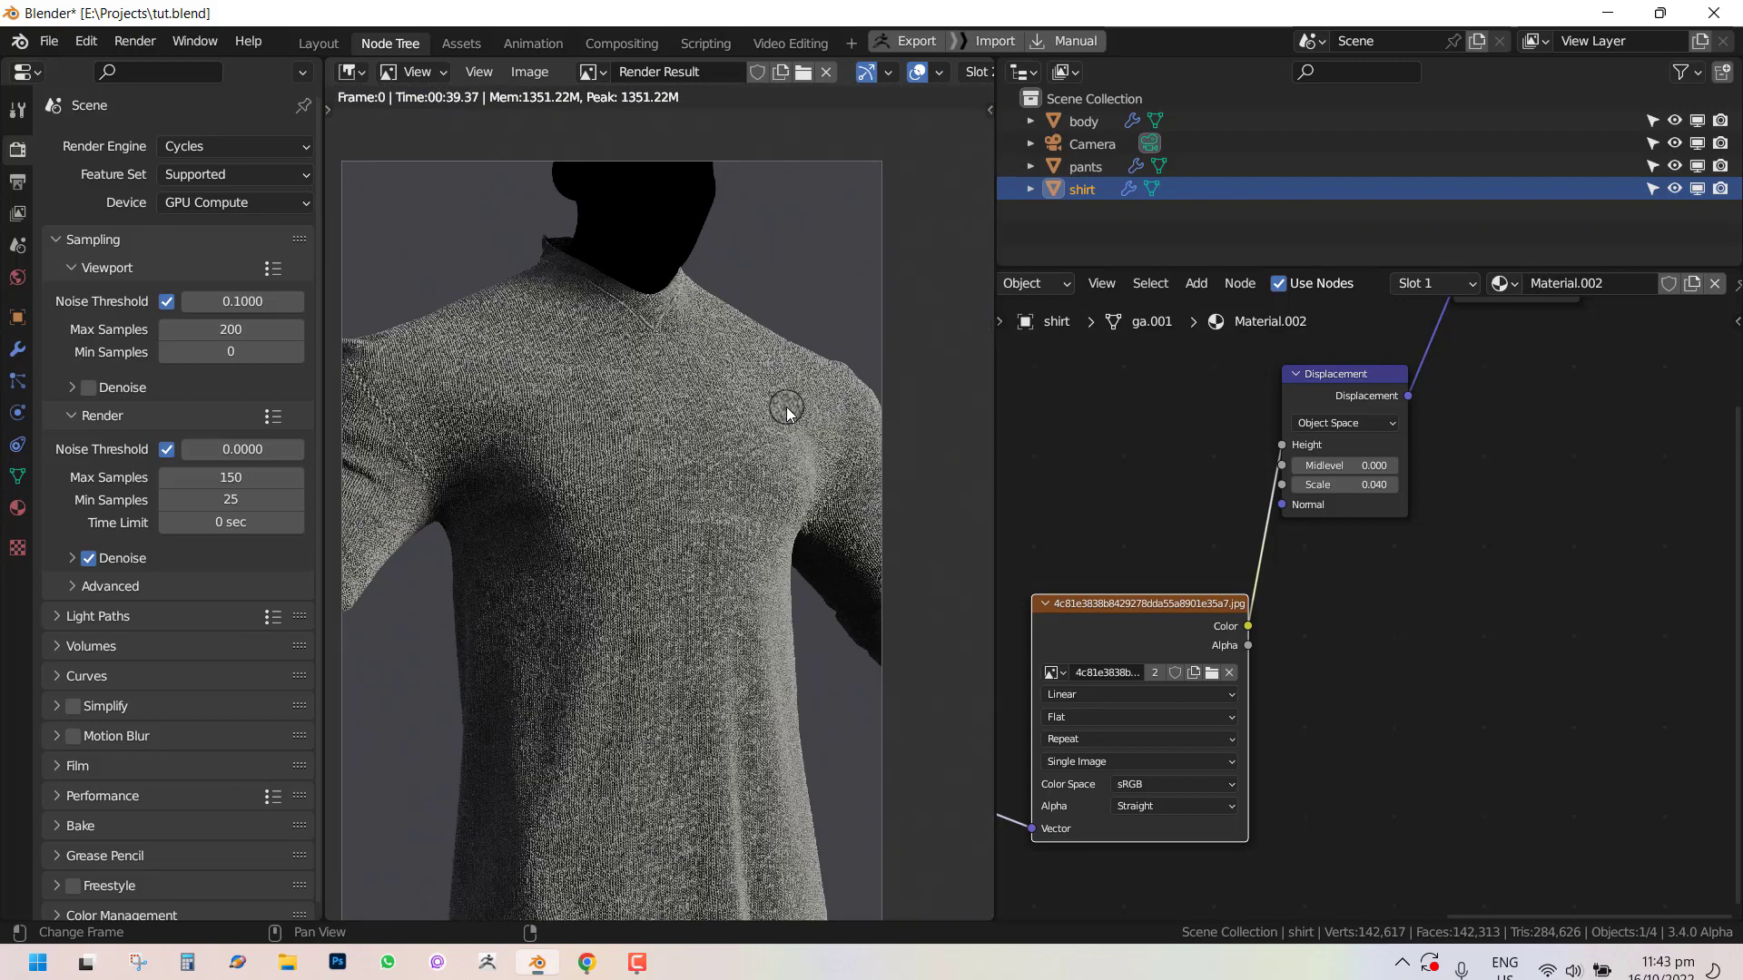
{"action": "key", "text": "ctrl+space"}
{"action": "scroll", "coordinate": [794, 393], "scroll_direction": "up", "scroll_amount": 2}
{"action": "middle_click_drag", "start_coordinate": [884, 452], "coordinate": [883, 394]}
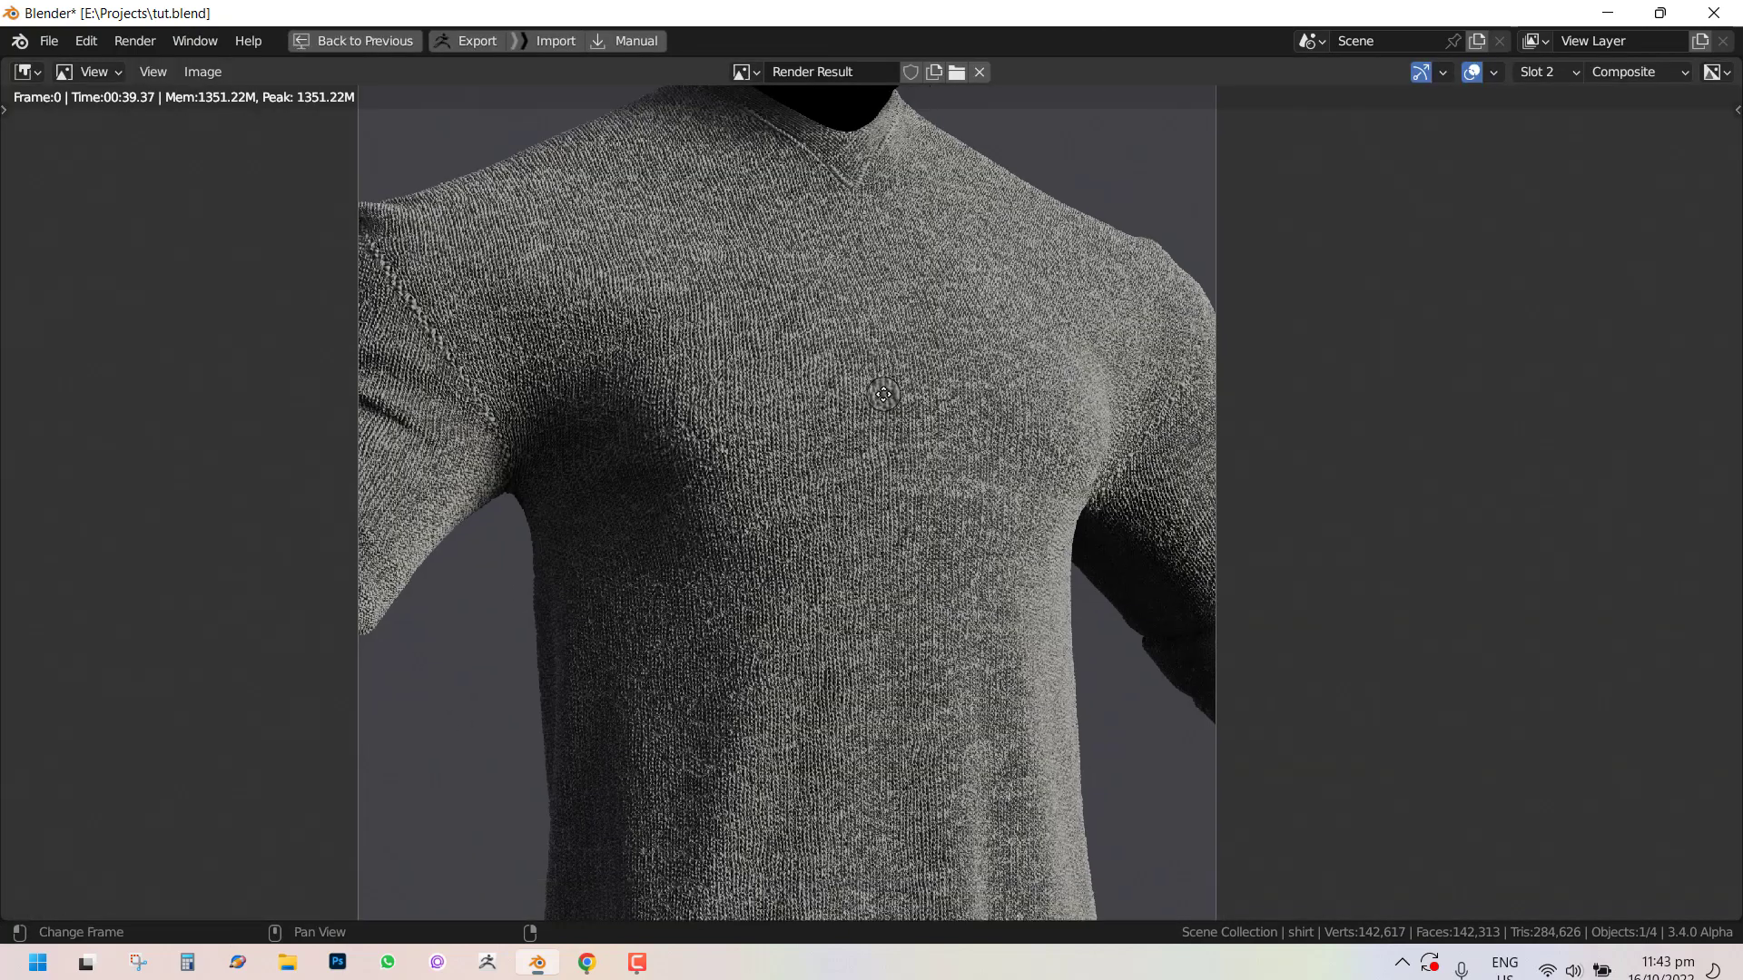
{"action": "key", "text": "ctrl+space"}
{"action": "scroll", "coordinate": [680, 404], "scroll_direction": "down", "scroll_amount": 3}
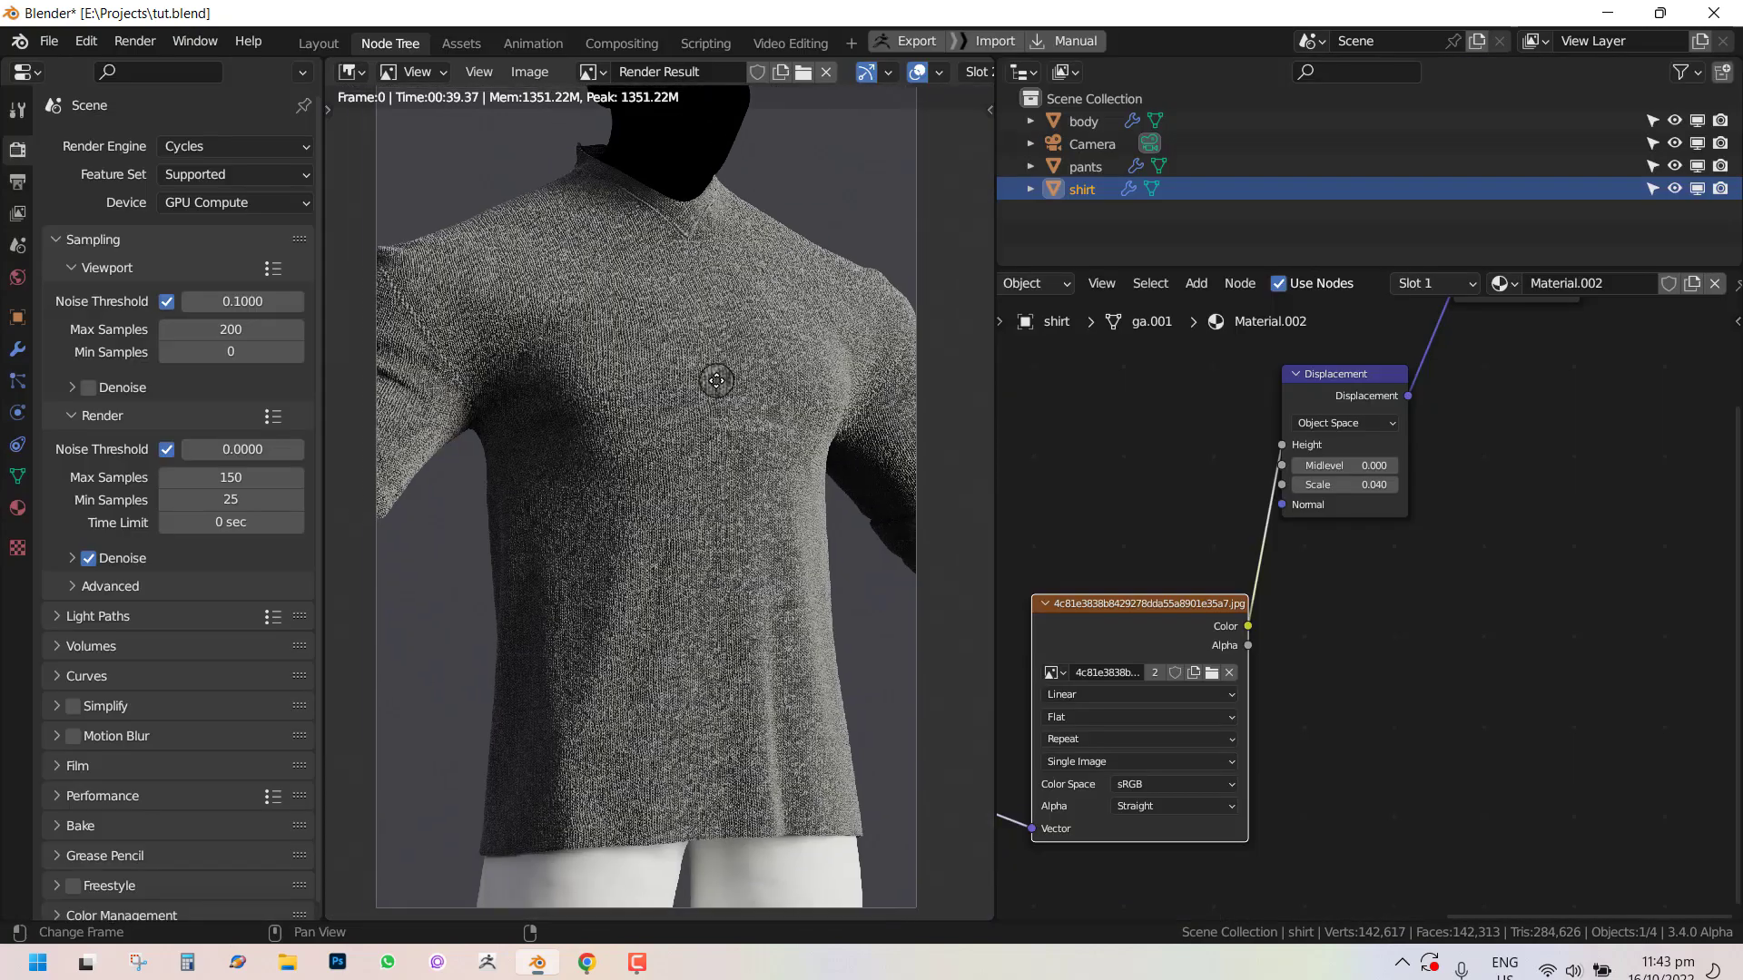
{"action": "scroll", "coordinate": [1365, 613], "scroll_direction": "down", "scroll_amount": 3}
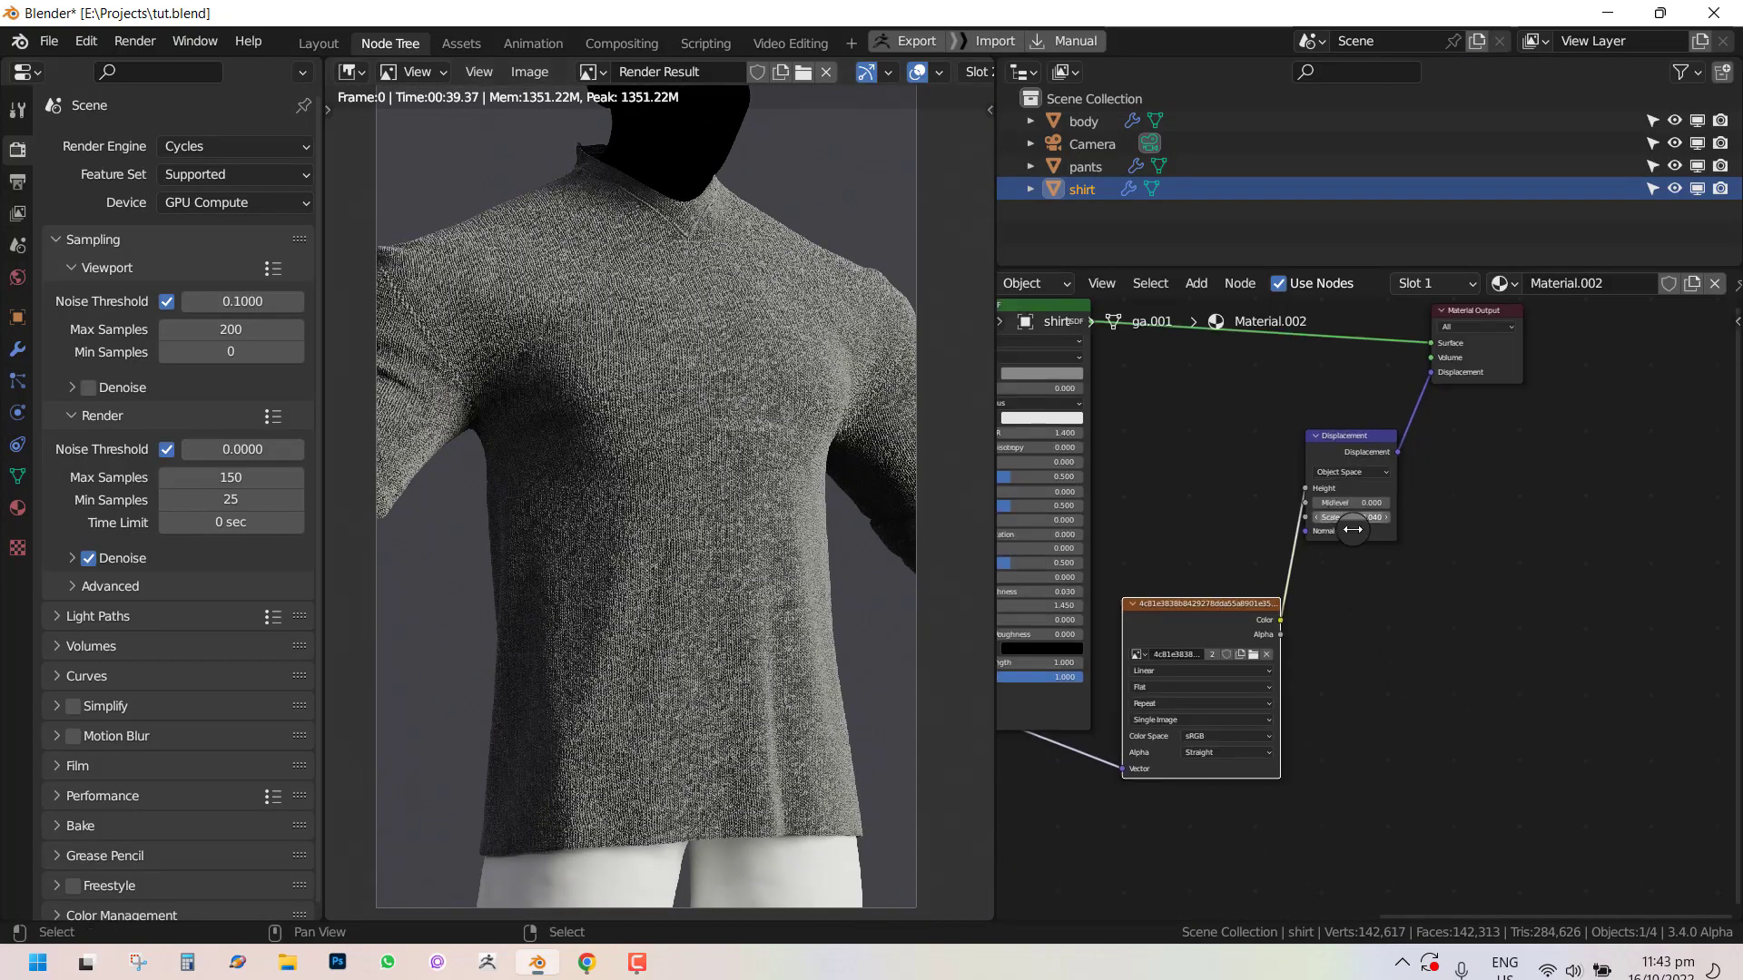
Rearrange the Principled BSDF and image texture nodes in the shirt material to make room.
{"action": "scroll", "coordinate": [1525, 579], "scroll_direction": "down", "scroll_amount": 2}
{"action": "left_click_drag", "start_coordinate": [1197, 390], "coordinate": [1264, 330]}
{"action": "middle_click_drag", "start_coordinate": [1276, 399], "coordinate": [1289, 490]}
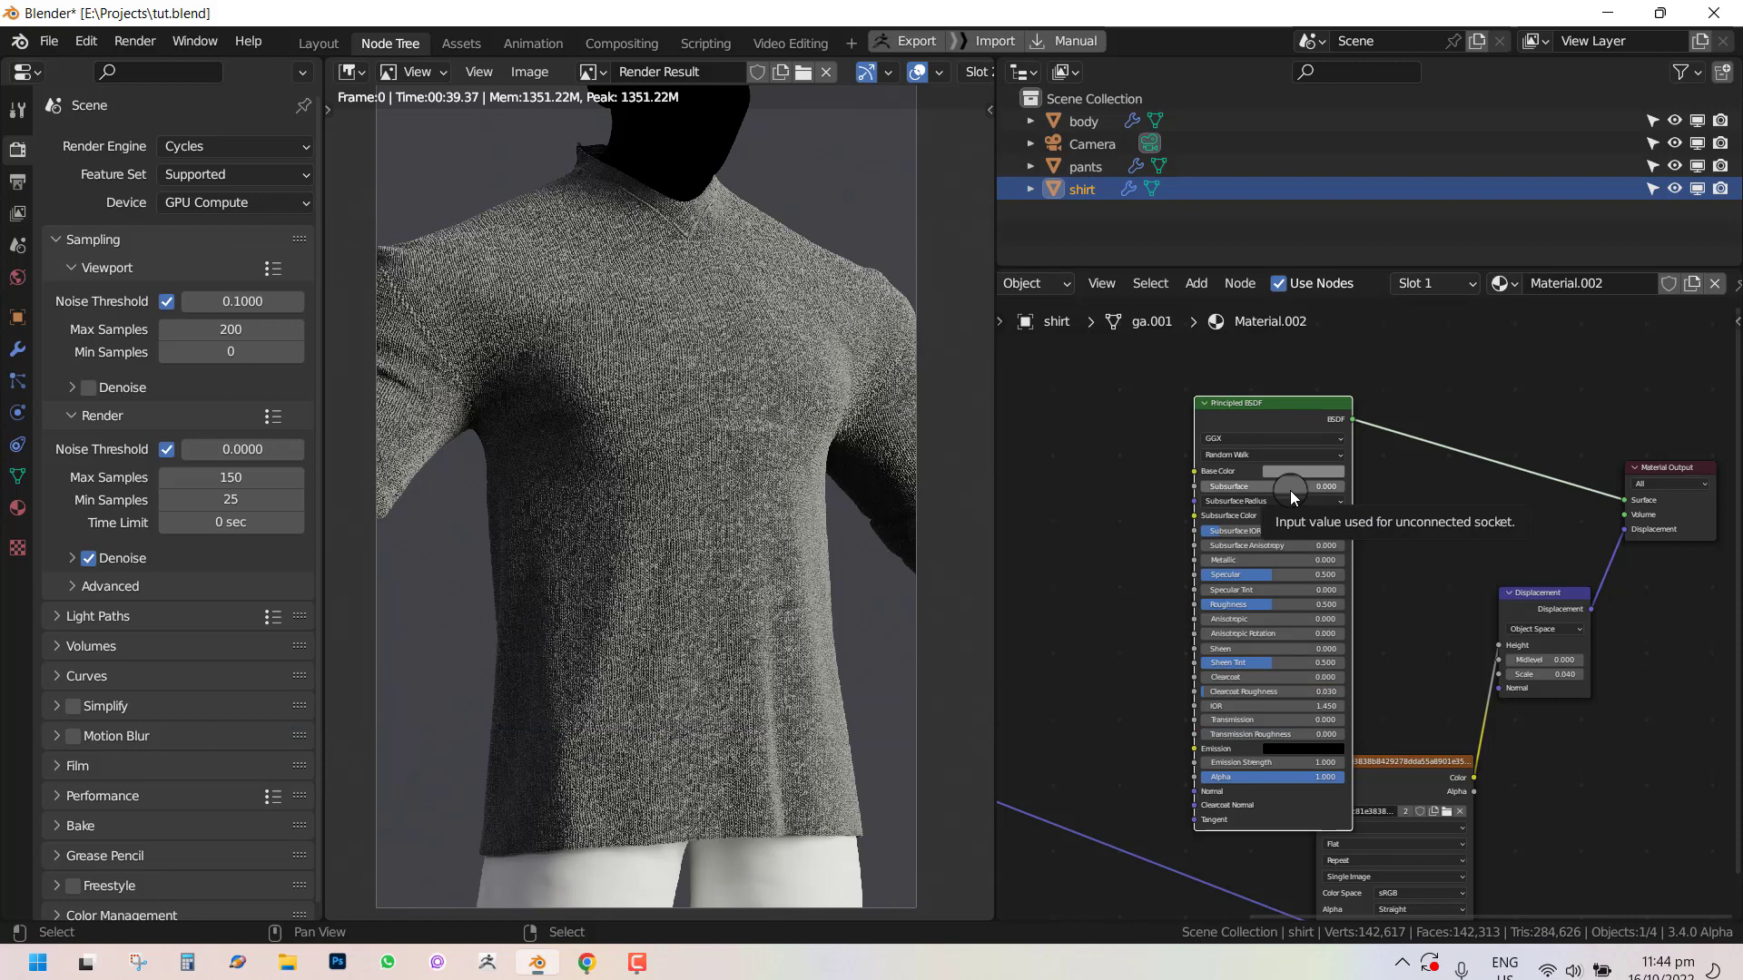
{"action": "left_click_drag", "start_coordinate": [1246, 401], "coordinate": [1289, 367]}
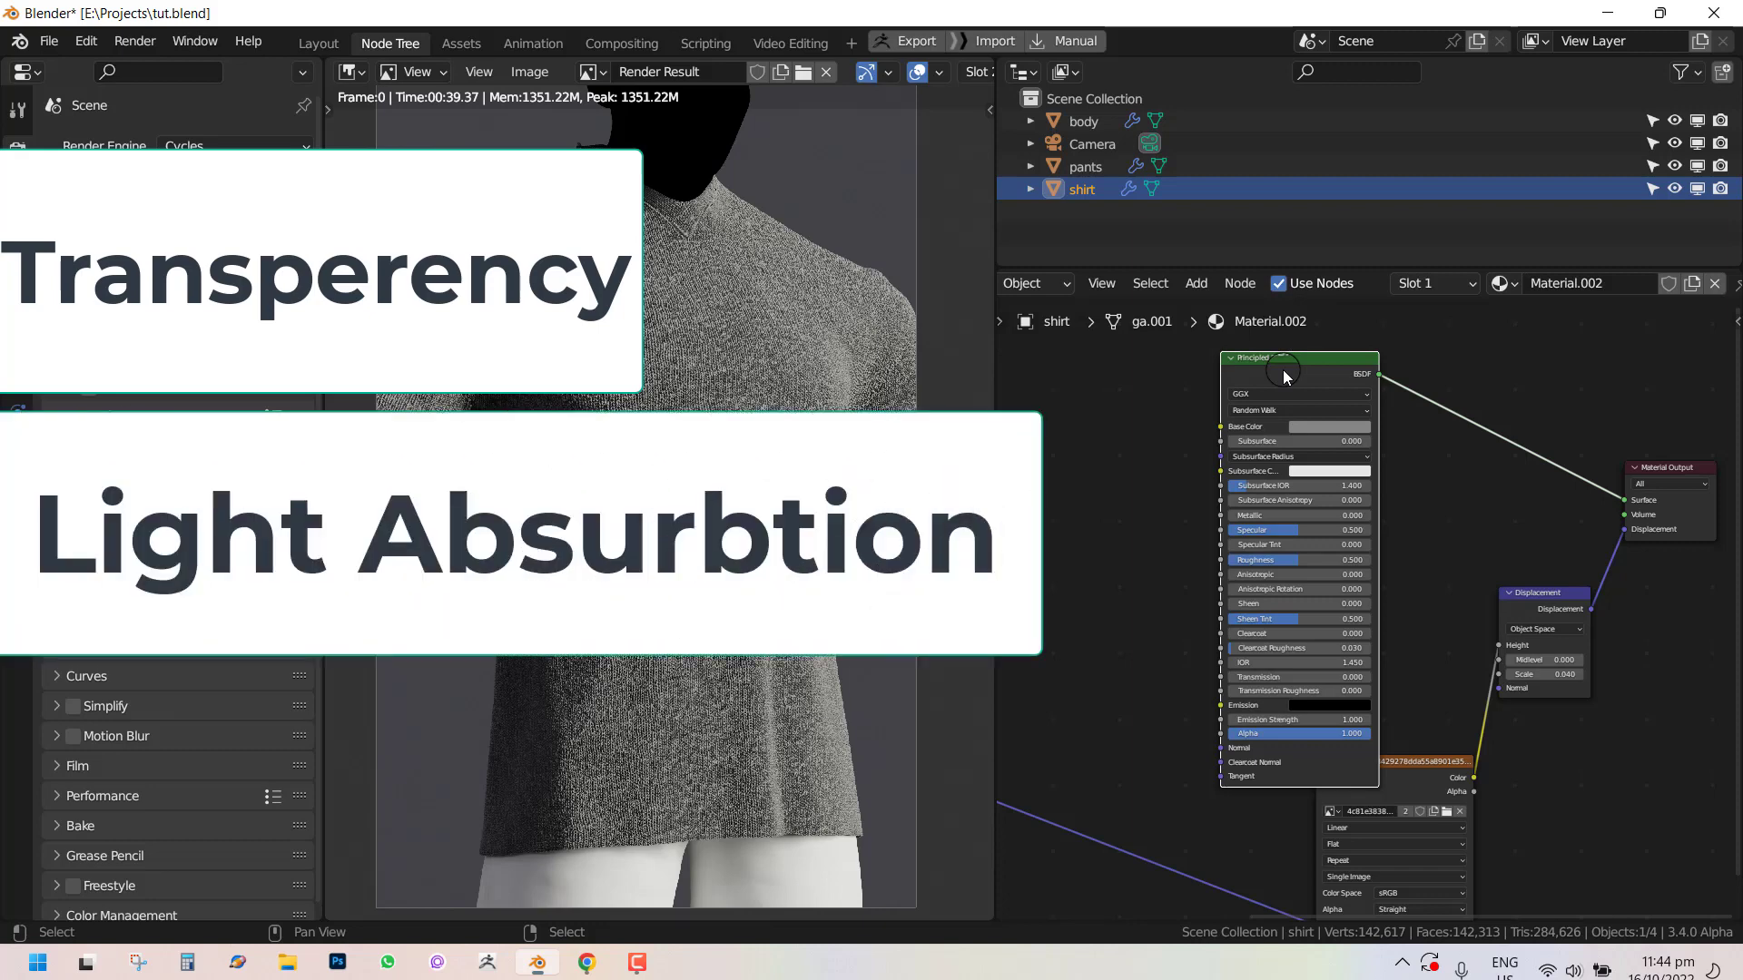
{"action": "left_click_drag", "start_coordinate": [1308, 368], "coordinate": [1347, 370]}
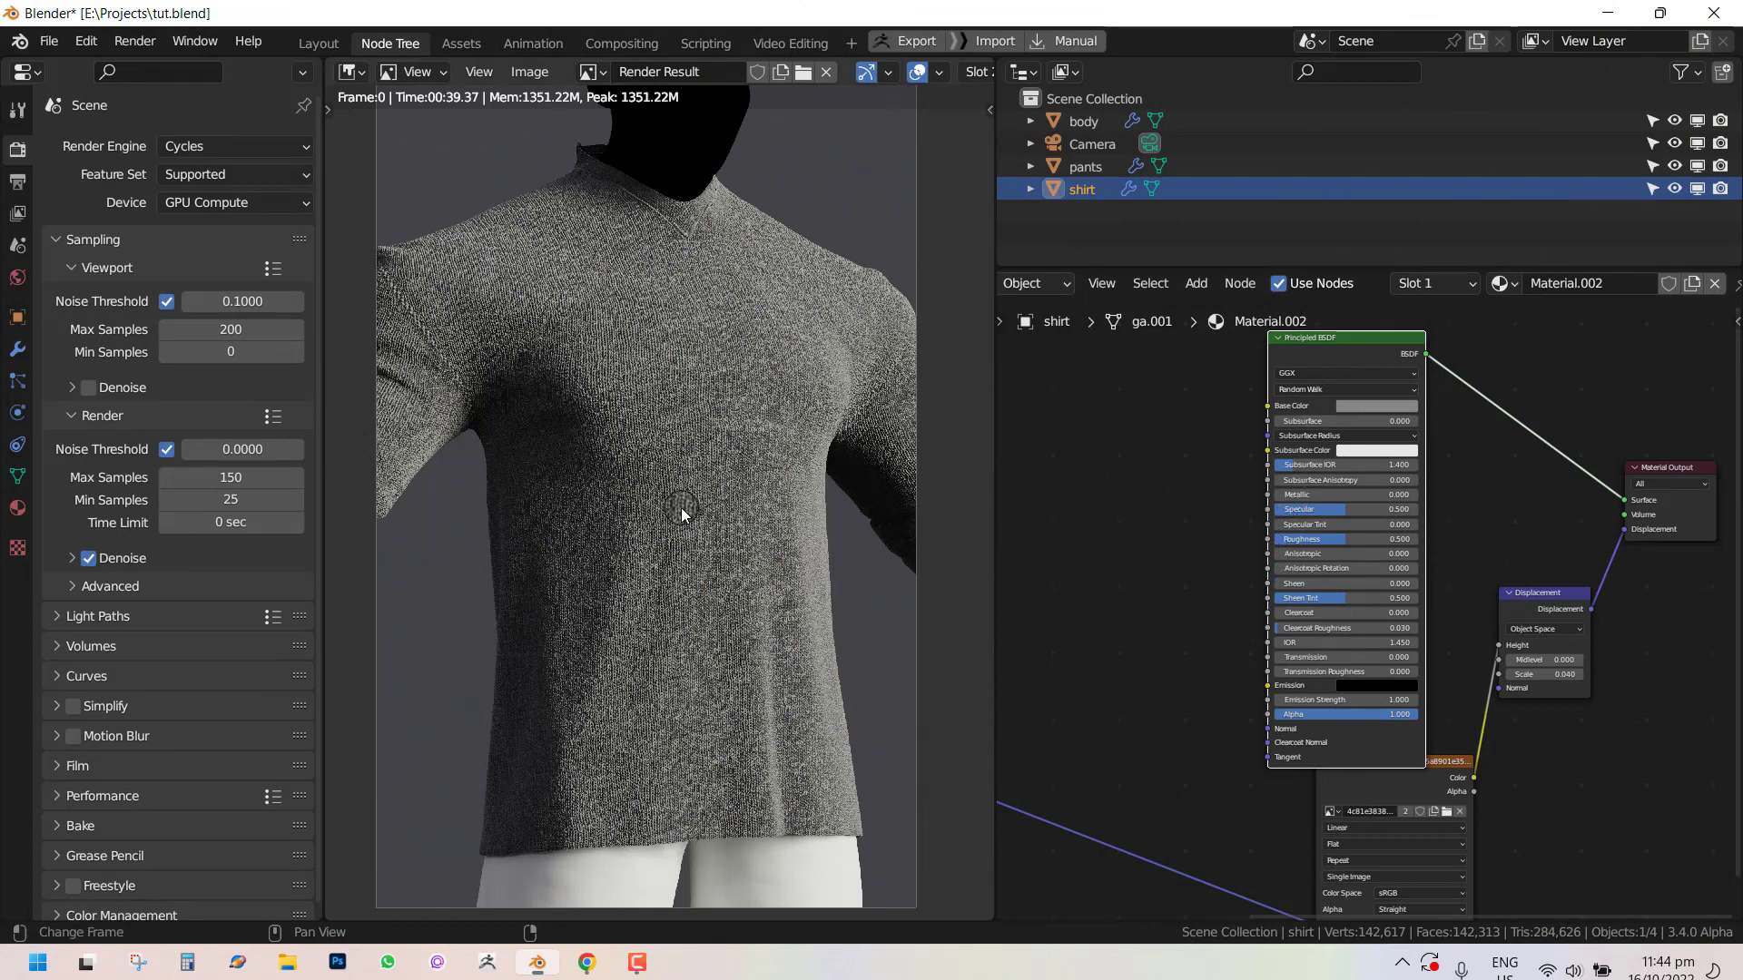
{"action": "key", "text": "Escape"}
{"action": "middle_click_drag", "start_coordinate": [1352, 648], "coordinate": [1450, 550]}
{"action": "scroll", "coordinate": [1451, 550], "scroll_direction": "down", "scroll_amount": 4}
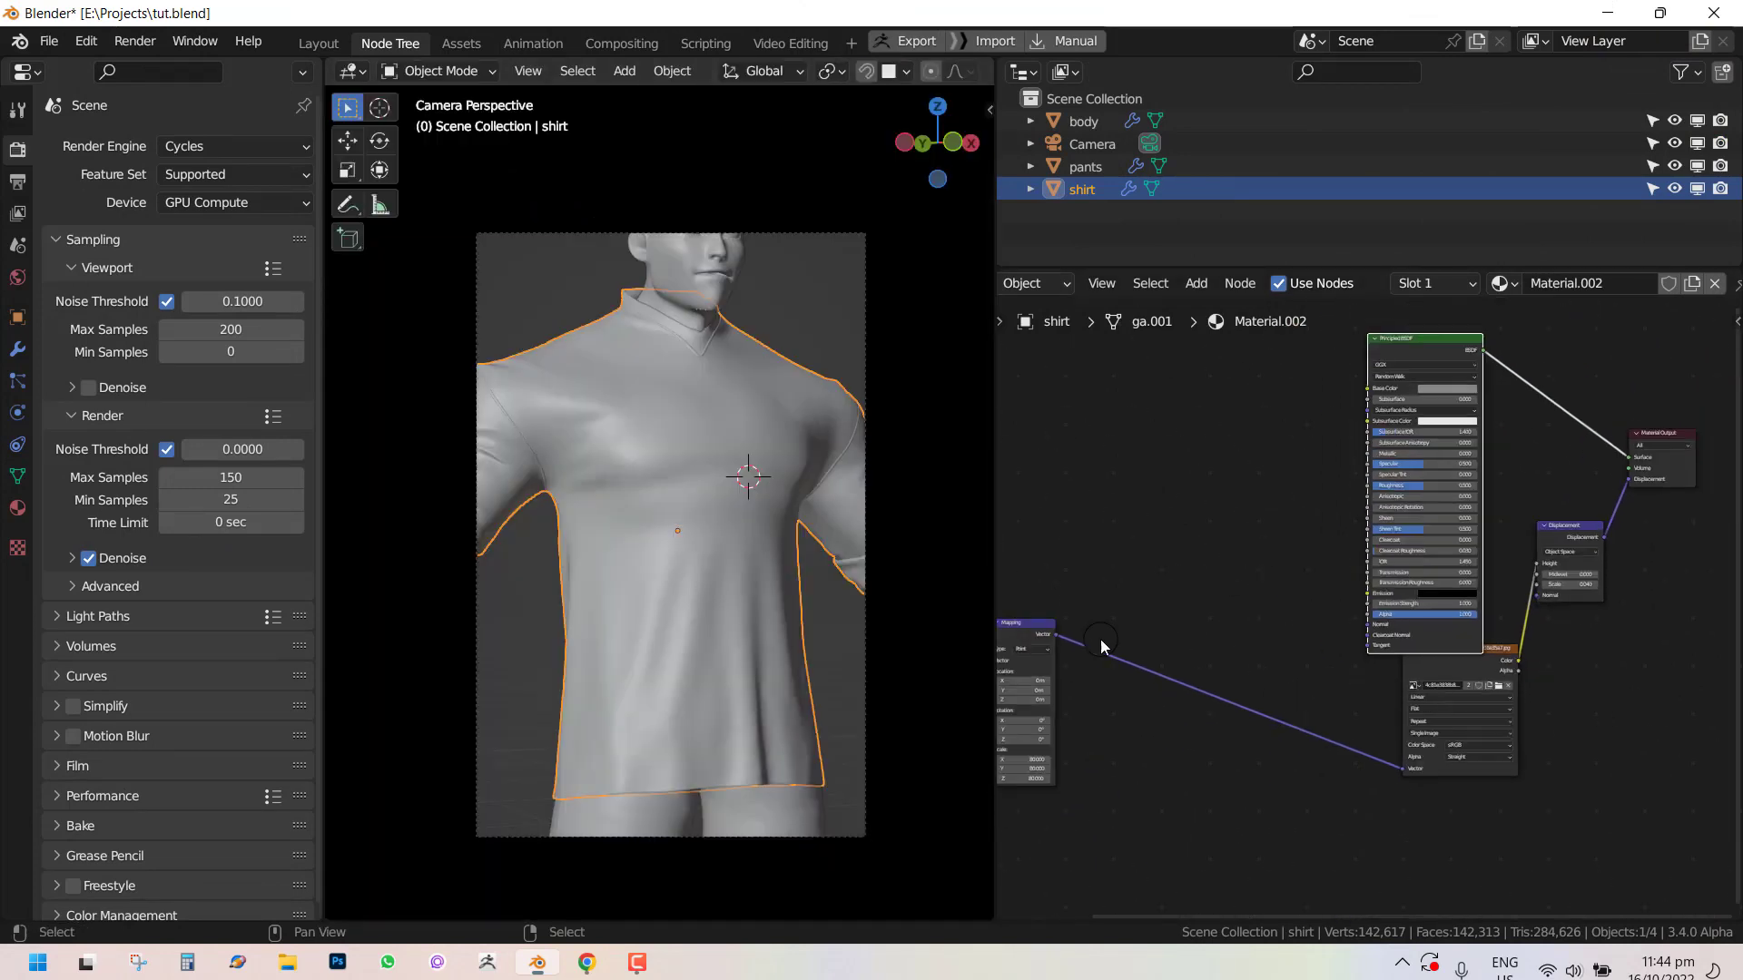
{"action": "middle_click_drag", "start_coordinate": [1077, 638], "coordinate": [1110, 630]}
{"action": "left_click_drag", "start_coordinate": [1489, 654], "coordinate": [1217, 692]}
{"action": "scroll", "coordinate": [1146, 493], "scroll_direction": "up", "scroll_amount": 1}
Add a ColorRamp node and connect the knit image's Color to its Fac input.
{"action": "key", "text": "shift+a"}
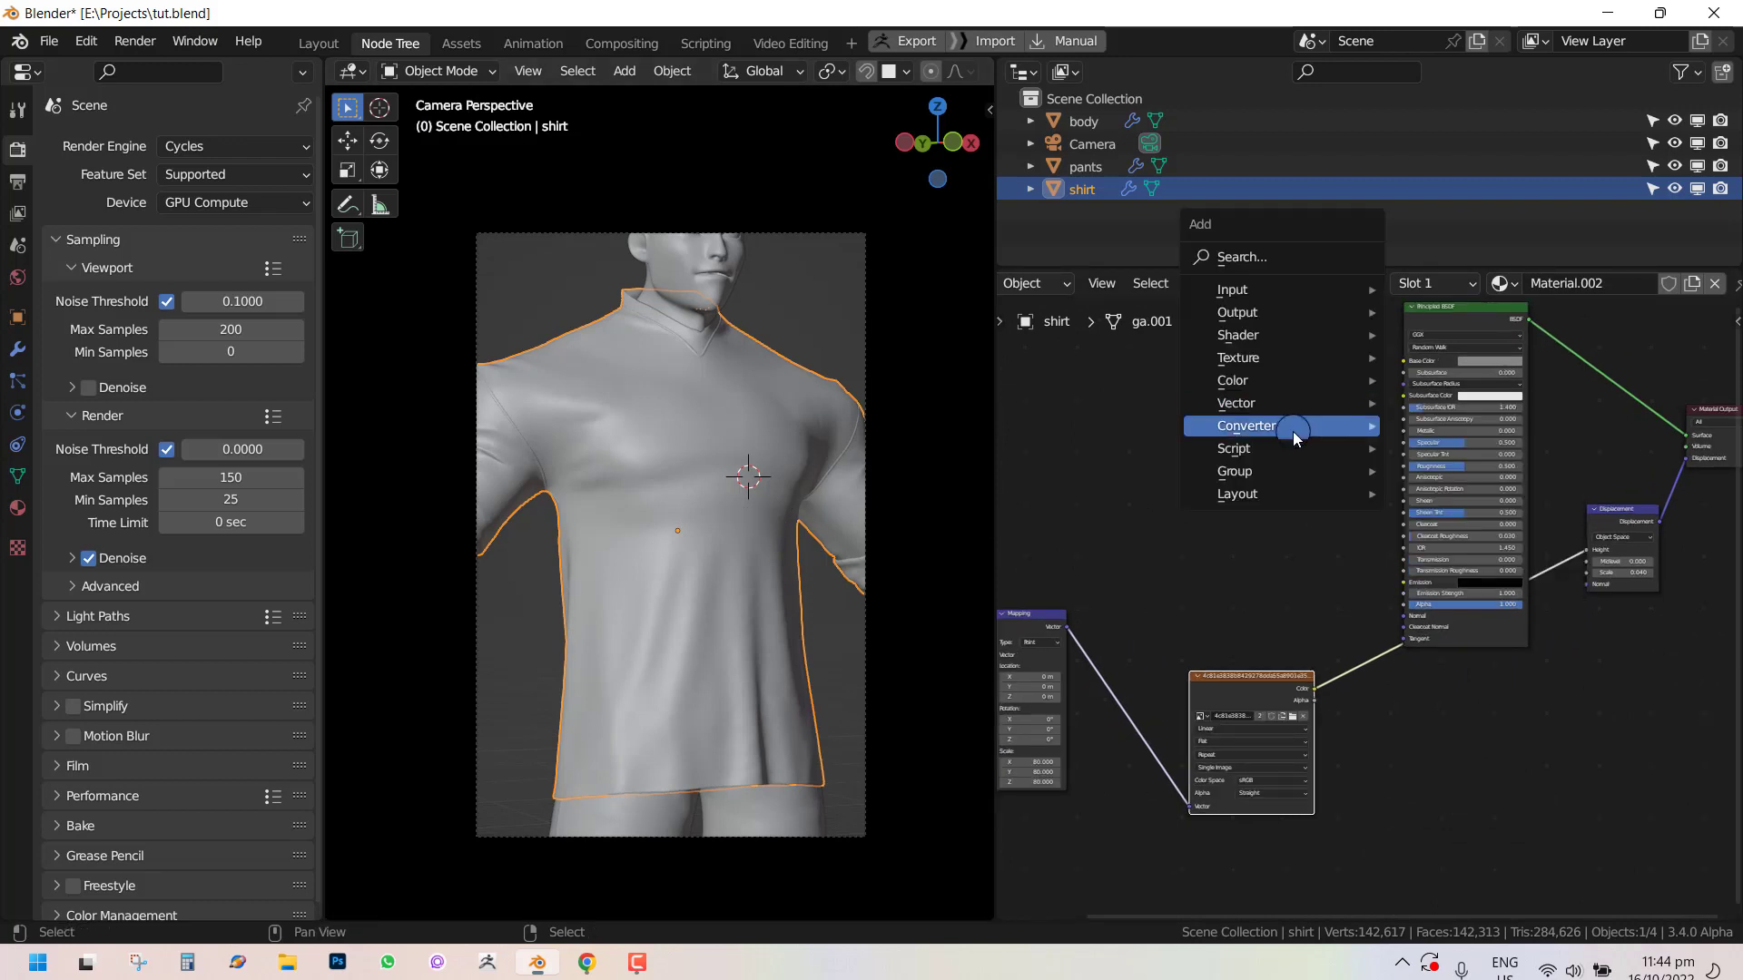
{"action": "mouse_move", "coordinate": [1293, 432]}
{"action": "left_click", "coordinate": [1461, 467]}
{"action": "left_click", "coordinate": [1215, 456]}
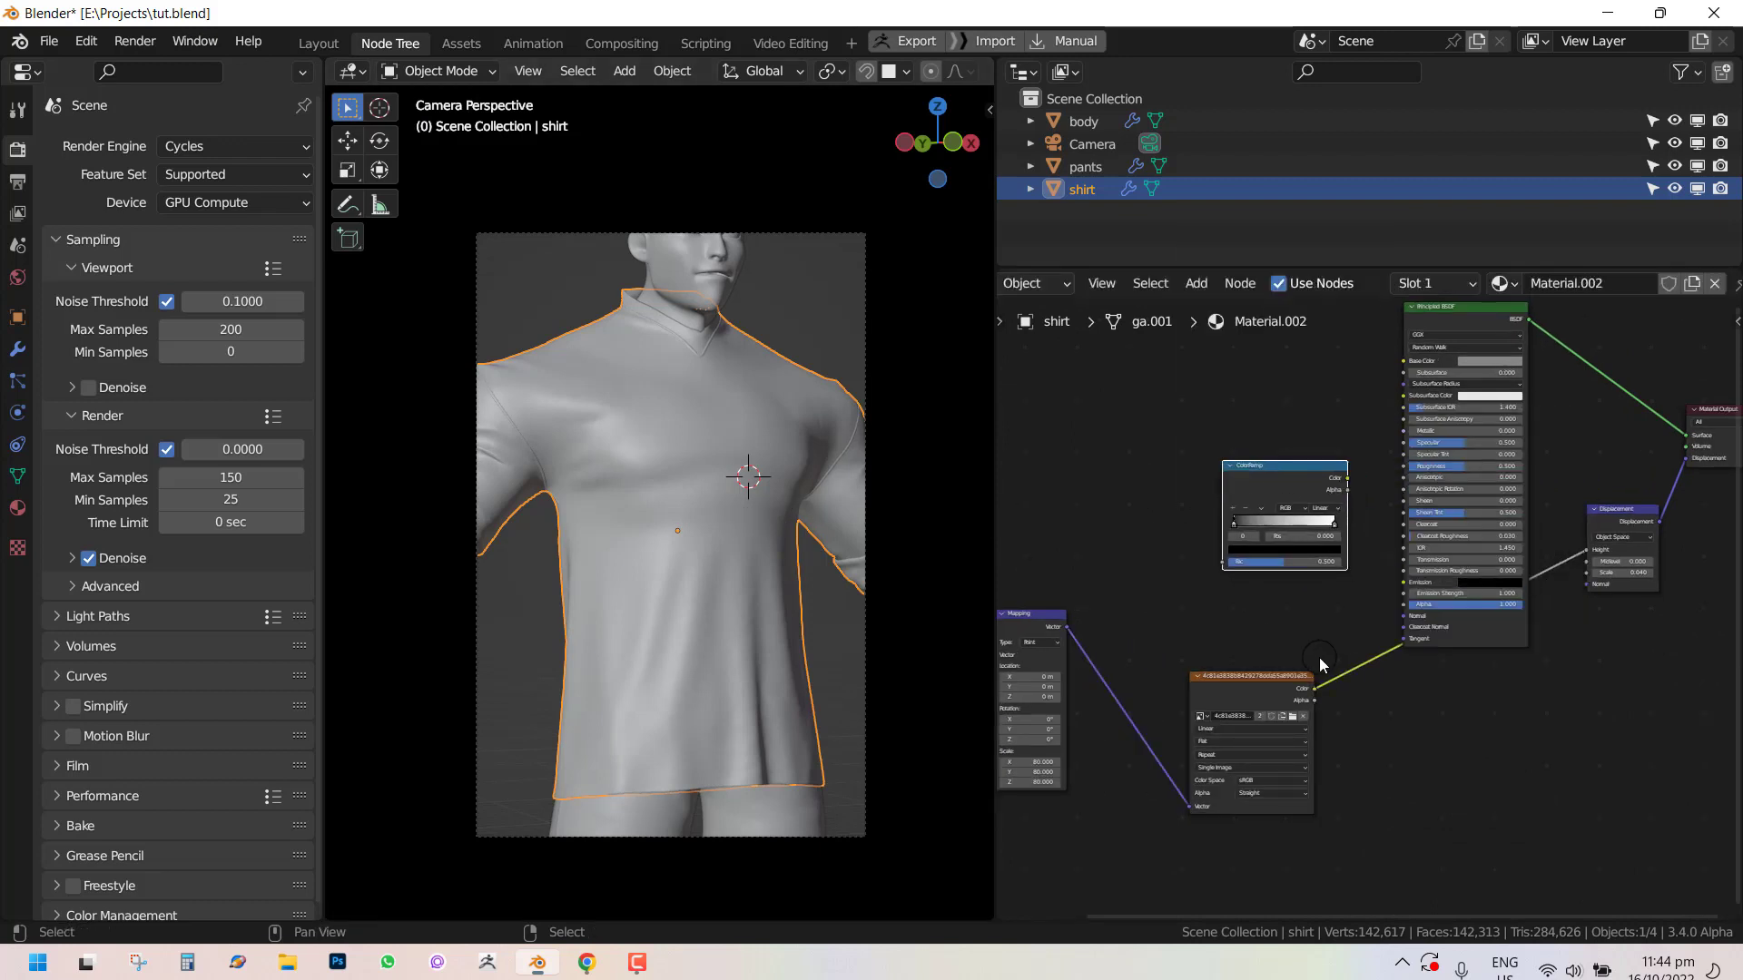
{"action": "left_click_drag", "start_coordinate": [1312, 690], "coordinate": [1222, 563]}
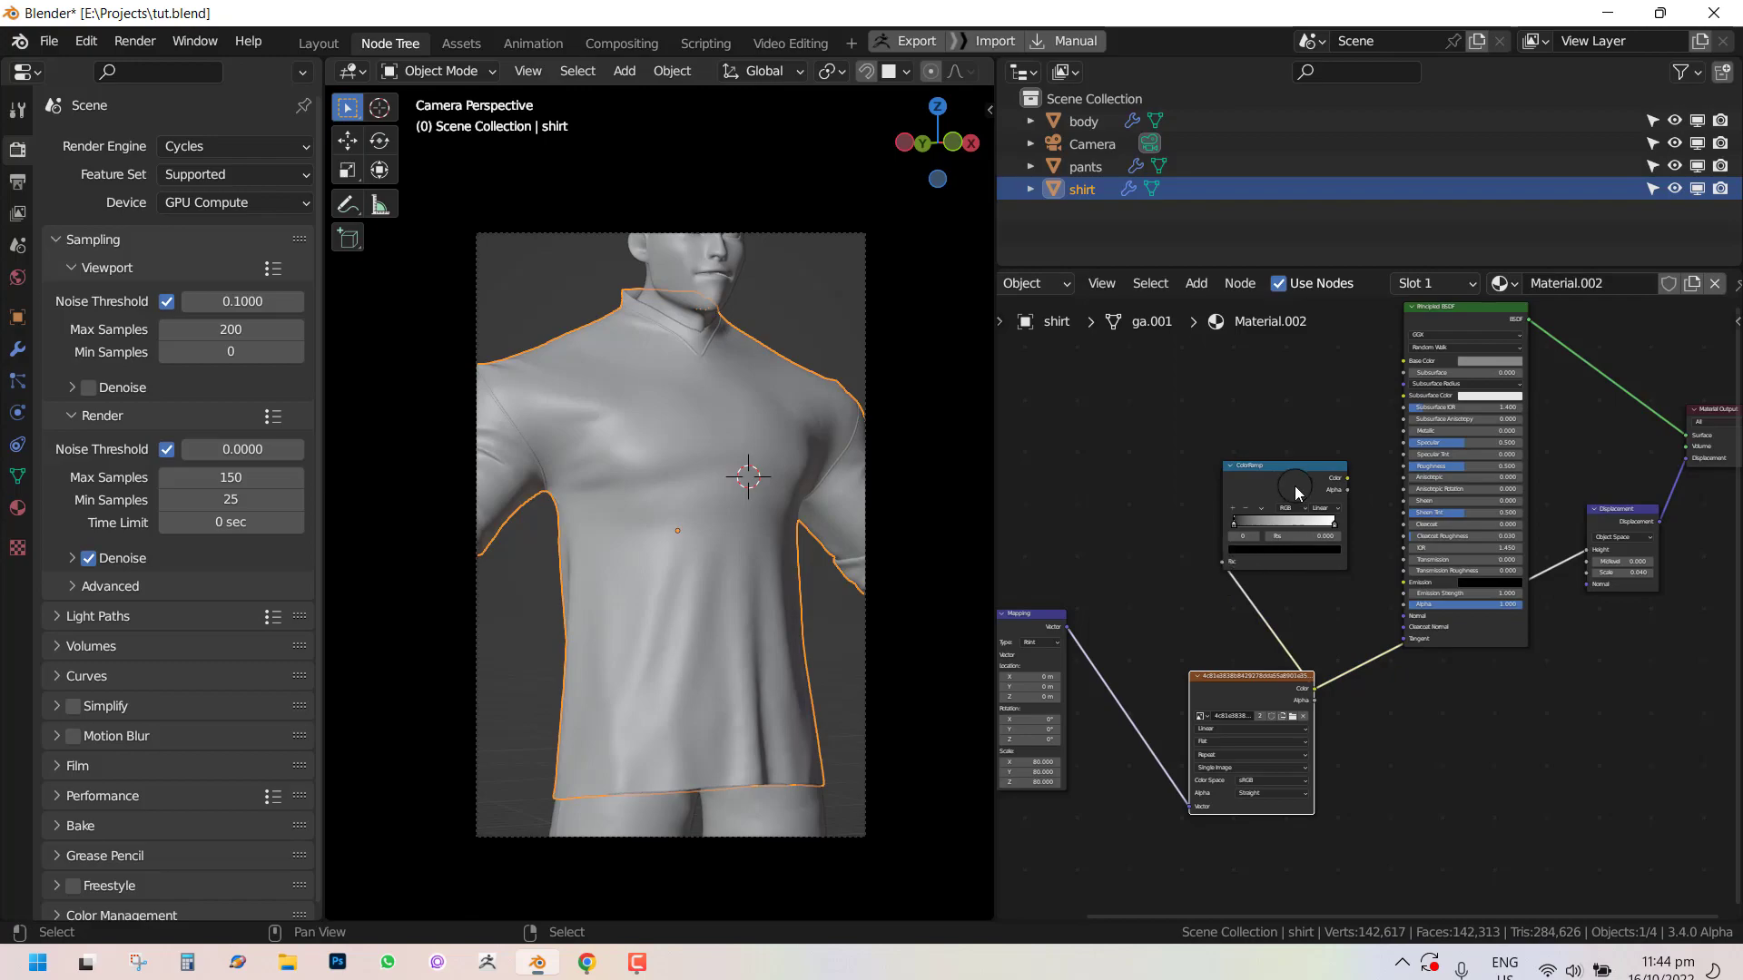
Switch the 3D viewport to rendered shading.
{"action": "scroll", "coordinate": [1318, 477], "scroll_direction": "up", "scroll_amount": 1}
{"action": "scroll", "coordinate": [708, 580], "scroll_direction": "up", "scroll_amount": 2}
{"action": "key", "text": "z"}
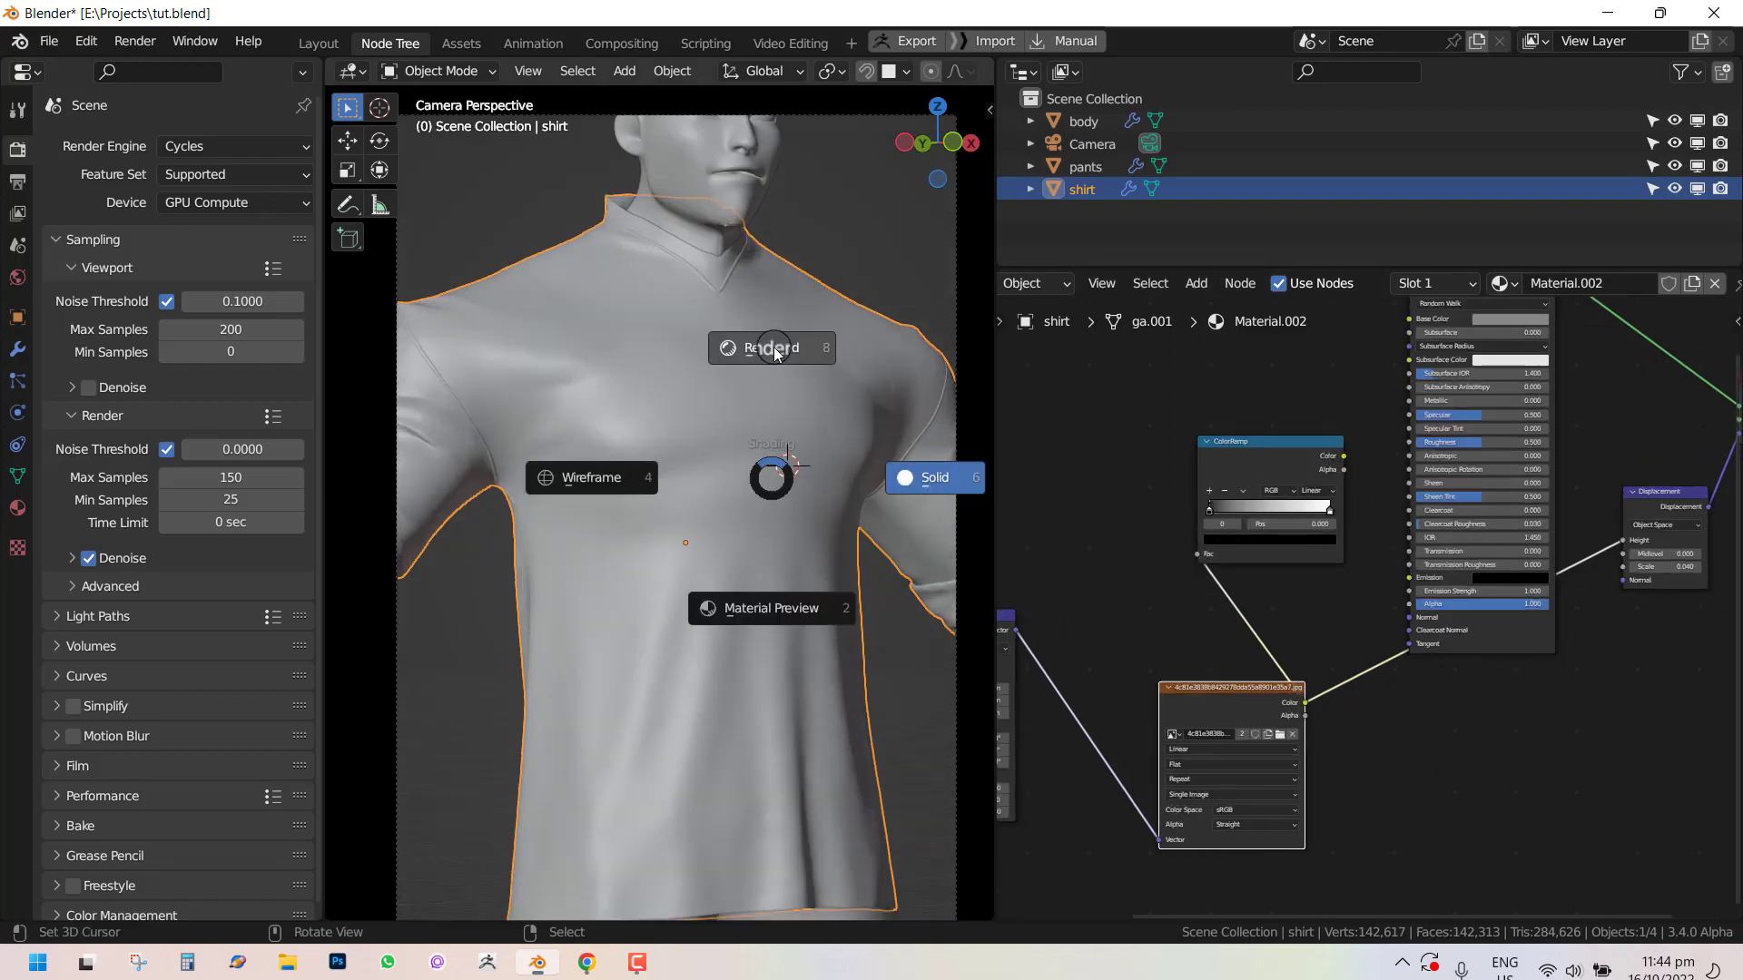
{"action": "left_click", "coordinate": [774, 347]}
{"action": "scroll", "coordinate": [776, 372], "scroll_direction": "up", "scroll_amount": 2}
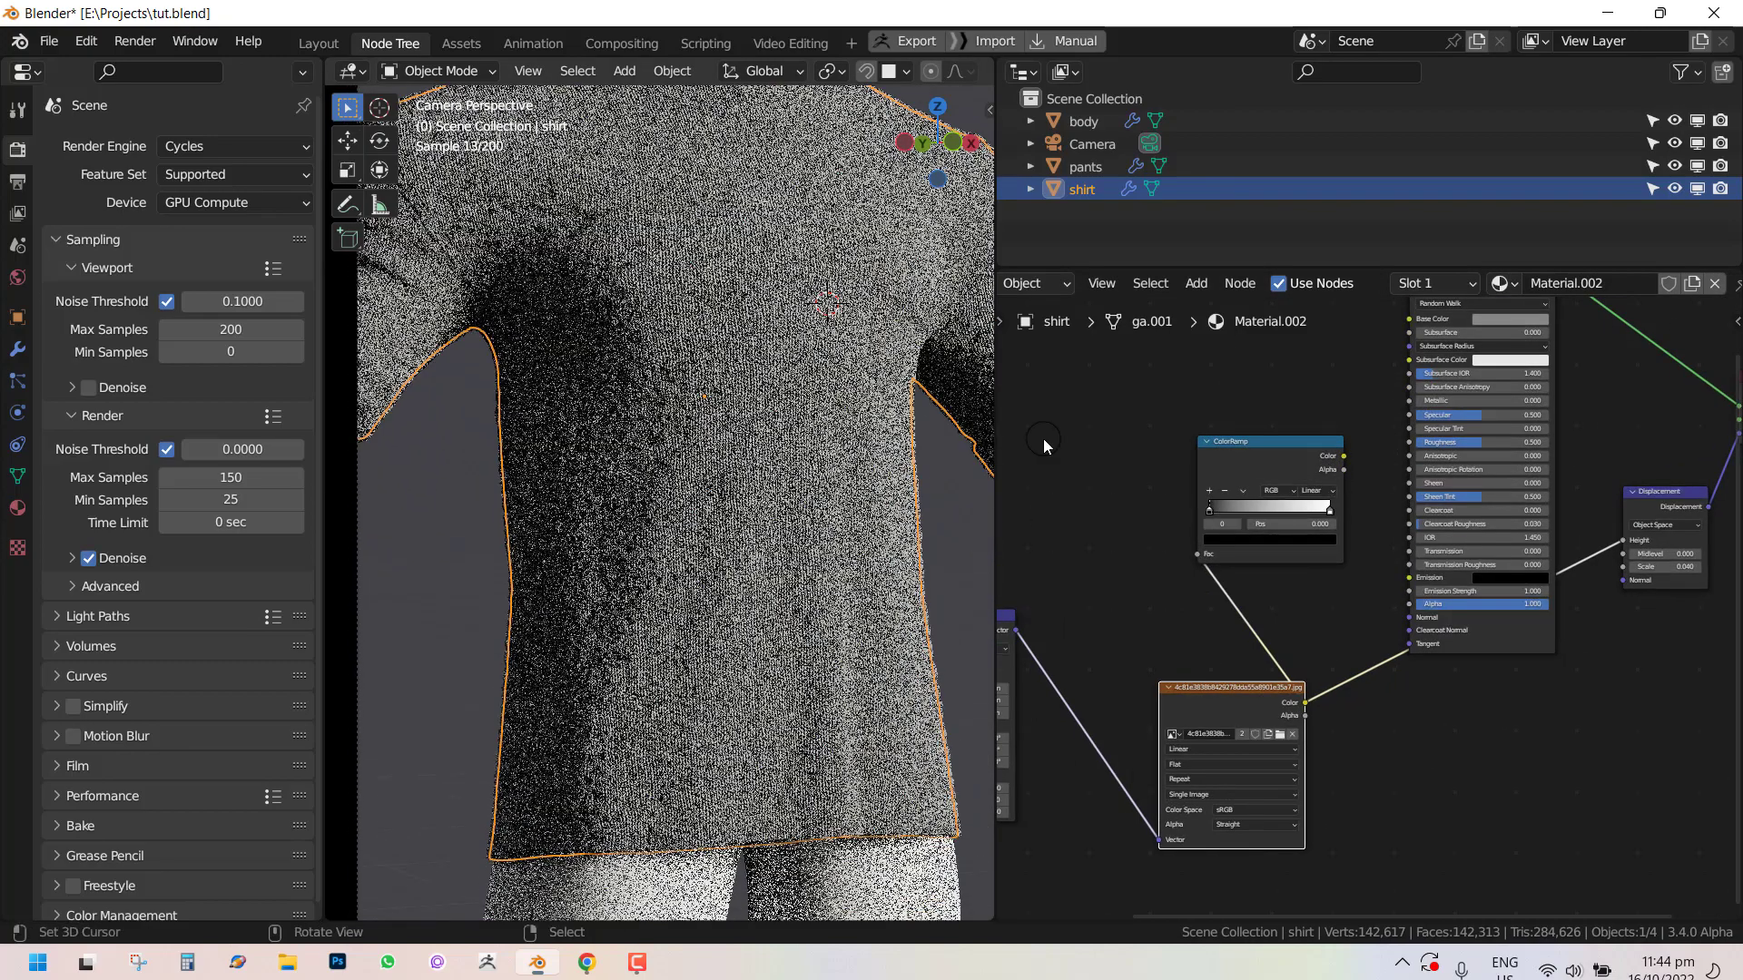
Move the ColorRamp's black stop to position 0.331 and plug the ramp's Color into the Principled BSDF's Alpha.
{"action": "left_click", "coordinate": [1298, 464], "text": "ctrl+shift"}
{"action": "scroll", "coordinate": [642, 400], "scroll_direction": "up", "scroll_amount": 2}
{"action": "scroll", "coordinate": [778, 434], "scroll_direction": "up", "scroll_amount": 1}
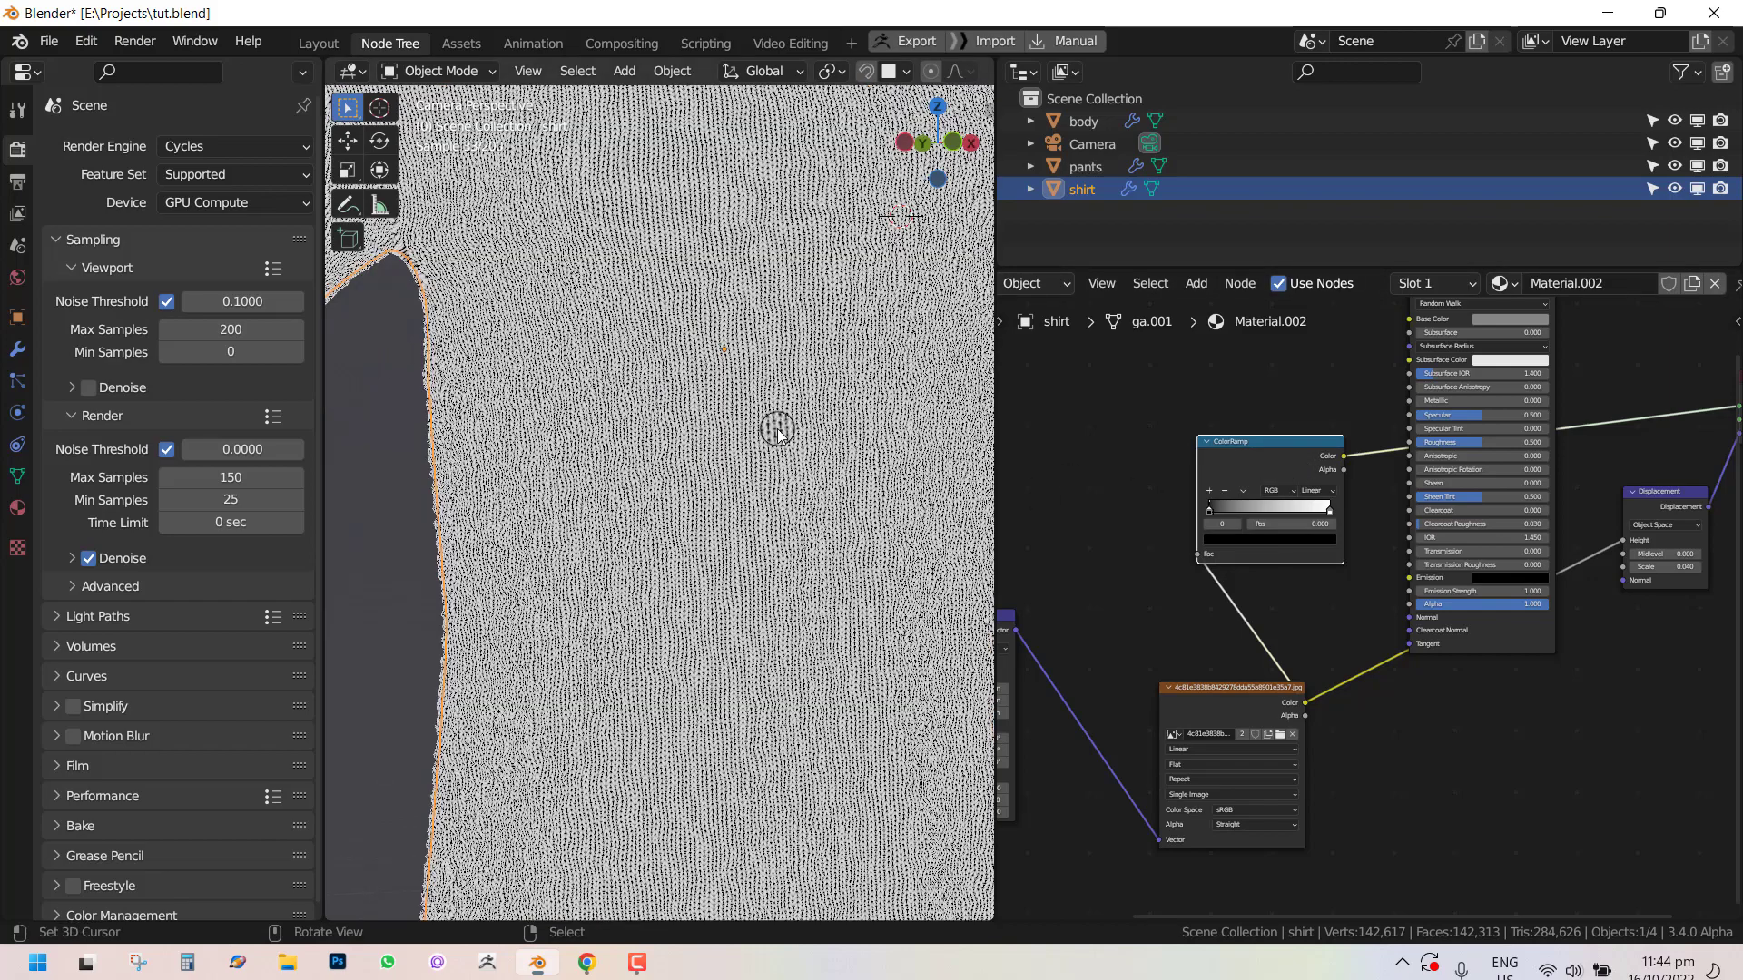
{"action": "mouse_move", "coordinate": [1217, 514]}
{"action": "left_mouse_down"}
{"action": "mouse_move", "coordinate": [1300, 513]}
{"action": "mouse_move", "coordinate": [1235, 508]}
{"action": "left_mouse_up"}
{"action": "scroll", "coordinate": [1302, 485], "scroll_direction": "up", "scroll_amount": 2}
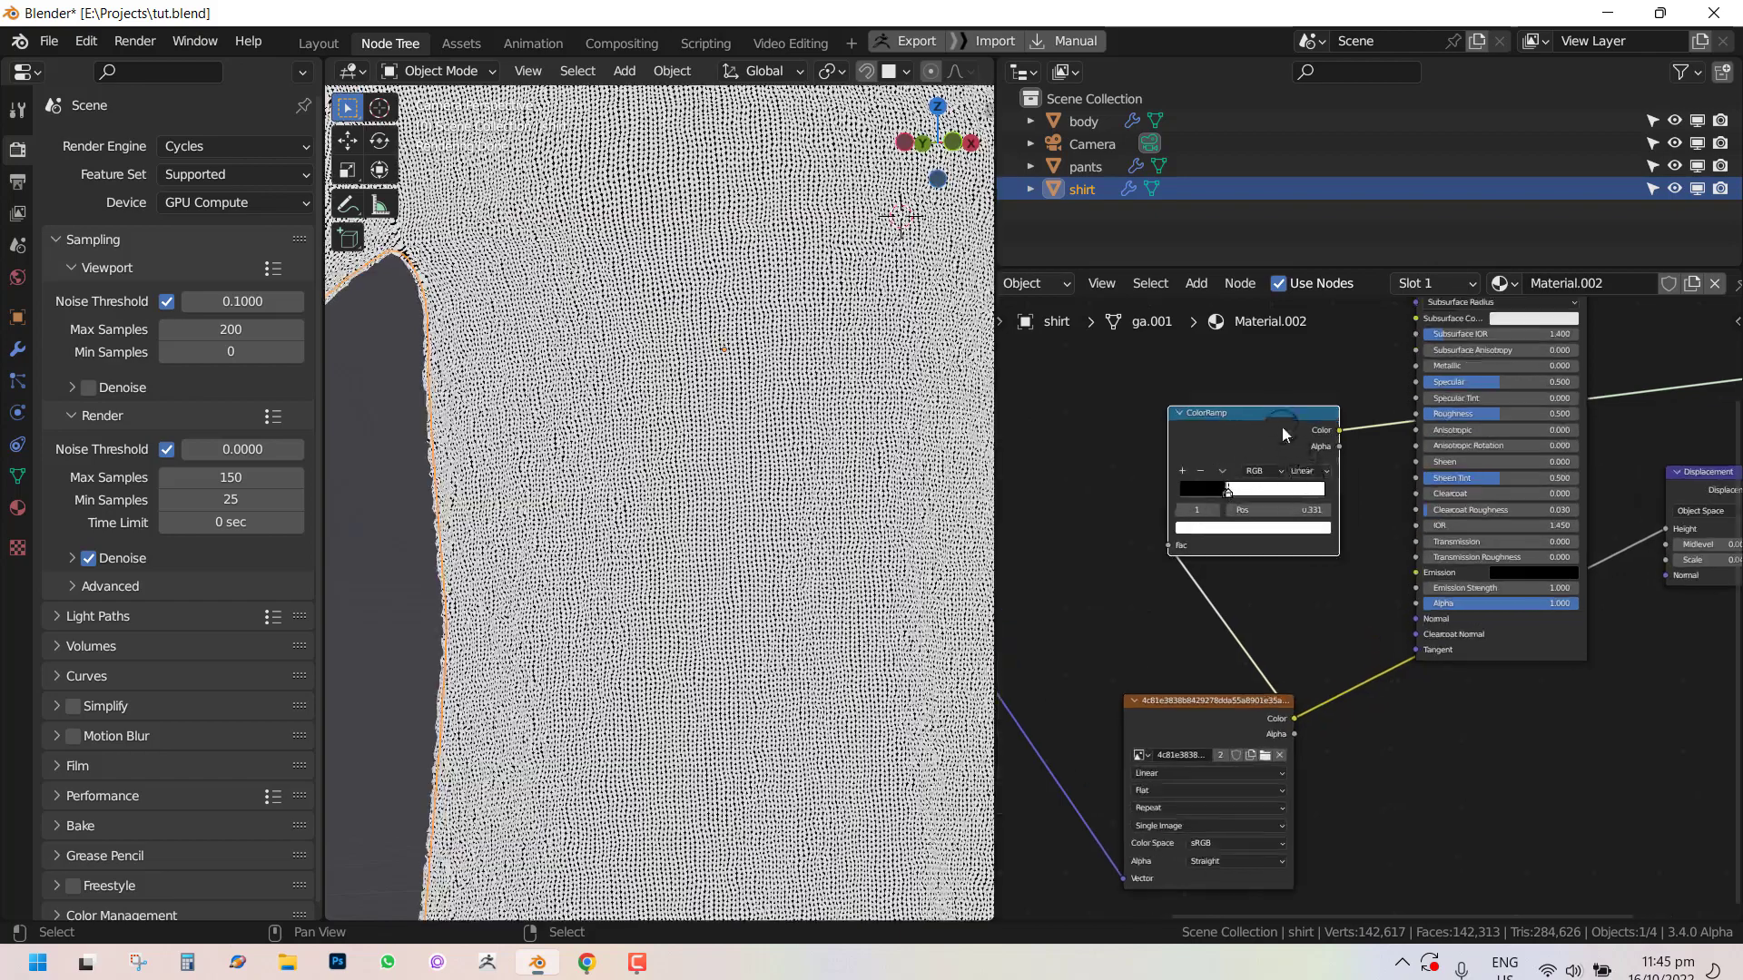
{"action": "left_click_drag", "start_coordinate": [1281, 420], "coordinate": [1419, 604]}
{"action": "left_click", "coordinate": [1503, 633]}
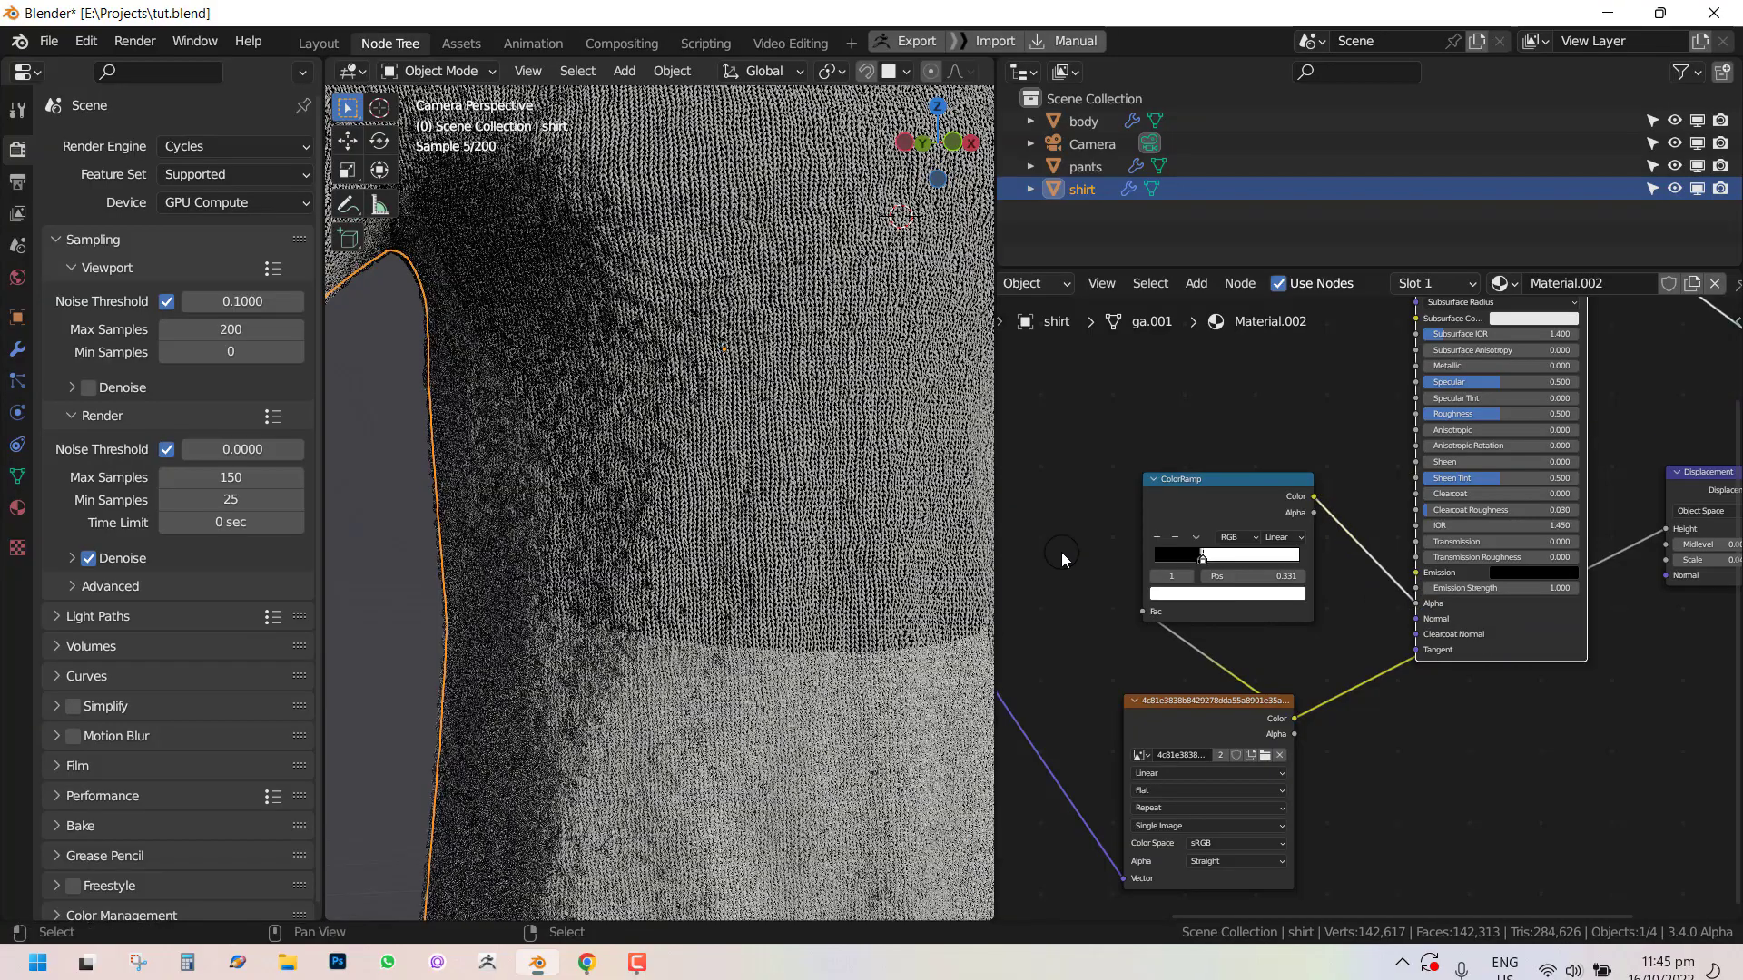
Zoom in and out of the rendered viewport to examine the shirt's transparent knit.
{"action": "scroll", "coordinate": [690, 447], "scroll_direction": "down", "scroll_amount": 6}
{"action": "middle_click_drag", "start_coordinate": [690, 446], "coordinate": [692, 436]}
{"action": "scroll", "coordinate": [692, 436], "scroll_direction": "up", "scroll_amount": 8}
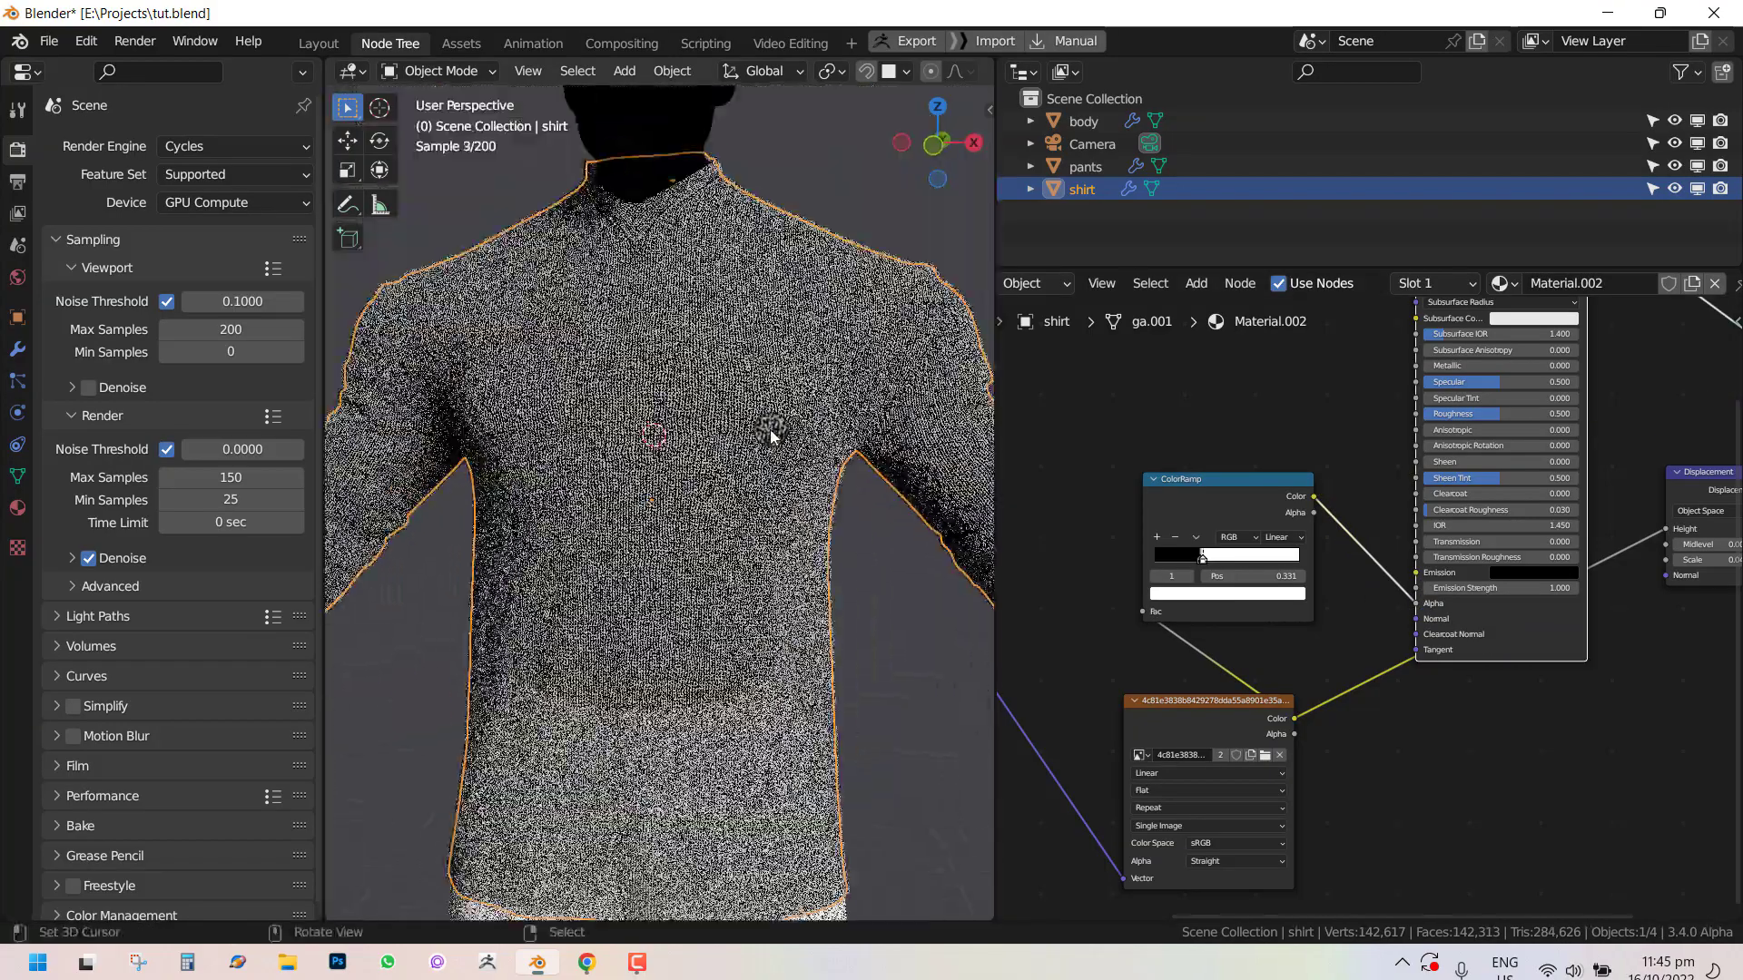
{"action": "scroll", "coordinate": [687, 444], "scroll_direction": "up", "scroll_amount": 2}
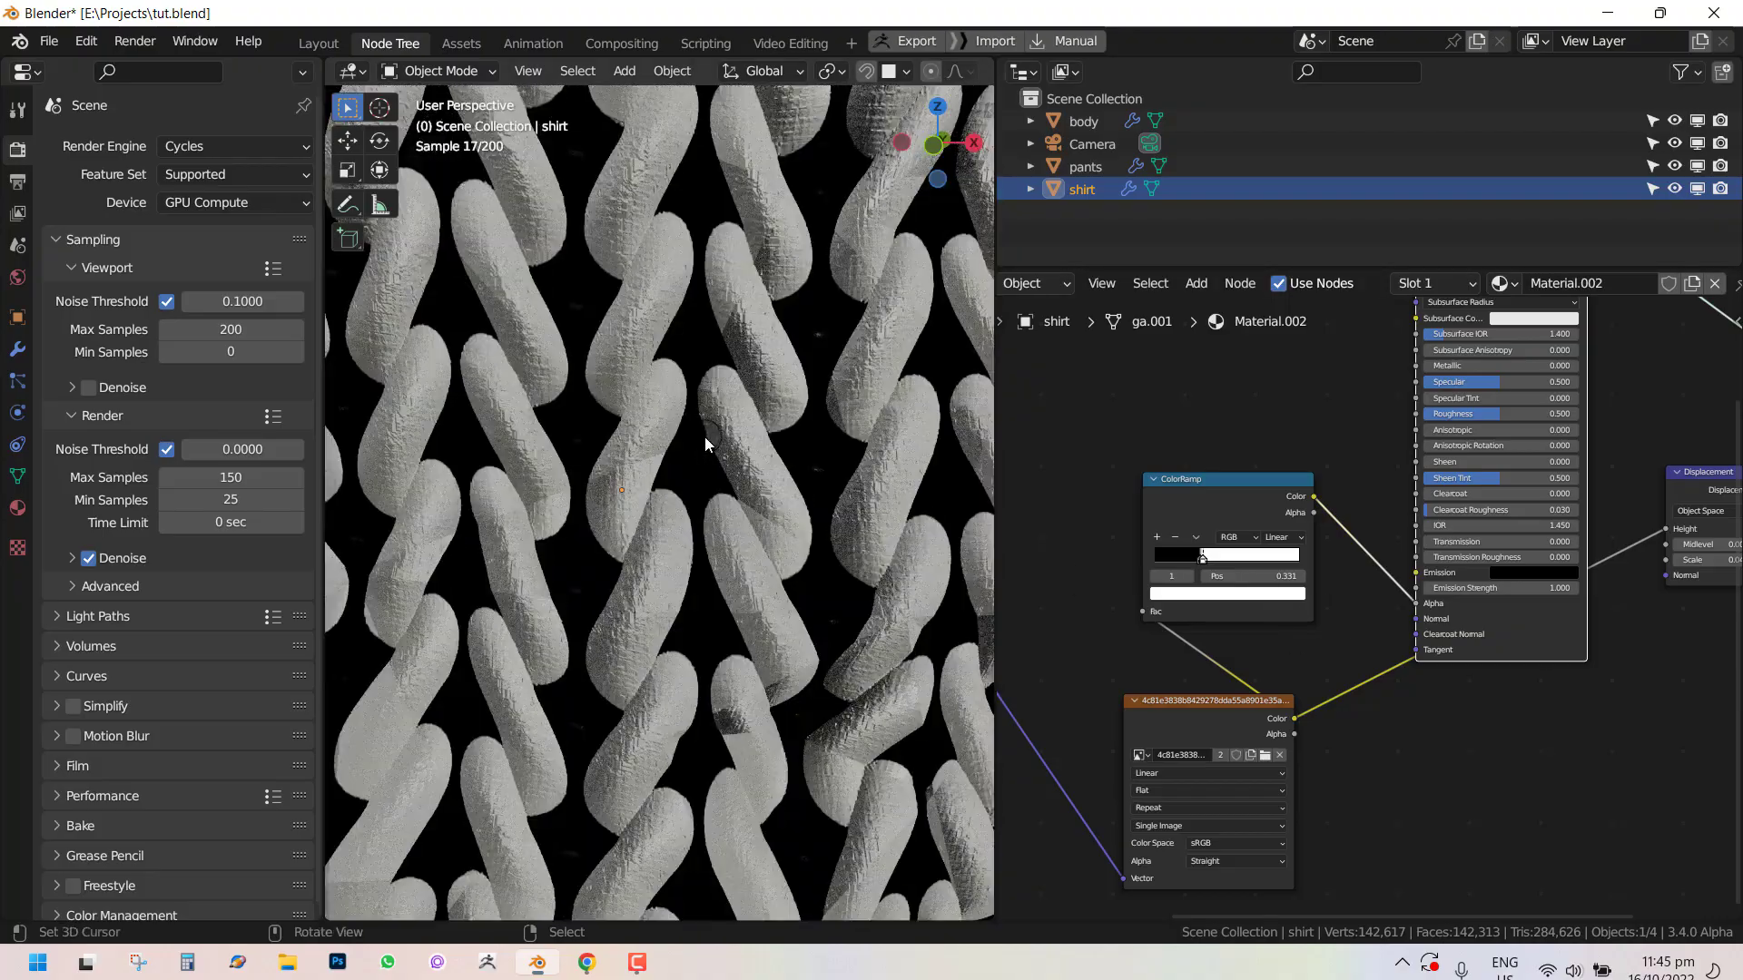
{"action": "scroll", "coordinate": [705, 437], "scroll_direction": "down", "scroll_amount": 10}
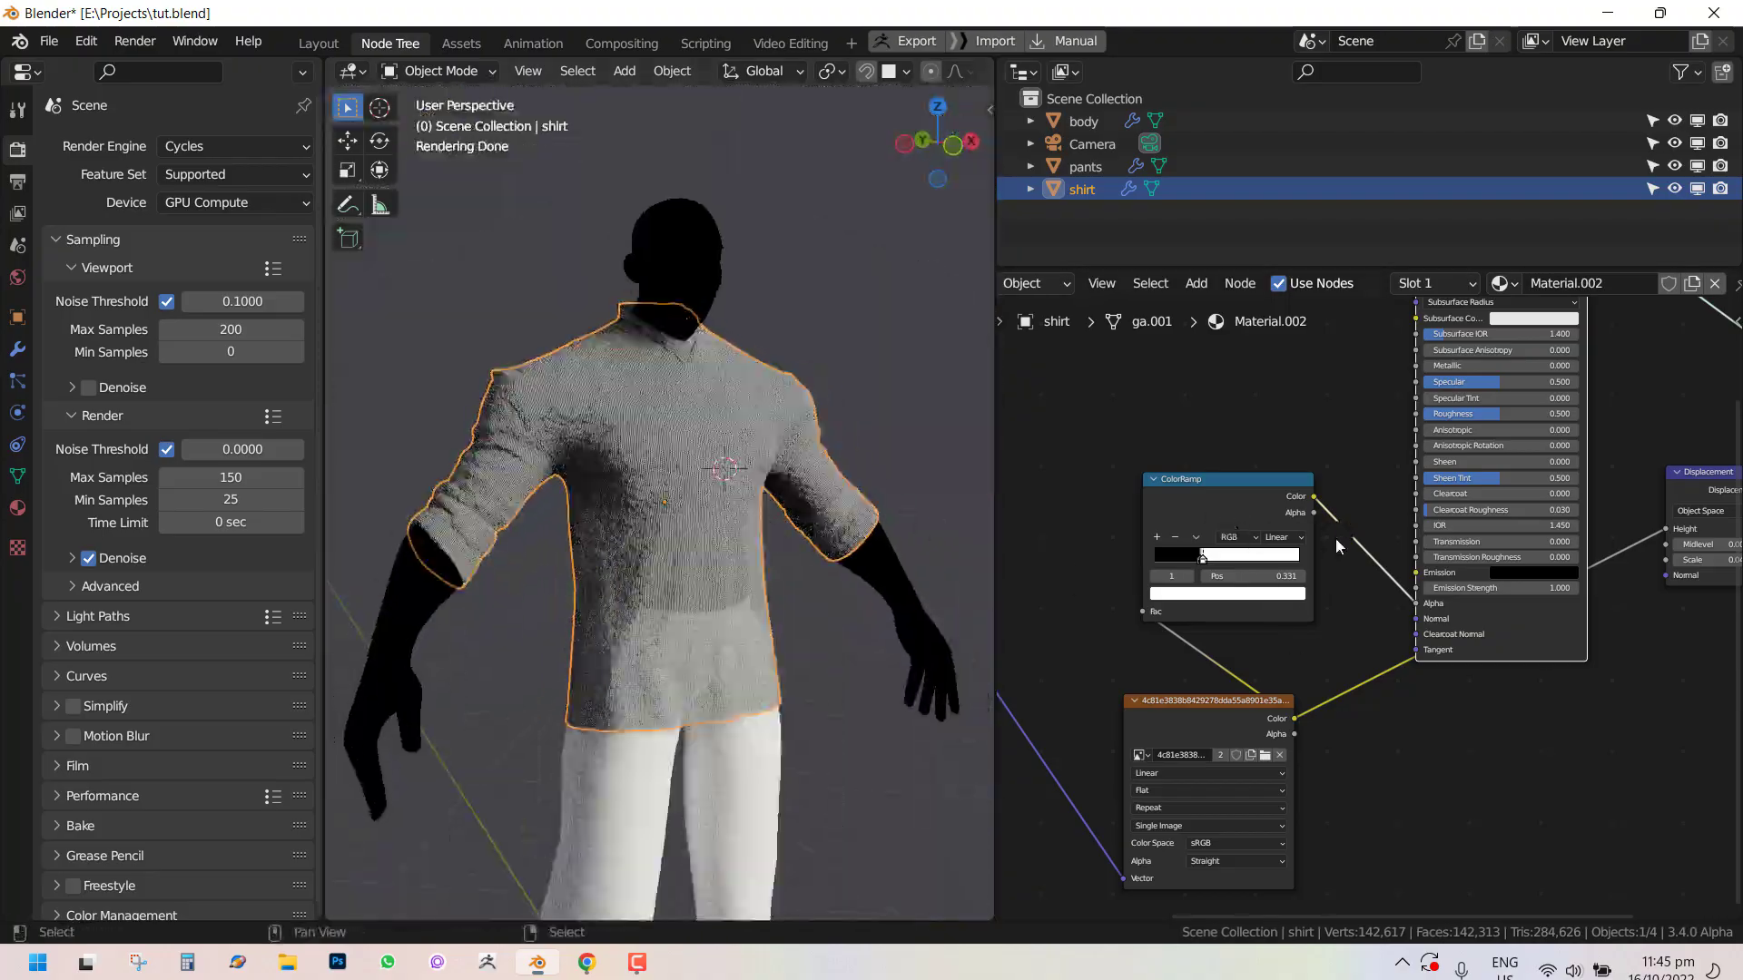
Add a Mix Color node and insert it between the ColorRamp and the Principled BSDF's Alpha.
{"action": "middle_click_drag", "start_coordinate": [1240, 502], "coordinate": [1231, 437]}
{"action": "left_click_drag", "start_coordinate": [1200, 647], "coordinate": [1062, 699]}
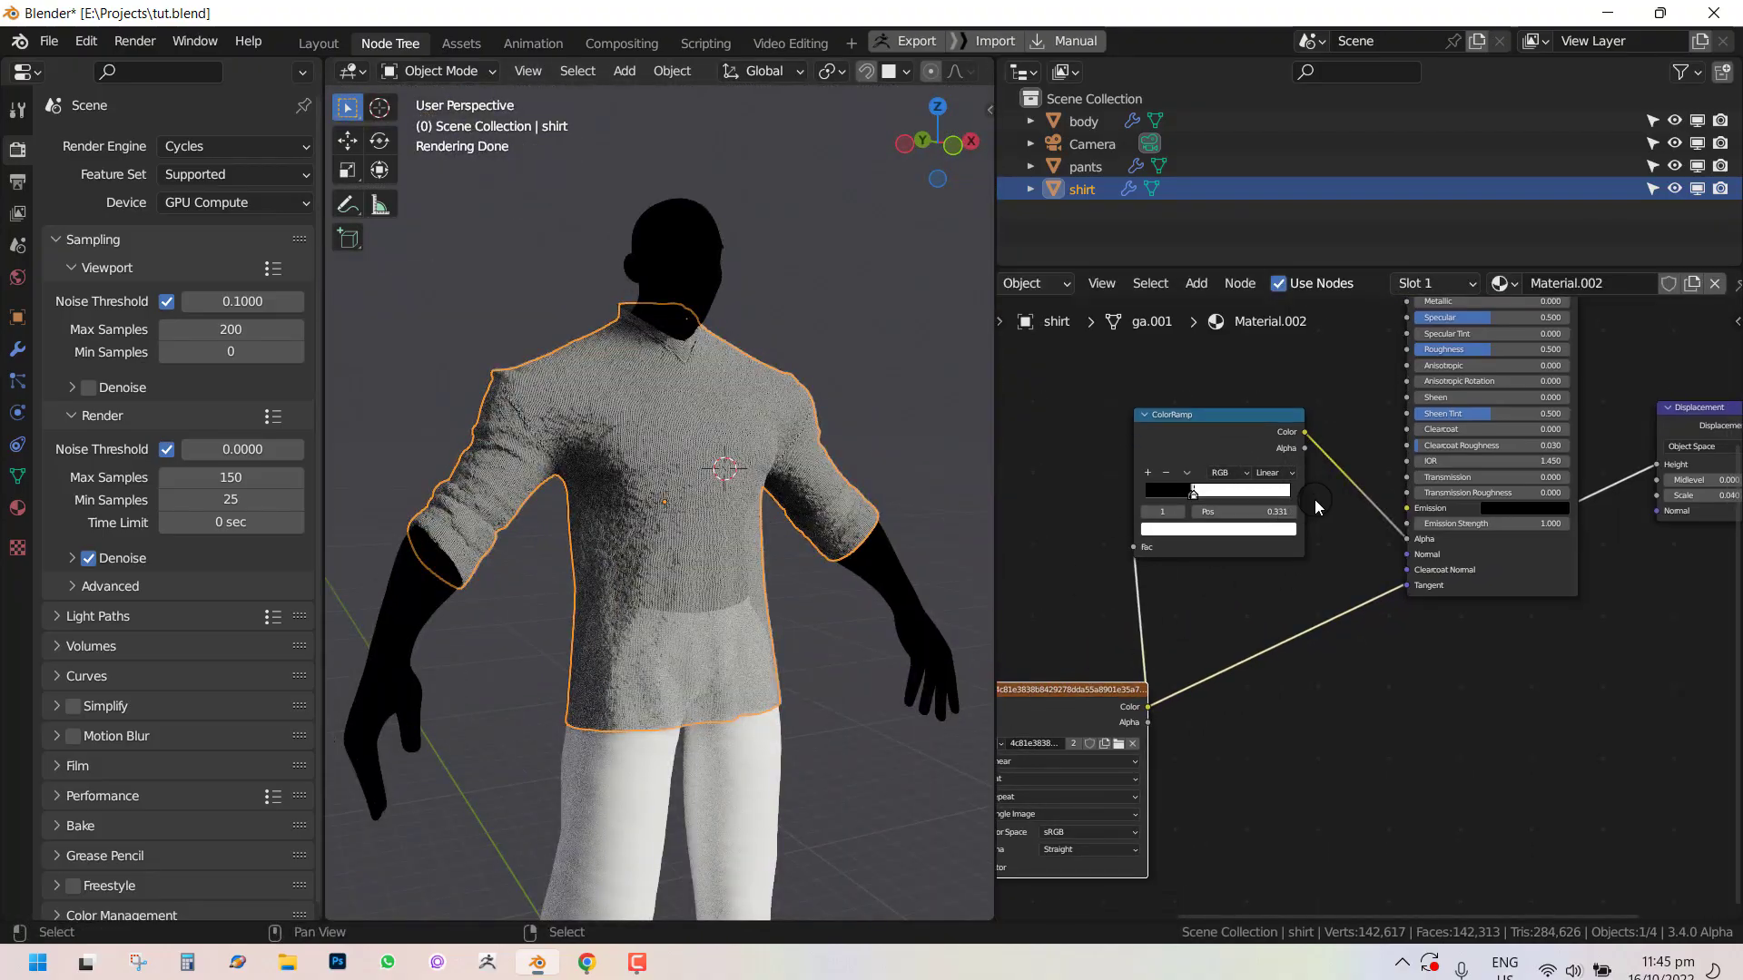
{"action": "key", "text": "shift+a"}
{"action": "mouse_move", "coordinate": [1295, 470]}
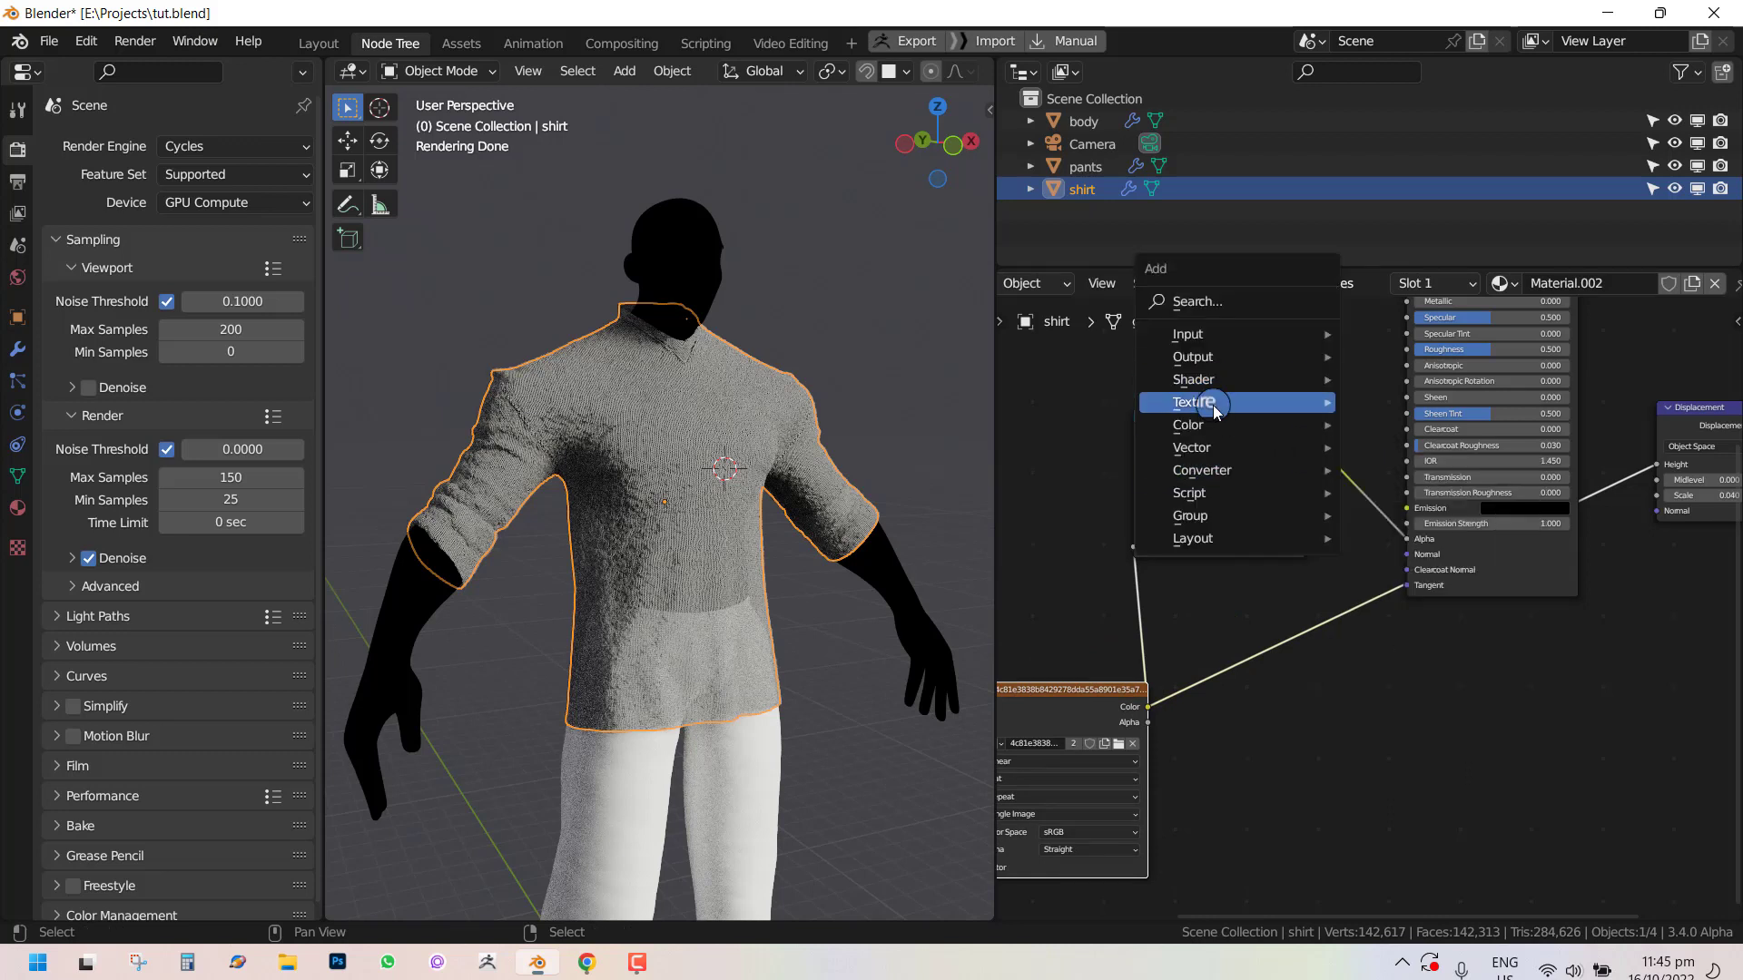
{"action": "mouse_move", "coordinate": [1198, 425]}
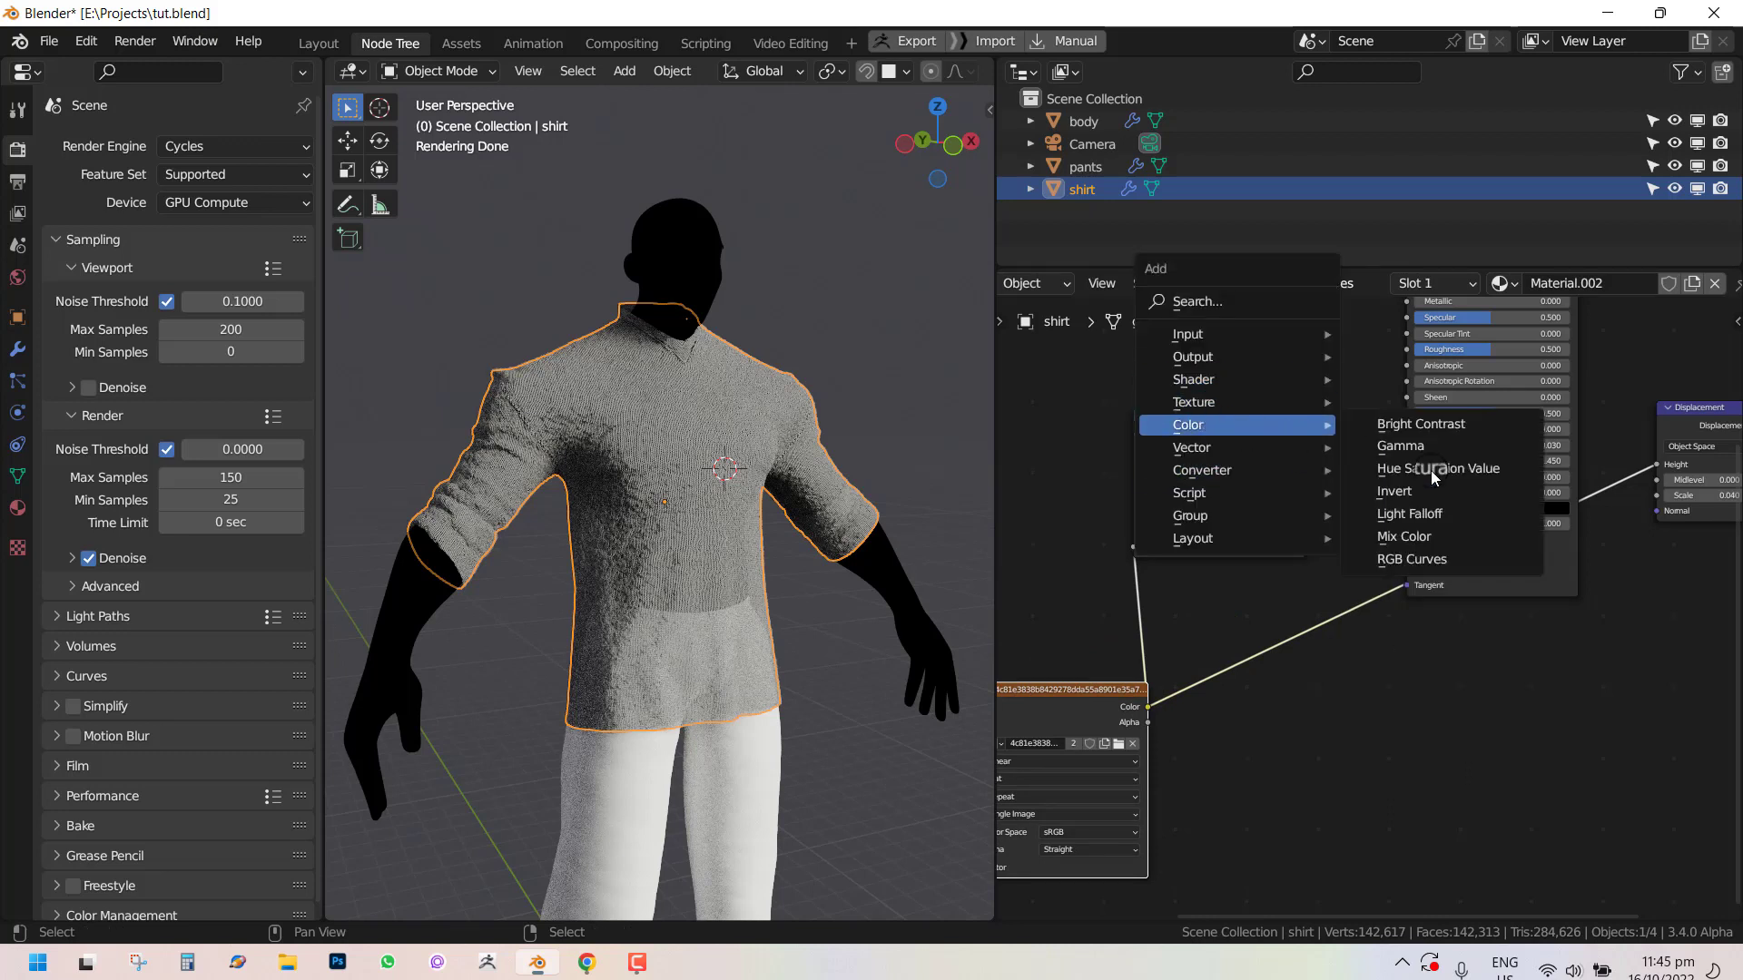
{"action": "left_click", "coordinate": [1432, 542]}
{"action": "left_click", "coordinate": [1242, 354]}
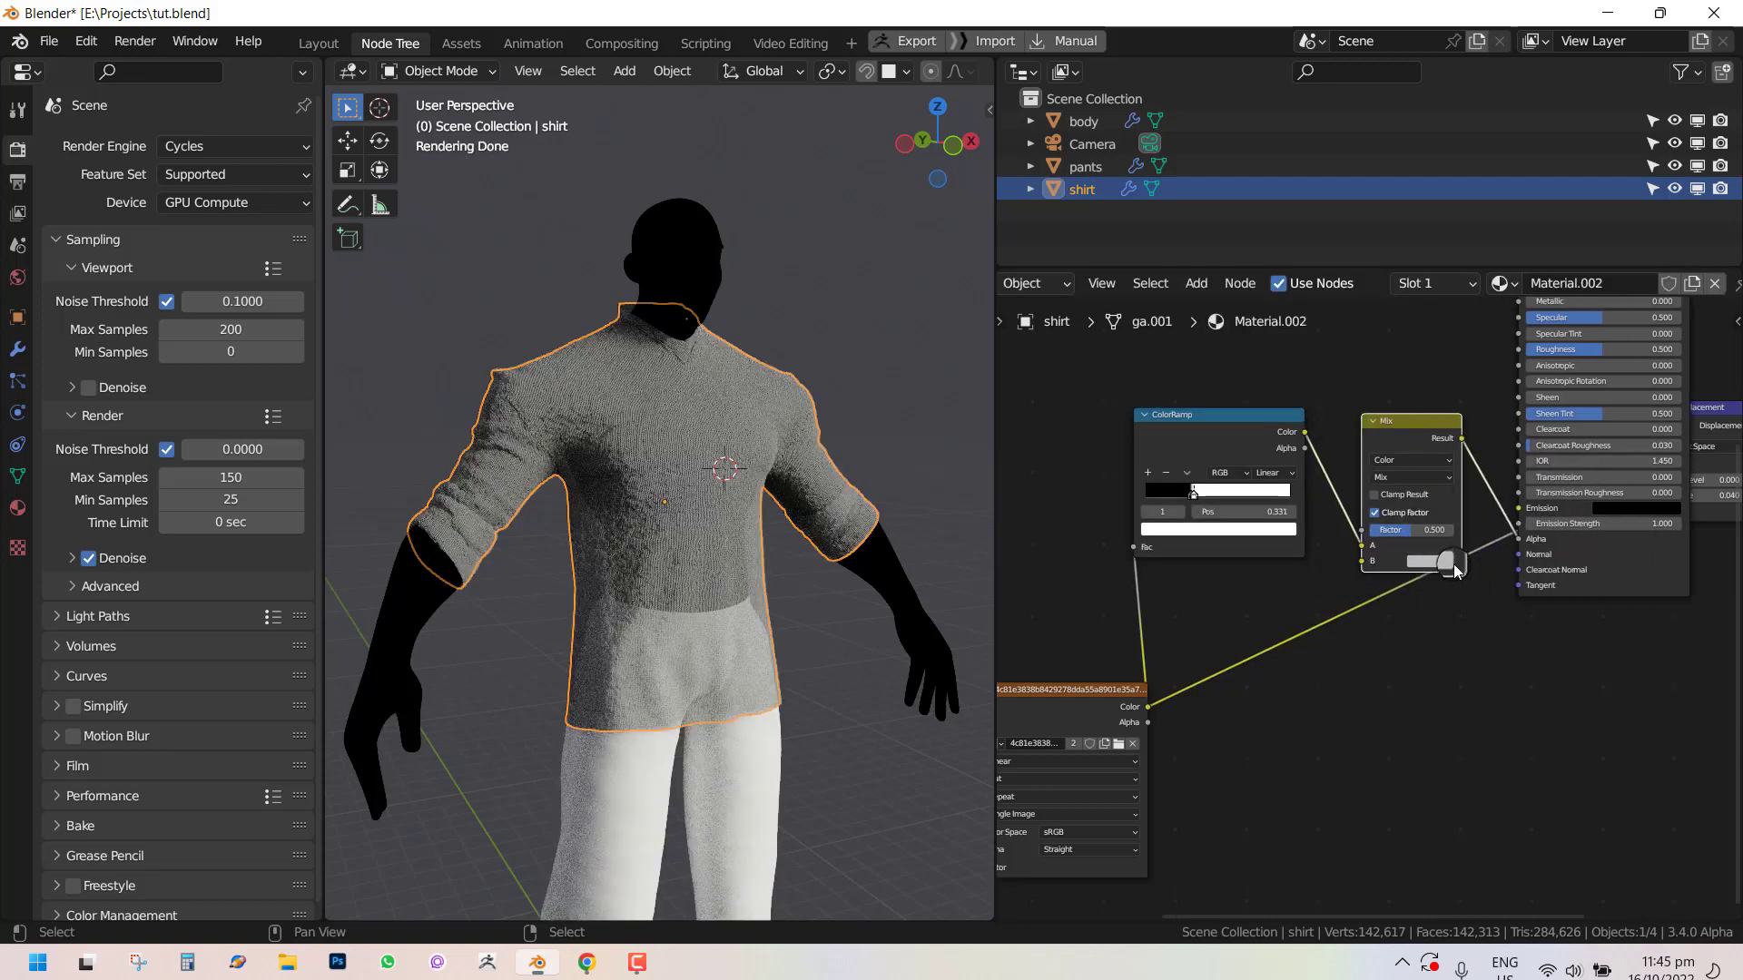
Set the Mix node's B color to white.
{"action": "scroll", "coordinate": [1454, 557], "scroll_direction": "up", "scroll_amount": 1}
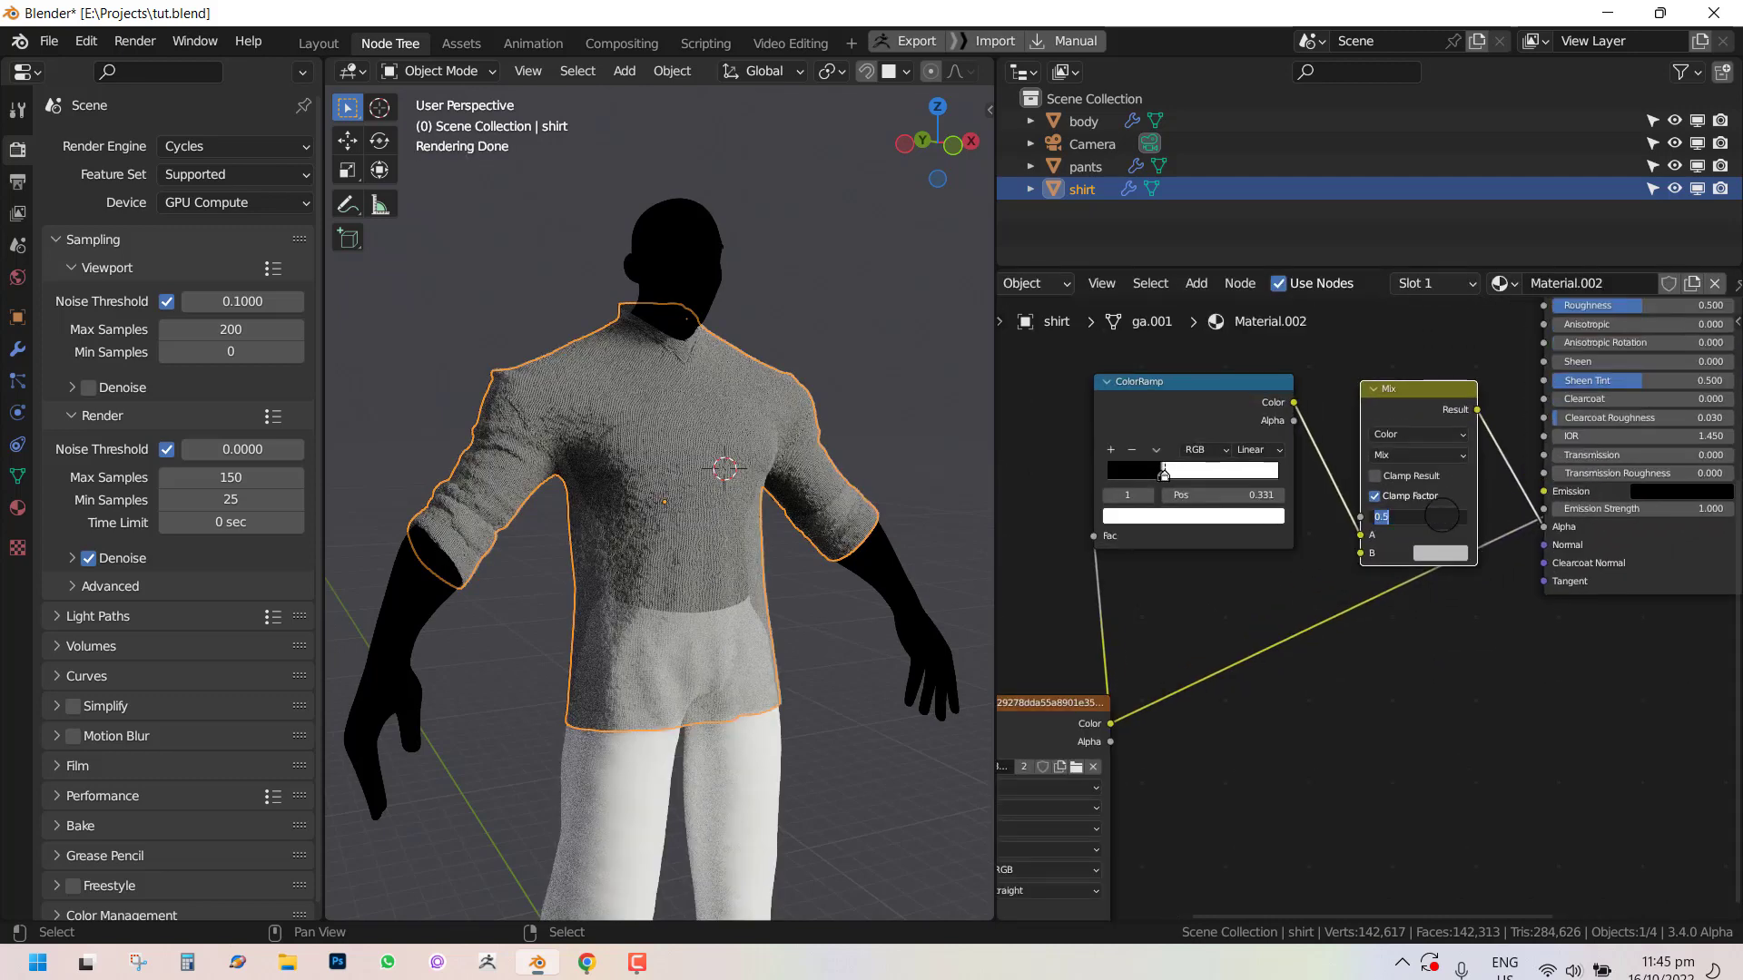
{"action": "key", "text": "Return"}
{"action": "left_click", "coordinate": [1440, 552]}
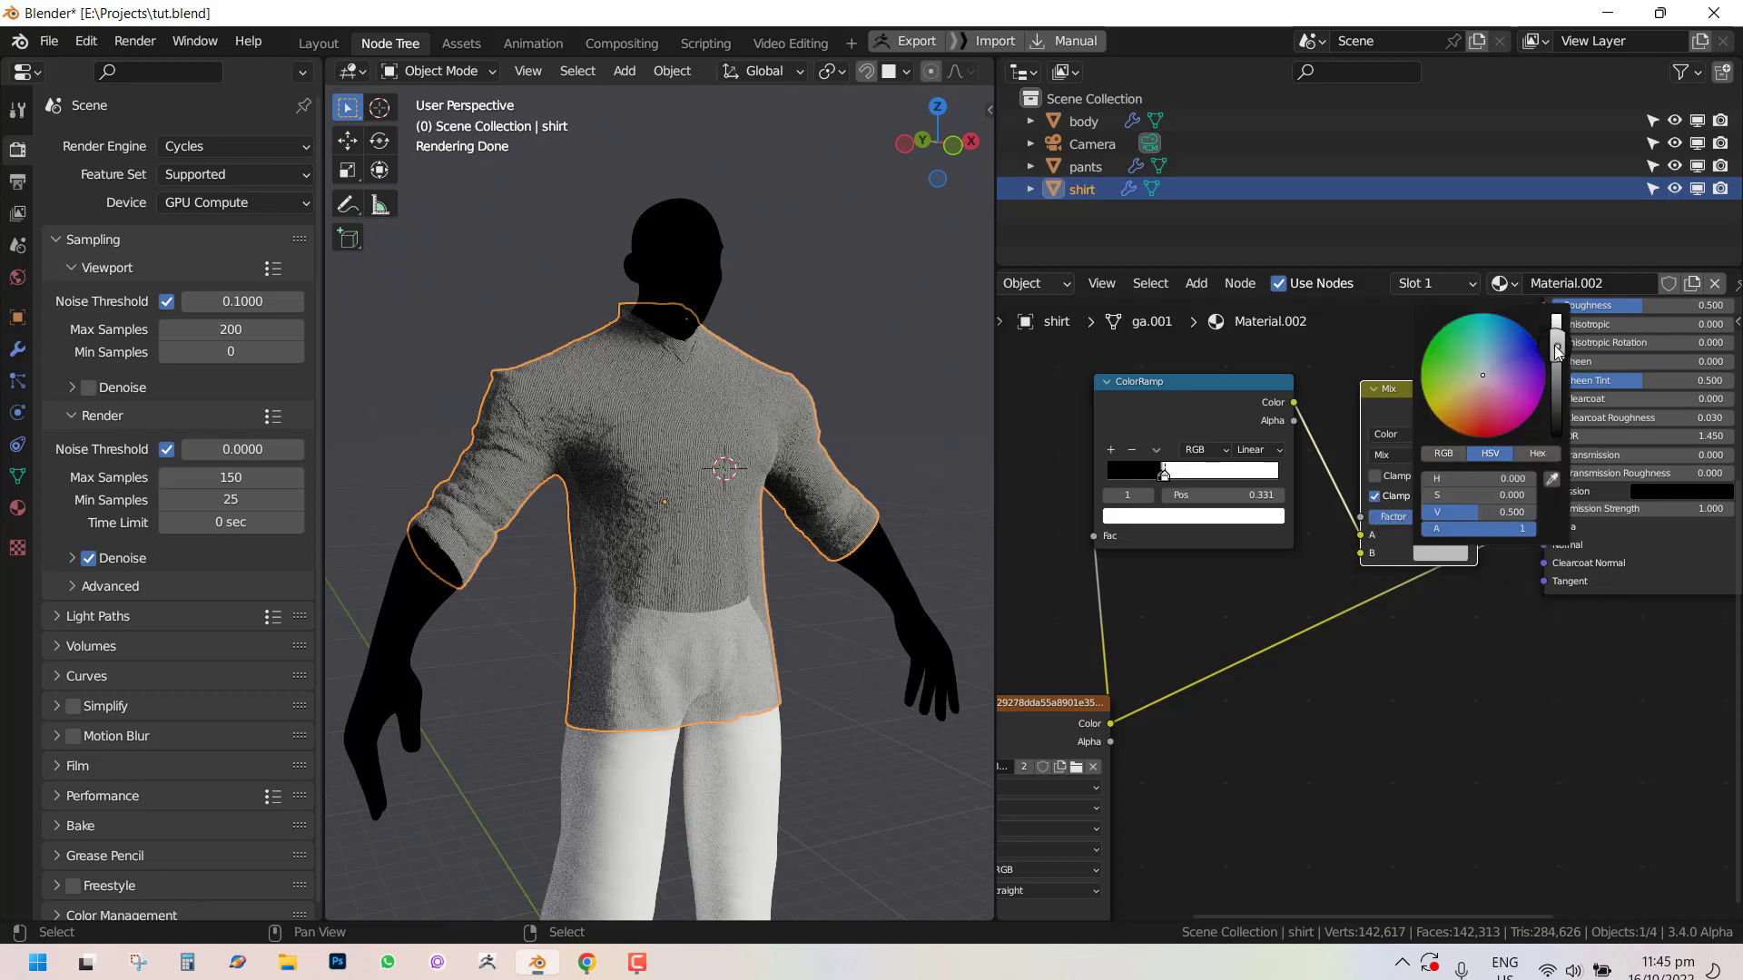
{"action": "left_click_drag", "start_coordinate": [1557, 352], "coordinate": [1557, 318]}
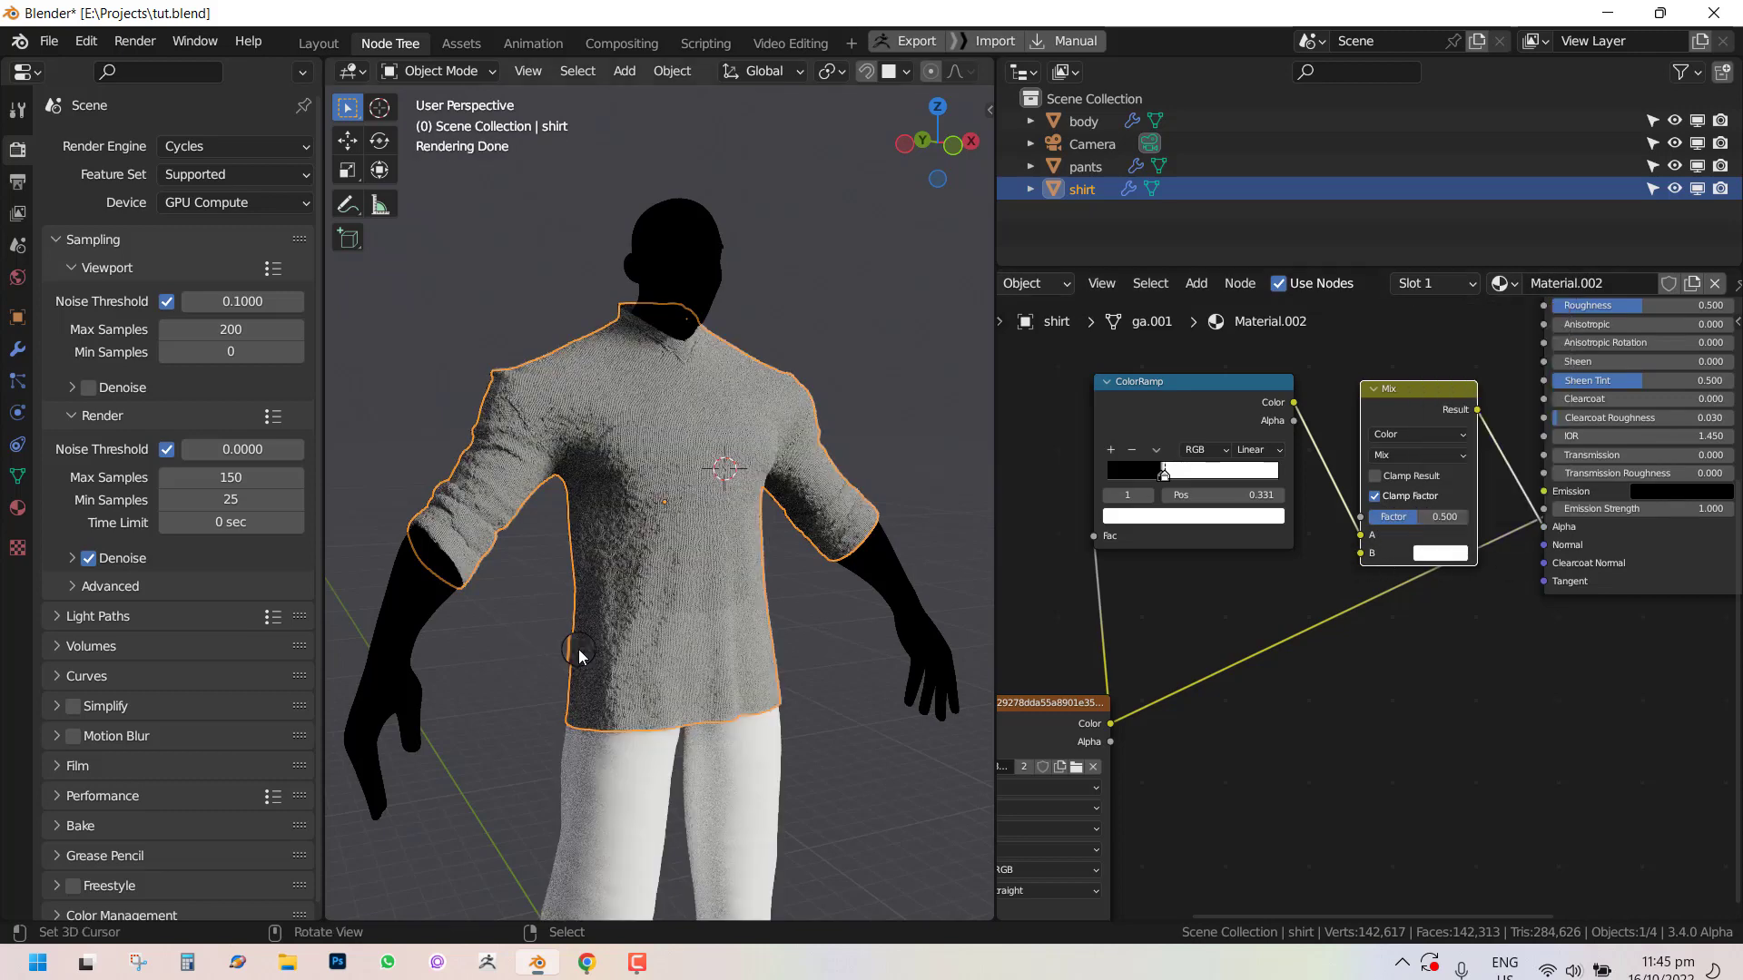
Set the Mix node's Factor to 0.6.
{"action": "scroll", "coordinate": [579, 650], "scroll_direction": "up", "scroll_amount": 5}
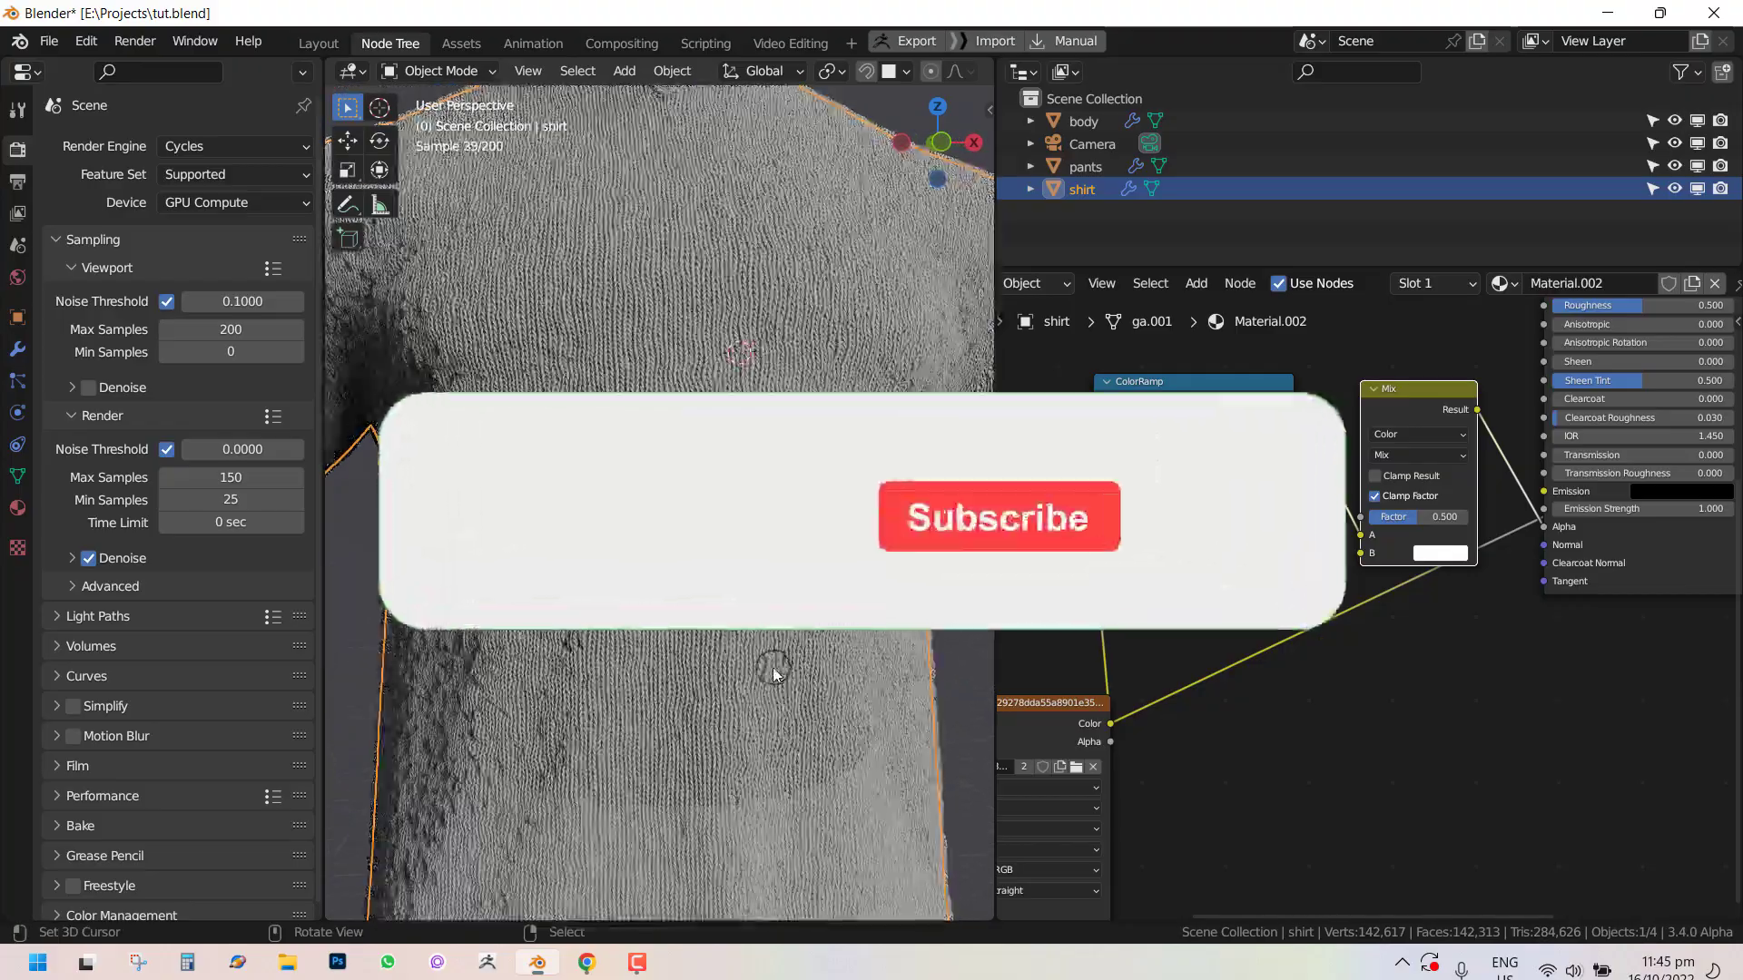
{"action": "scroll", "coordinate": [773, 674], "scroll_direction": "down", "scroll_amount": 4}
{"action": "left_click", "coordinate": [1452, 516]}
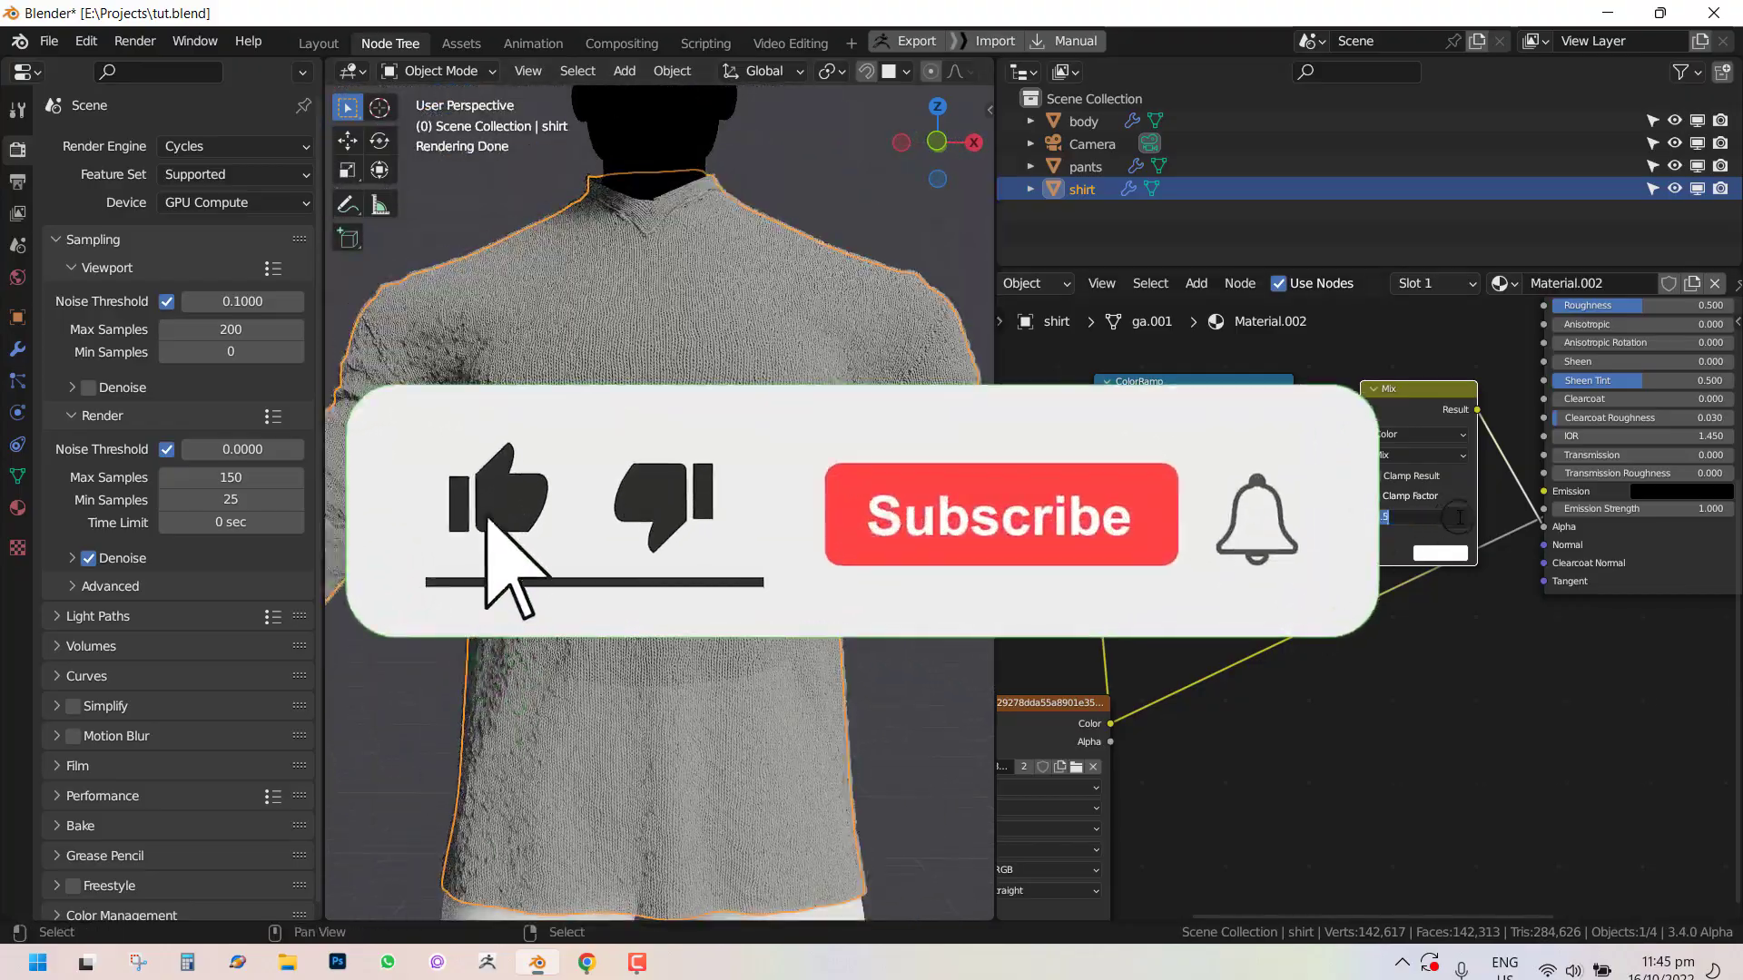
{"action": "type", "text": ".54"}
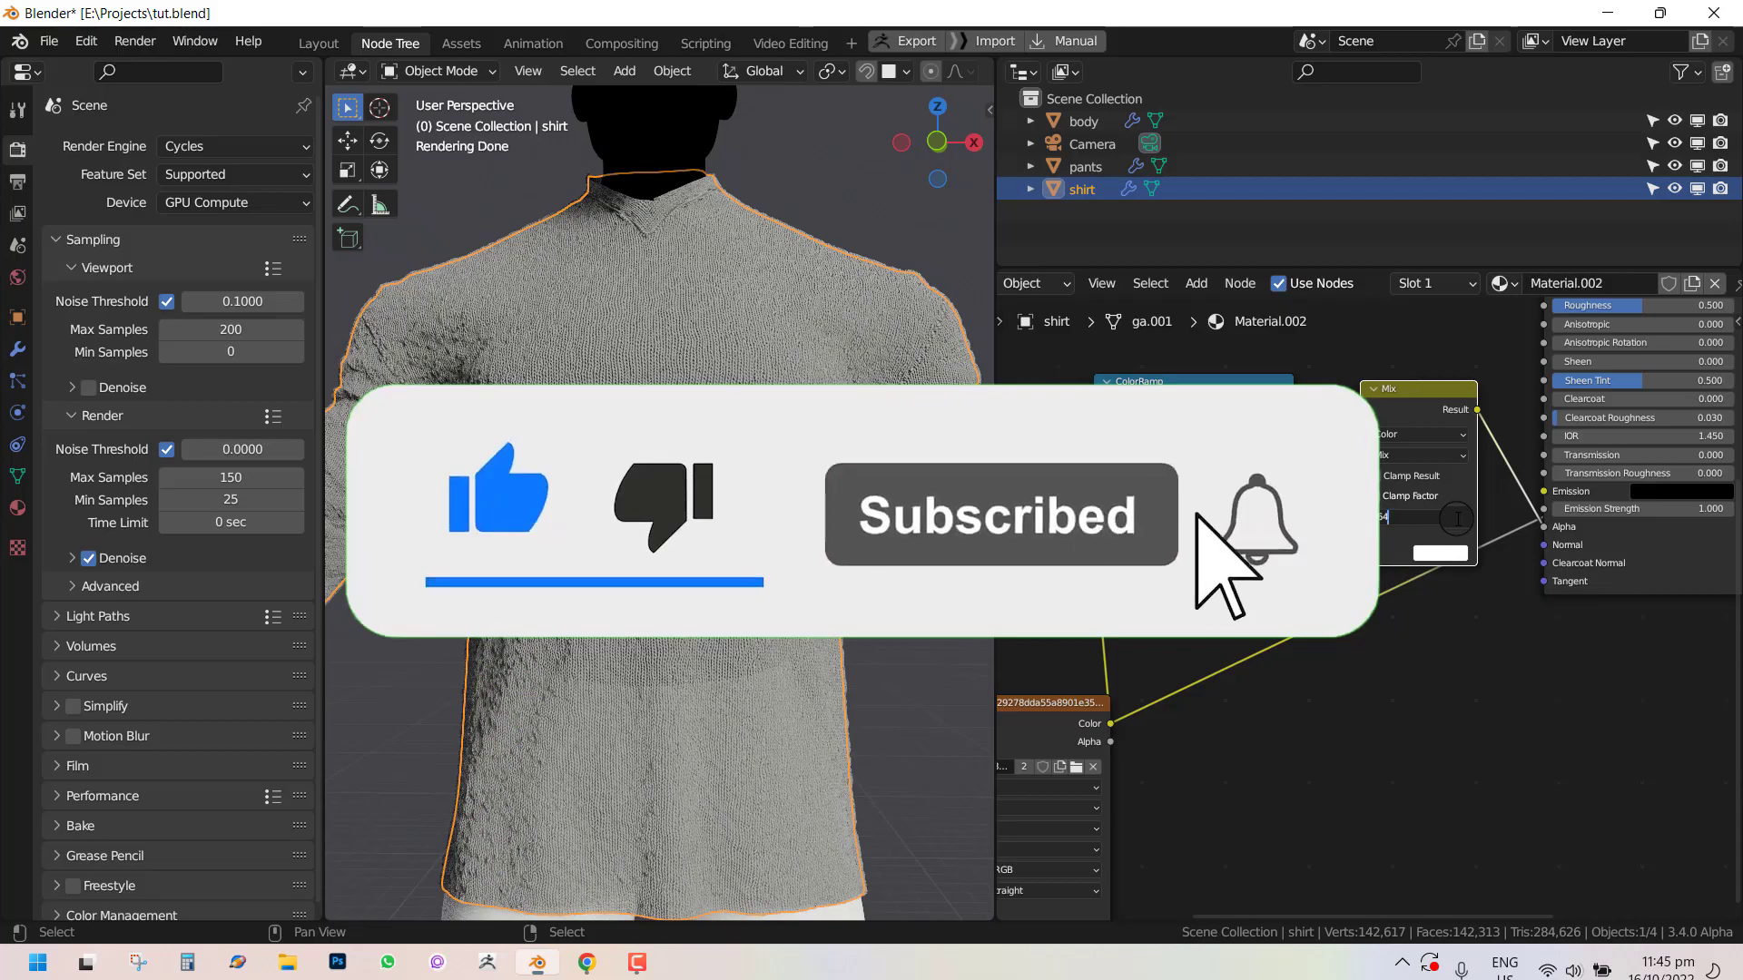
{"action": "key", "text": "BackSpace"}
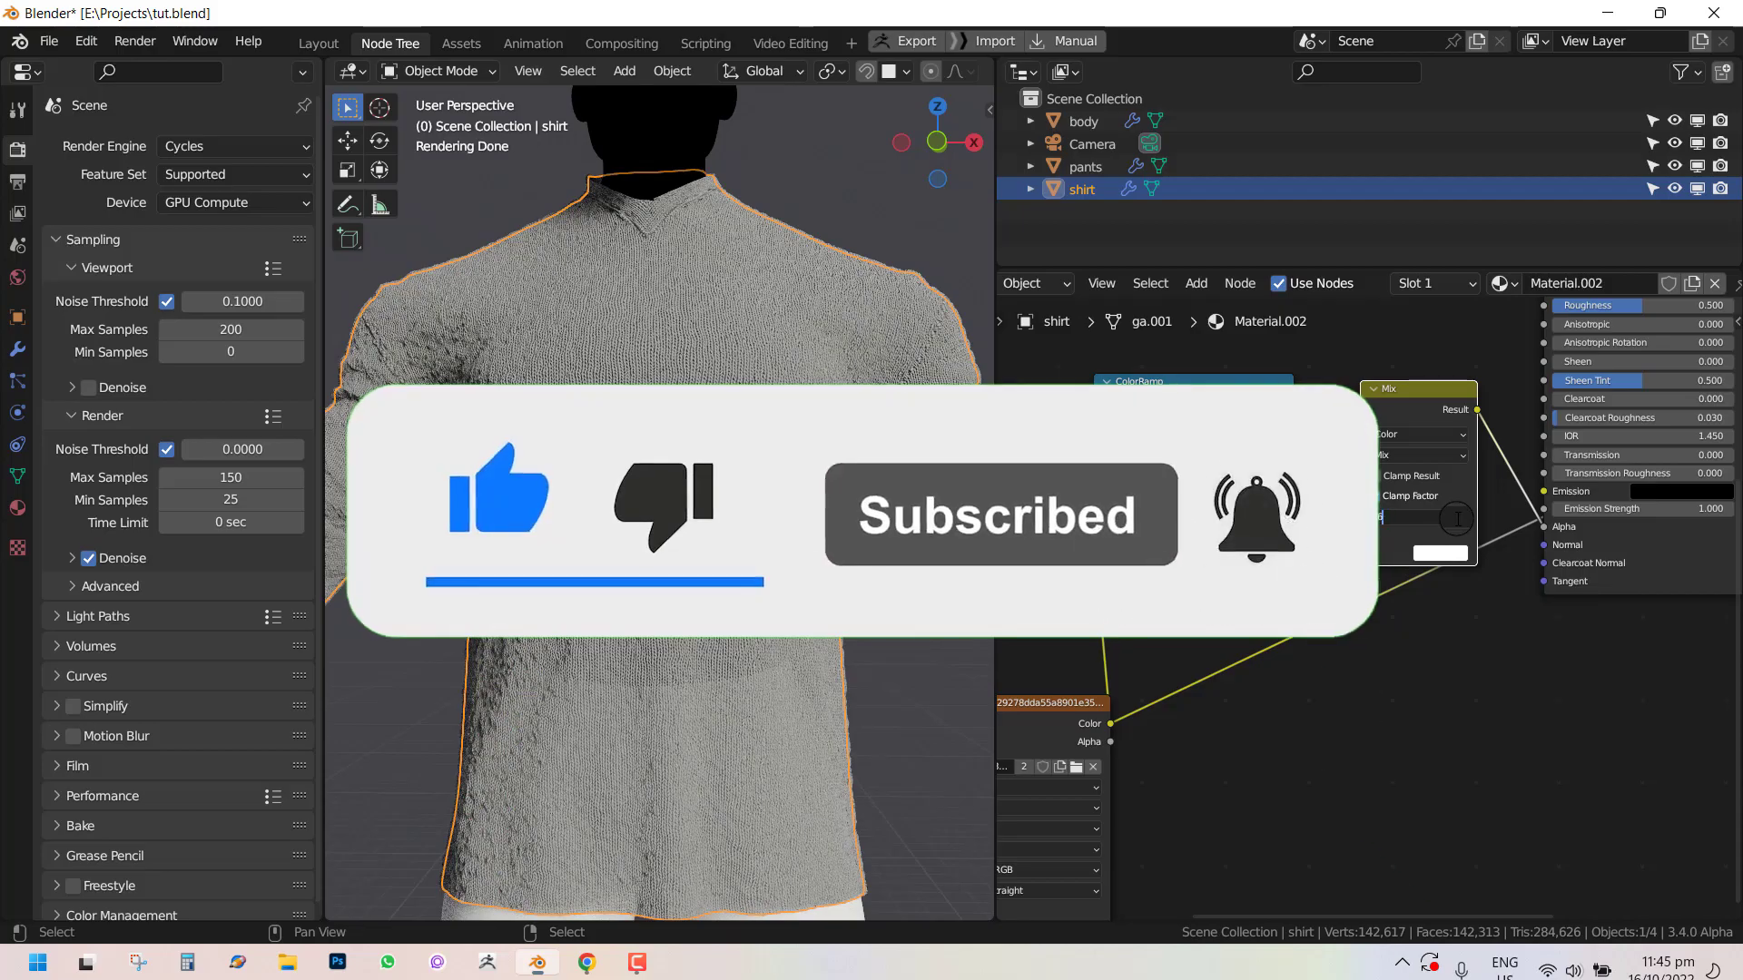
{"action": "key", "text": "Return"}
Orbit and zoom the rendered viewport to inspect the shirt's knit transparency.
{"action": "middle_click_drag", "start_coordinate": [885, 640], "coordinate": [755, 678]}
{"action": "scroll", "coordinate": [537, 627], "scroll_direction": "down", "scroll_amount": 5}
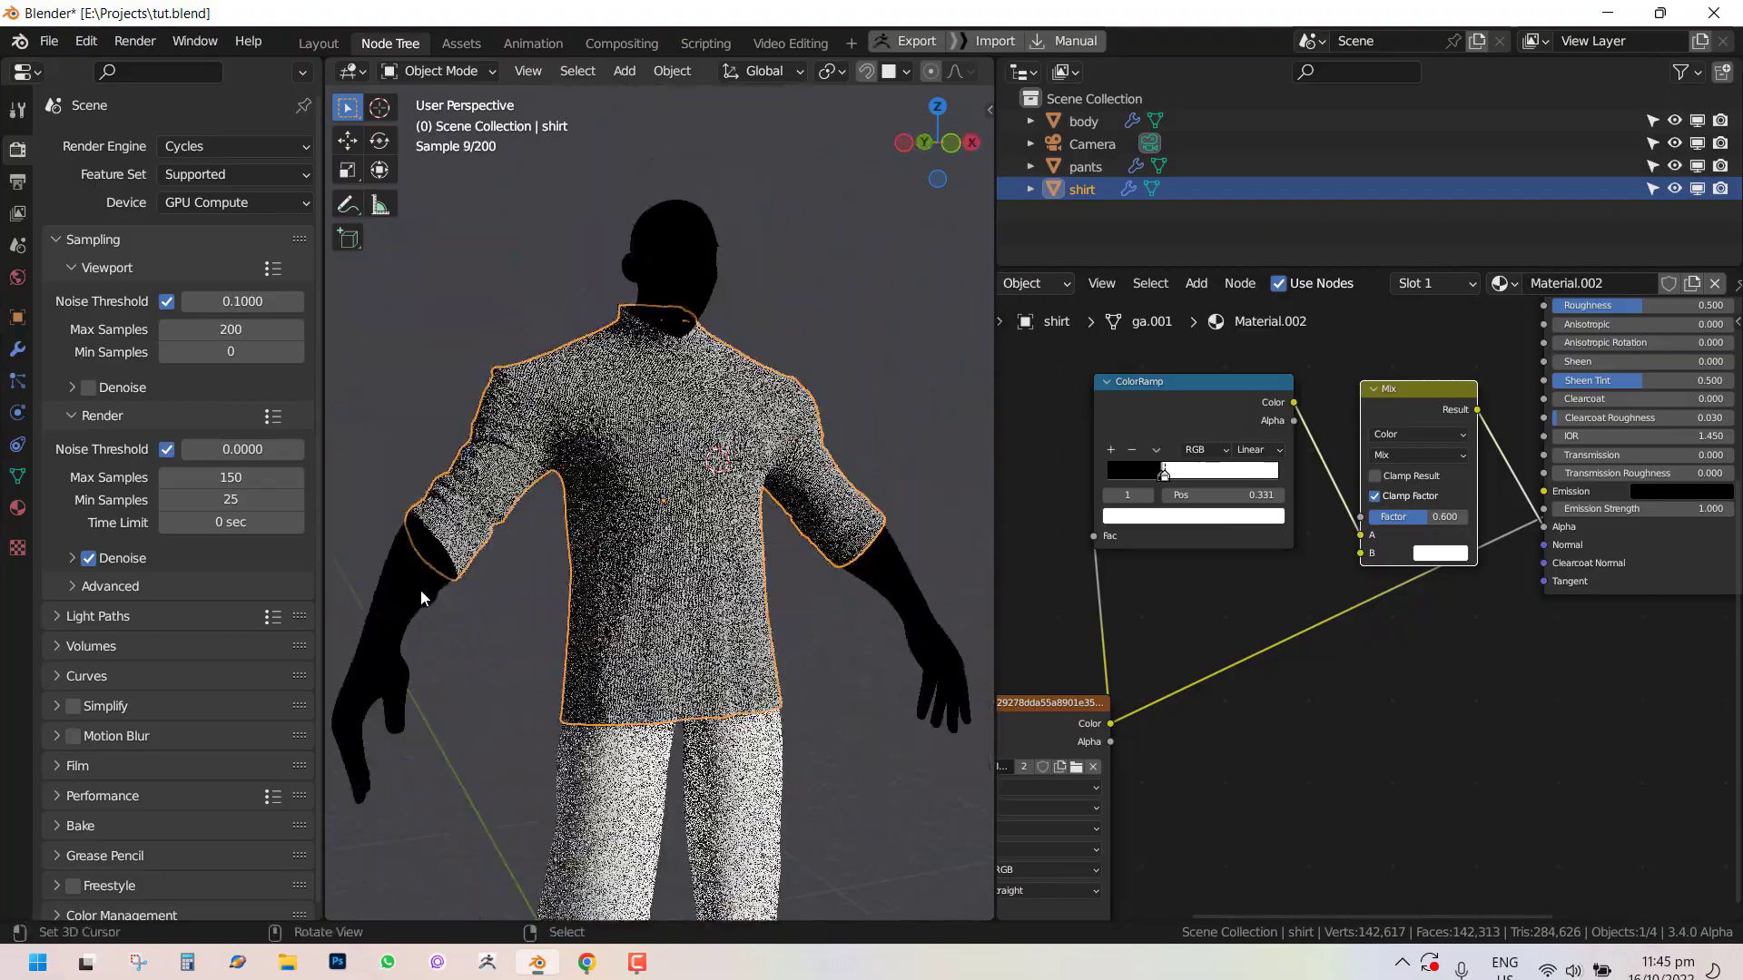
{"action": "left_click", "coordinate": [421, 589]}
{"action": "left_click", "coordinate": [681, 523]}
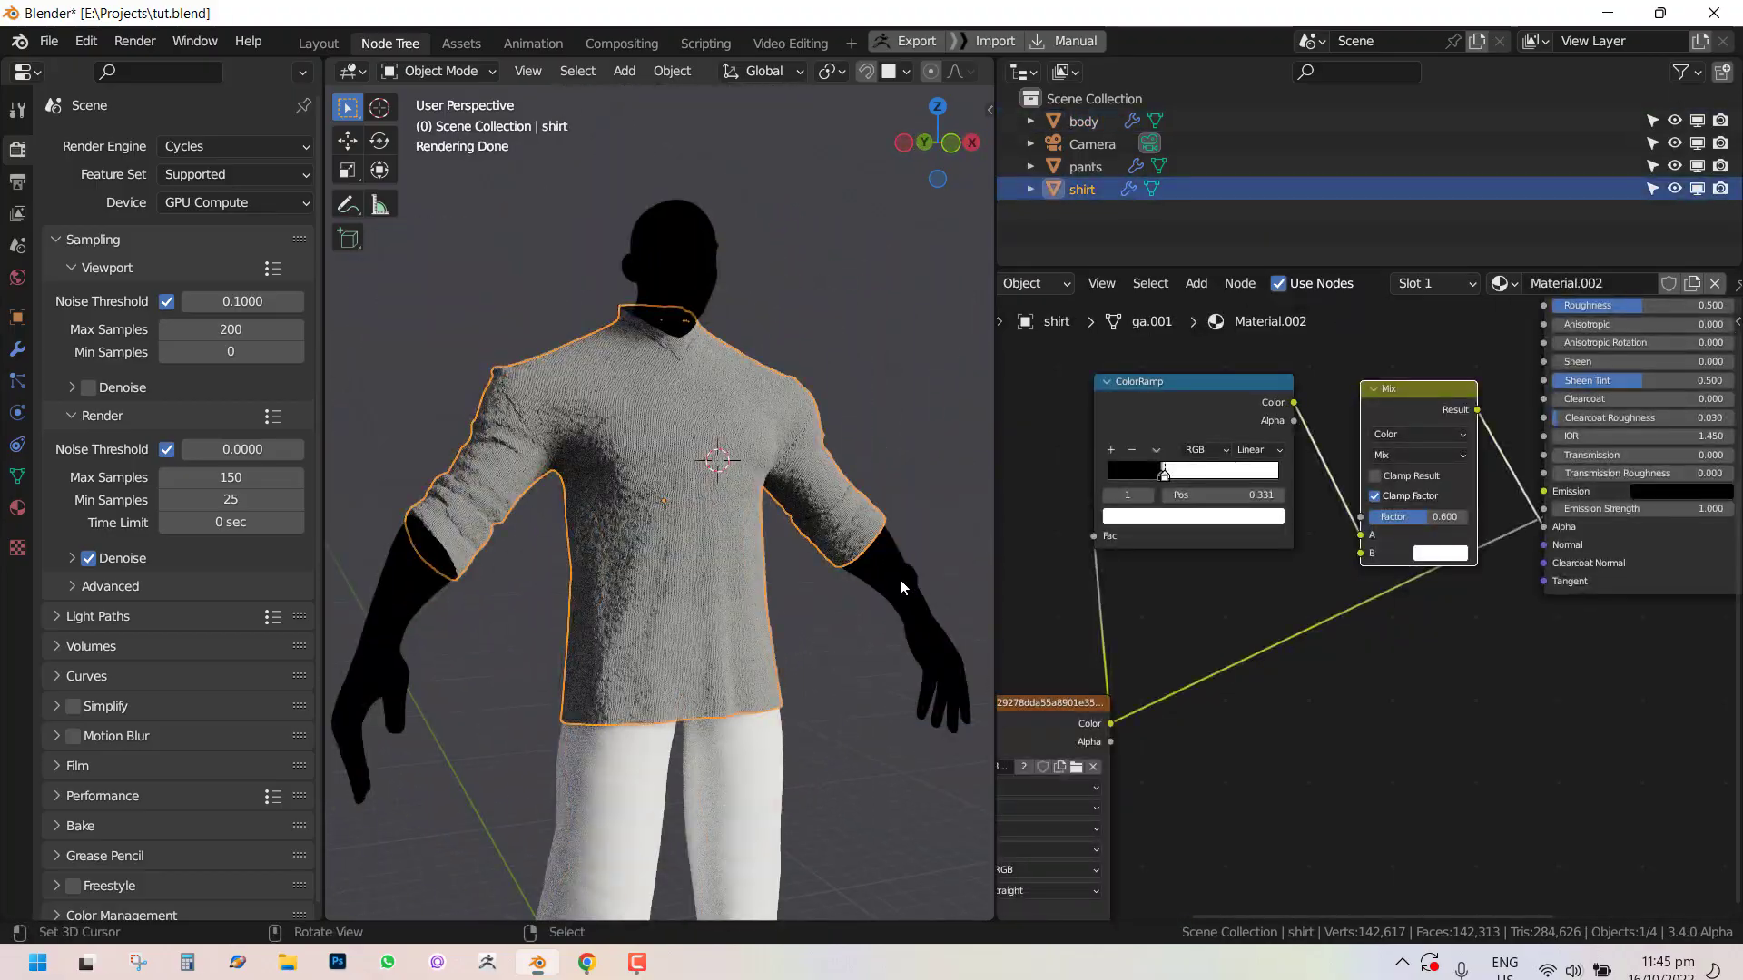
{"action": "middle_click_drag", "start_coordinate": [900, 587], "coordinate": [912, 595]}
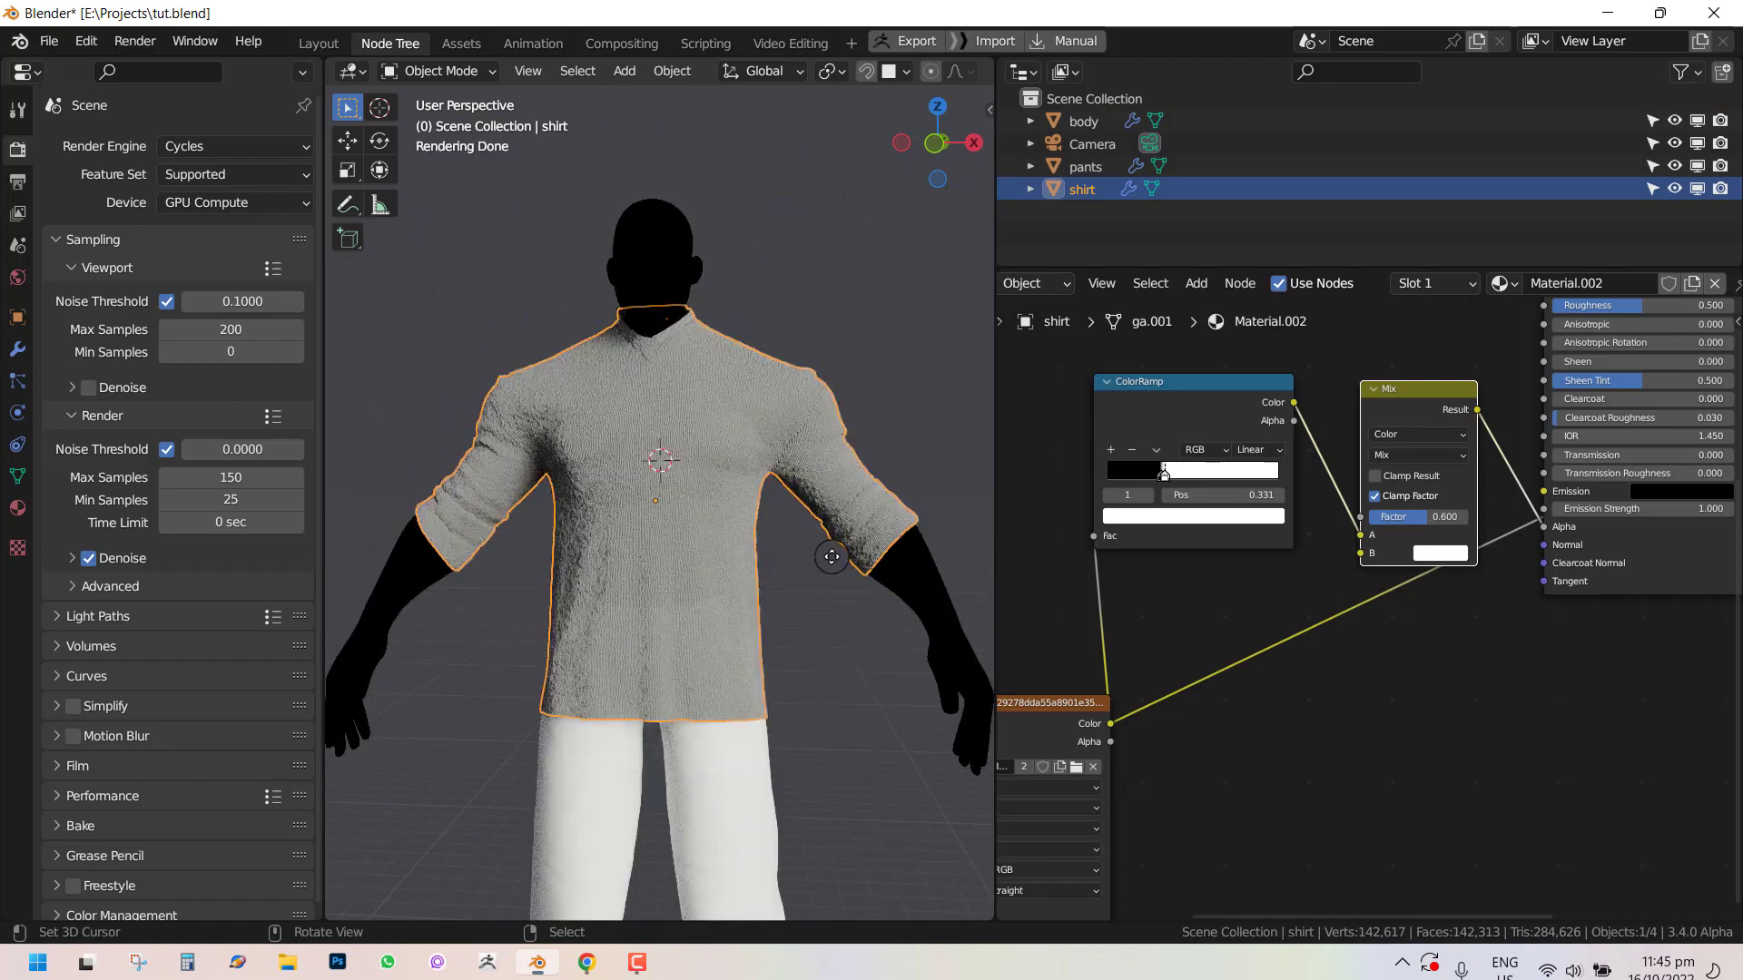
{"action": "key", "text": "g"}
{"action": "right_click", "coordinate": [778, 542]}
{"action": "middle_click_drag", "start_coordinate": [807, 534], "coordinate": [822, 532]}
{"action": "scroll", "coordinate": [823, 532], "scroll_direction": "up", "scroll_amount": 2}
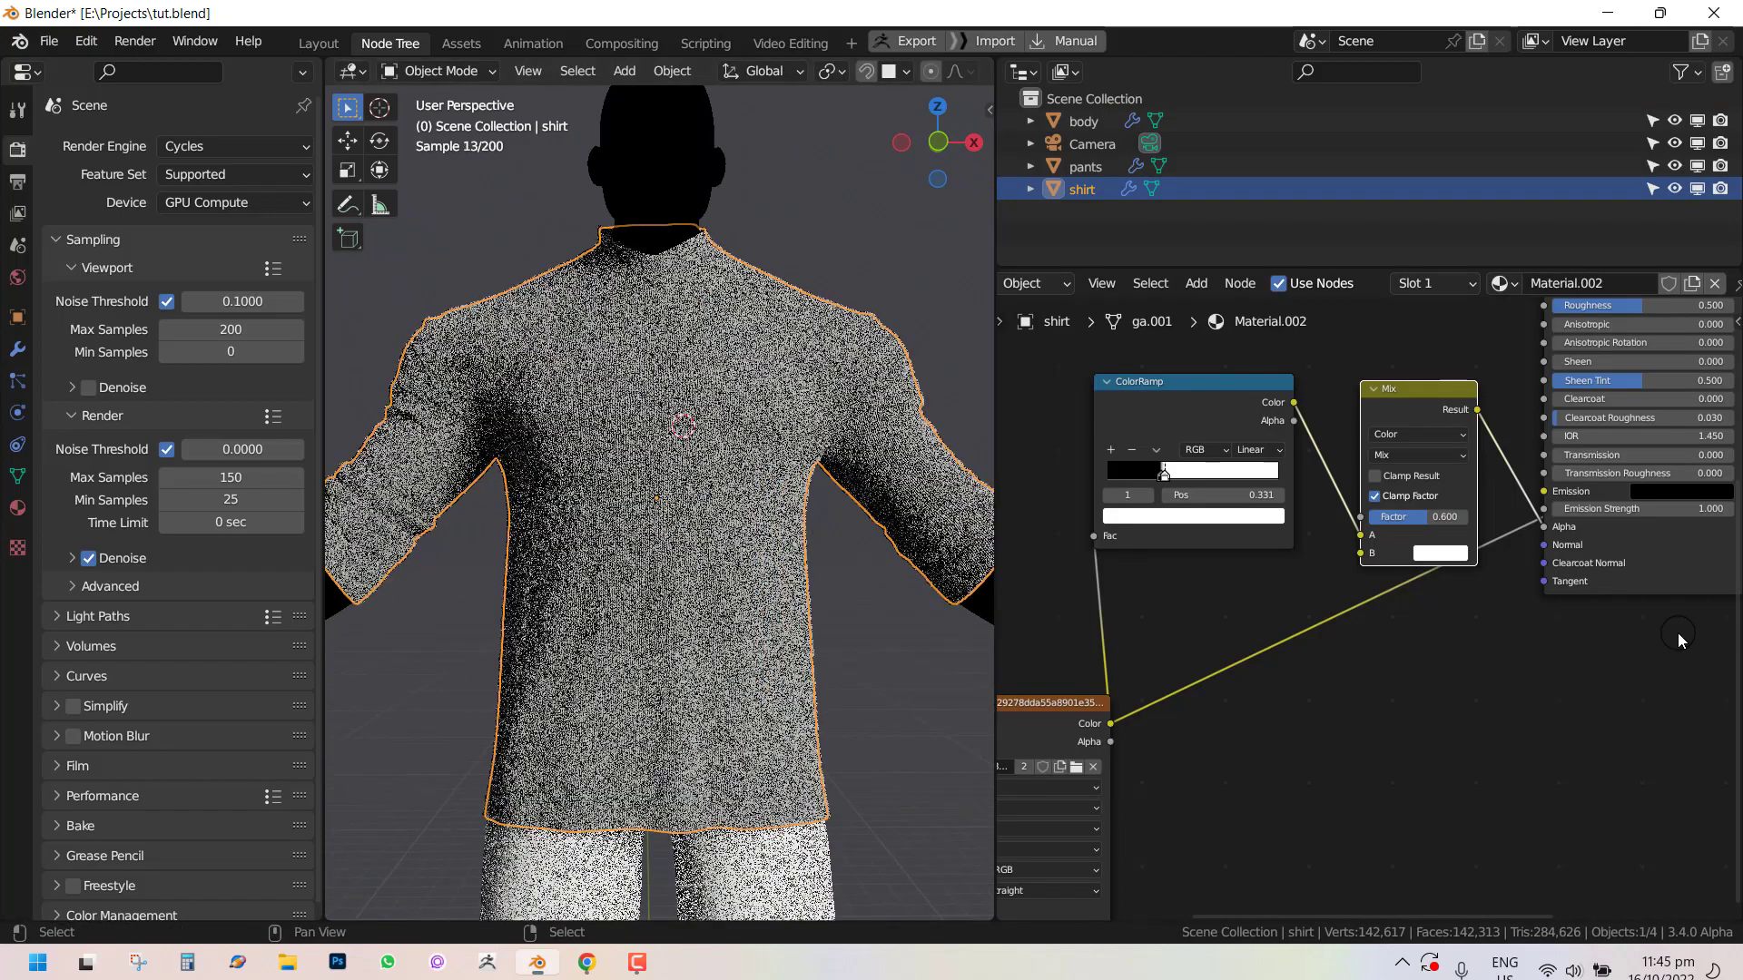
Set the Mix node's Factor to 0.65.
{"action": "left_click", "coordinate": [1456, 519]}
{"action": "type", "text": ".6"}
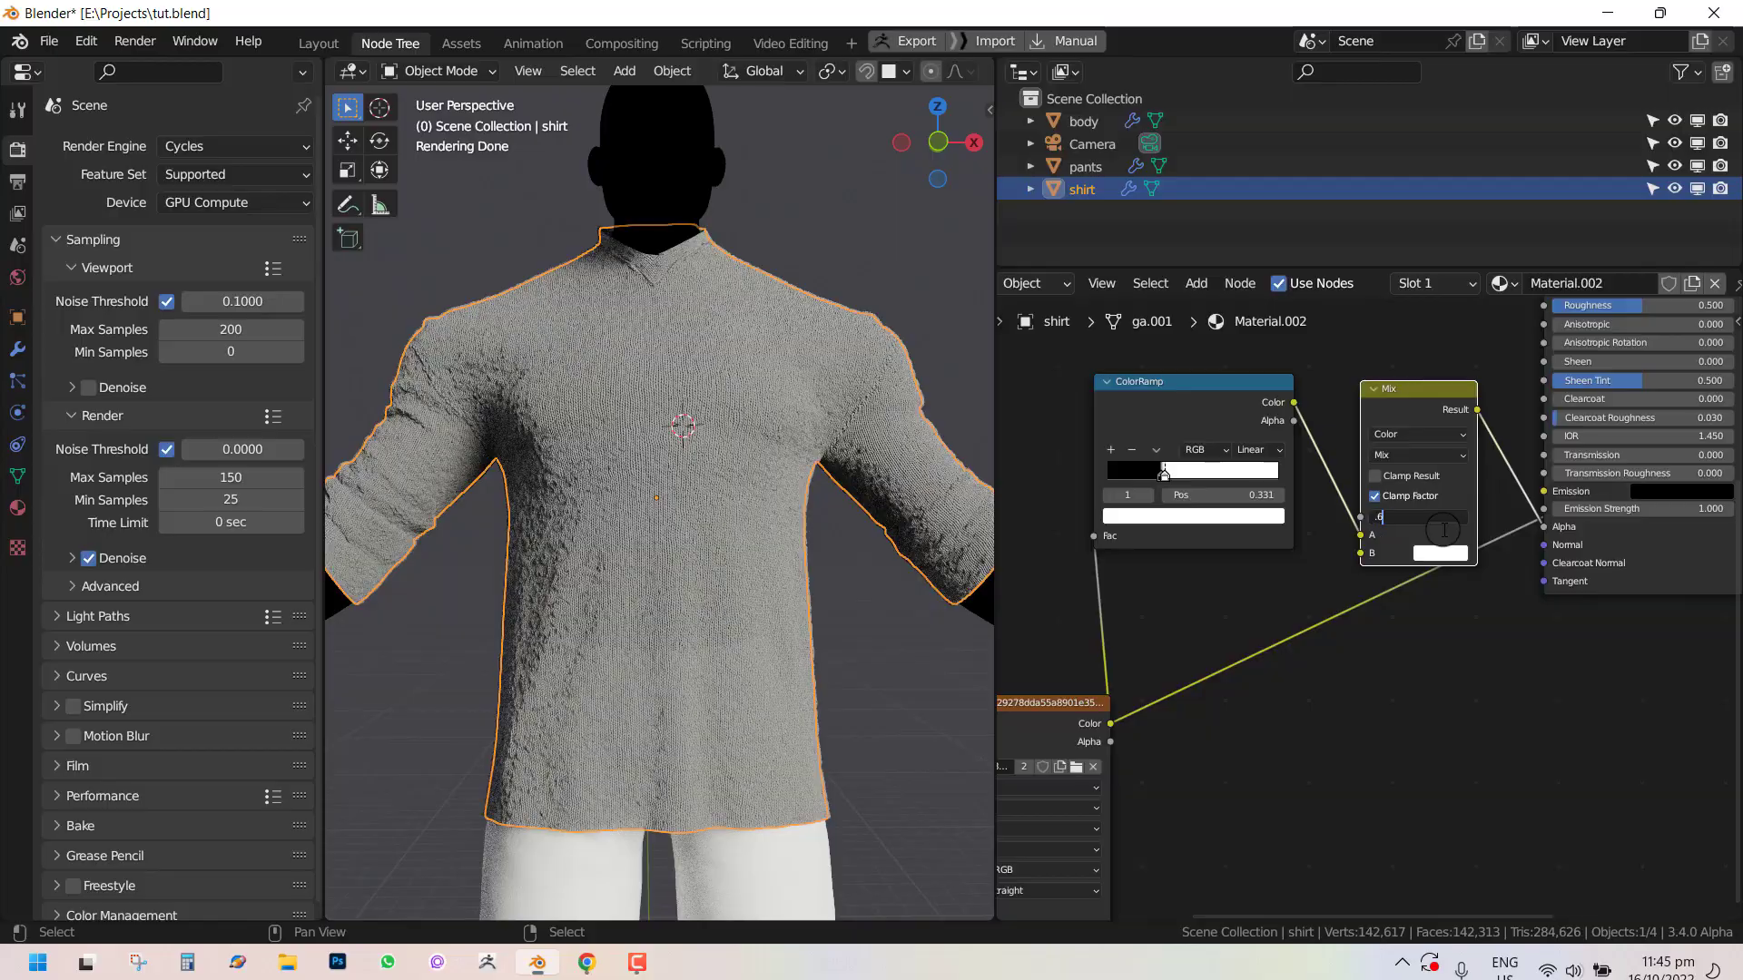
{"action": "type", "text": "5"}
{"action": "key", "text": "Return"}
Deselect everything and switch the viewport to the camera view.
{"action": "middle_click_drag", "start_coordinate": [809, 505], "coordinate": [933, 547]}
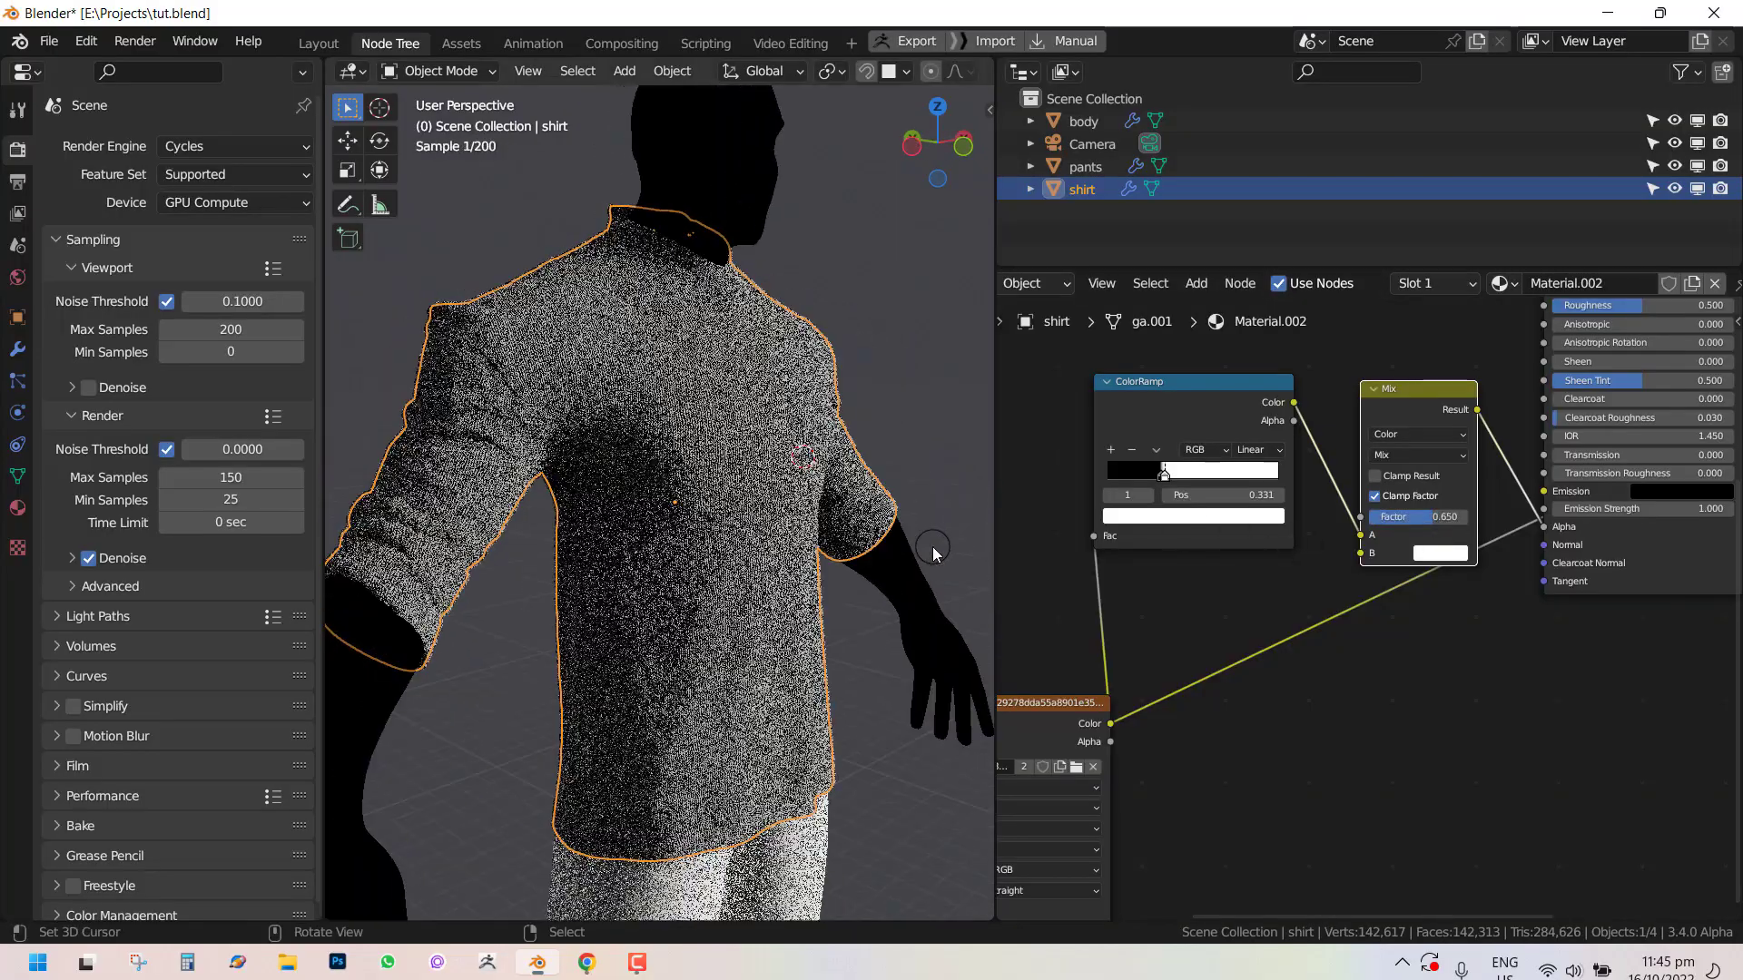
{"action": "key", "text": "alt+a"}
{"action": "middle_click_drag", "start_coordinate": [816, 516], "coordinate": [672, 435]}
{"action": "key", "text": "KP_0"}
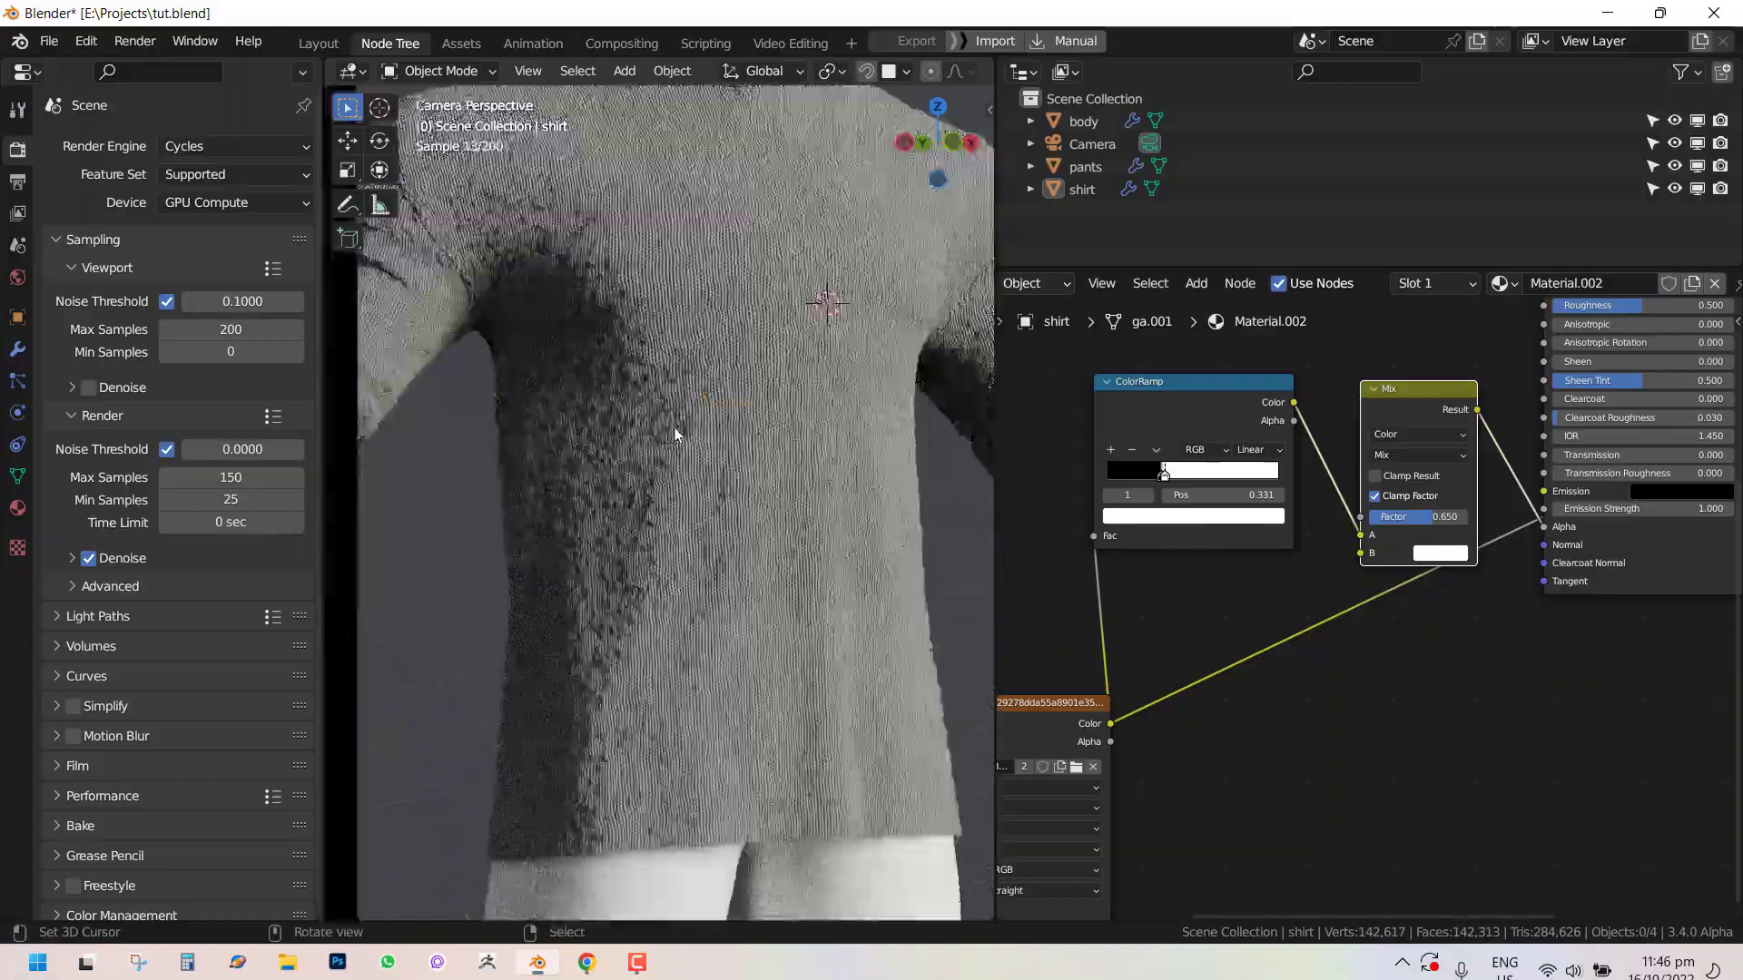
Add a Layer Weight node to the shirt material.
{"action": "scroll", "coordinate": [1397, 448], "scroll_direction": "down", "scroll_amount": 3}
{"action": "middle_click_drag", "start_coordinate": [1347, 481], "coordinate": [1342, 736]}
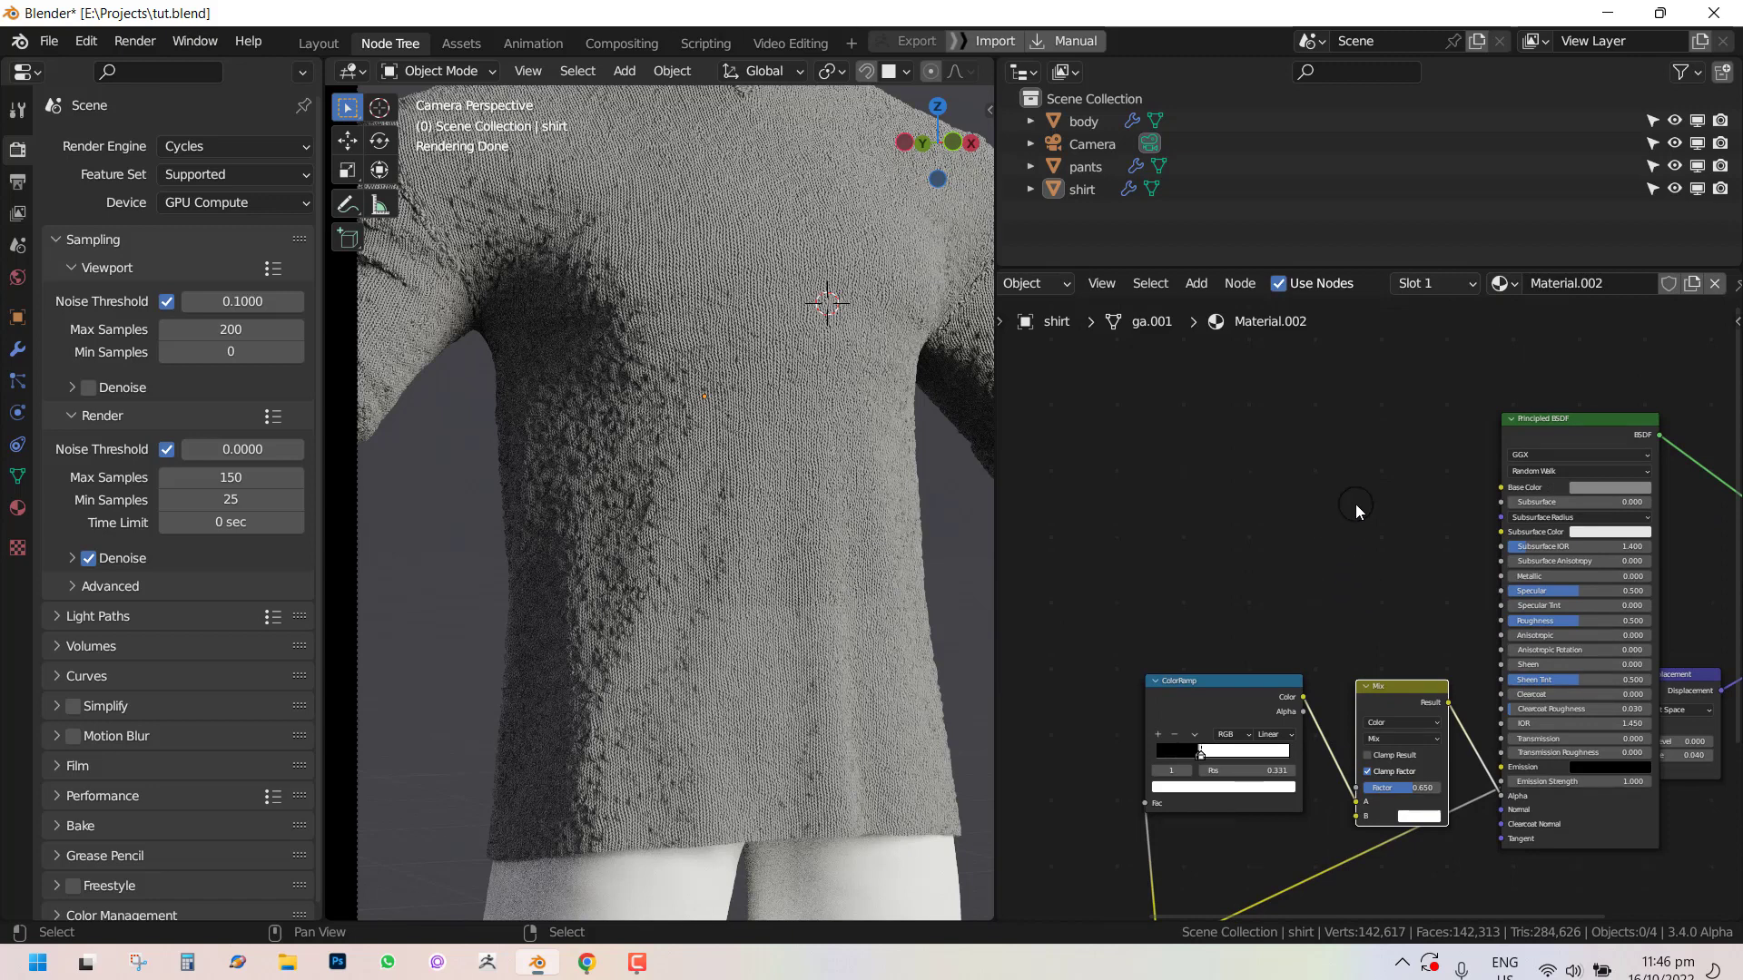
{"action": "middle_click_drag", "start_coordinate": [1354, 504], "coordinate": [1339, 587]}
{"action": "key", "text": "shift+a"}
{"action": "mouse_move", "coordinate": [1327, 508]}
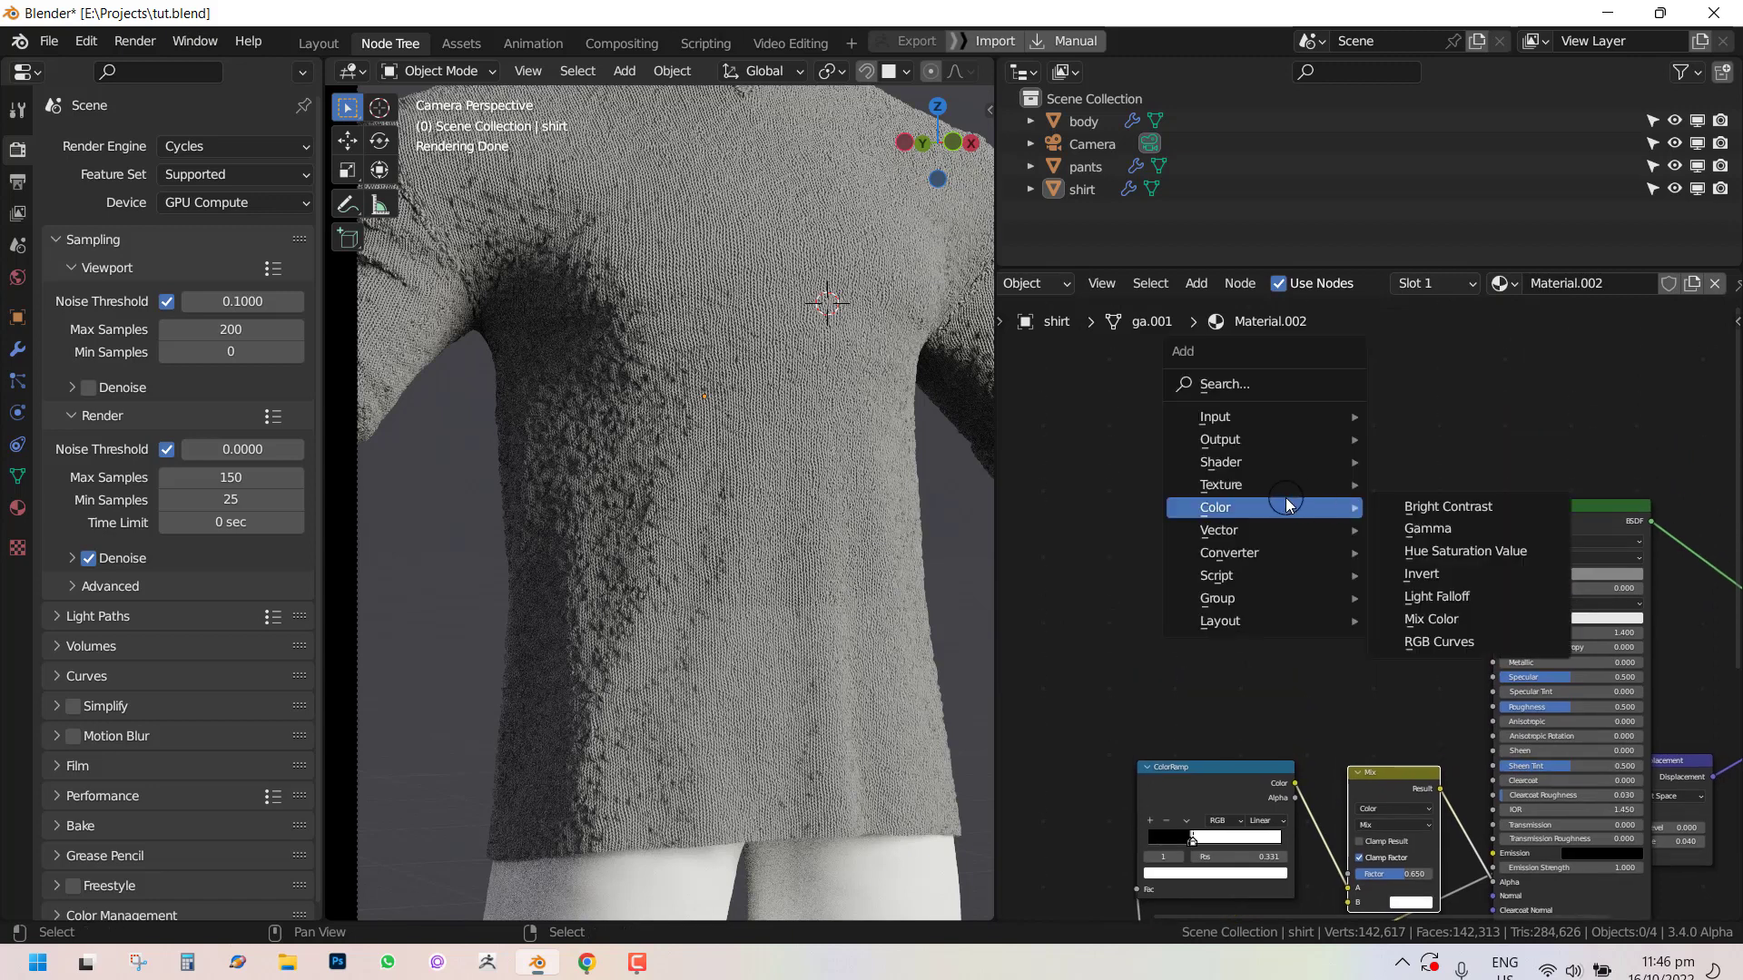
{"action": "mouse_move", "coordinate": [1261, 423]}
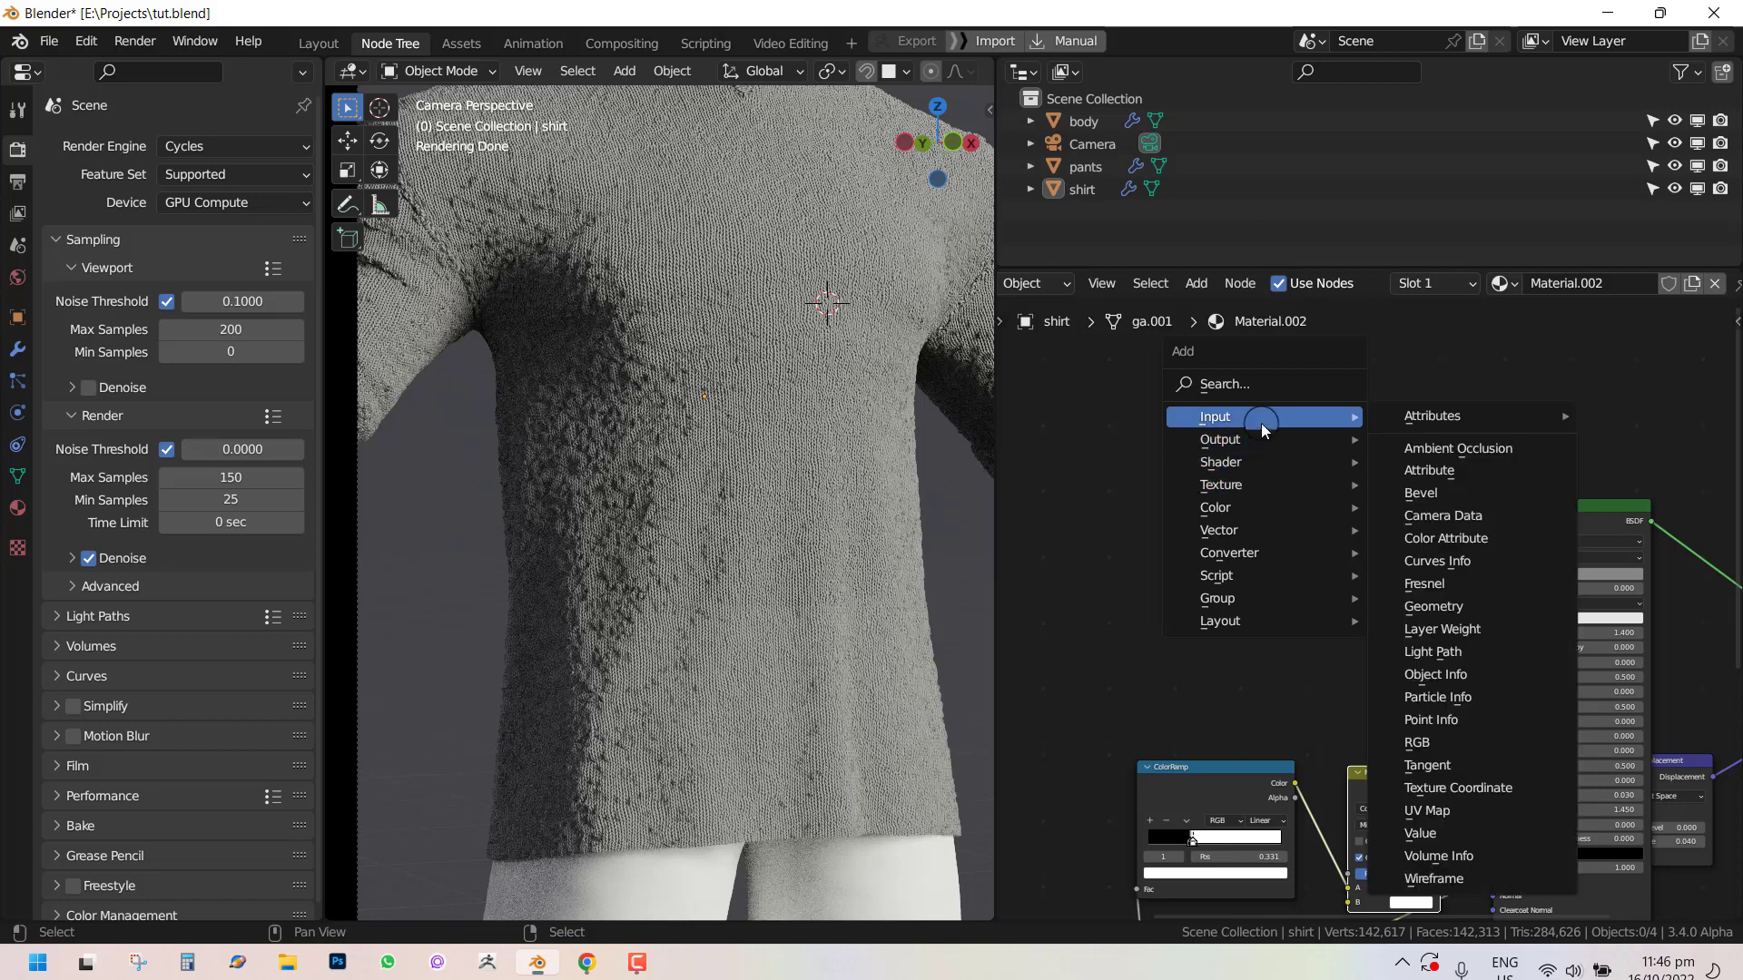
{"action": "left_click", "coordinate": [1463, 628]}
{"action": "left_click", "coordinate": [1469, 577]}
Move the Layer Weight node aside and duplicate the Mix node next to it.
{"action": "scroll", "coordinate": [1376, 608], "scroll_direction": "up", "scroll_amount": 1}
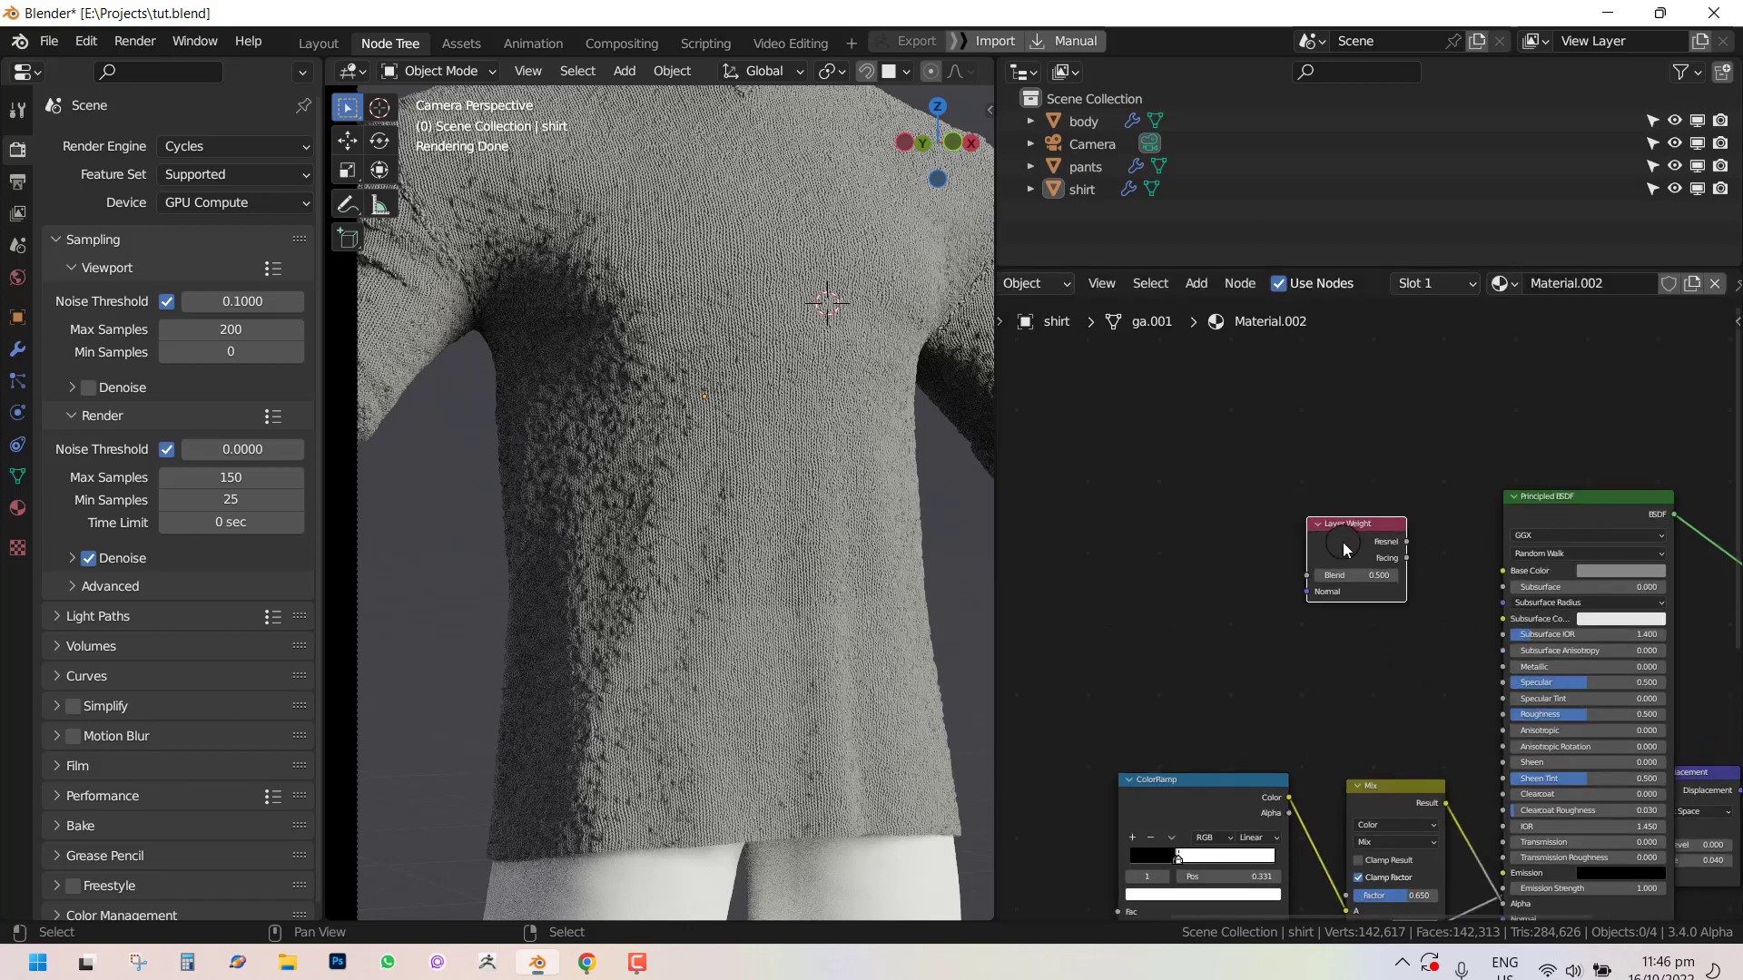
{"action": "left_click_drag", "start_coordinate": [1348, 538], "coordinate": [1191, 501]}
{"action": "middle_click_drag", "start_coordinate": [1315, 629], "coordinate": [1277, 504]}
{"action": "left_click", "coordinate": [1358, 683]}
{"action": "key", "text": "shift+d"}
{"action": "left_click", "coordinate": [1326, 412]}
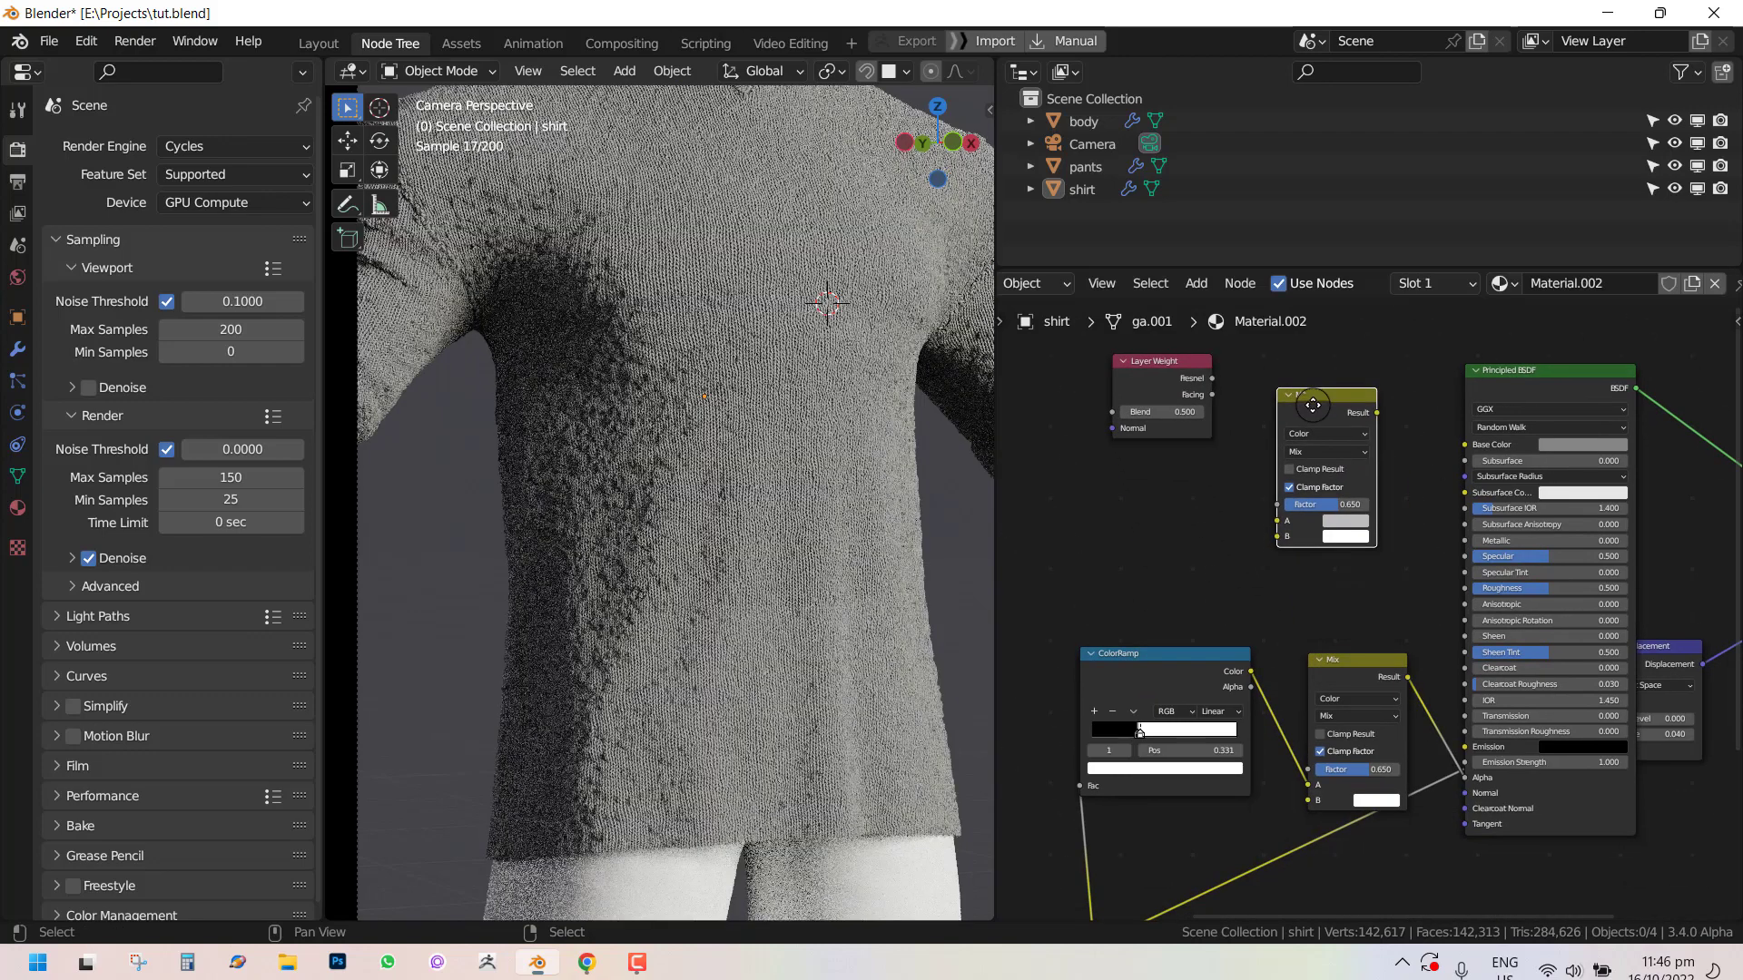
Connect the Layer Weight's Facing to the new Mix node's Factor and its Result to the Principled BSDF's Base Color.
{"action": "left_click_drag", "start_coordinate": [1219, 389], "coordinate": [1271, 449]}
{"action": "left_click_drag", "start_coordinate": [1296, 514], "coordinate": [1280, 504]}
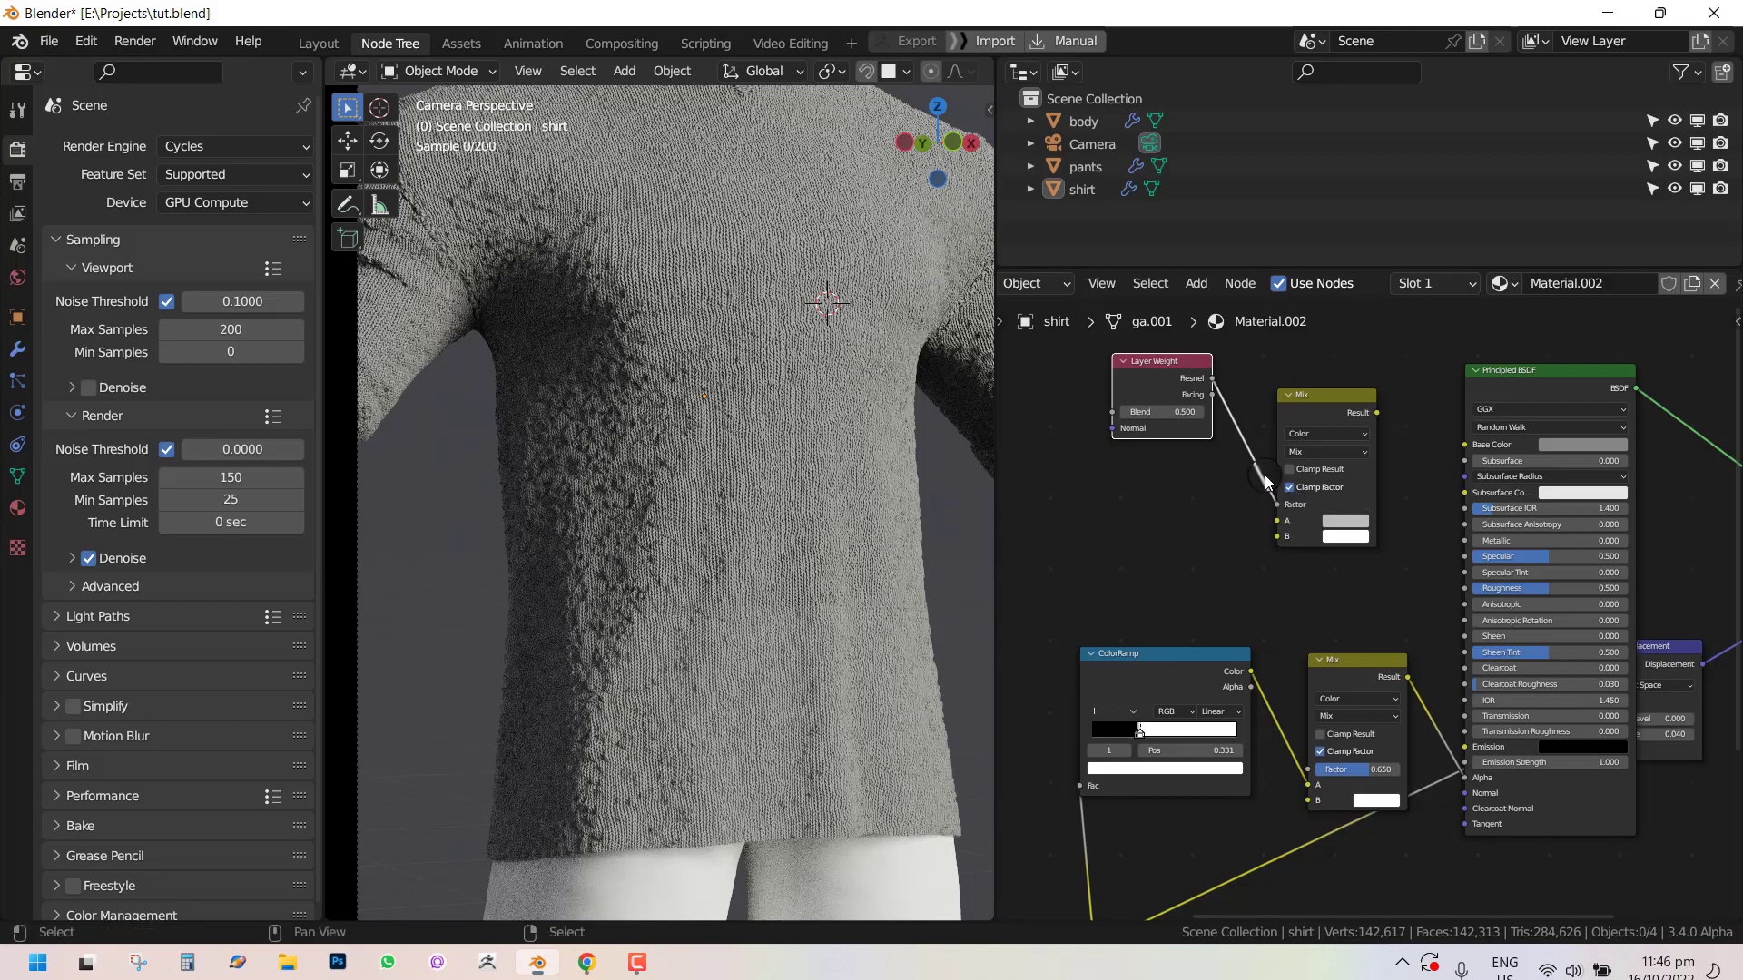
{"action": "left_click_drag", "start_coordinate": [1211, 383], "coordinate": [1194, 383]}
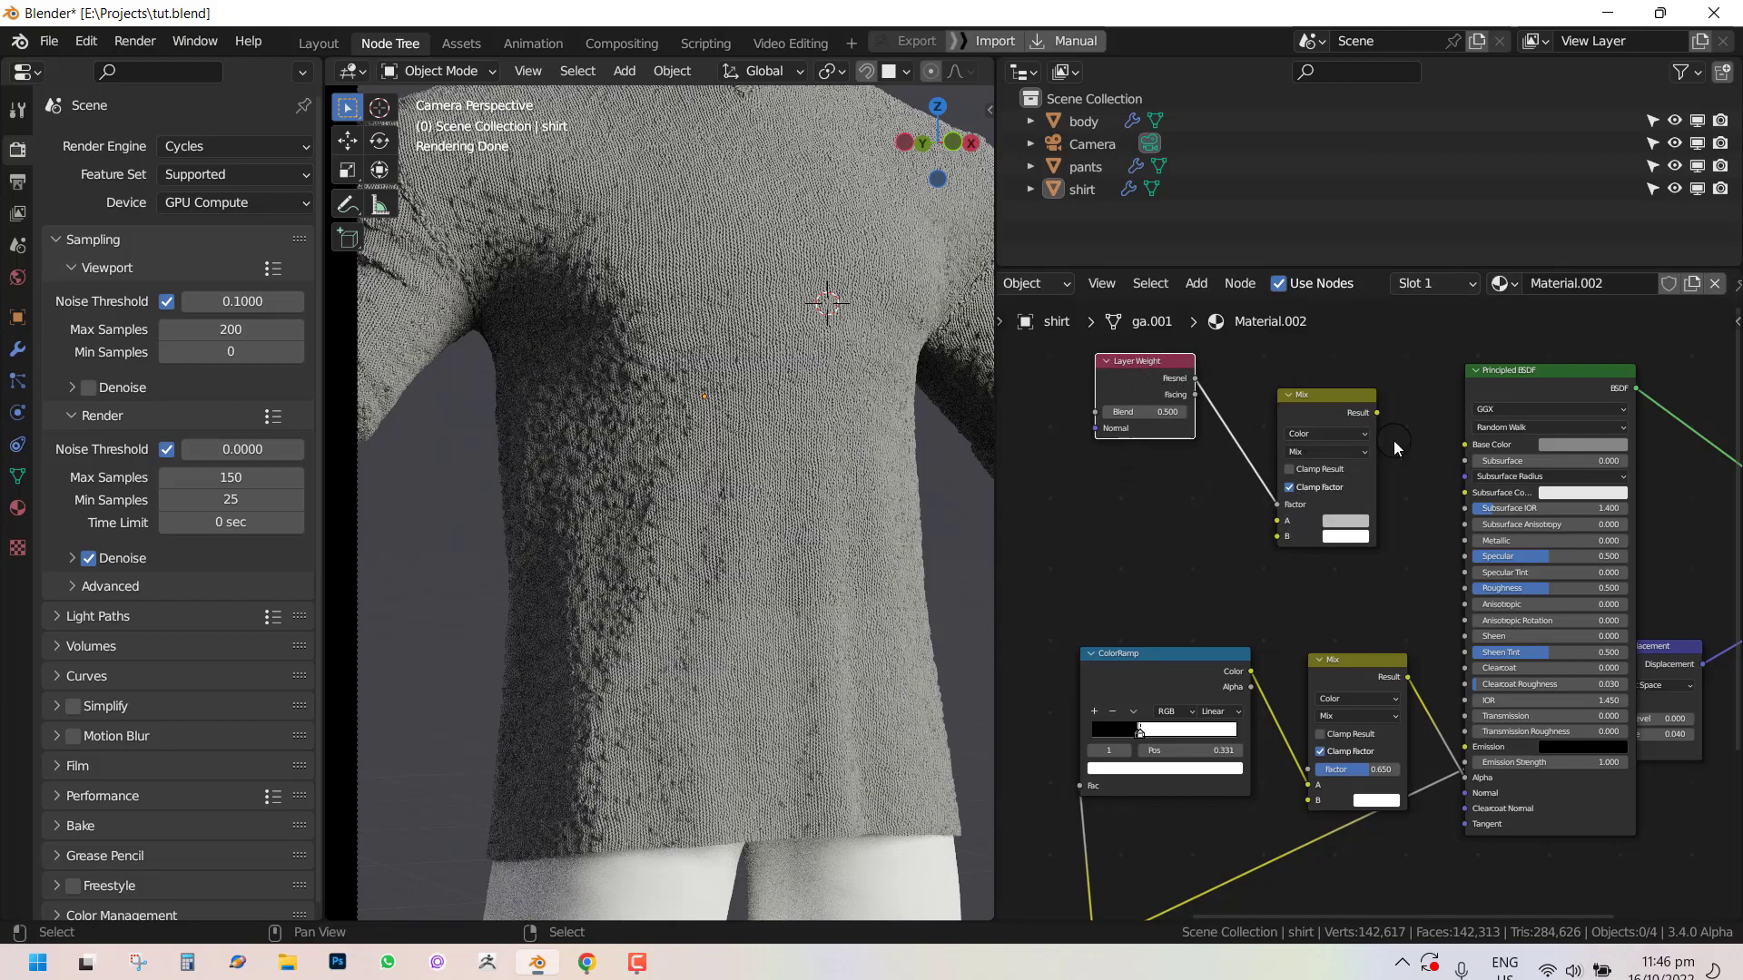
{"action": "left_click_drag", "start_coordinate": [1376, 413], "coordinate": [1466, 493]}
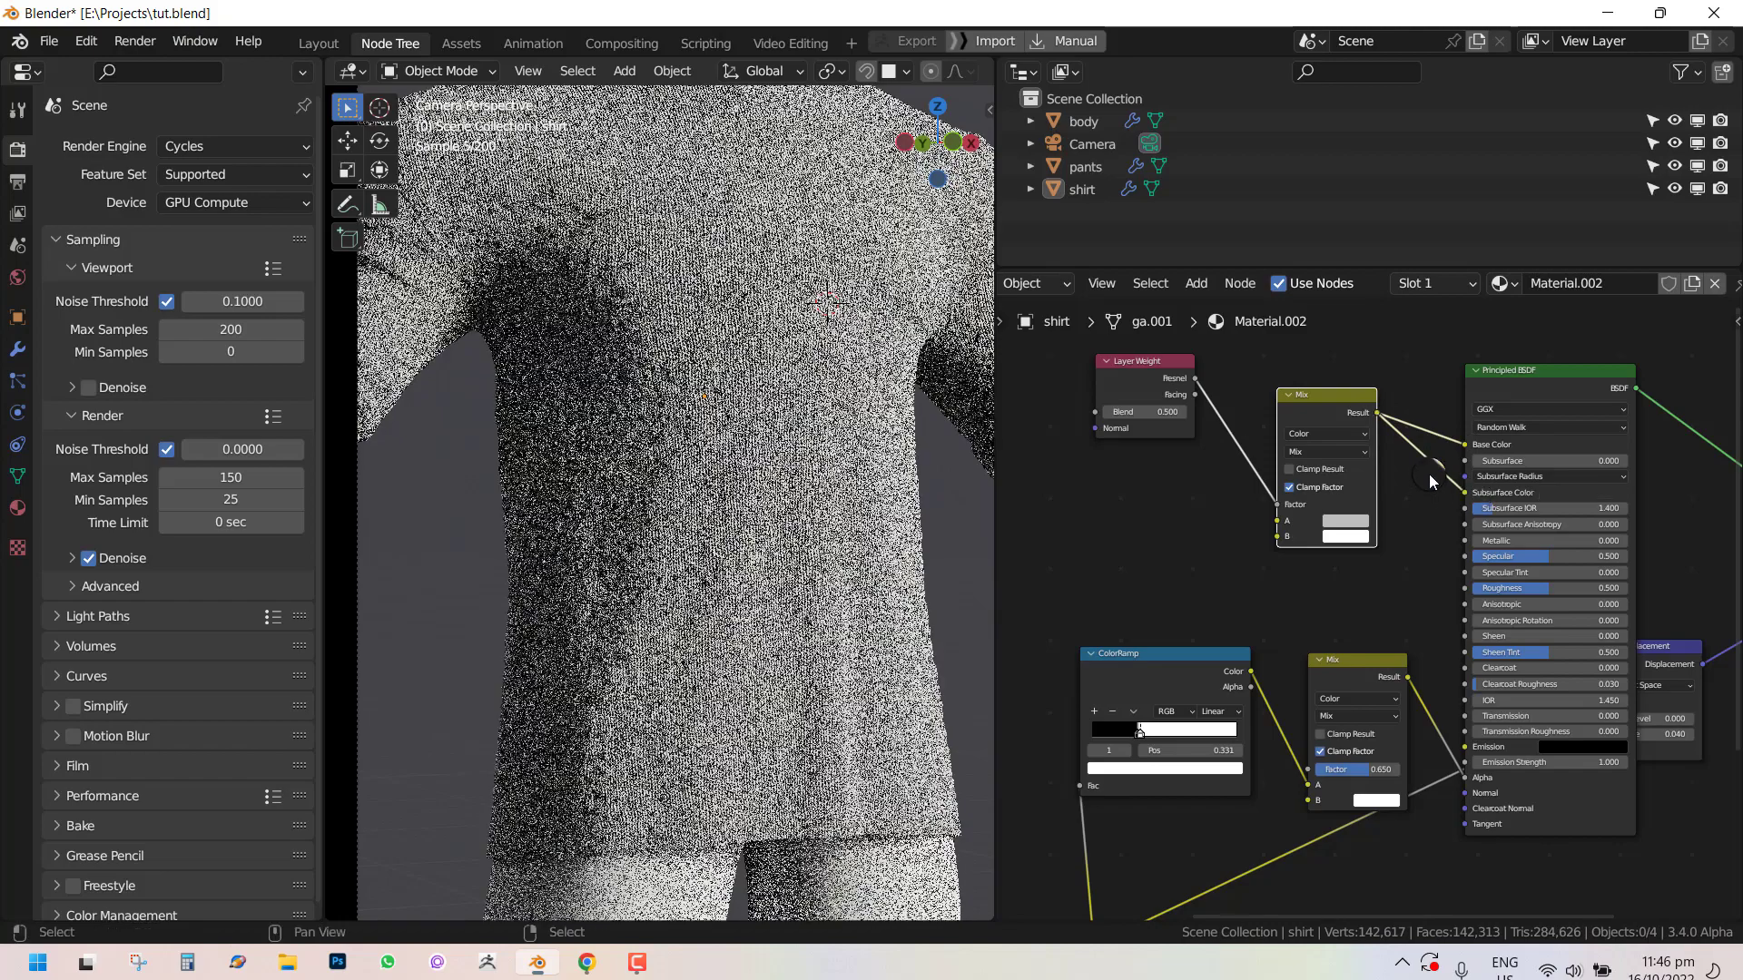
Set the new Mix node's A color to red and B color to blue.
{"action": "scroll", "coordinate": [1500, 439], "scroll_direction": "up", "scroll_amount": 1}
{"action": "left_click", "coordinate": [1344, 510]}
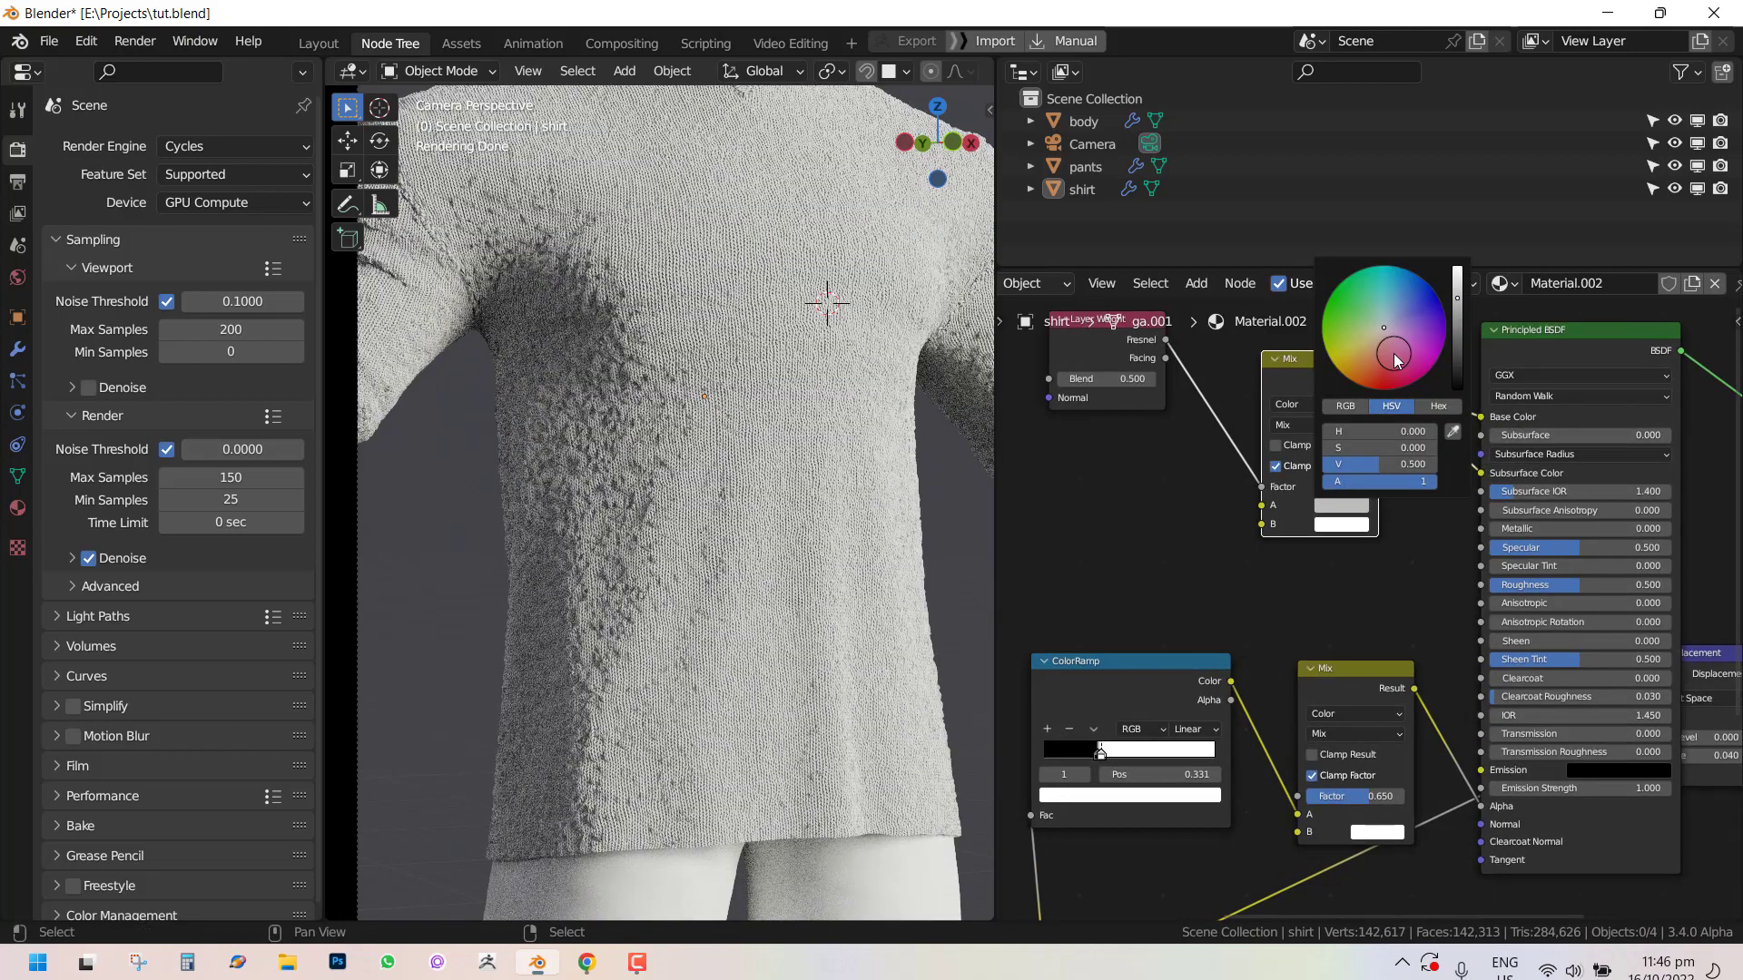
{"action": "left_click", "coordinate": [1394, 354]}
{"action": "left_click", "coordinate": [1342, 525]}
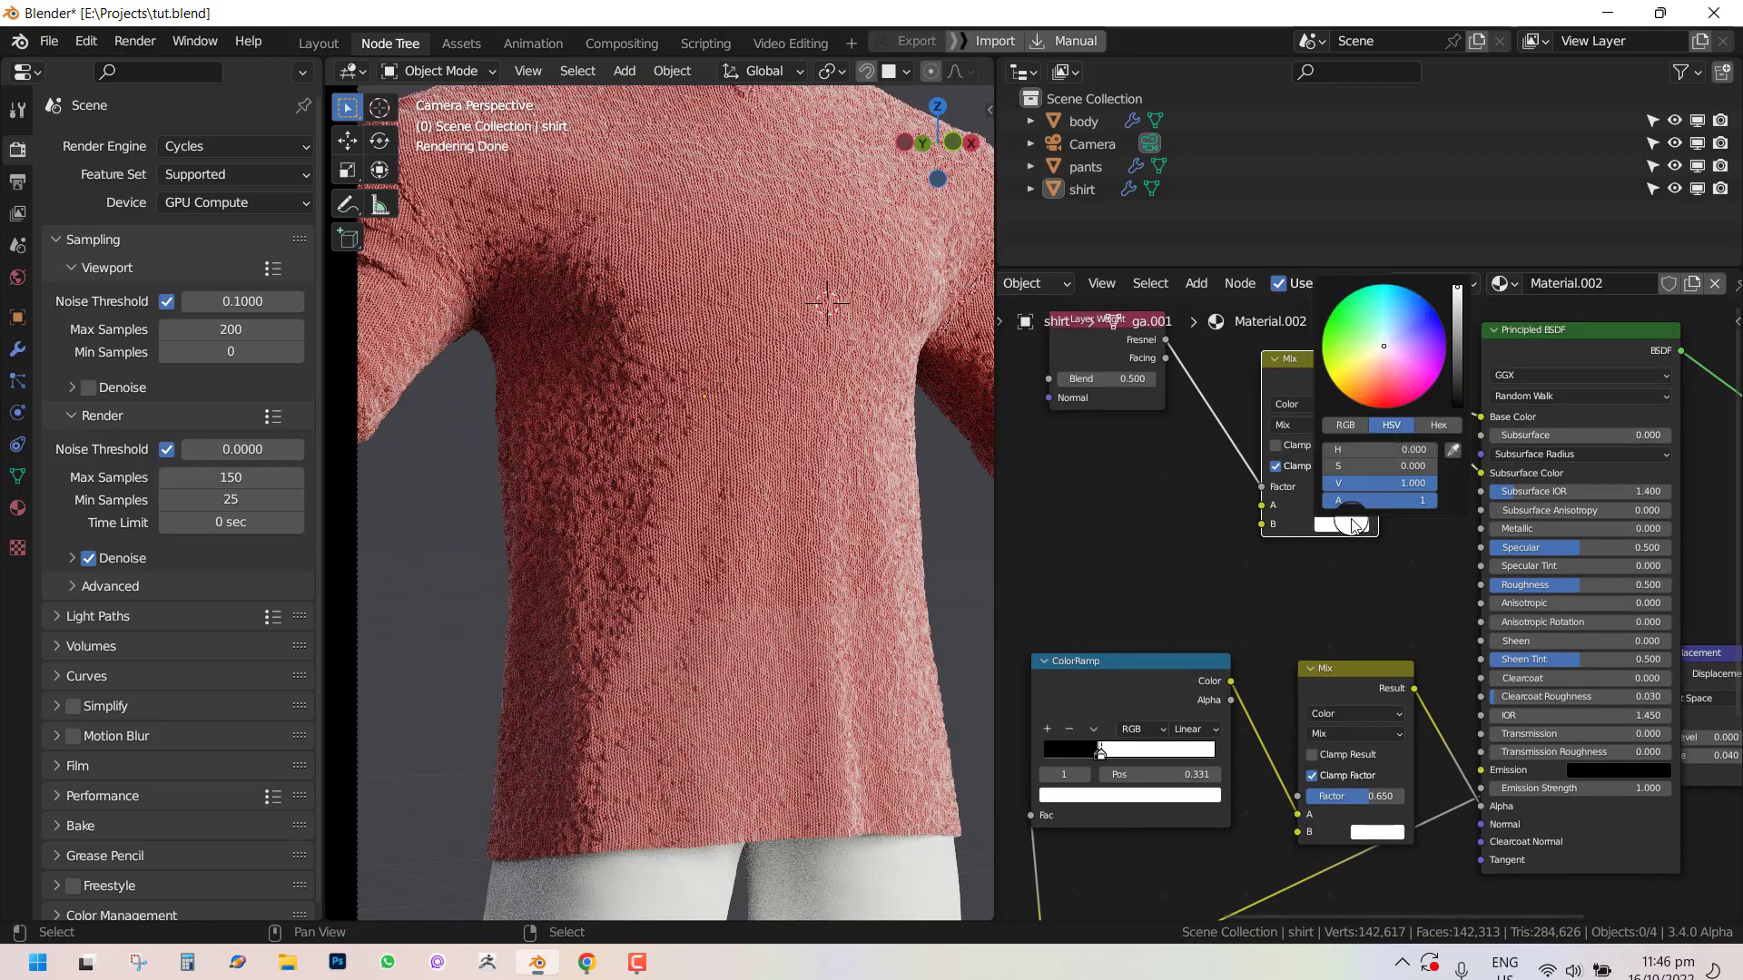
{"action": "left_click", "coordinate": [1413, 318]}
Recolor the new Mix node with blue for A and orange for B.
{"action": "scroll", "coordinate": [746, 484], "scroll_direction": "down", "scroll_amount": 2}
{"action": "middle_click_drag", "start_coordinate": [784, 467], "coordinate": [777, 530], "text": "shift"}
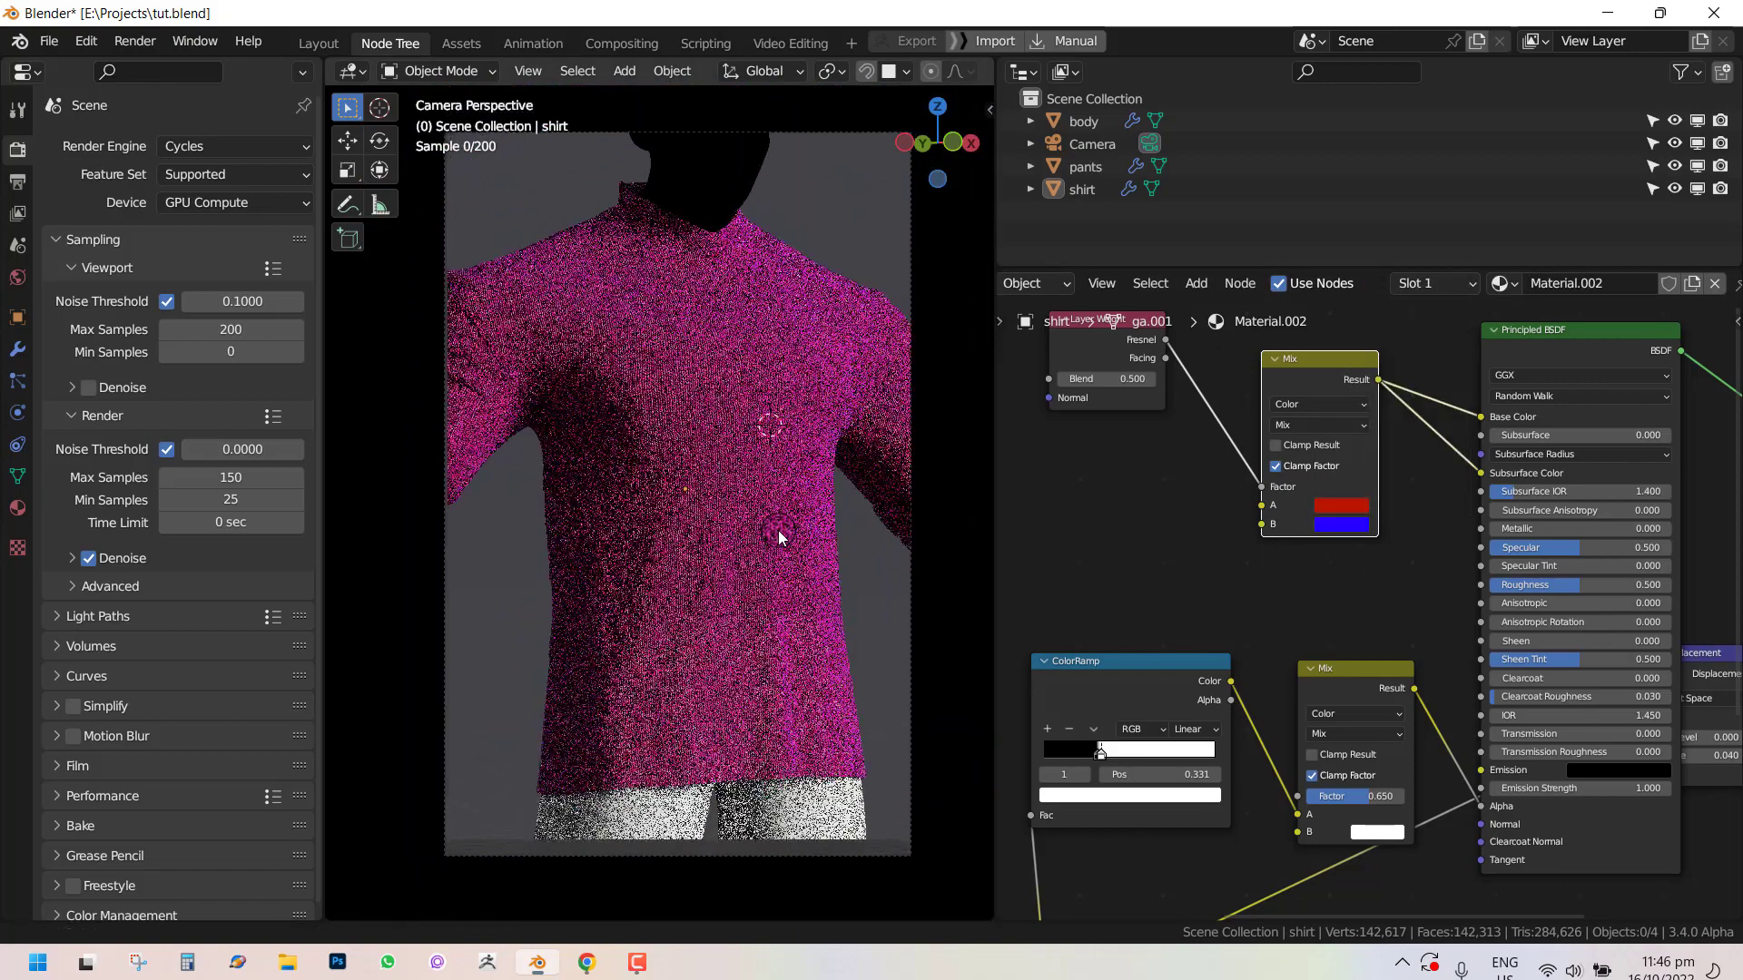
{"action": "scroll", "coordinate": [1187, 472], "scroll_direction": "up", "scroll_amount": 1}
{"action": "left_click_drag", "start_coordinate": [1084, 383], "coordinate": [1267, 486]}
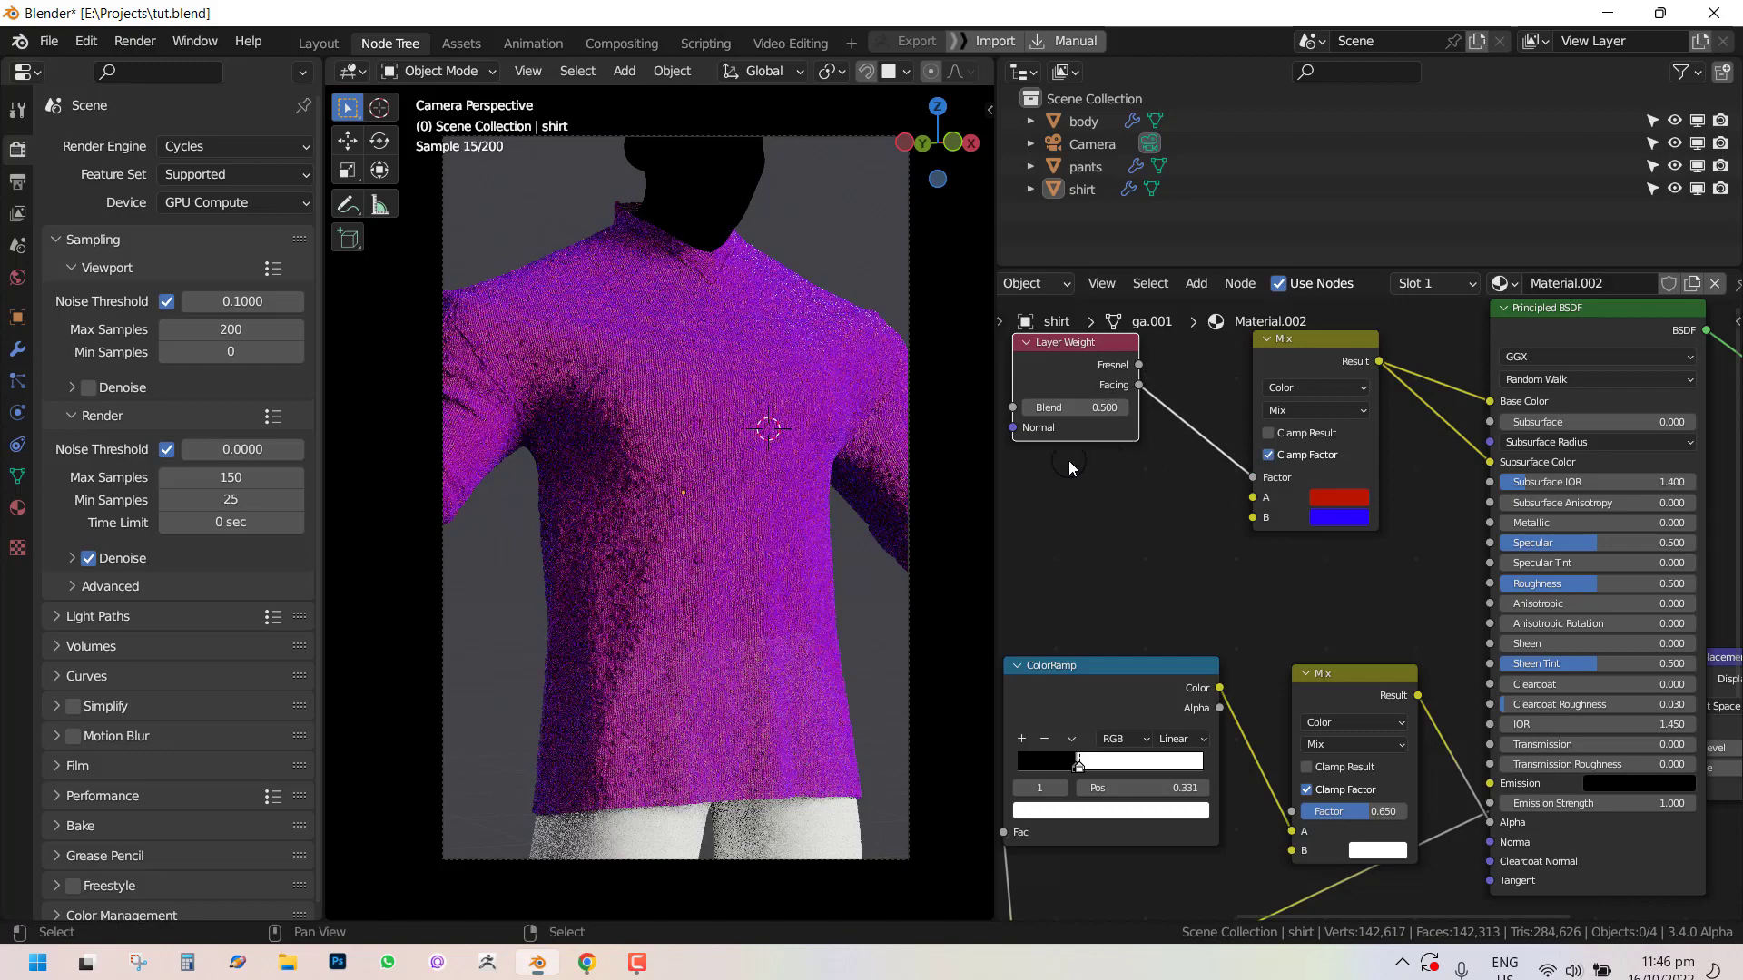
{"action": "scroll", "coordinate": [784, 510], "scroll_direction": "up", "scroll_amount": 4}
{"action": "left_click_drag", "start_coordinate": [1097, 382], "coordinate": [1116, 420]}
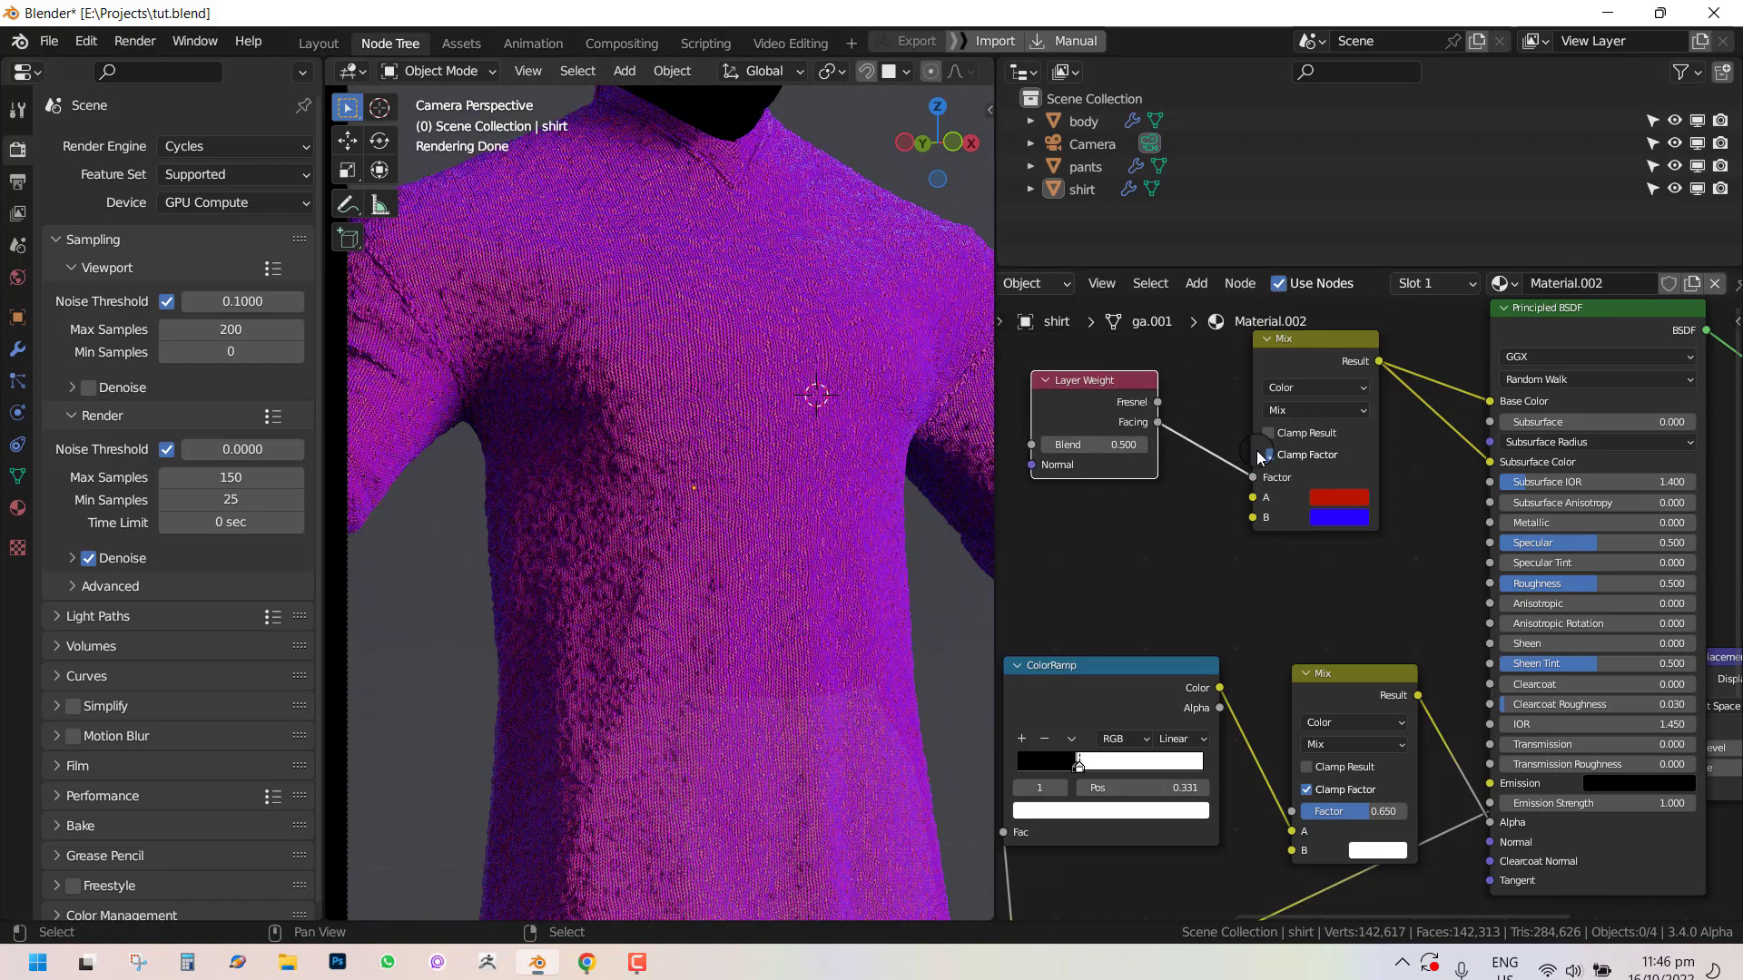
{"action": "left_click", "coordinate": [1342, 520]}
{"action": "left_click_drag", "start_coordinate": [1399, 300], "coordinate": [1404, 451]}
{"action": "mouse_move", "coordinate": [1380, 351]}
{"action": "left_mouse_down"}
{"action": "mouse_move", "coordinate": [1346, 405]}
{"action": "mouse_move", "coordinate": [1370, 330]}
{"action": "left_mouse_up"}
{"action": "left_click", "coordinate": [1340, 497]}
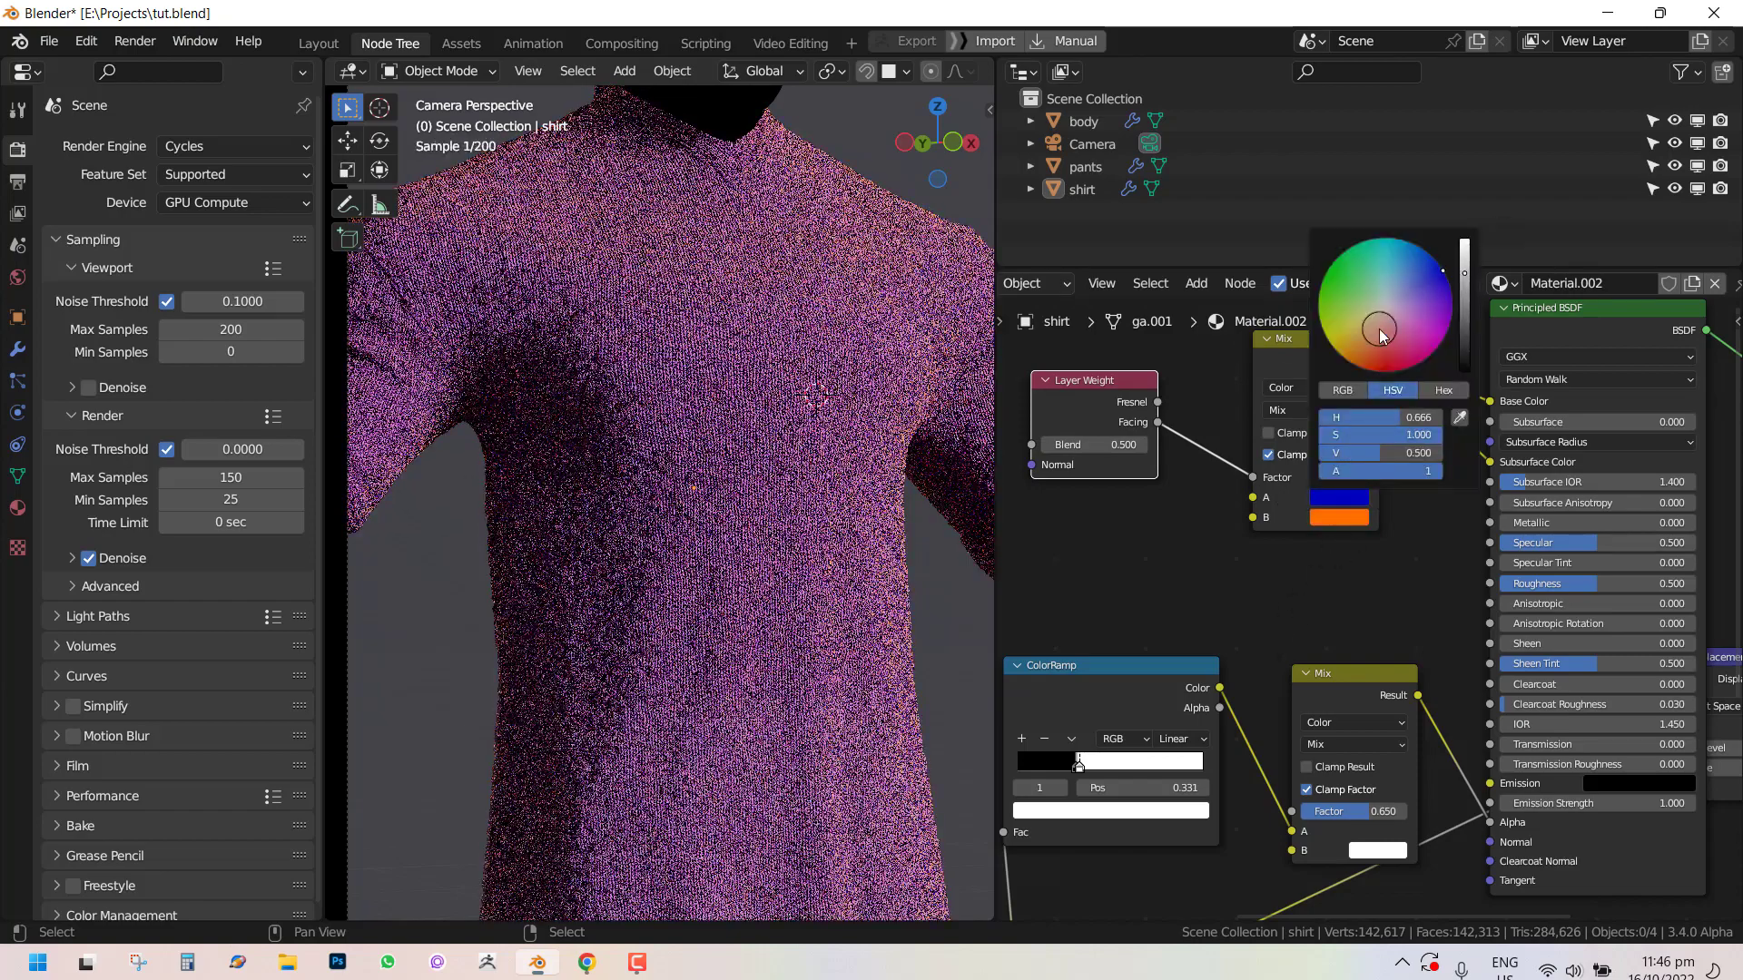
Set the Layer Weight node's Blend to 0.2.
{"action": "key", "text": "Home"}
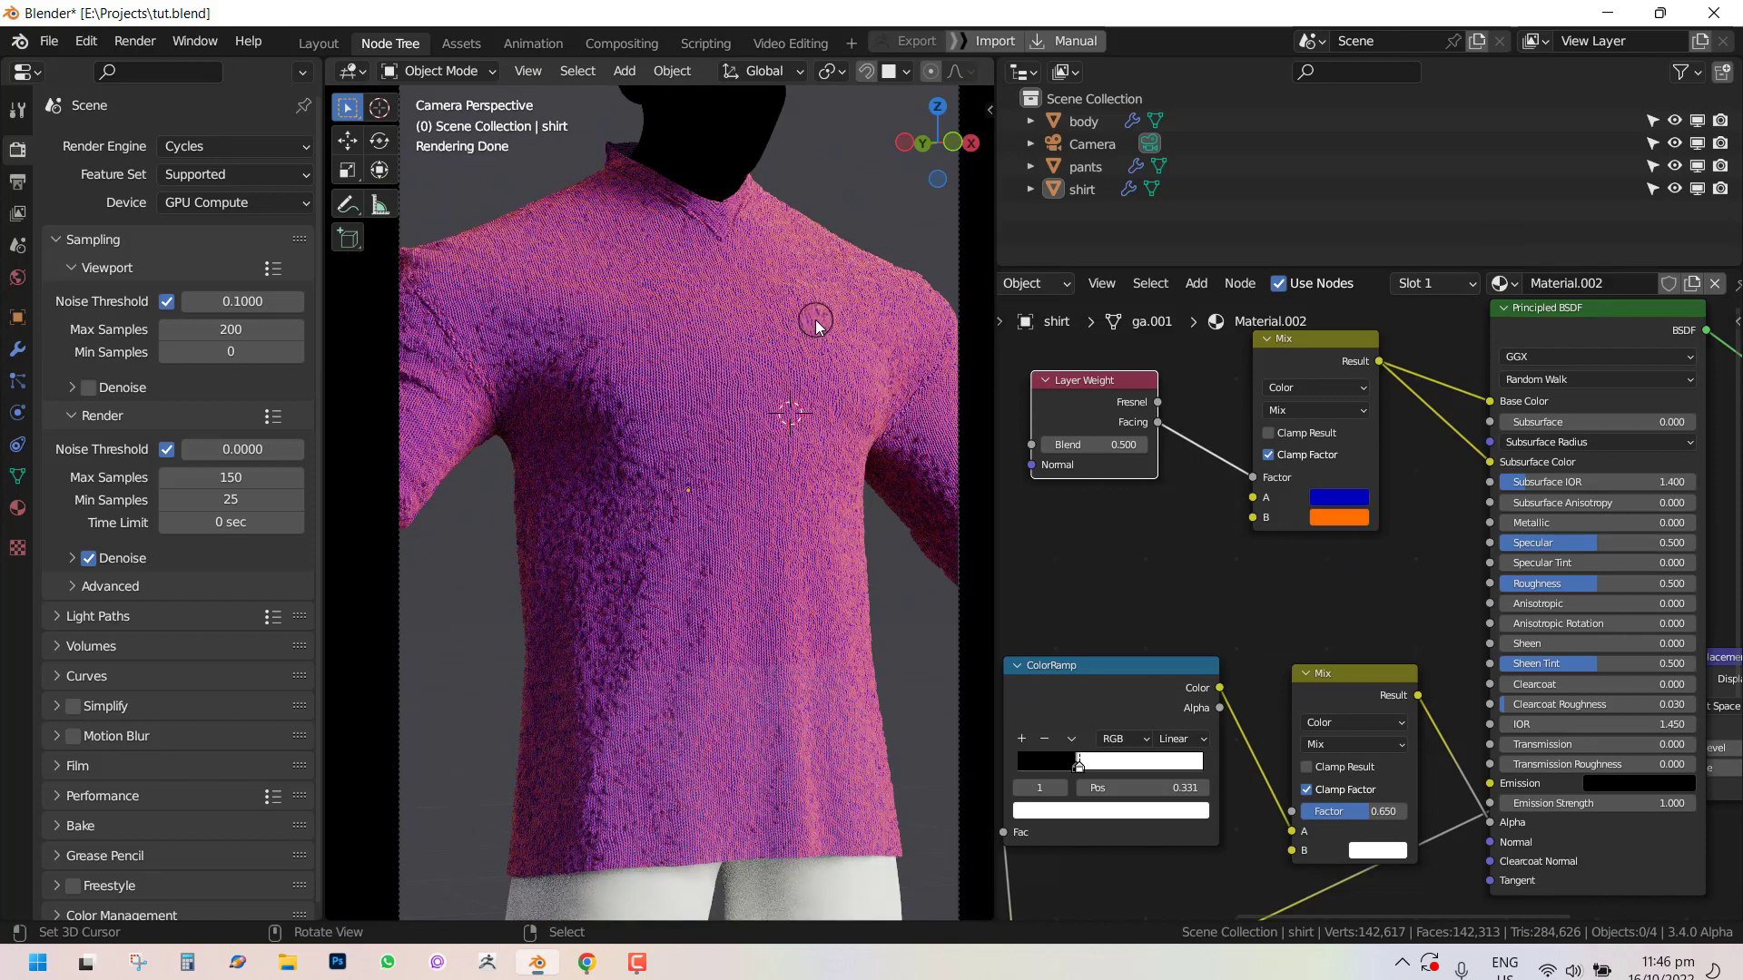
{"action": "left_click", "coordinate": [1106, 446]}
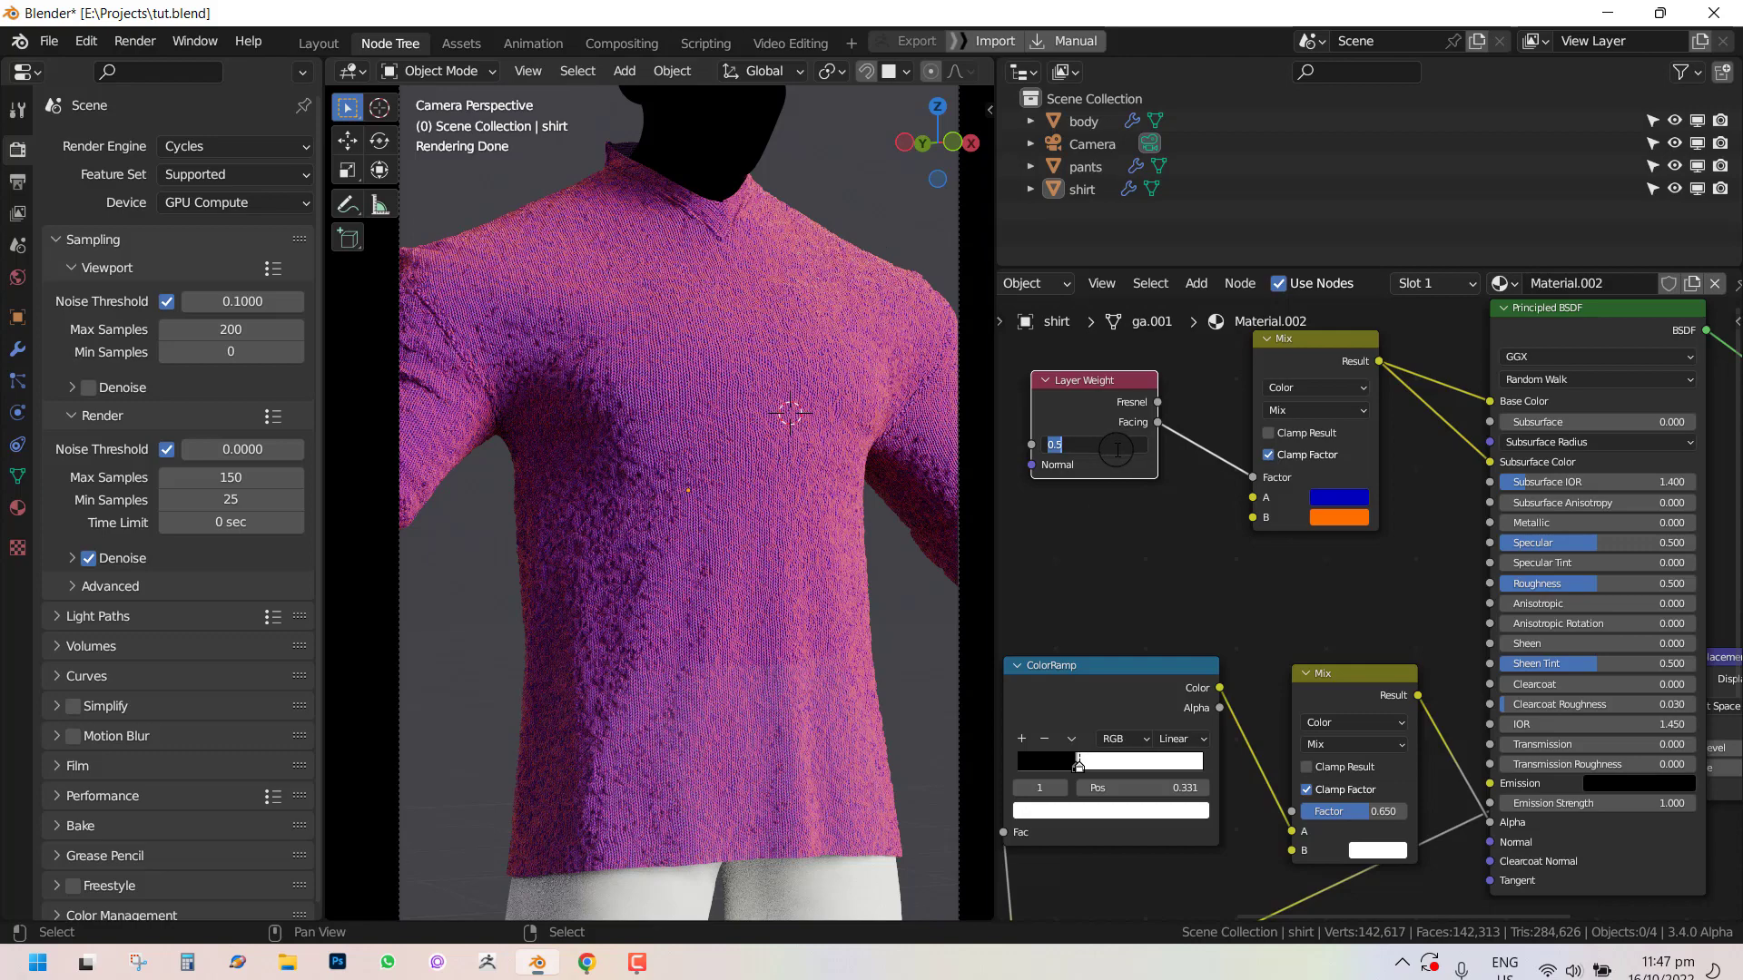
{"action": "type", "text": ".2"}
{"action": "key", "text": "Return"}
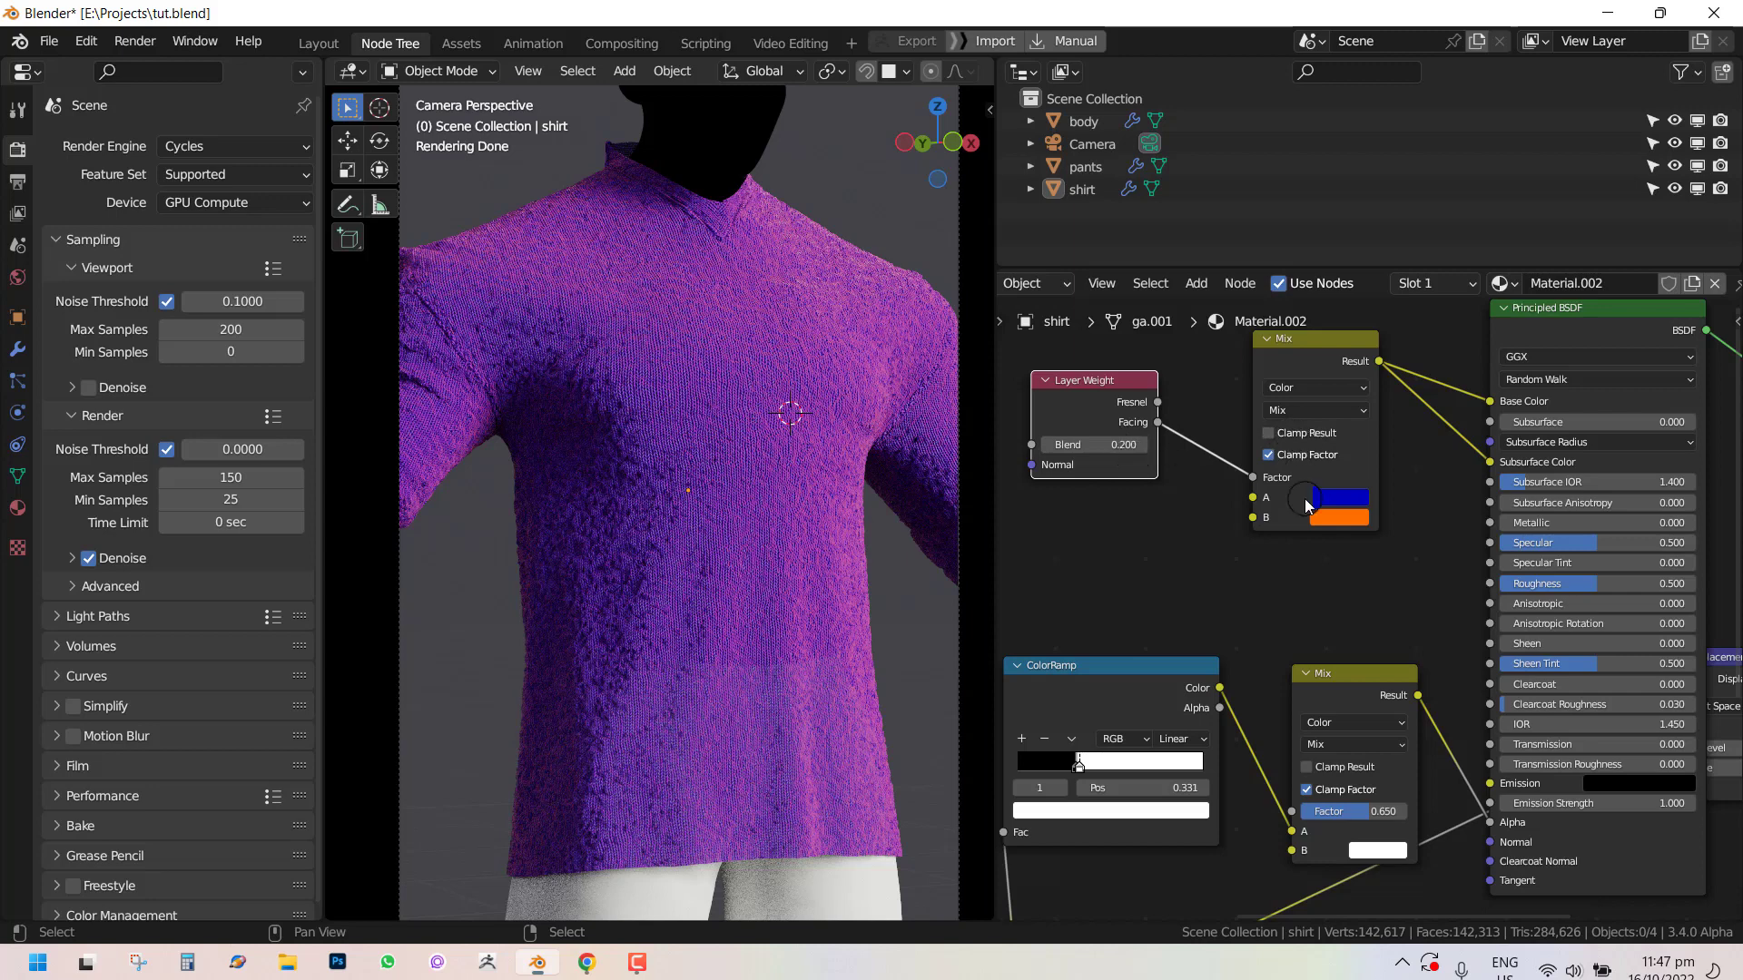
Set the Layer Weight node's Blend to 0.1.
{"action": "left_click", "coordinate": [1124, 446]}
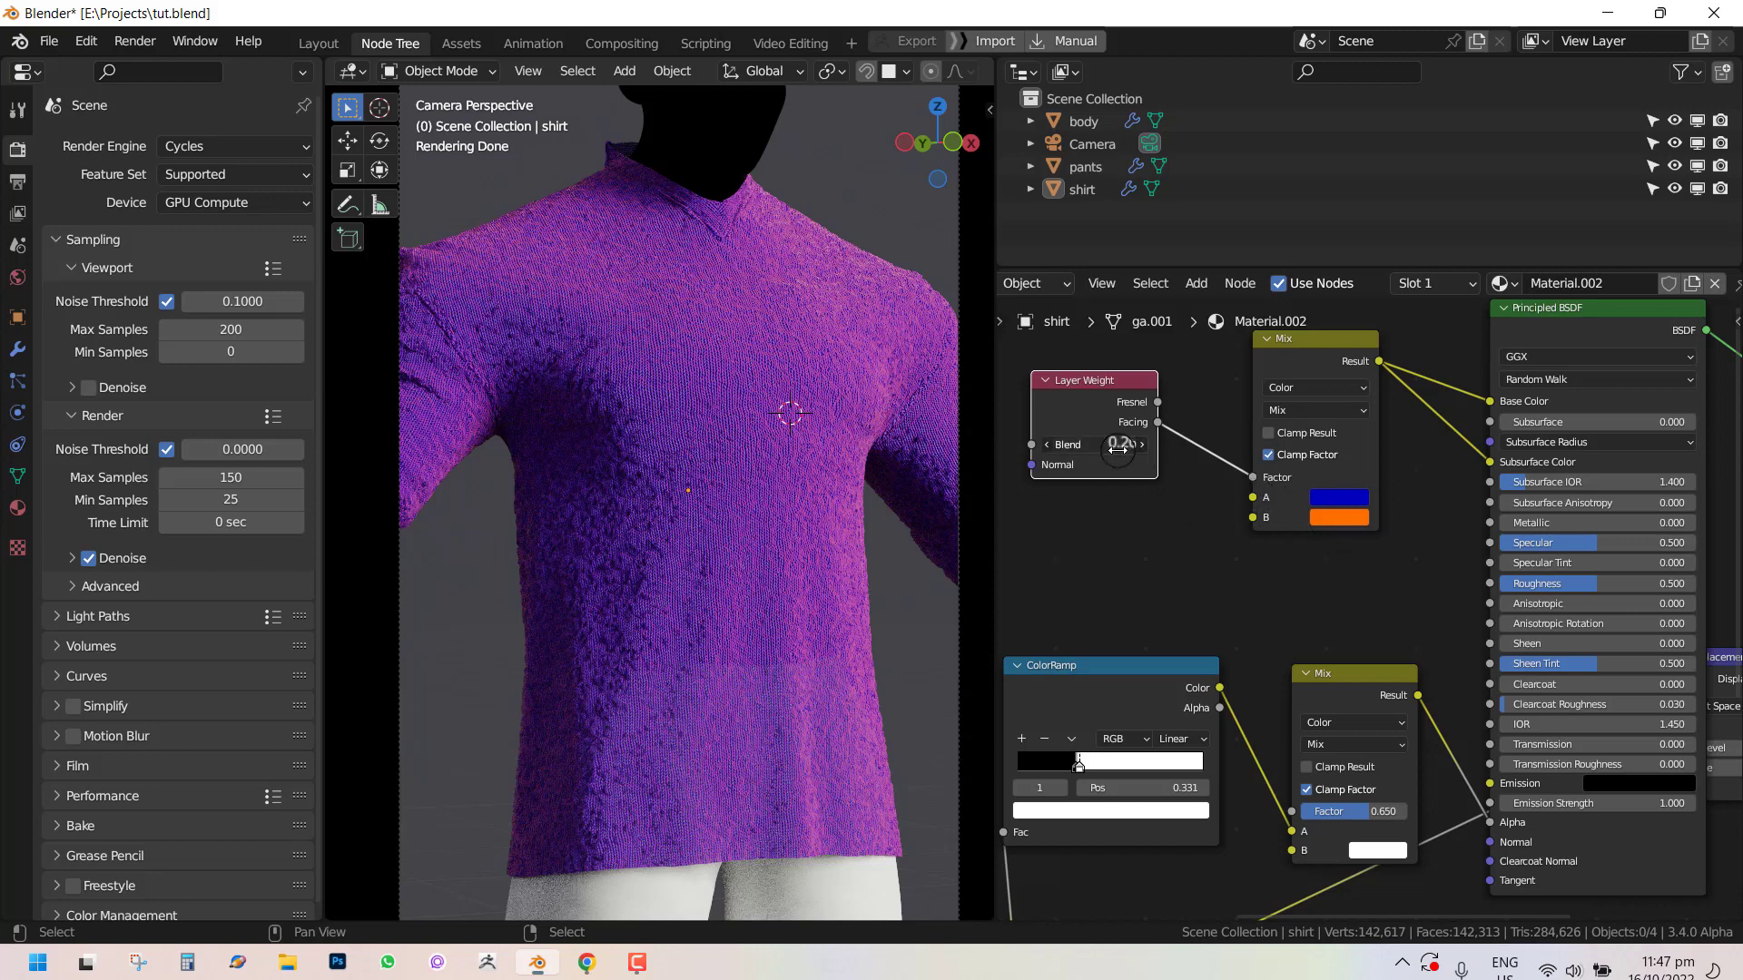
{"action": "key", "text": "Return"}
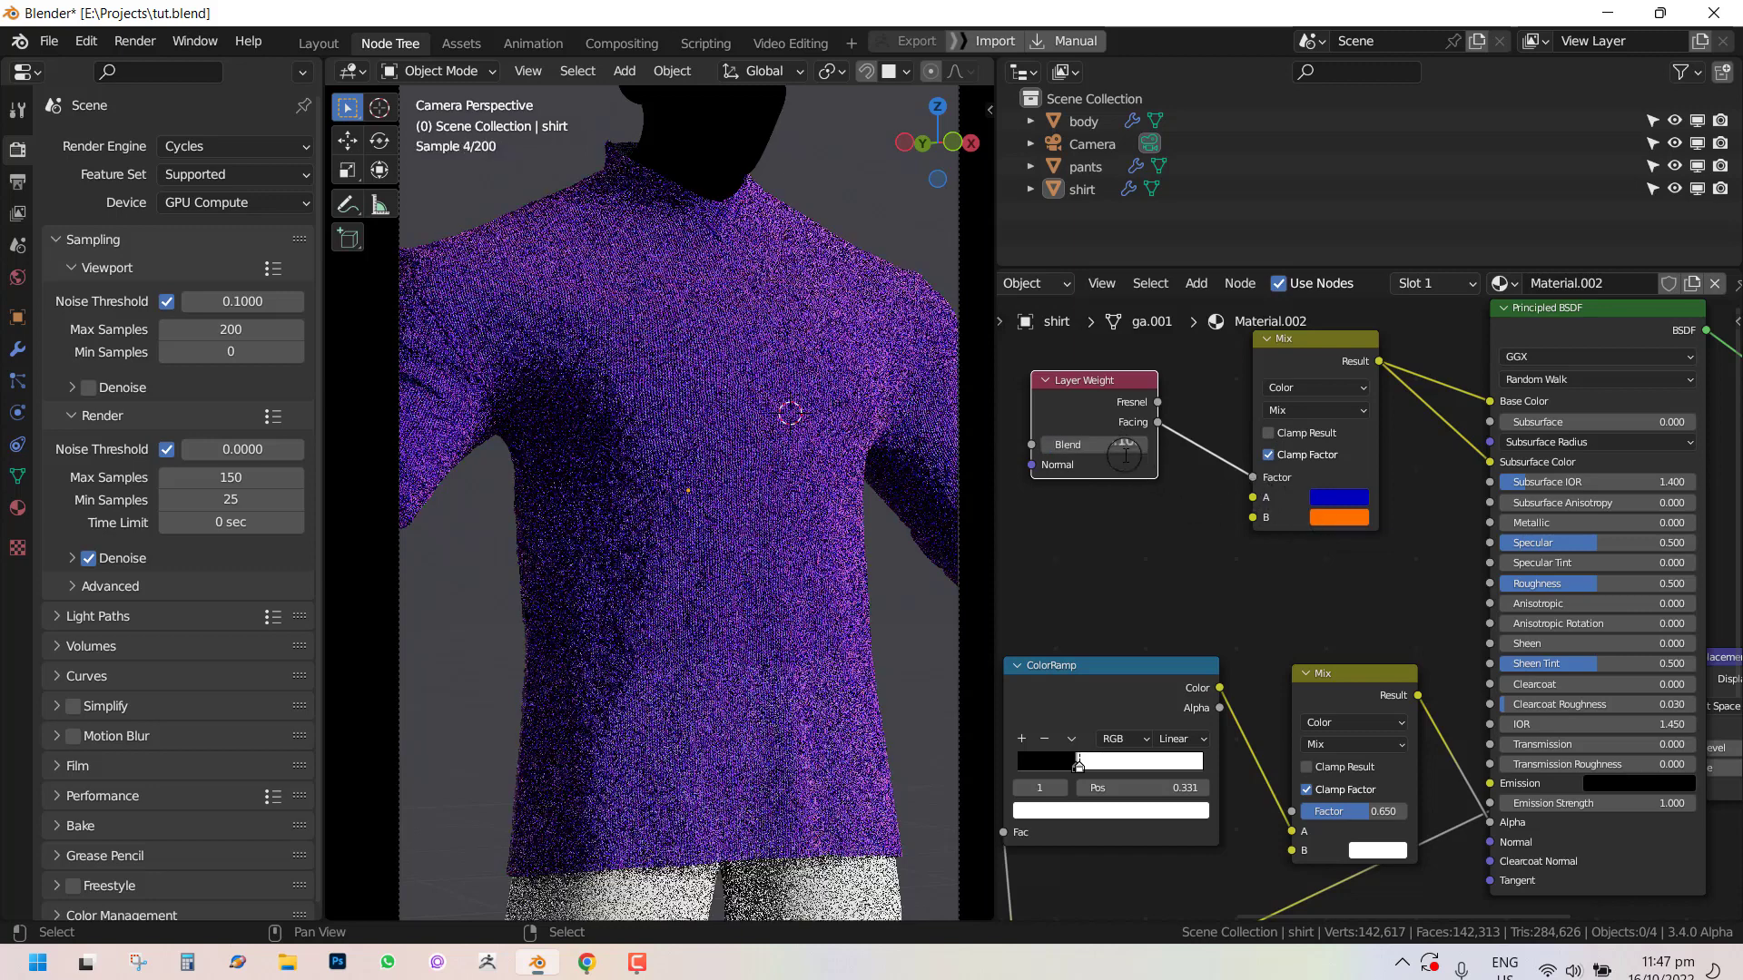
{"action": "scroll", "coordinate": [1353, 565], "scroll_direction": "up", "scroll_amount": 1}
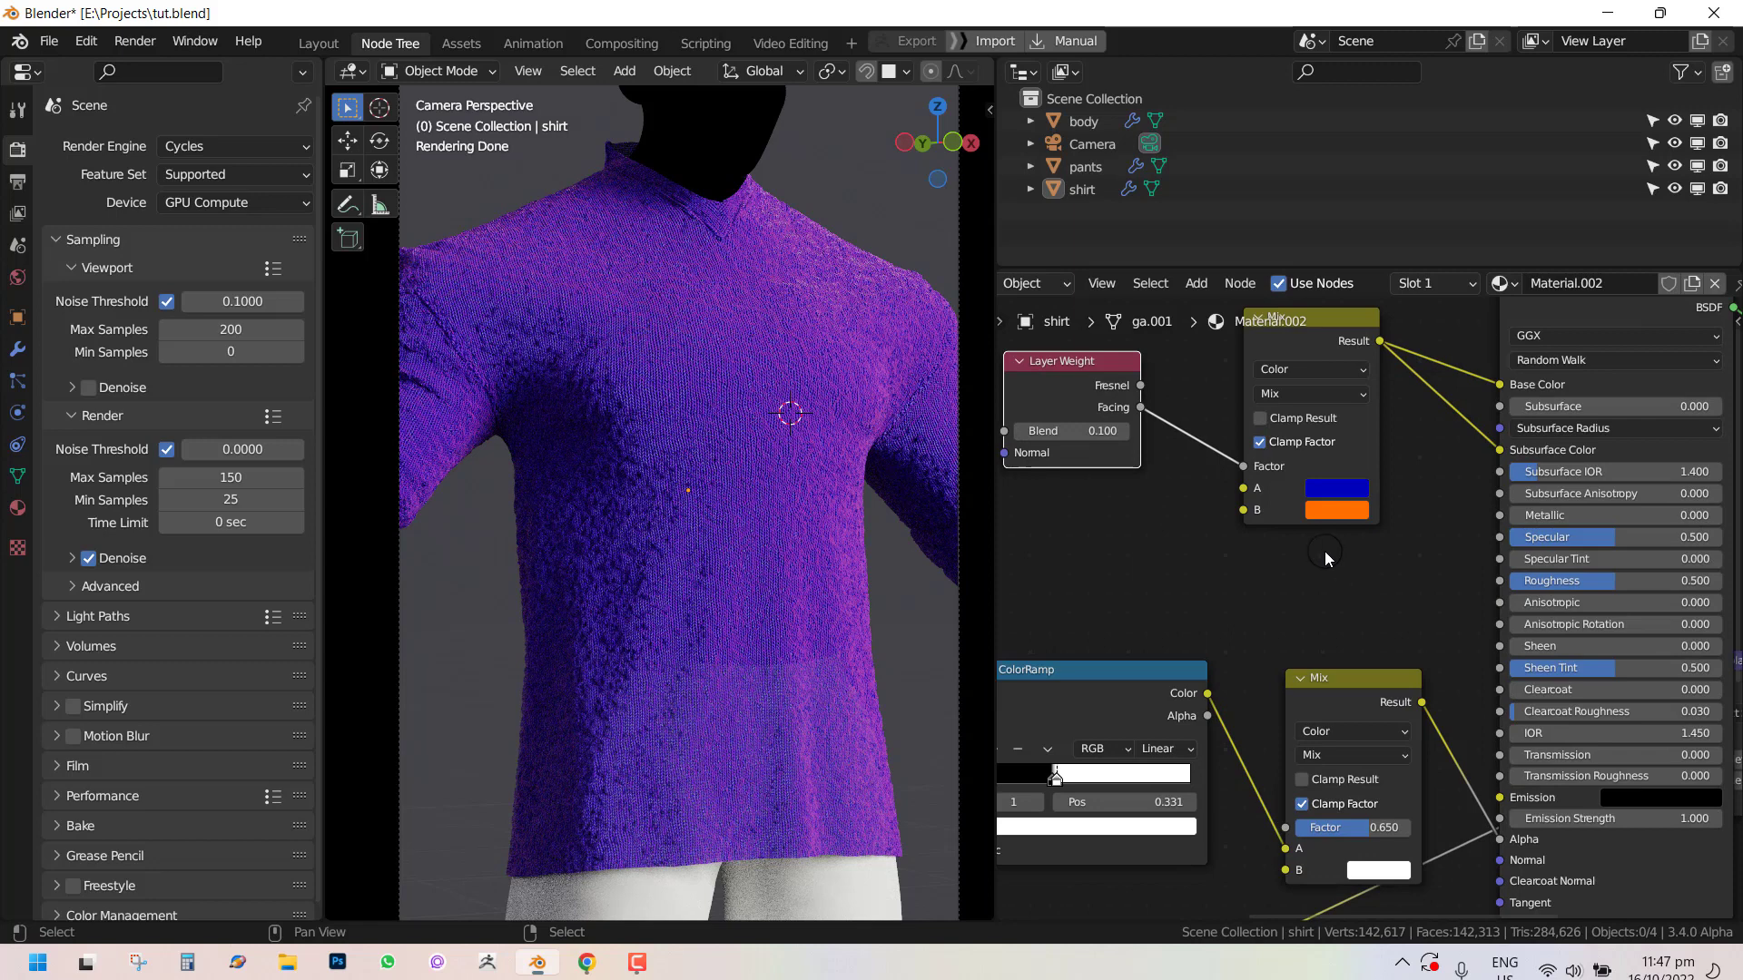
Set the new Mix node's A color to a dark blue.
{"action": "middle_click_drag", "start_coordinate": [1334, 487], "coordinate": [1282, 497]}
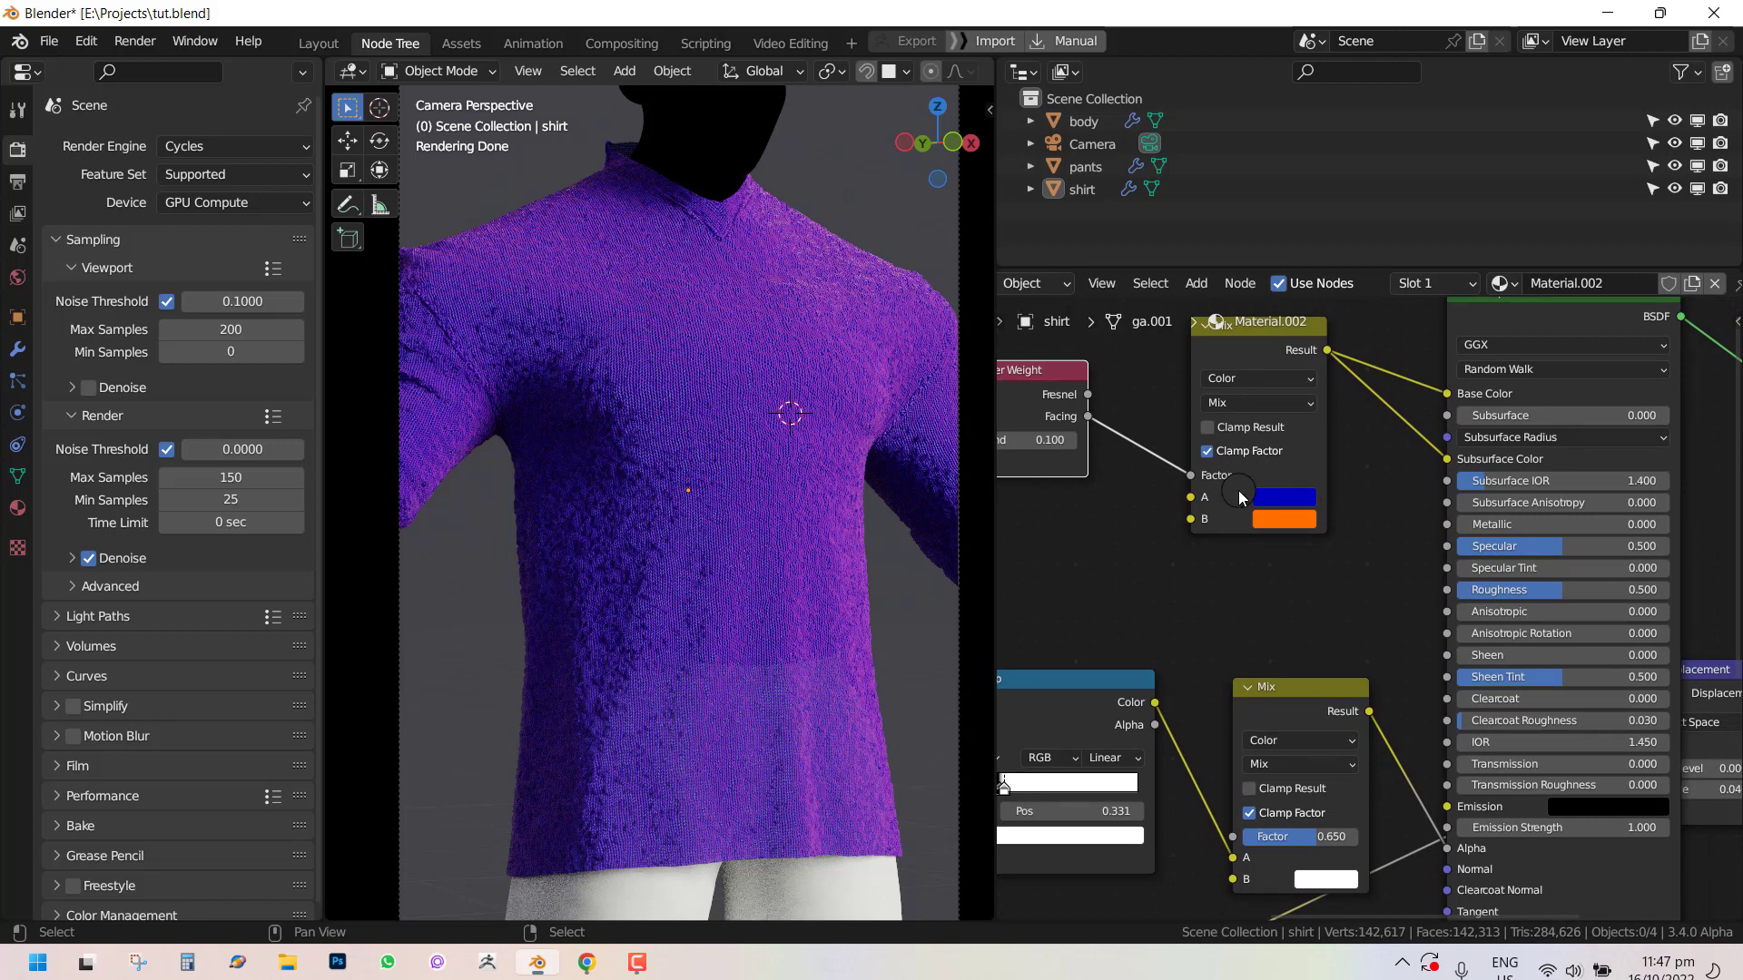
{"action": "left_click", "coordinate": [1291, 499]}
{"action": "left_click_drag", "start_coordinate": [1355, 278], "coordinate": [1360, 237]}
{"action": "left_click", "coordinate": [1366, 243]}
{"action": "left_click", "coordinate": [1369, 245]}
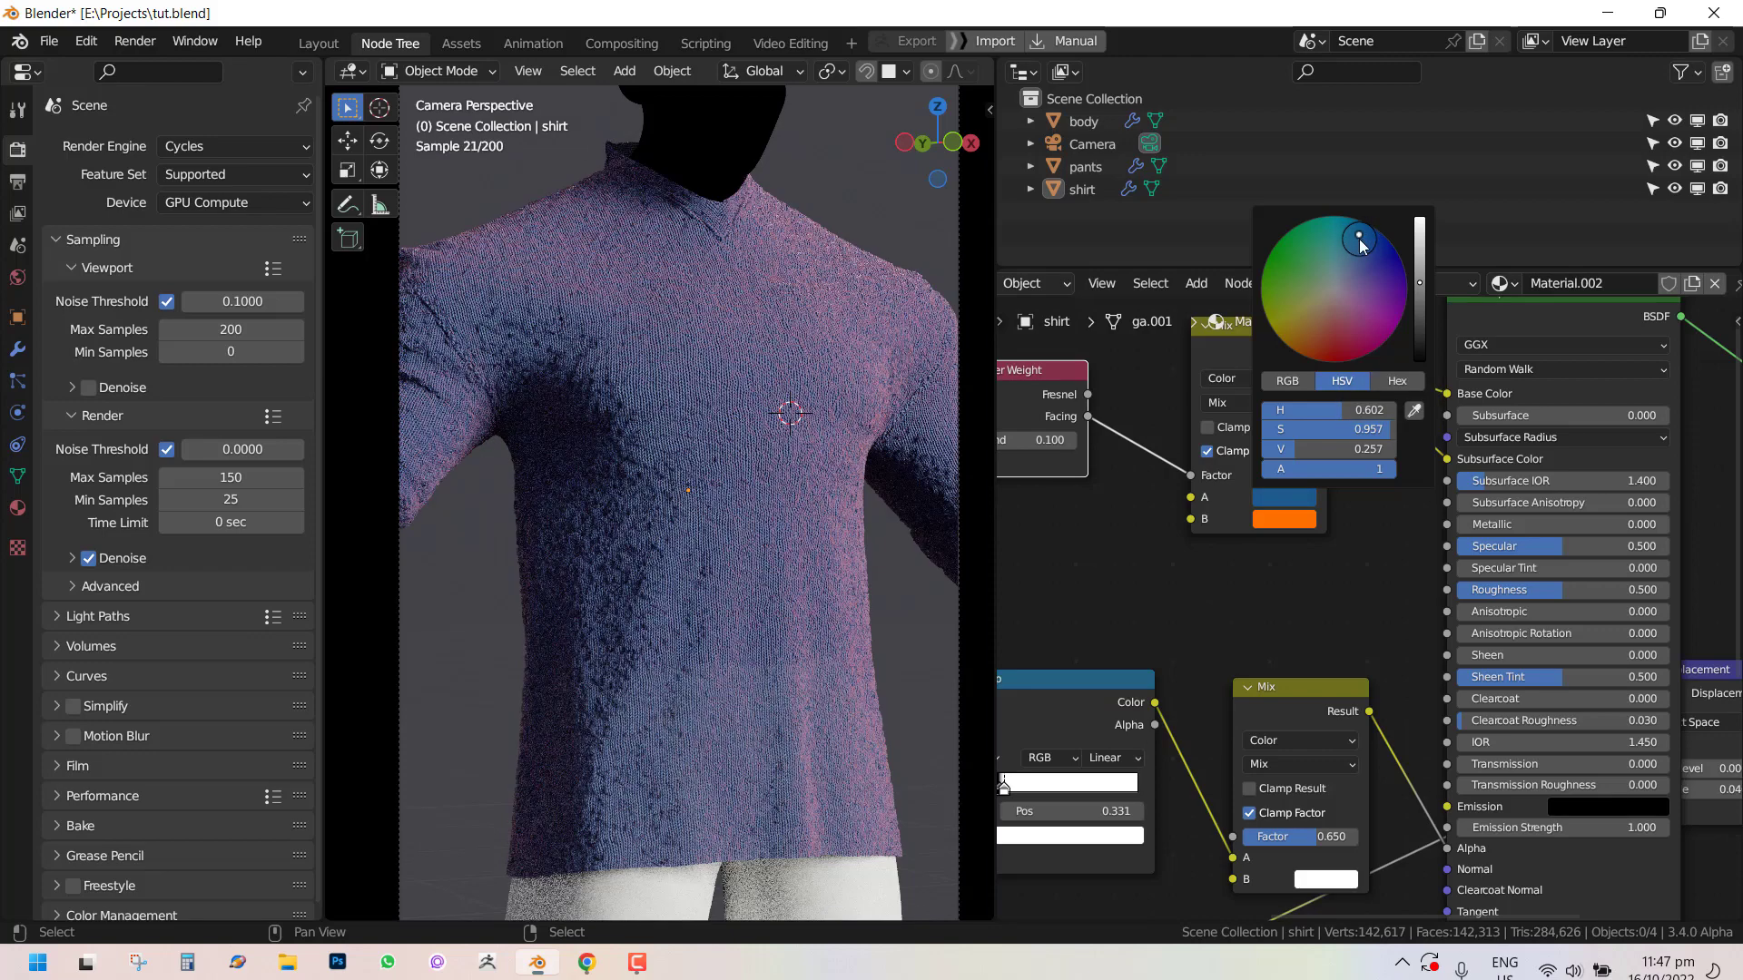
Copy the A color onto the B slot and lighten B to a light blue.
{"action": "left_click_drag", "start_coordinate": [1274, 508], "coordinate": [1307, 531]}
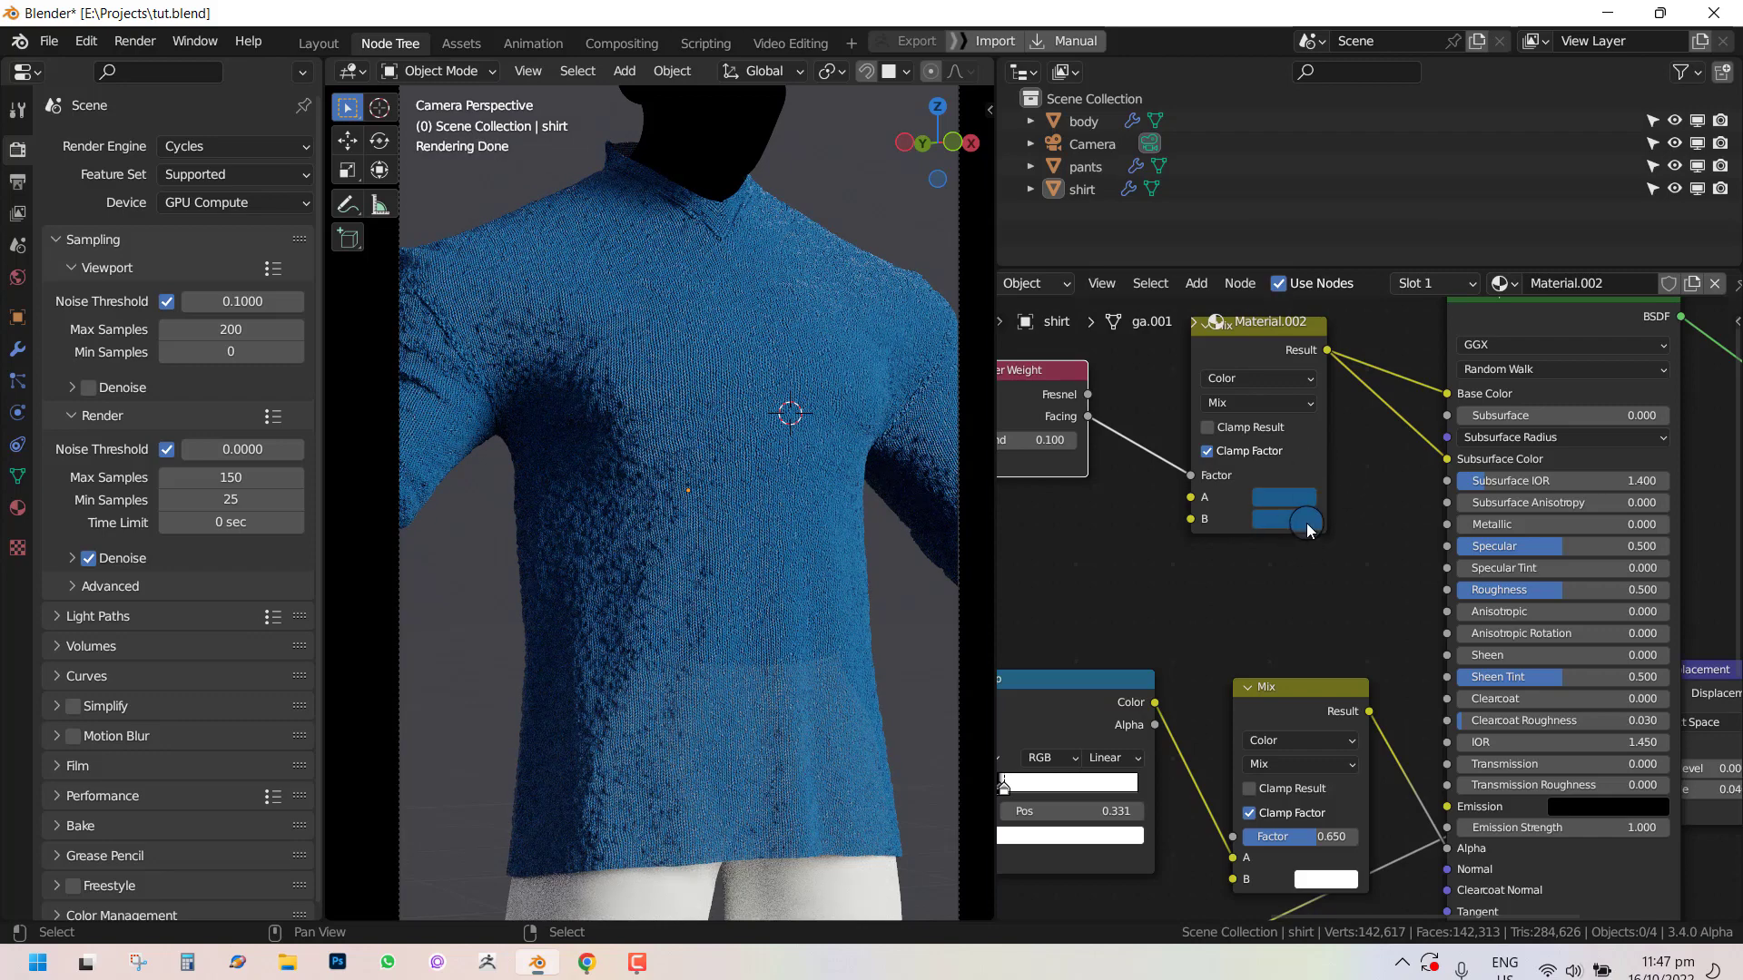
{"action": "left_click", "coordinate": [1306, 523]}
{"action": "mouse_move", "coordinate": [1358, 269]}
{"action": "left_mouse_down"}
{"action": "mouse_move", "coordinate": [1419, 278]}
{"action": "mouse_move", "coordinate": [1336, 285]}
{"action": "mouse_move", "coordinate": [1420, 256]}
{"action": "left_mouse_up"}
{"action": "left_click", "coordinate": [1336, 296]}
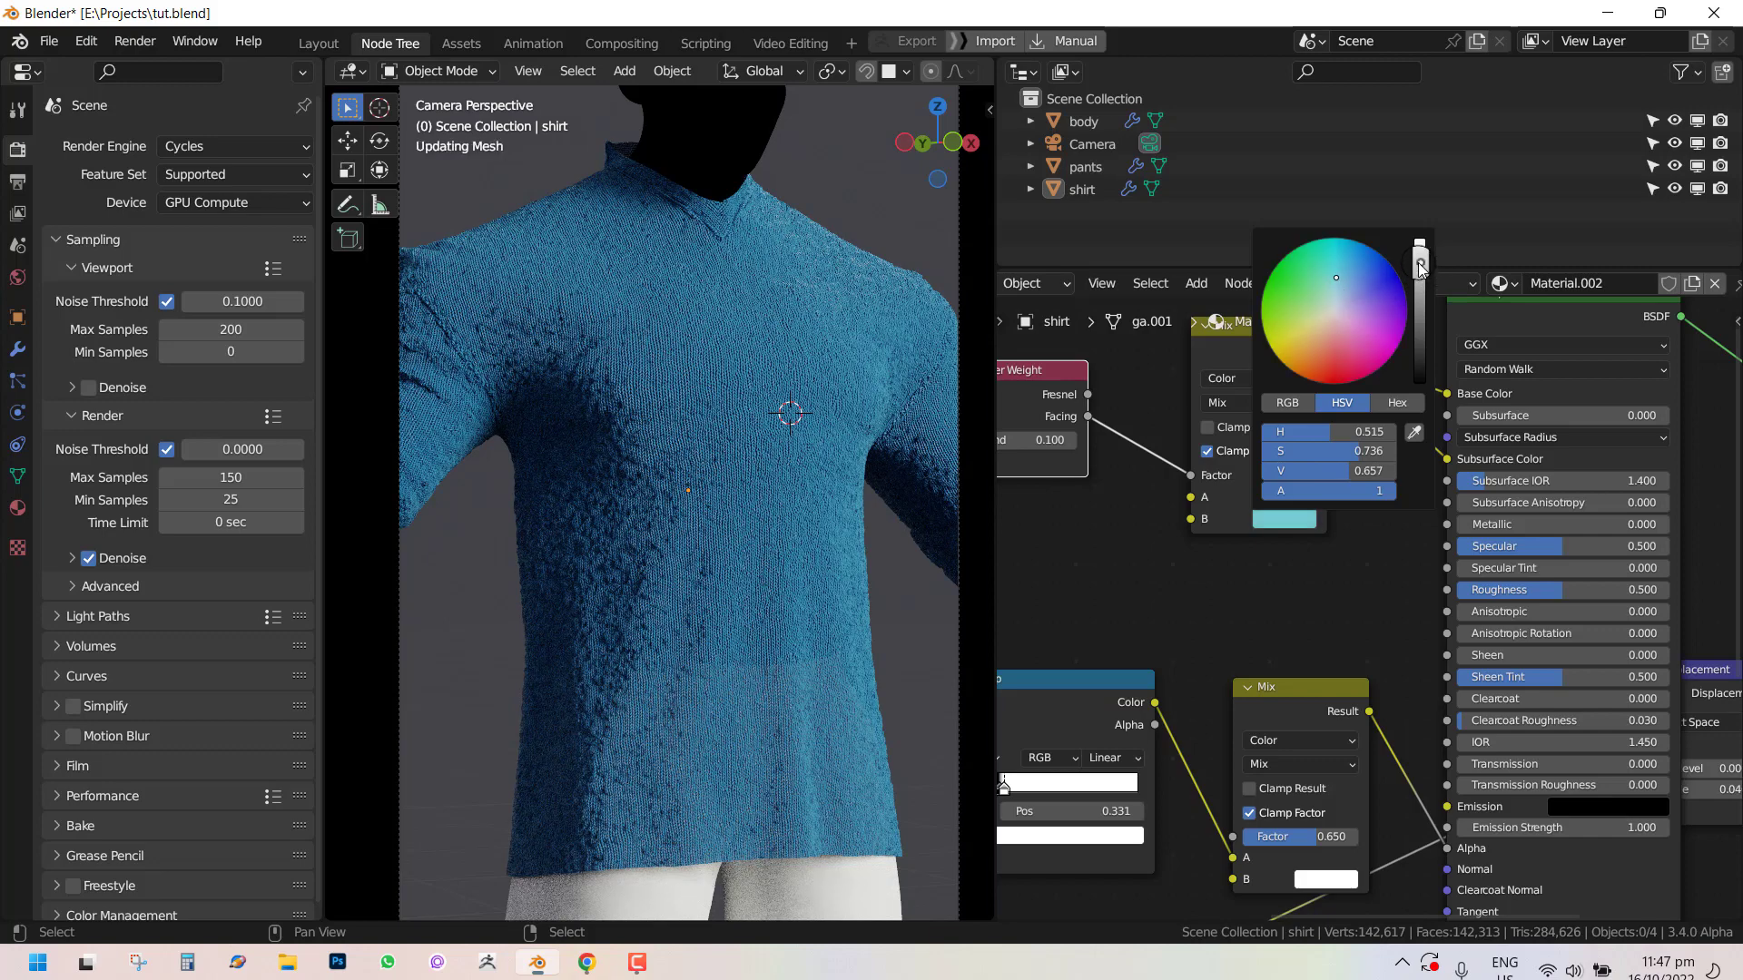
{"action": "left_click", "coordinate": [1284, 522]}
{"action": "left_click", "coordinate": [1354, 273]}
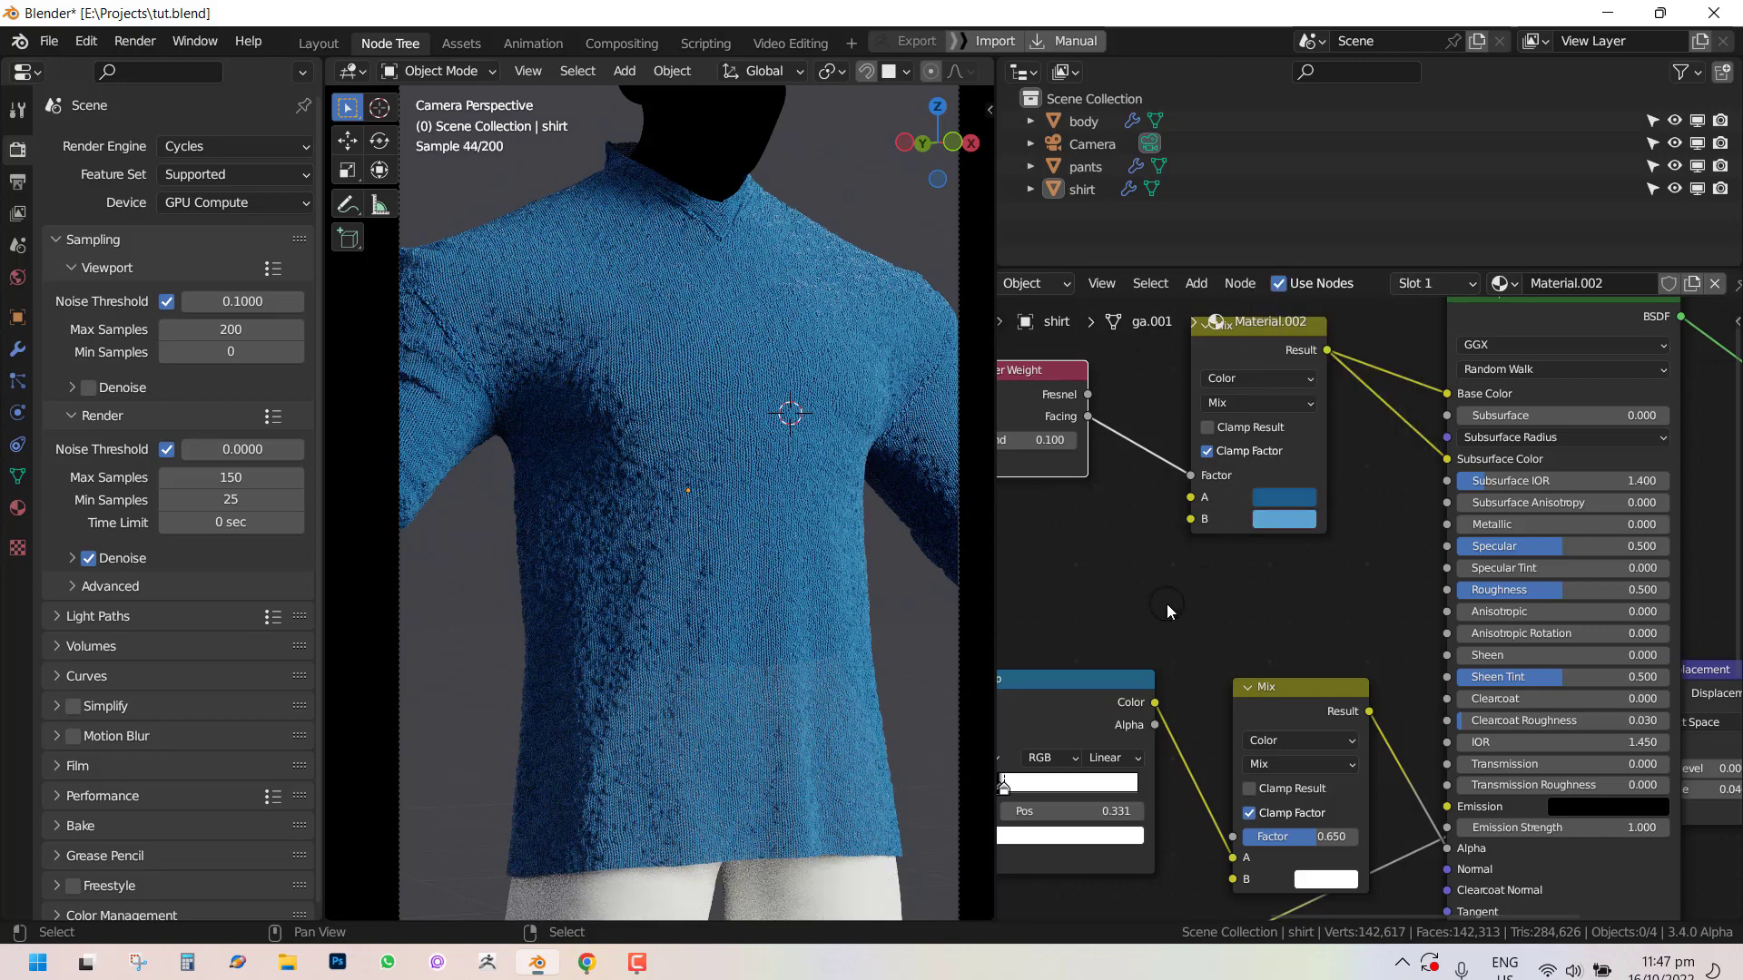
Adjust the A color to a slightly more saturated deep blue.
{"action": "left_click", "coordinate": [1298, 505]}
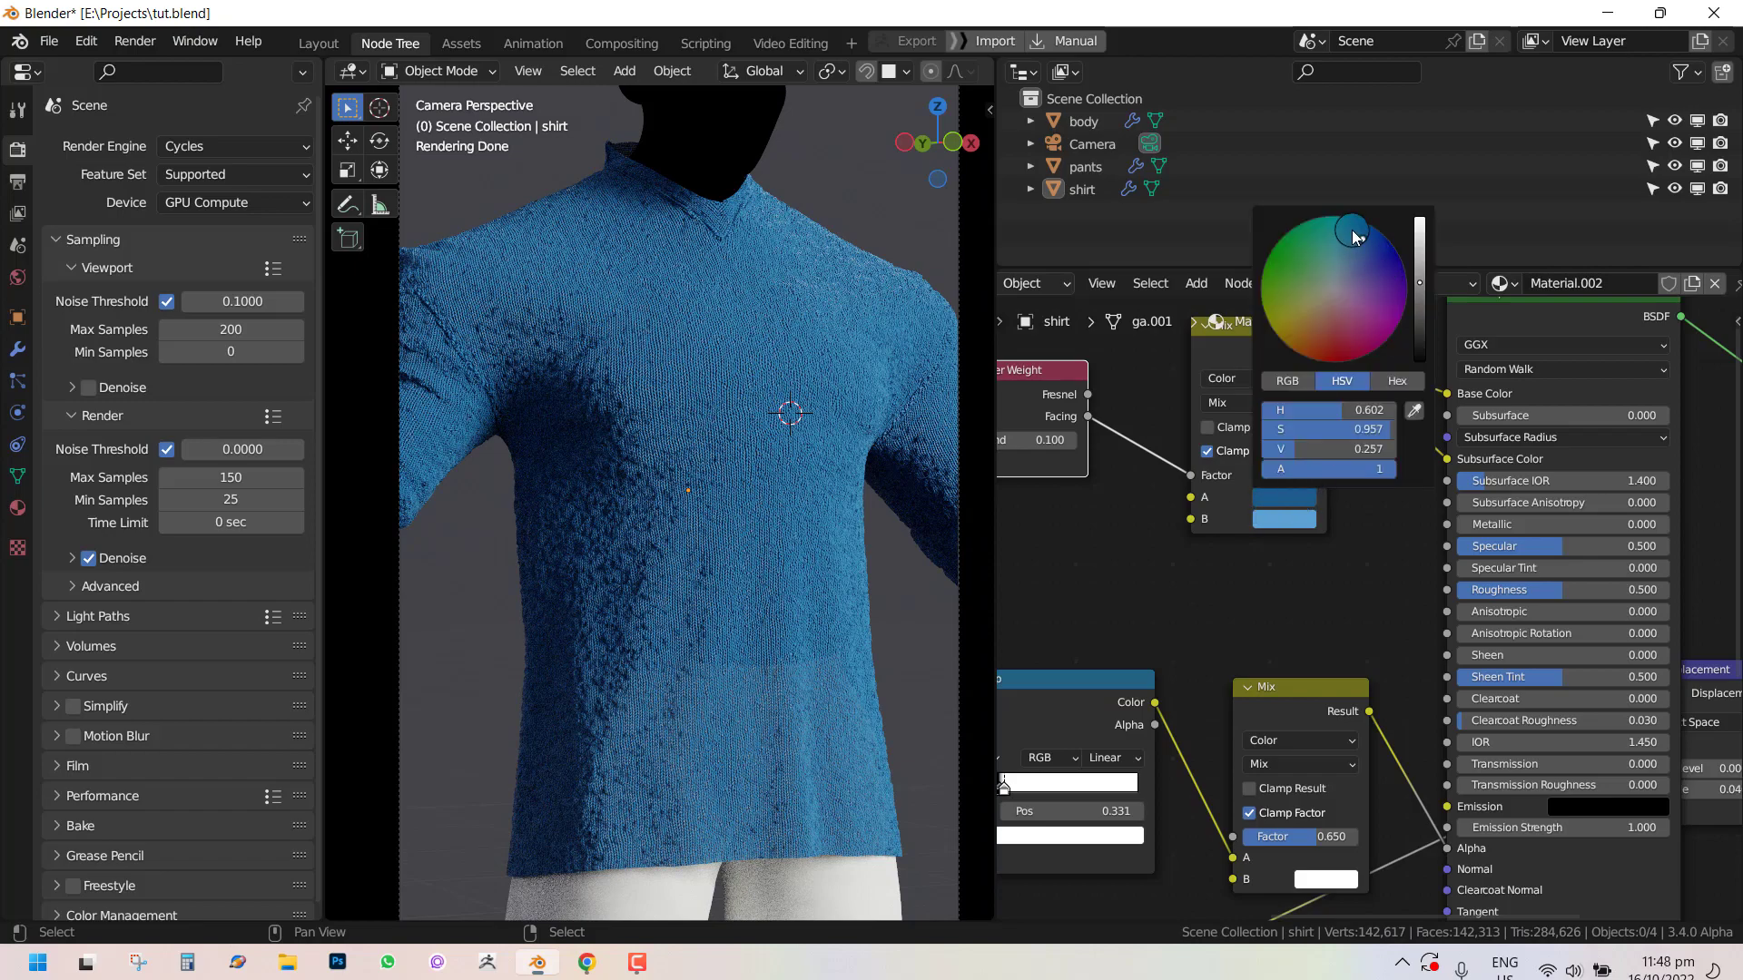
{"action": "left_click_drag", "start_coordinate": [1354, 238], "coordinate": [1401, 269]}
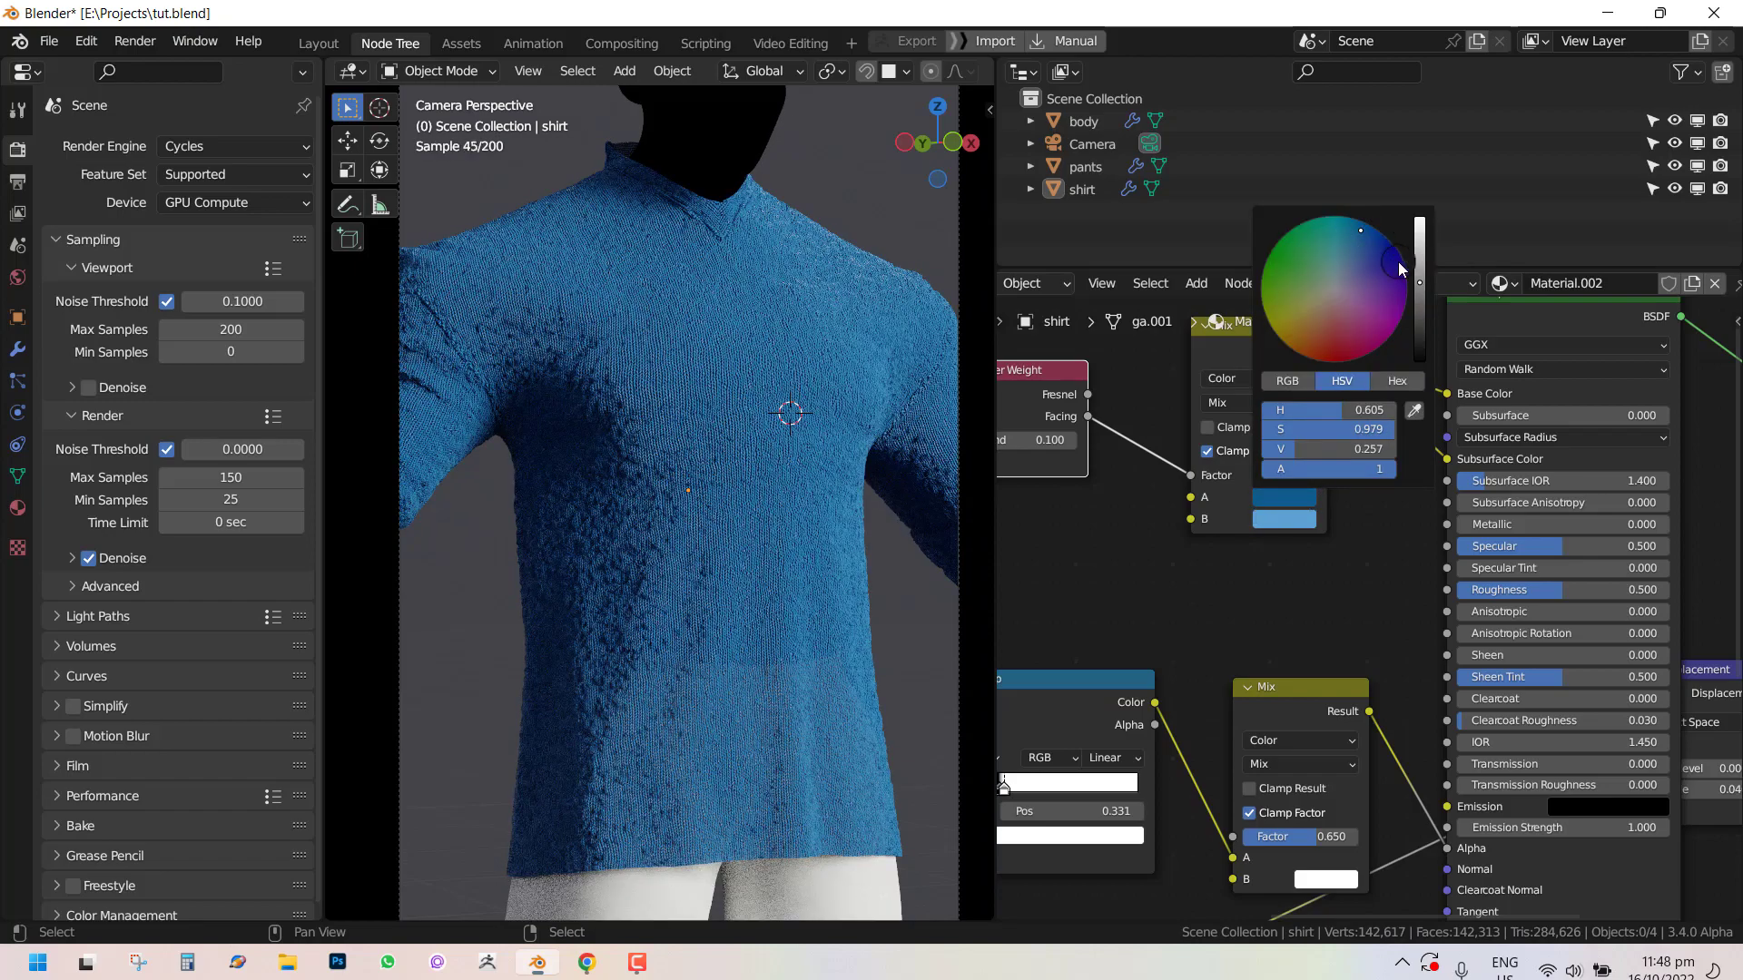
{"action": "mouse_move", "coordinate": [1304, 500]}
{"action": "middle_mouse_down"}
{"action": "mouse_move", "coordinate": [1293, 535]}
{"action": "mouse_move", "coordinate": [1309, 510]}
{"action": "middle_mouse_up"}
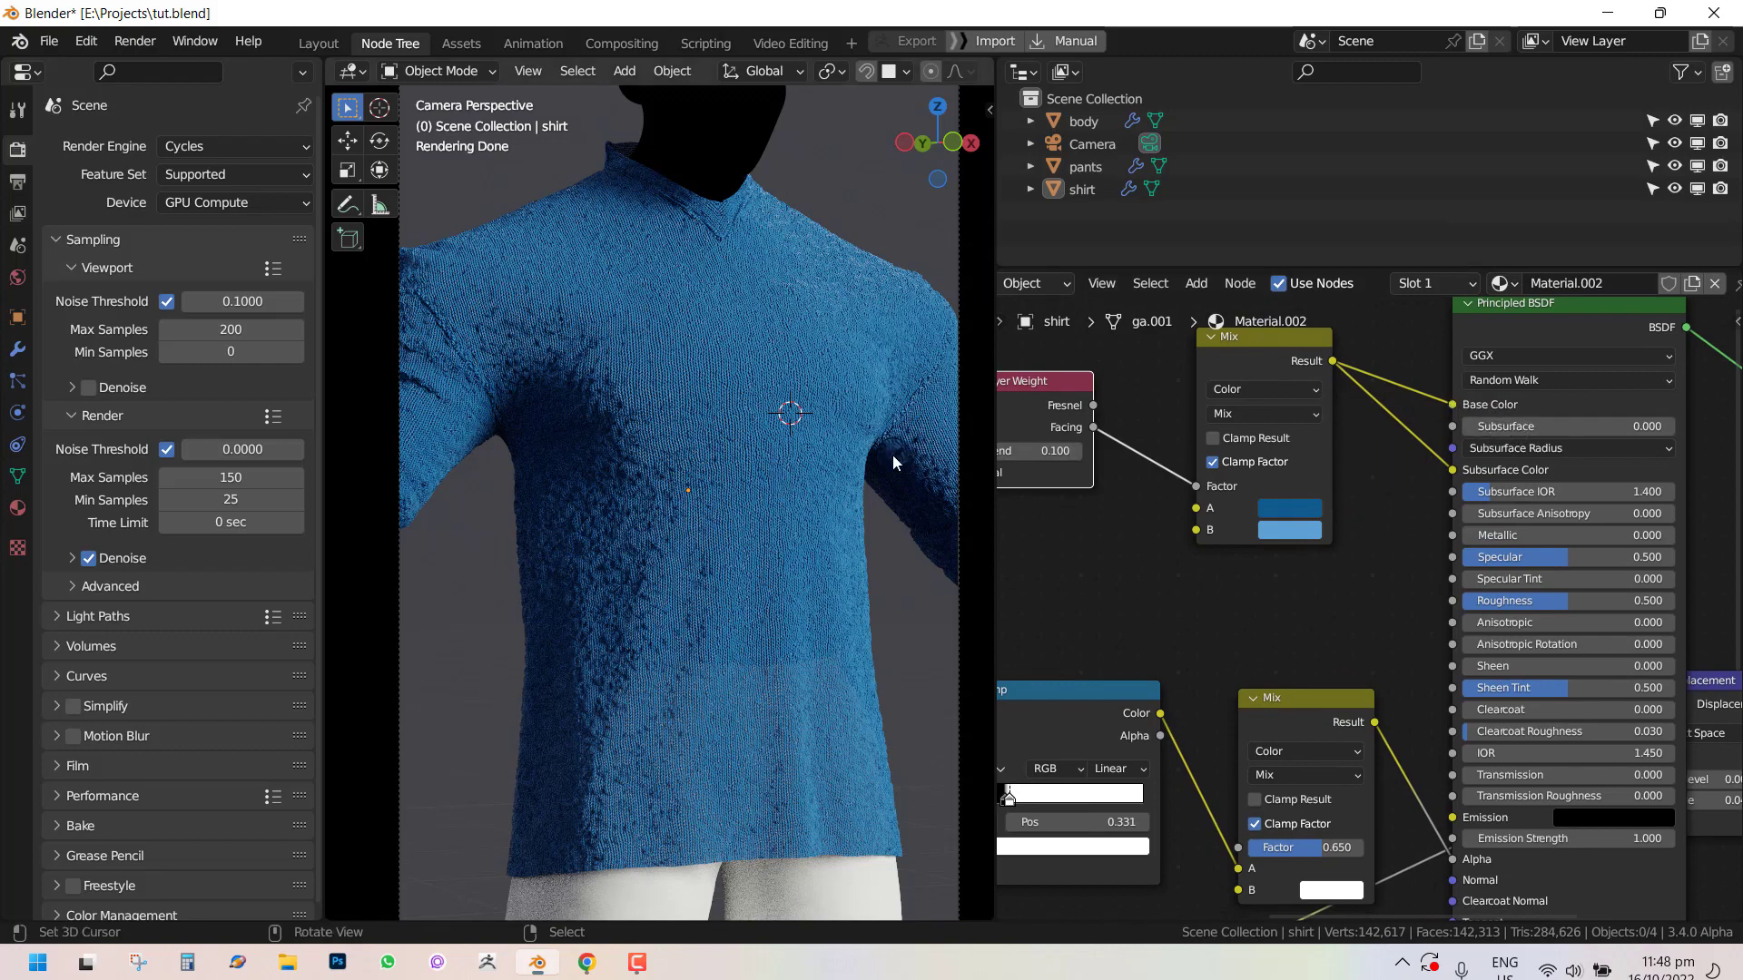
Switch the Principled BSDF's subsurface method to Christensen-Burley.
{"action": "left_click_drag", "start_coordinate": [1484, 432], "coordinate": [1647, 434]}
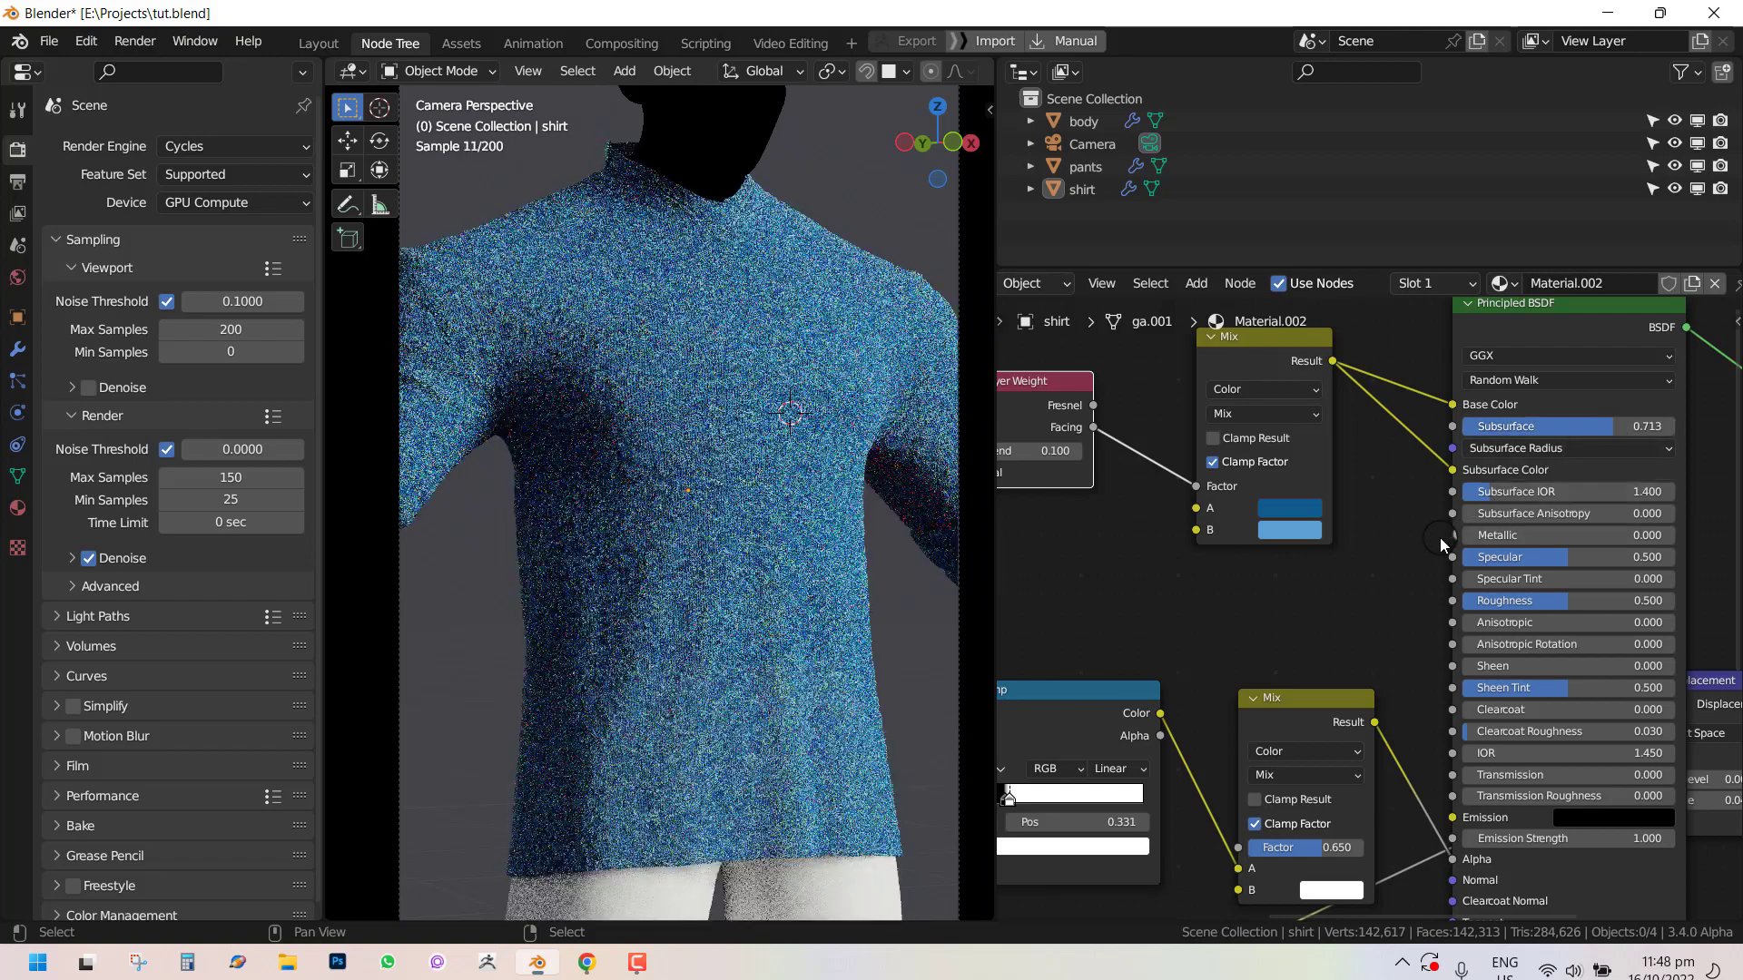
{"action": "scroll", "coordinate": [844, 490], "scroll_direction": "up", "scroll_amount": 1}
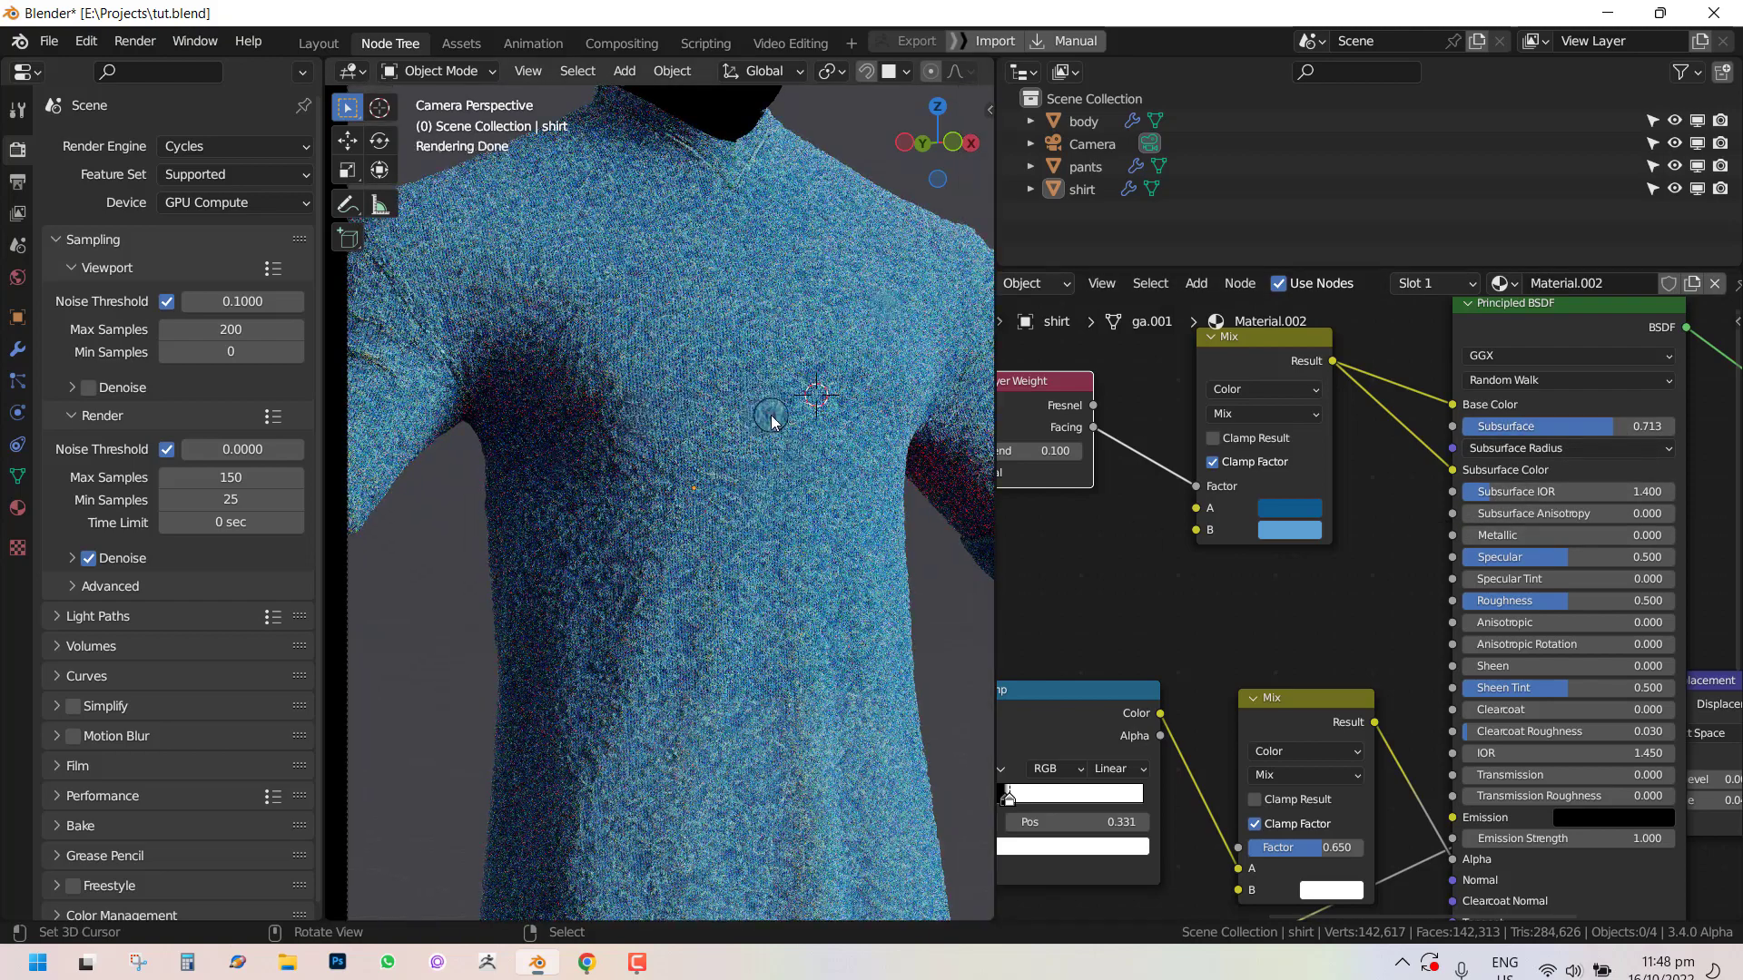
{"action": "middle_click_drag", "start_coordinate": [1534, 391], "coordinate": [1474, 404]}
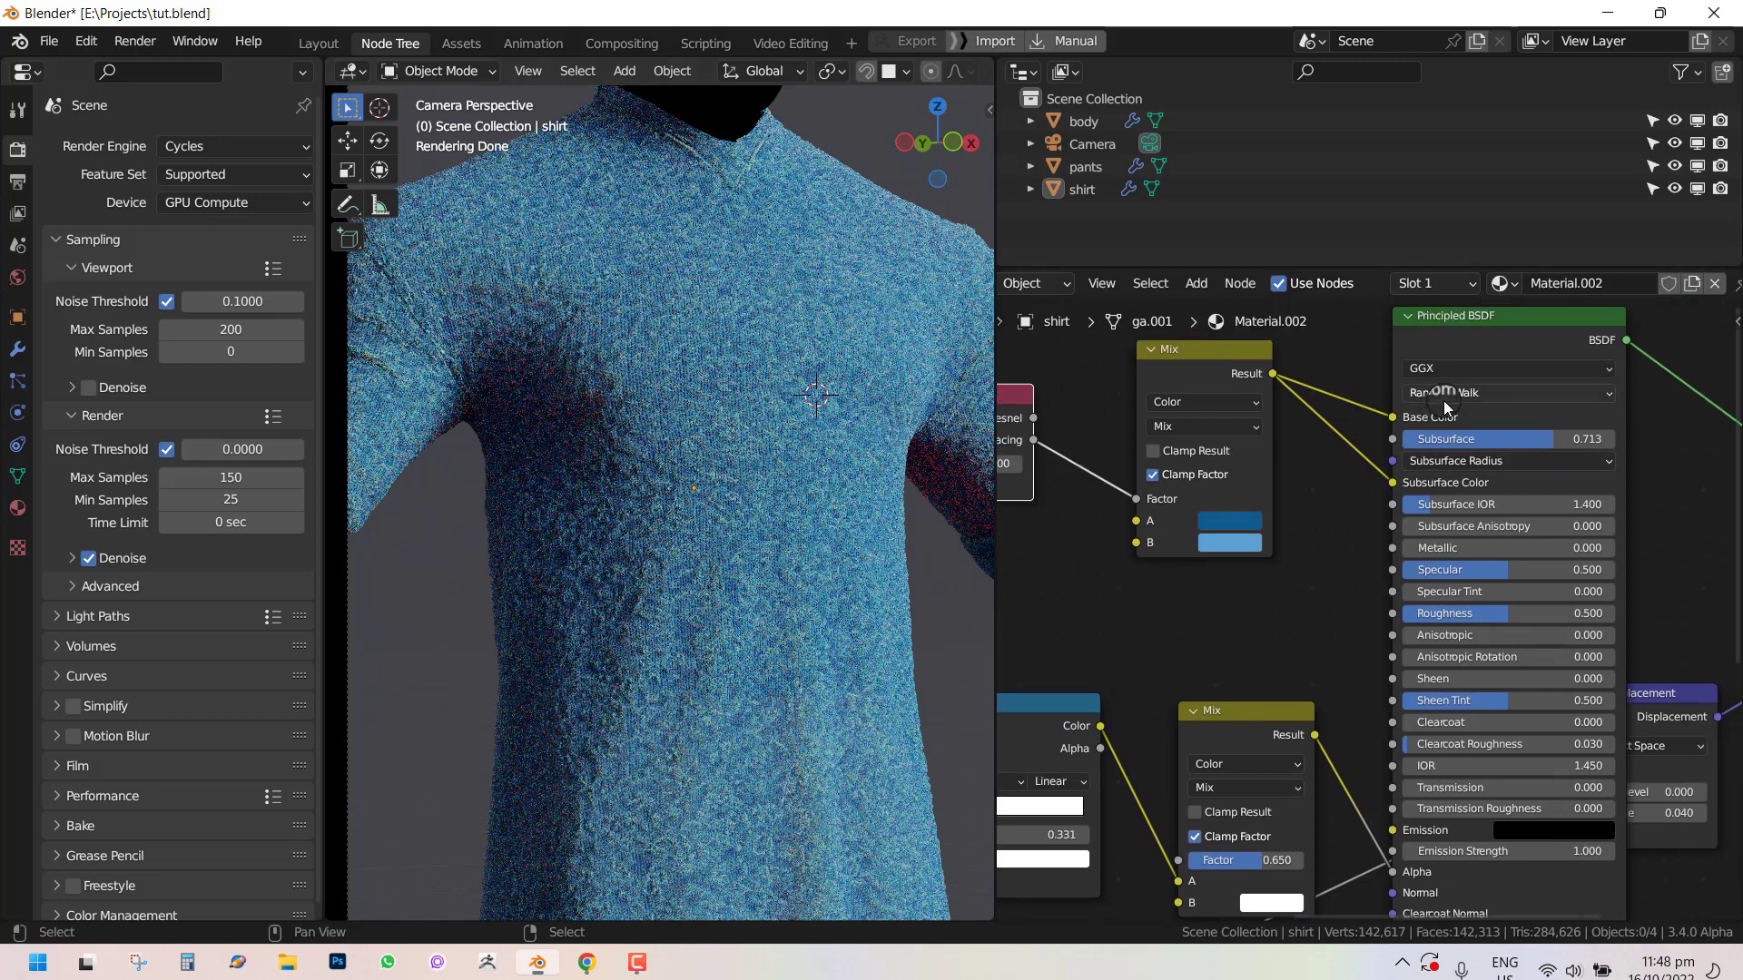
{"action": "left_click", "coordinate": [1441, 400]}
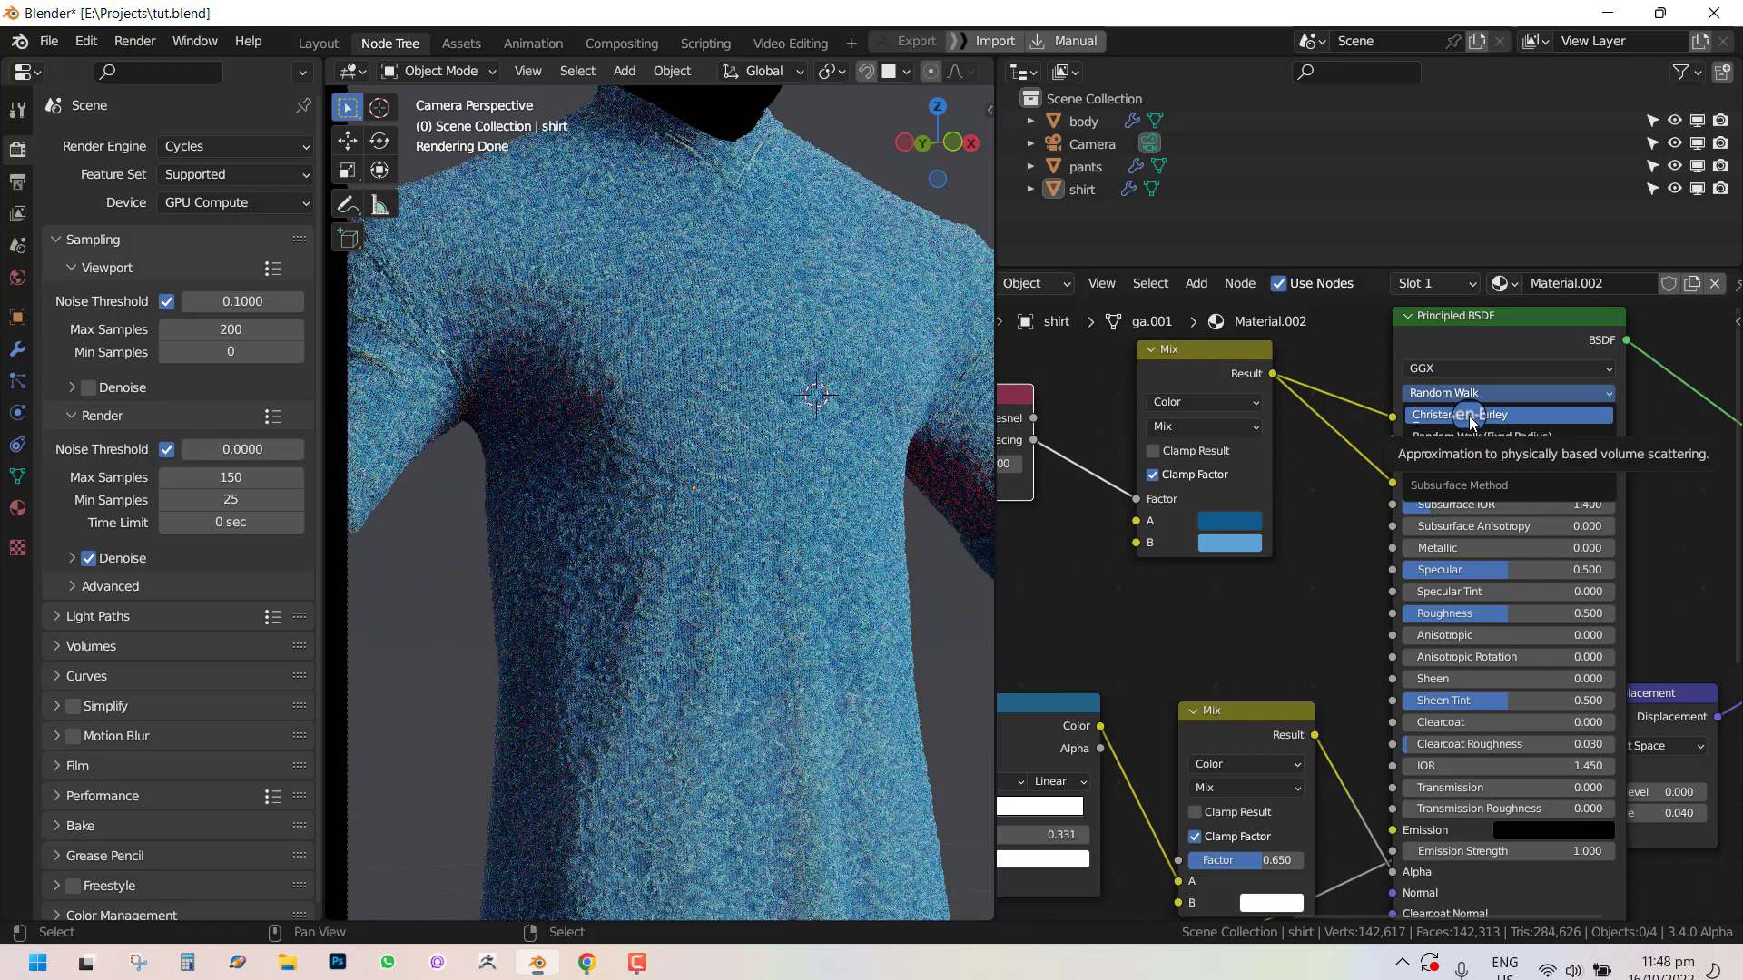
{"action": "left_click", "coordinate": [1492, 419]}
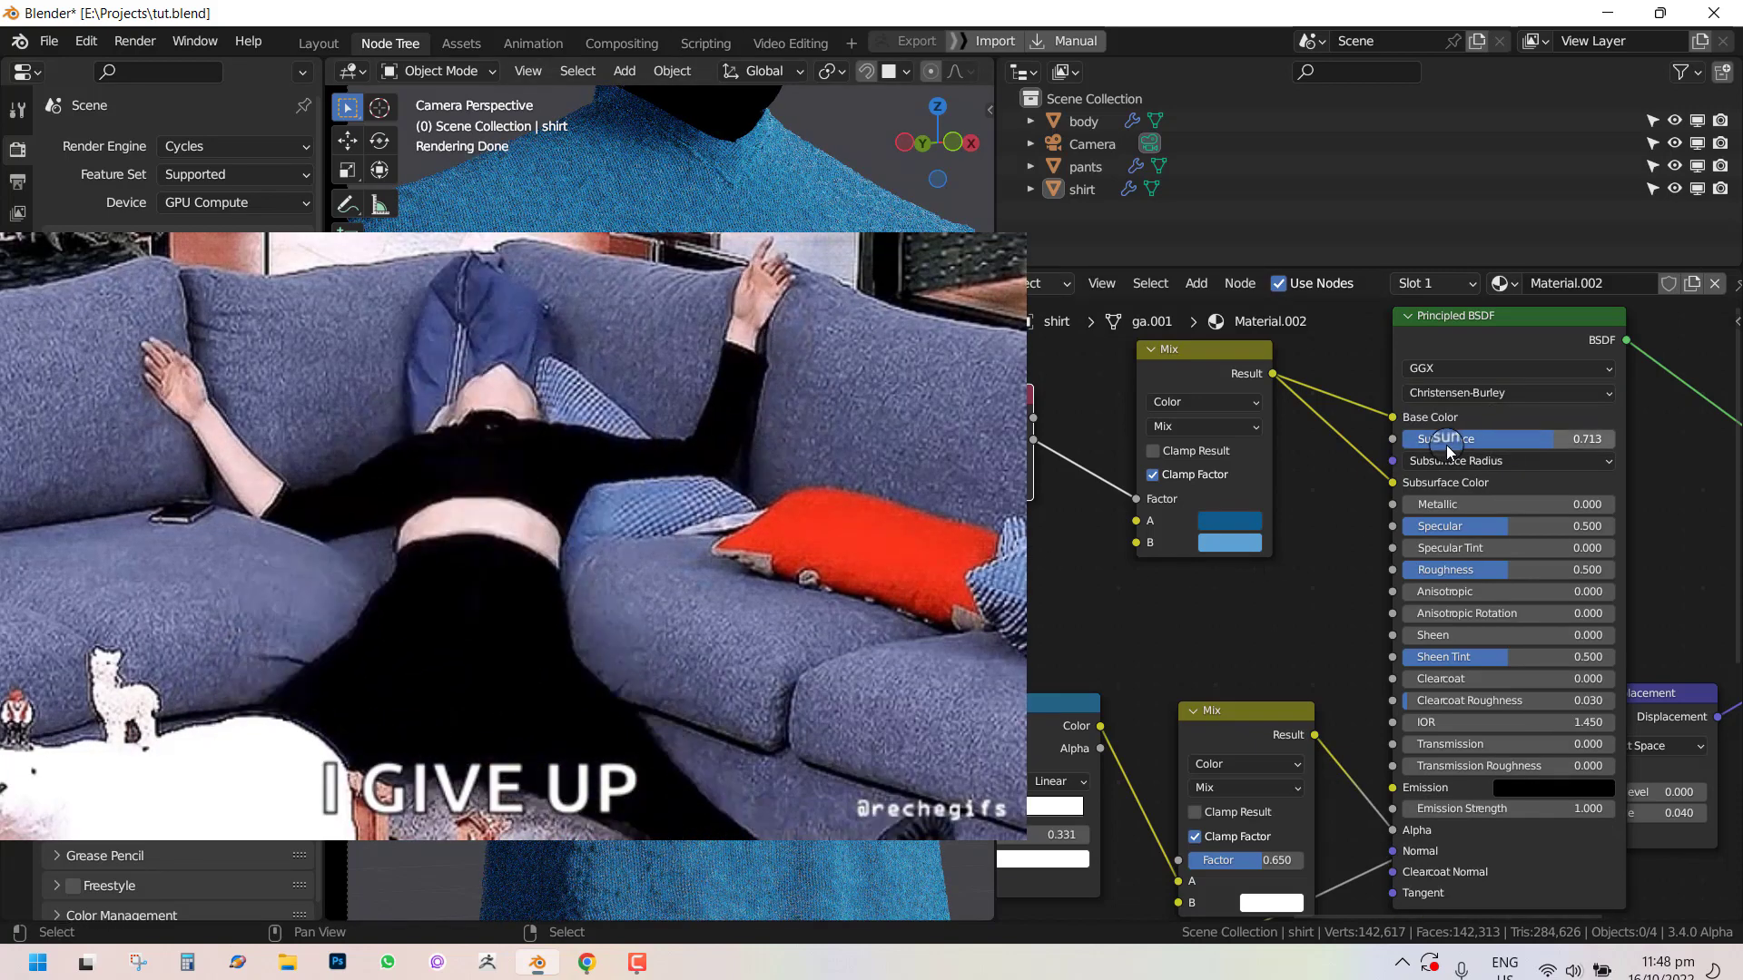
Set the Principled BSDF's Subsurface value to 0.7.
{"action": "mouse_move", "coordinate": [1521, 440]}
{"action": "left_mouse_down"}
{"action": "mouse_move", "coordinate": [1658, 437]}
{"action": "mouse_move", "coordinate": [1502, 445]}
{"action": "left_mouse_up"}
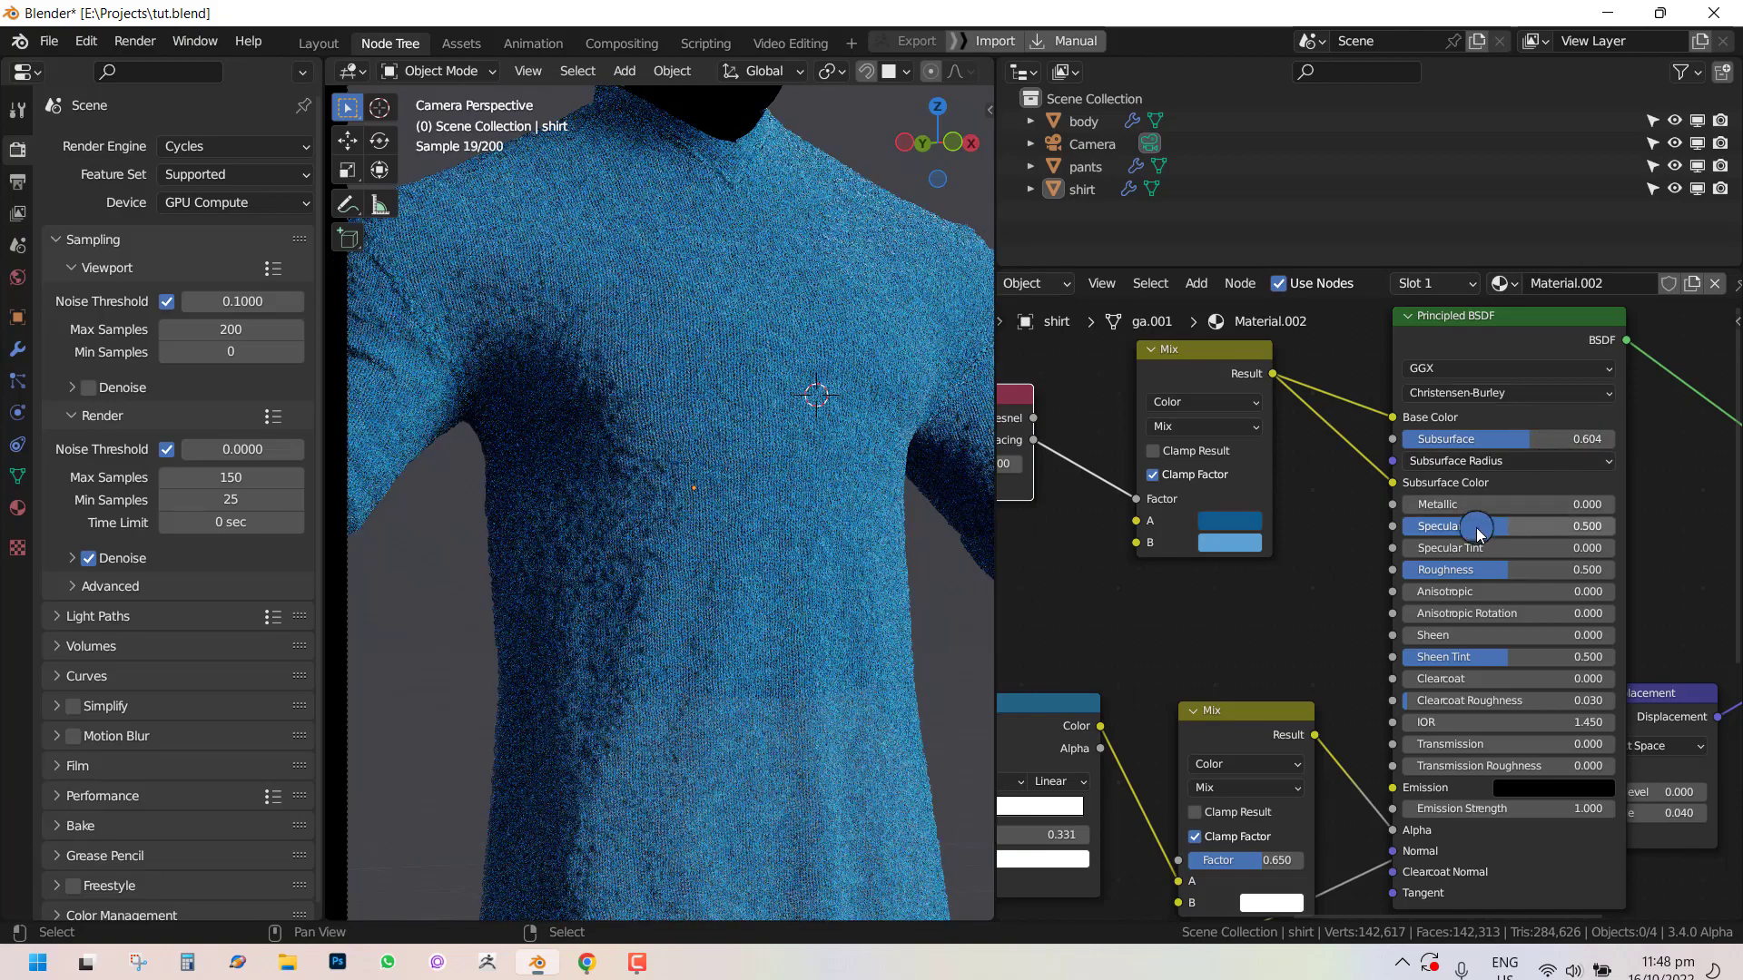
{"action": "middle_click_drag", "start_coordinate": [1479, 524], "coordinate": [1450, 584]}
{"action": "left_click_drag", "start_coordinate": [1511, 504], "coordinate": [1543, 499]}
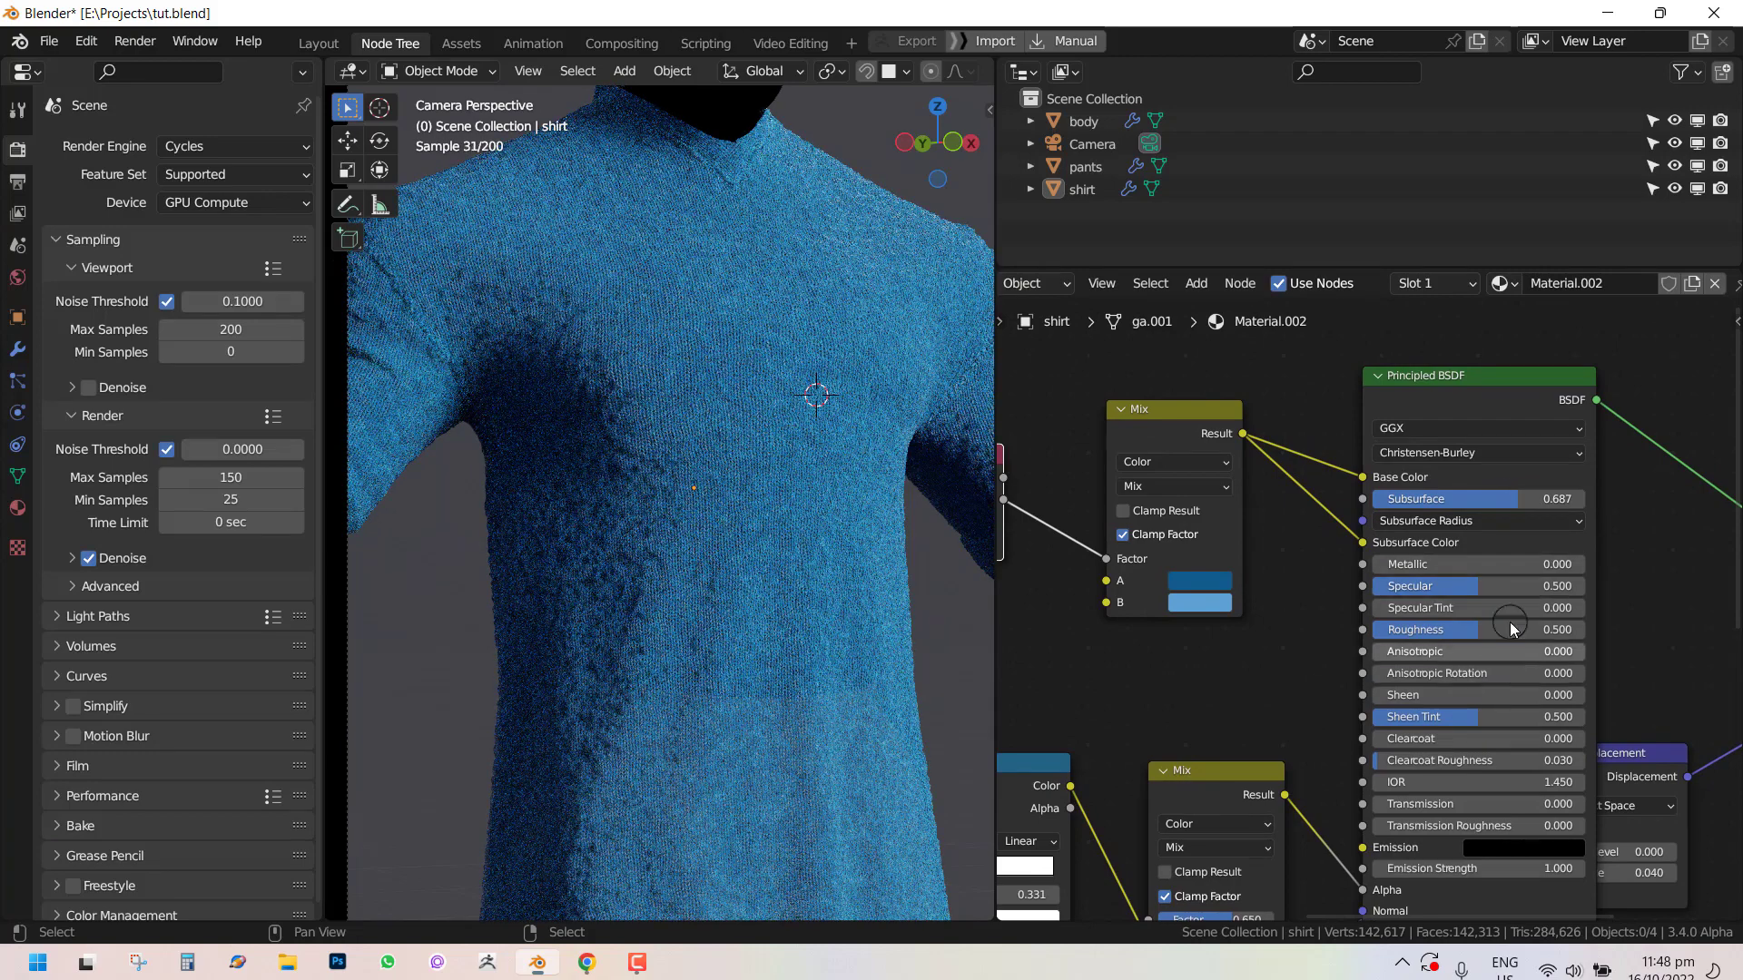
{"action": "middle_click_drag", "start_coordinate": [1529, 524], "coordinate": [1429, 506]}
{"action": "left_click_drag", "start_coordinate": [1505, 638], "coordinate": [1550, 731]}
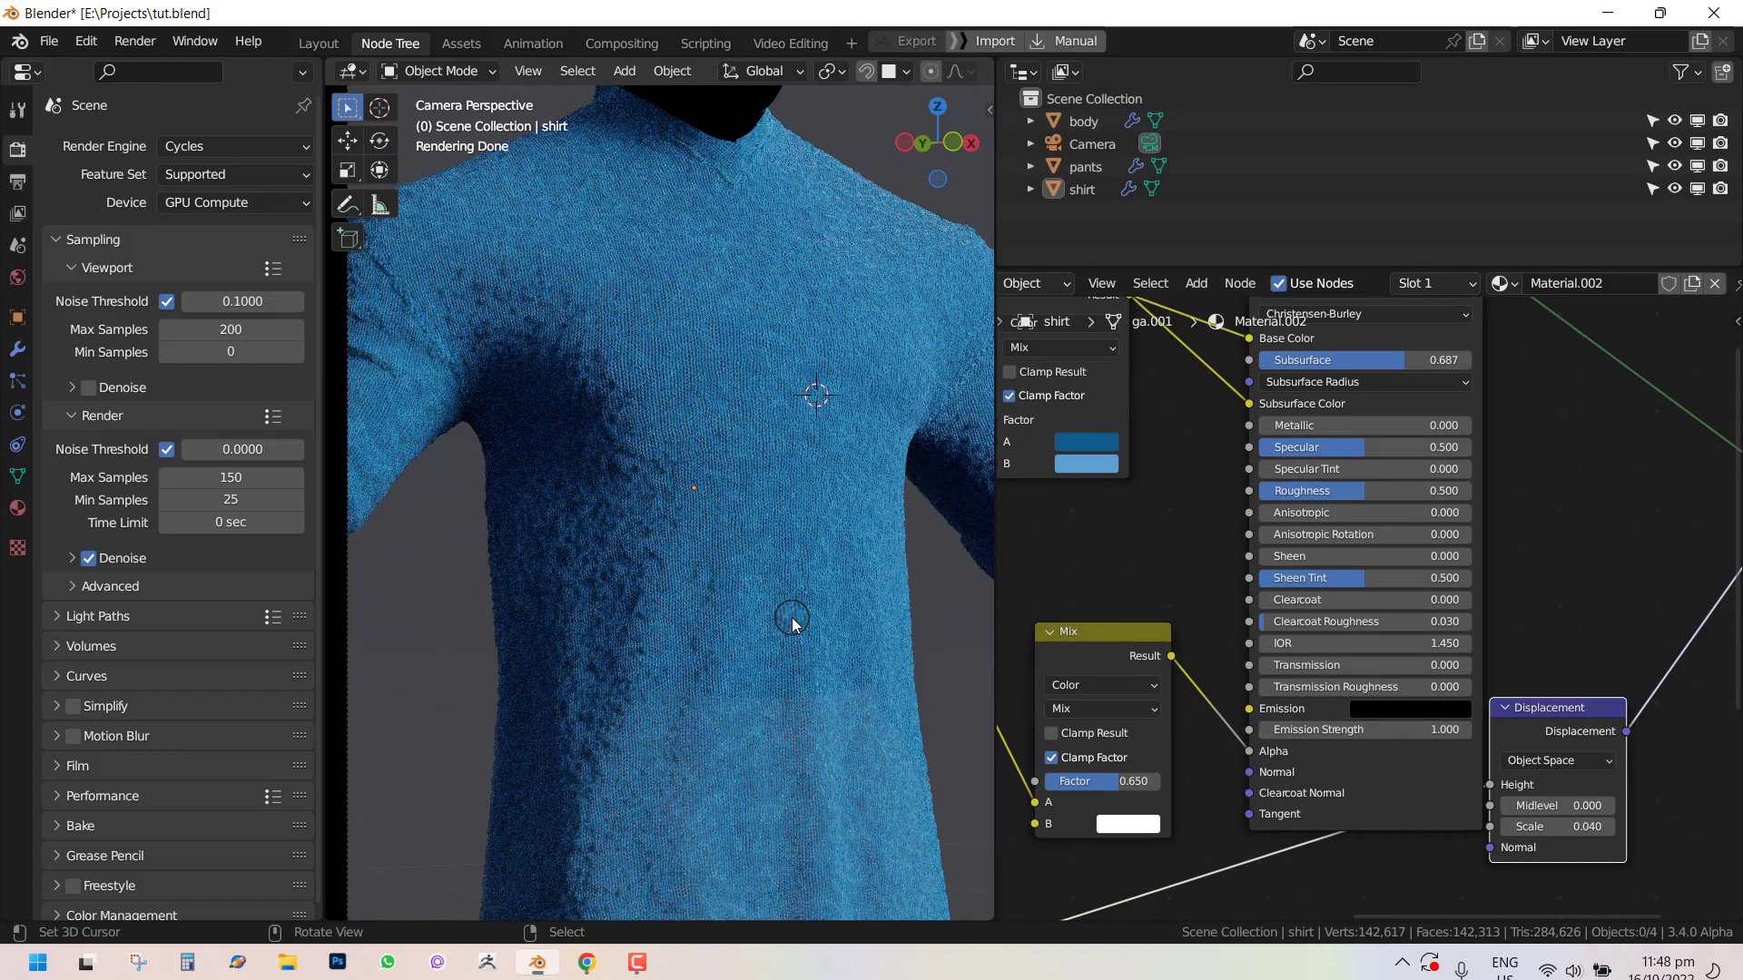
{"action": "middle_click_drag", "start_coordinate": [1225, 453], "coordinate": [1261, 590]}
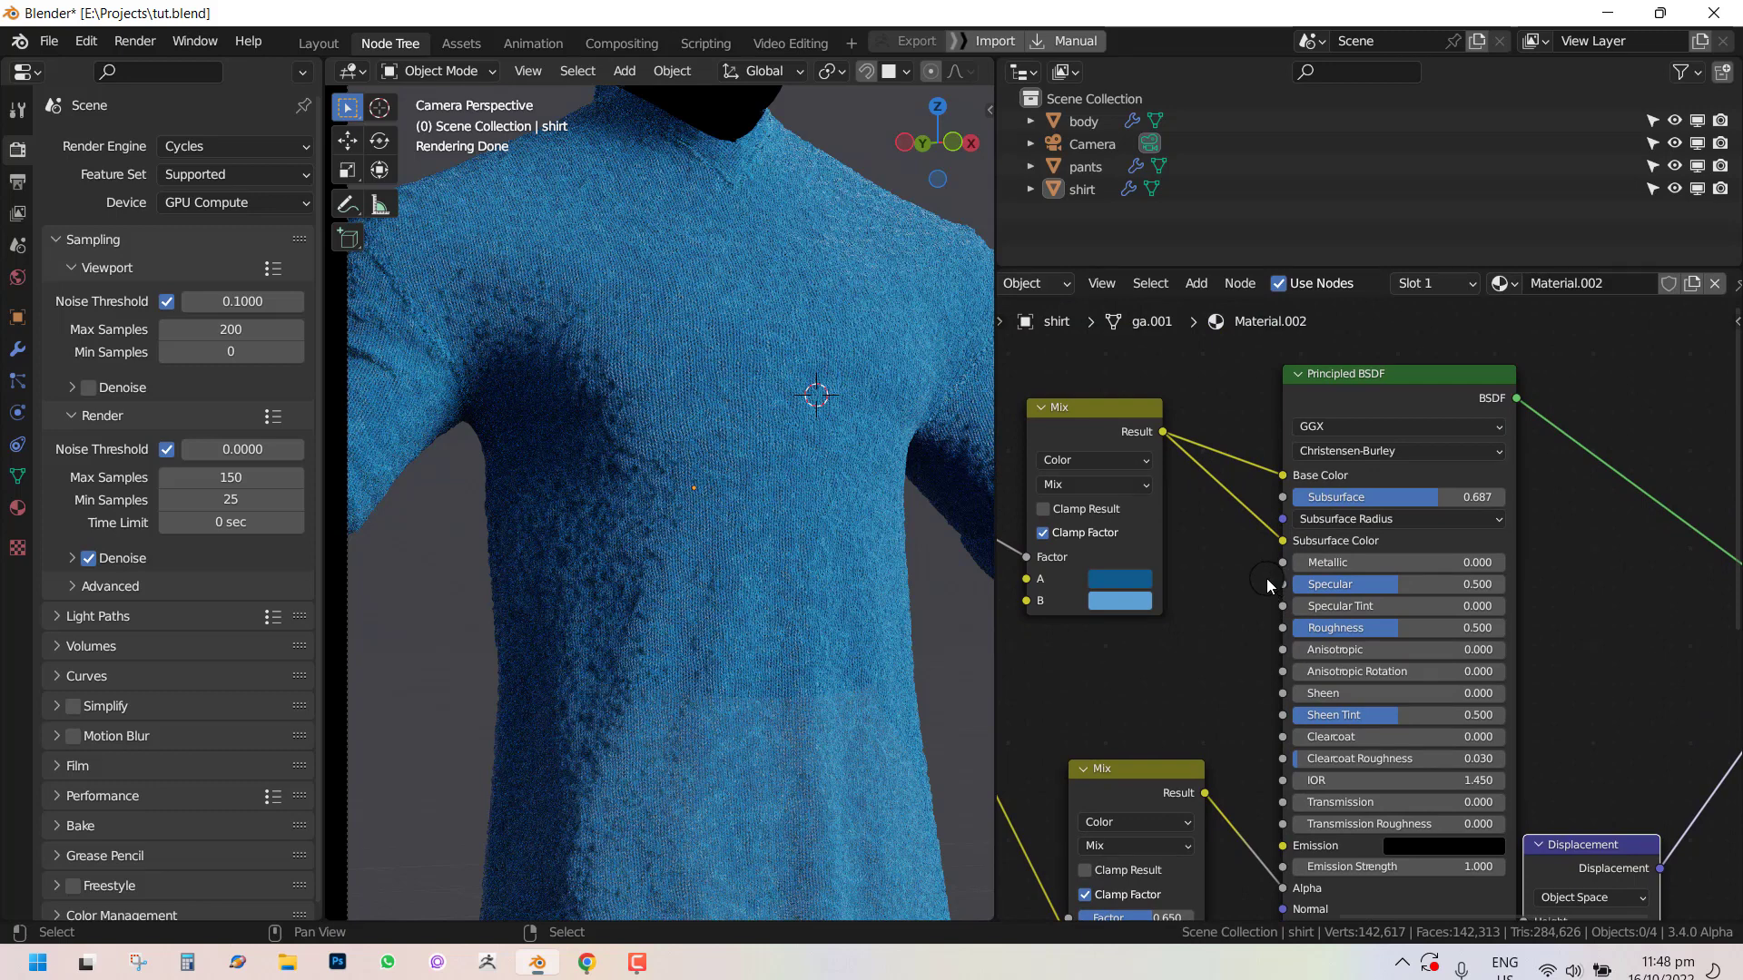
{"action": "middle_click_drag", "start_coordinate": [1431, 530], "coordinate": [1458, 584]}
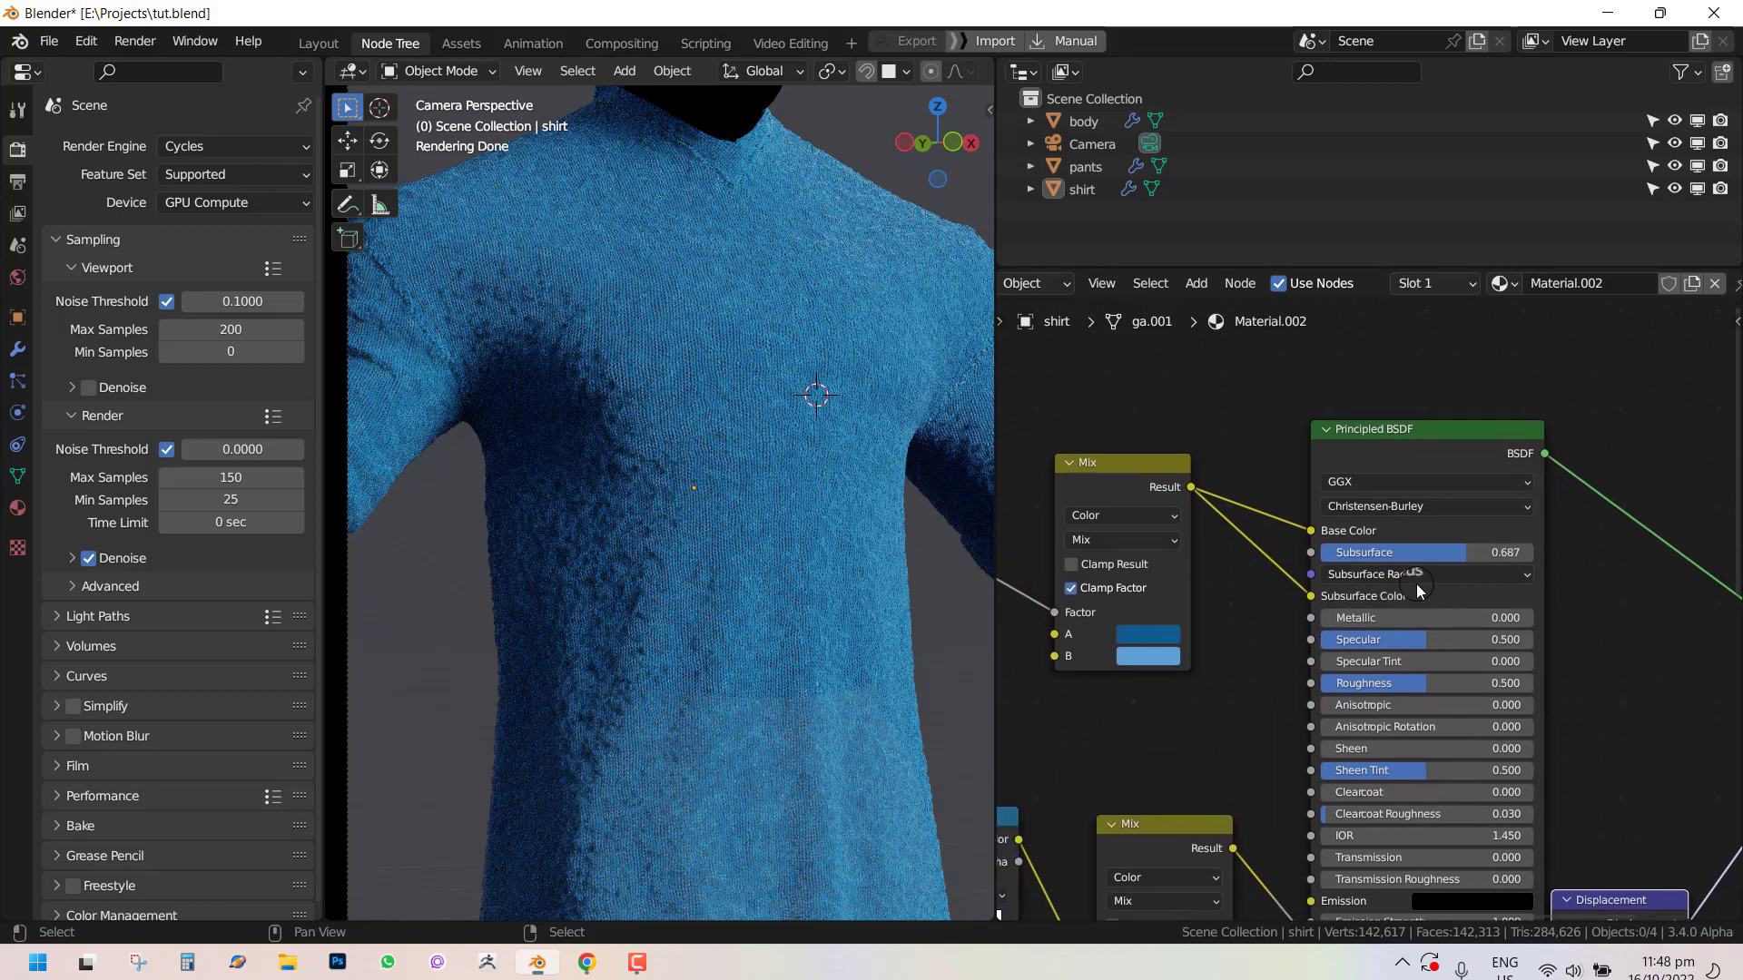
{"action": "left_click", "coordinate": [1493, 553]}
{"action": "key", "text": "BackSpace"}
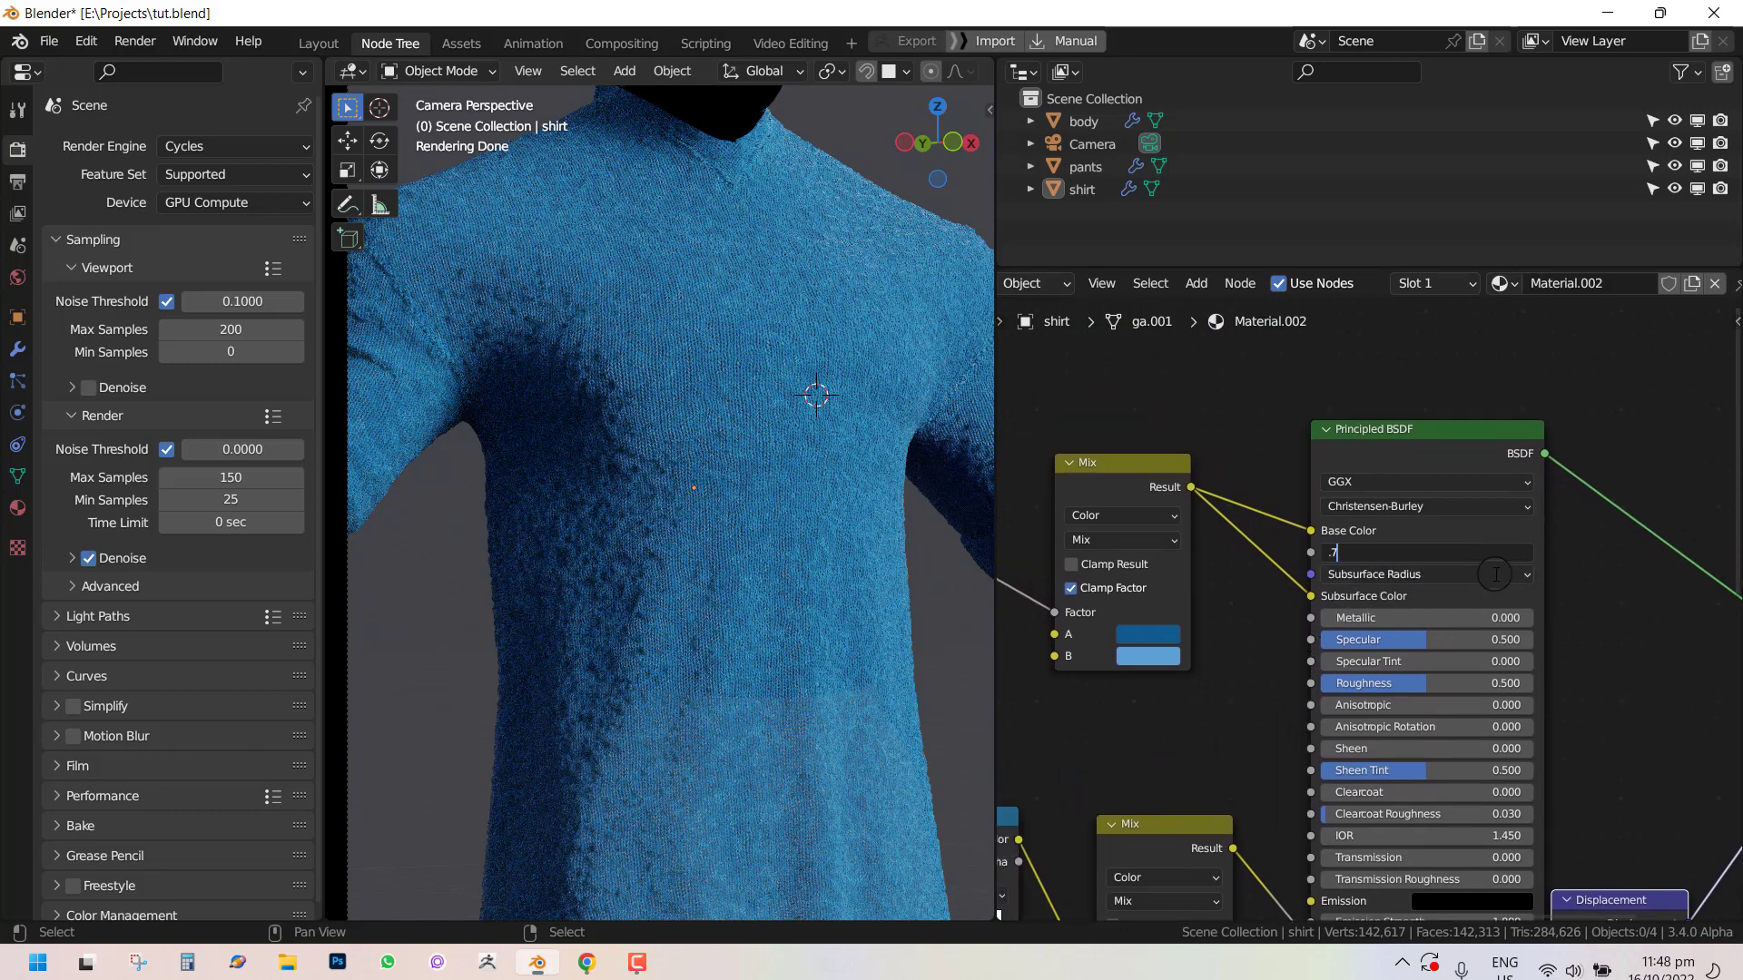
{"action": "type", "text": ".7"}
{"action": "key", "text": "Return"}
Open the Subsurface Radius values to inspect them.
{"action": "middle_click_drag", "start_coordinate": [1273, 588], "coordinate": [1371, 600]}
{"action": "left_click_drag", "start_coordinate": [1409, 586], "coordinate": [1377, 556]}
{"action": "left_click", "coordinate": [1500, 588]}
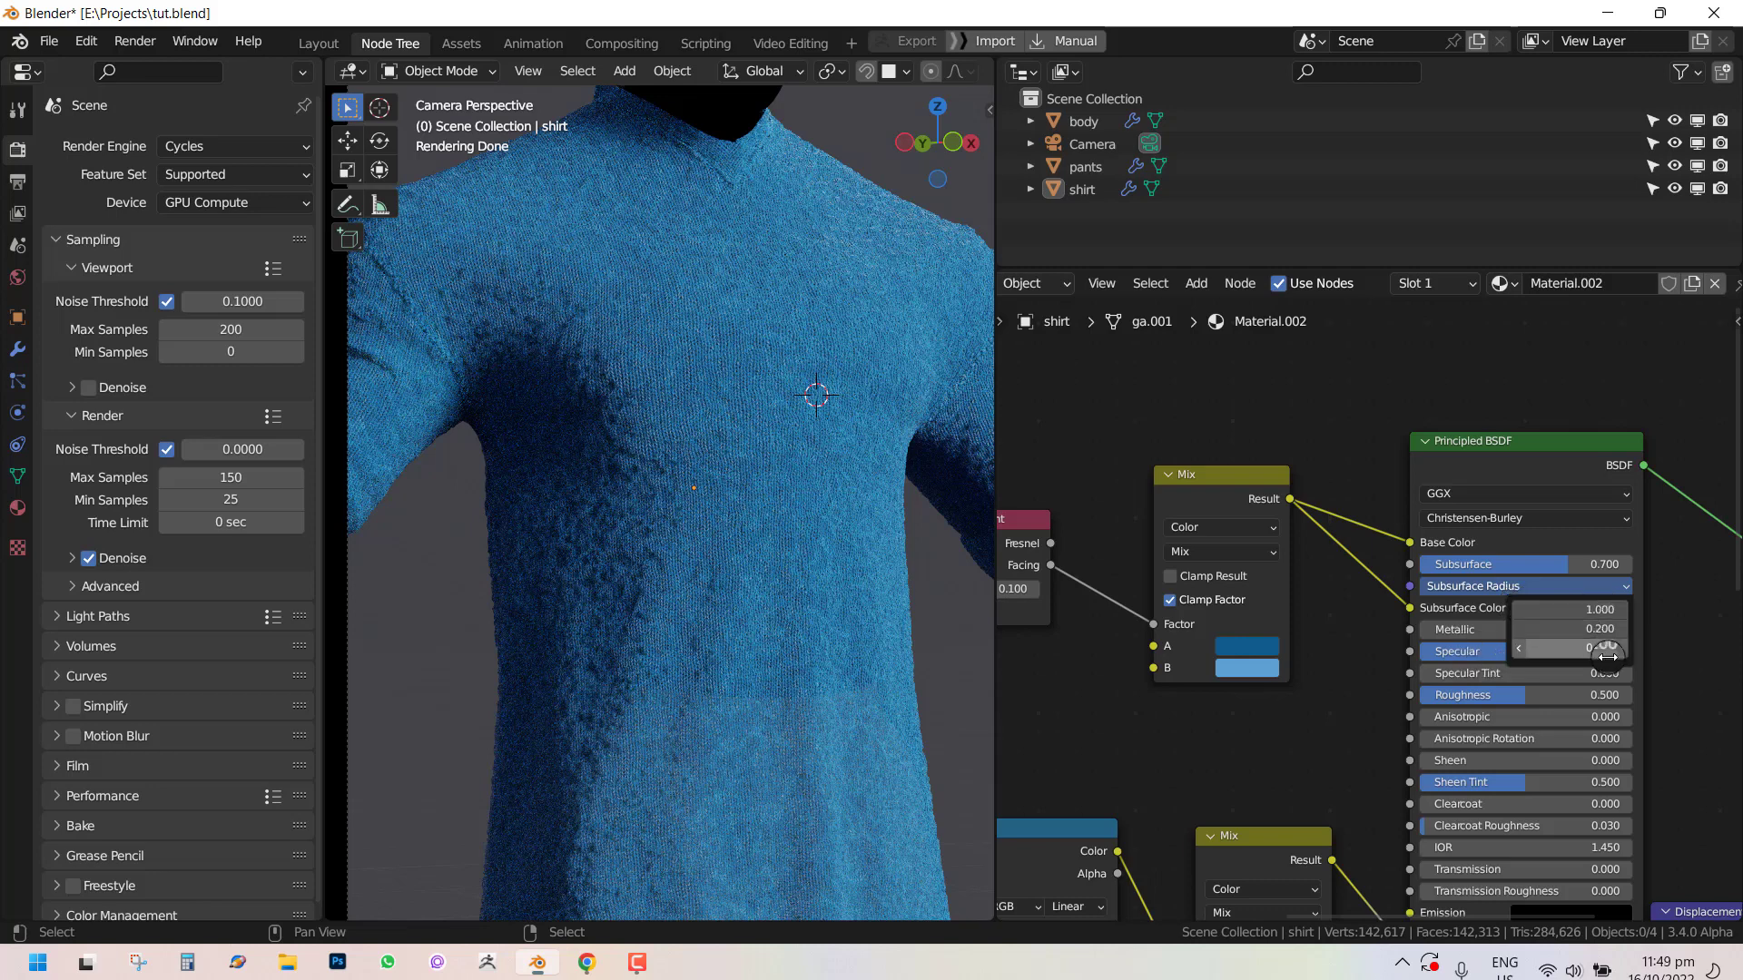
{"action": "middle_click_drag", "start_coordinate": [1371, 460], "coordinate": [1394, 538]}
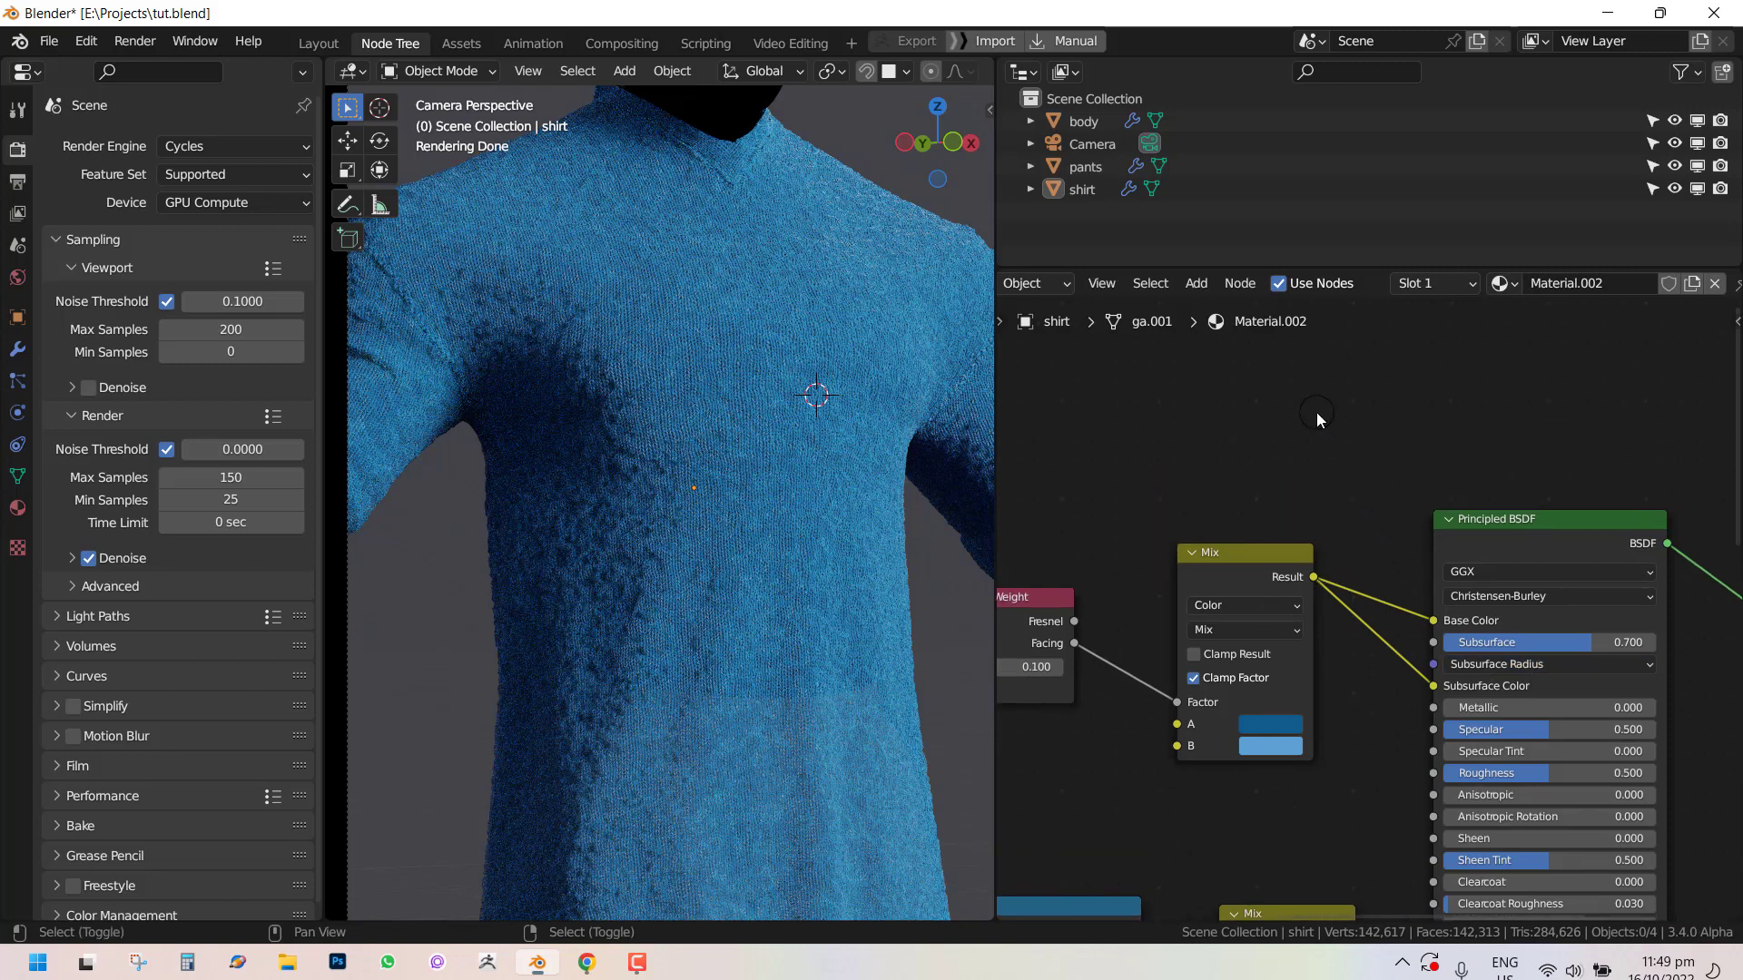
Add an RGB node and connect its Color output to the Principled BSDF's Subsurface Radius.
{"action": "key", "text": "shift+a"}
{"action": "mouse_move", "coordinate": [1318, 418]}
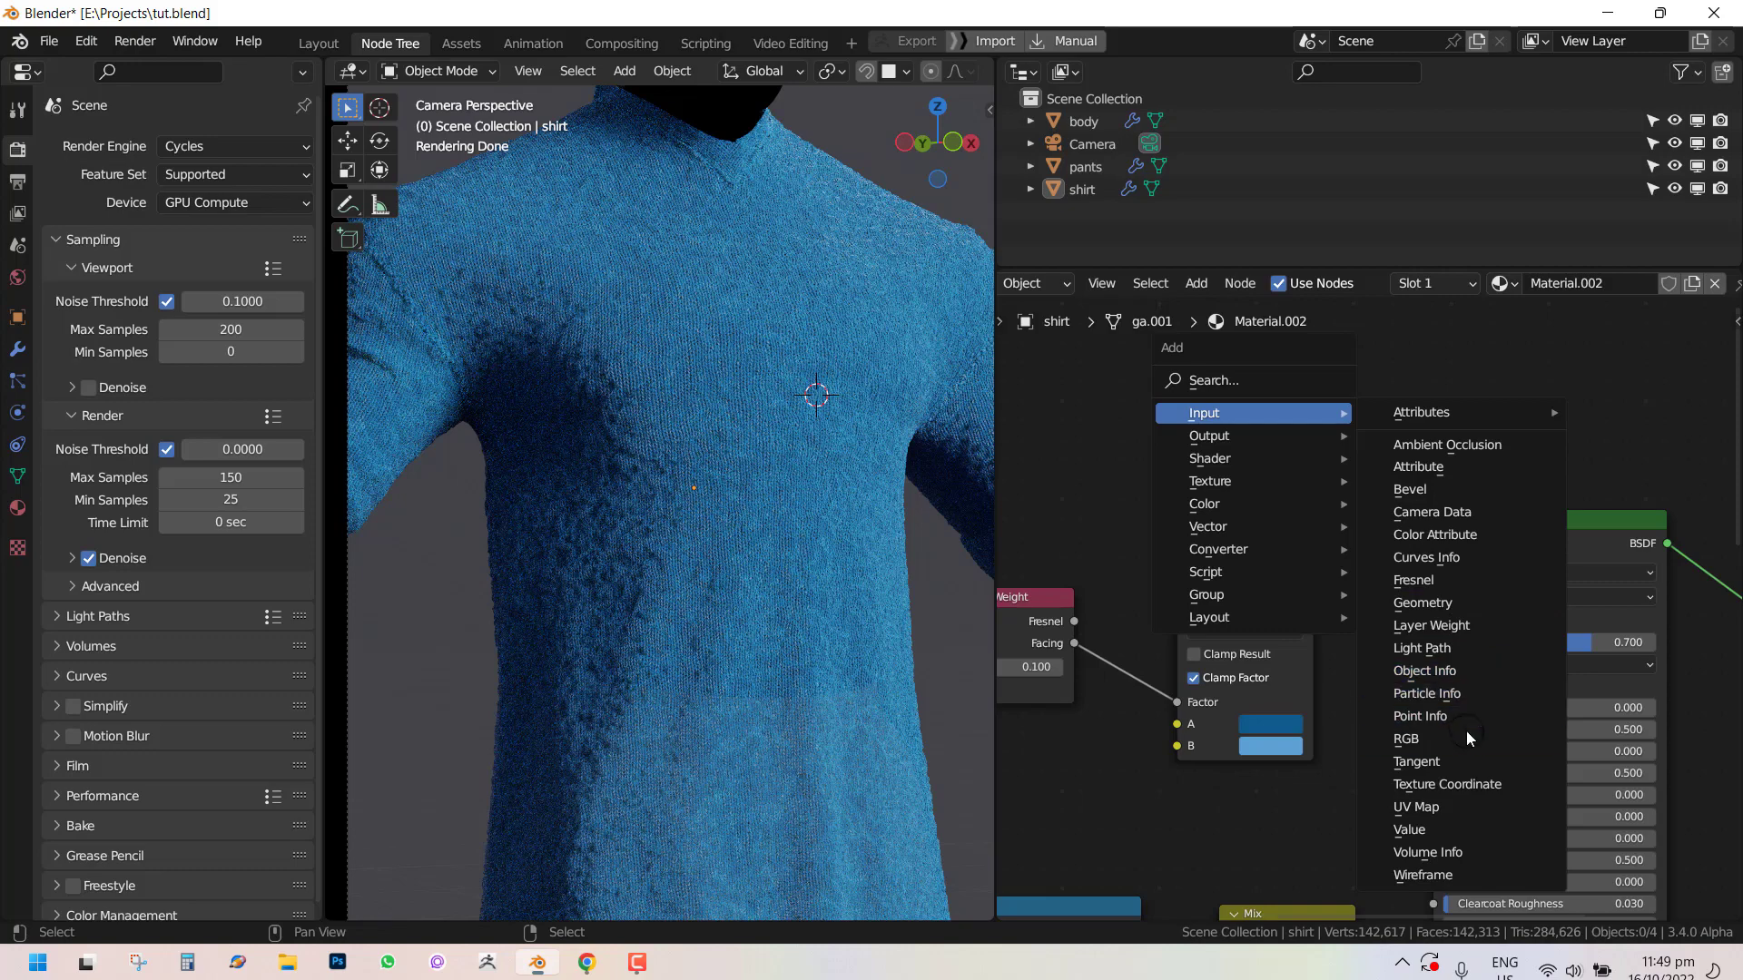
{"action": "left_click", "coordinate": [1406, 738]}
{"action": "left_click", "coordinate": [1189, 381]}
{"action": "left_click_drag", "start_coordinate": [1277, 390], "coordinate": [1434, 664]}
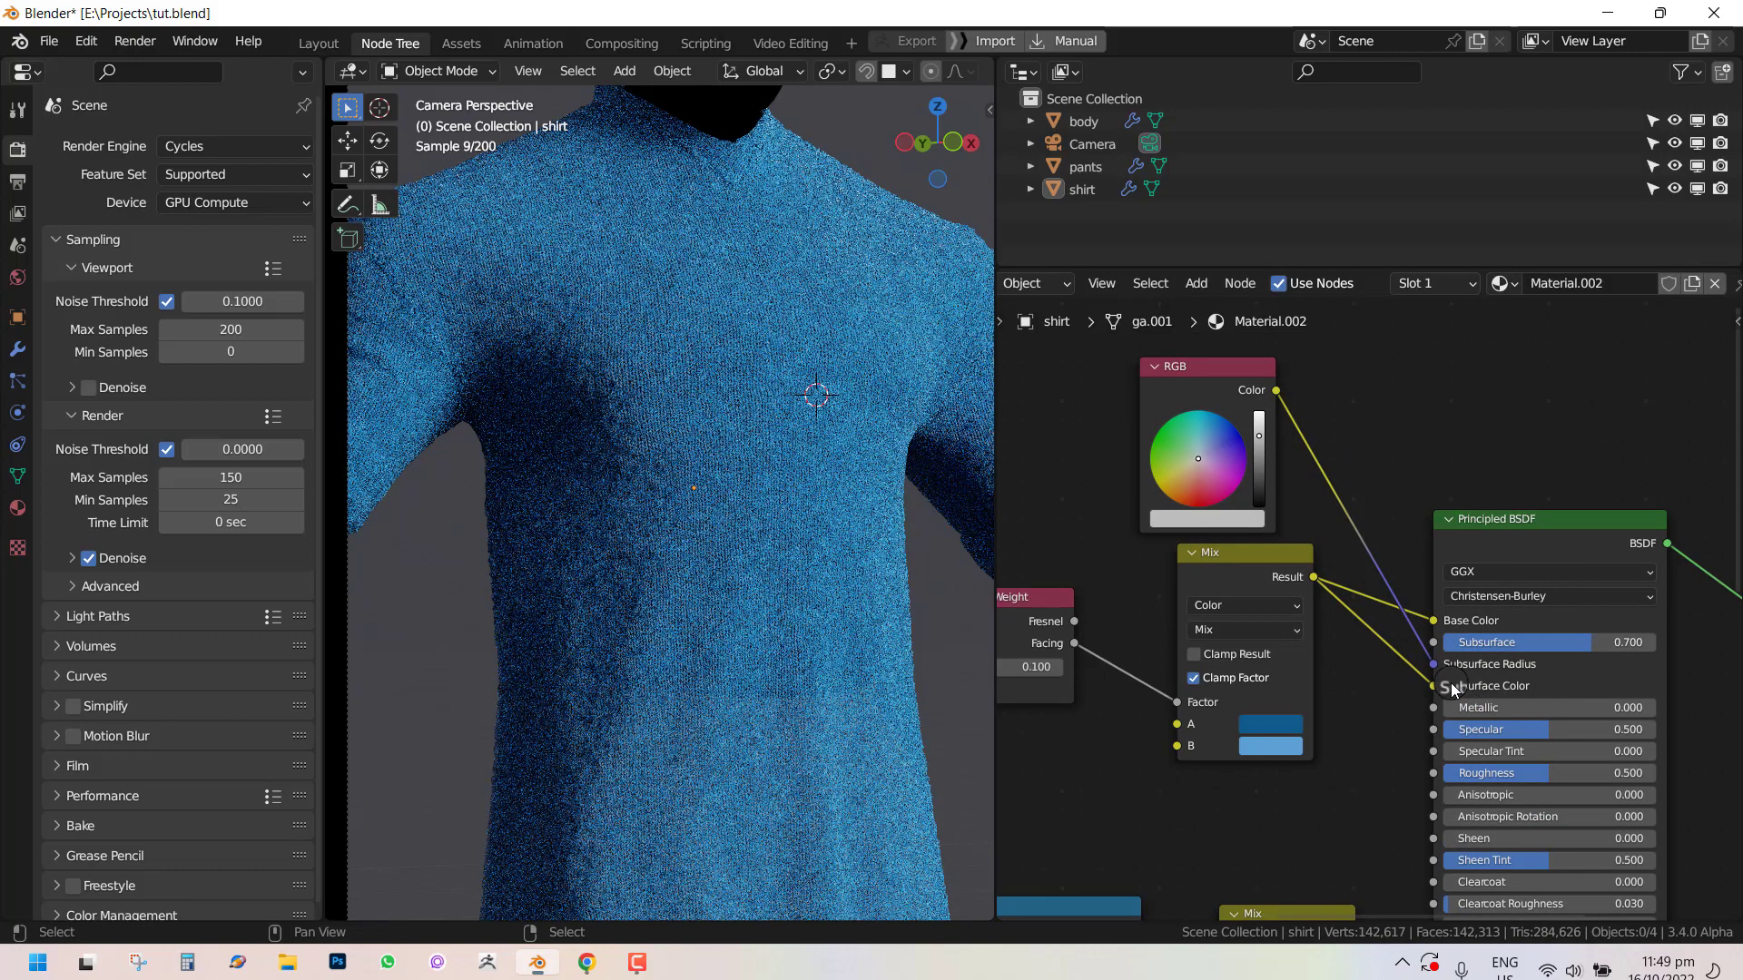
Set the RGB node's color to a light blue.
{"action": "mouse_move", "coordinate": [1190, 440]}
{"action": "left_mouse_down"}
{"action": "mouse_move", "coordinate": [1169, 462]}
{"action": "mouse_move", "coordinate": [1200, 452]}
{"action": "mouse_move", "coordinate": [1212, 484]}
{"action": "mouse_move", "coordinate": [1202, 460]}
{"action": "left_mouse_up"}
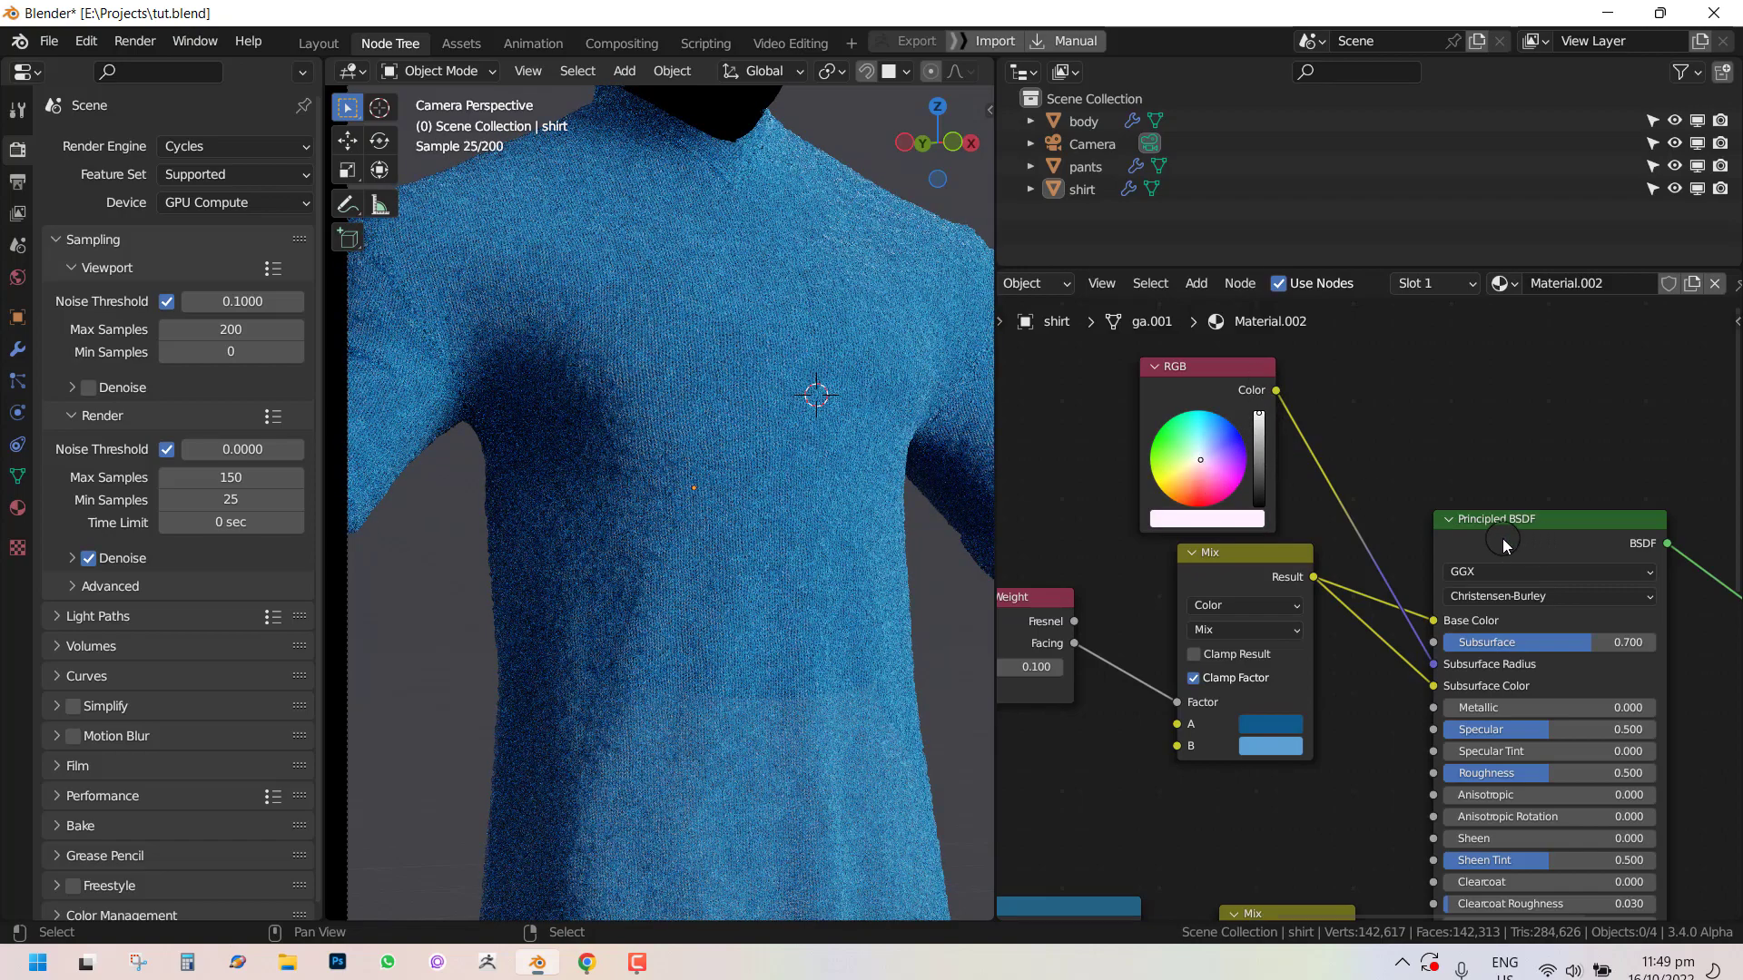
{"action": "scroll", "coordinate": [1501, 538], "scroll_direction": "down", "scroll_amount": 1}
{"action": "middle_click_drag", "start_coordinate": [1501, 533], "coordinate": [1363, 523]}
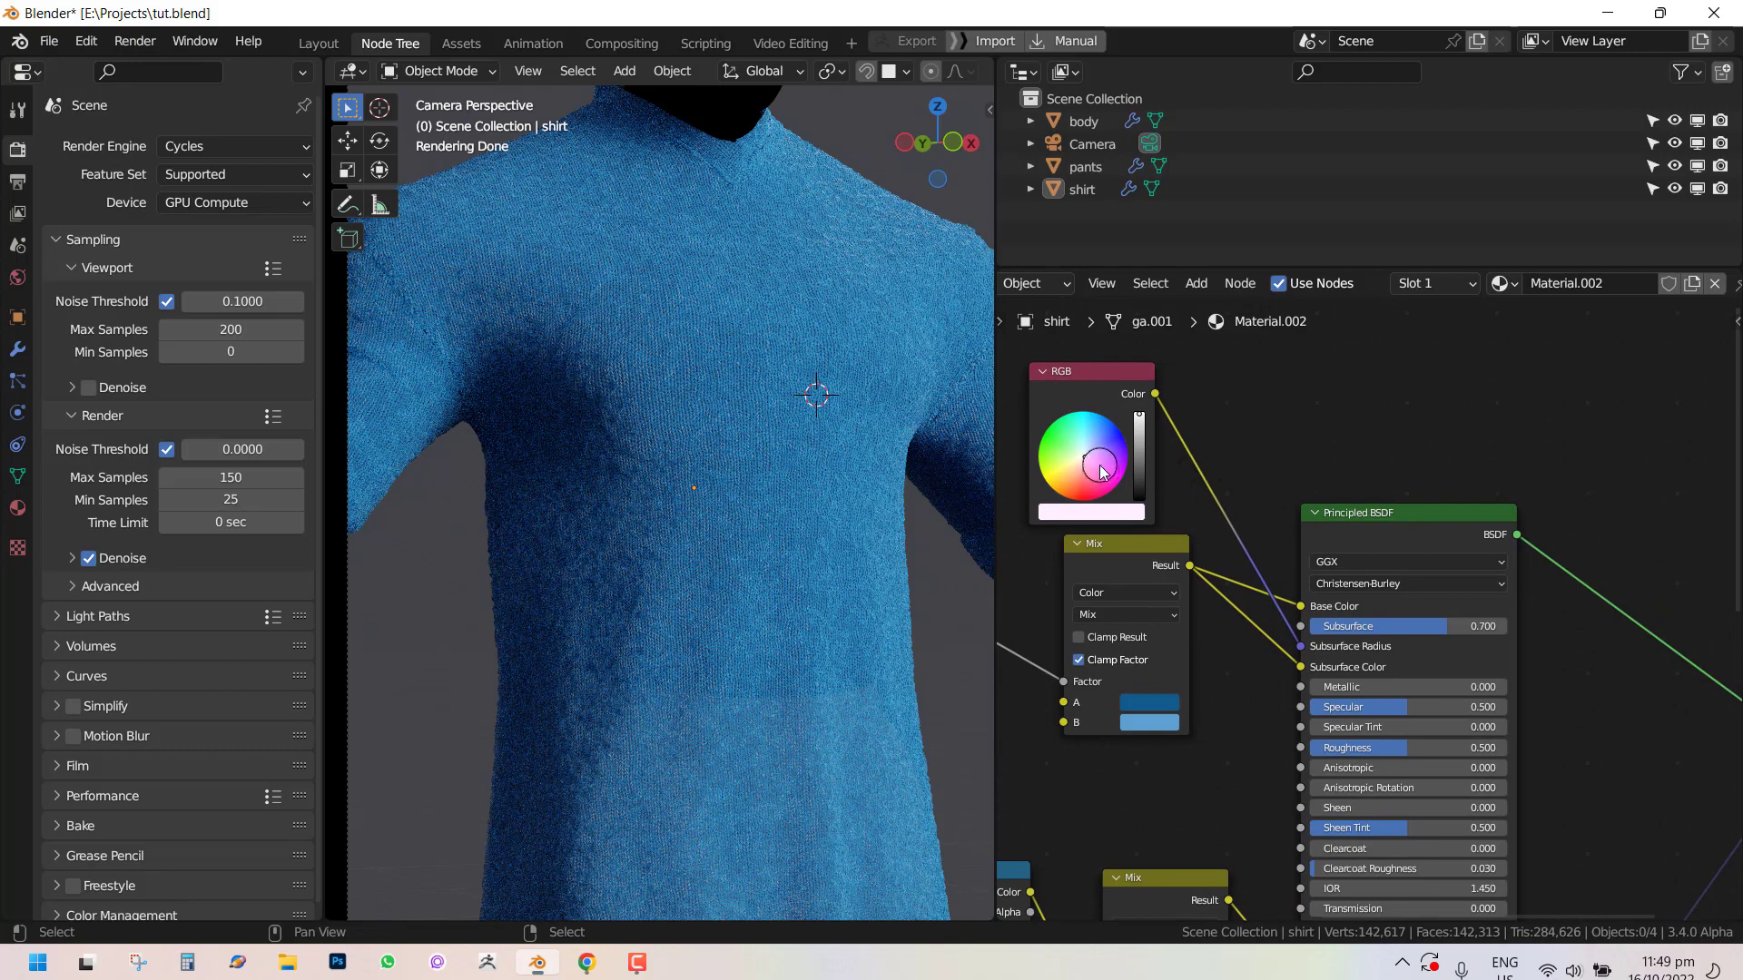
{"action": "left_click_drag", "start_coordinate": [1101, 471], "coordinate": [1094, 458]}
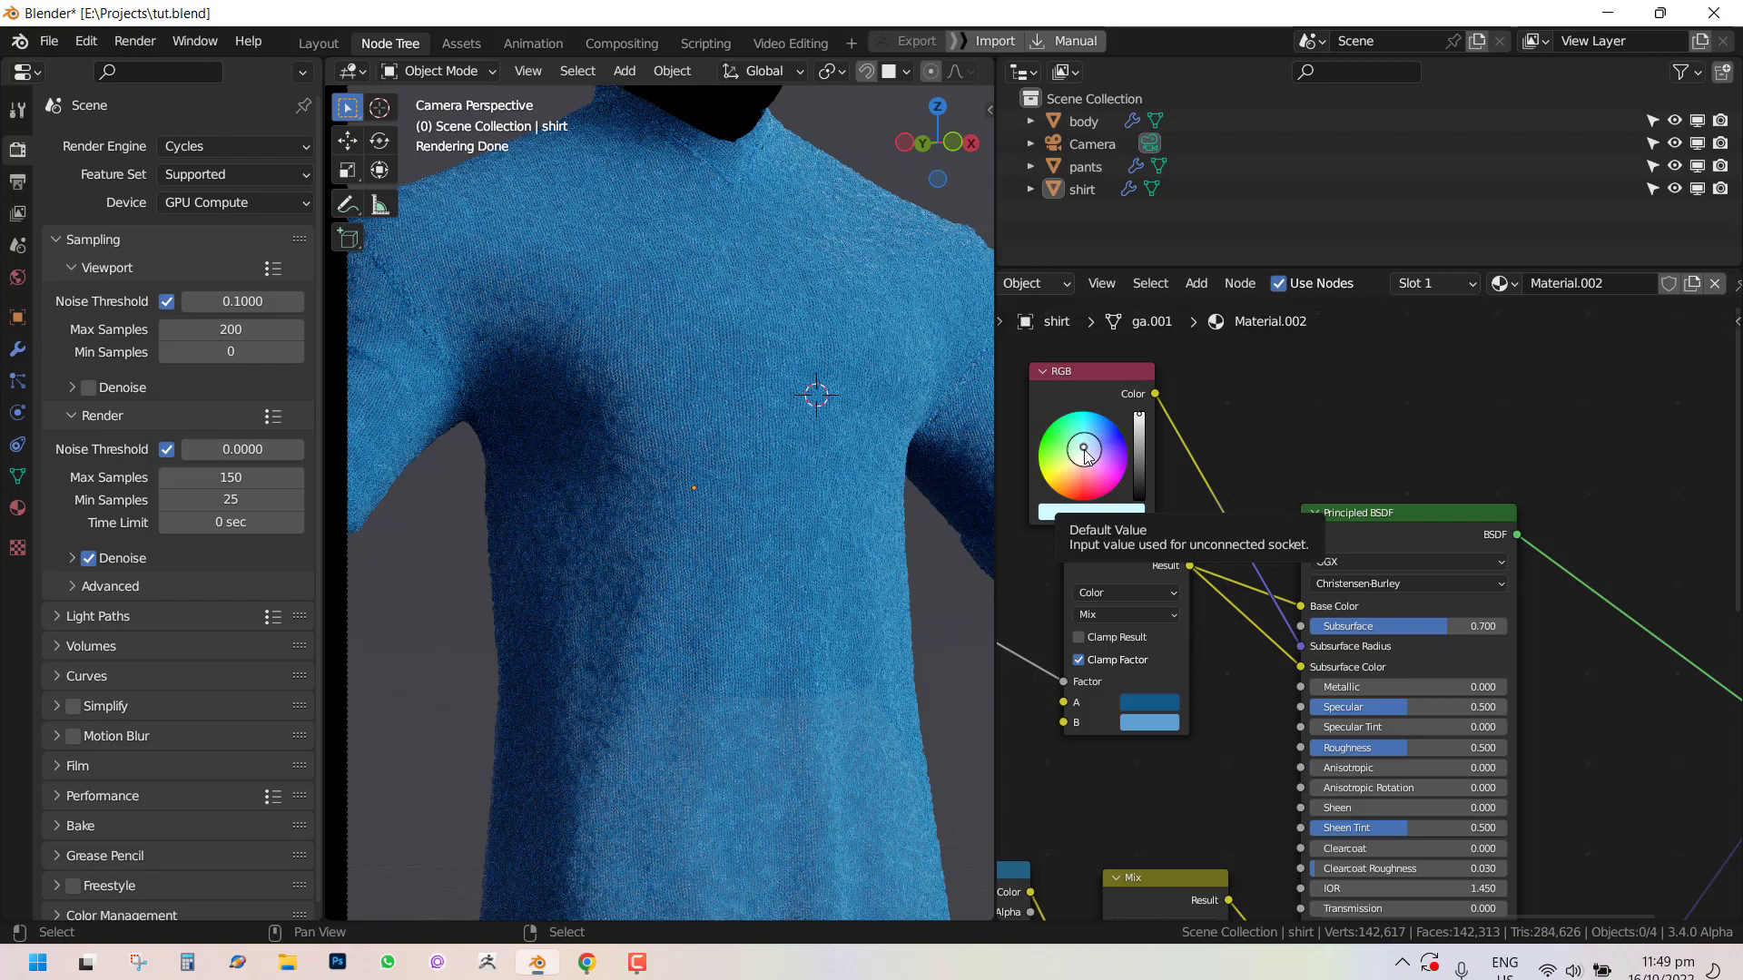
{"action": "left_click_drag", "start_coordinate": [1082, 449], "coordinate": [1088, 446]}
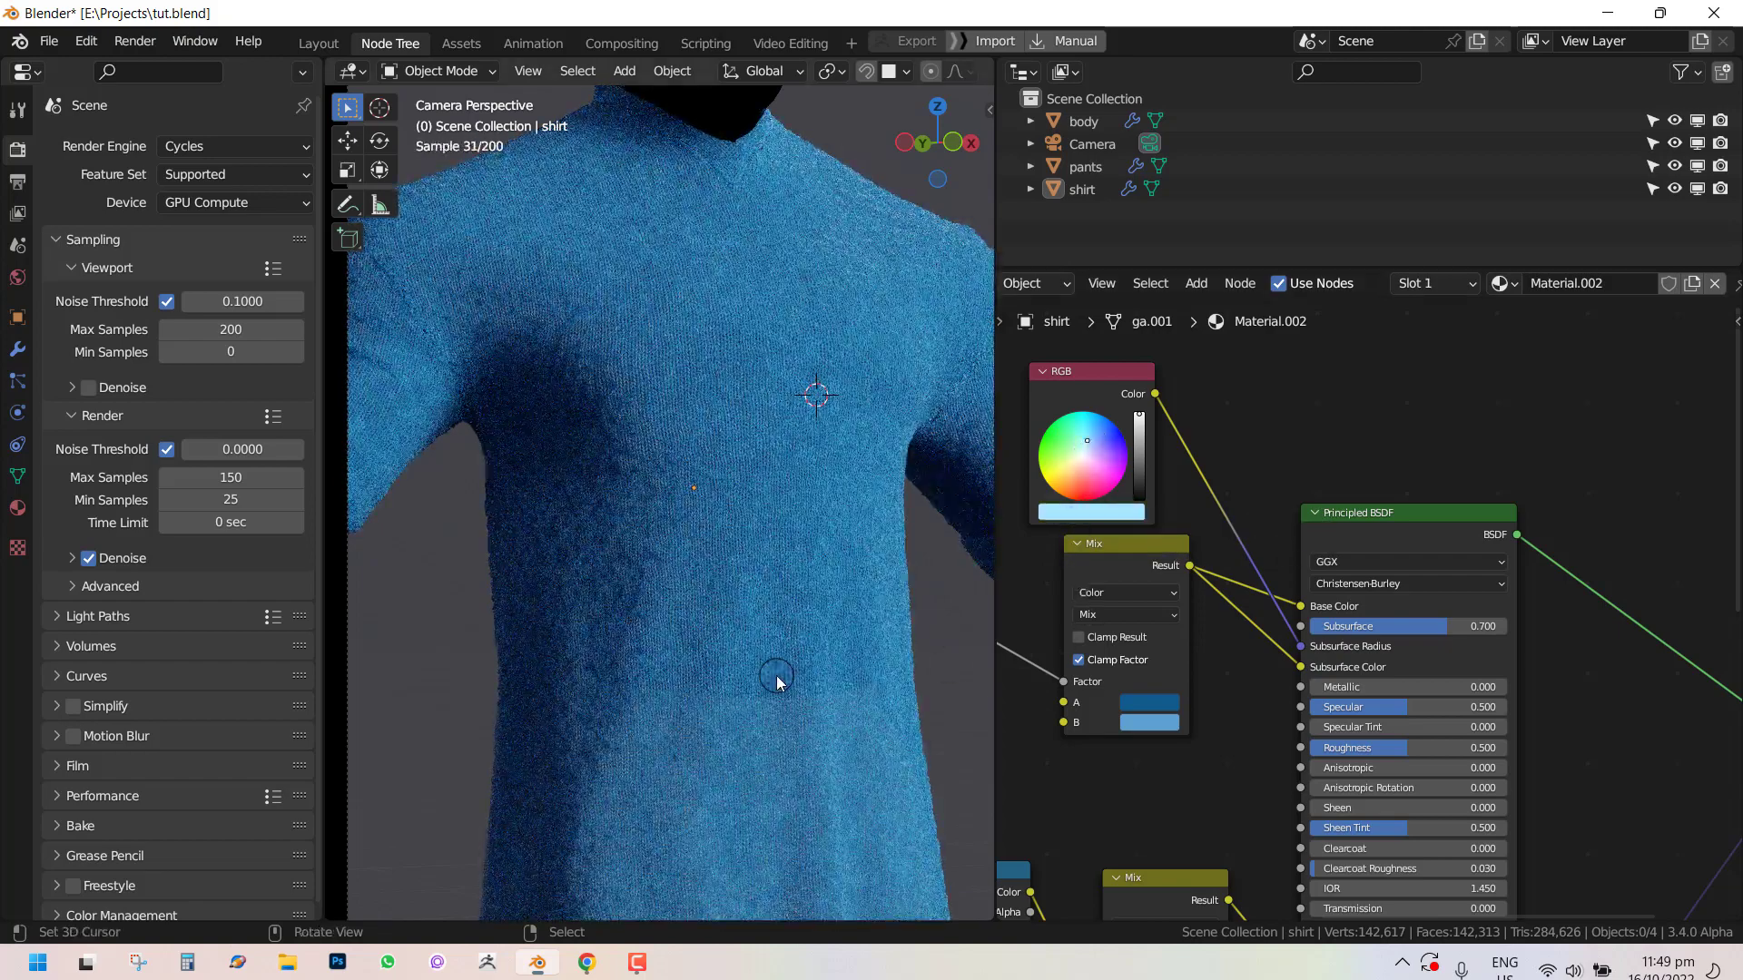
Maximize the node editor and set the Principled BSDF's Specular to 0.
{"action": "scroll", "coordinate": [784, 684], "scroll_direction": "down", "scroll_amount": 3}
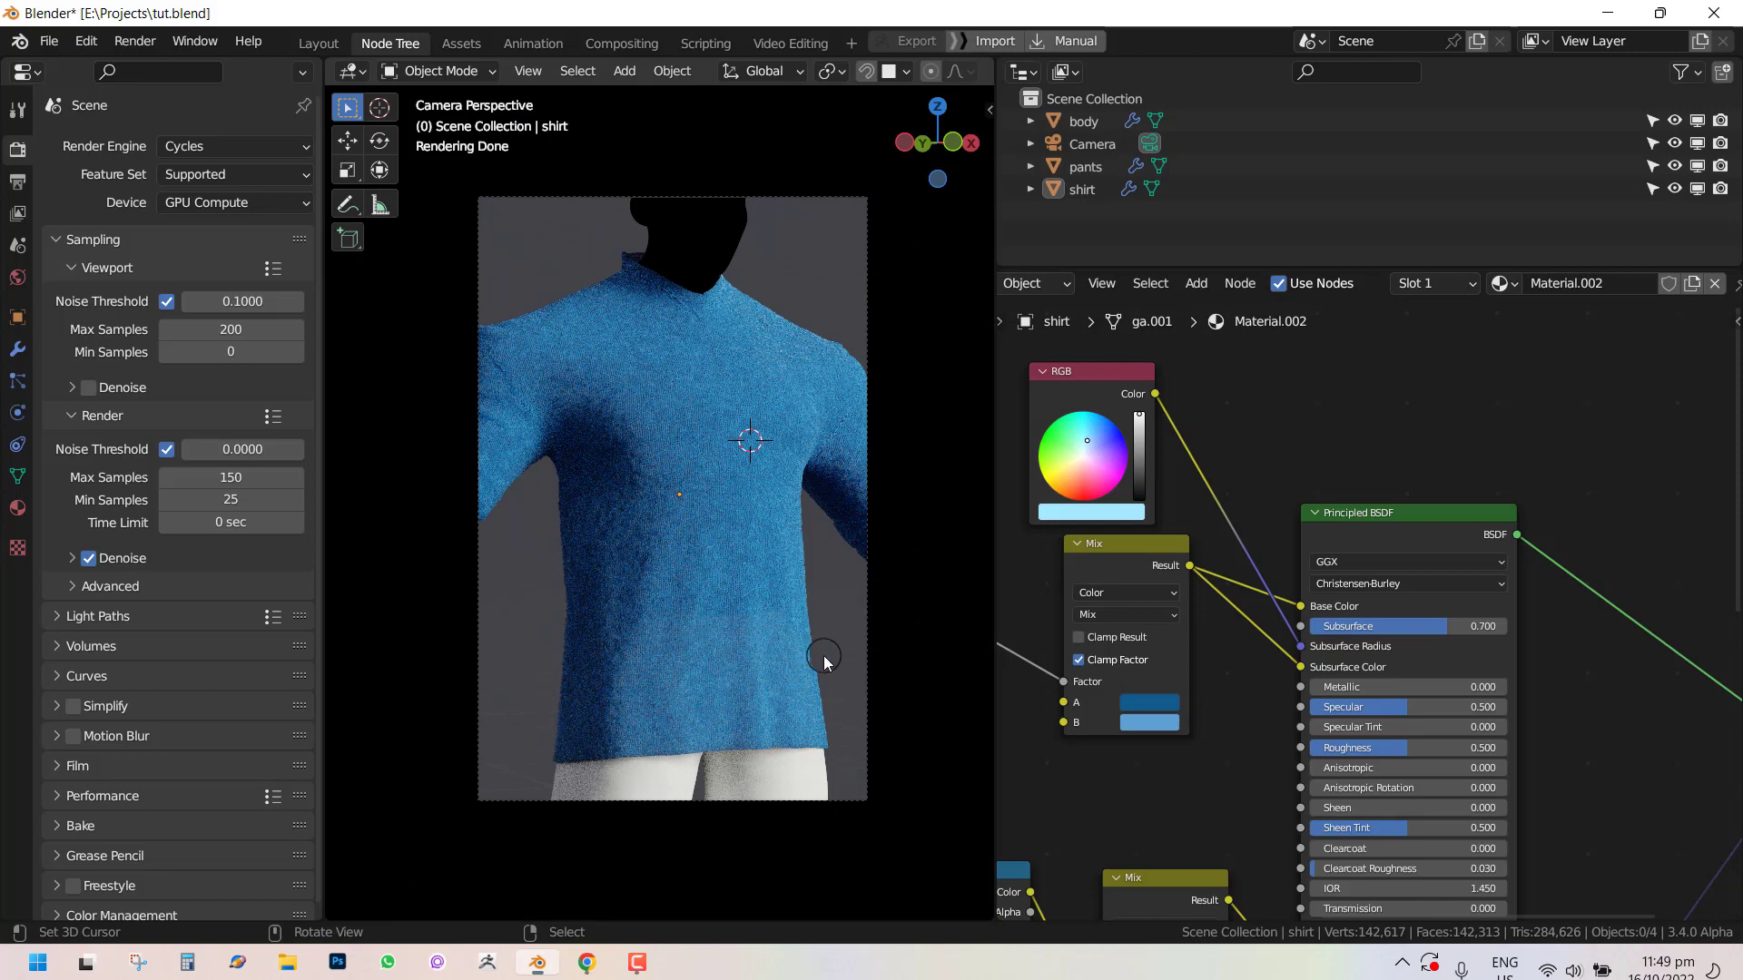
{"action": "scroll", "coordinate": [1420, 626], "scroll_direction": "down", "scroll_amount": 2}
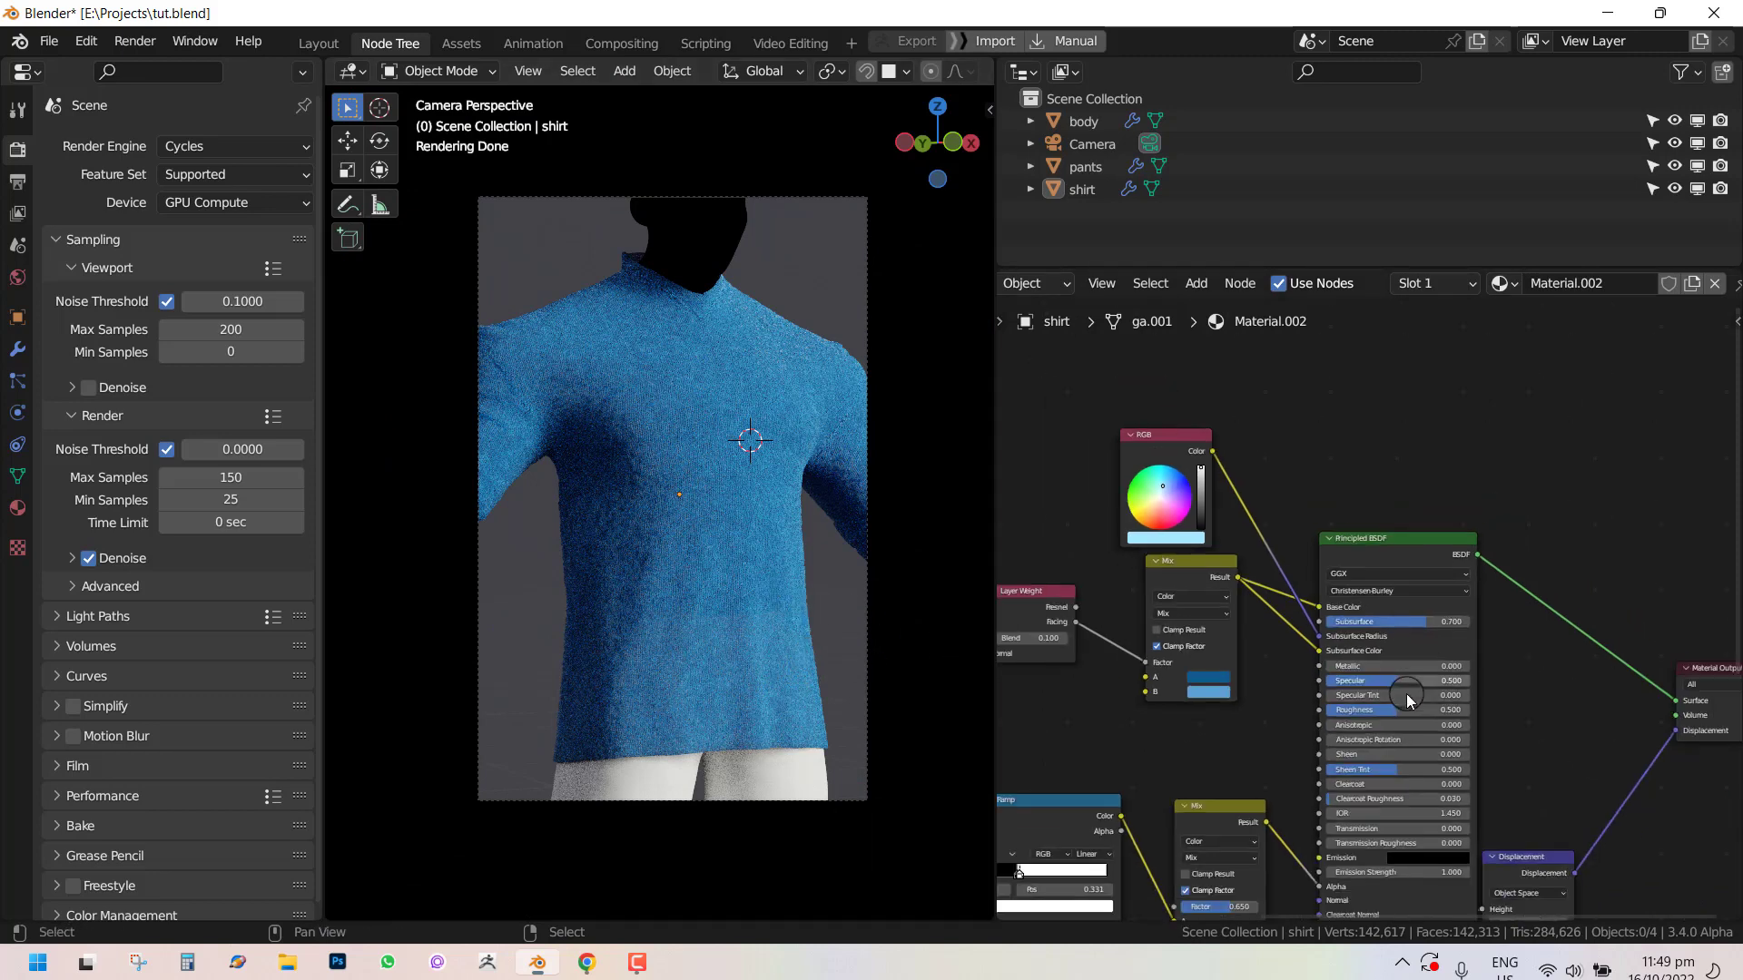
{"action": "middle_click_drag", "start_coordinate": [1403, 680], "coordinate": [1432, 495]}
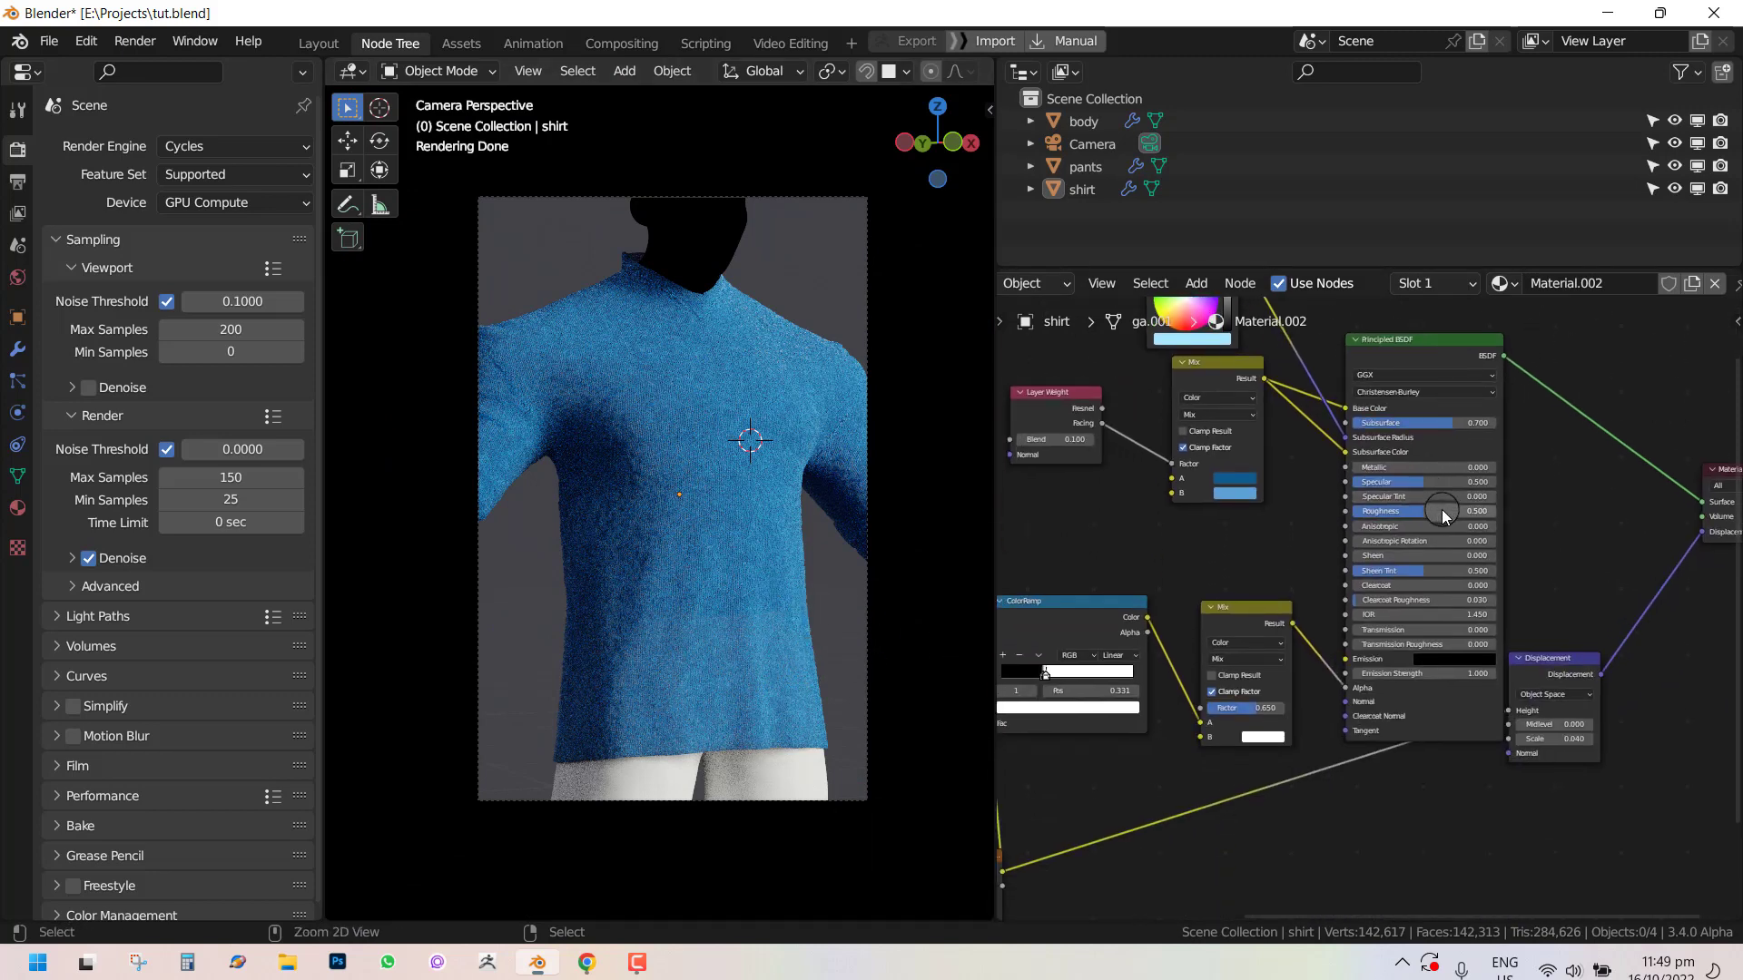
{"action": "key", "text": "ctrl+space"}
{"action": "left_click_drag", "start_coordinate": [1101, 610], "coordinate": [1125, 725]}
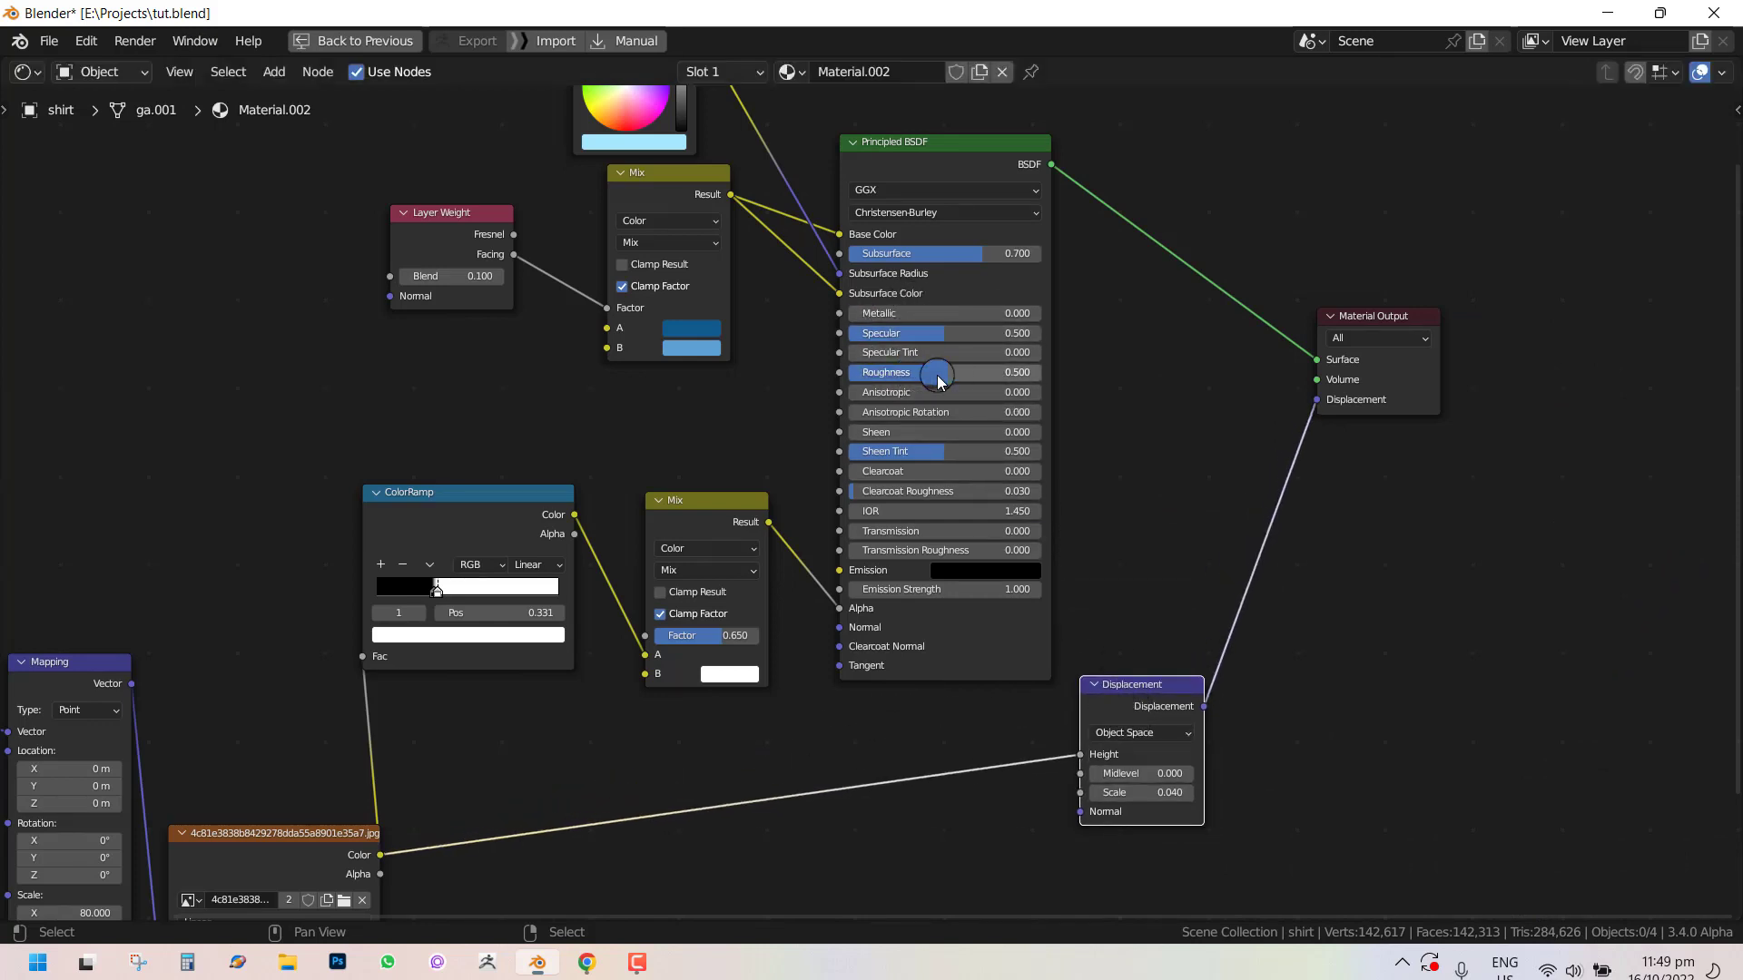
{"action": "left_click_drag", "start_coordinate": [953, 334], "coordinate": [853, 333]}
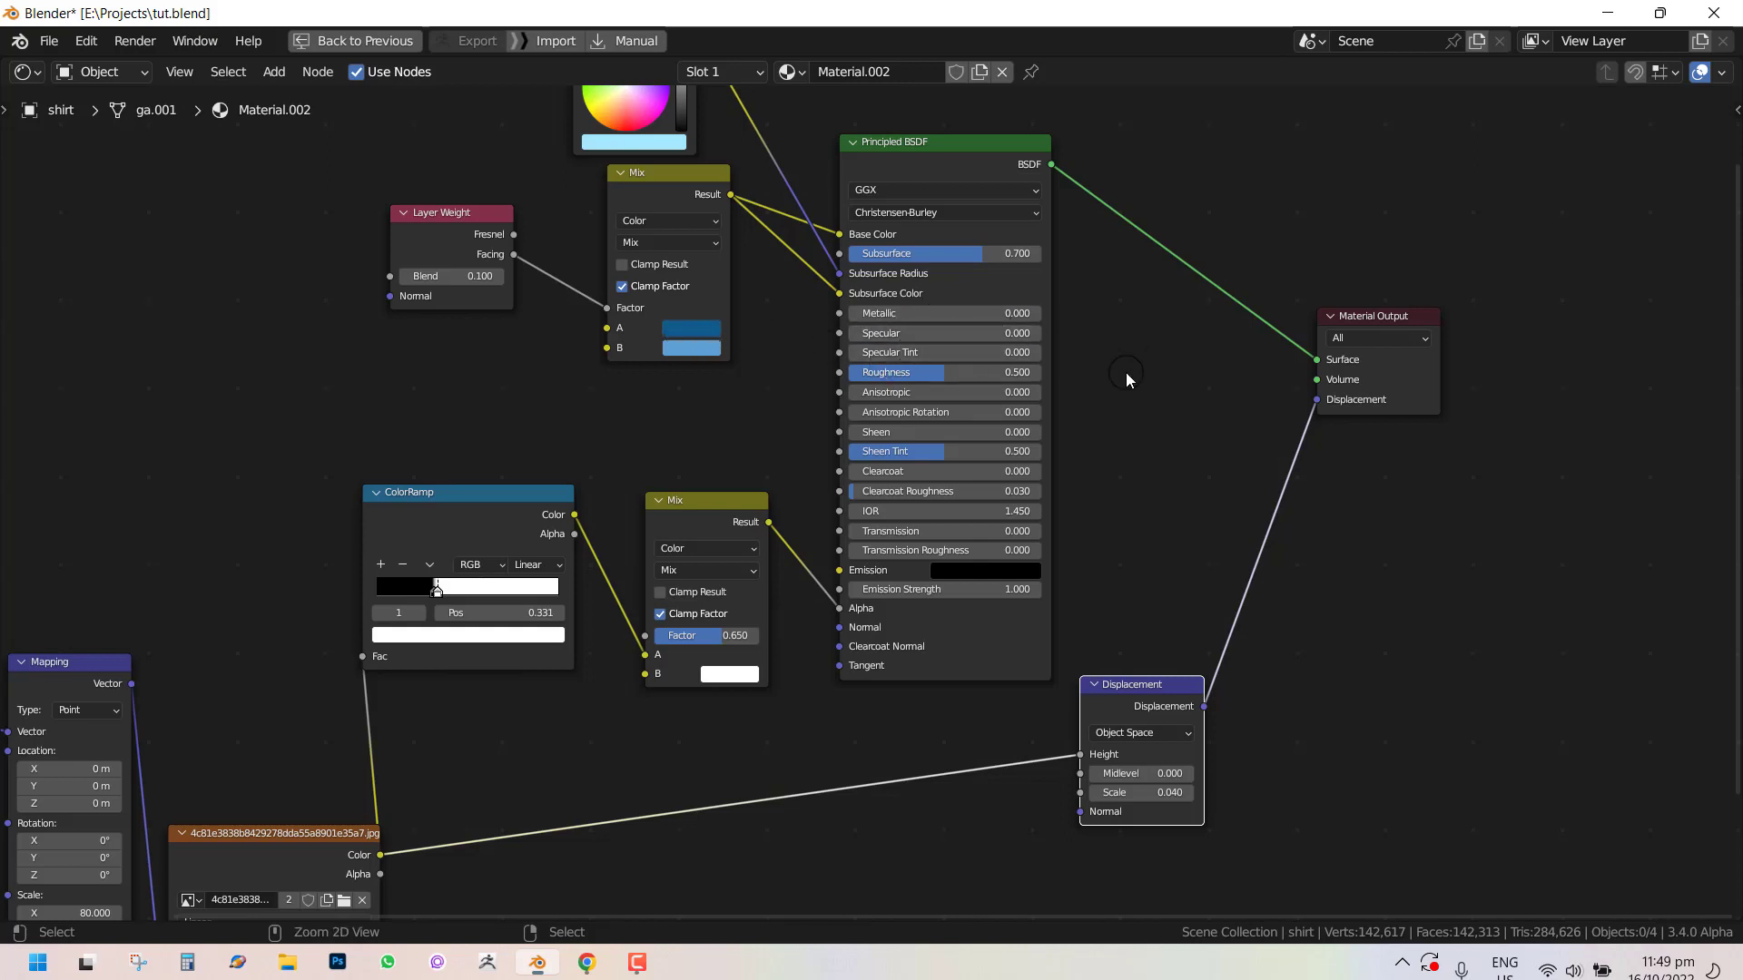
Restore the split layout and slightly adjust the Mix node's darker blue color in the color wheel.
{"action": "key", "text": "ctrl+space"}
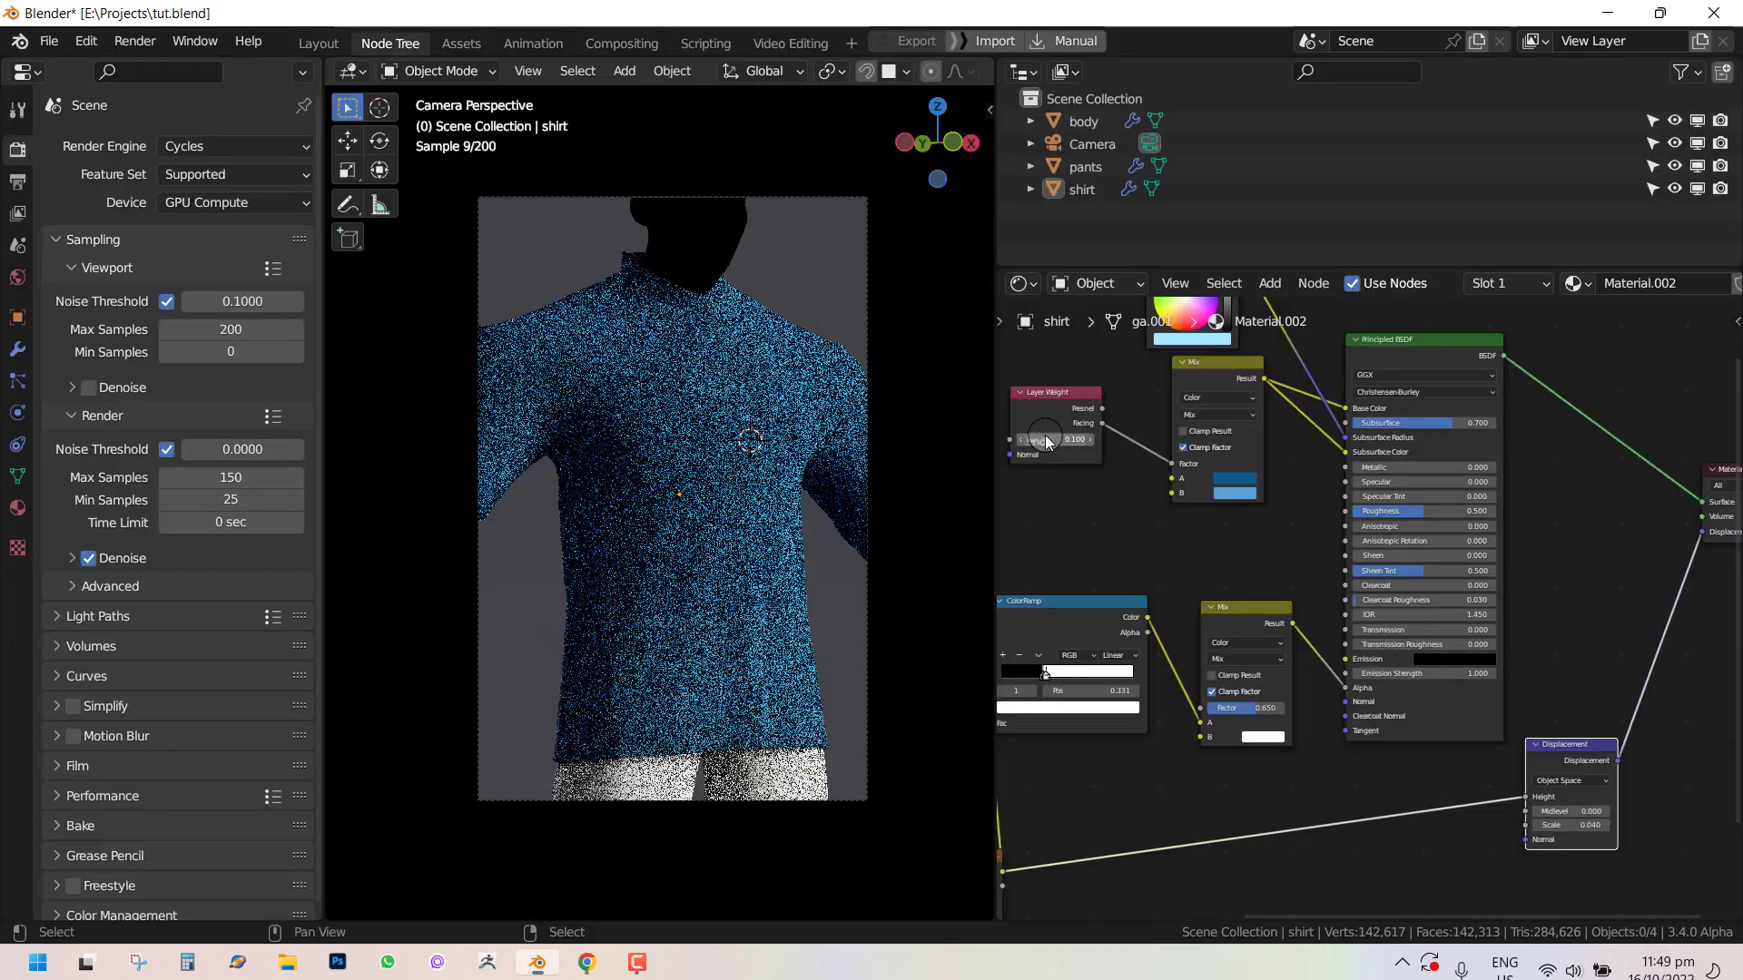
{"action": "left_click", "coordinate": [1247, 481]}
{"action": "left_click_drag", "start_coordinate": [1285, 309], "coordinate": [1289, 313]}
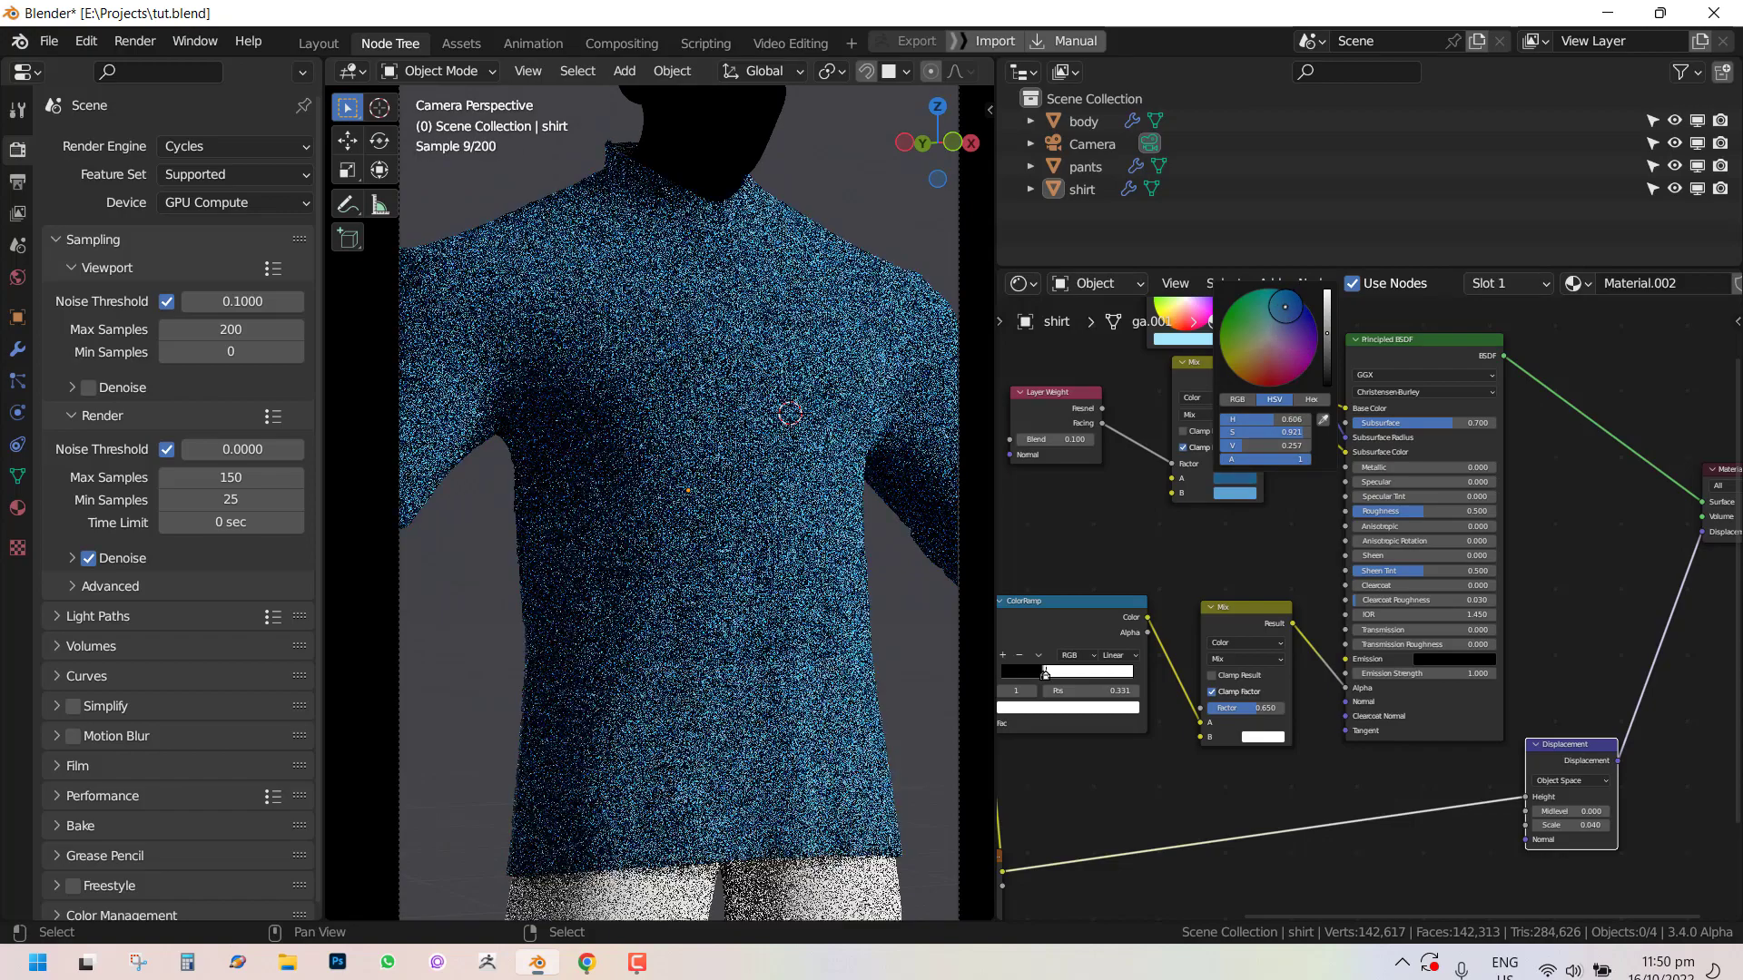
Render the image and zoom in to inspect the shirt's fabric and shading.
{"action": "scroll", "coordinate": [807, 486], "scroll_direction": "down", "scroll_amount": 4}
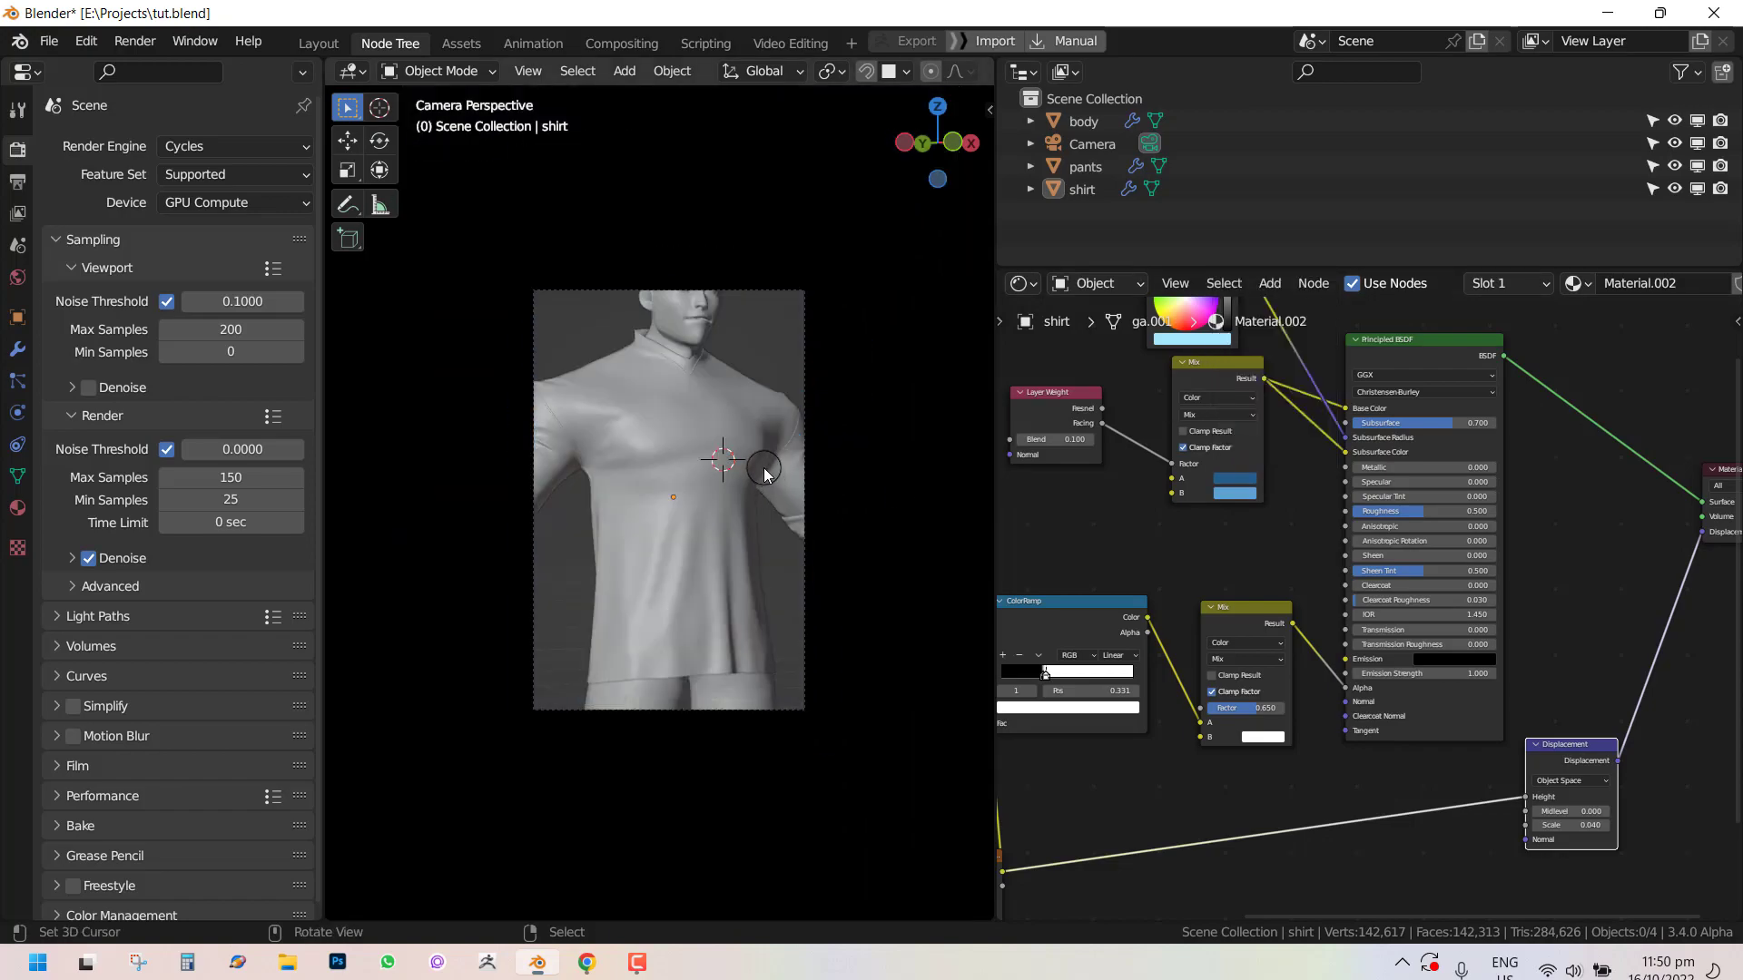
{"action": "key", "text": "F12"}
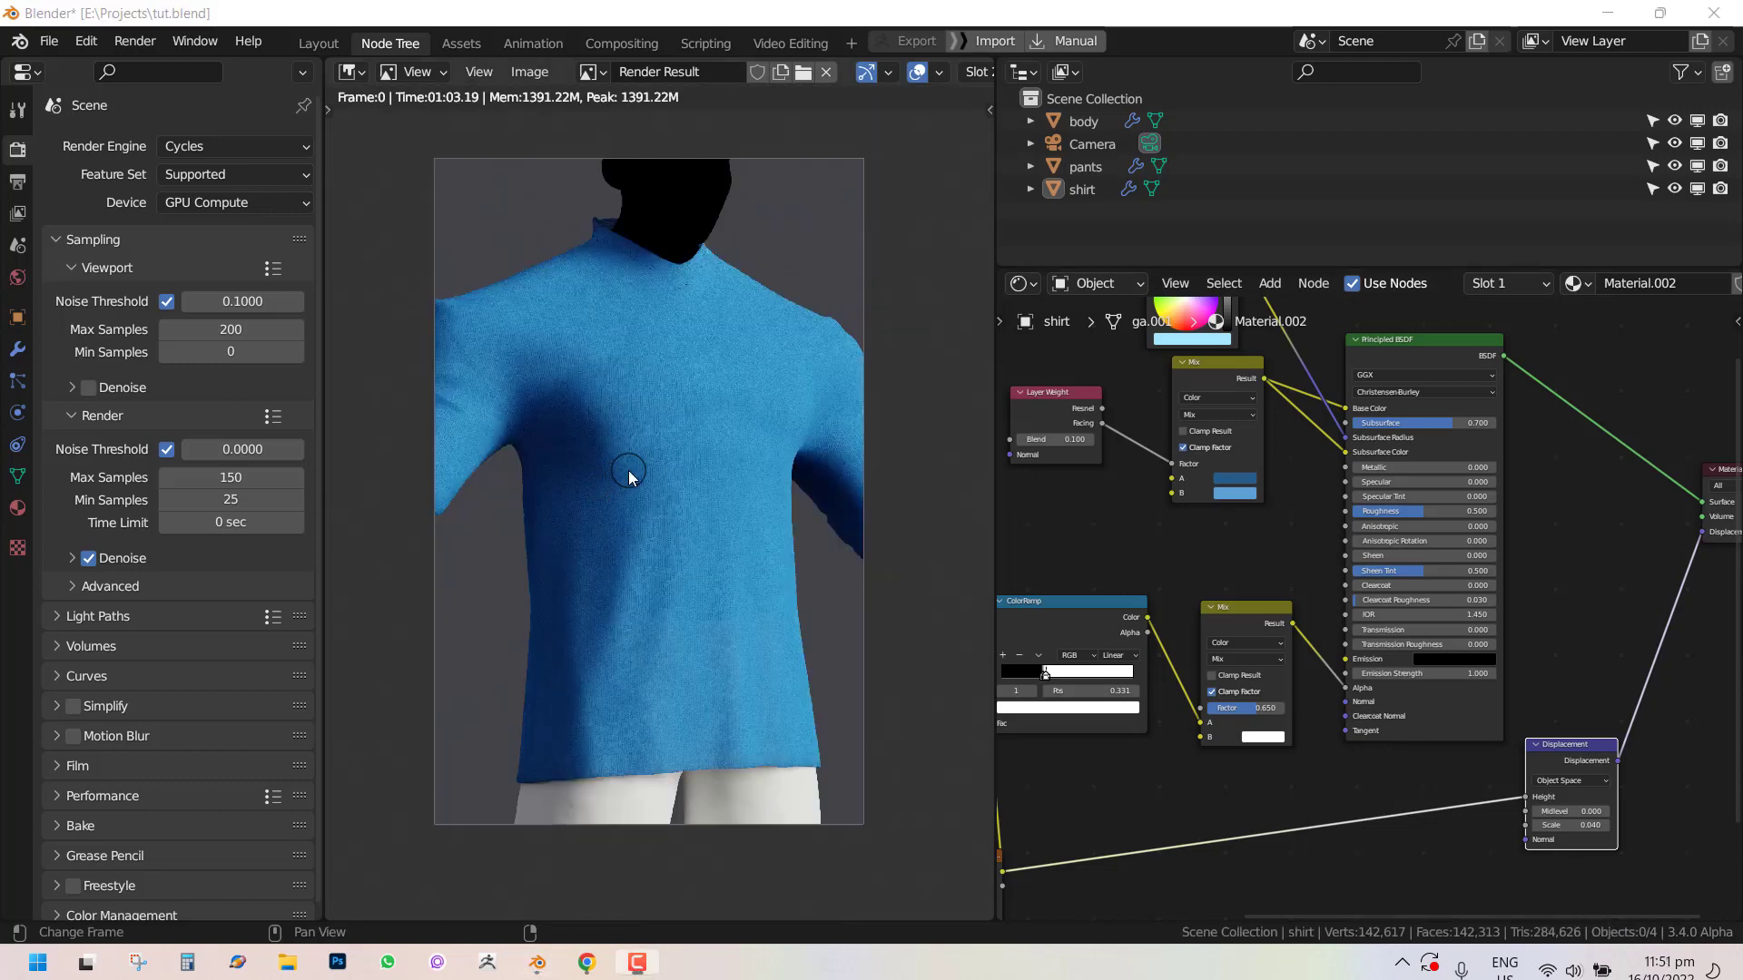
{"action": "scroll", "coordinate": [625, 402], "scroll_direction": "up", "scroll_amount": 4}
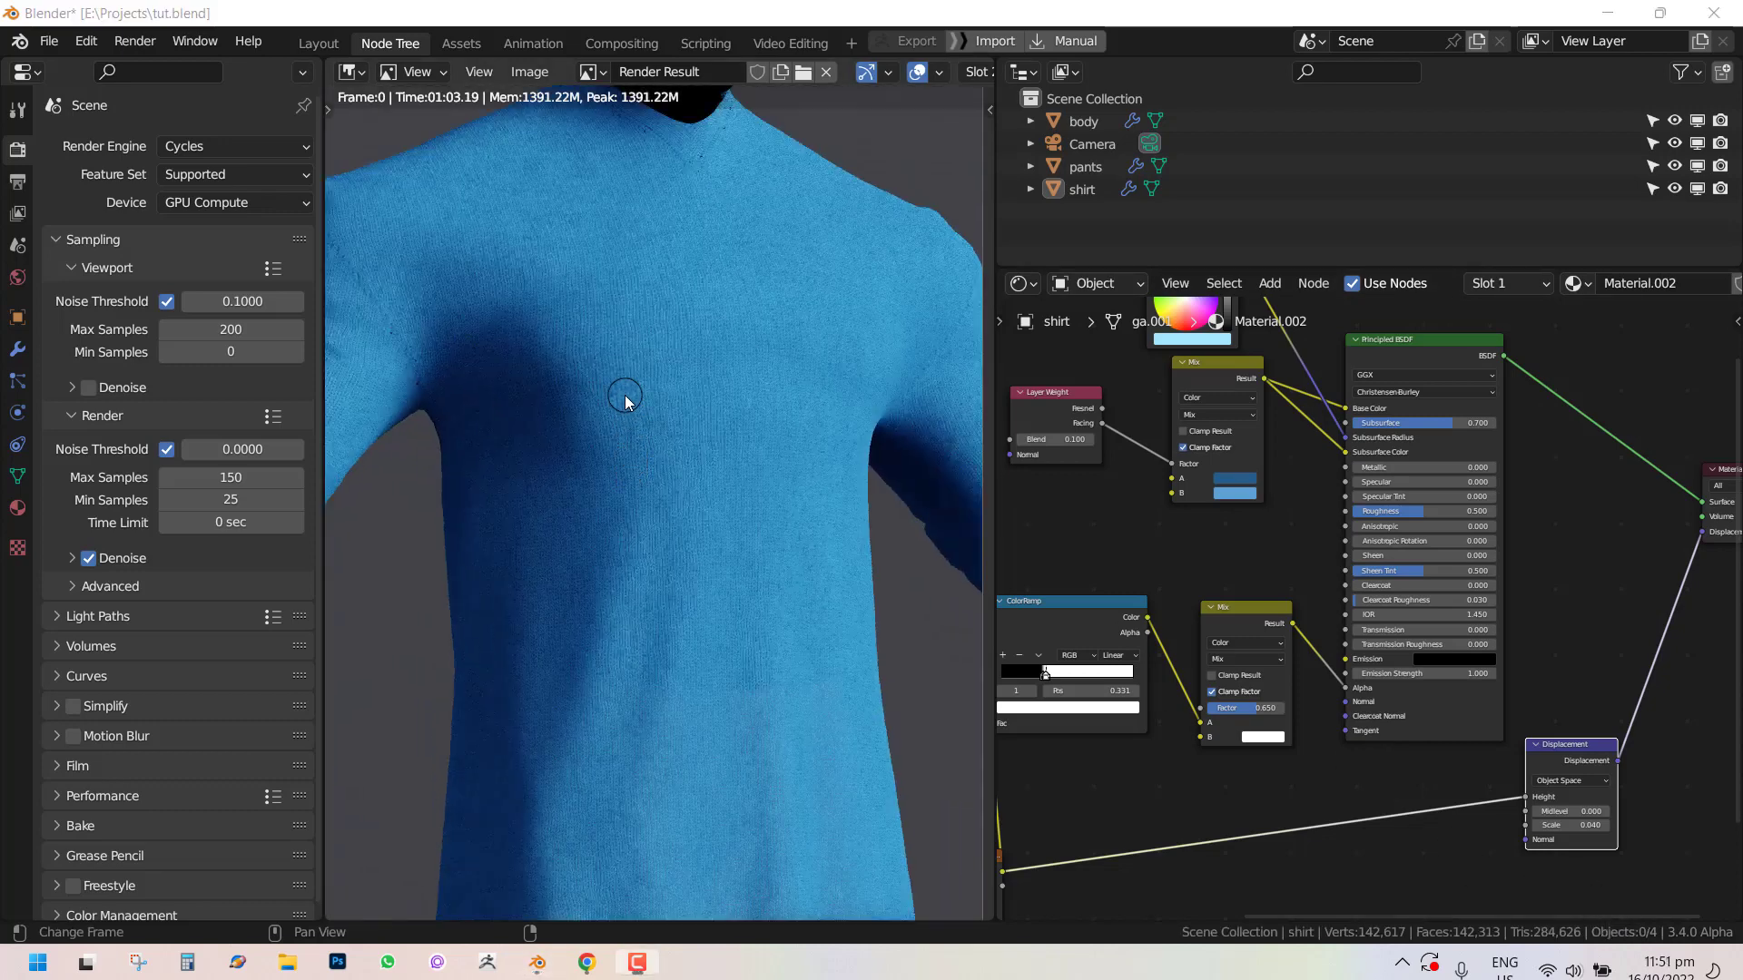
{"action": "middle_click_drag", "start_coordinate": [625, 402], "coordinate": [565, 219]}
{"action": "key", "text": "j"}
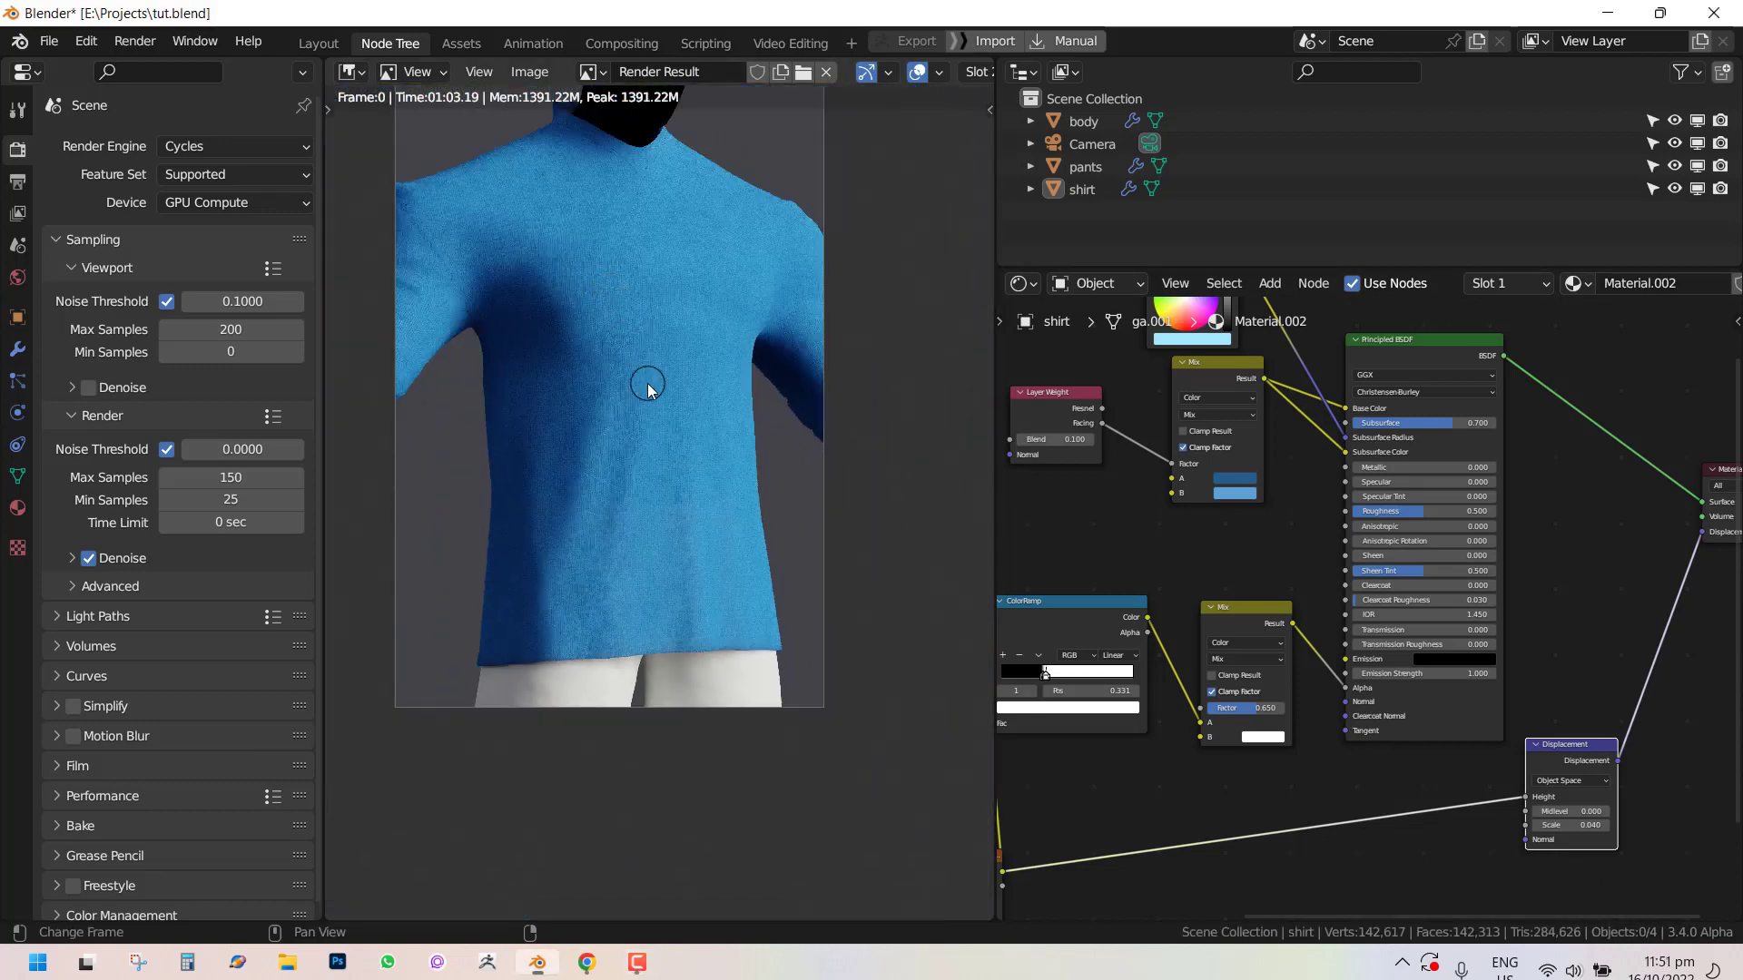
{"action": "key", "text": "j"}
{"action": "middle_click_drag", "start_coordinate": [727, 400], "coordinate": [751, 504]}
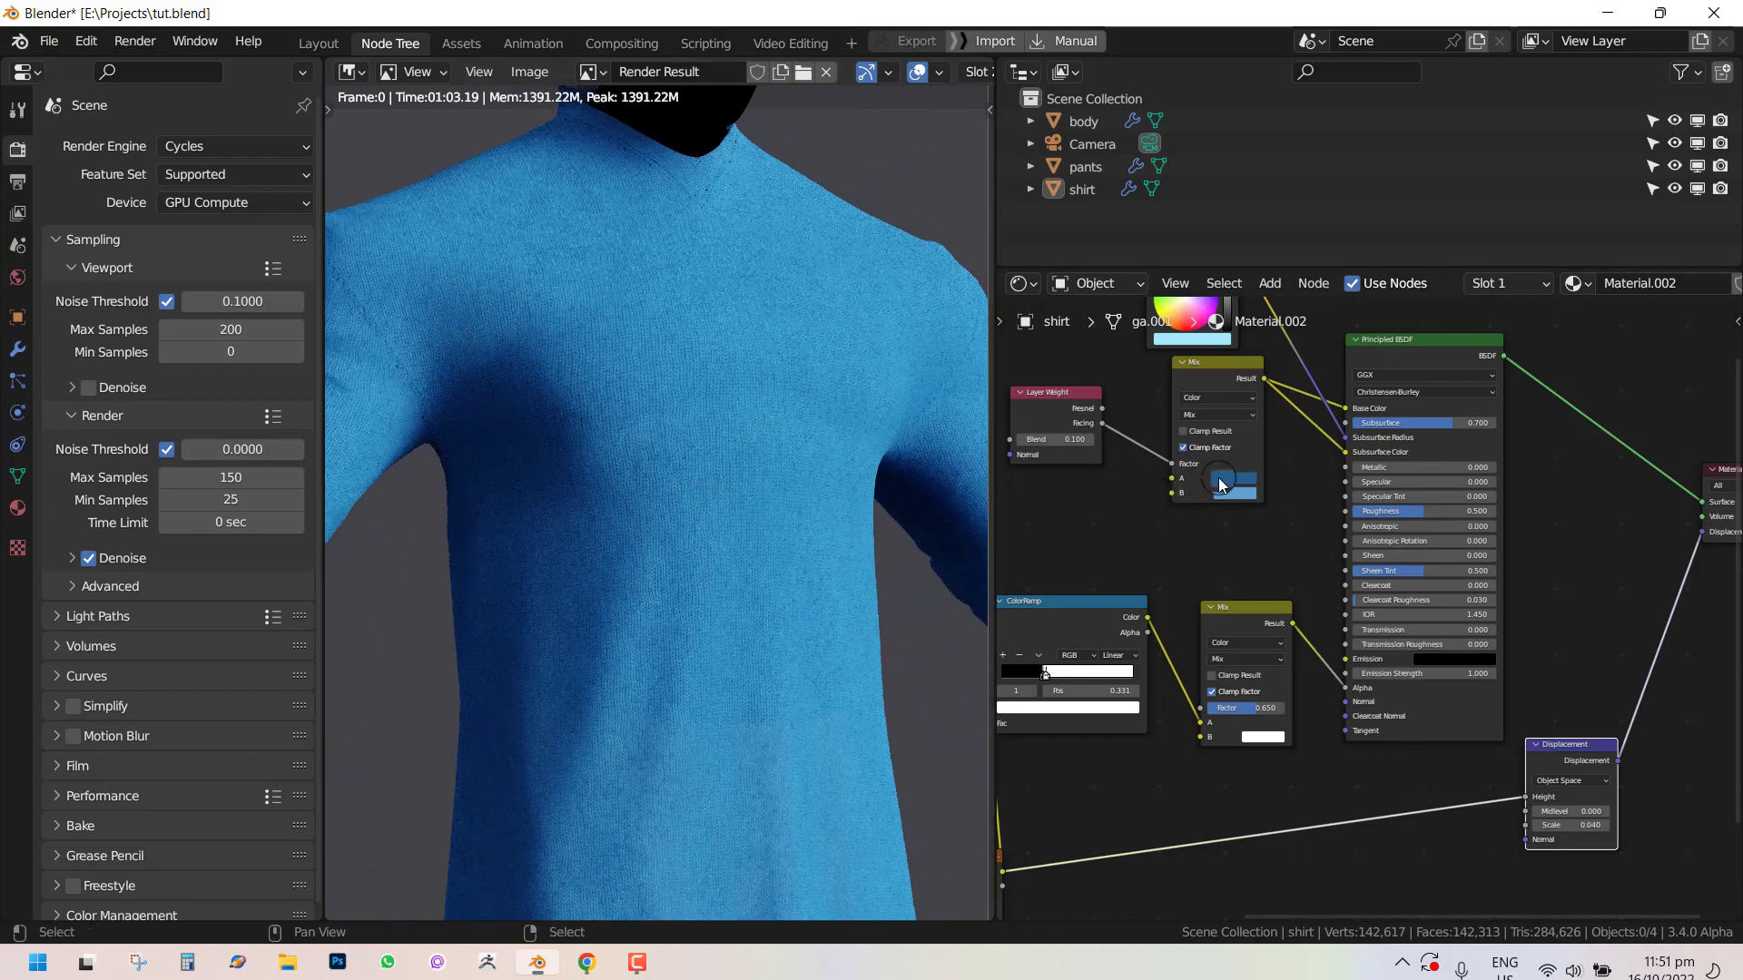
{"action": "scroll", "coordinate": [672, 491], "scroll_direction": "down", "scroll_amount": 2}
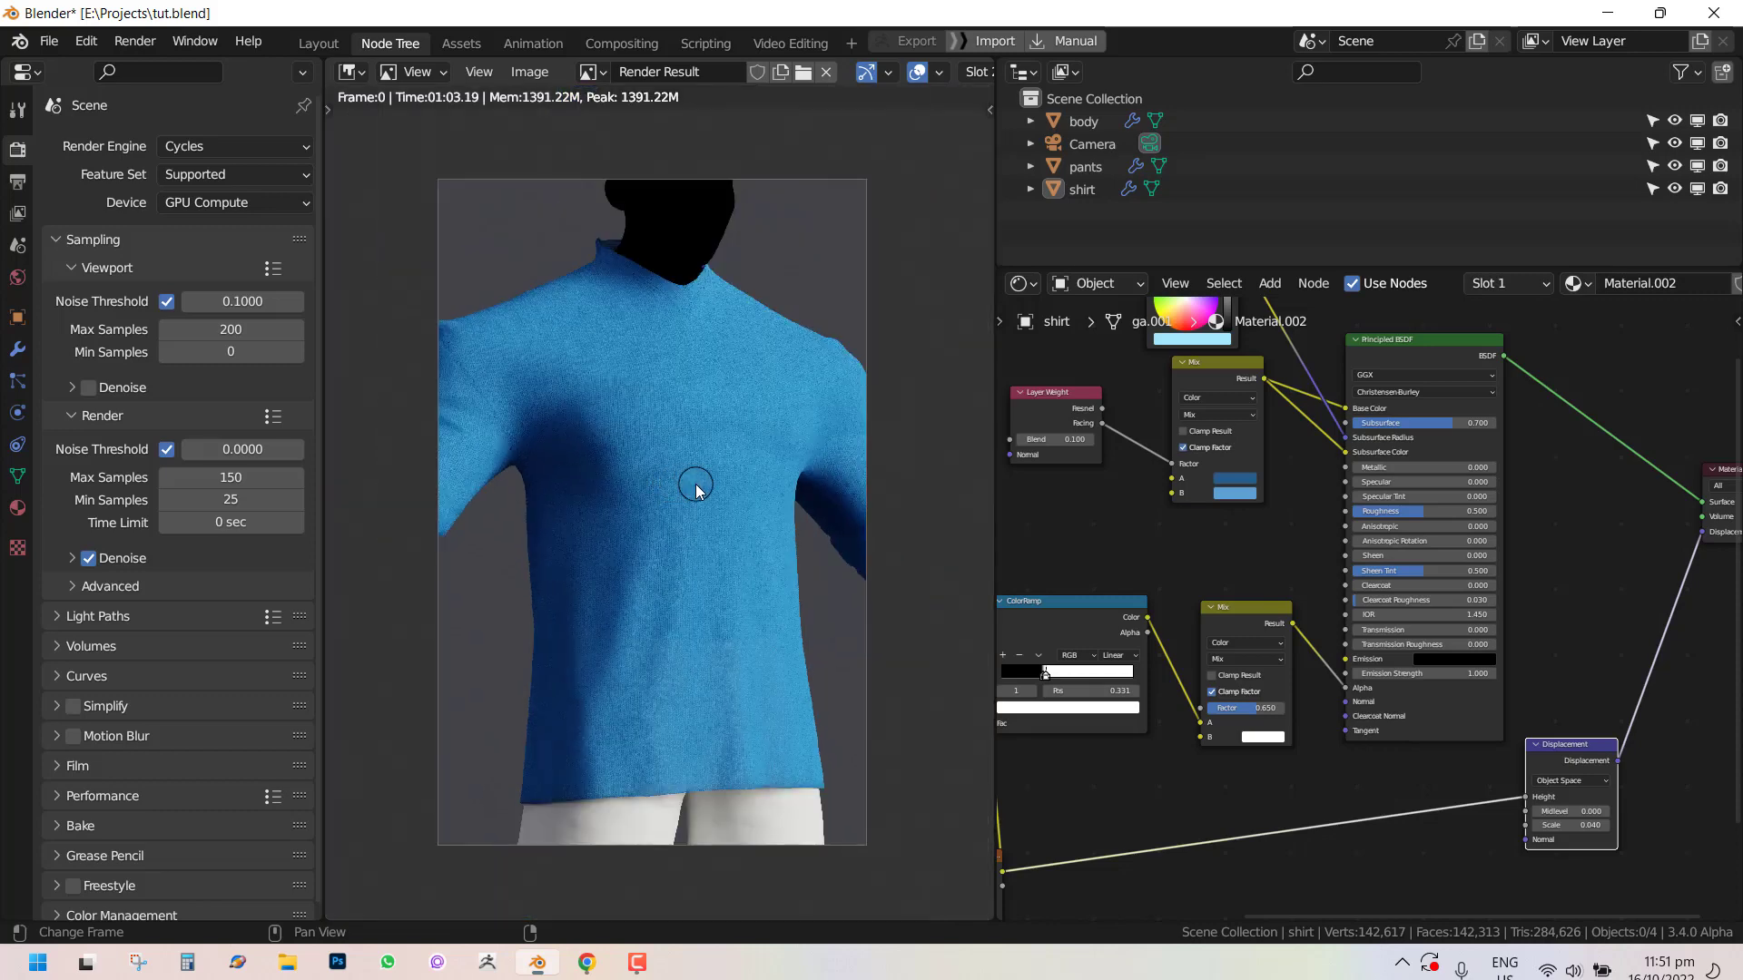
{"action": "scroll", "coordinate": [717, 485], "scroll_direction": "up", "scroll_amount": 2}
{"action": "middle_click_drag", "start_coordinate": [713, 437], "coordinate": [715, 455]}
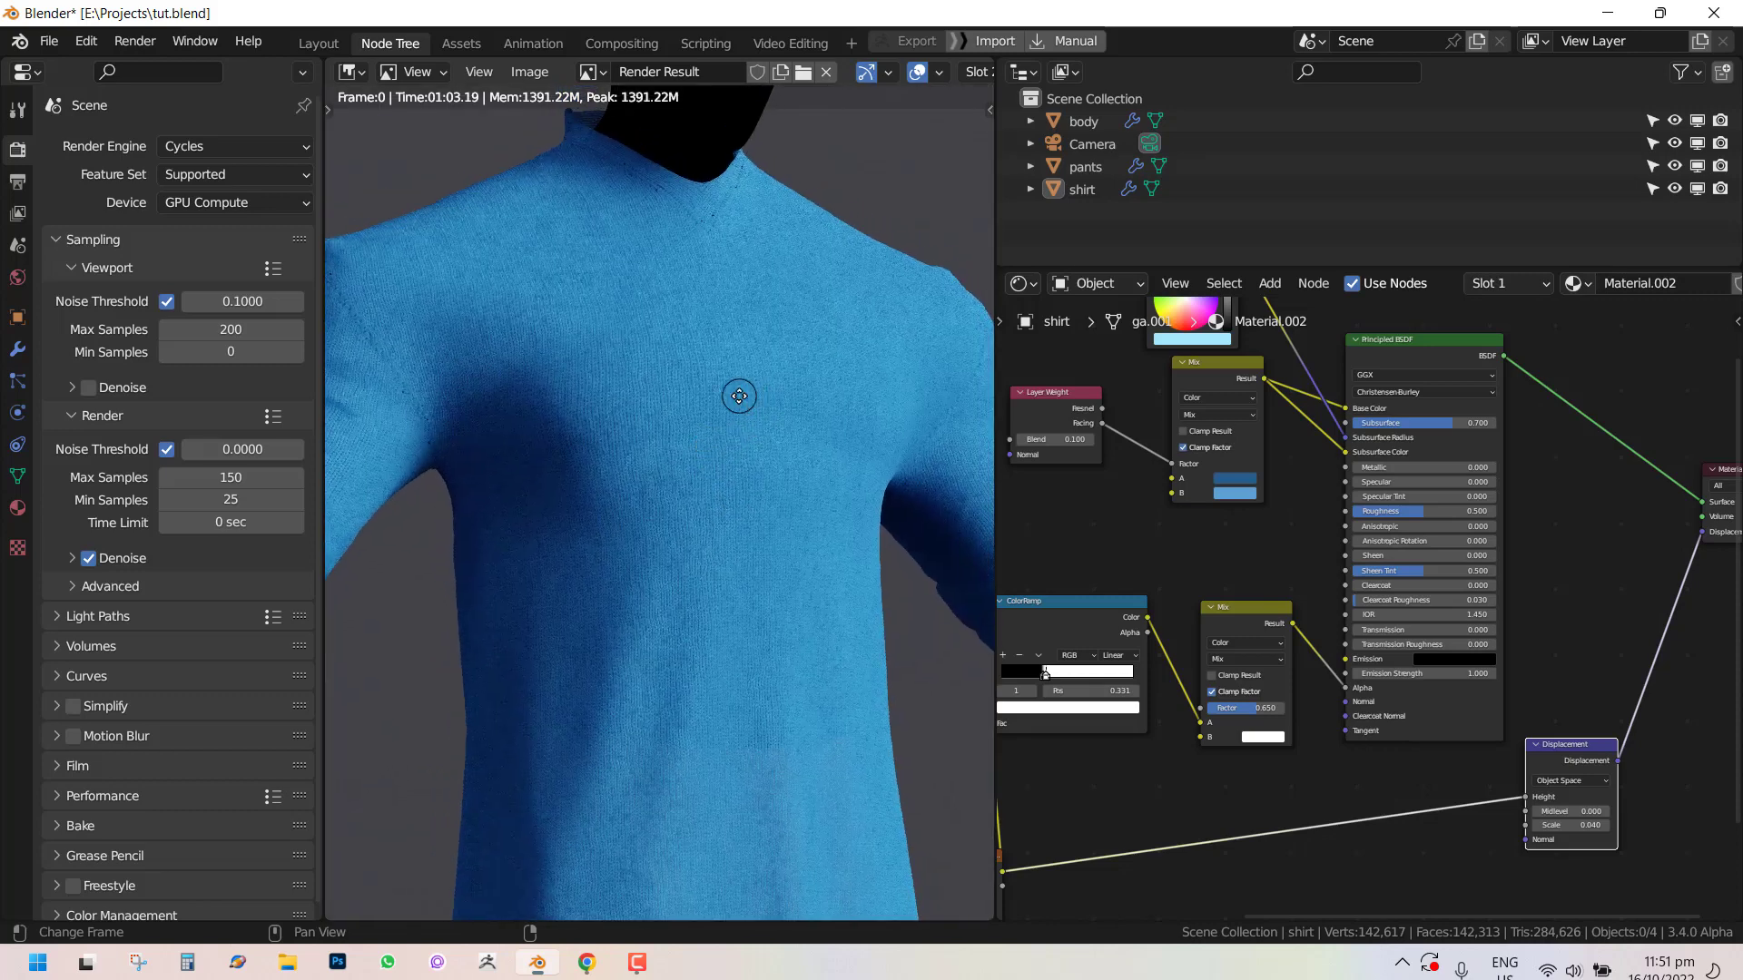
{"action": "middle_click_drag", "start_coordinate": [738, 397], "coordinate": [670, 429]}
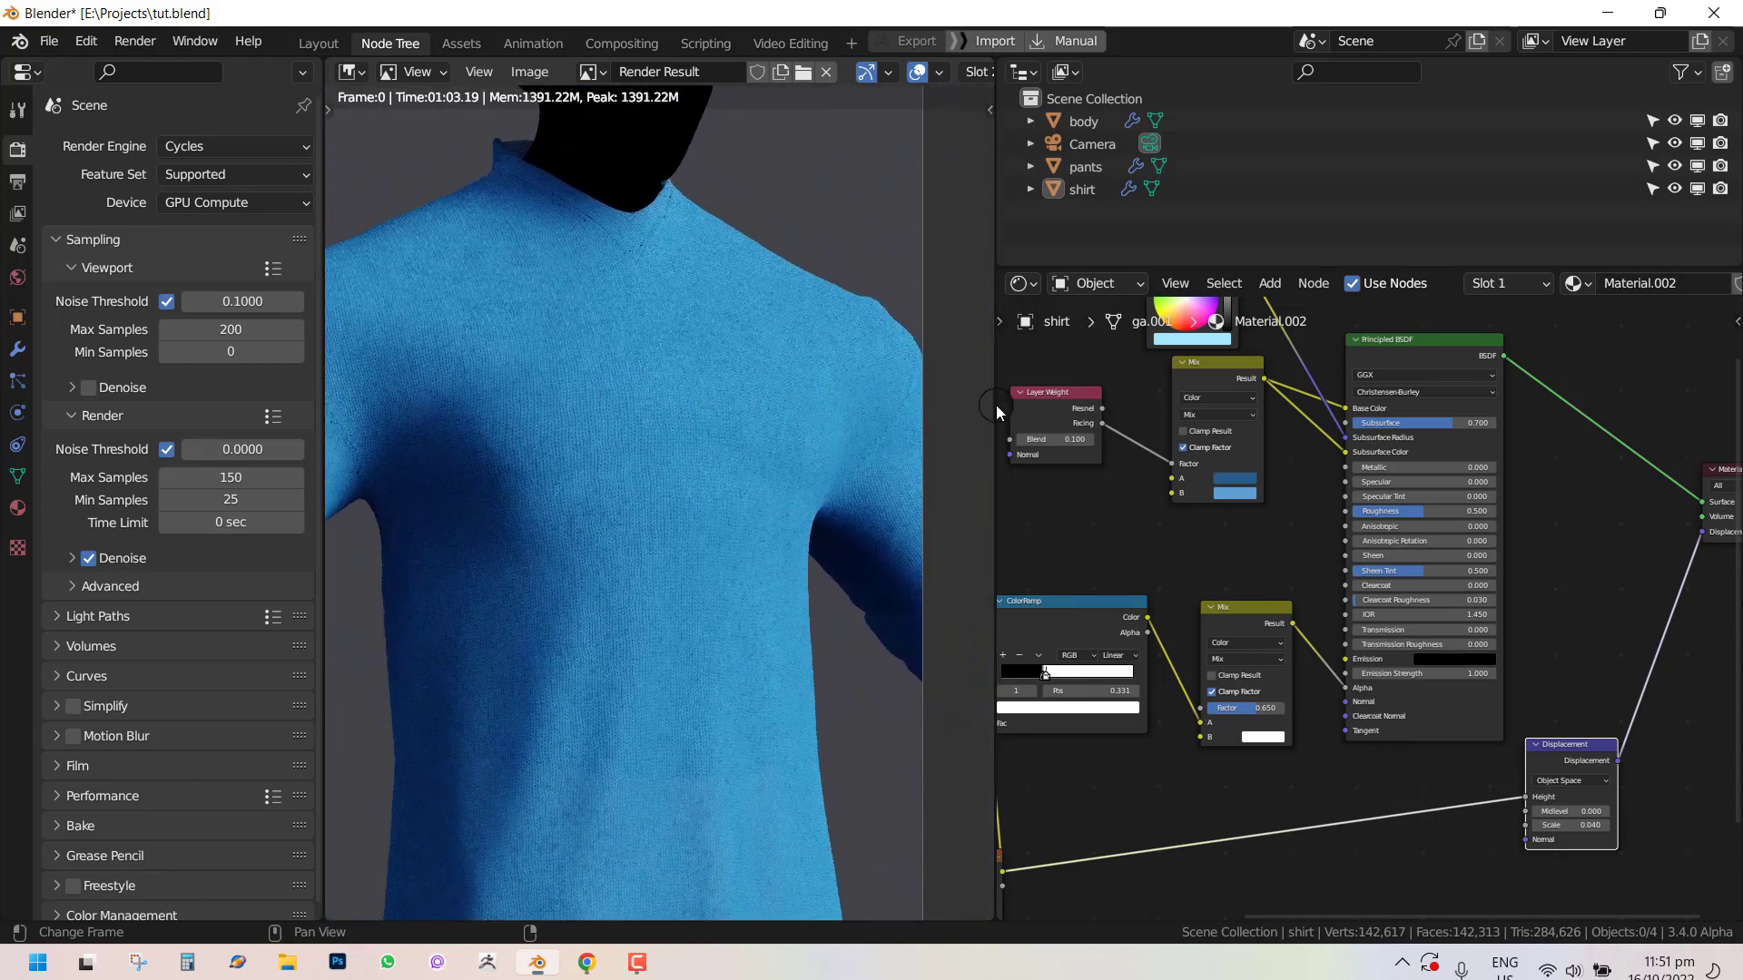
Set the Principled BSDF's Subsurface value to 0.47.
{"action": "left_click", "coordinate": [1470, 424]}
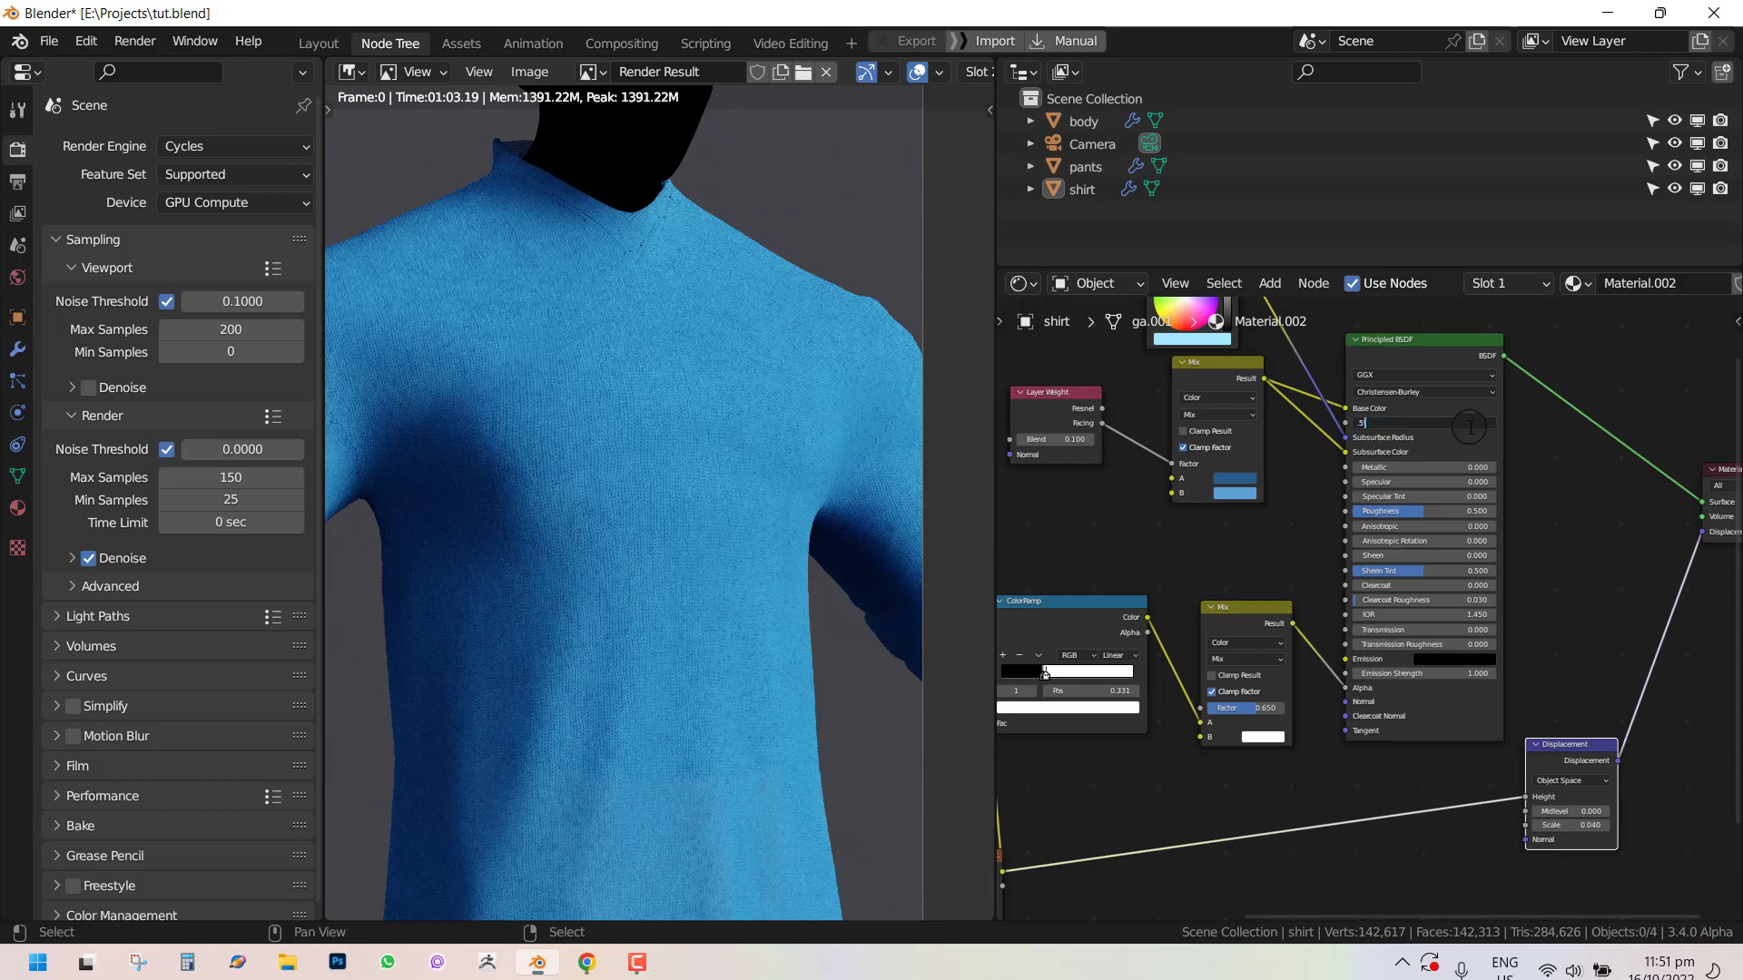
{"action": "type", "text": ".5\\47"}
{"action": "key", "text": "Return"}
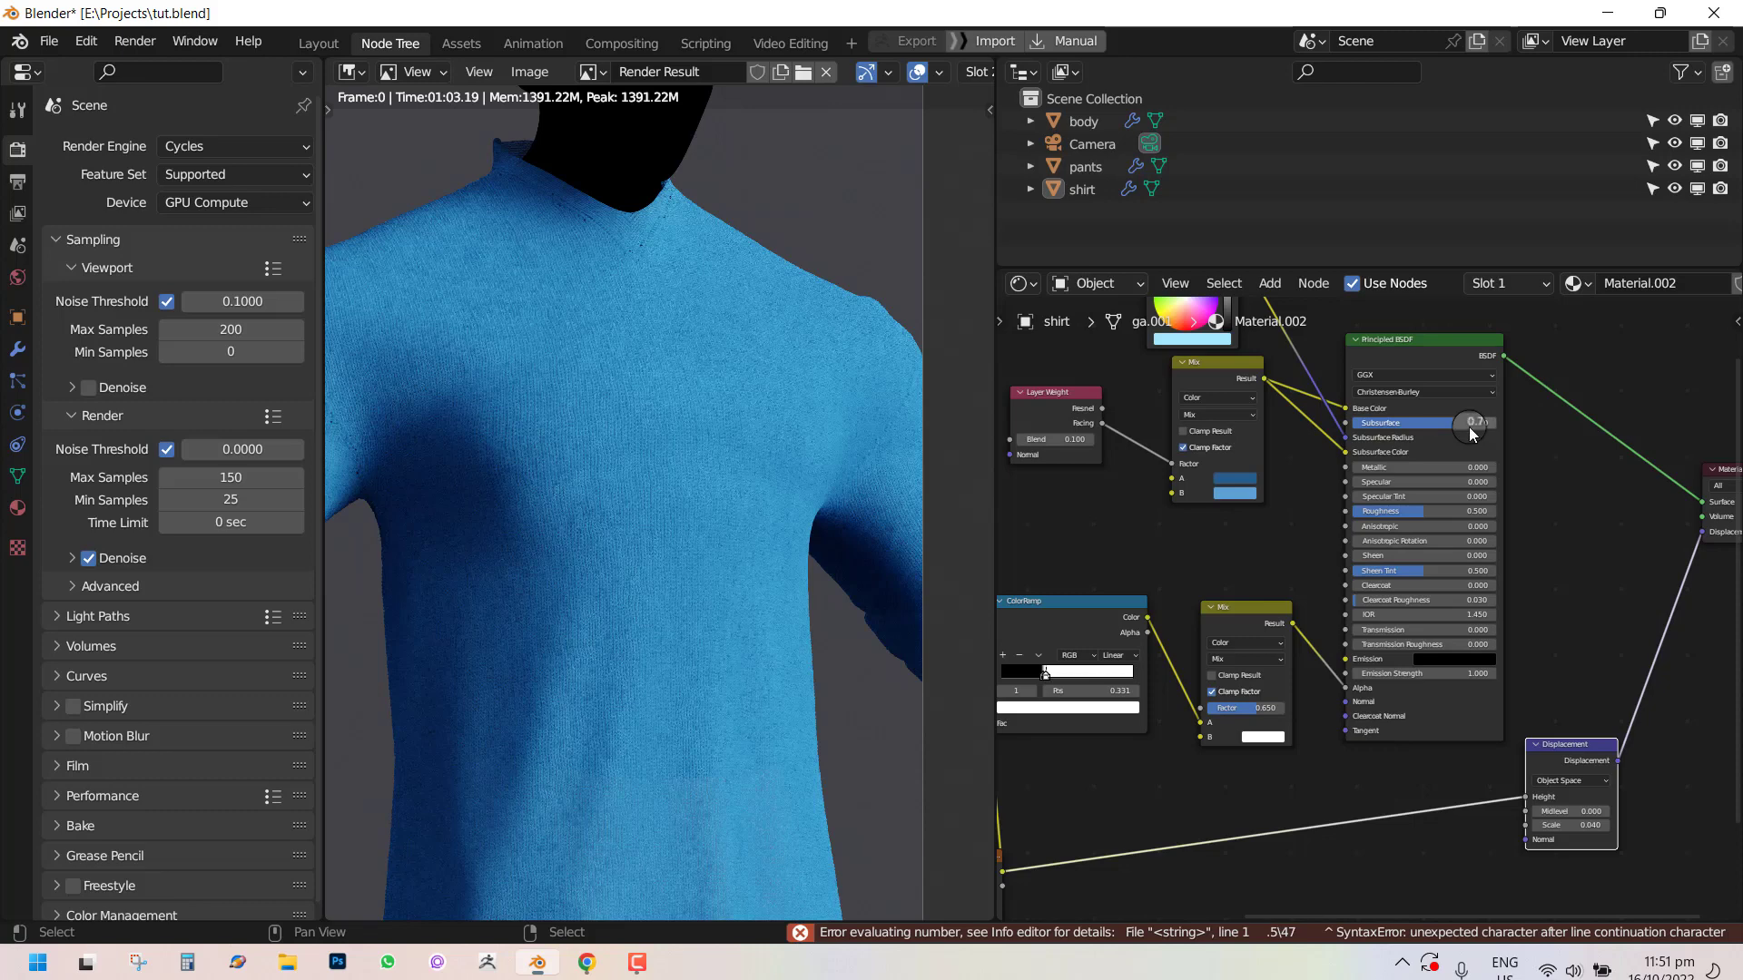
{"action": "left_click", "coordinate": [1470, 430]}
{"action": "type", "text": ".4"}
{"action": "key", "text": "Return"}
Set the Displacement node's Scale to 0.1.
{"action": "middle_click_drag", "start_coordinate": [1539, 752], "coordinate": [1452, 481]}
{"action": "scroll", "coordinate": [1474, 507], "scroll_direction": "up", "scroll_amount": 4}
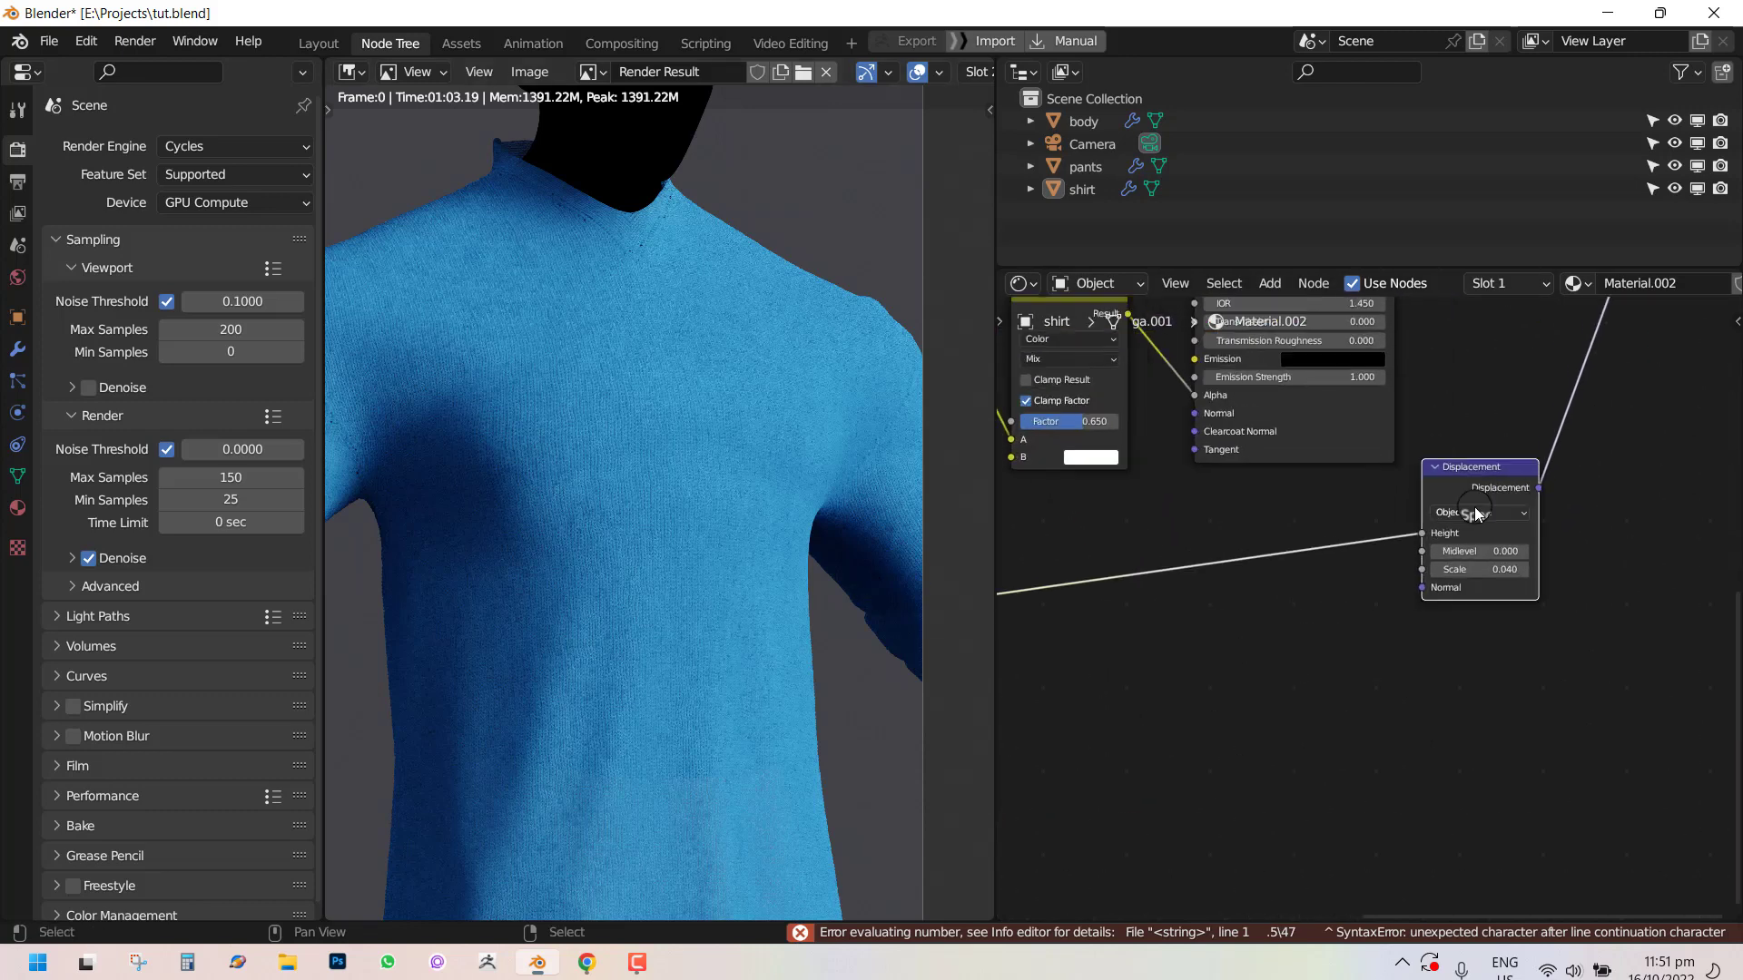
{"action": "left_click", "coordinate": [1503, 565]}
{"action": "left_click", "coordinate": [1519, 573]}
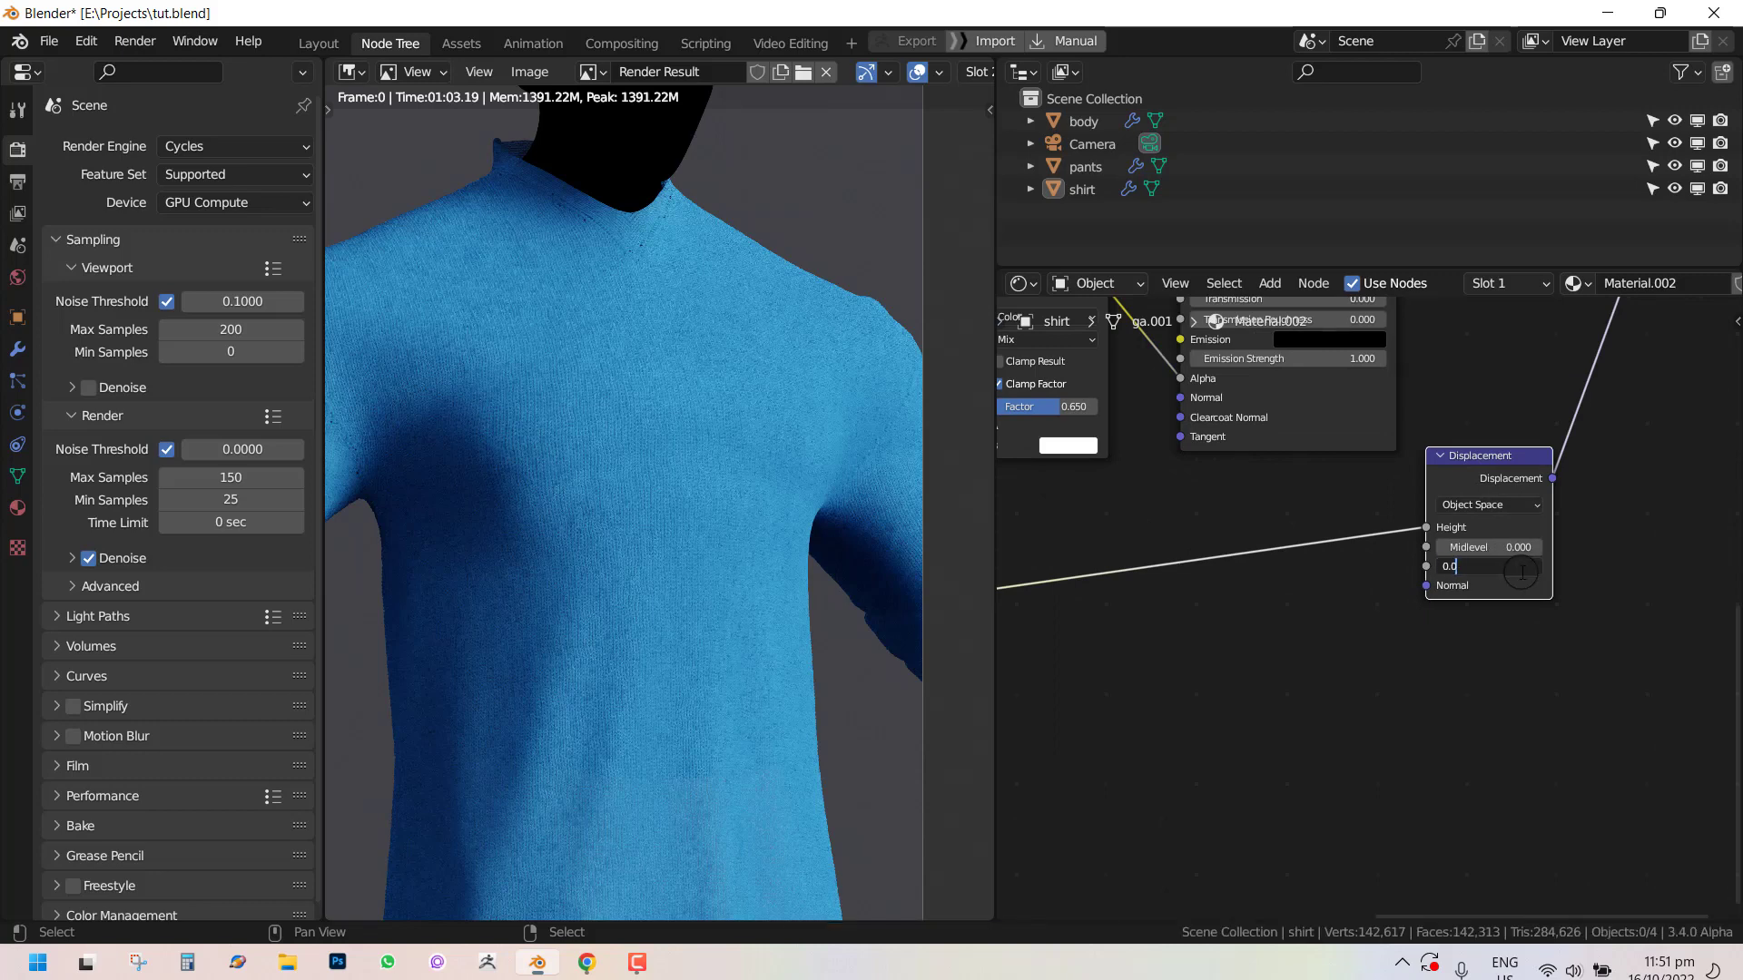
{"action": "key", "text": "Escape"}
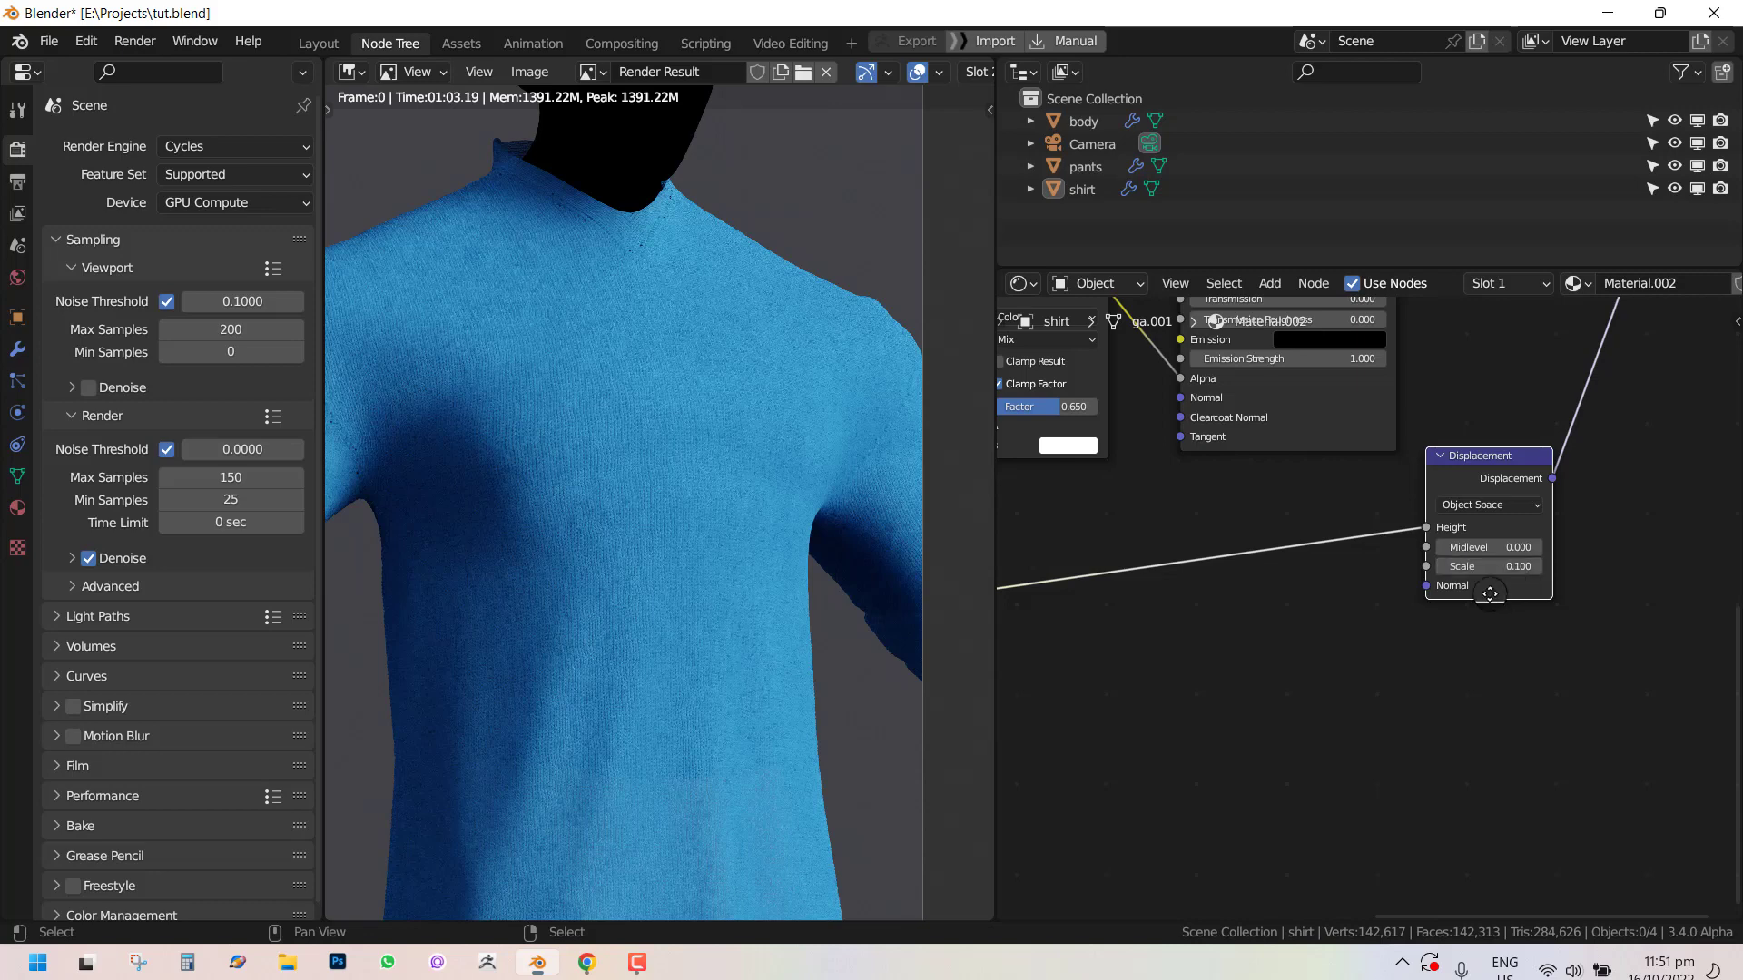
Move the Principled BSDF node further to the right in the node tree.
{"action": "middle_click_drag", "start_coordinate": [1489, 592], "coordinate": [1420, 779]}
{"action": "scroll", "coordinate": [1416, 771], "scroll_direction": "down", "scroll_amount": 1}
{"action": "left_click_drag", "start_coordinate": [1408, 658], "coordinate": [1331, 685]}
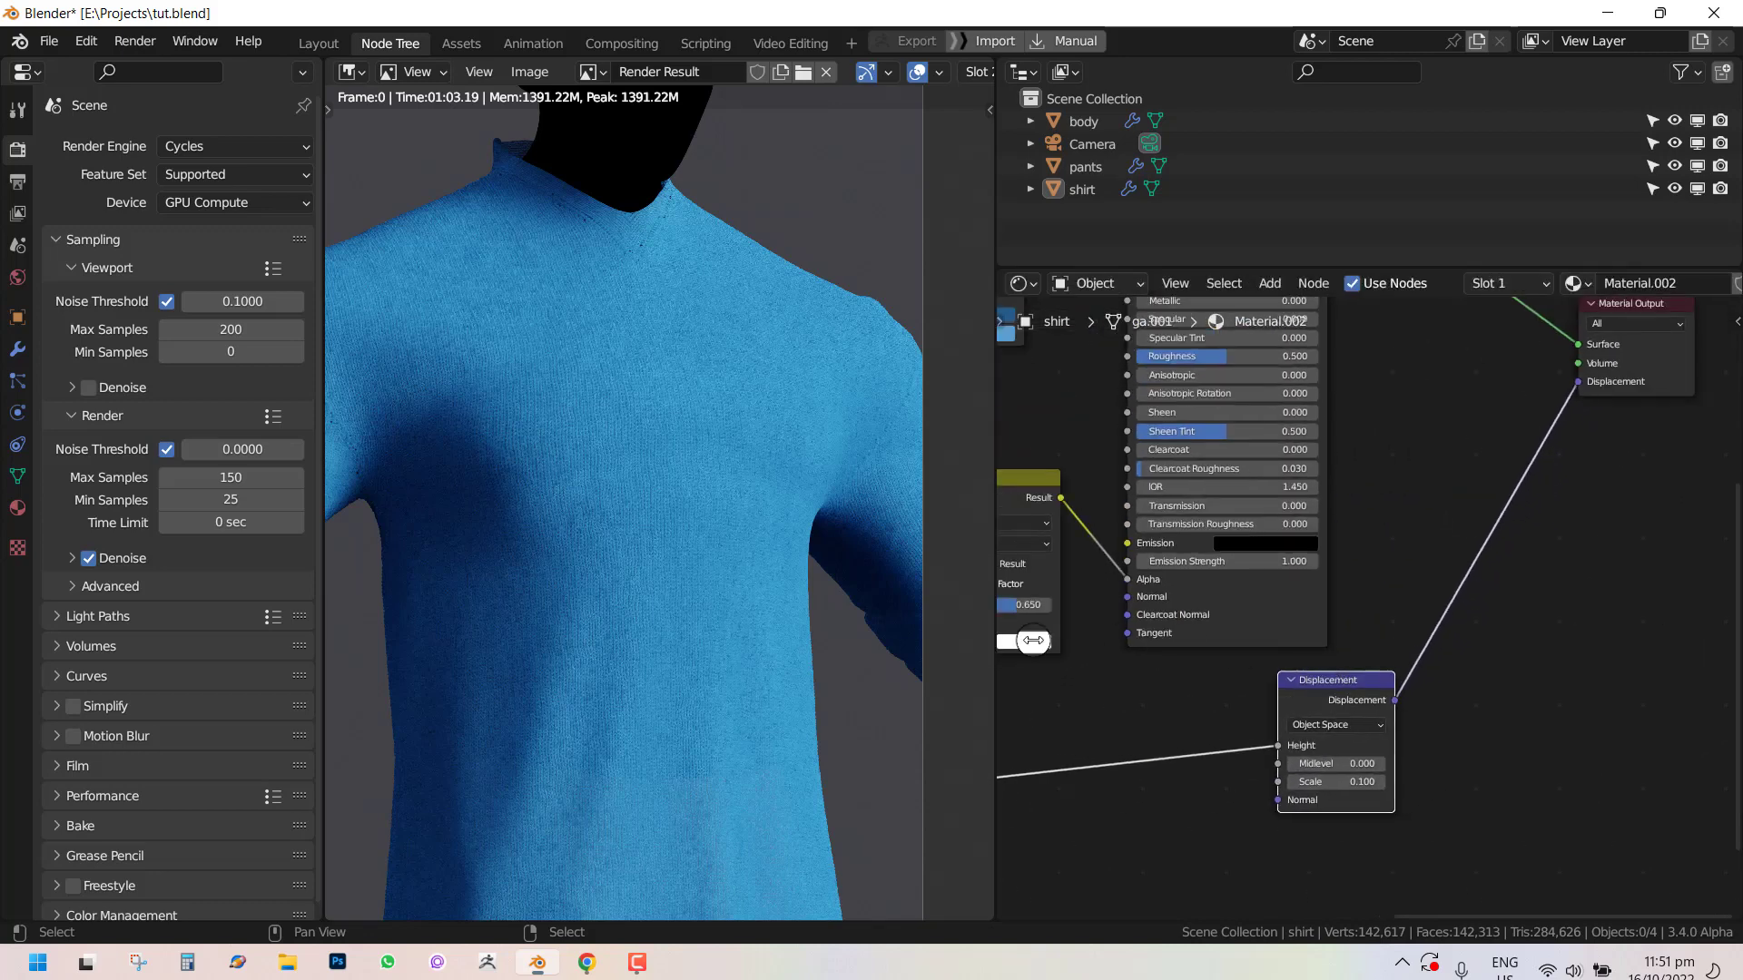
{"action": "scroll", "coordinate": [1386, 492], "scroll_direction": "down", "scroll_amount": 3}
{"action": "middle_click_drag", "start_coordinate": [1374, 459], "coordinate": [1428, 618]}
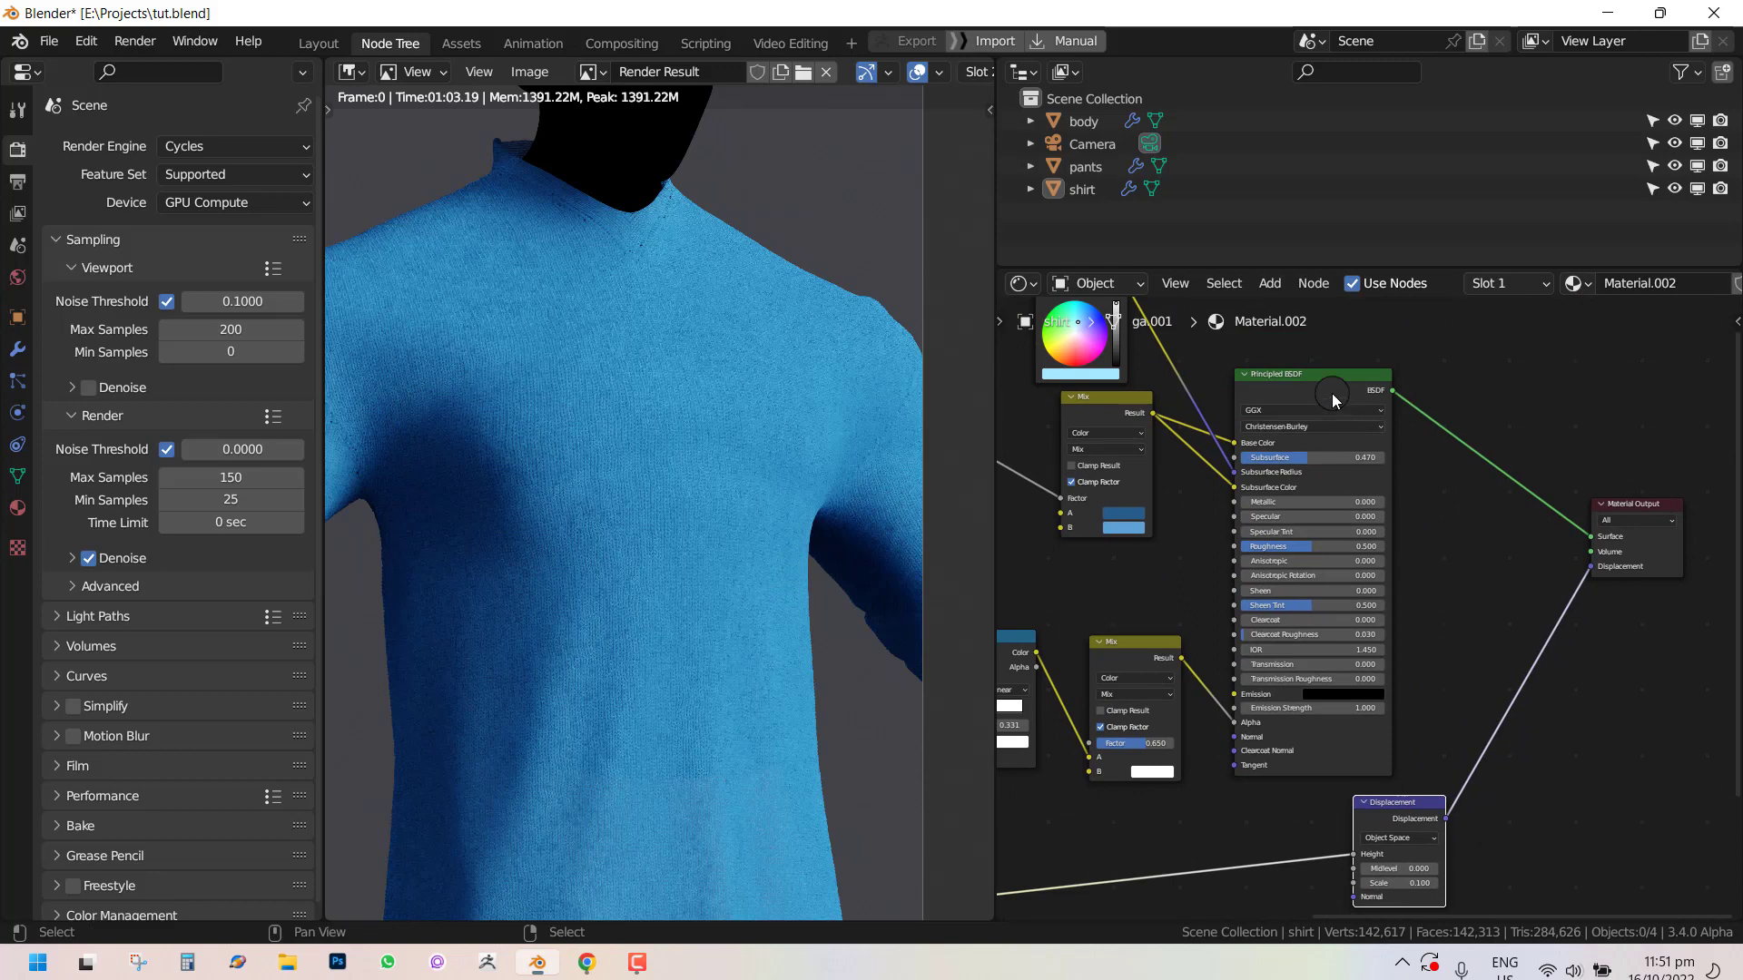
{"action": "left_click_drag", "start_coordinate": [1331, 394], "coordinate": [1414, 358]}
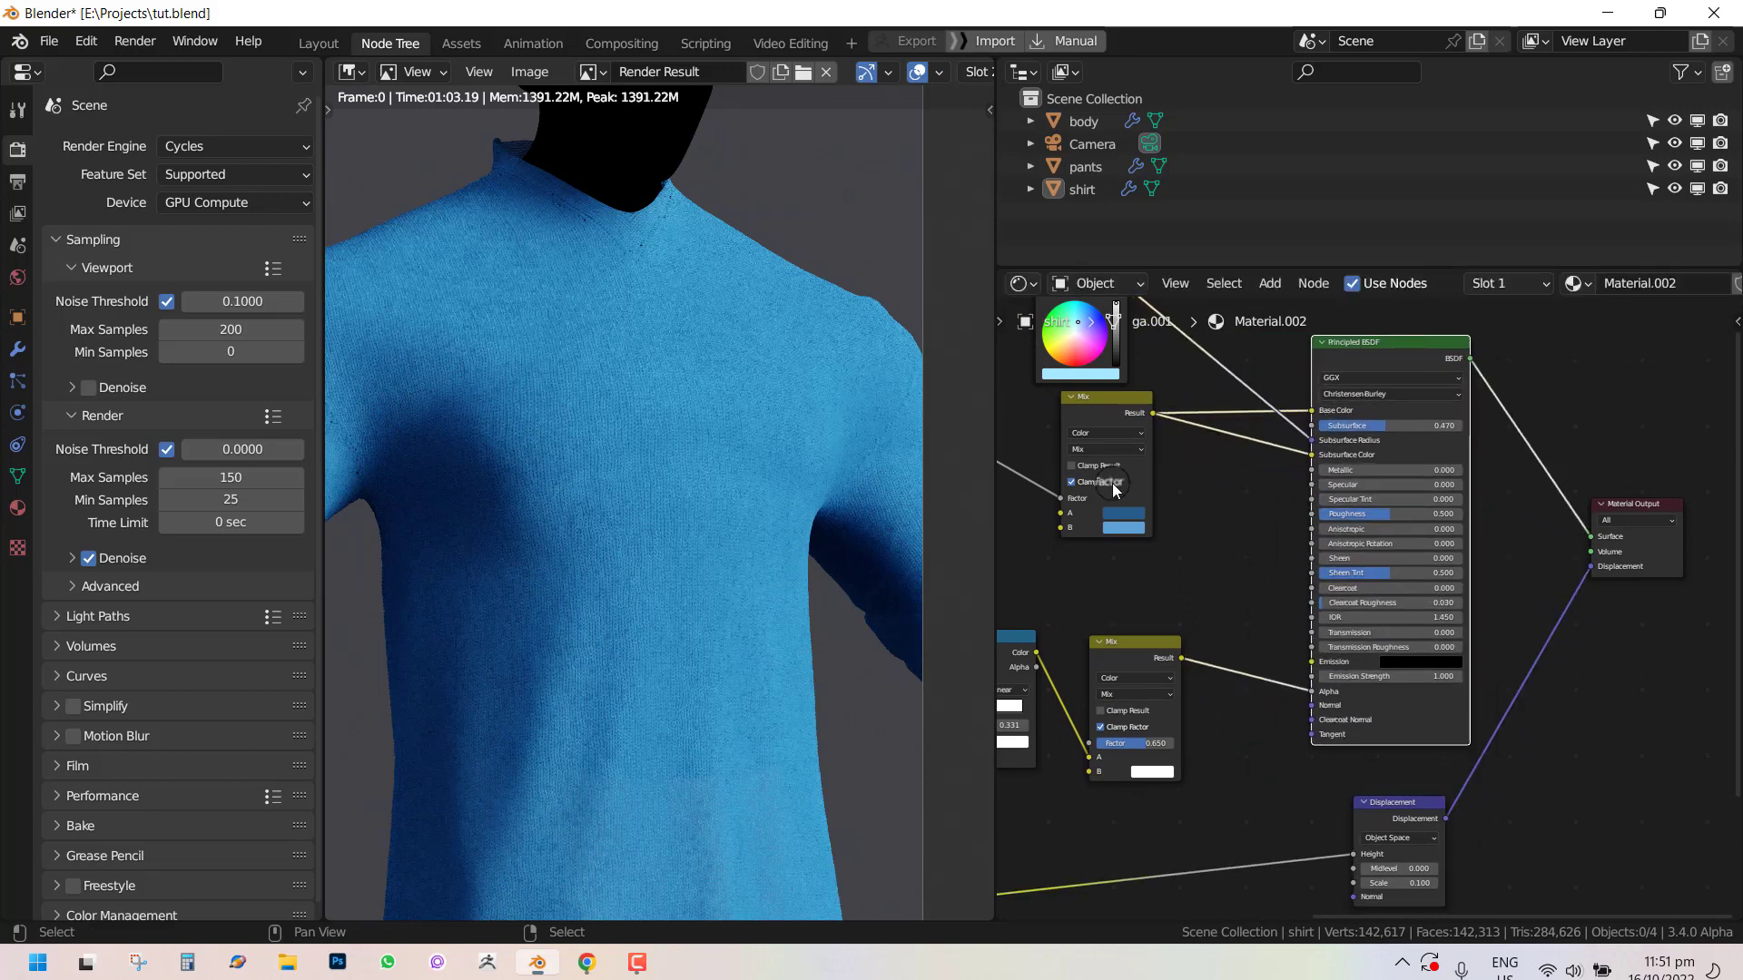
Close the render view and switch the viewport to Rendered shading.
{"action": "scroll", "coordinate": [809, 581], "scroll_direction": "down", "scroll_amount": 4}
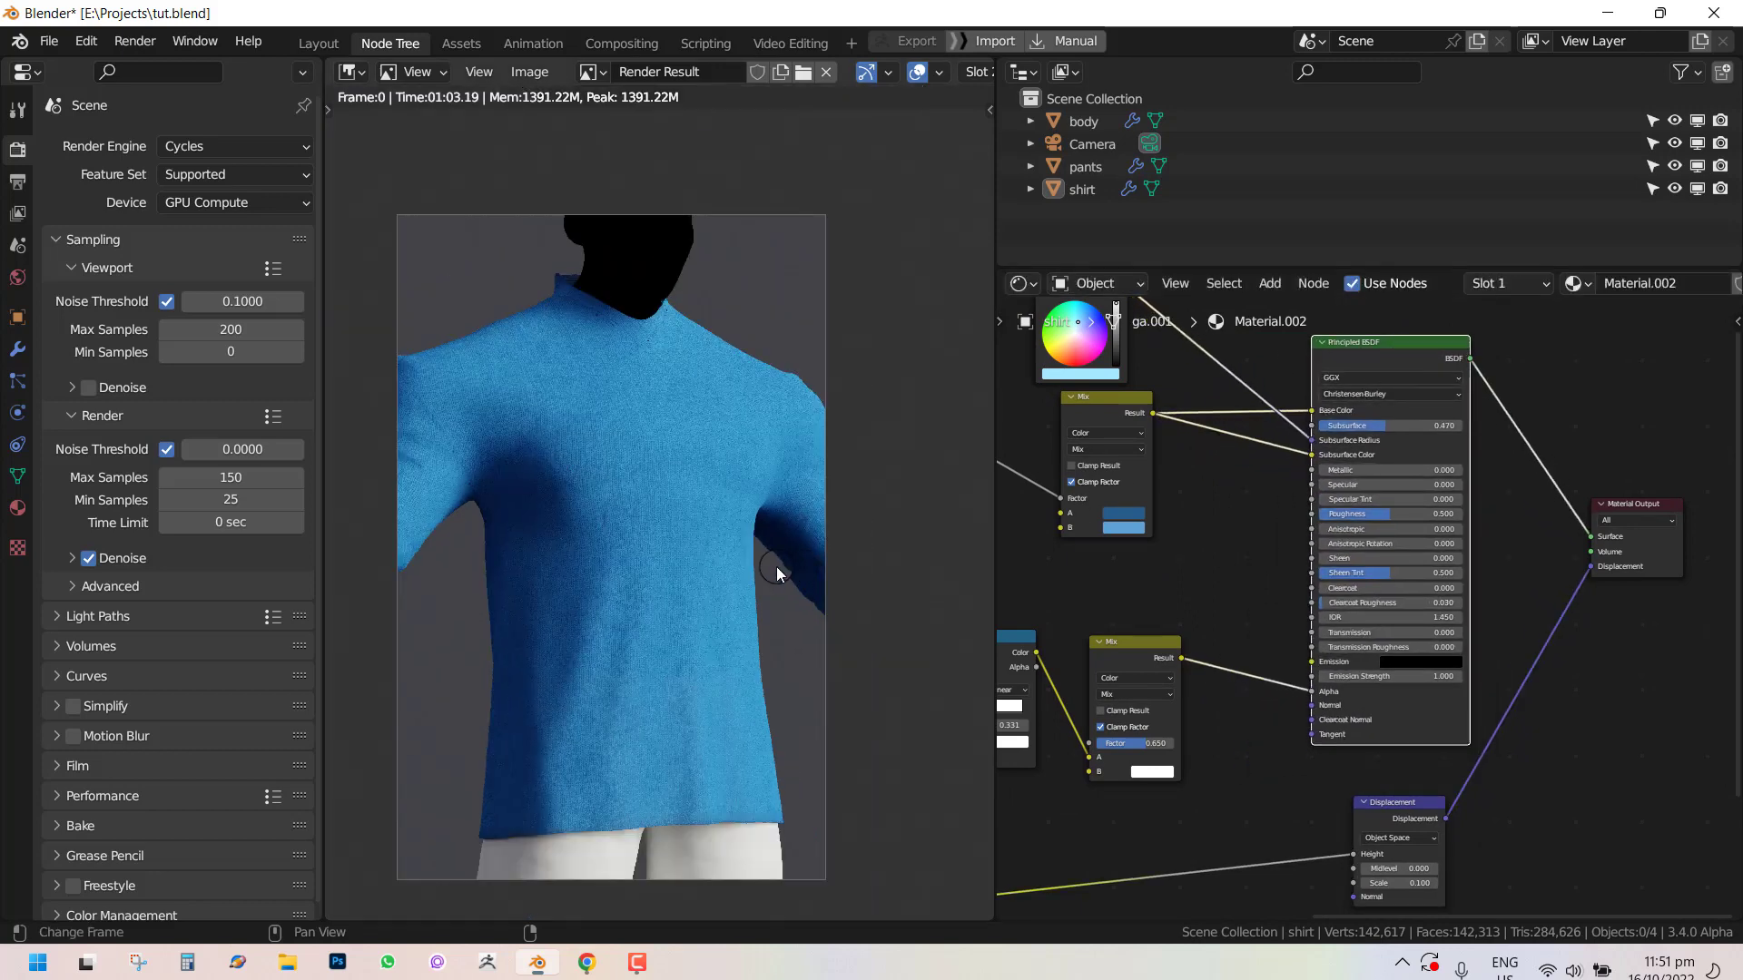
{"action": "middle_click_drag", "start_coordinate": [776, 574], "coordinate": [791, 506]}
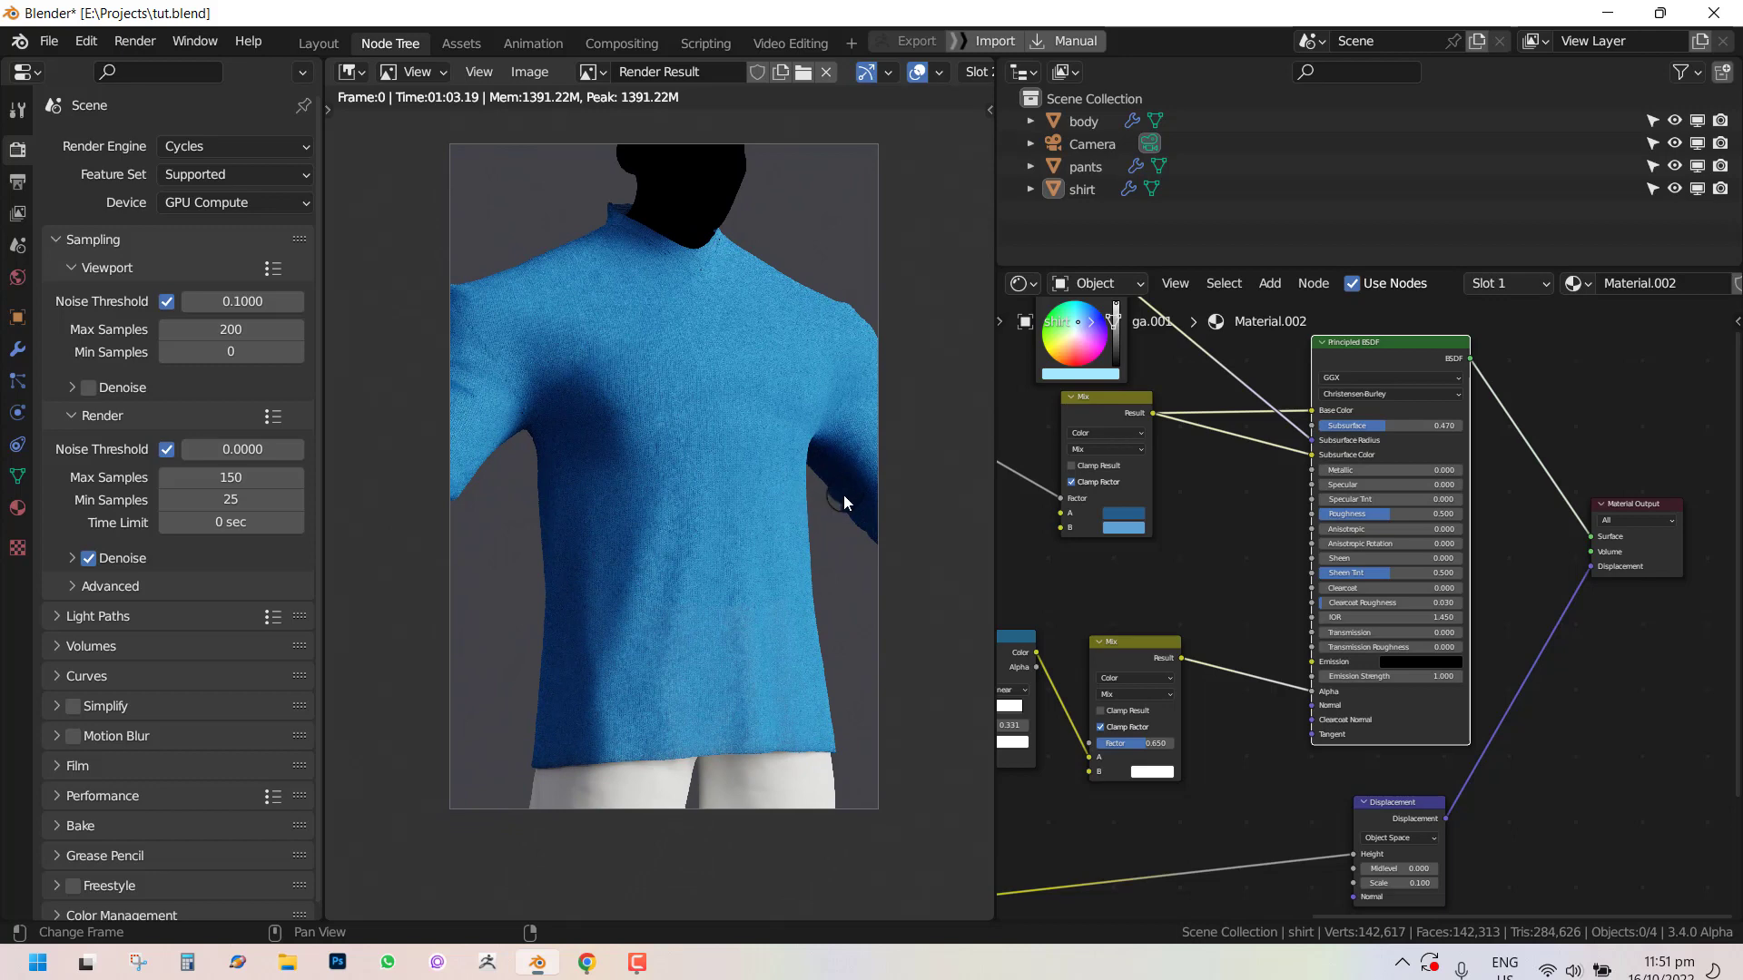
{"action": "key", "text": "grave"}
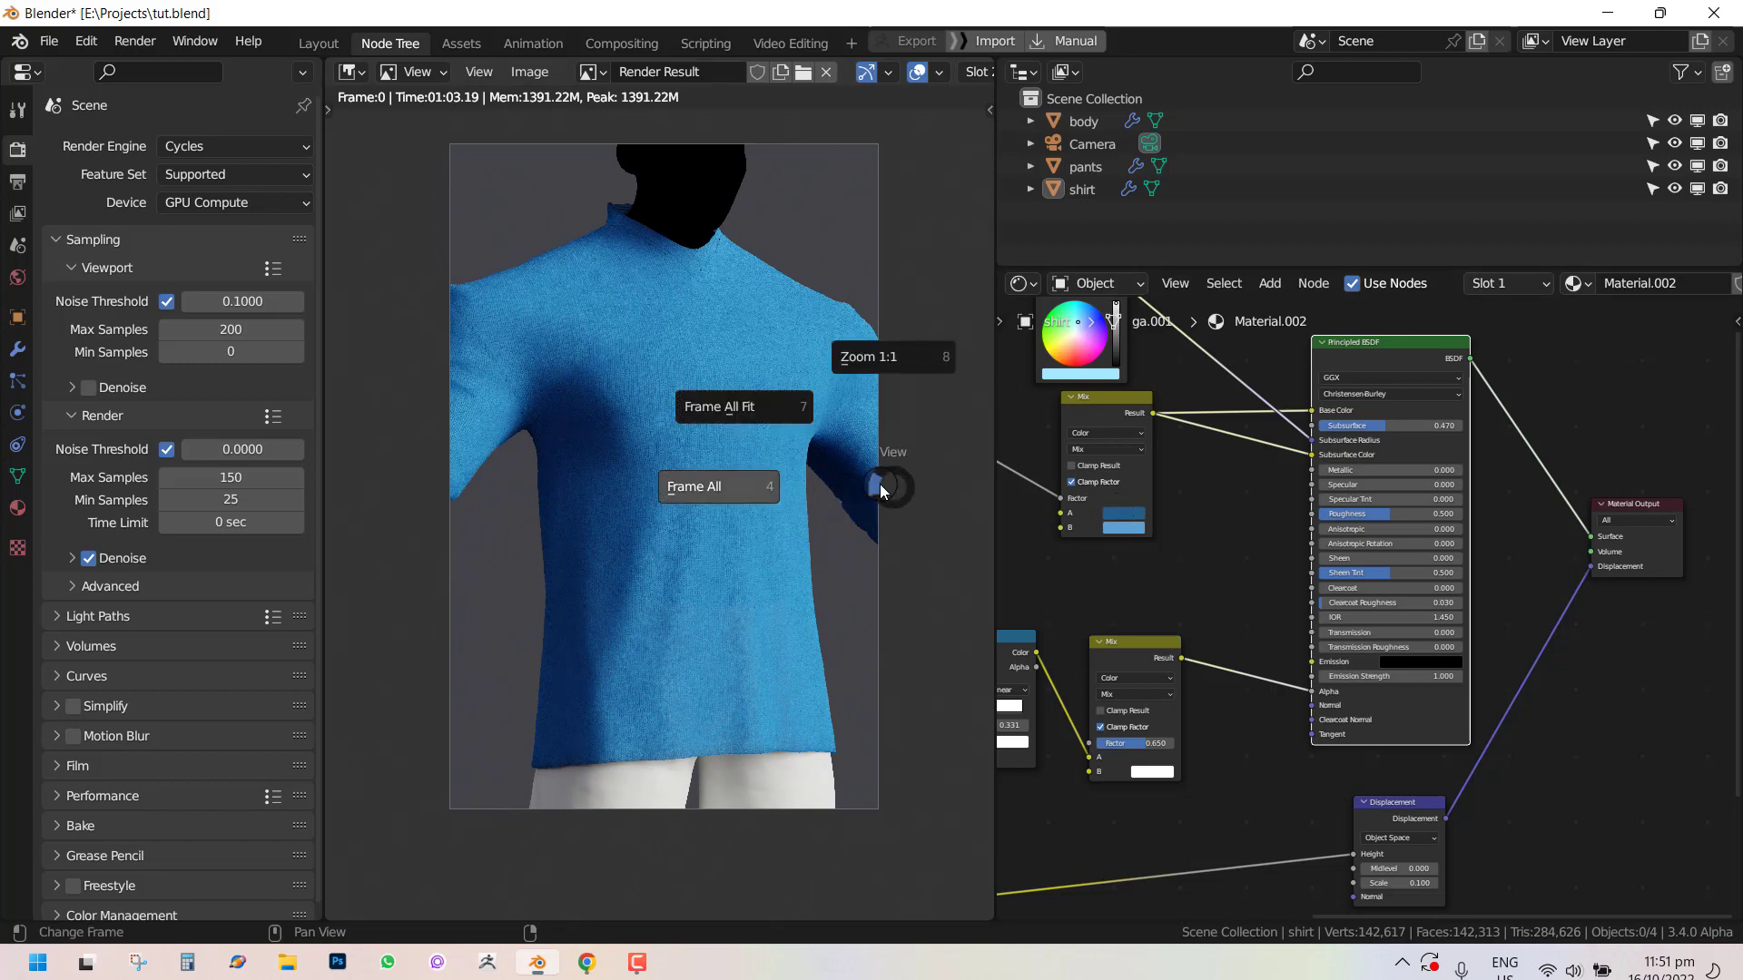
{"action": "key", "text": "Escape"}
{"action": "key", "text": "Escape"}
{"action": "key", "text": "z"}
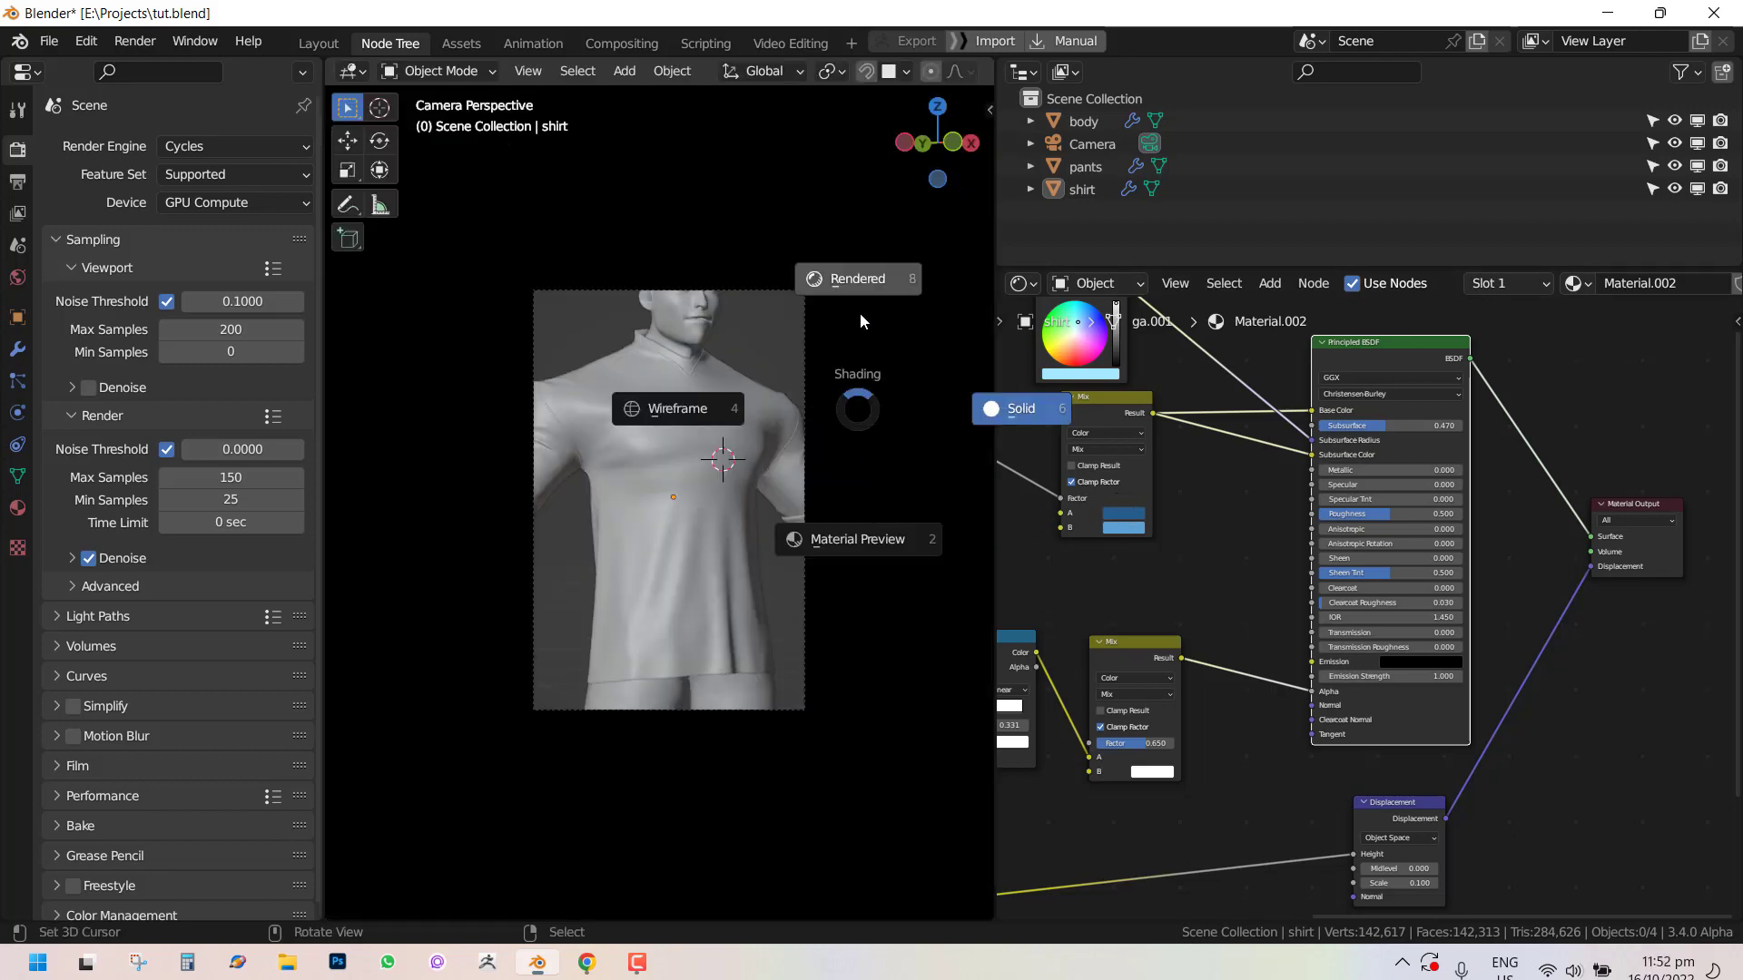
{"action": "left_click", "coordinate": [858, 313]}
Recolor the Mix node's two colors to a near-black and a light greyish lavender.
{"action": "scroll", "coordinate": [842, 325], "scroll_direction": "up", "scroll_amount": 2}
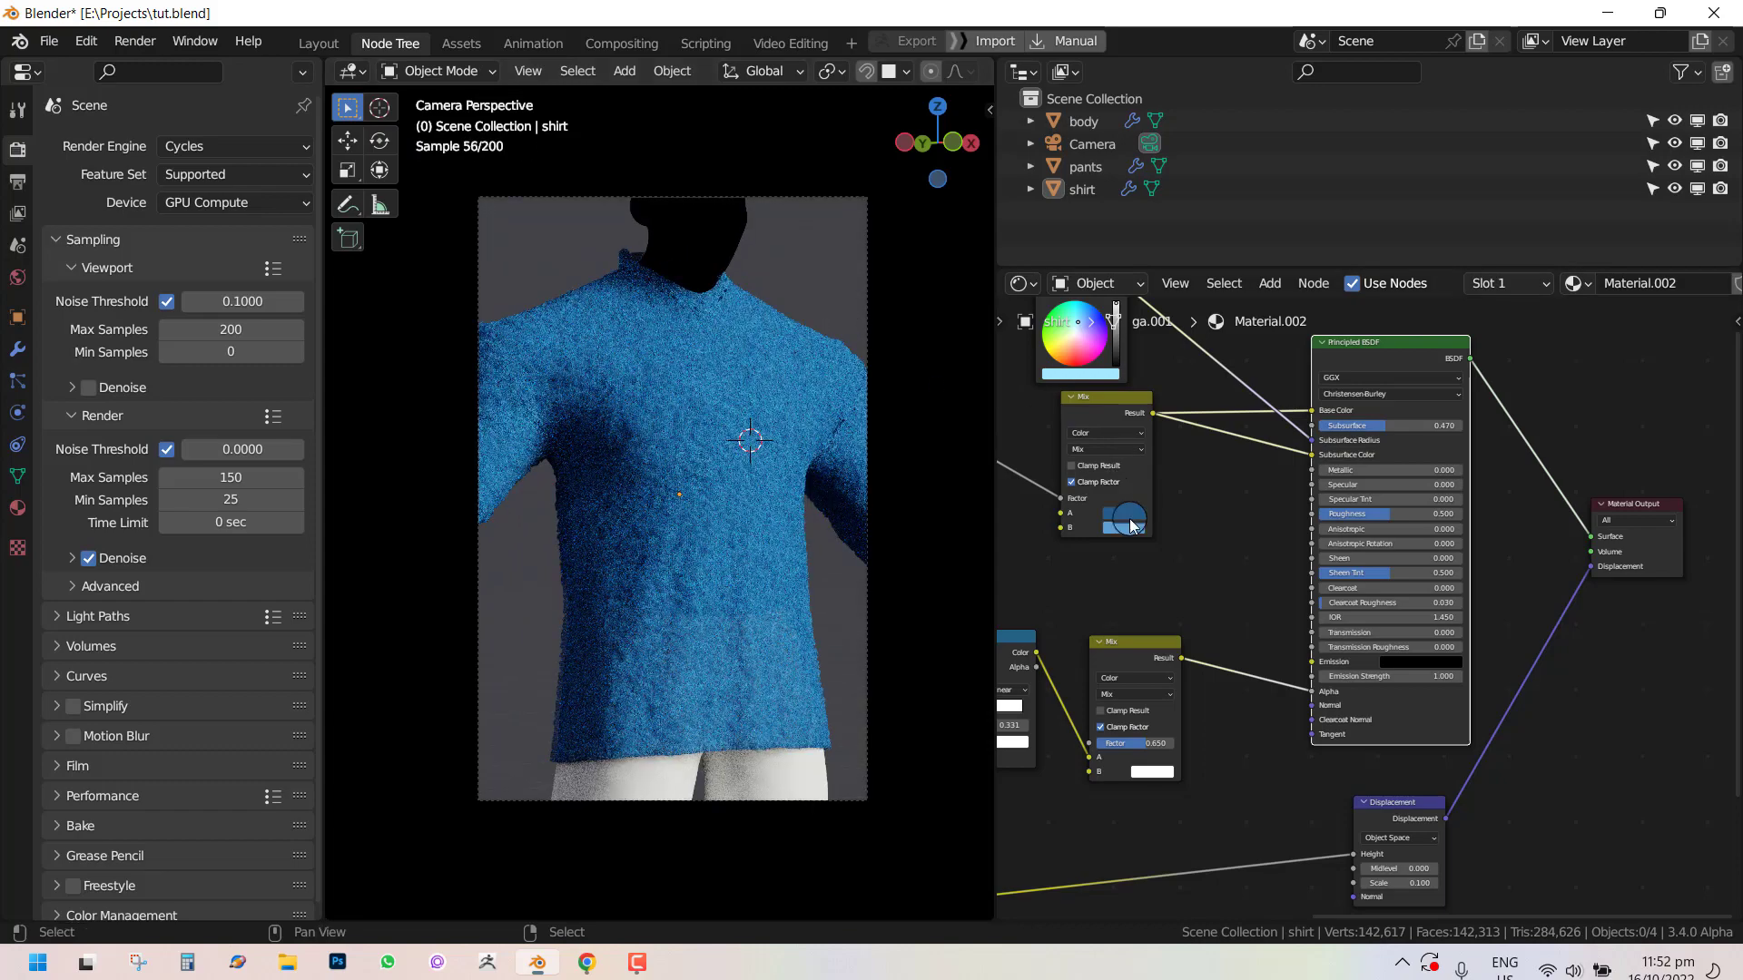
{"action": "left_click", "coordinate": [1131, 527]}
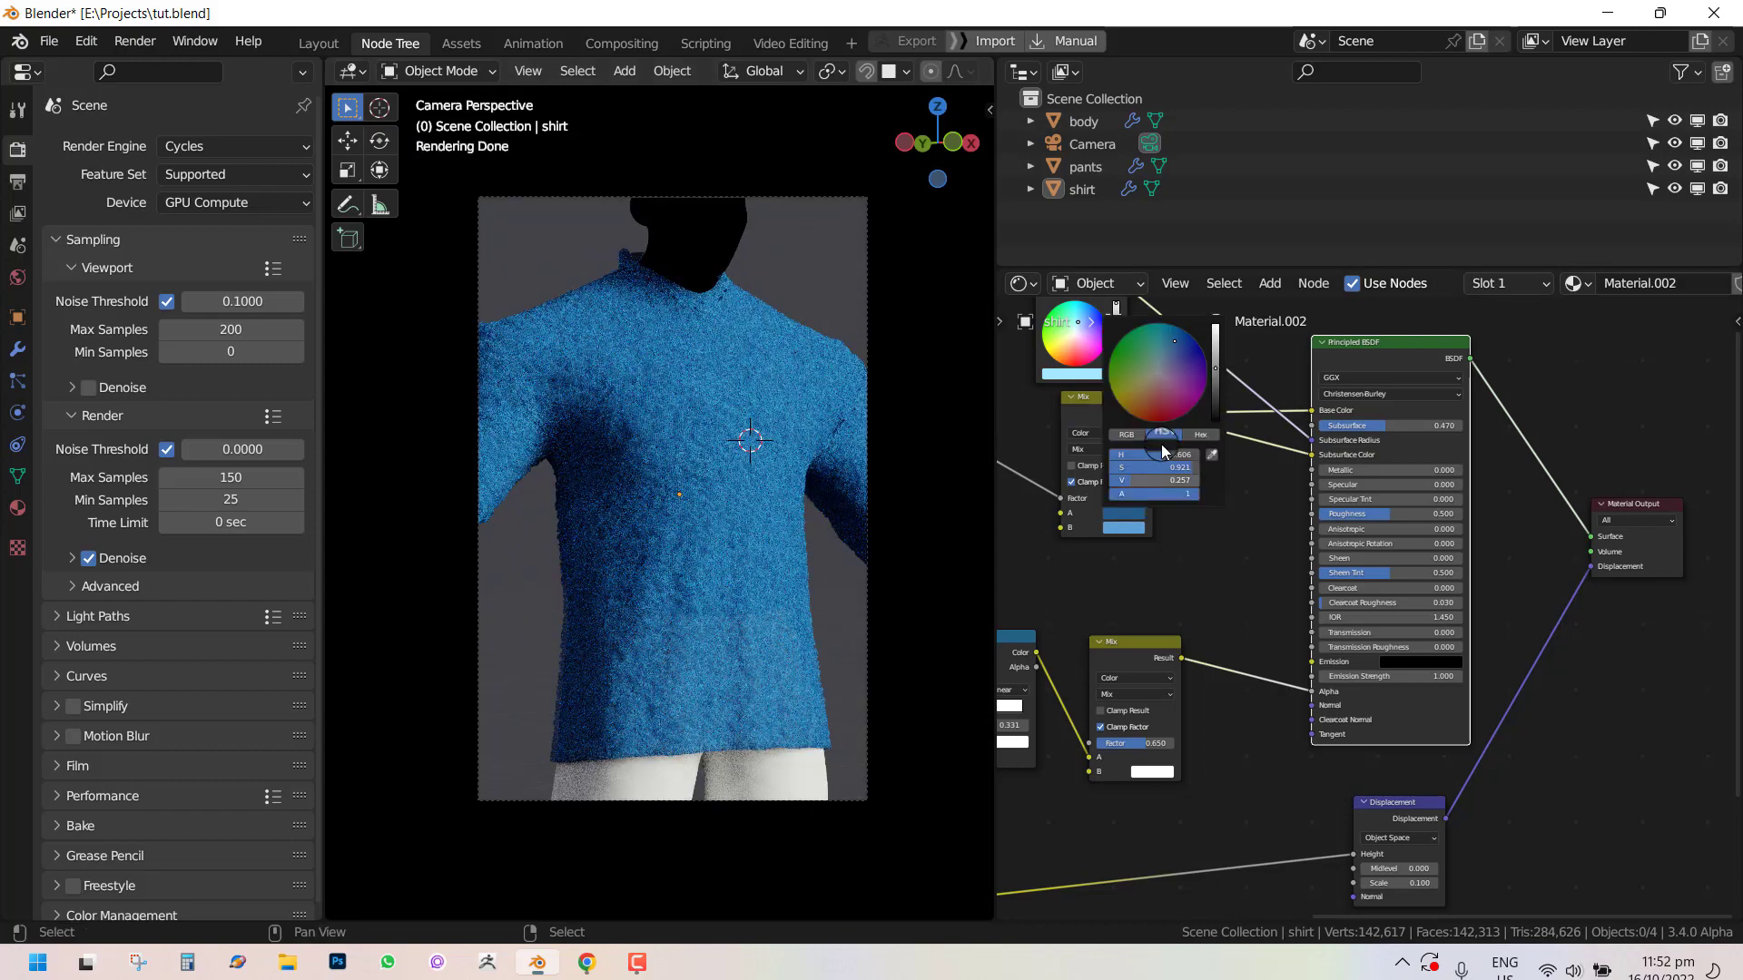
{"action": "left_click_drag", "start_coordinate": [1157, 379], "coordinate": [1222, 417]}
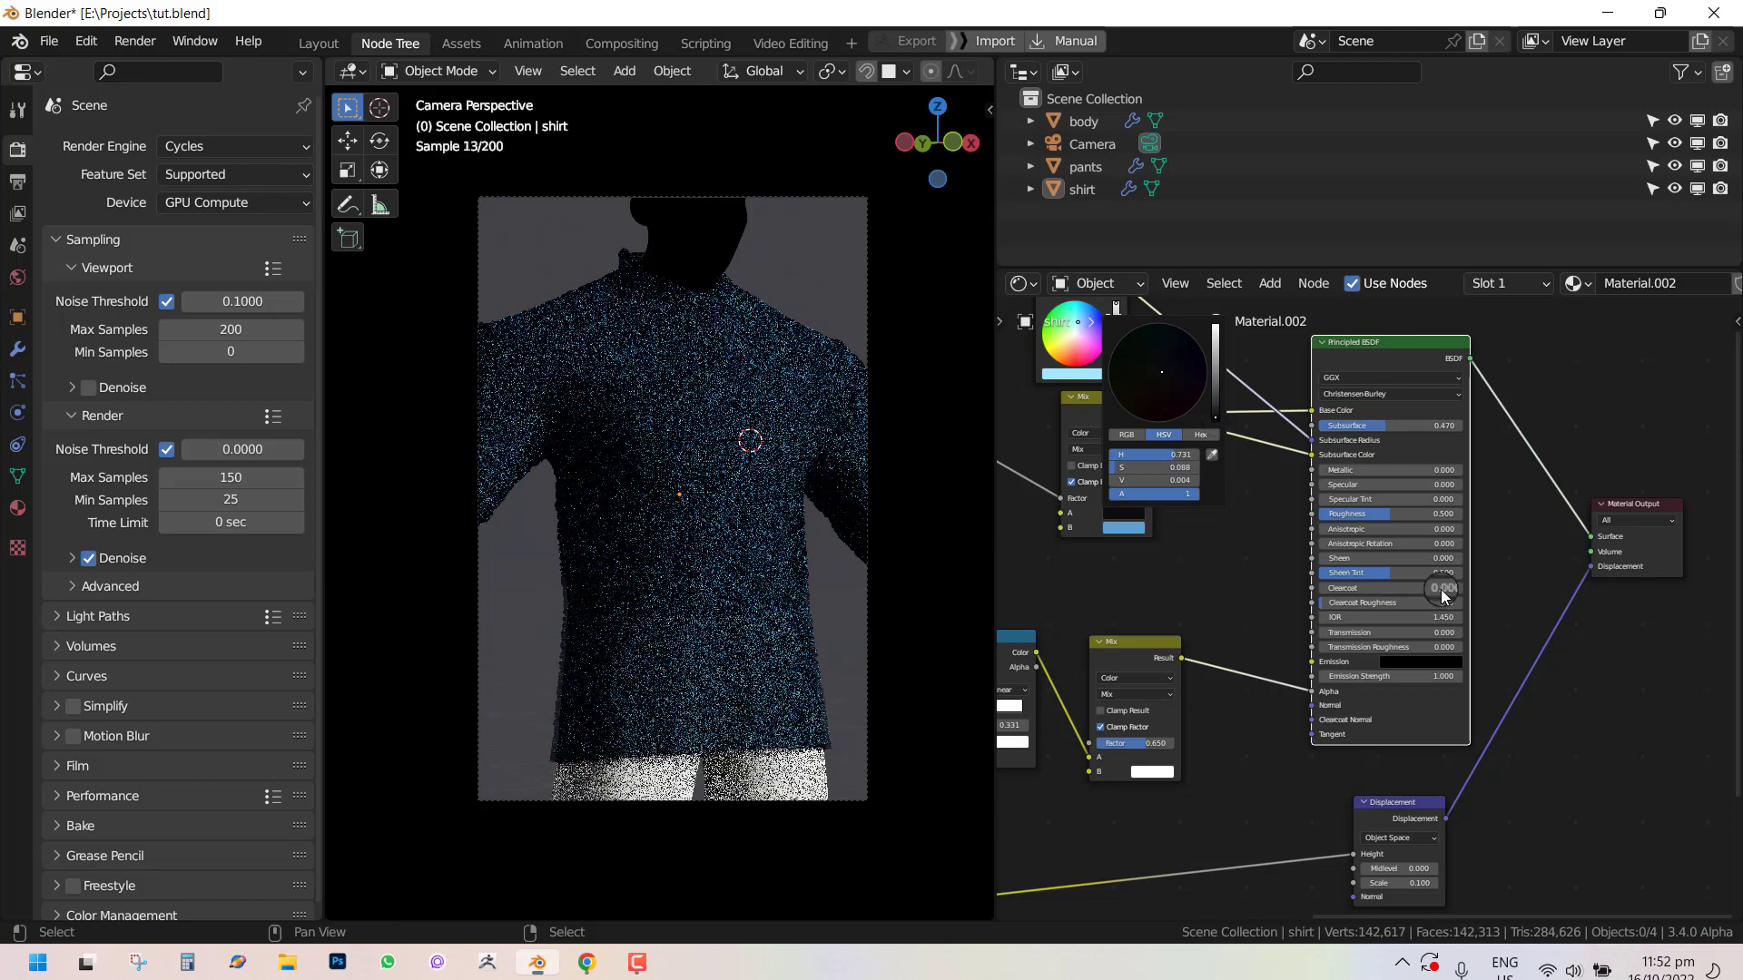
{"action": "scroll", "coordinate": [1179, 574], "scroll_direction": "up", "scroll_amount": 2}
{"action": "scroll", "coordinate": [1077, 545], "scroll_direction": "up", "scroll_amount": 1}
{"action": "middle_click_drag", "start_coordinate": [1074, 545], "coordinate": [1247, 550]}
{"action": "scroll", "coordinate": [1155, 553], "scroll_direction": "up", "scroll_amount": 1}
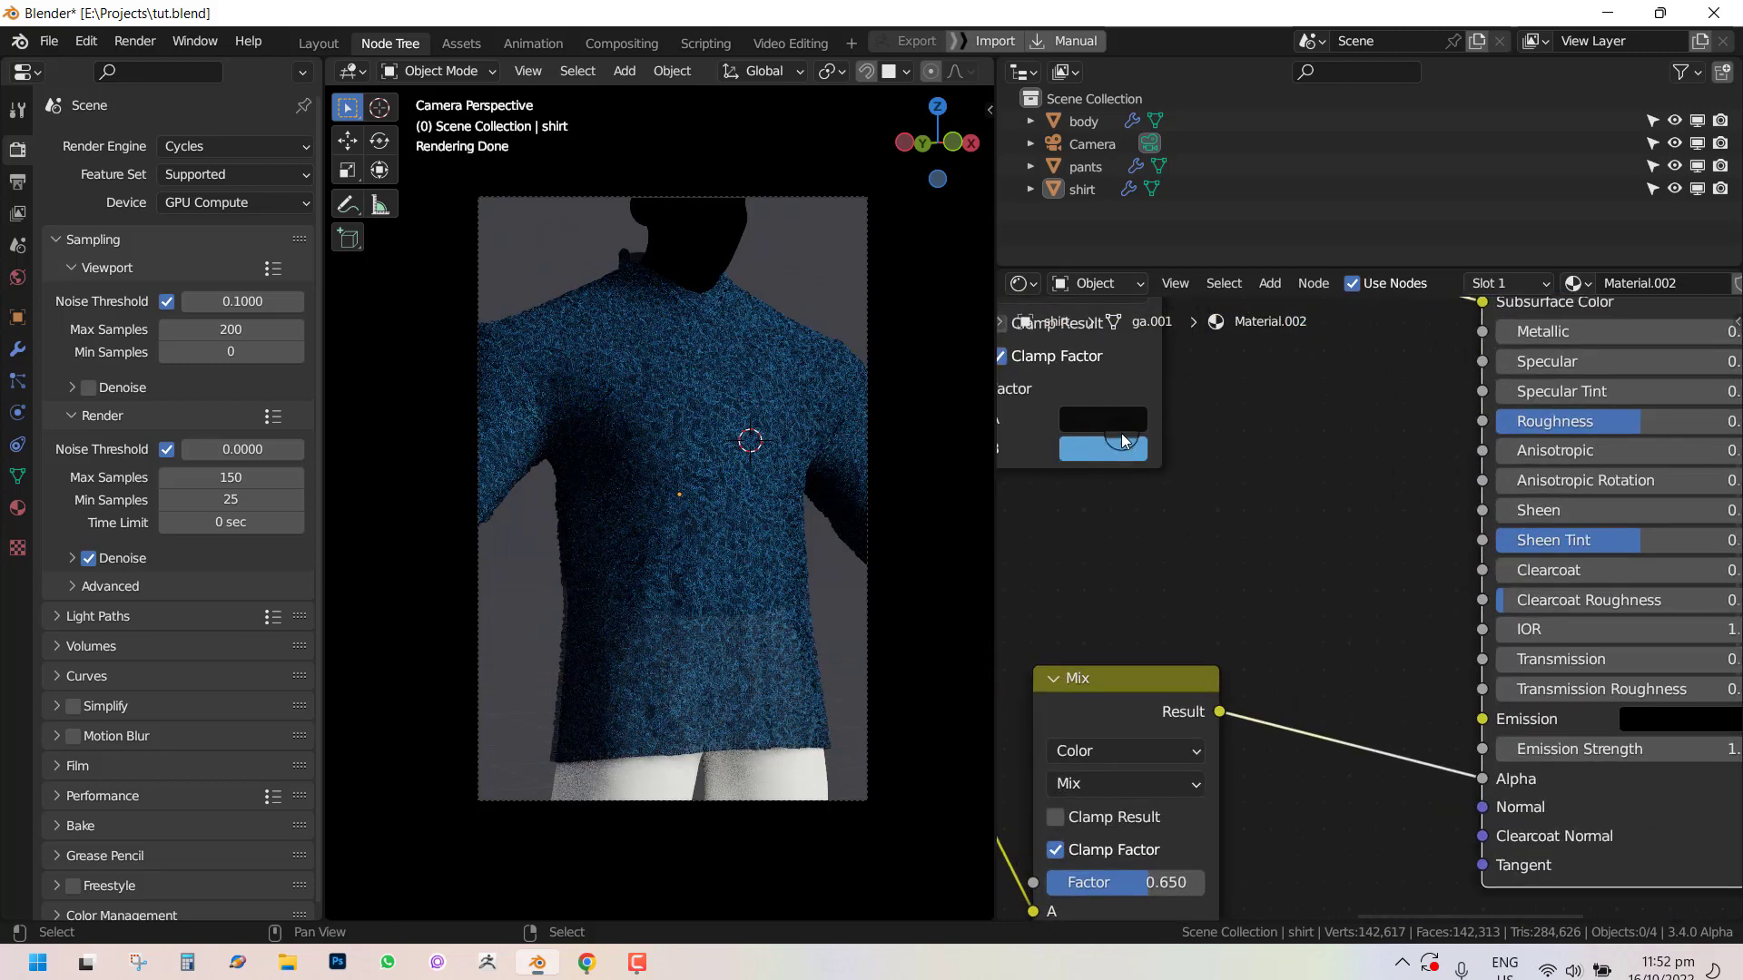
{"action": "left_click", "coordinate": [1119, 450]}
{"action": "left_click_drag", "start_coordinate": [1290, 200], "coordinate": [1292, 142]}
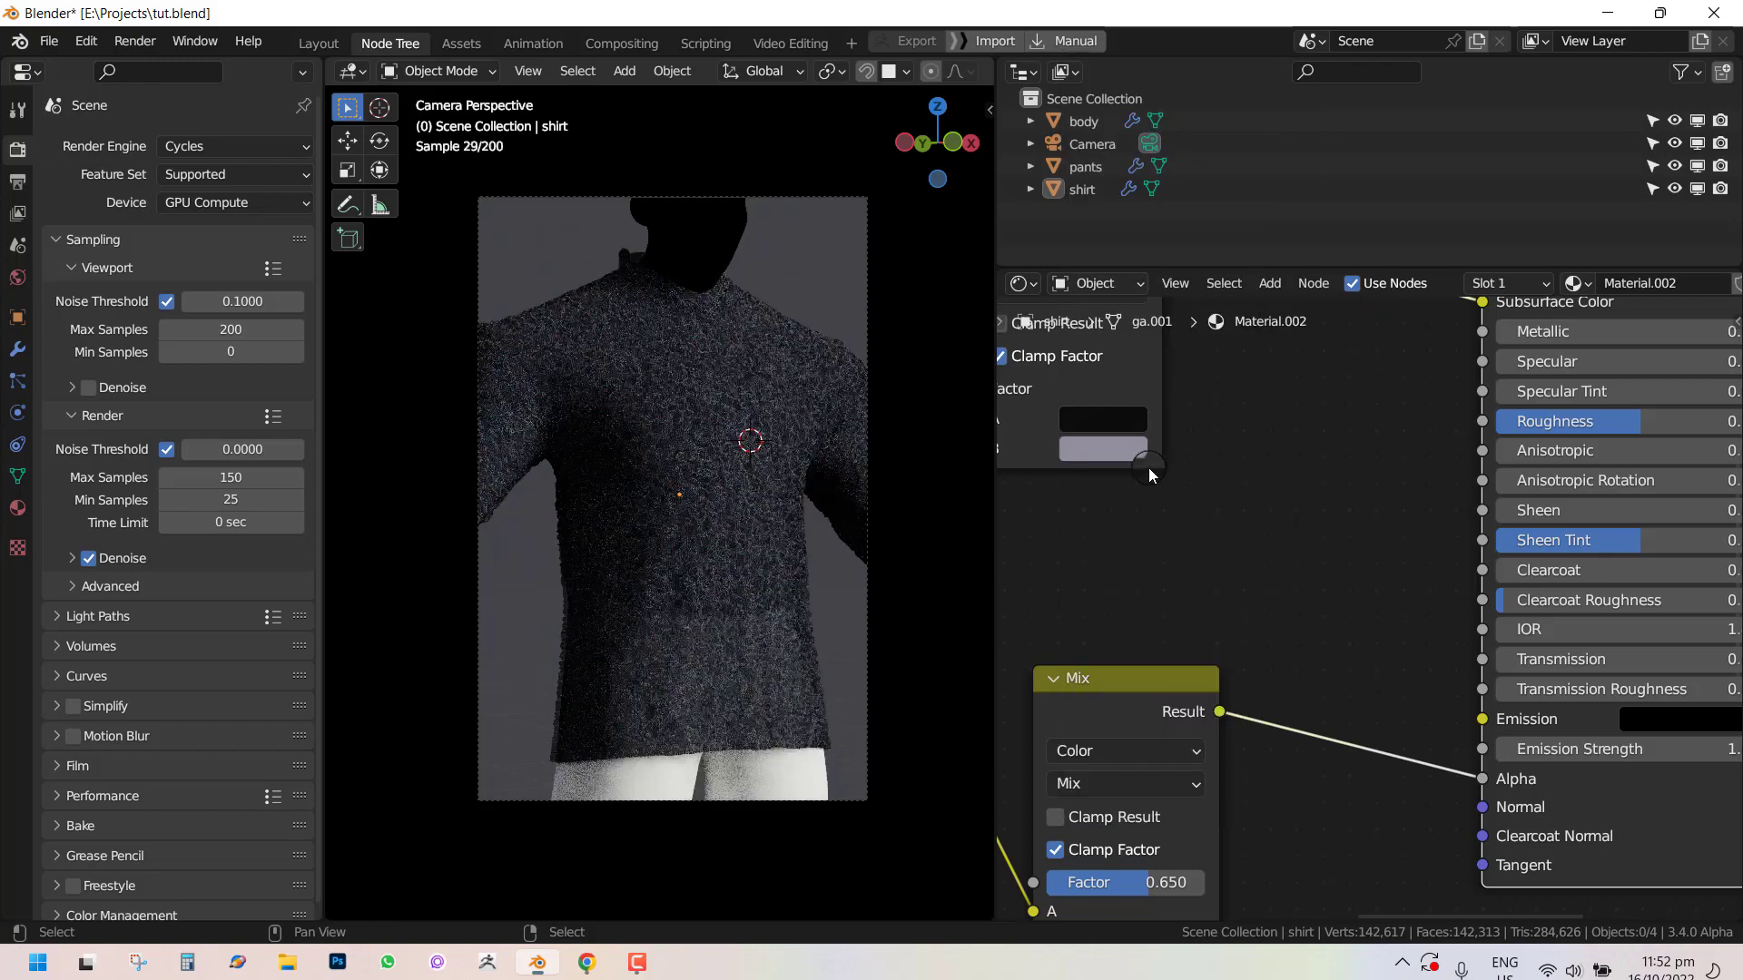
{"action": "left_click", "coordinate": [1129, 422]}
{"action": "left_click", "coordinate": [1293, 619]}
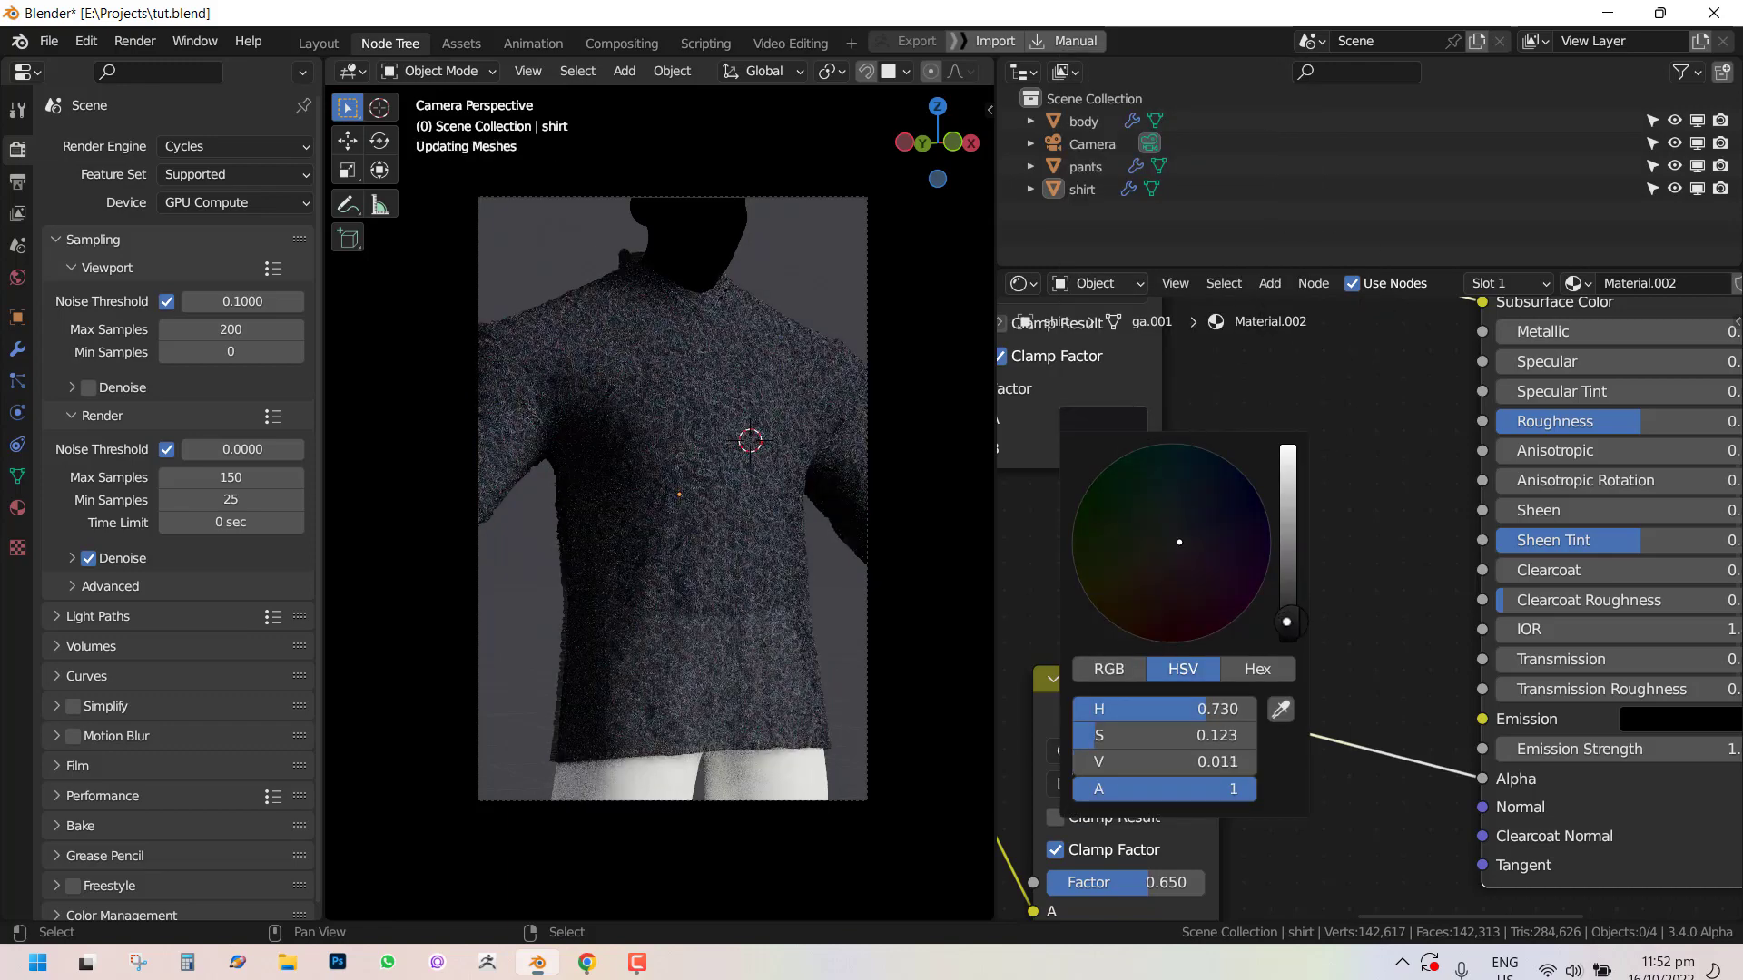
{"action": "left_click_drag", "start_coordinate": [1292, 626], "coordinate": [1292, 612]}
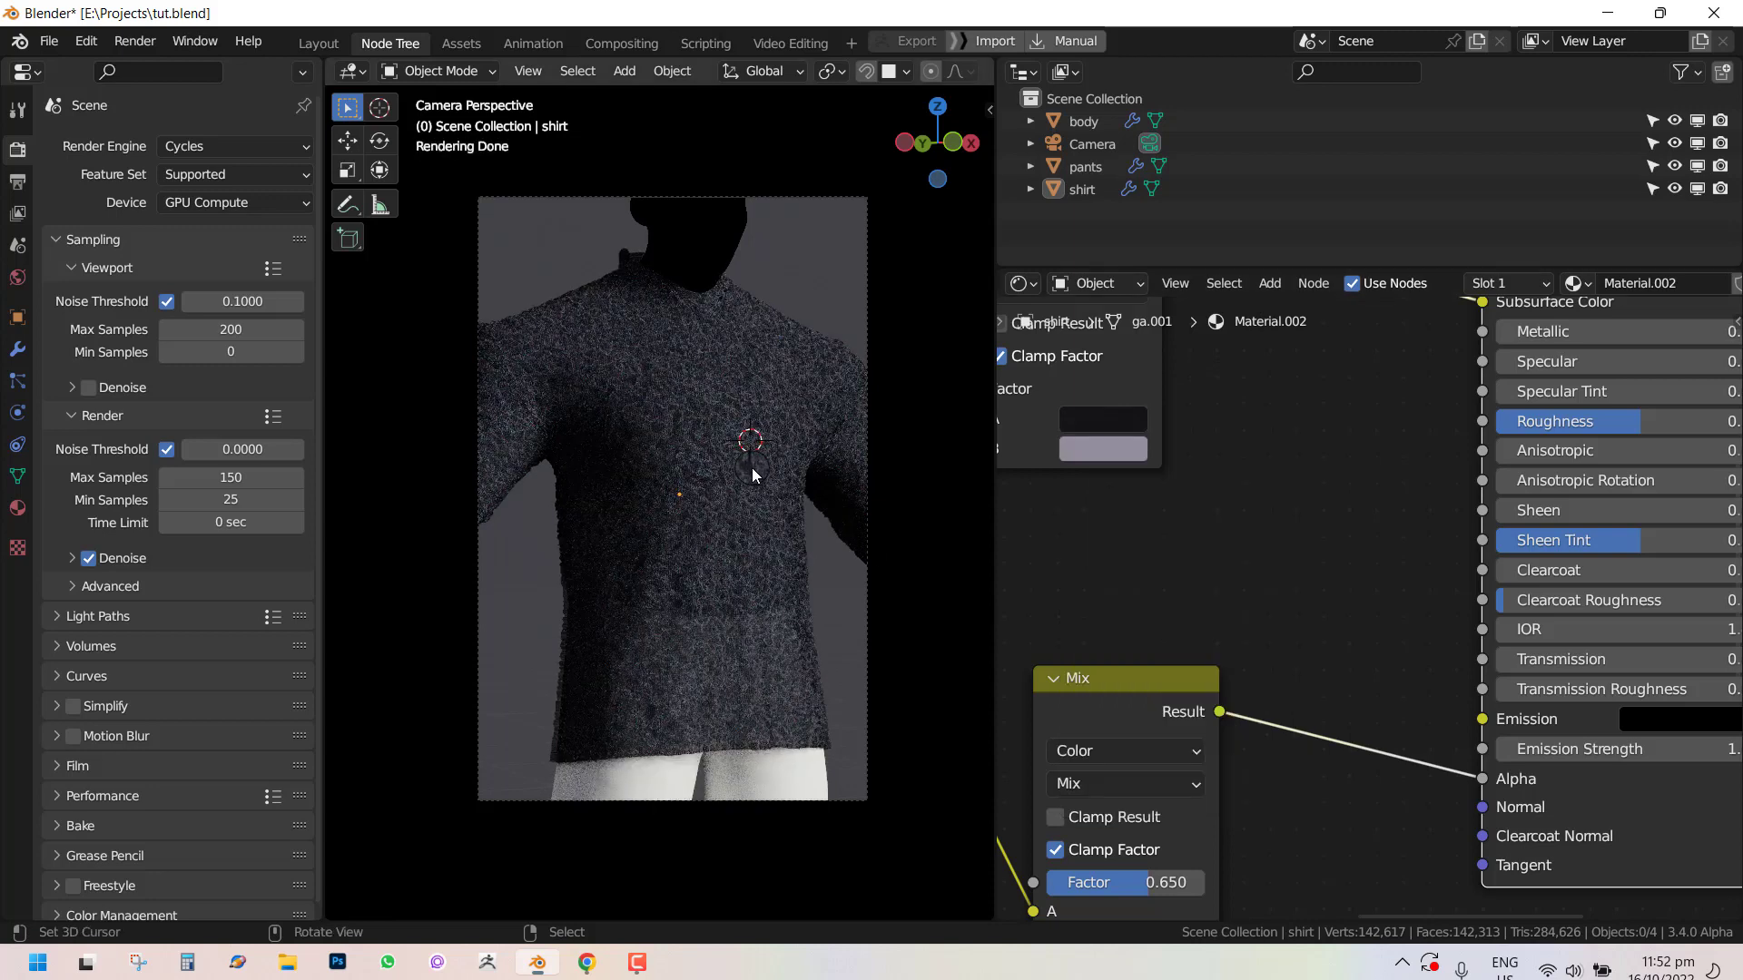
Render the image again and examine the darker shirt up close before closing the render.
{"action": "key", "text": "F12"}
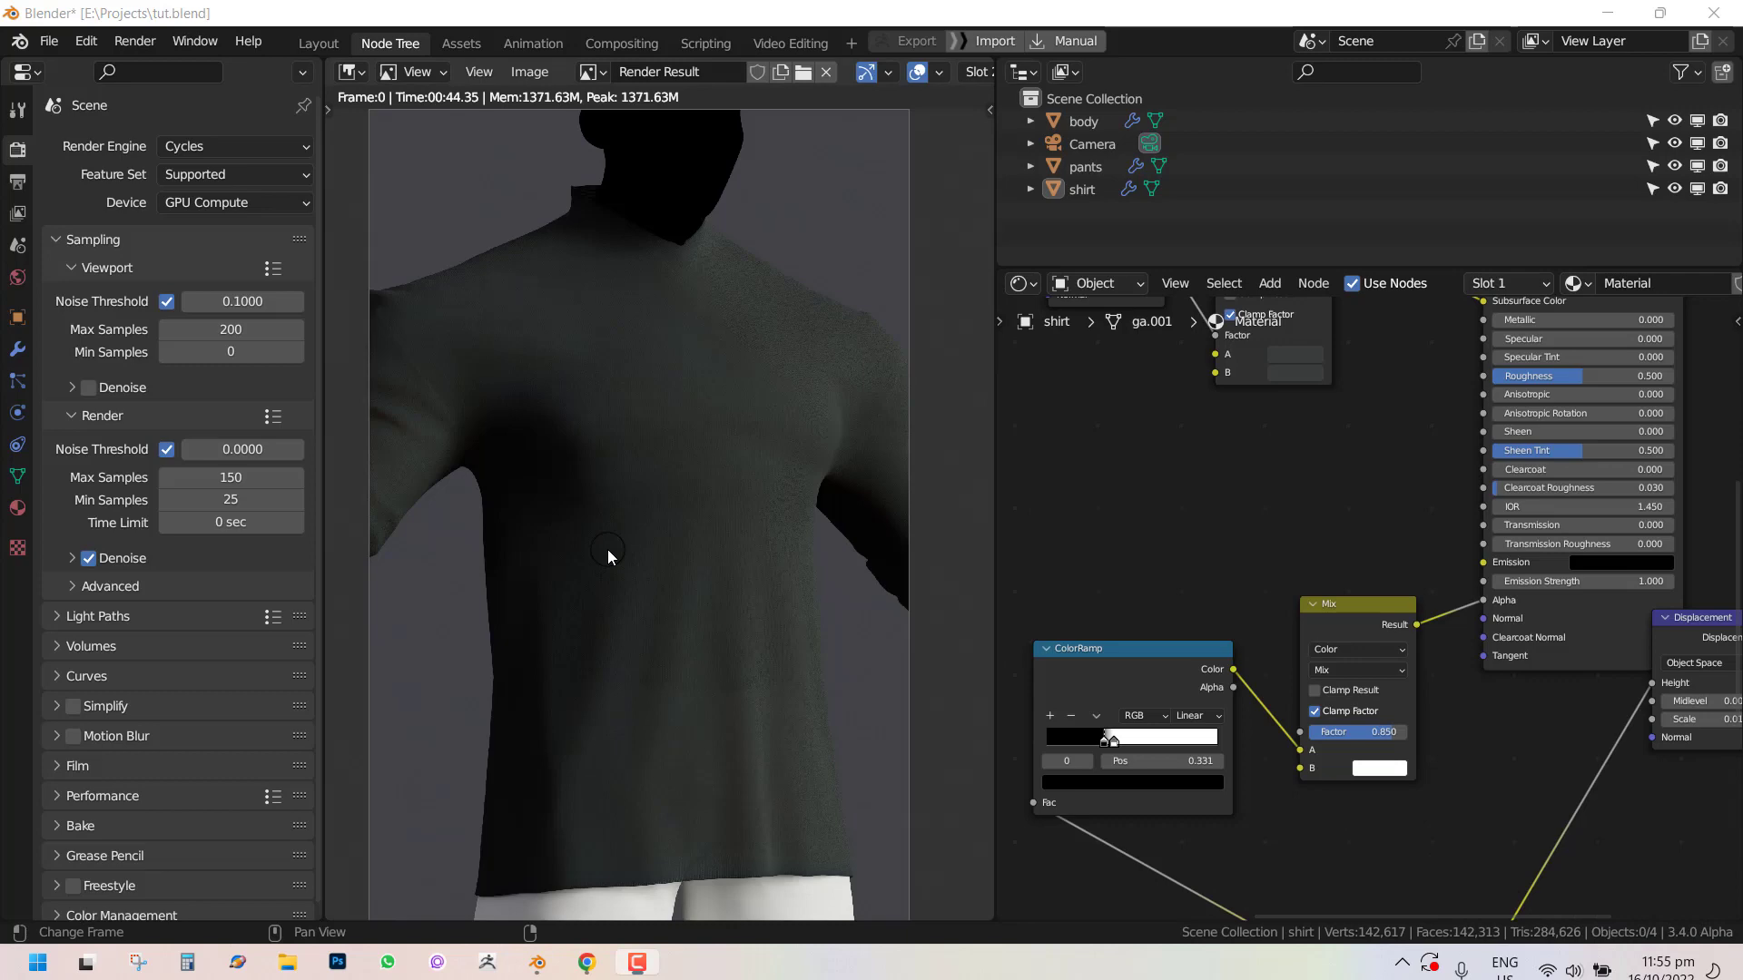
{"action": "scroll", "coordinate": [565, 378], "scroll_direction": "up", "scroll_amount": 2}
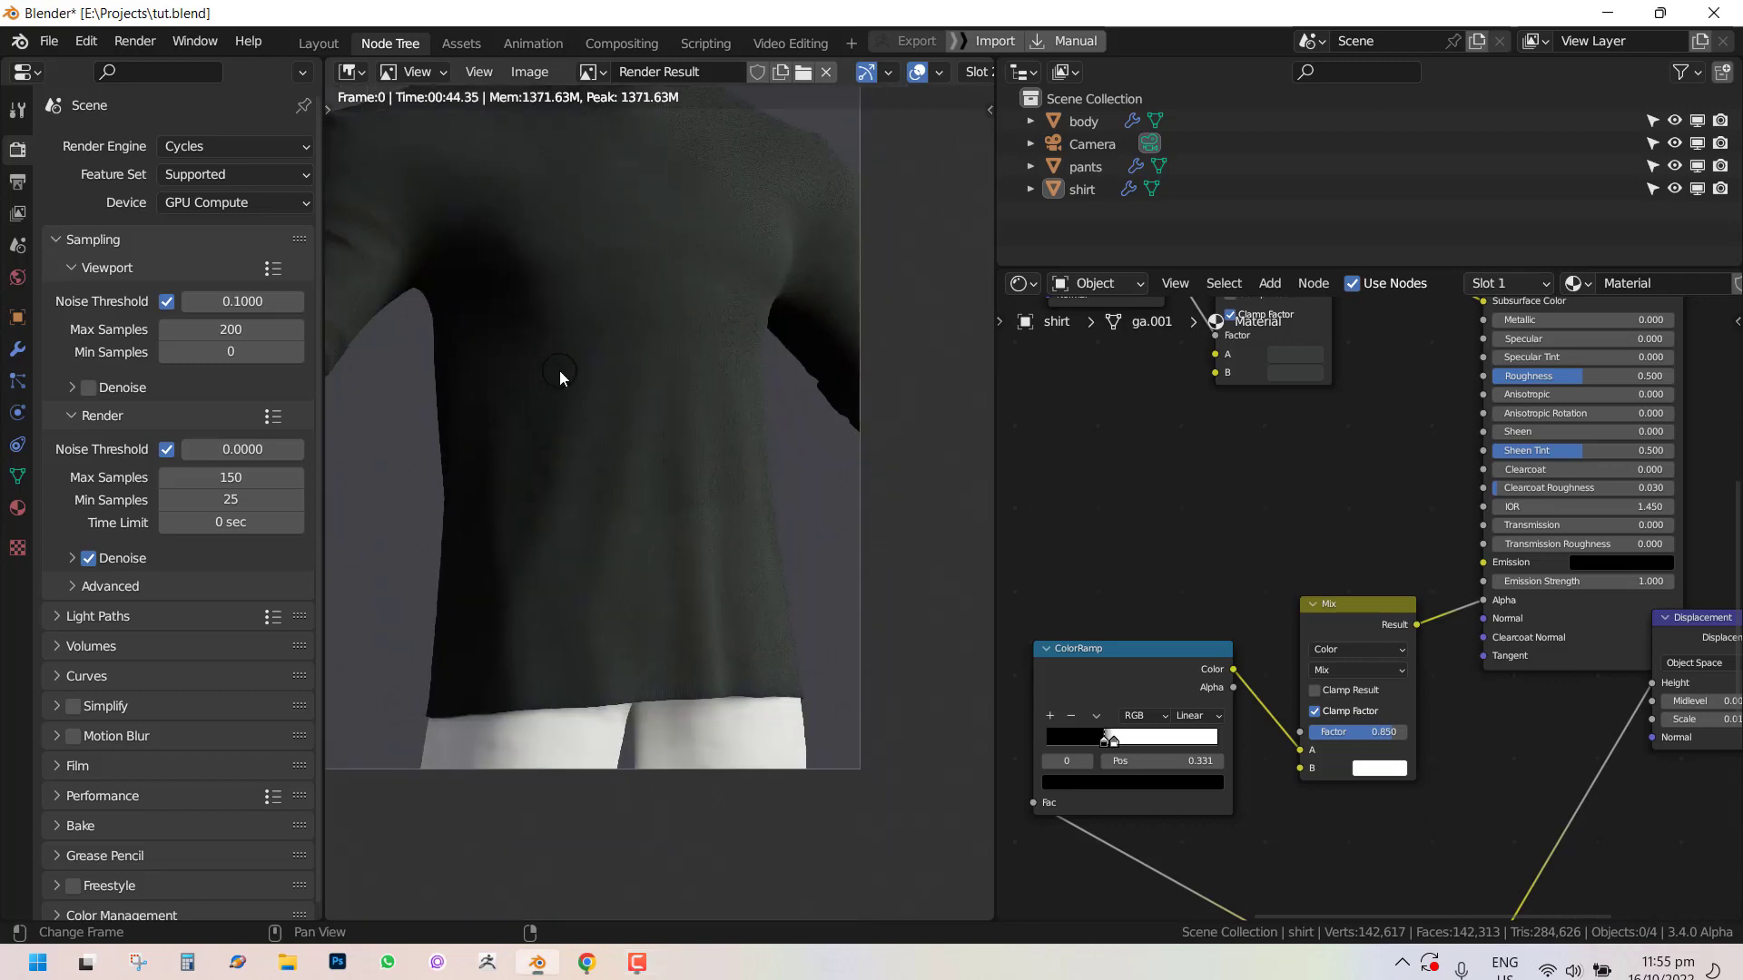
{"action": "middle_click_drag", "start_coordinate": [636, 481], "coordinate": [655, 500]}
{"action": "scroll", "coordinate": [658, 508], "scroll_direction": "up", "scroll_amount": 4}
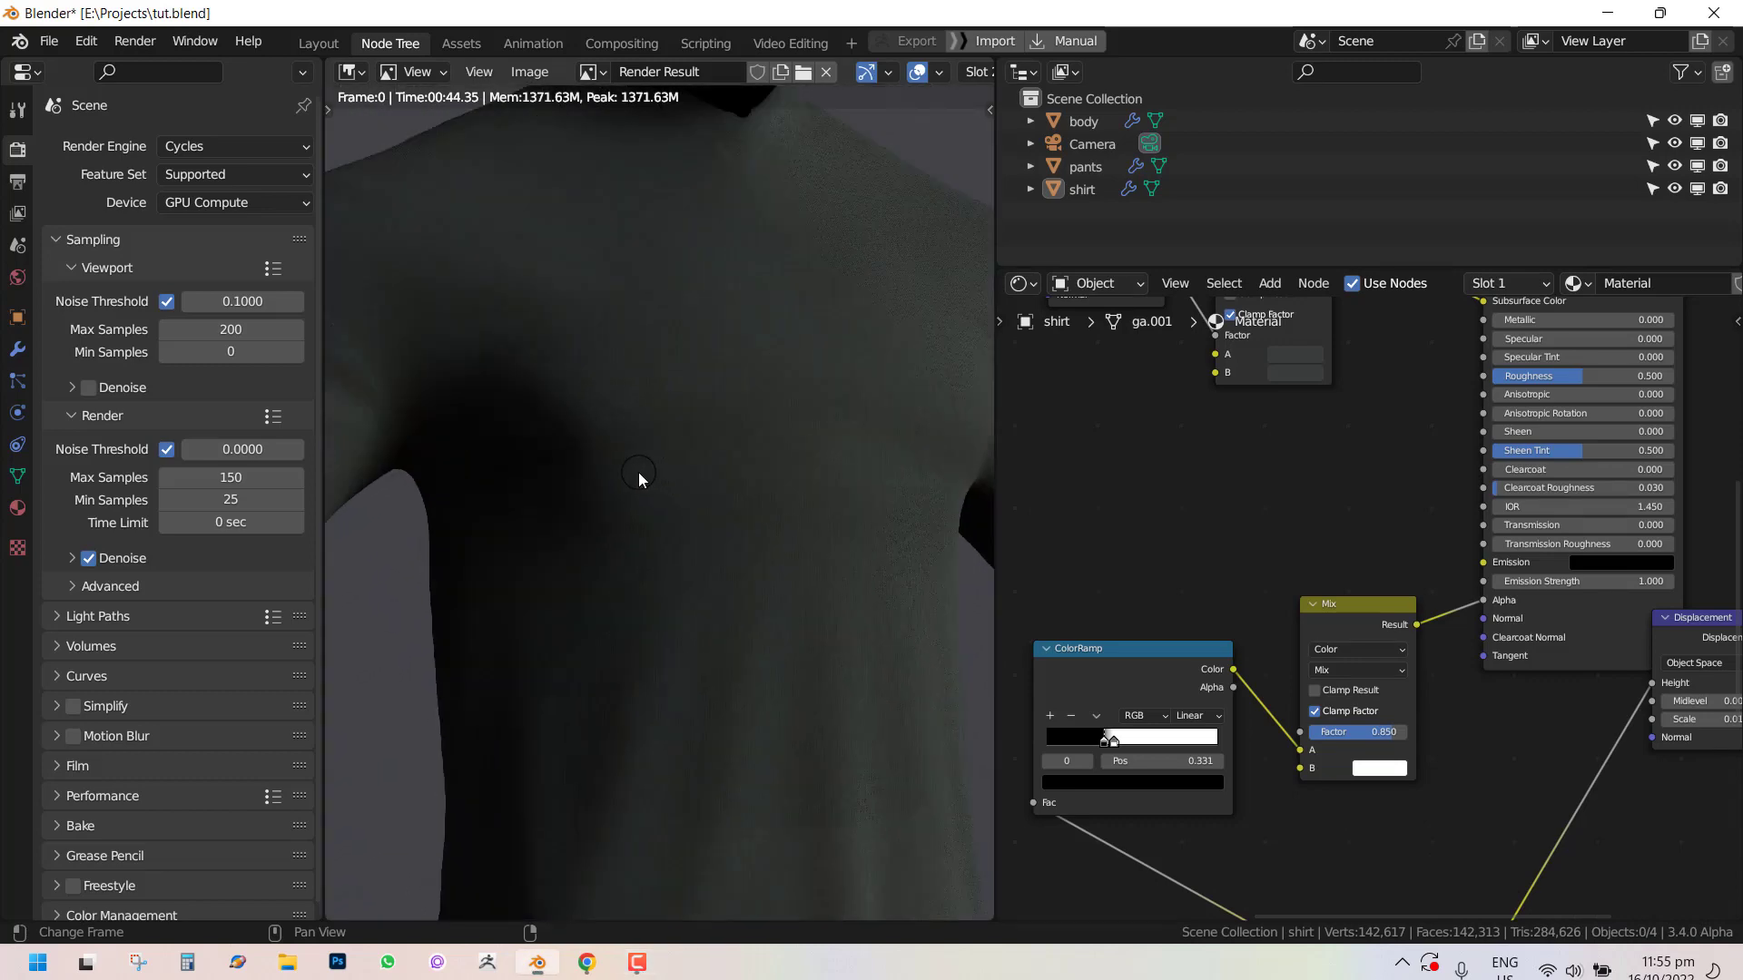
{"action": "scroll", "coordinate": [626, 480], "scroll_direction": "down", "scroll_amount": 4}
{"action": "scroll", "coordinate": [677, 416], "scroll_direction": "up", "scroll_amount": 2}
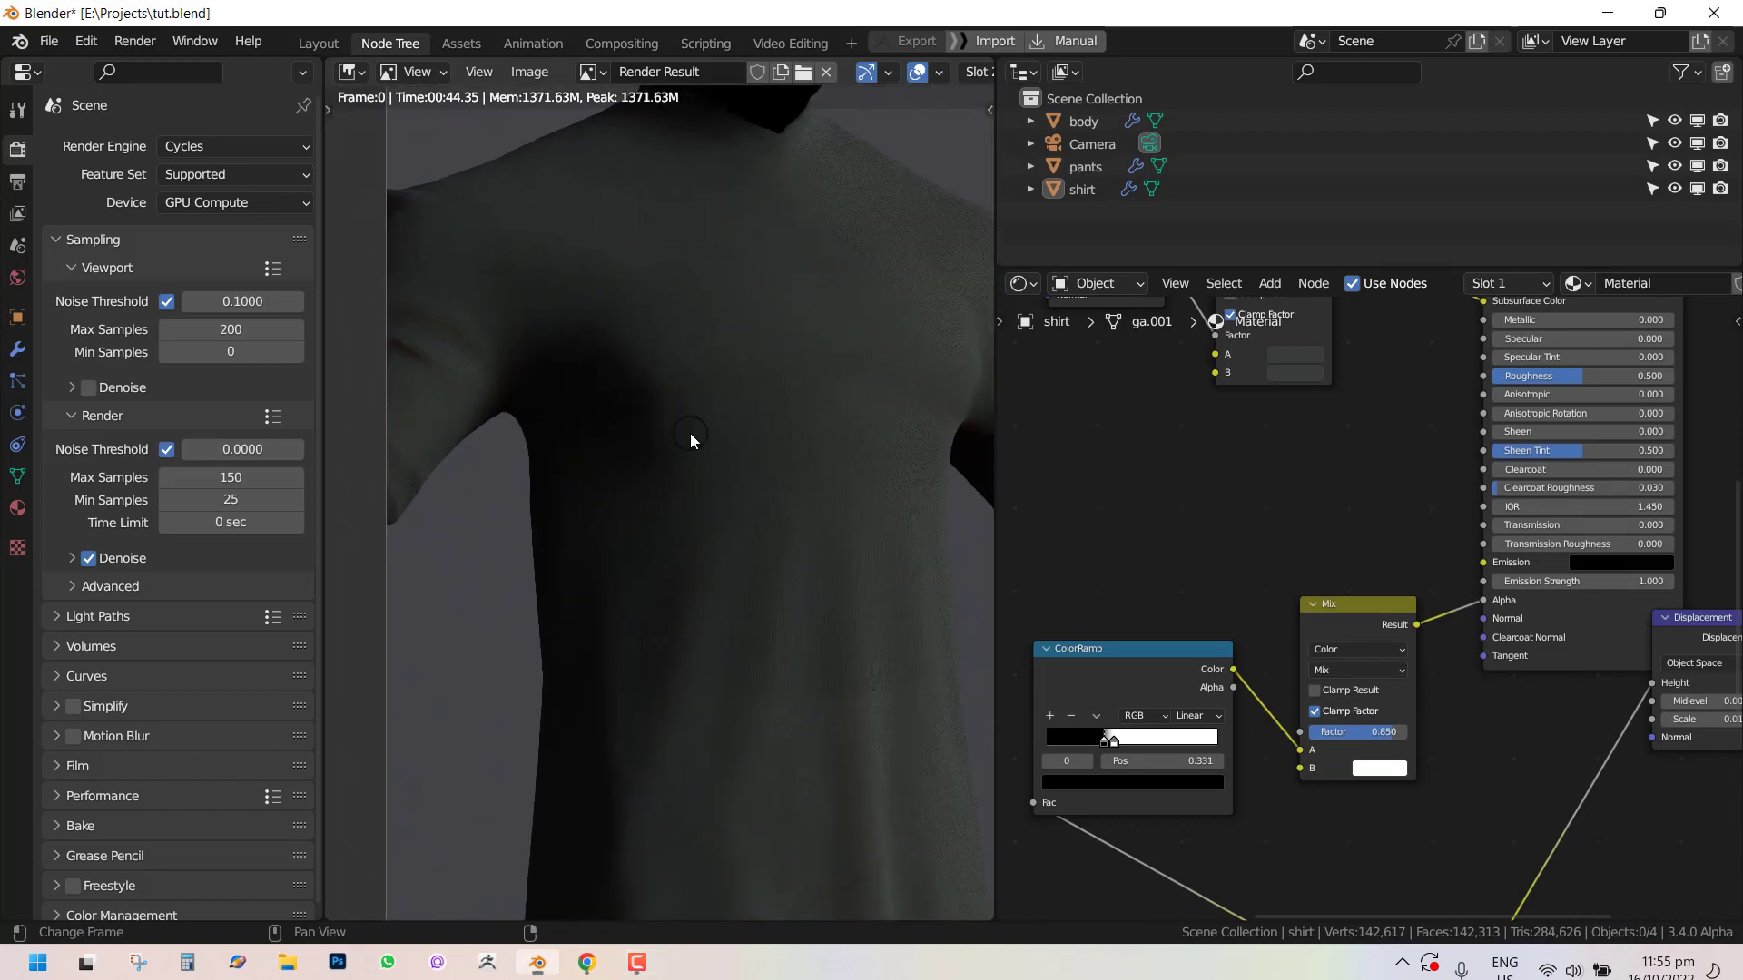
{"action": "key", "text": "Escape"}
{"action": "key", "text": "q"}
{"action": "left_click", "coordinate": [838, 369]}
{"action": "scroll", "coordinate": [802, 396], "scroll_direction": "down", "scroll_amount": 2}
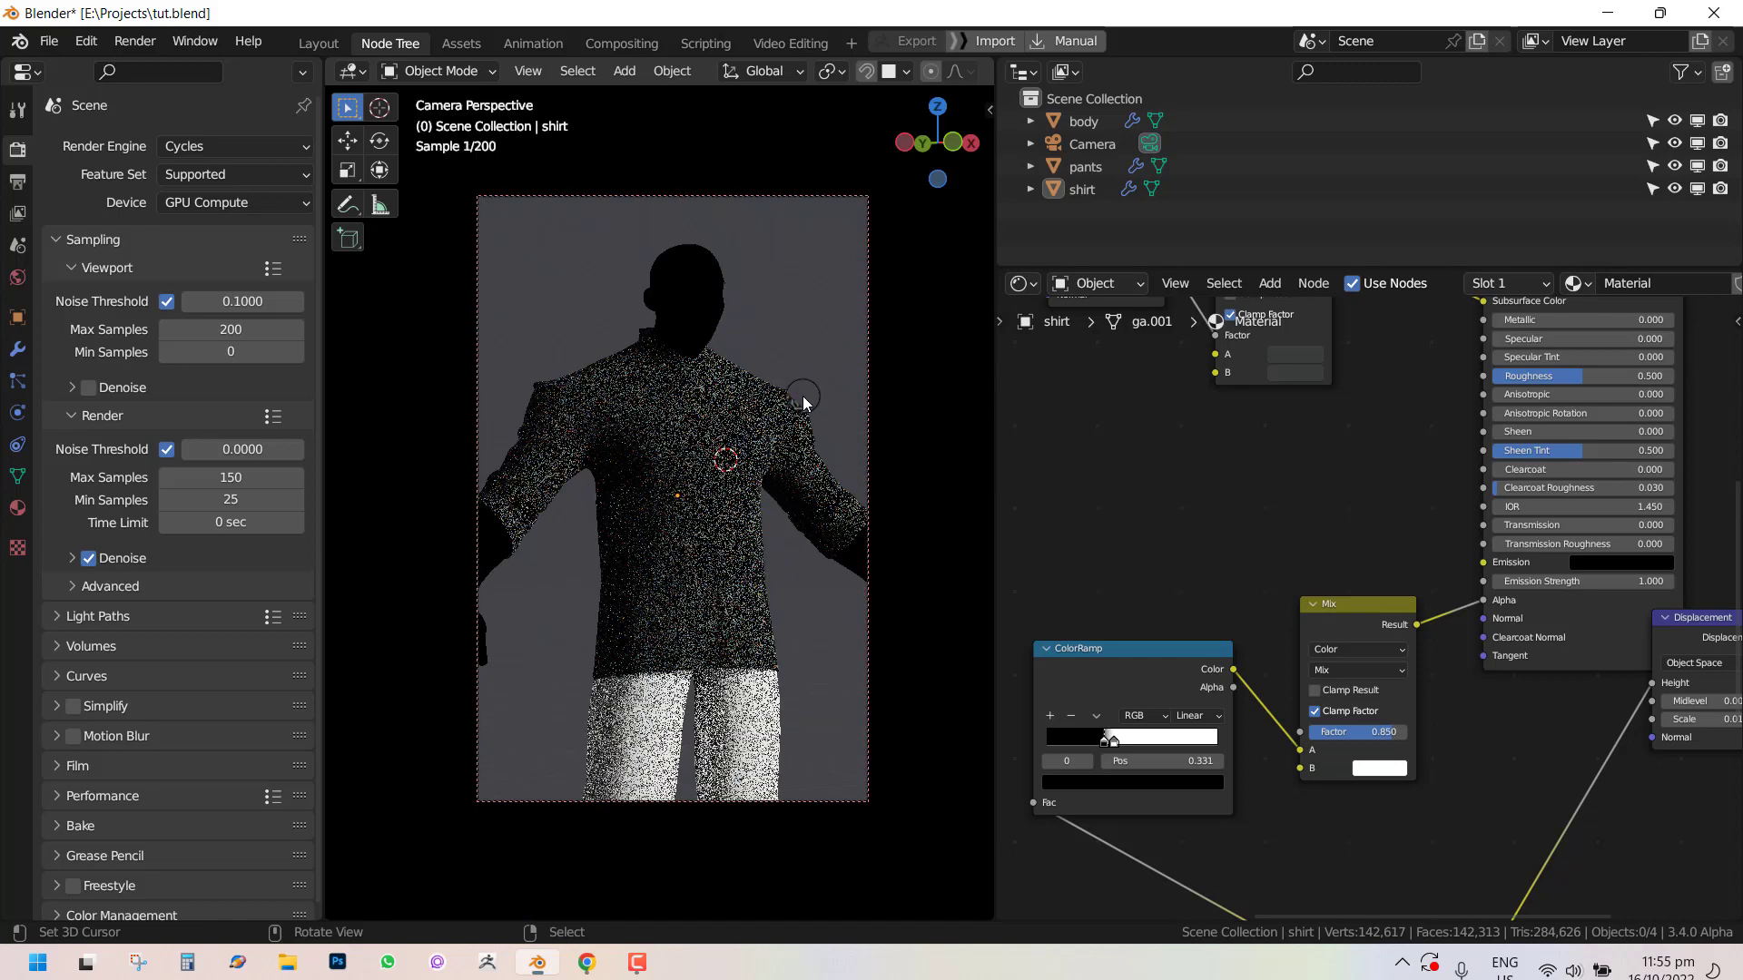
{"action": "middle_click_drag", "start_coordinate": [802, 396], "coordinate": [809, 363], "text": "shift"}
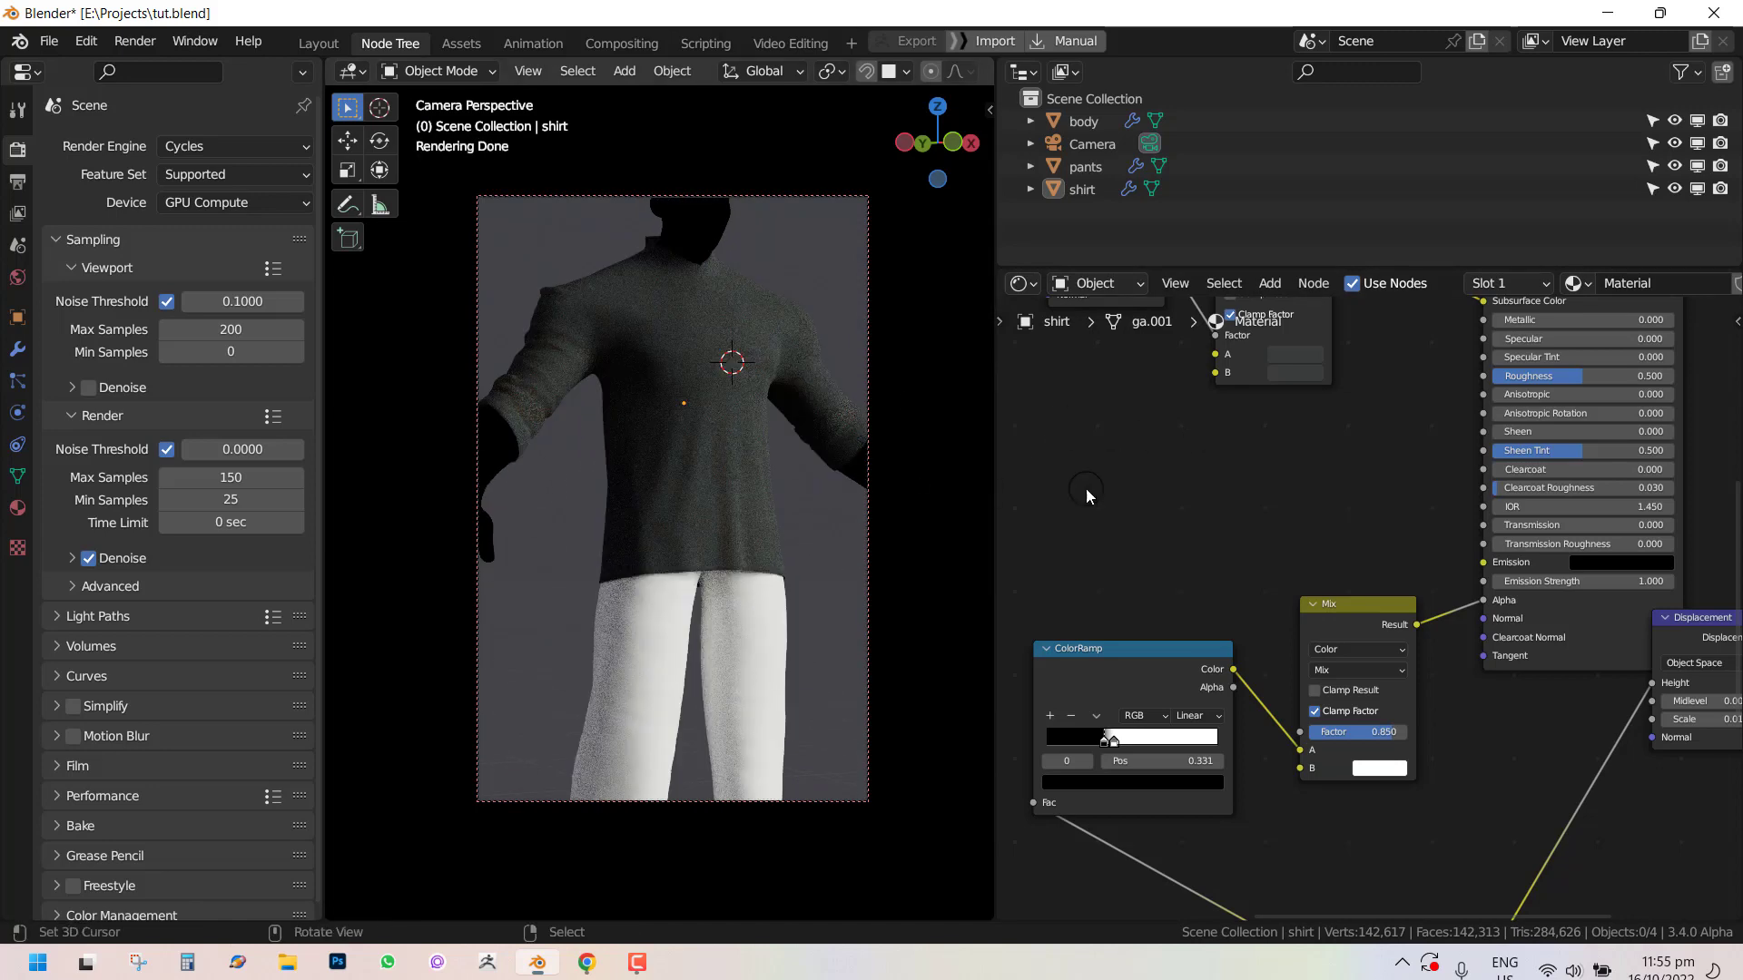
{"action": "key", "text": "q"}
{"action": "left_click", "coordinate": [821, 360]}
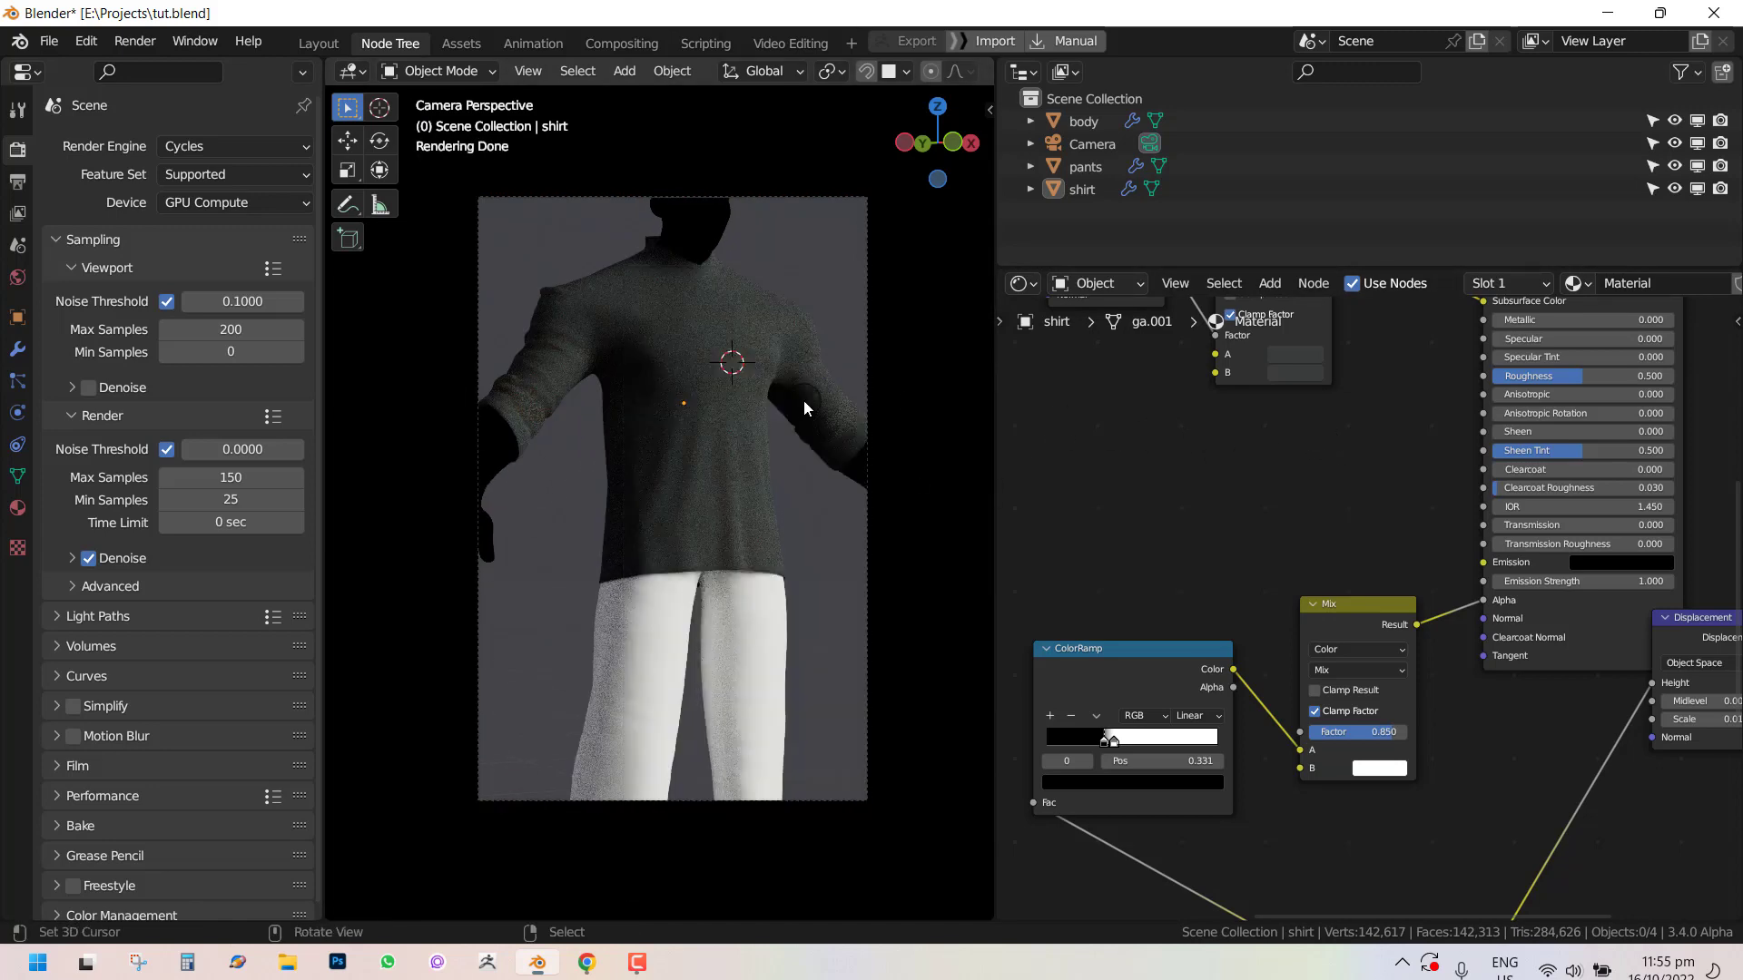
Set the Principled BSDF's Subsurface value to 0.224 for the shirt material.
{"action": "scroll", "coordinate": [803, 399], "scroll_direction": "up", "scroll_amount": 2}
{"action": "middle_click_drag", "start_coordinate": [1308, 409], "coordinate": [1269, 566]}
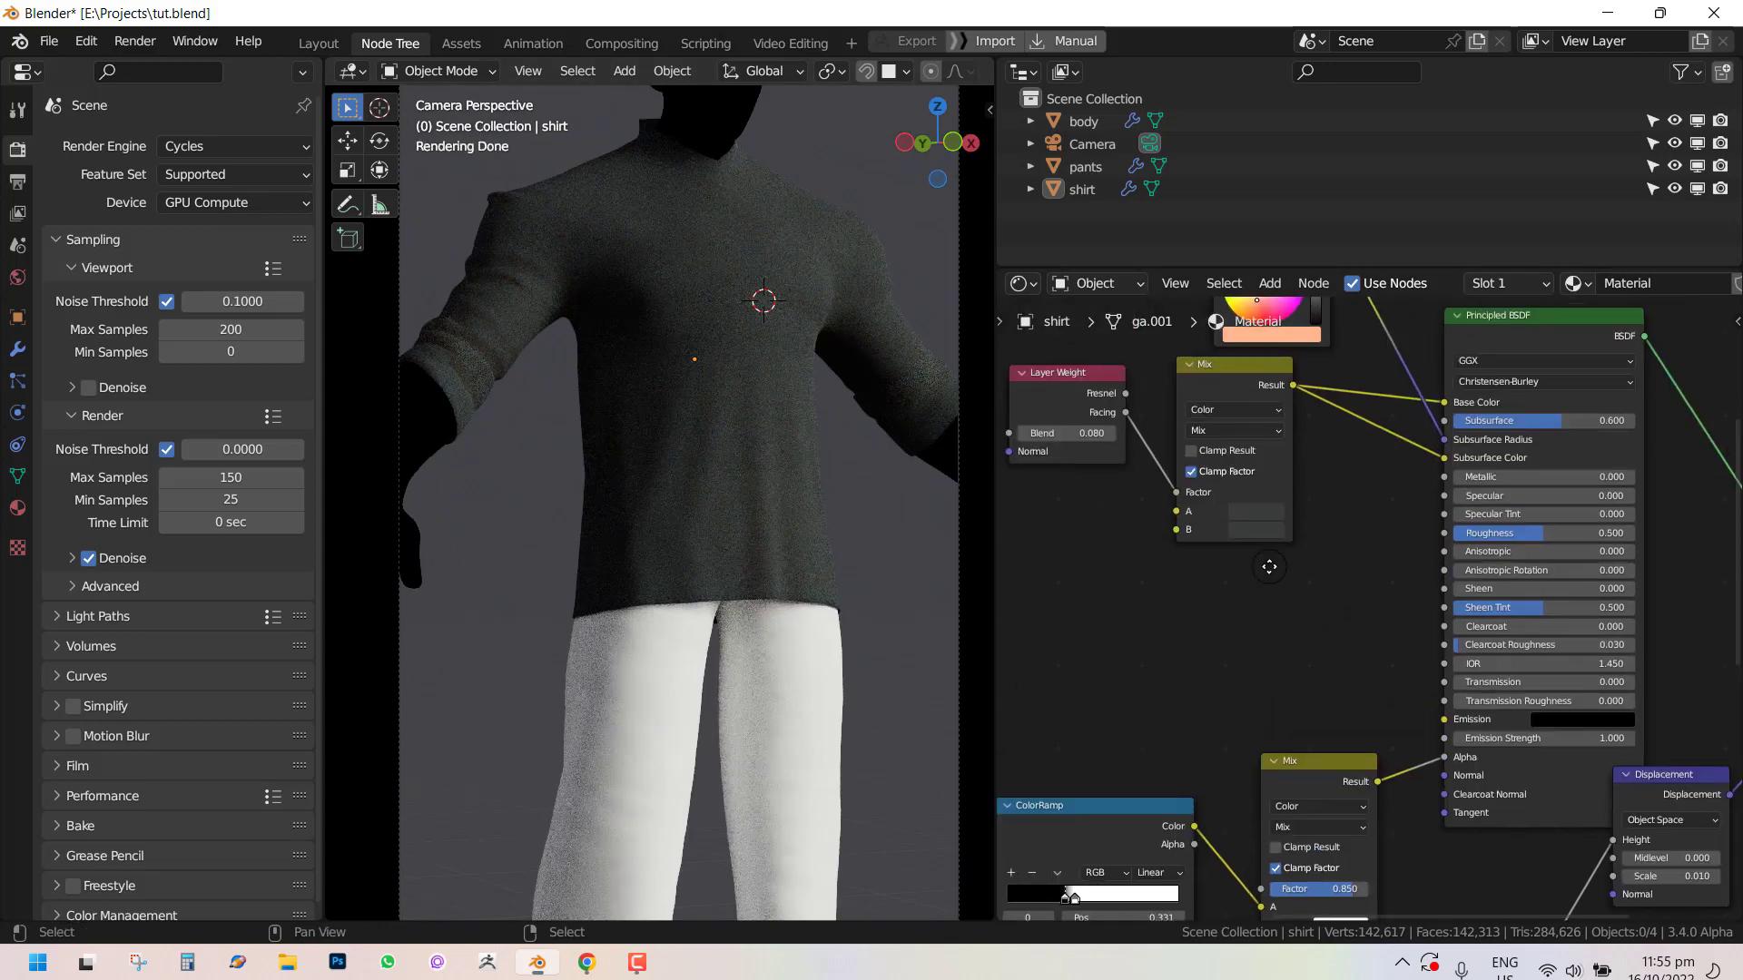
{"action": "scroll", "coordinate": [1543, 449], "scroll_direction": "up", "scroll_amount": 2}
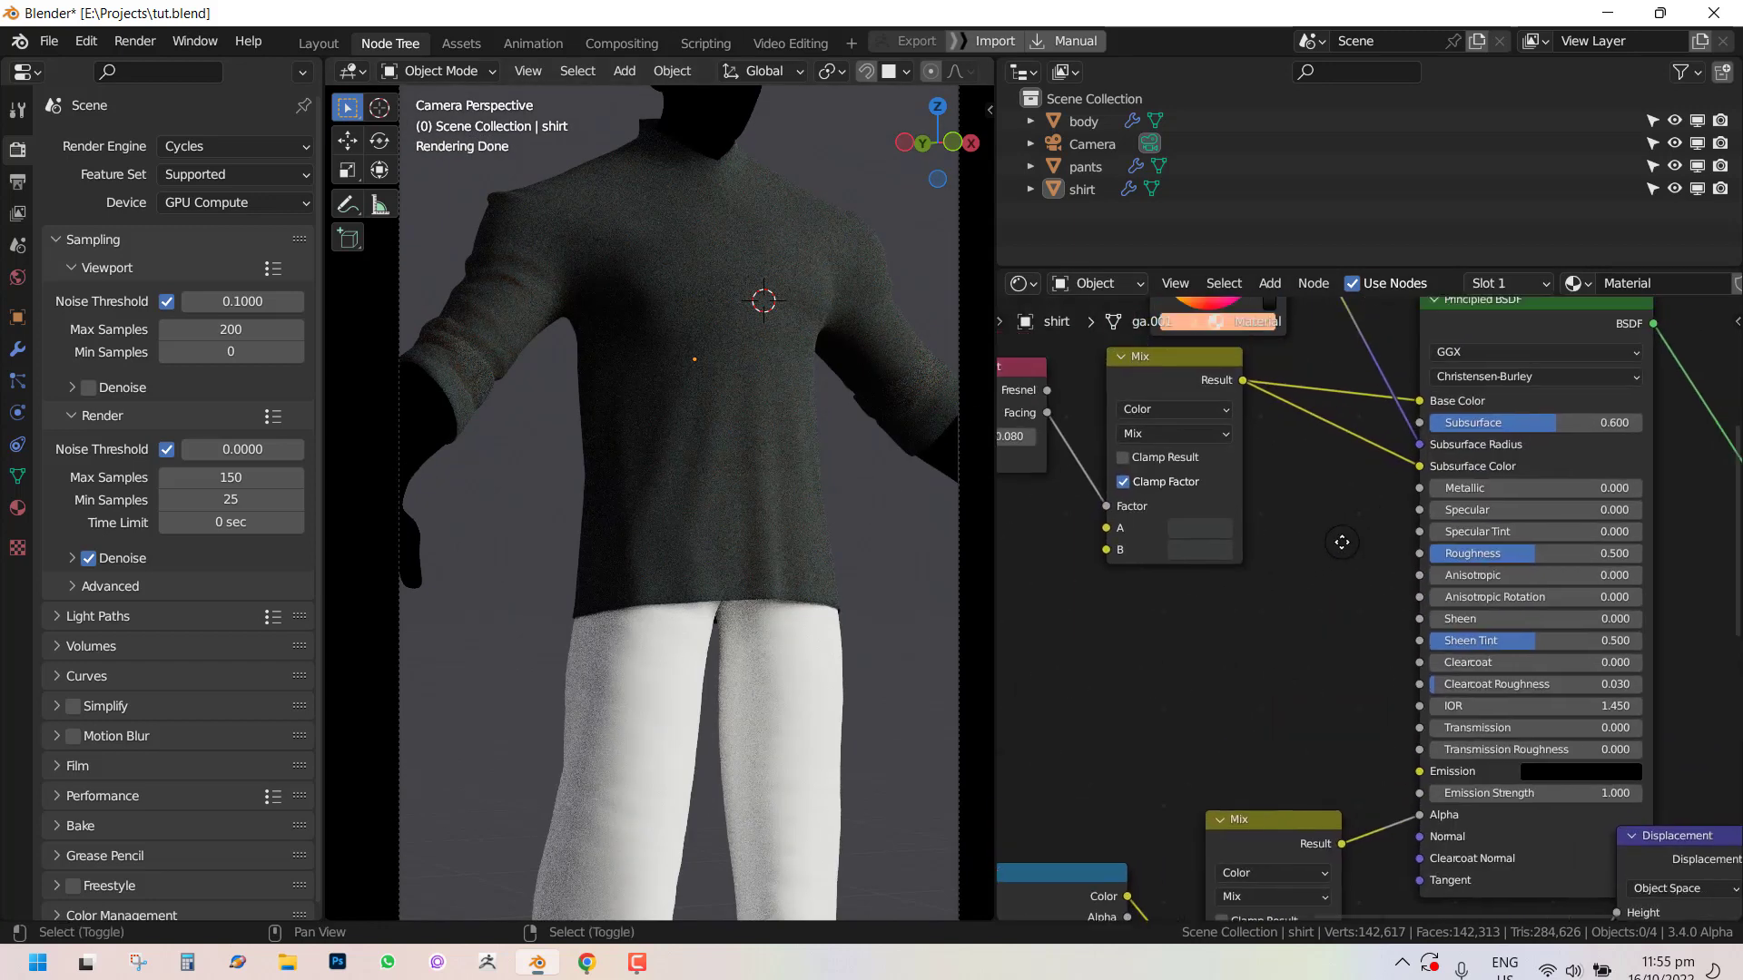
{"action": "double_click", "coordinate": [1548, 447]}
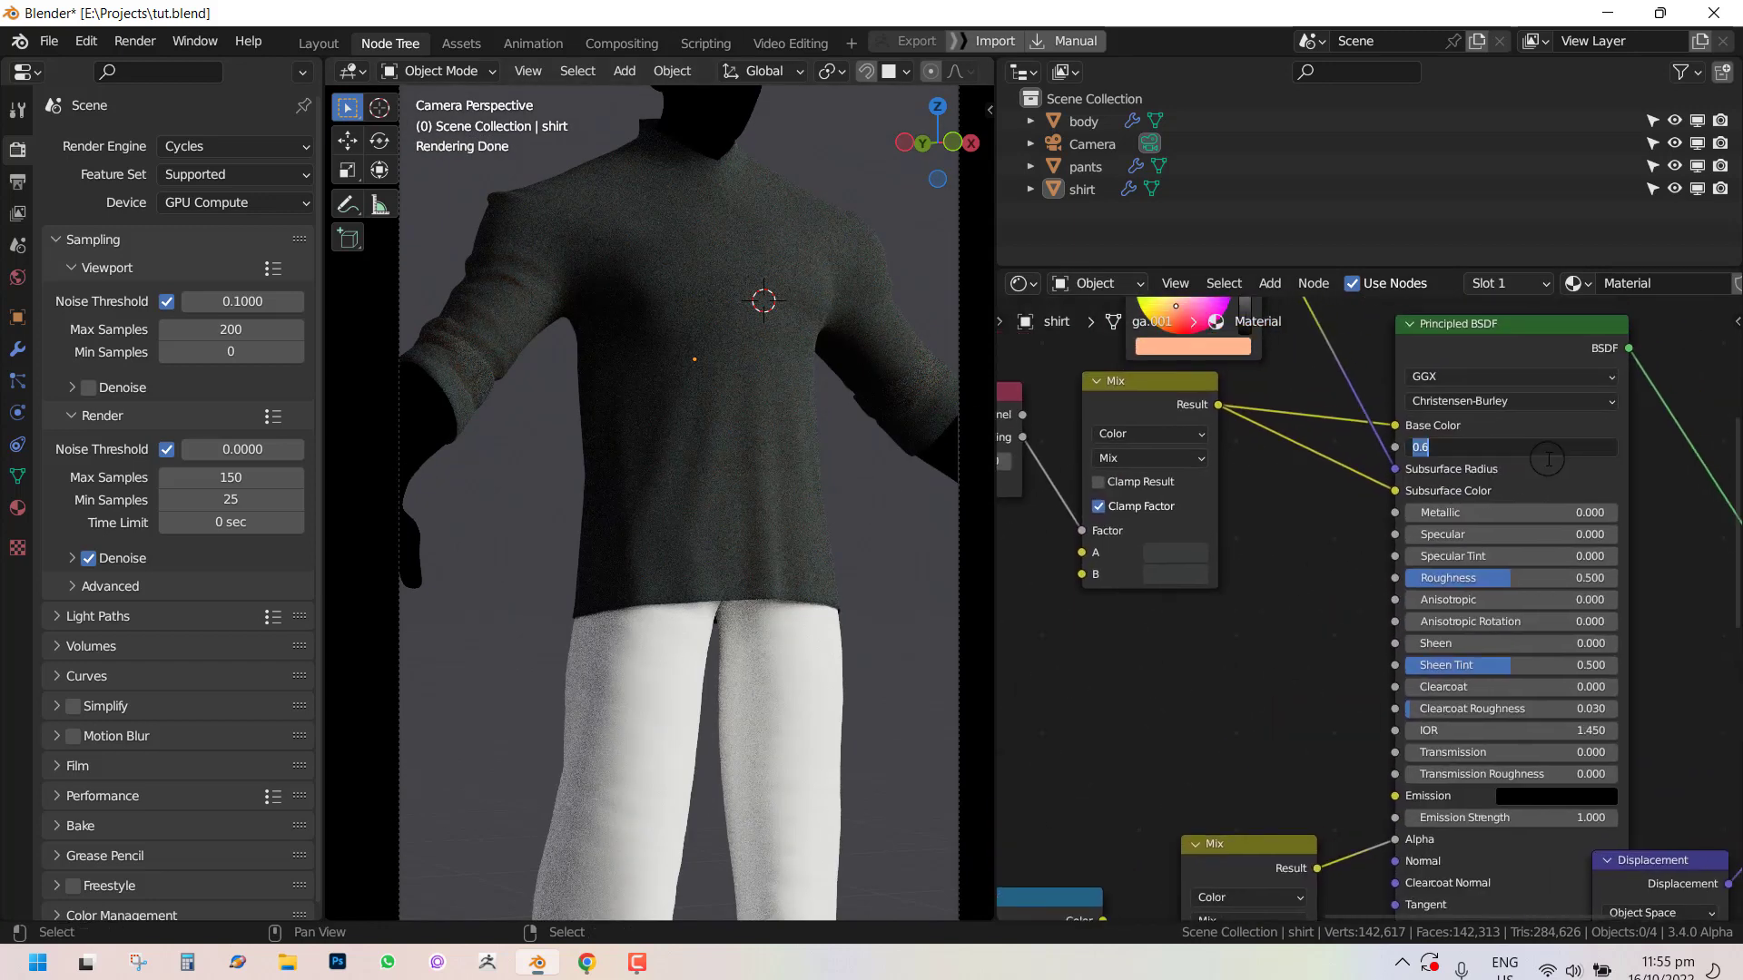
{"action": "type", "text": "0.5"}
{"action": "key", "text": "Return"}
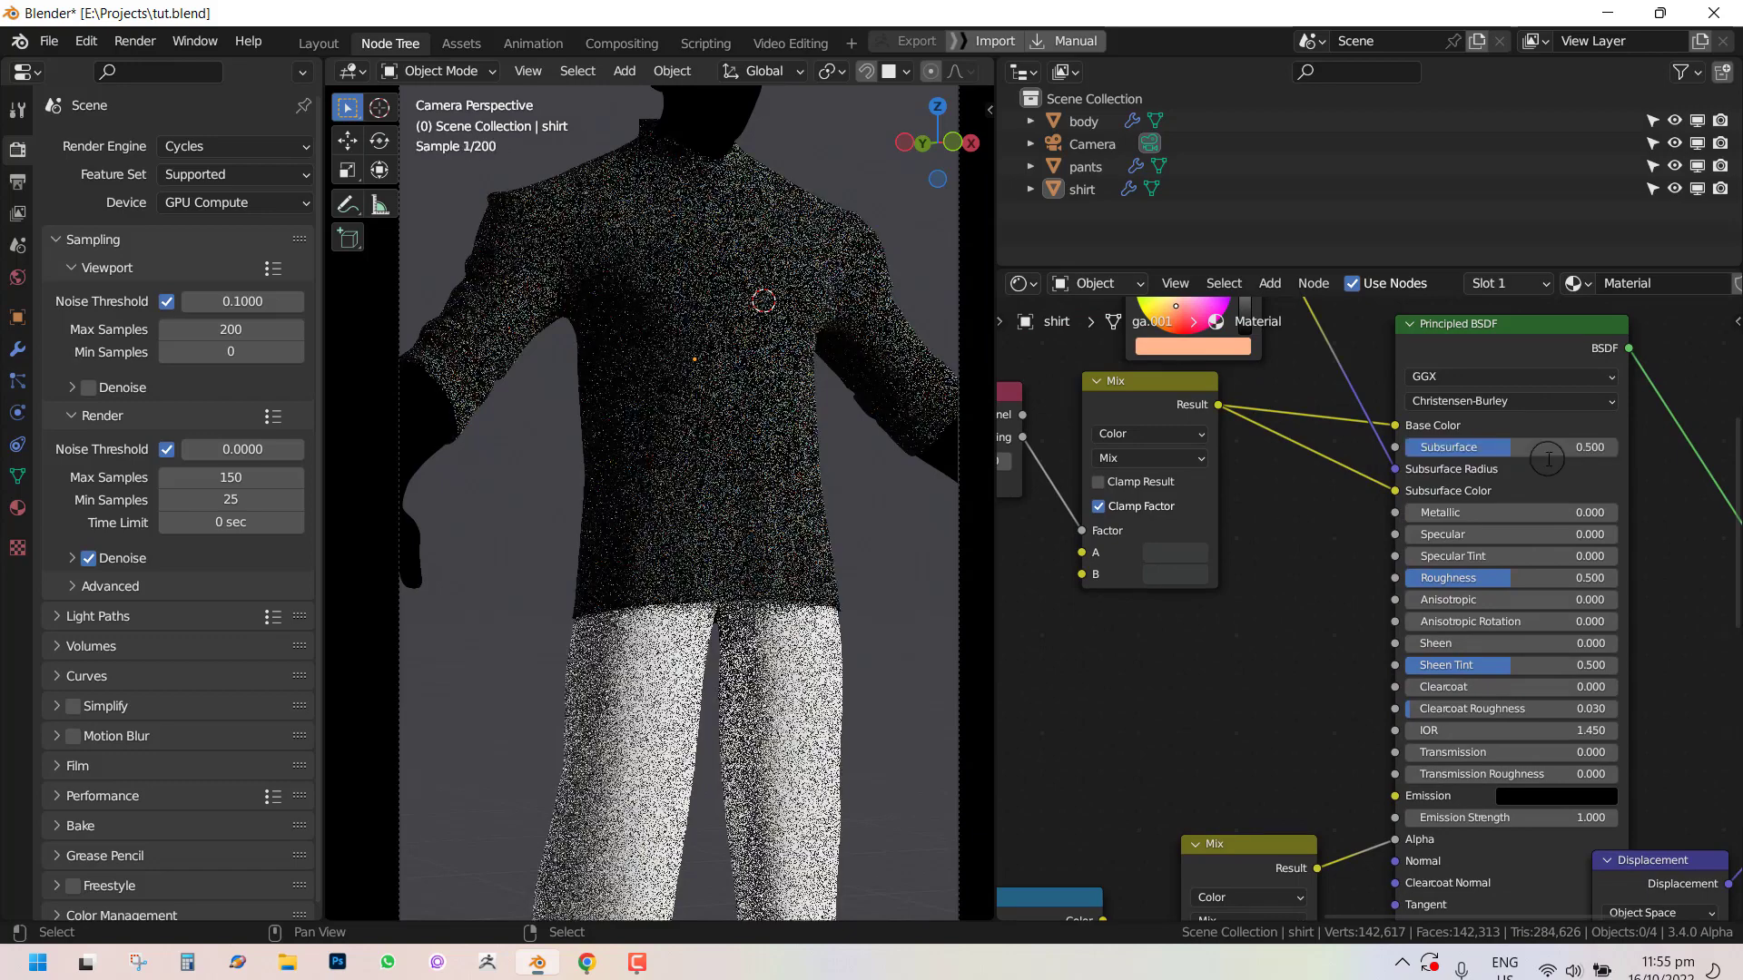
{"action": "left_click_drag", "start_coordinate": [1548, 458], "coordinate": [1475, 447]}
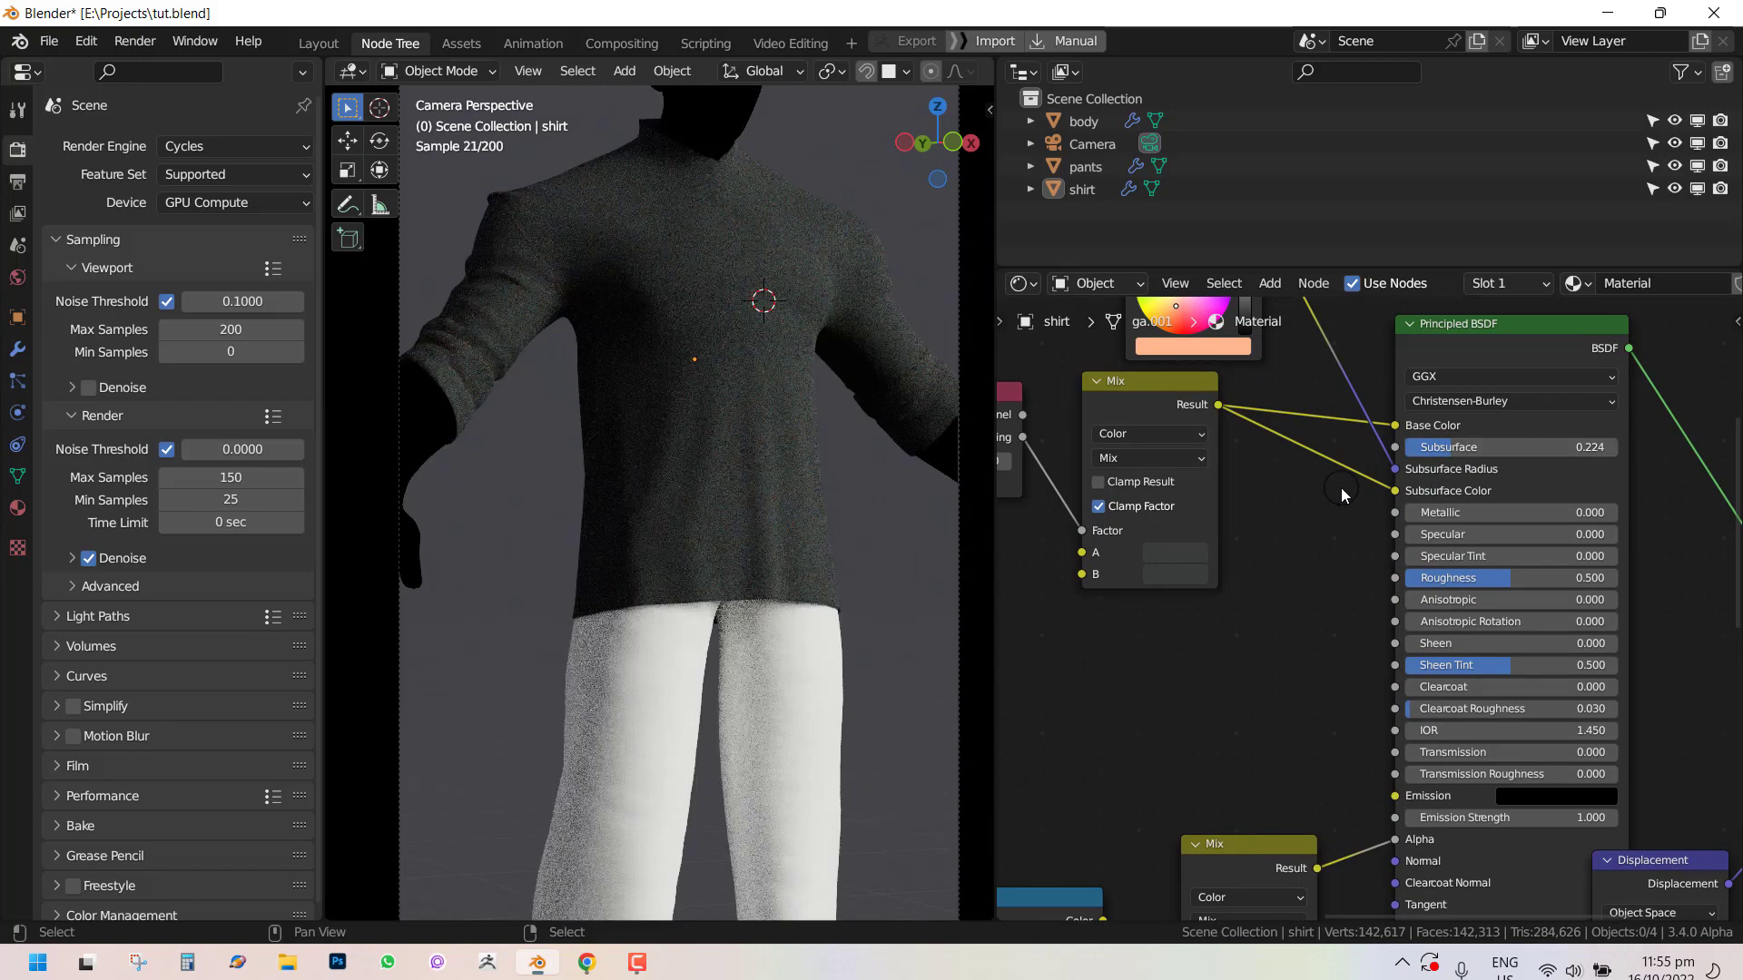
Darken the Mix node's A color to a near-black with value 0.014 and inspect the shirt up close.
{"action": "left_click", "coordinate": [1189, 557]}
{"action": "left_click", "coordinate": [1307, 399]}
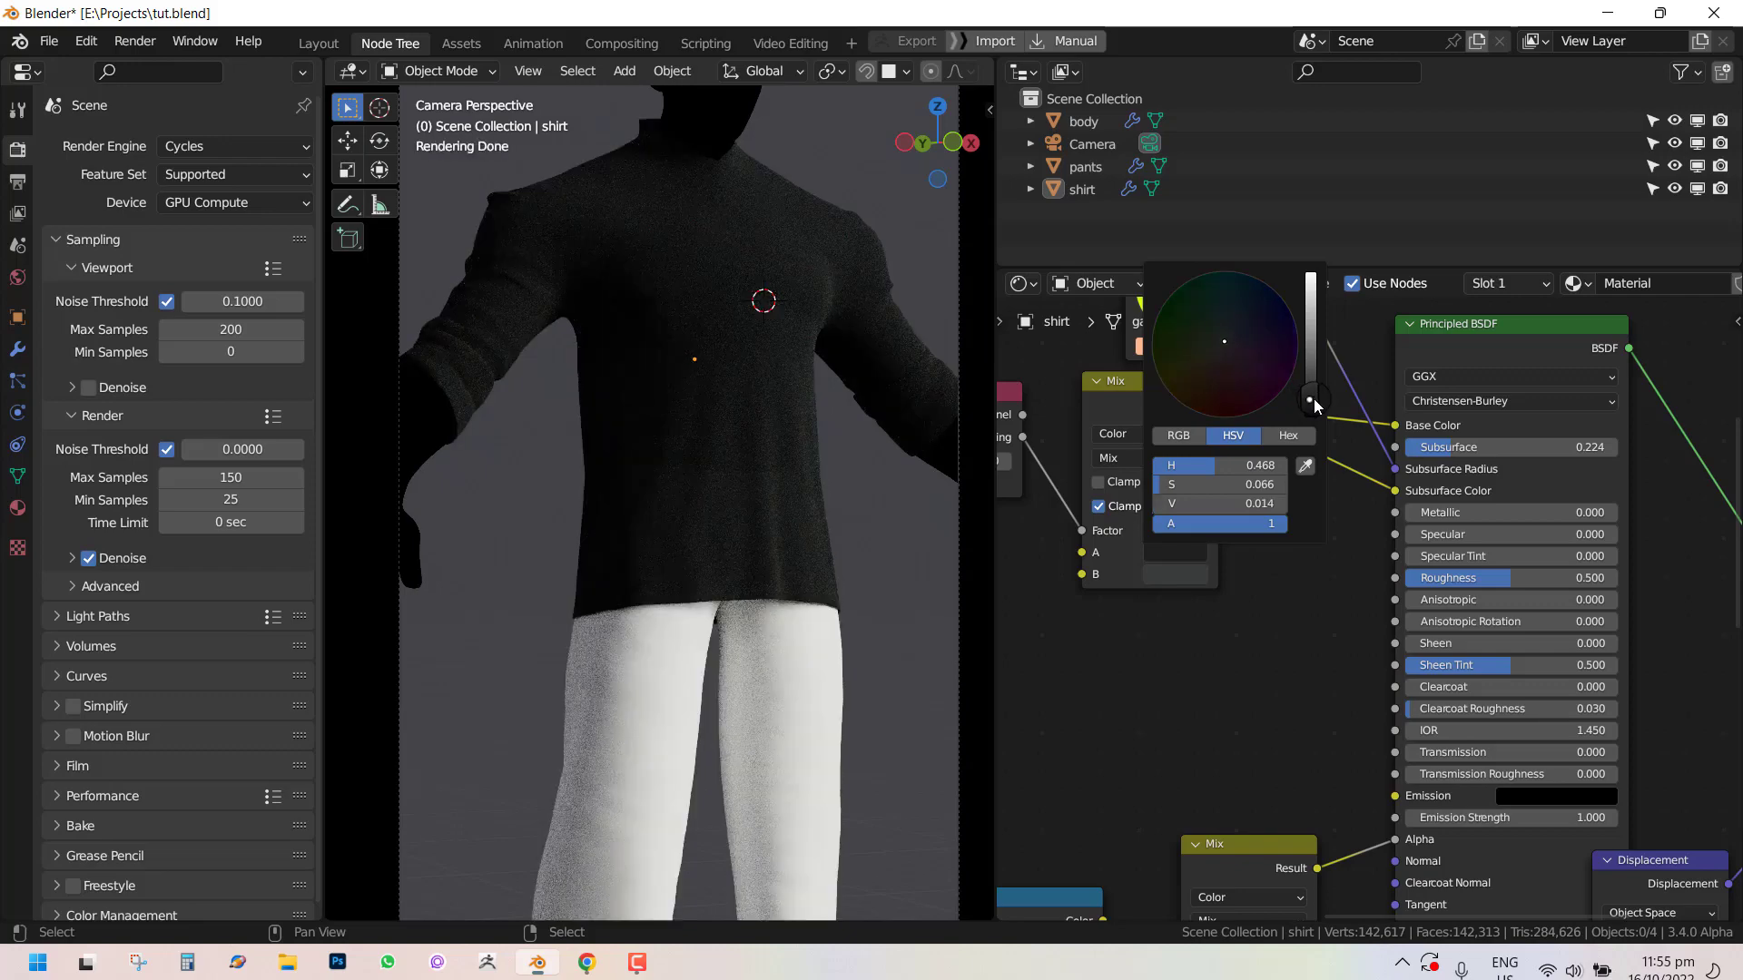
{"action": "scroll", "coordinate": [858, 476], "scroll_direction": "up", "scroll_amount": 2}
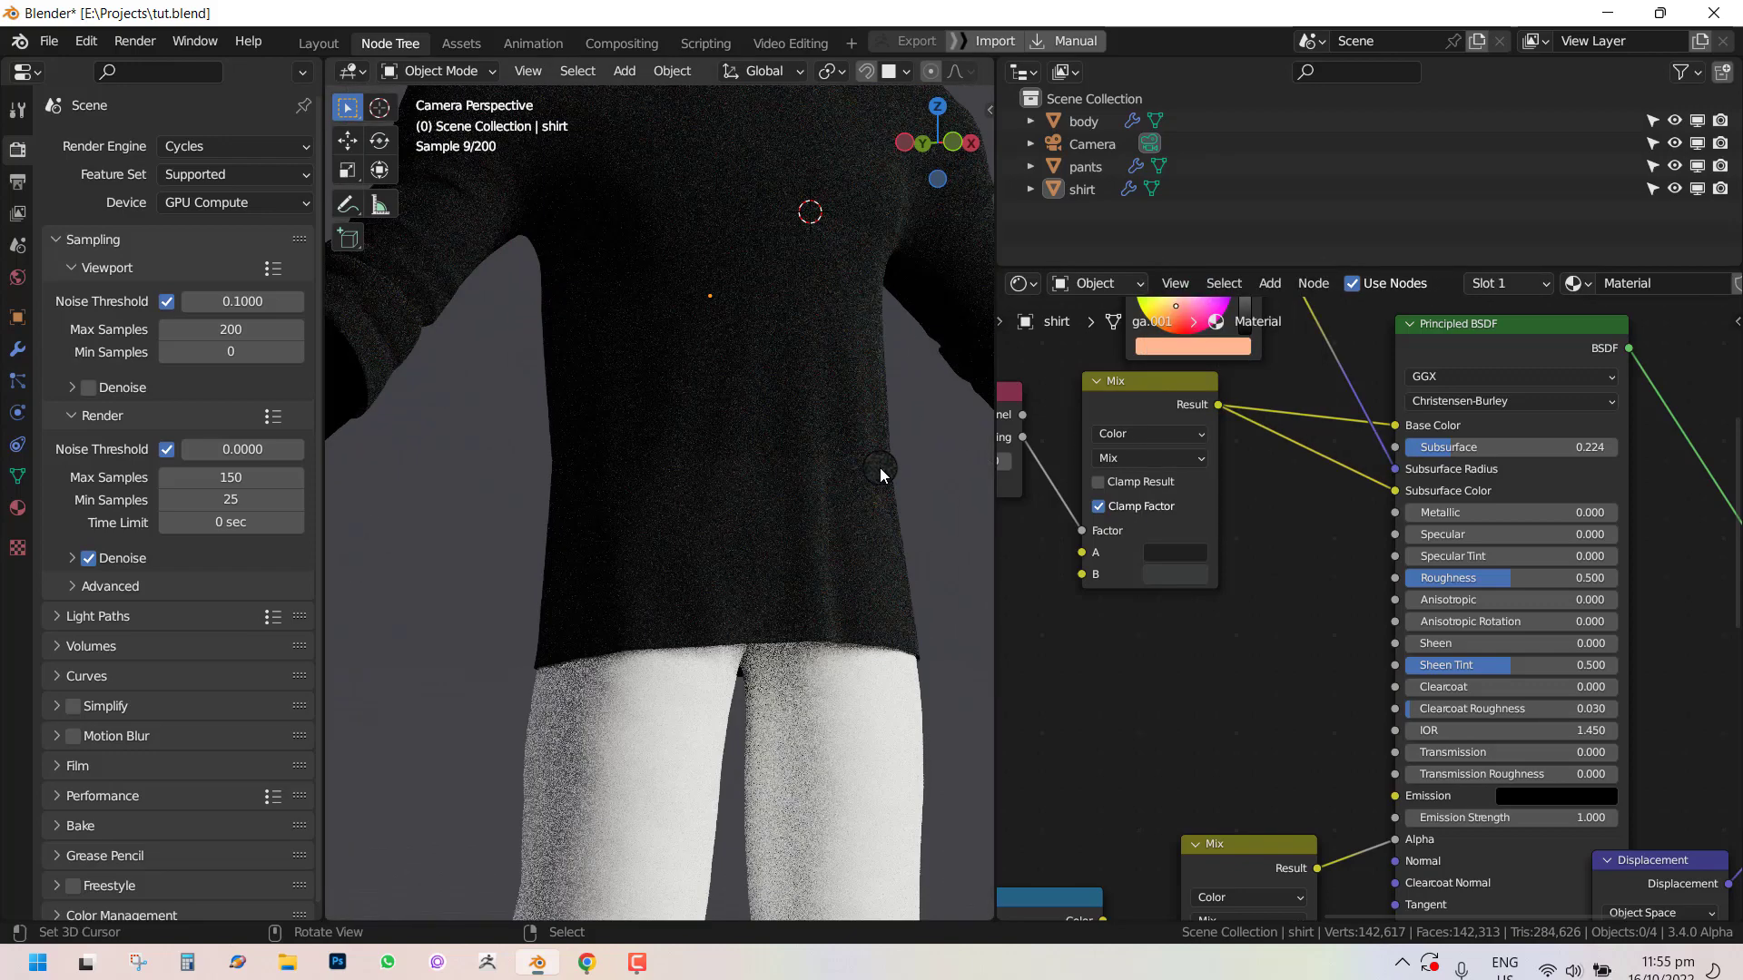
{"action": "scroll", "coordinate": [904, 406], "scroll_direction": "up", "scroll_amount": 3}
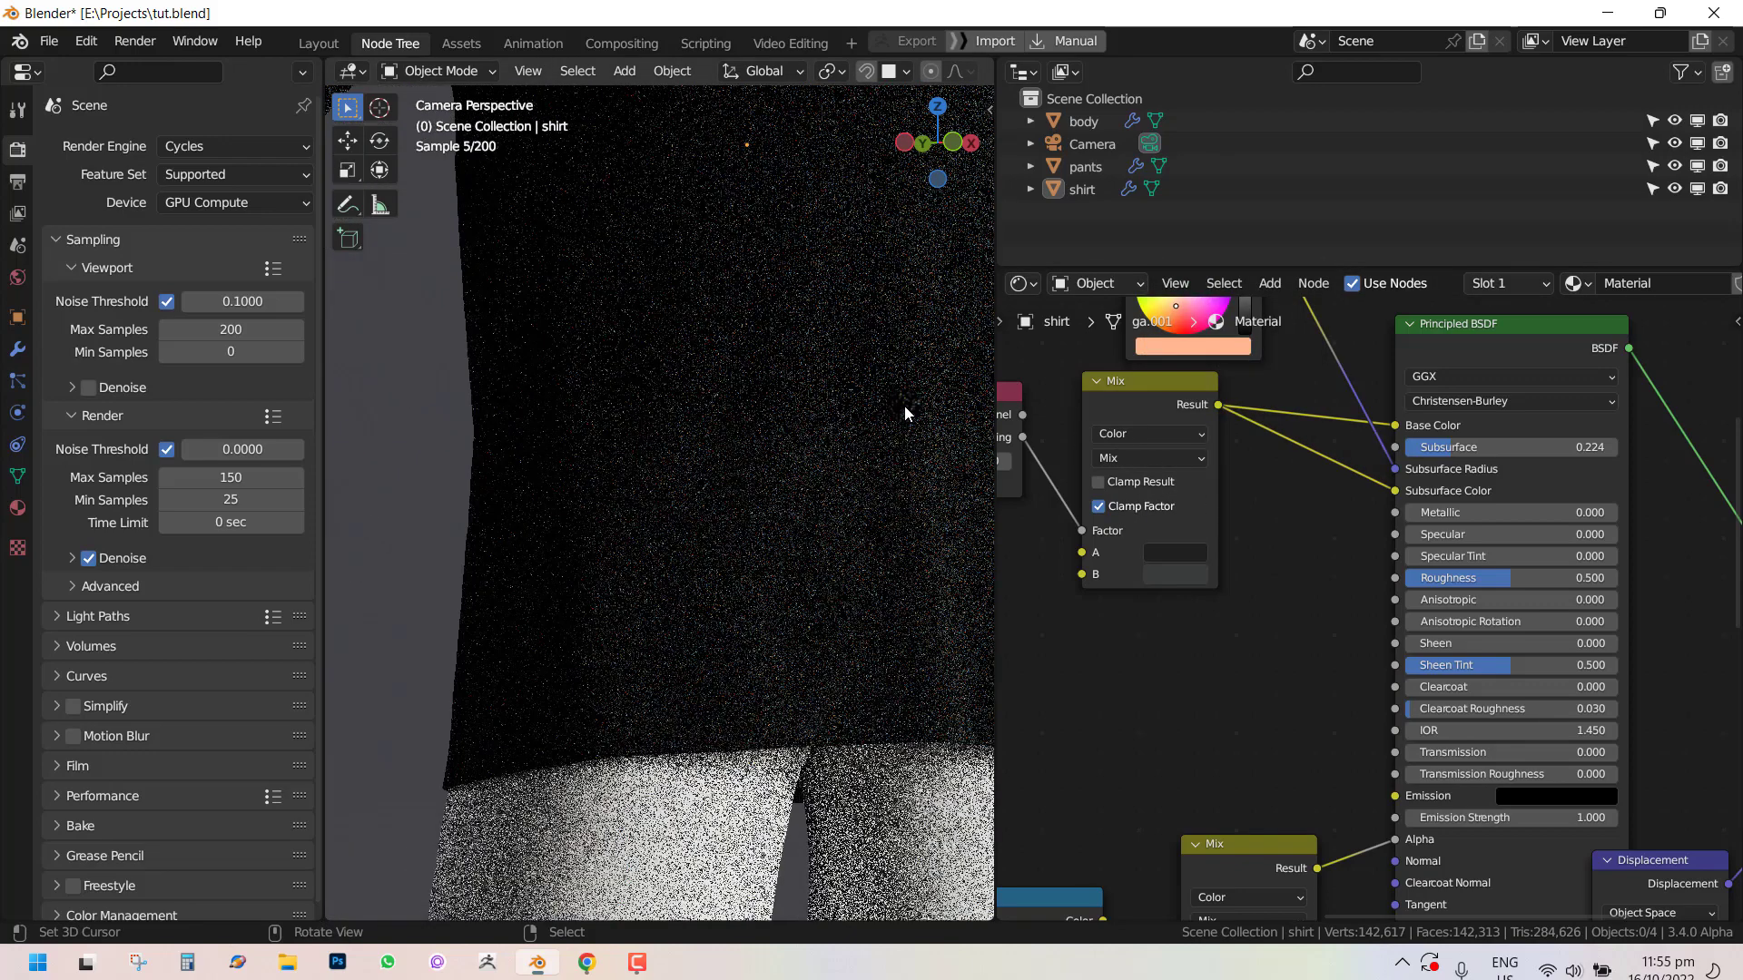
{"action": "scroll", "coordinate": [896, 394], "scroll_direction": "up", "scroll_amount": 2}
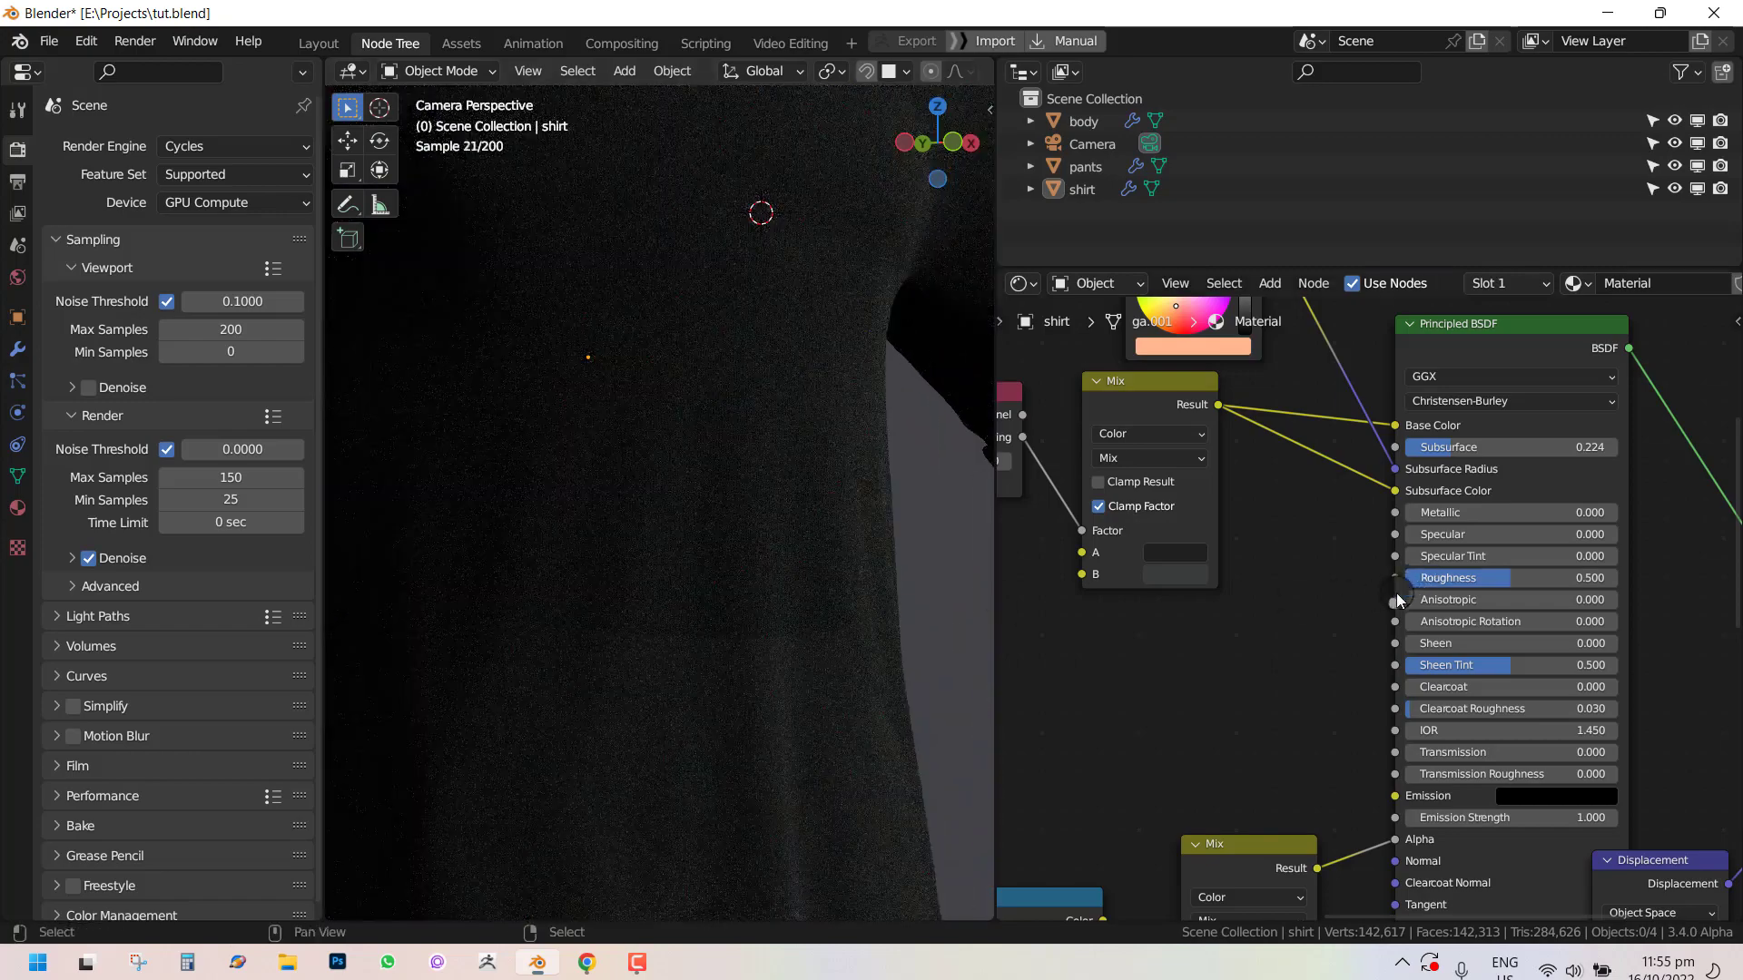
Set the Displacement node's Scale to 0.06 for the shirt material.
{"action": "scroll", "coordinate": [1381, 612], "scroll_direction": "down", "scroll_amount": 7}
{"action": "middle_click_drag", "start_coordinate": [1383, 660], "coordinate": [1306, 518]}
{"action": "scroll", "coordinate": [1380, 590], "scroll_direction": "up", "scroll_amount": 3}
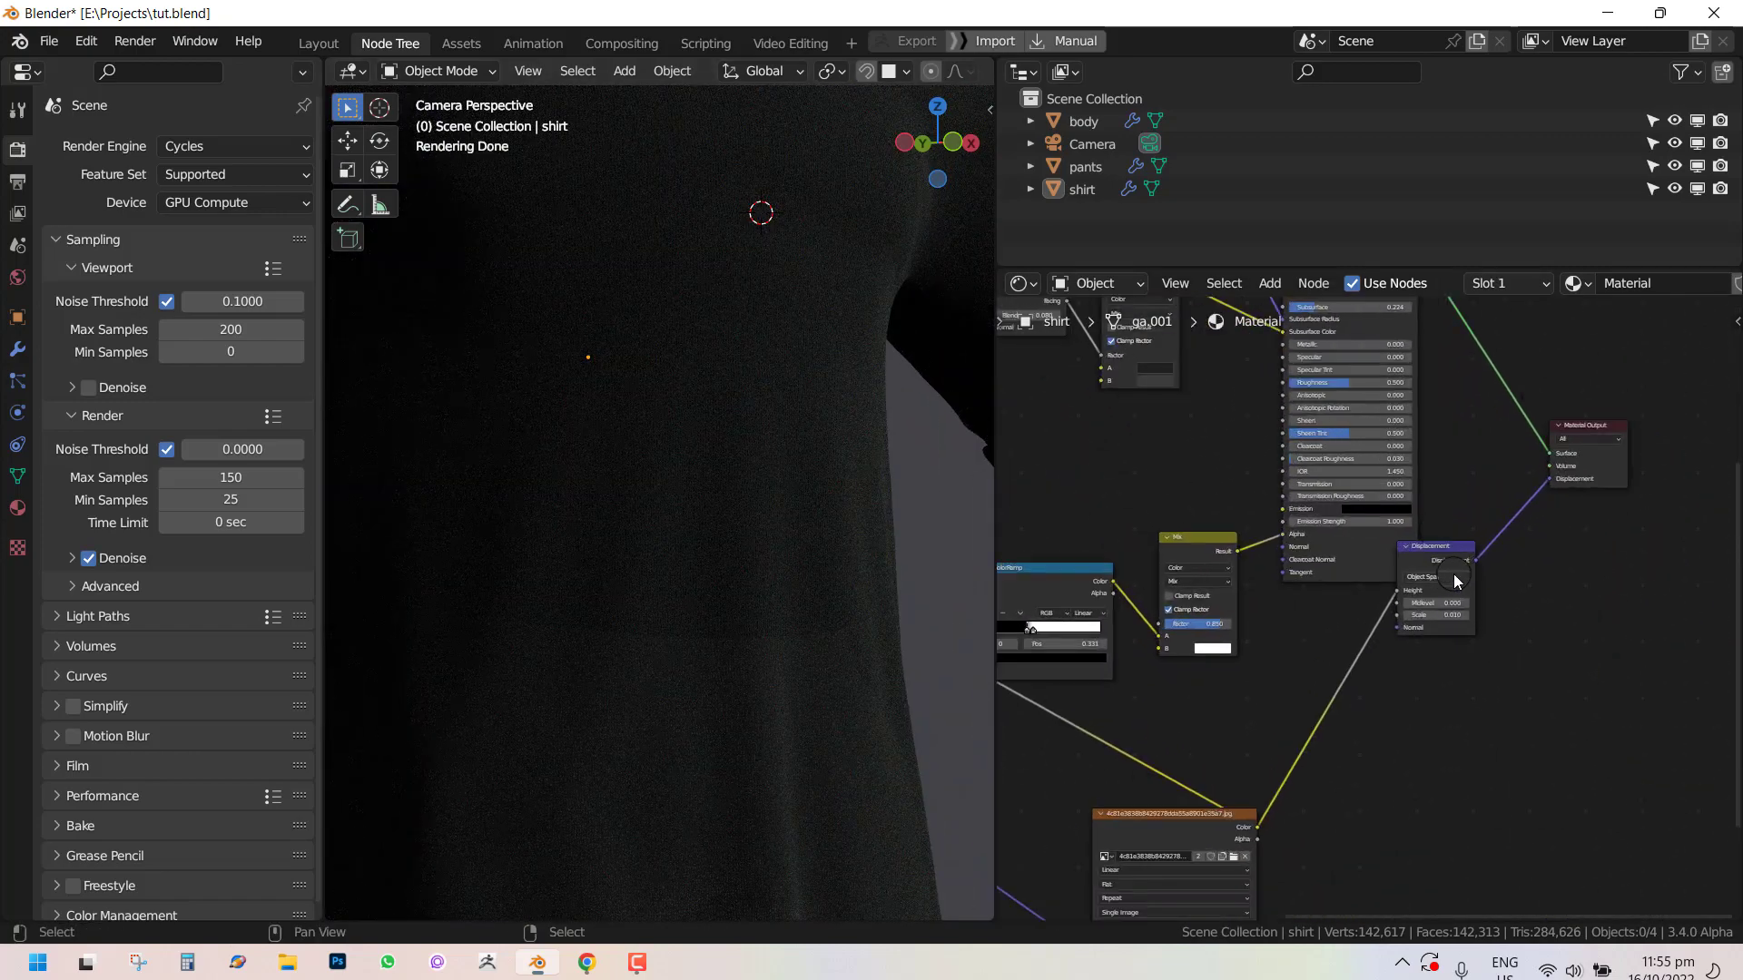
{"action": "scroll", "coordinate": [1452, 574], "scroll_direction": "up", "scroll_amount": 2}
{"action": "double_click", "coordinate": [1476, 620]}
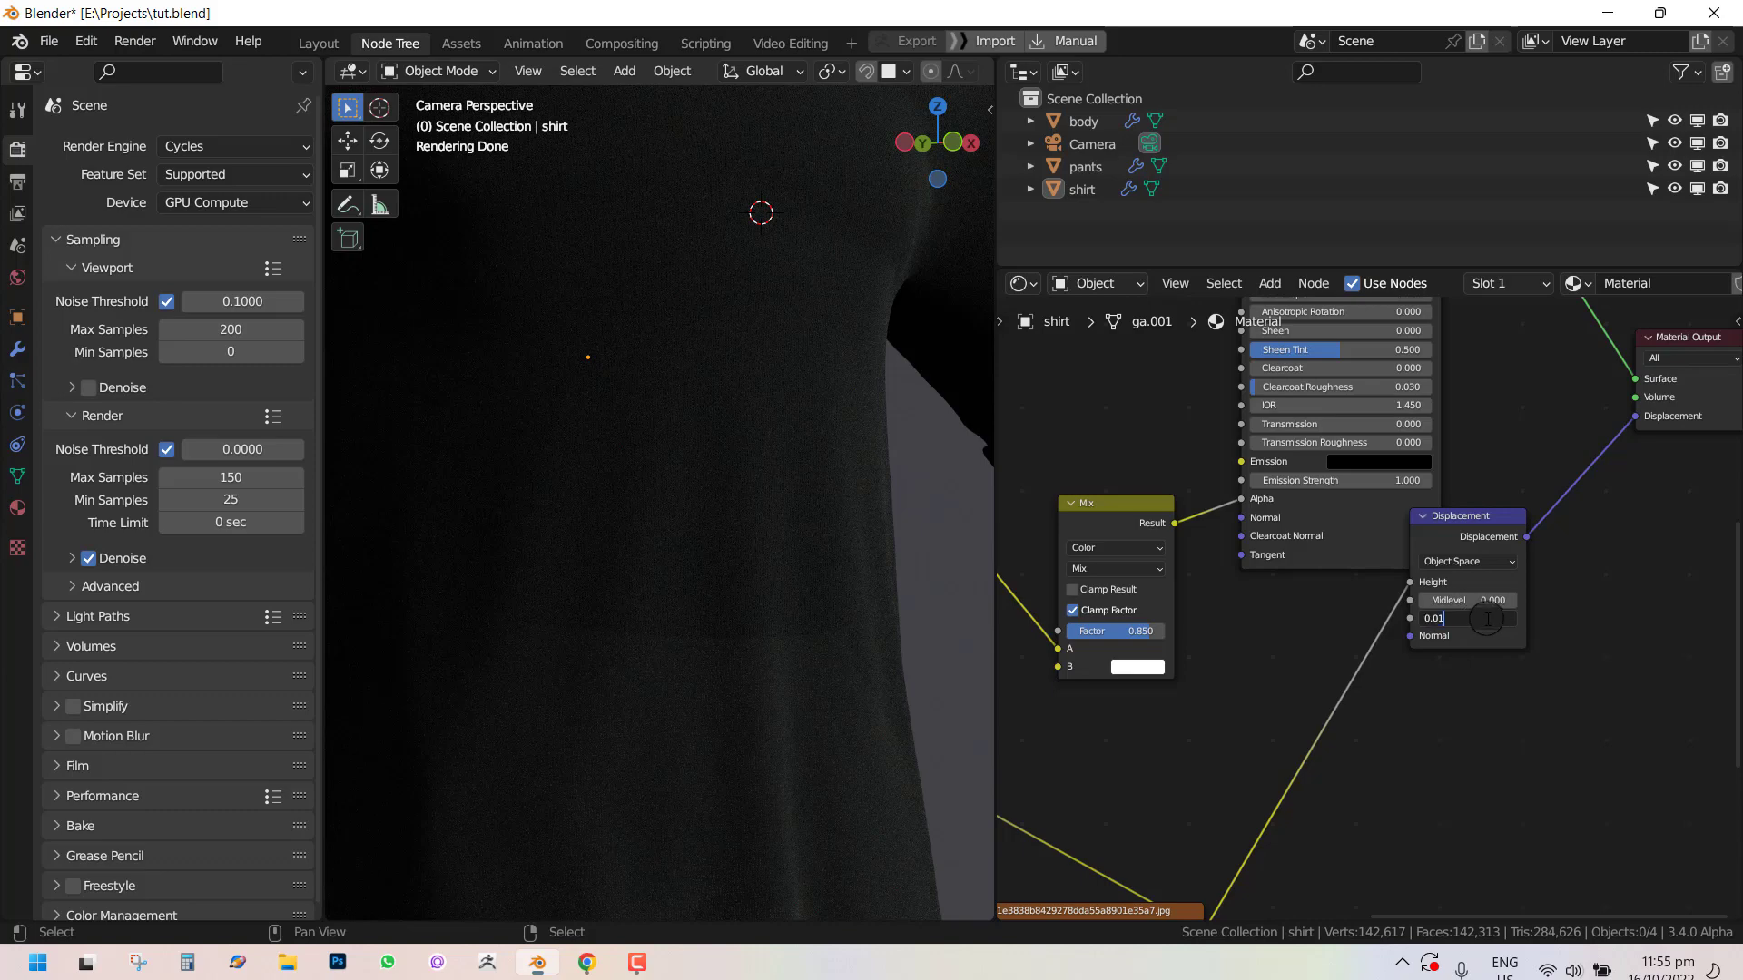
{"action": "type", "text": "0.04"}
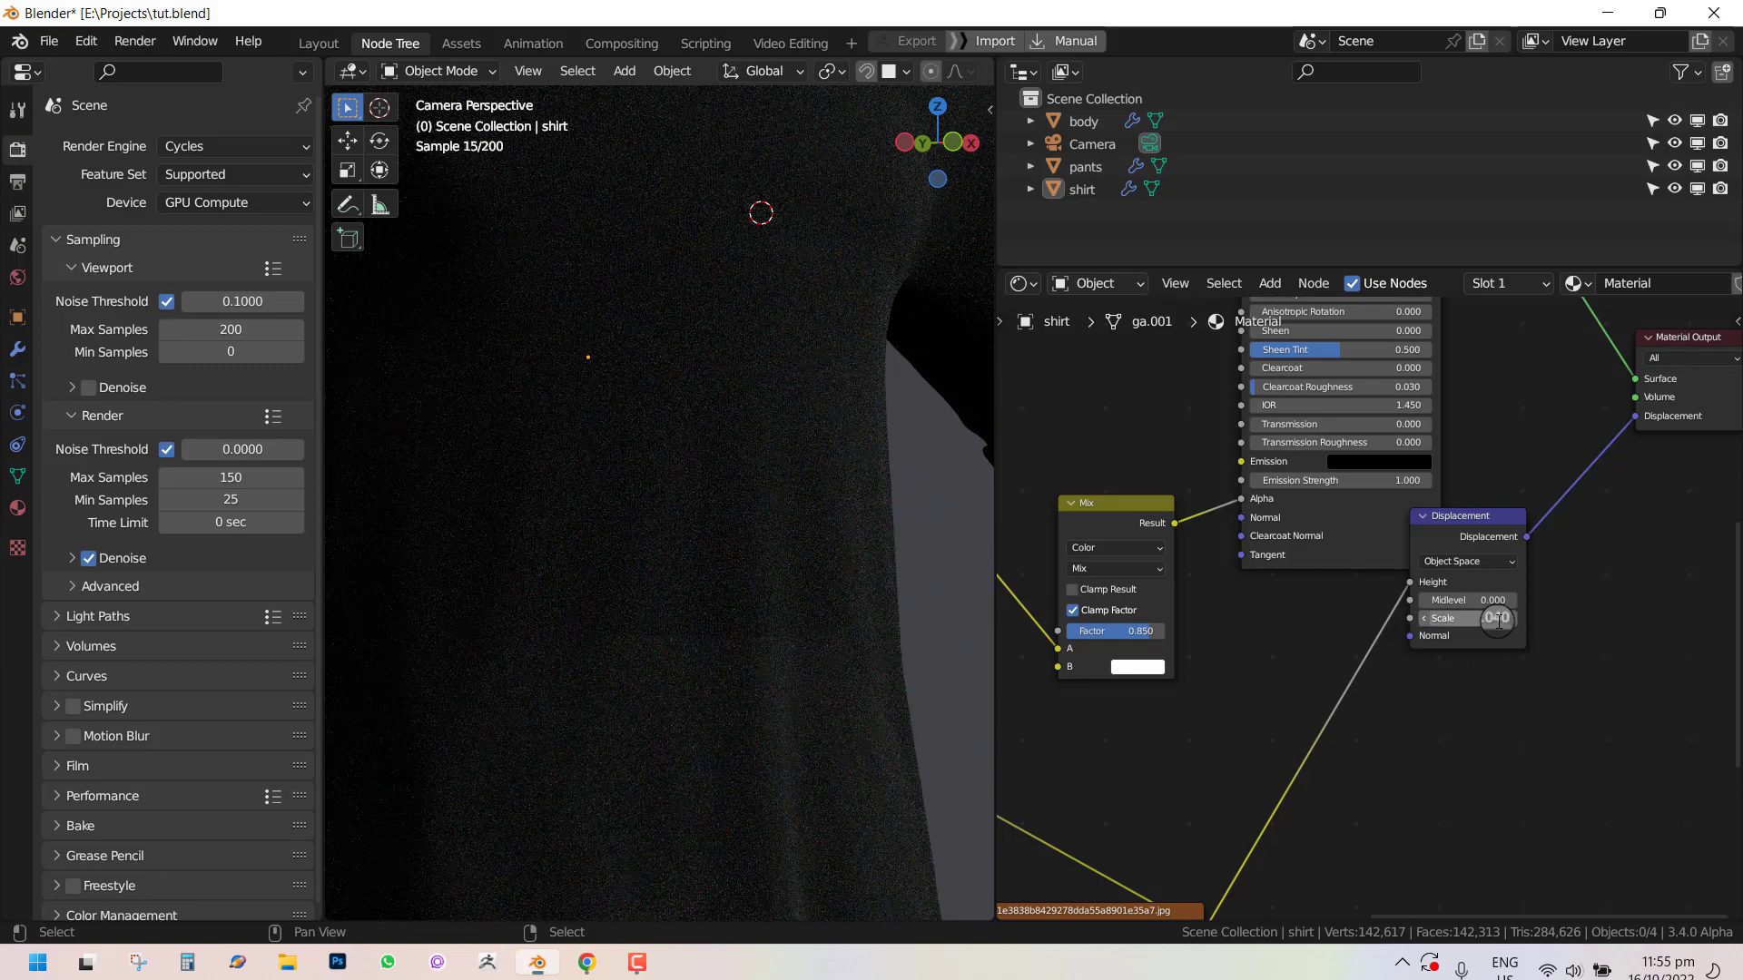
{"action": "key", "text": "Return"}
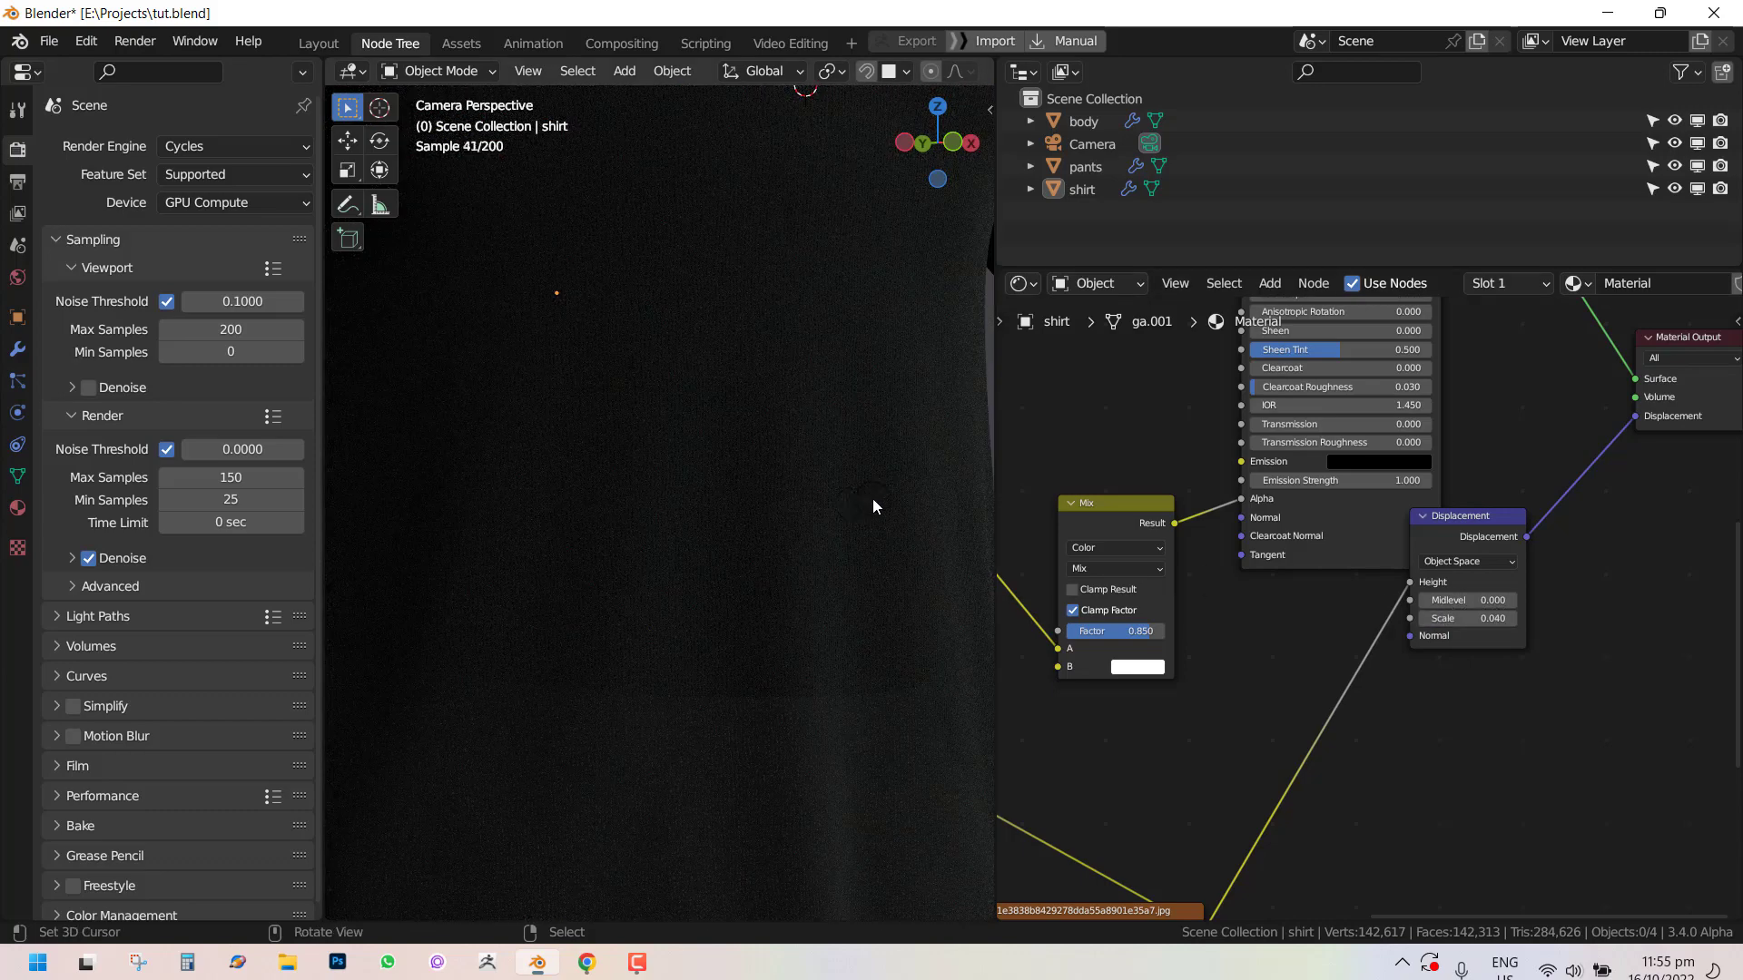
{"action": "double_click", "coordinate": [1496, 618]}
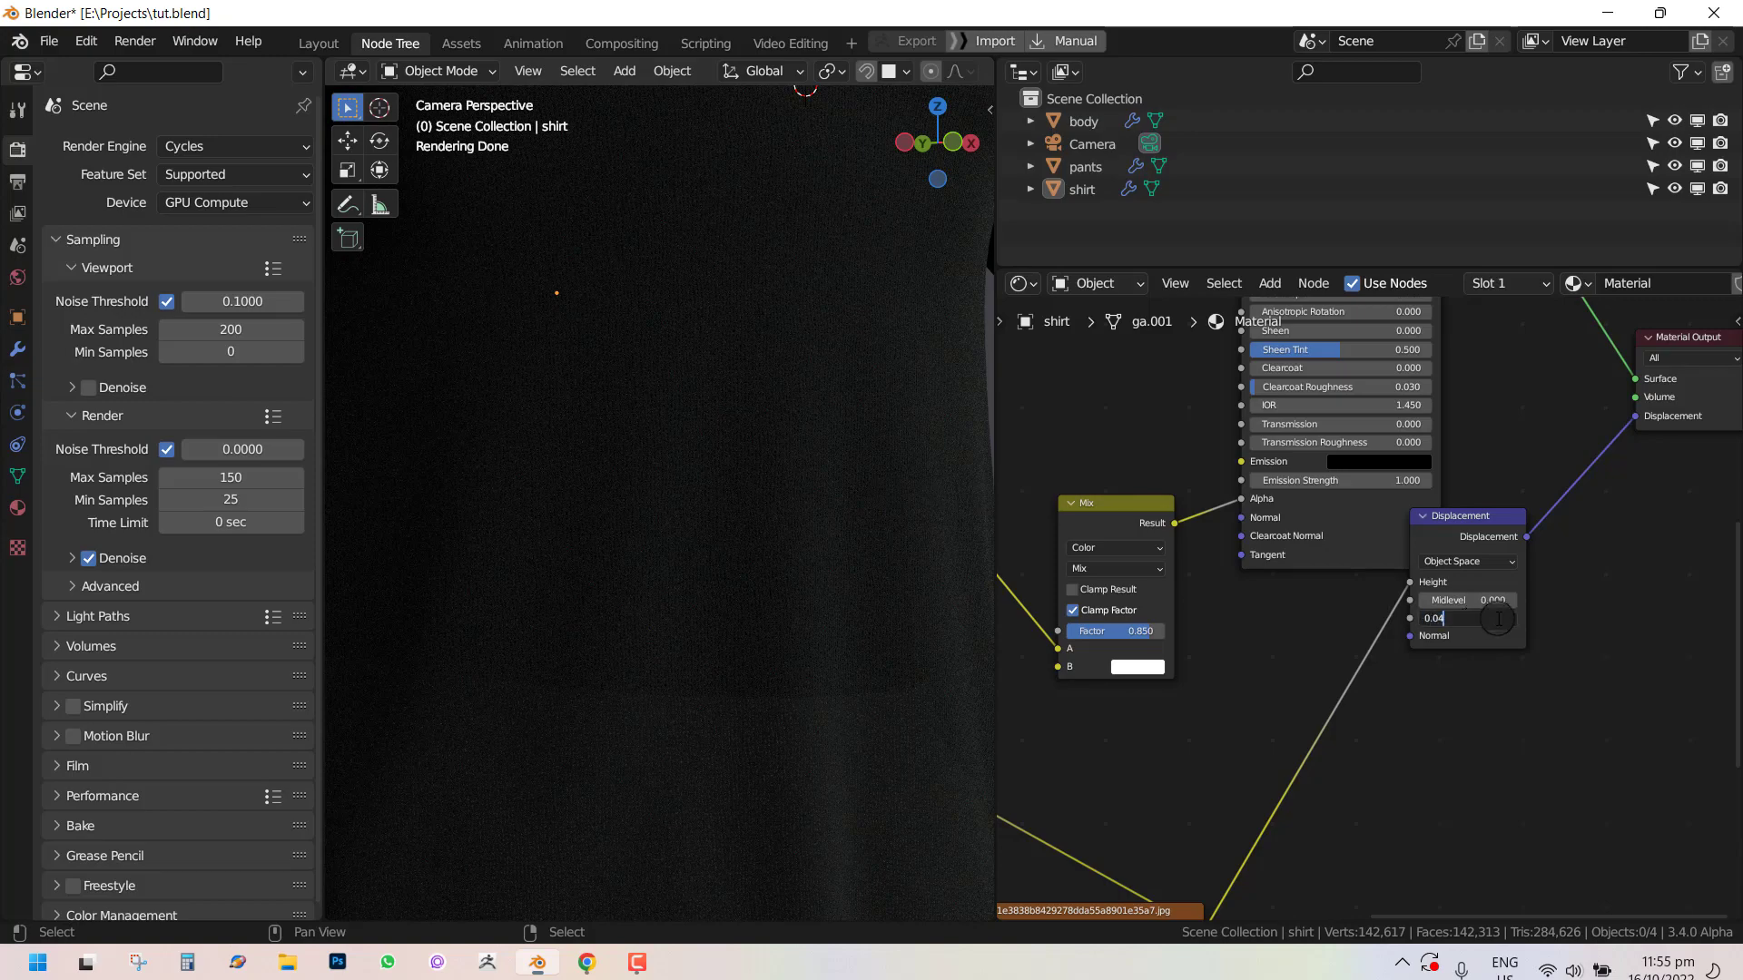
{"action": "type", "text": "6"}
{"action": "key", "text": "Return"}
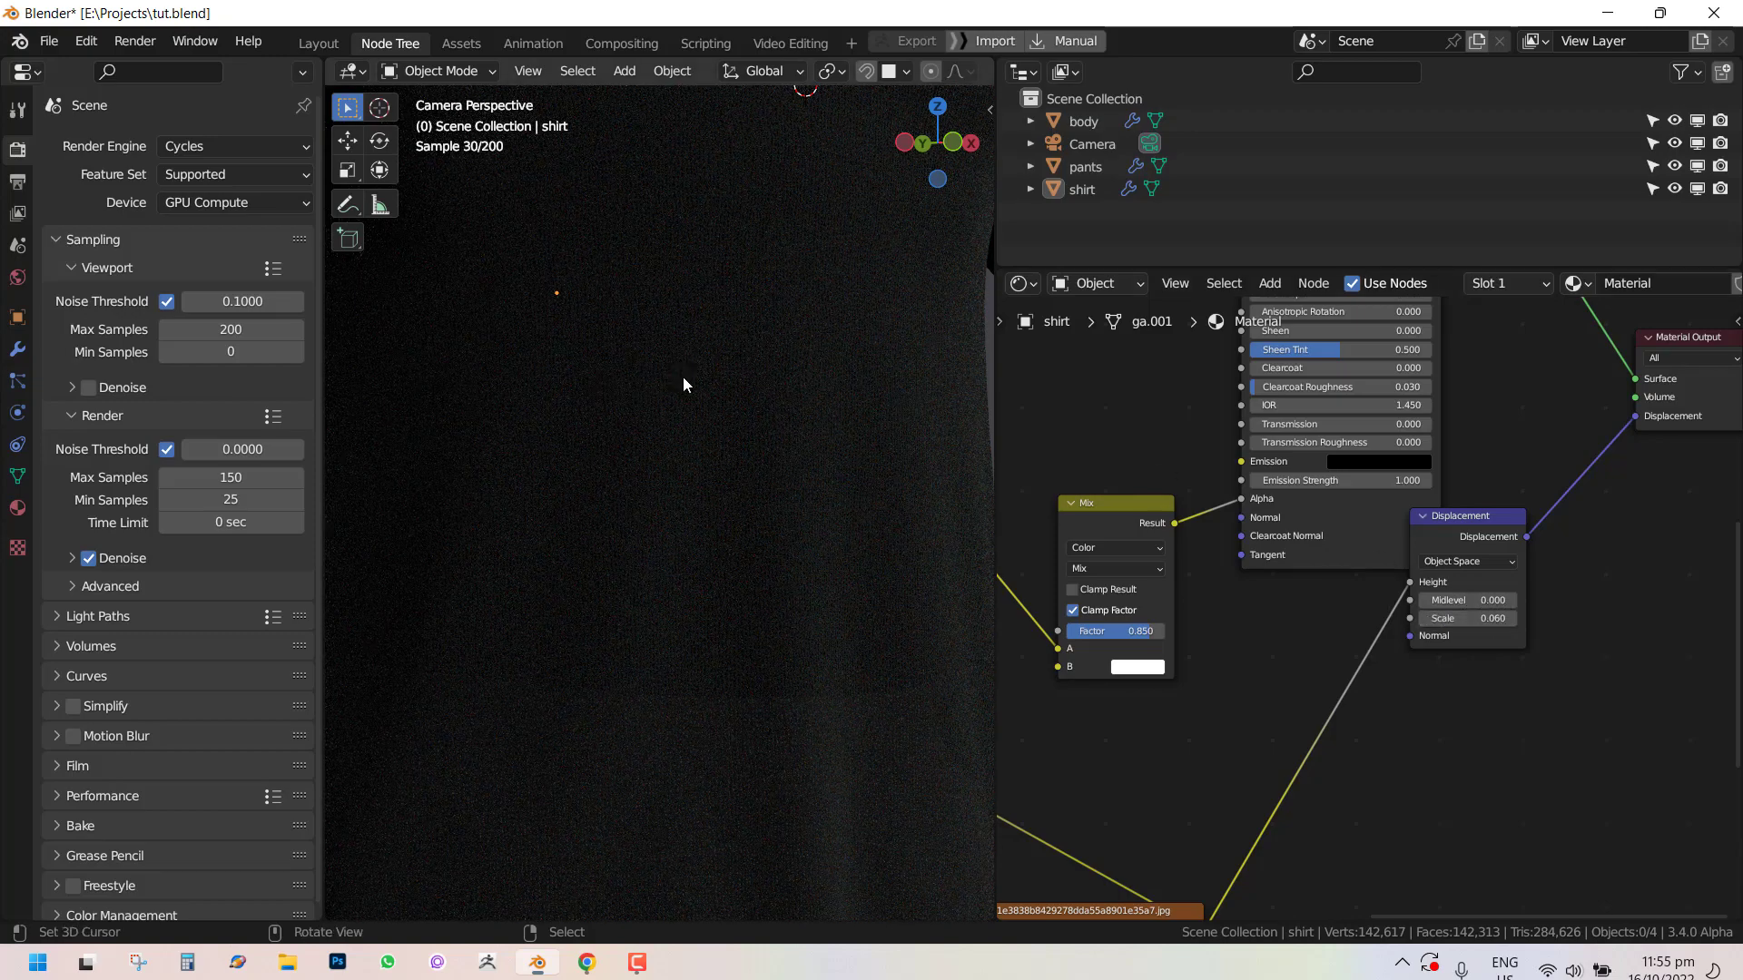
Examine the shirt's fabric shading and displacement from several angles in the rendered viewport.
{"action": "scroll", "coordinate": [690, 374], "scroll_direction": "down", "scroll_amount": 3}
{"action": "middle_click_drag", "start_coordinate": [833, 454], "coordinate": [843, 606], "text": "shift"}
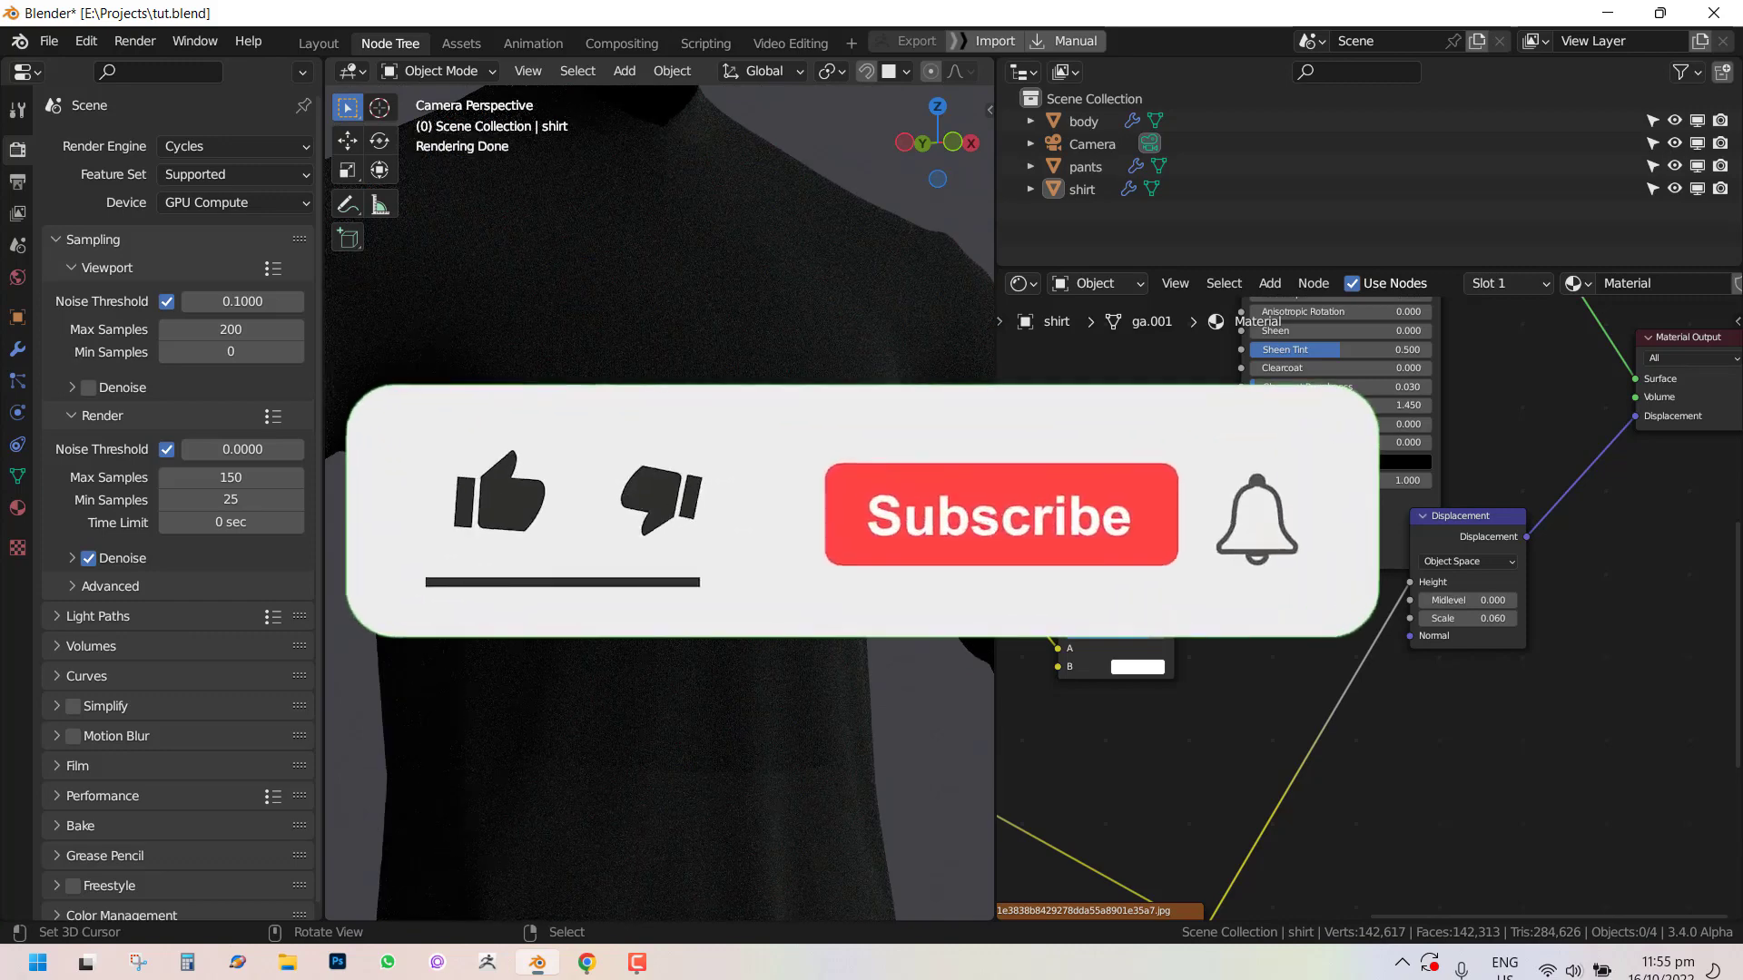
{"action": "scroll", "coordinate": [843, 599], "scroll_direction": "down", "scroll_amount": 1}
{"action": "scroll", "coordinate": [843, 599], "scroll_direction": "down", "scroll_amount": 1}
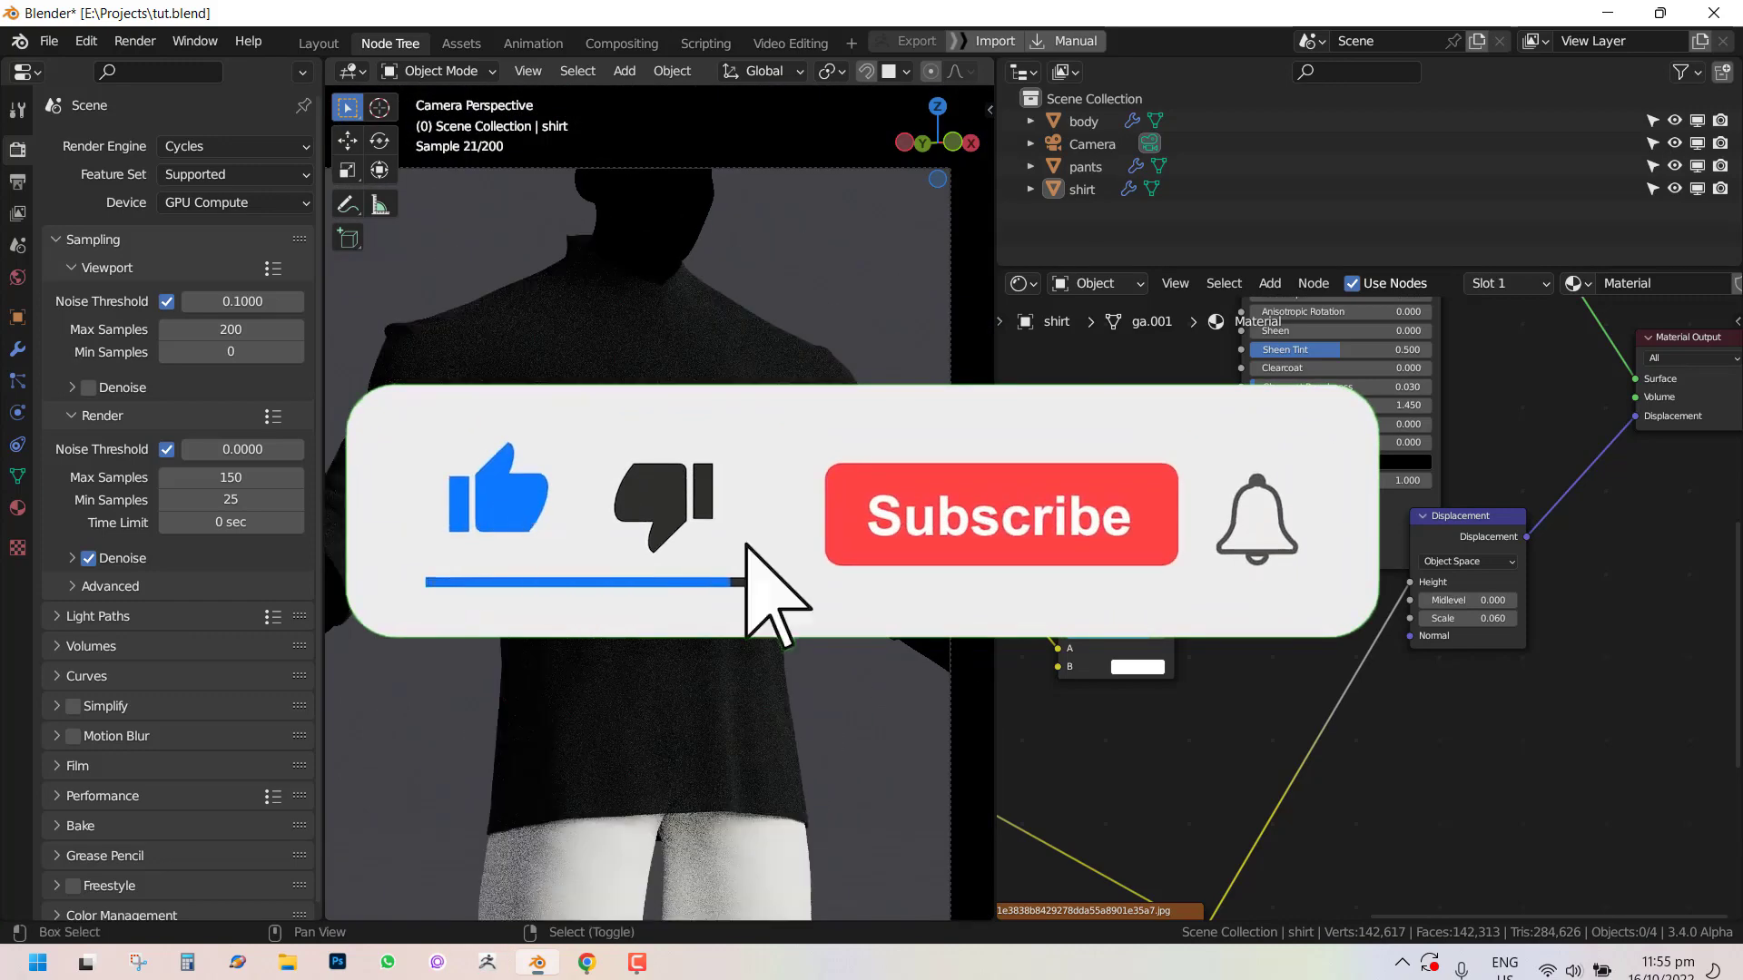
{"action": "middle_click_drag", "start_coordinate": [843, 599], "coordinate": [726, 561], "text": "shift"}
{"action": "scroll", "coordinate": [726, 561], "scroll_direction": "up", "scroll_amount": 4}
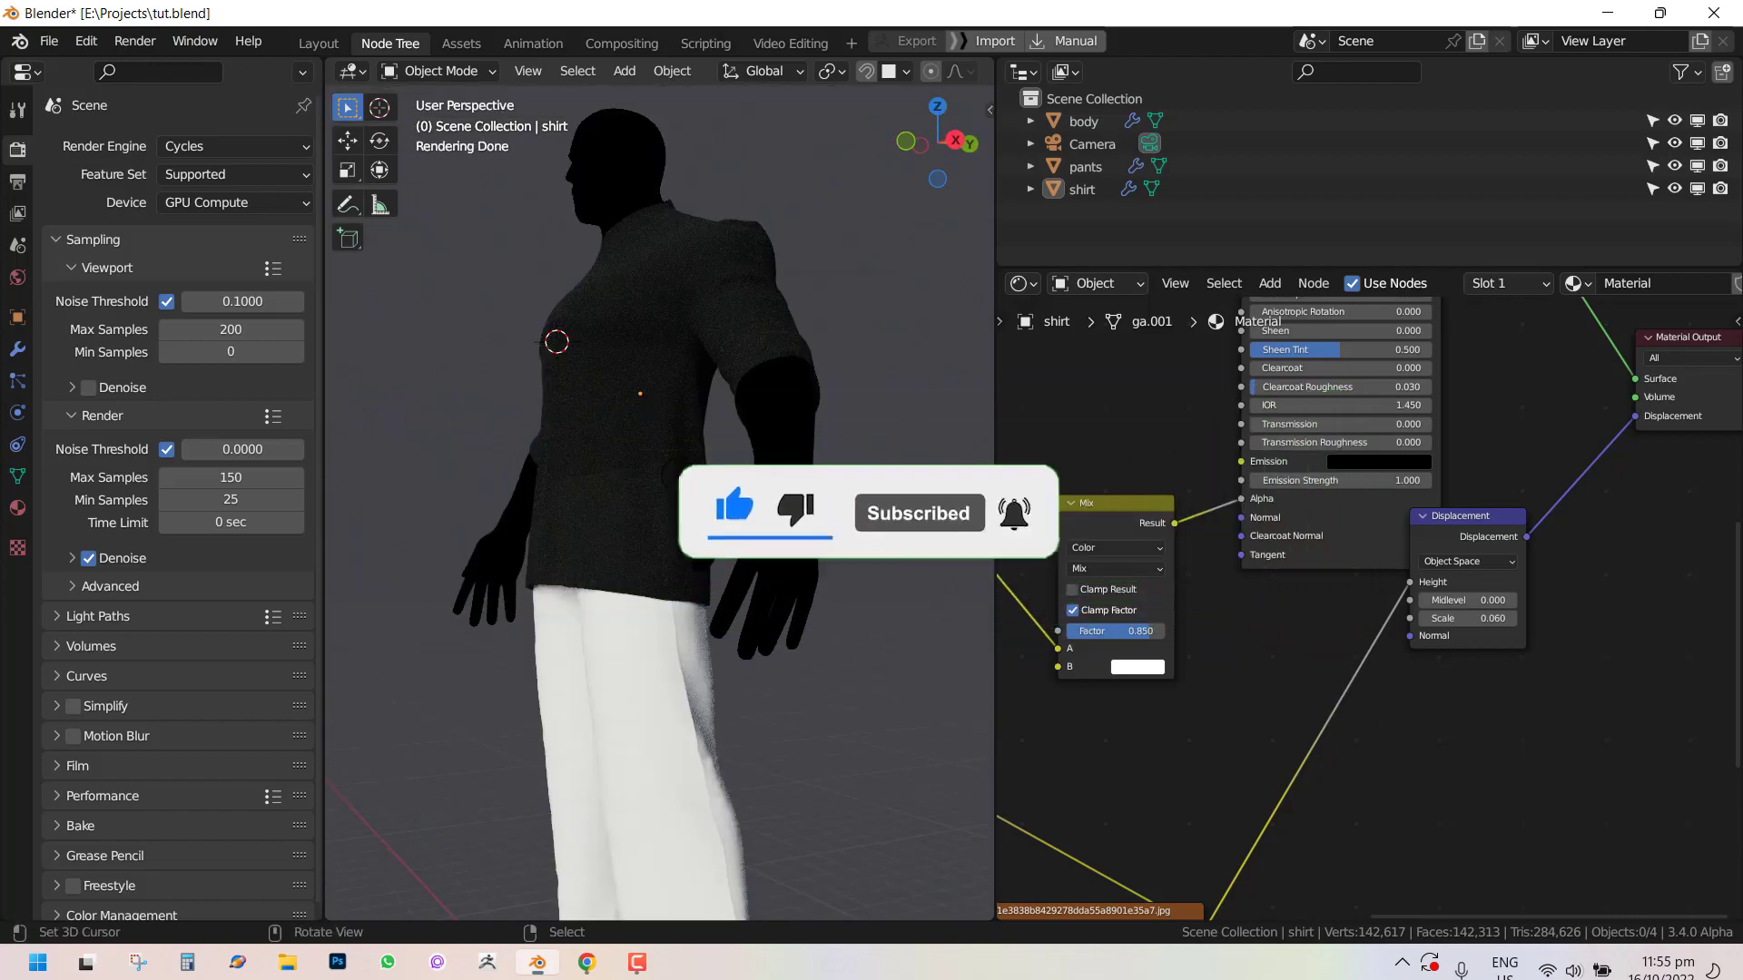
{"action": "scroll", "coordinate": [706, 463], "scroll_direction": "up", "scroll_amount": 4}
{"action": "middle_click_drag", "start_coordinate": [702, 185], "coordinate": [867, 741], "text": "shift"}
{"action": "middle_click_drag", "start_coordinate": [867, 741], "coordinate": [836, 463], "text": "shift"}
{"action": "scroll", "coordinate": [837, 461], "scroll_direction": "down", "scroll_amount": 5}
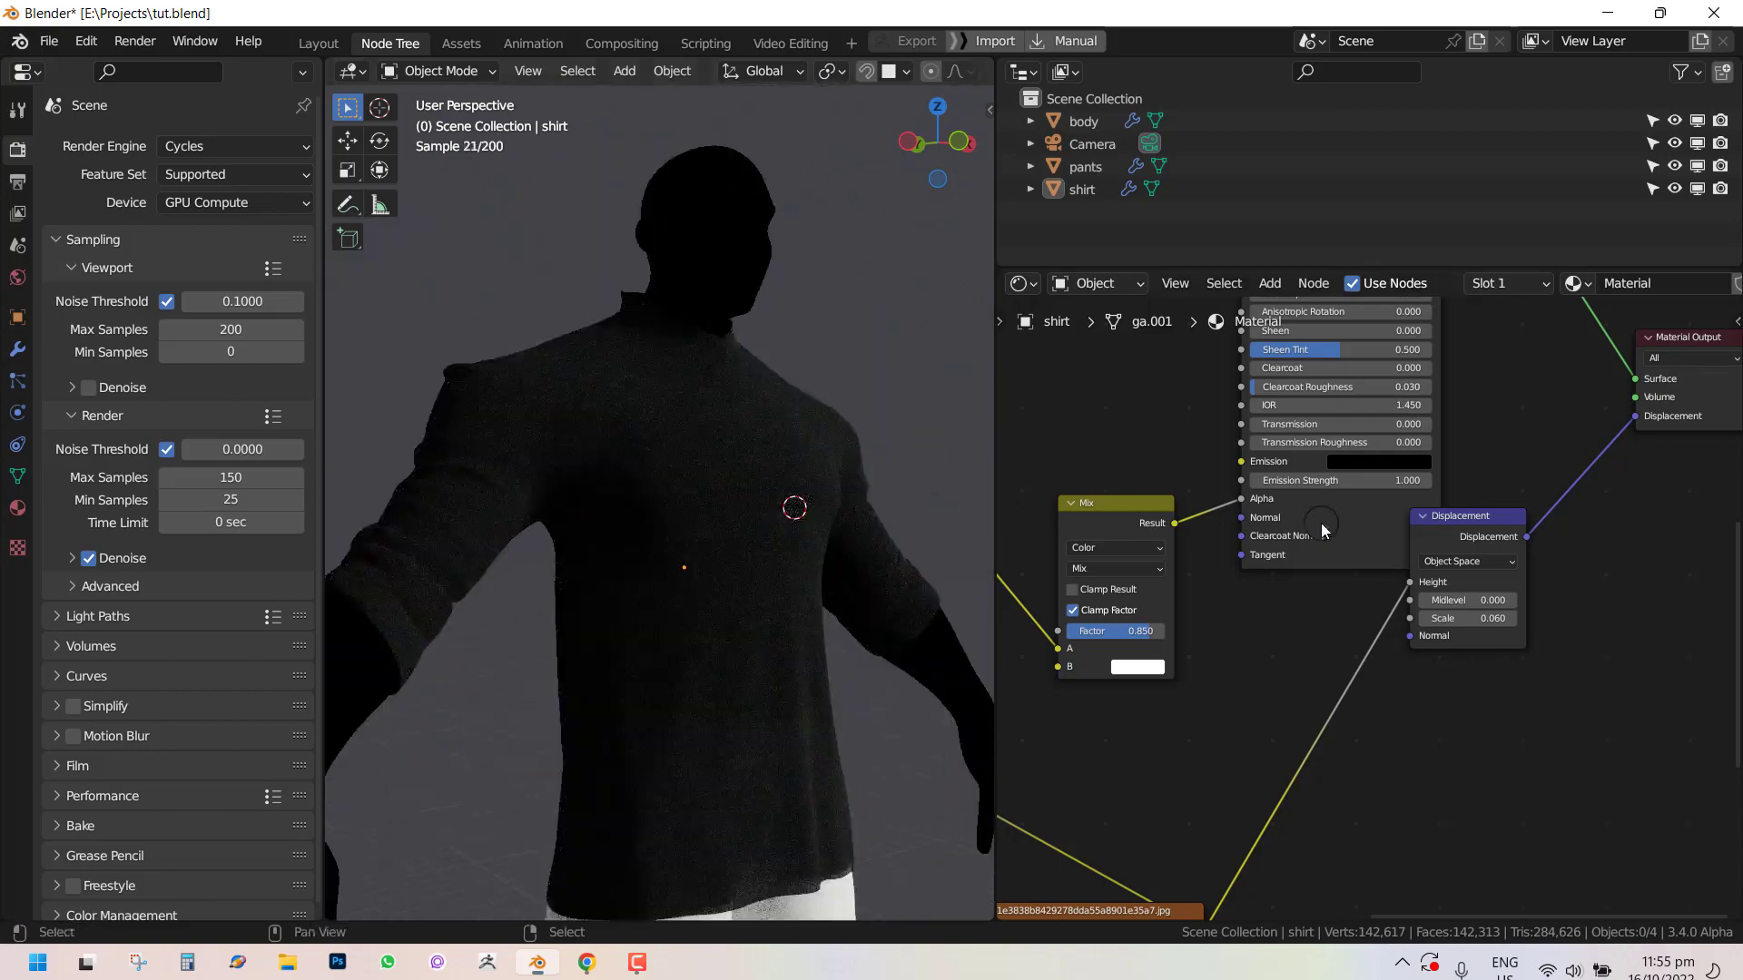
{"action": "scroll", "coordinate": [1320, 523], "scroll_direction": "down", "scroll_amount": 4}
{"action": "middle_click_drag", "start_coordinate": [406, 668], "coordinate": [619, 666]}
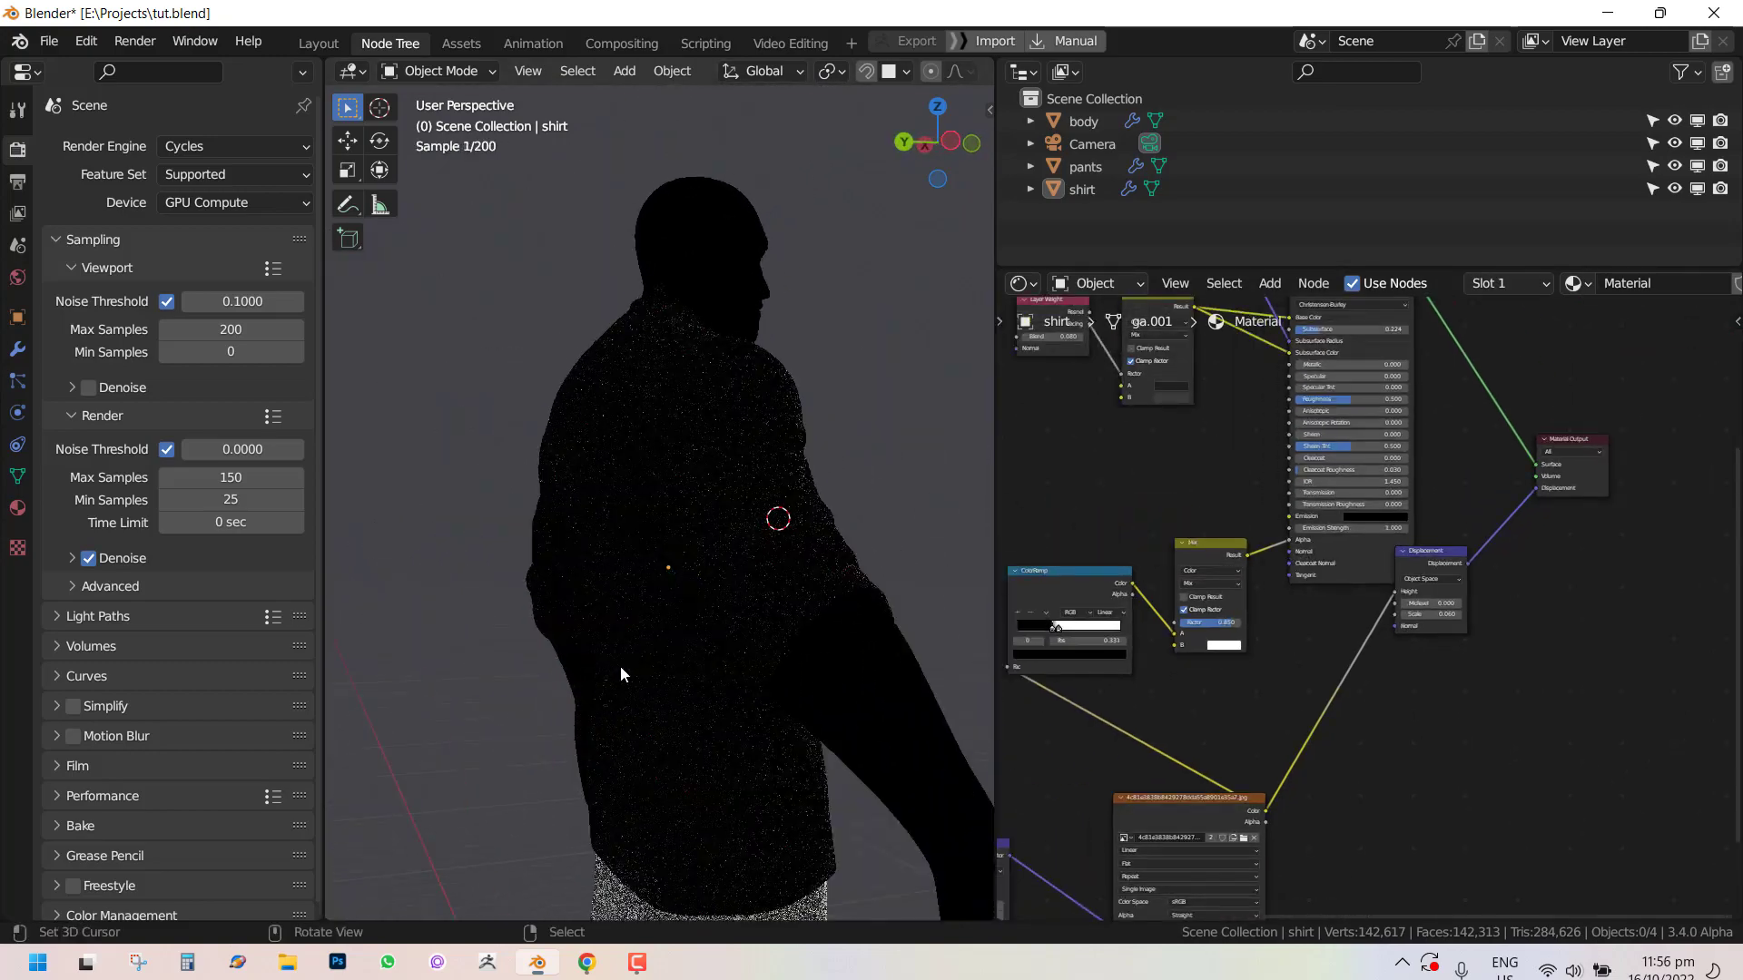
{"action": "middle_click_drag", "start_coordinate": [835, 614], "coordinate": [532, 602]}
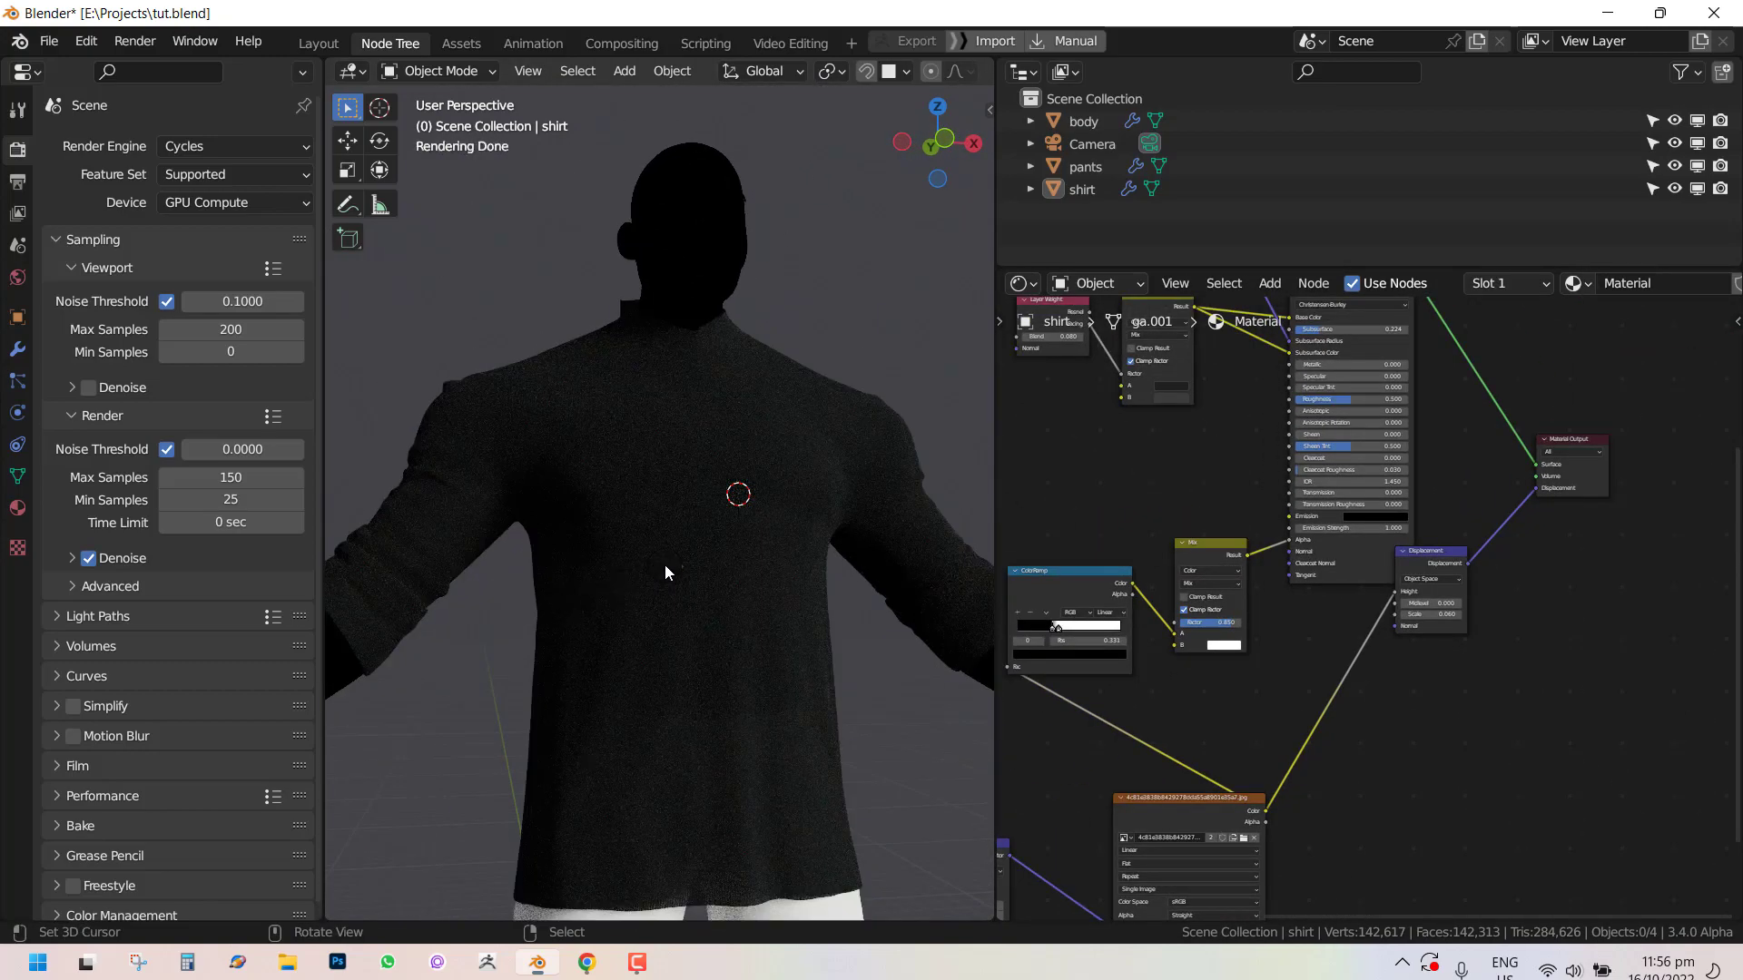
{"action": "middle_click_drag", "start_coordinate": [665, 566], "coordinate": [629, 538]}
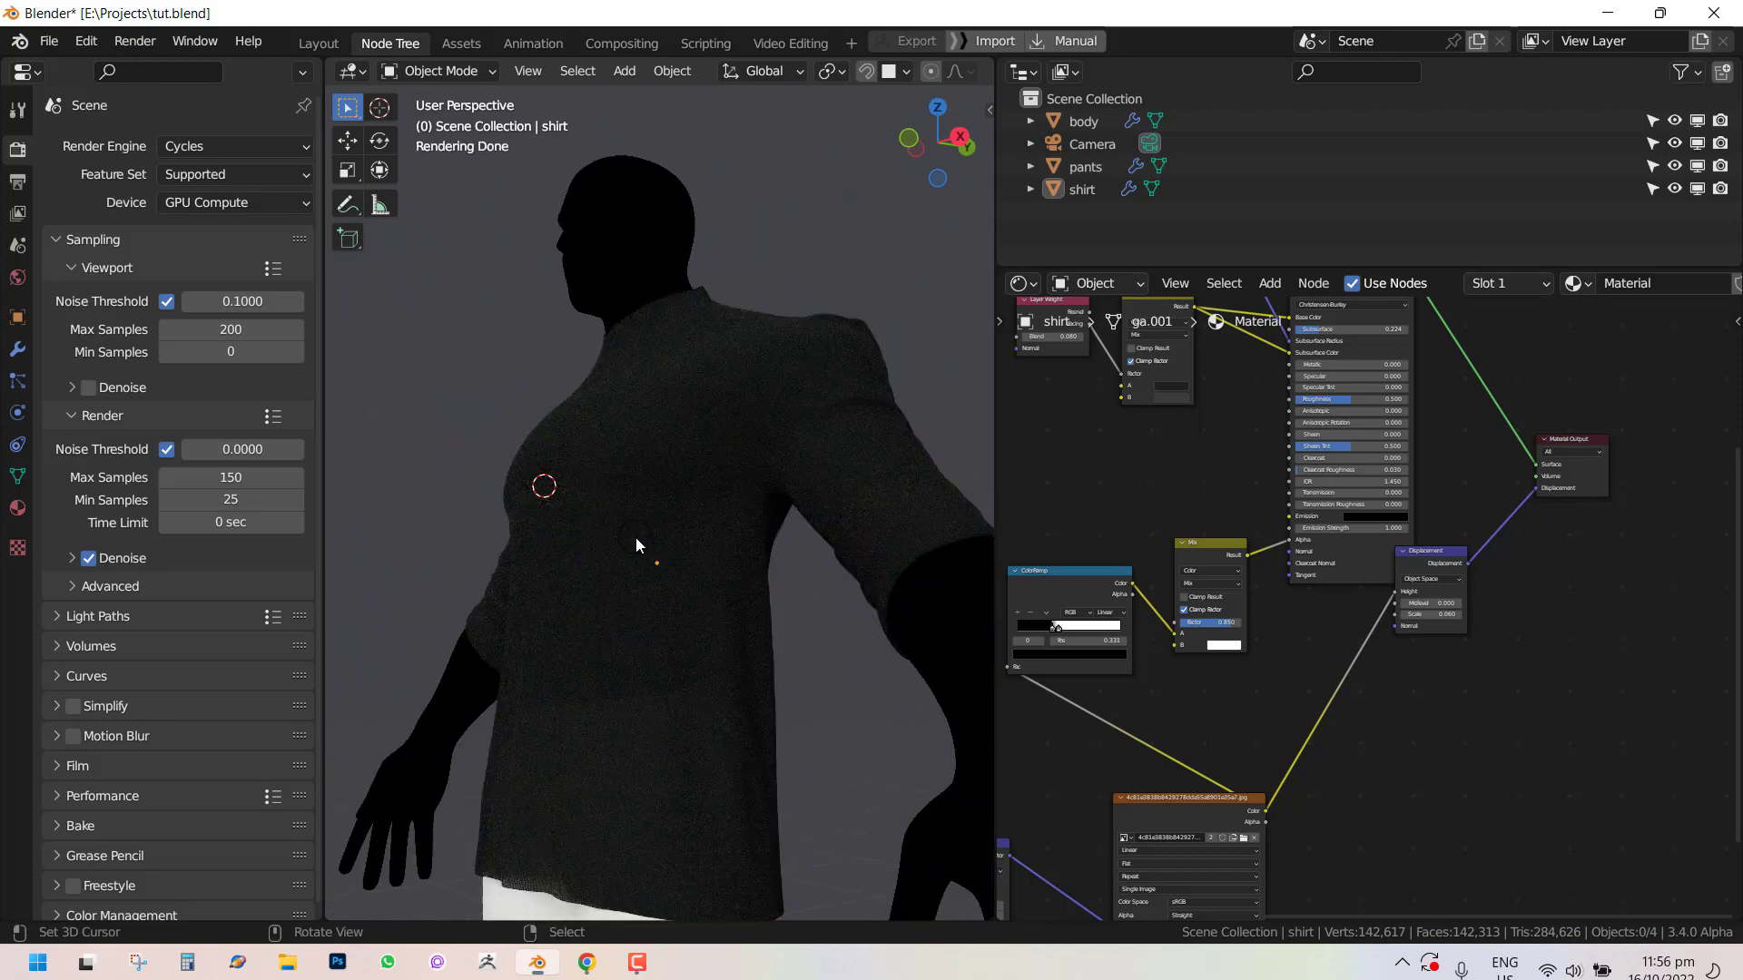